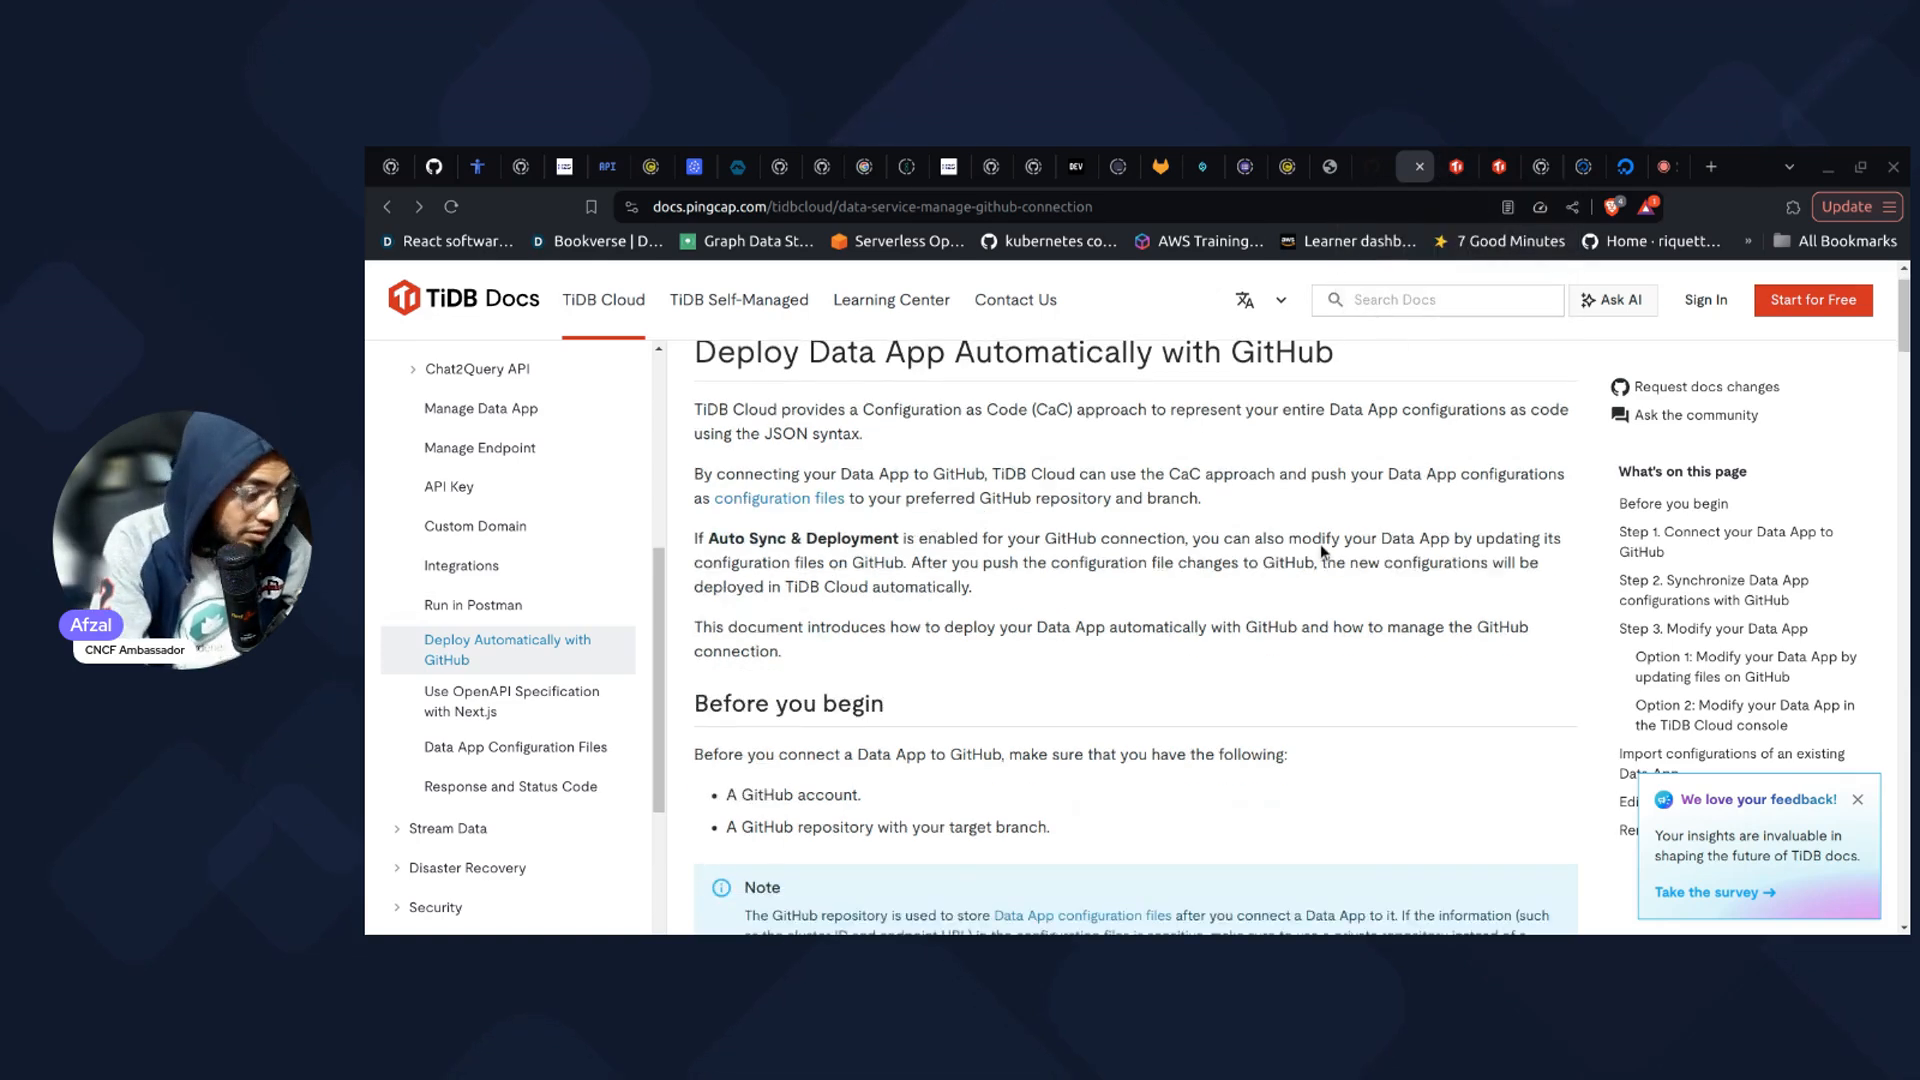
Step: Scroll the 'Deploy Data App Automatically with GitHub' guide down to its Step 1 instructions
scroll(1320, 544, down, 4)
Step: Skim 'Before you begin' and Step 1, then bring up the movie-catalogue Codespace
scroll(1321, 552, down, 1)
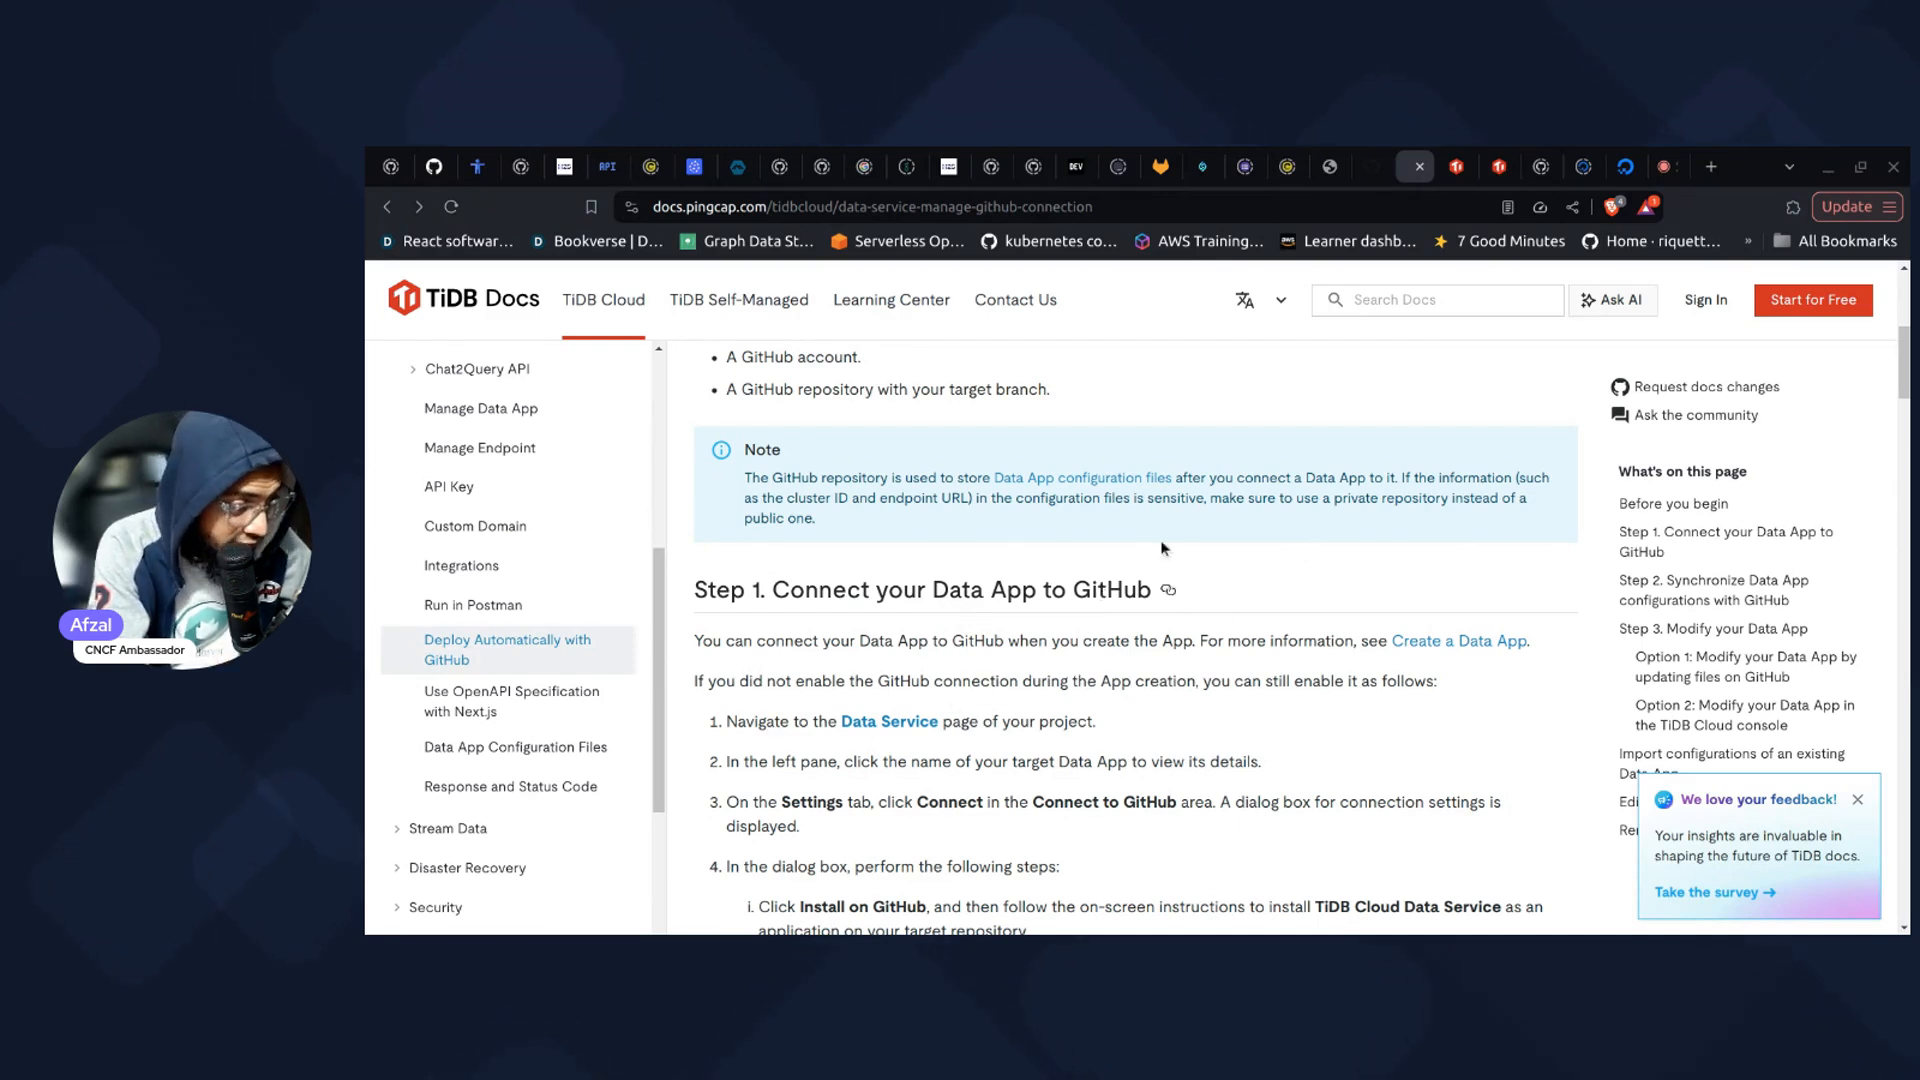
scroll(917, 664, up, 2)
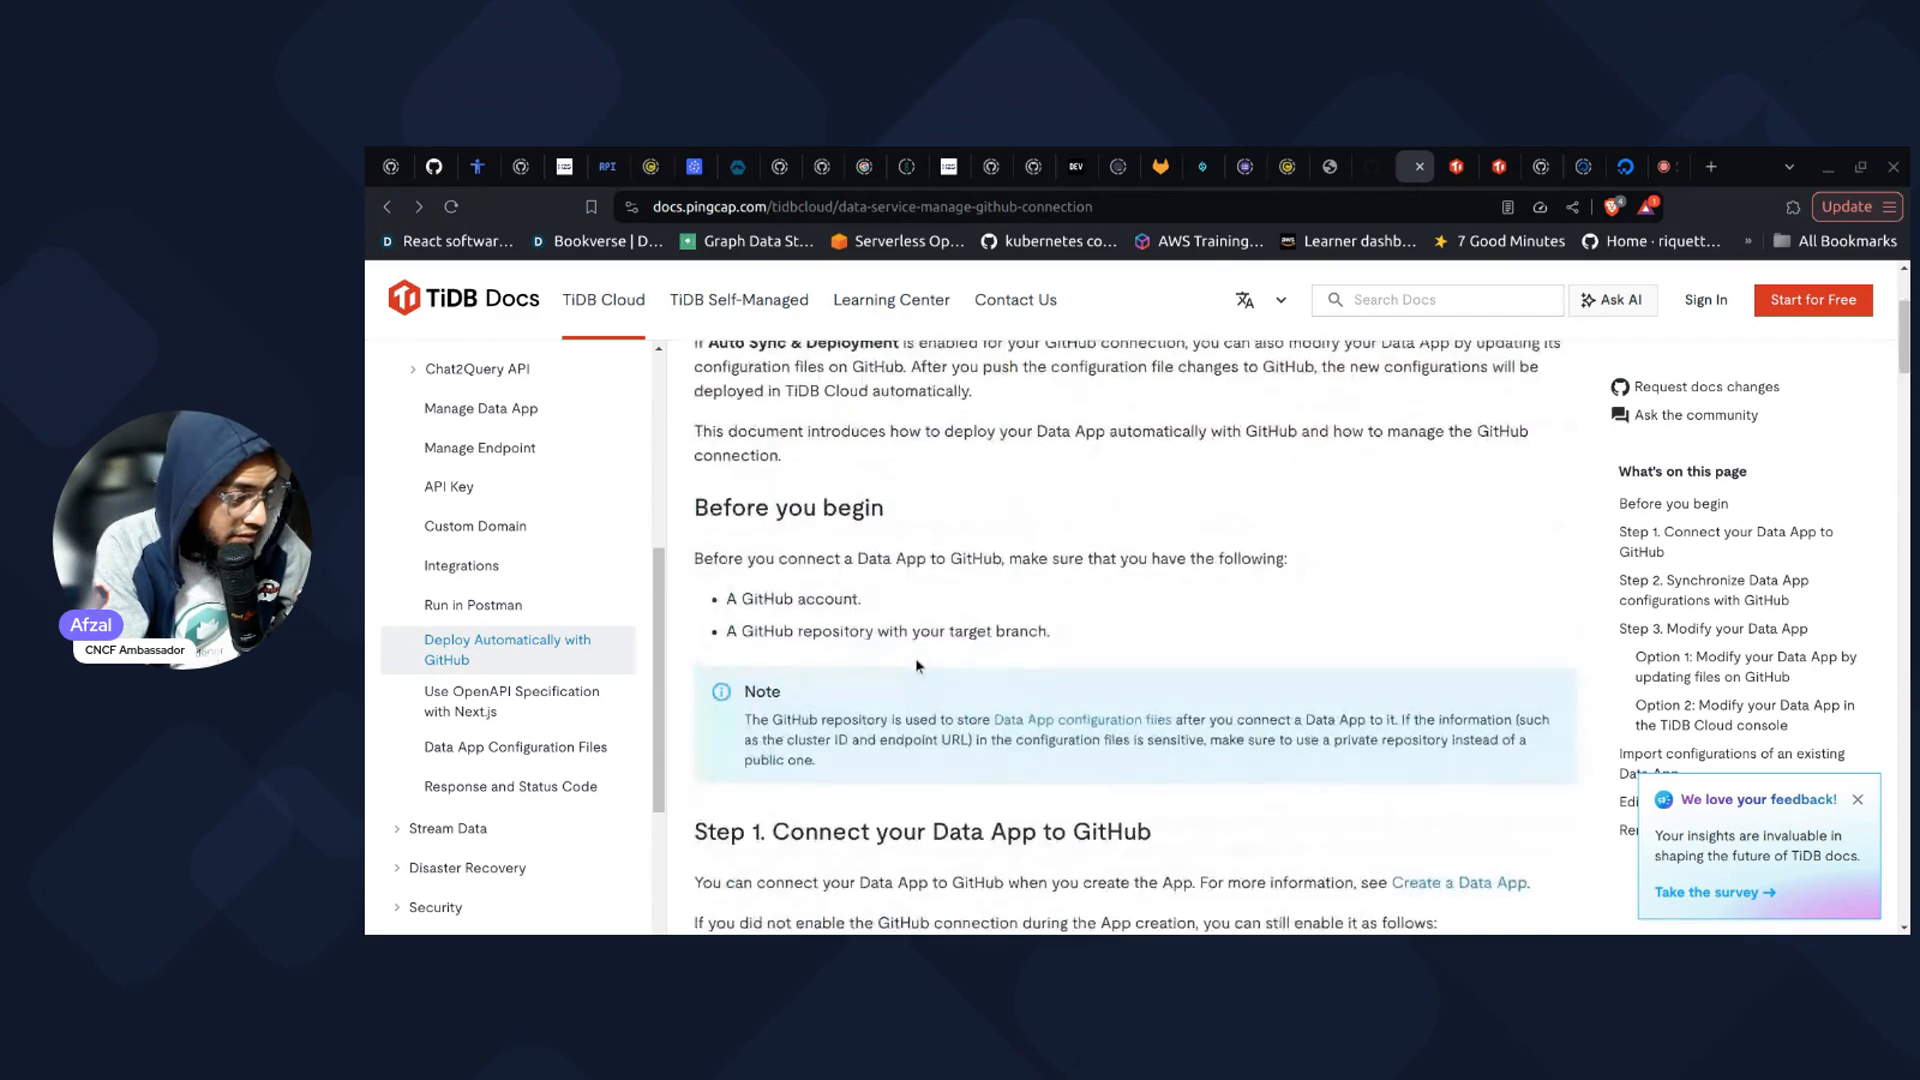
click(1375, 174)
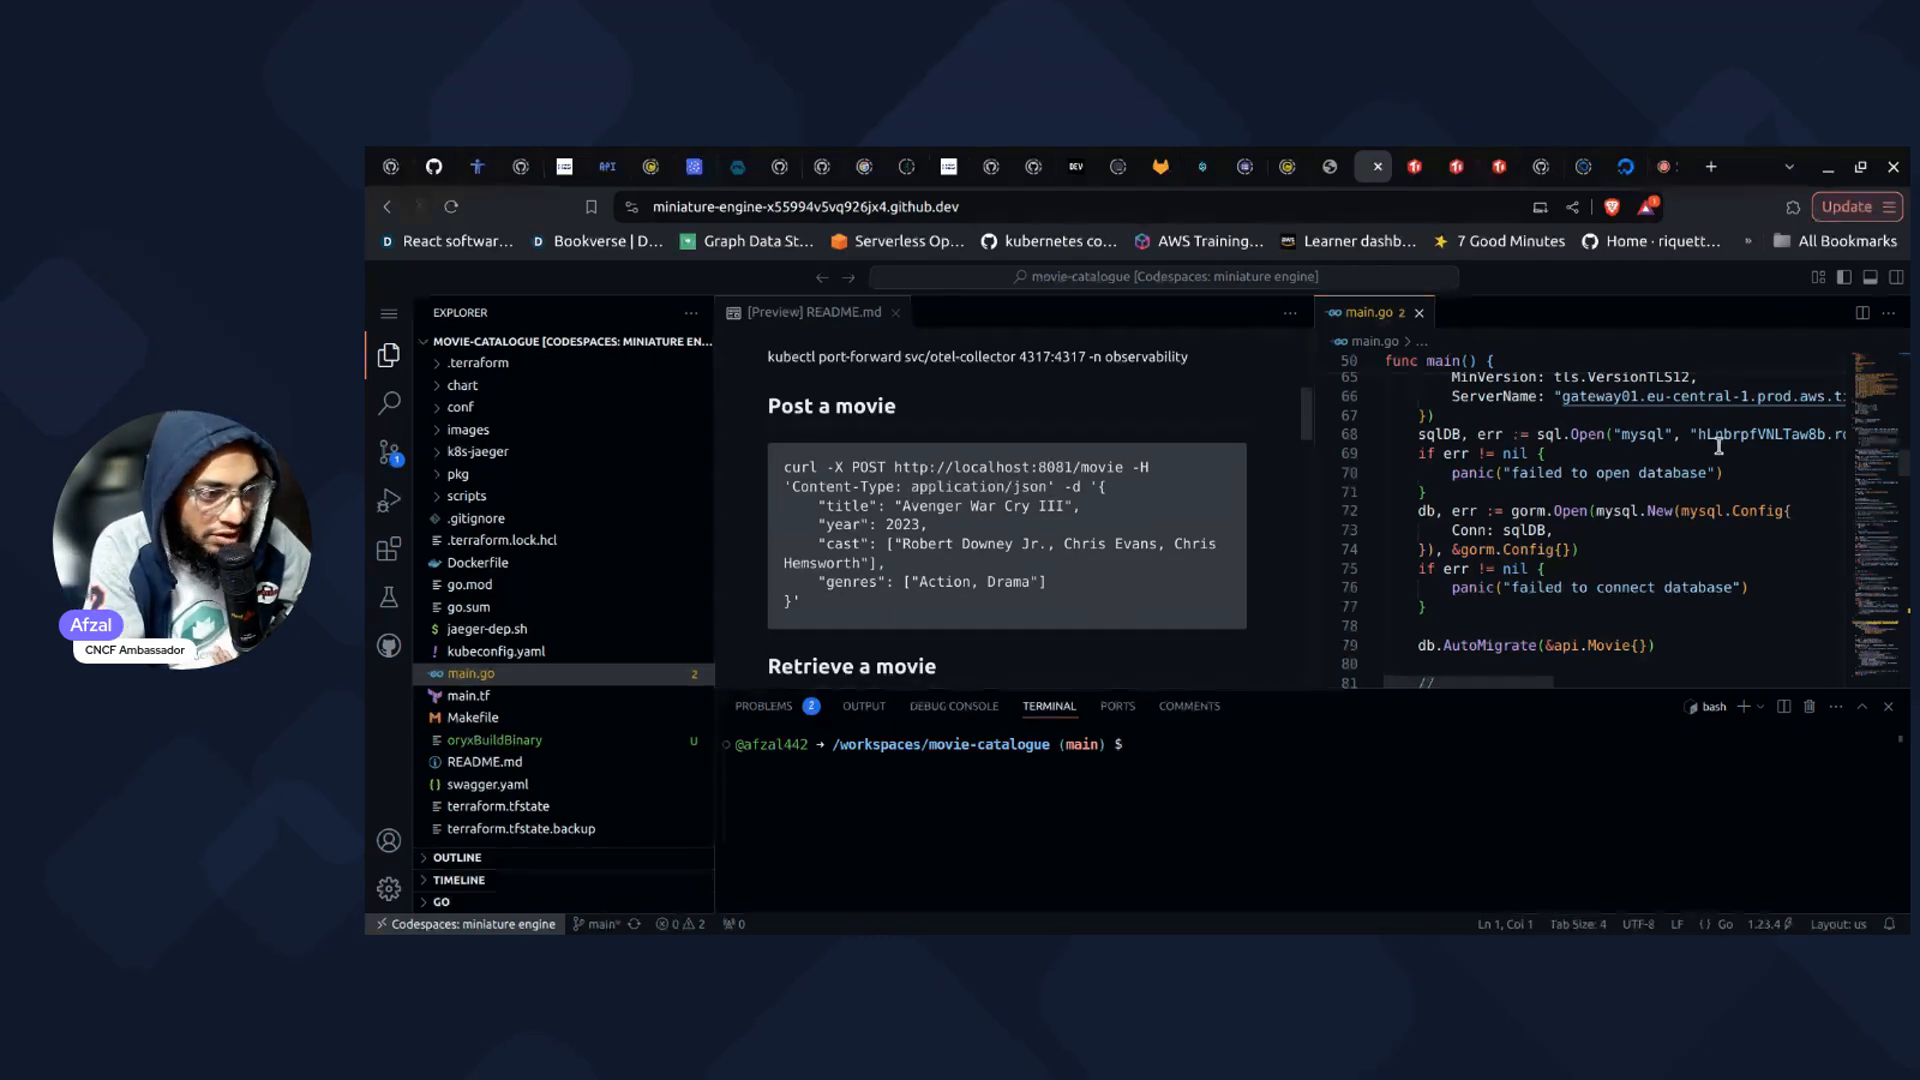
Step: View the myhelpai Data App in TiDB Cloud's Data Service, then return to the guide's Step 1
click(1497, 178)
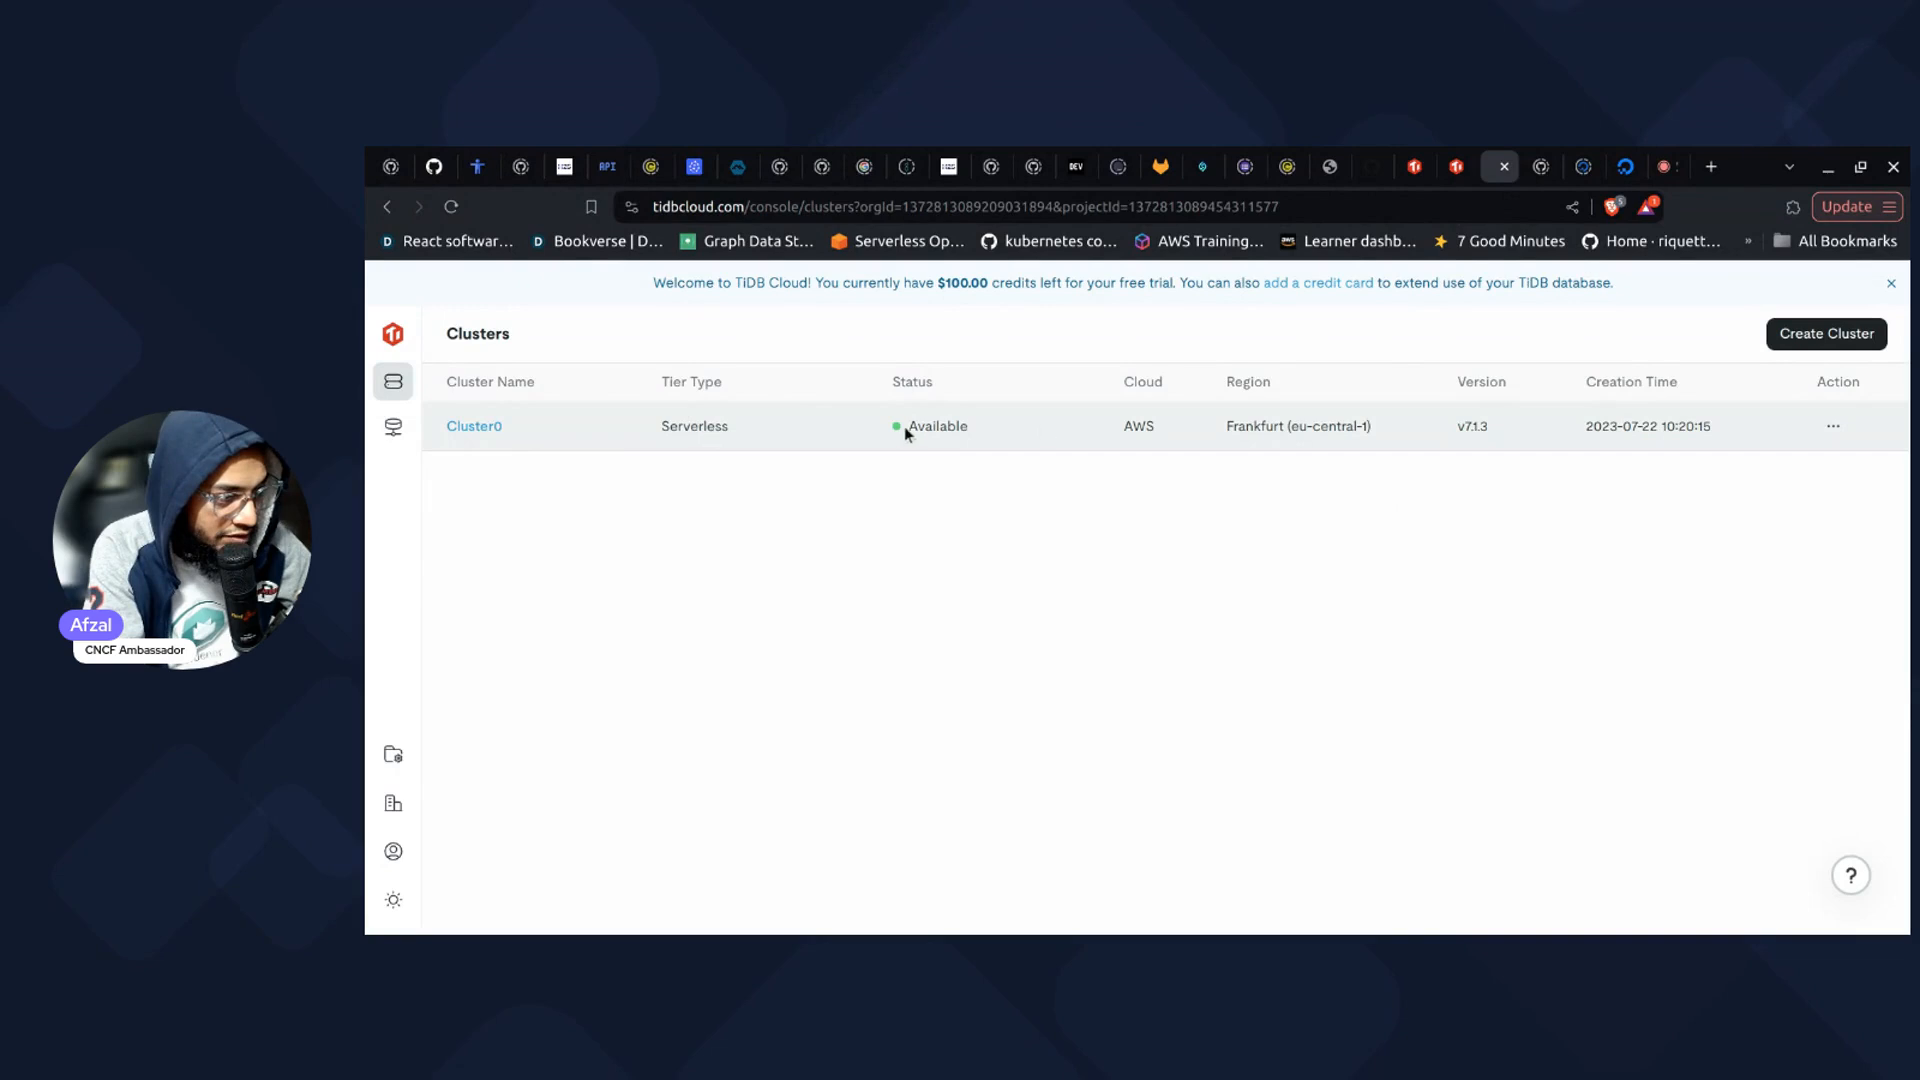
mouse_move(386, 436)
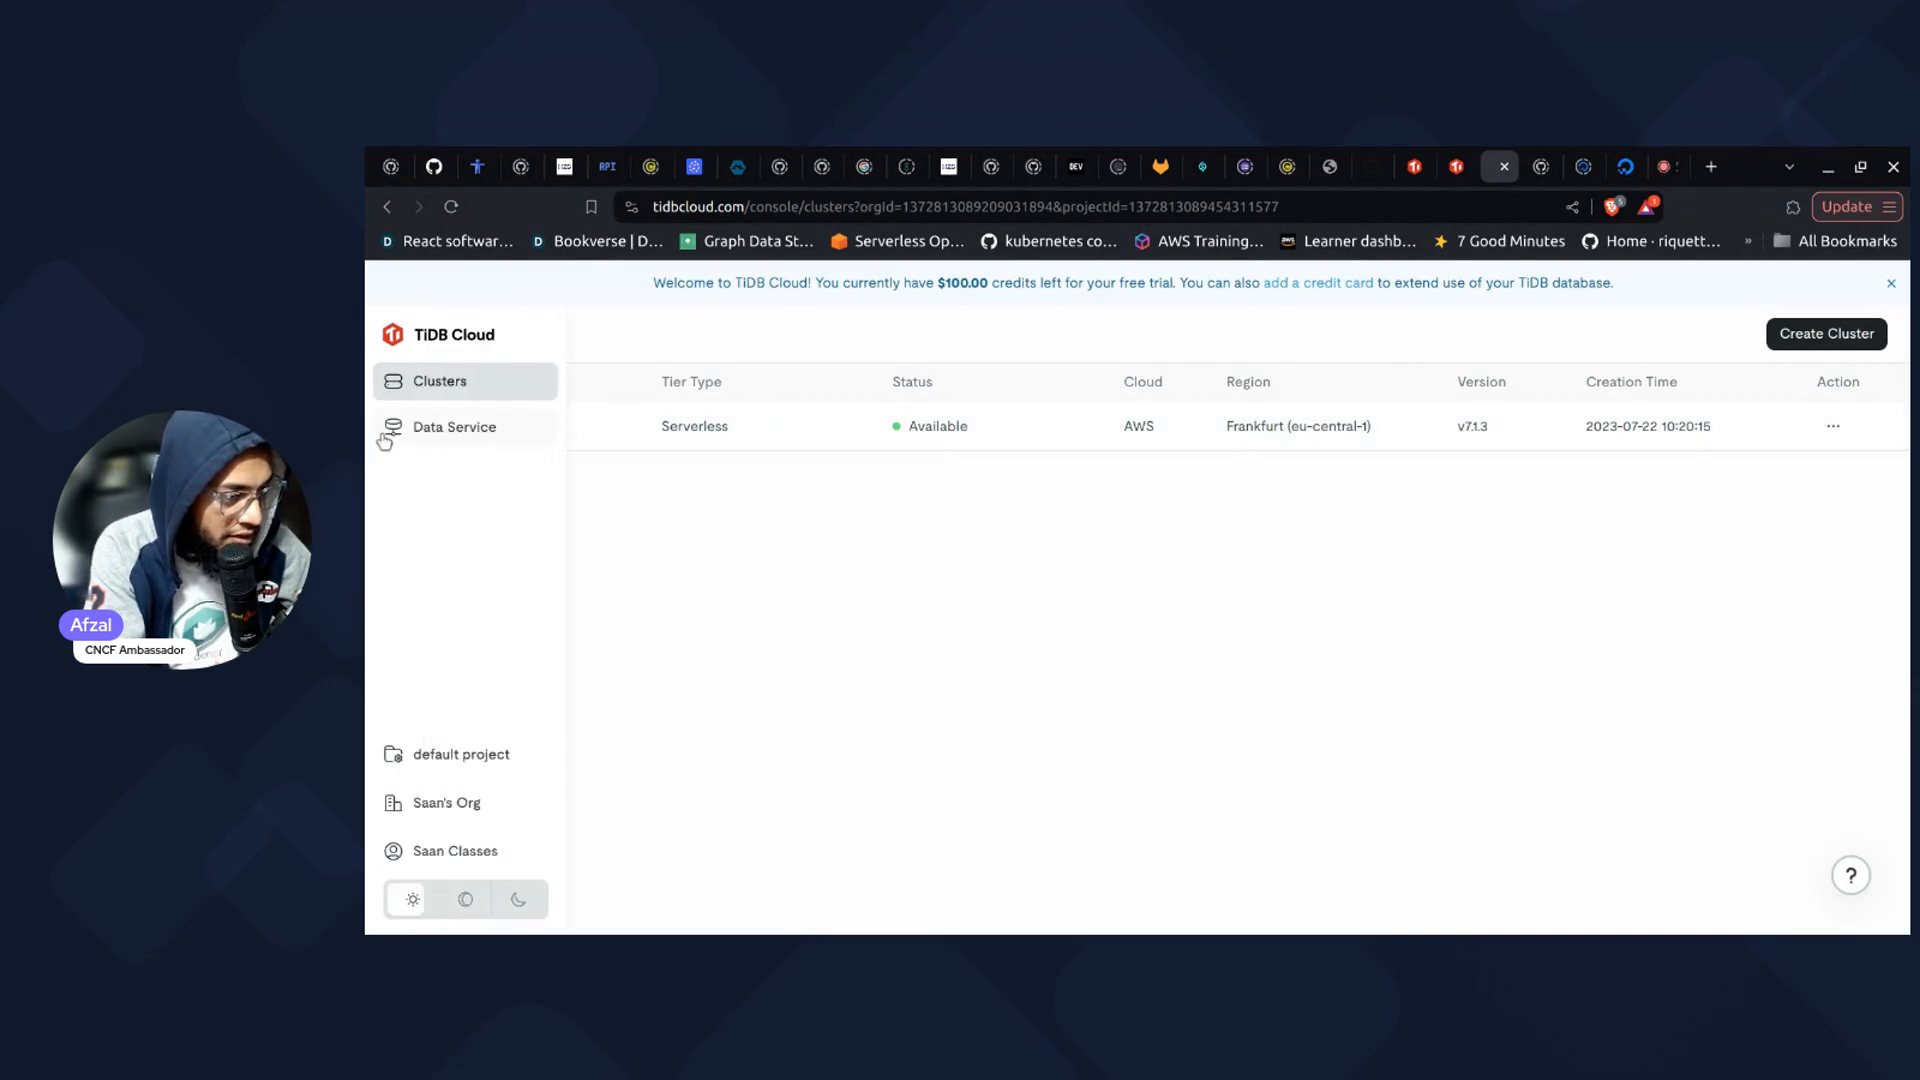
click(473, 430)
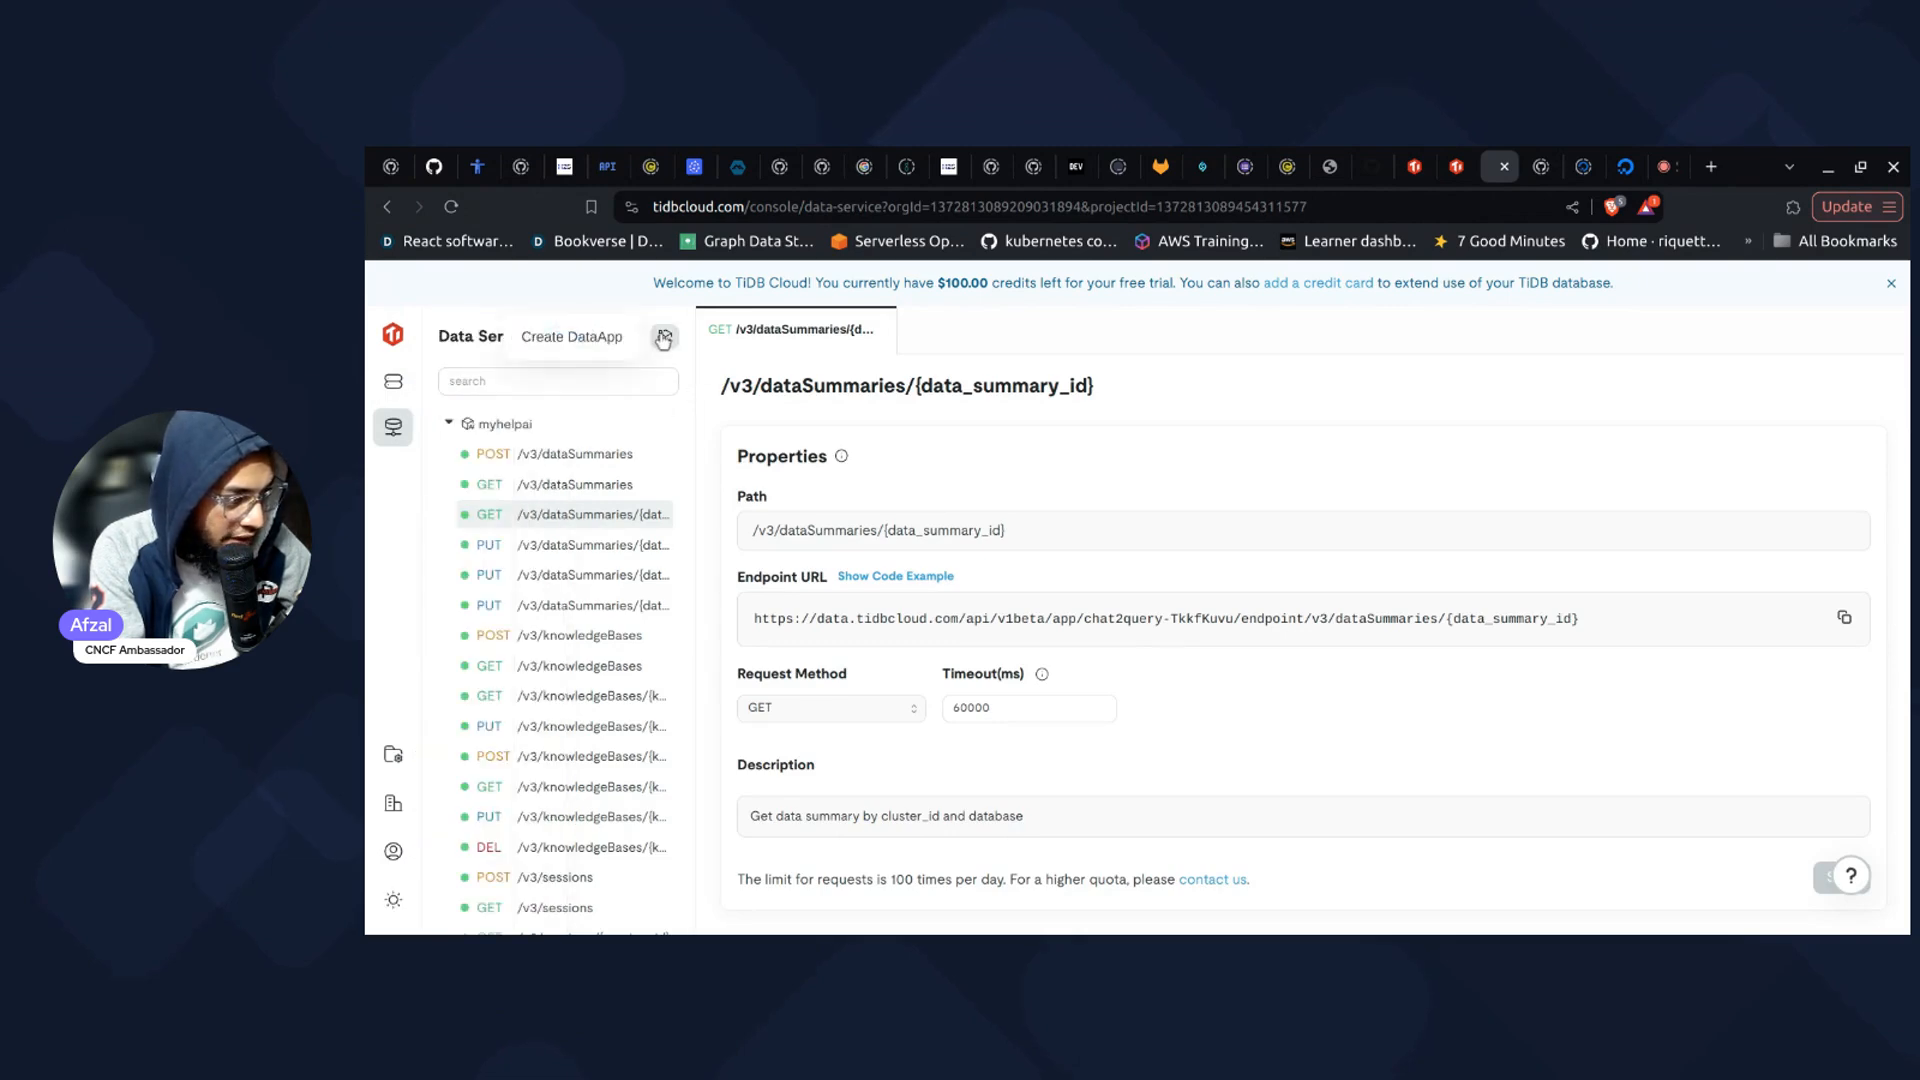
click(1414, 168)
scroll(1025, 740, down, 5)
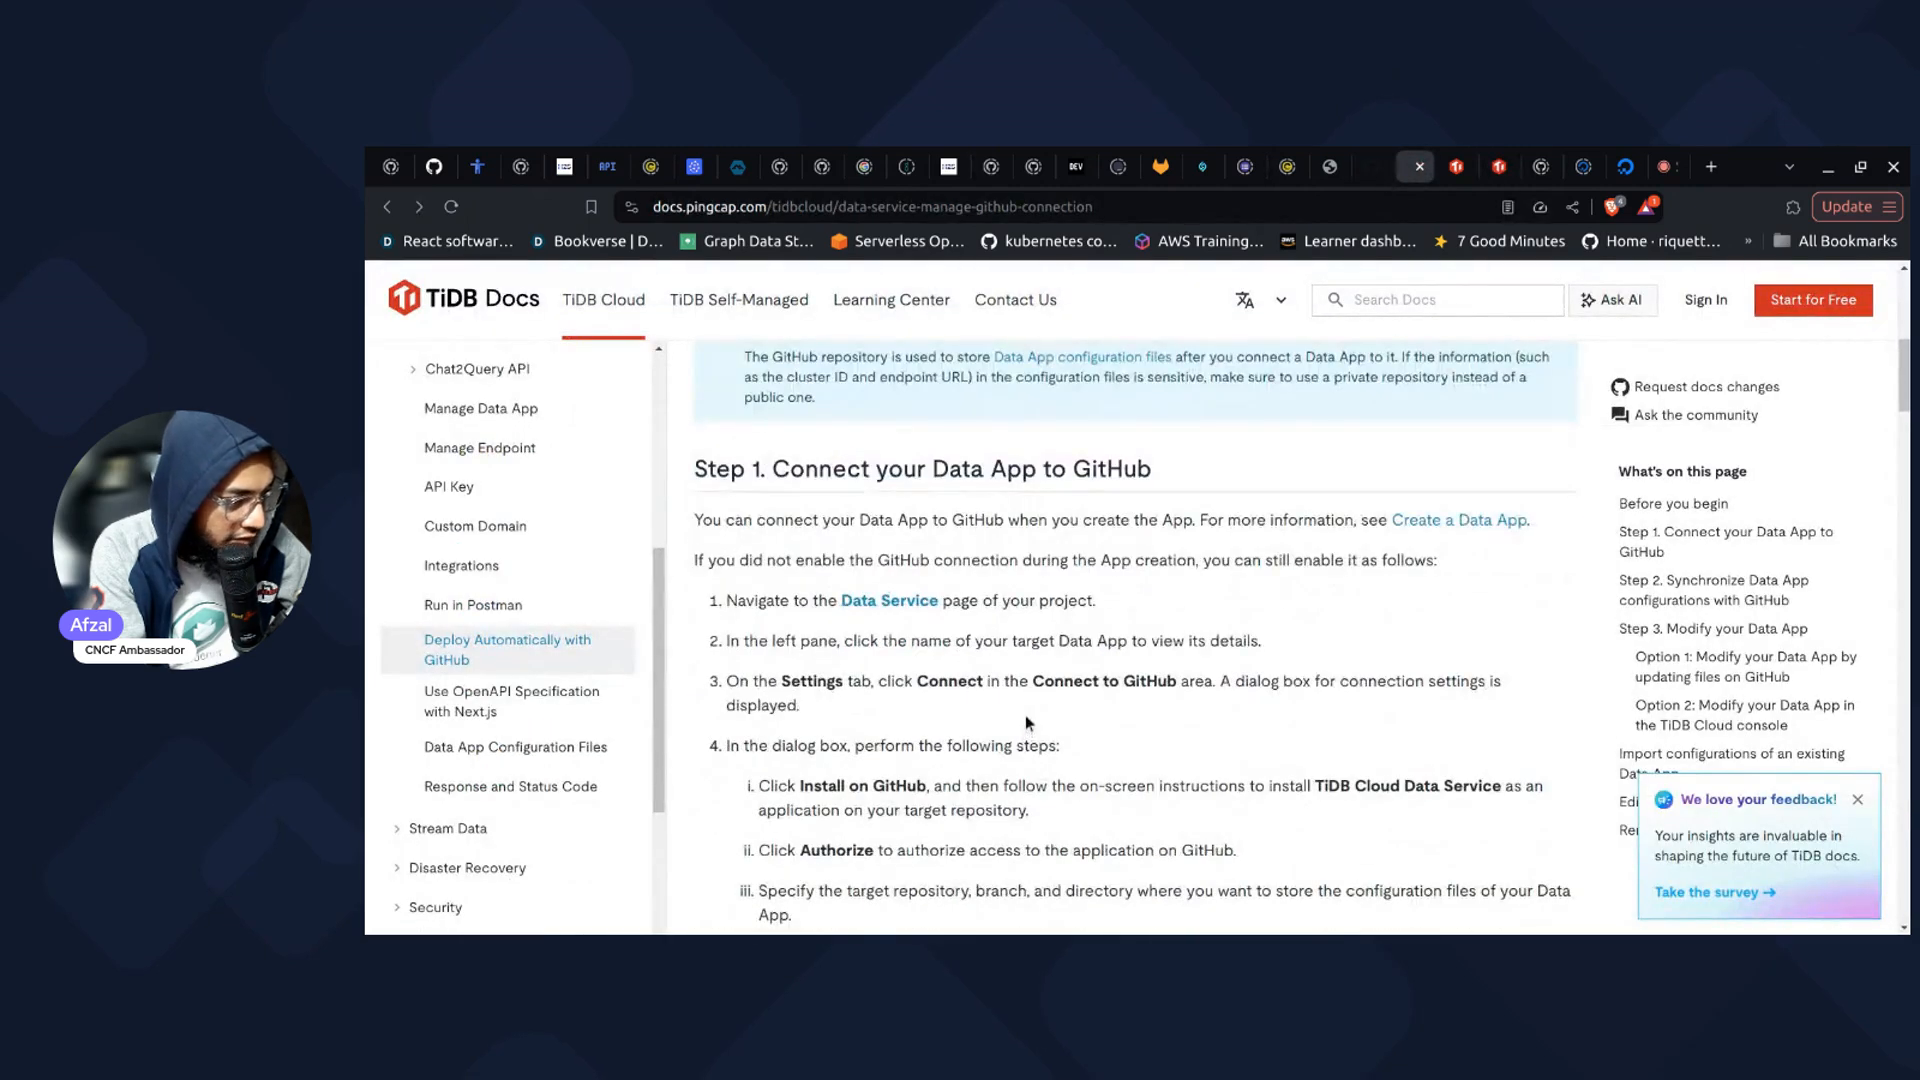
scroll(862, 637, down, 2)
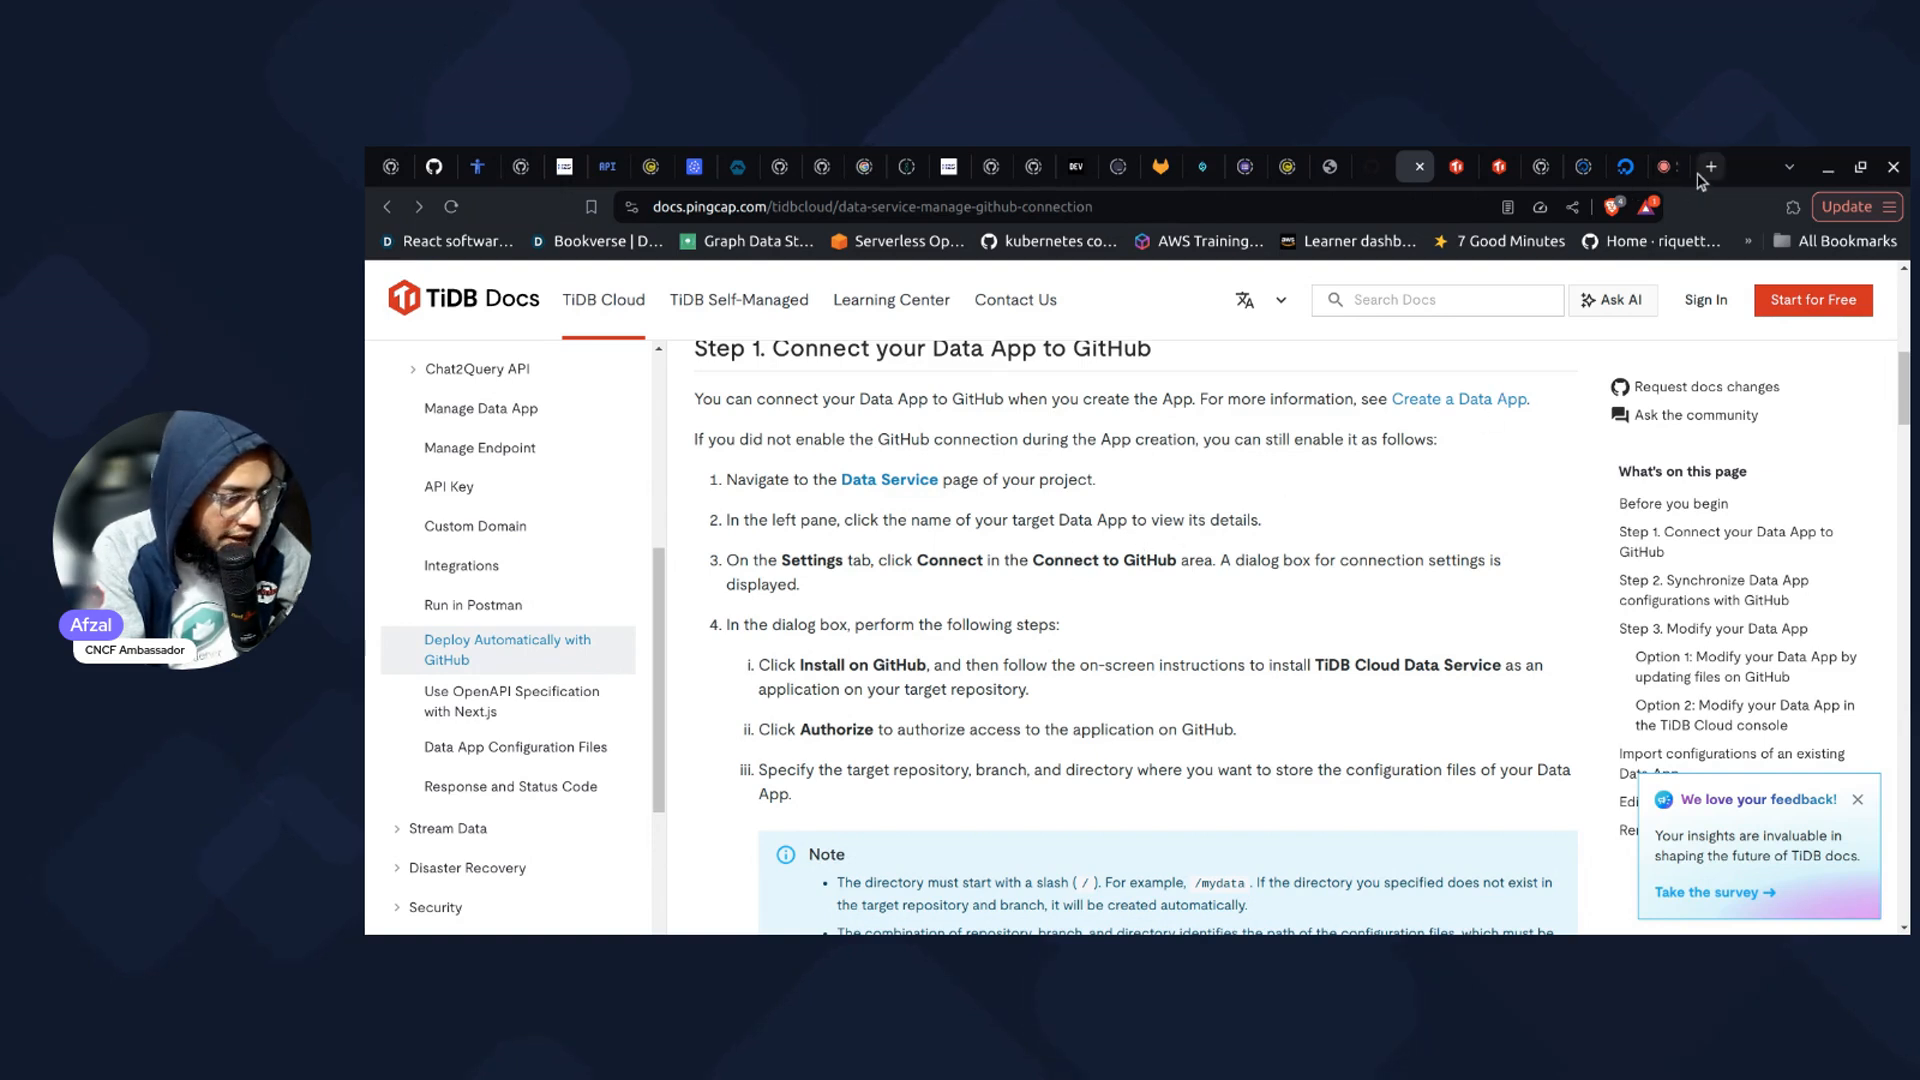
Step: Check the movie-catalogue repository's GitHub settings, then go back to TiDB Cloud's Data Service console
click(1541, 166)
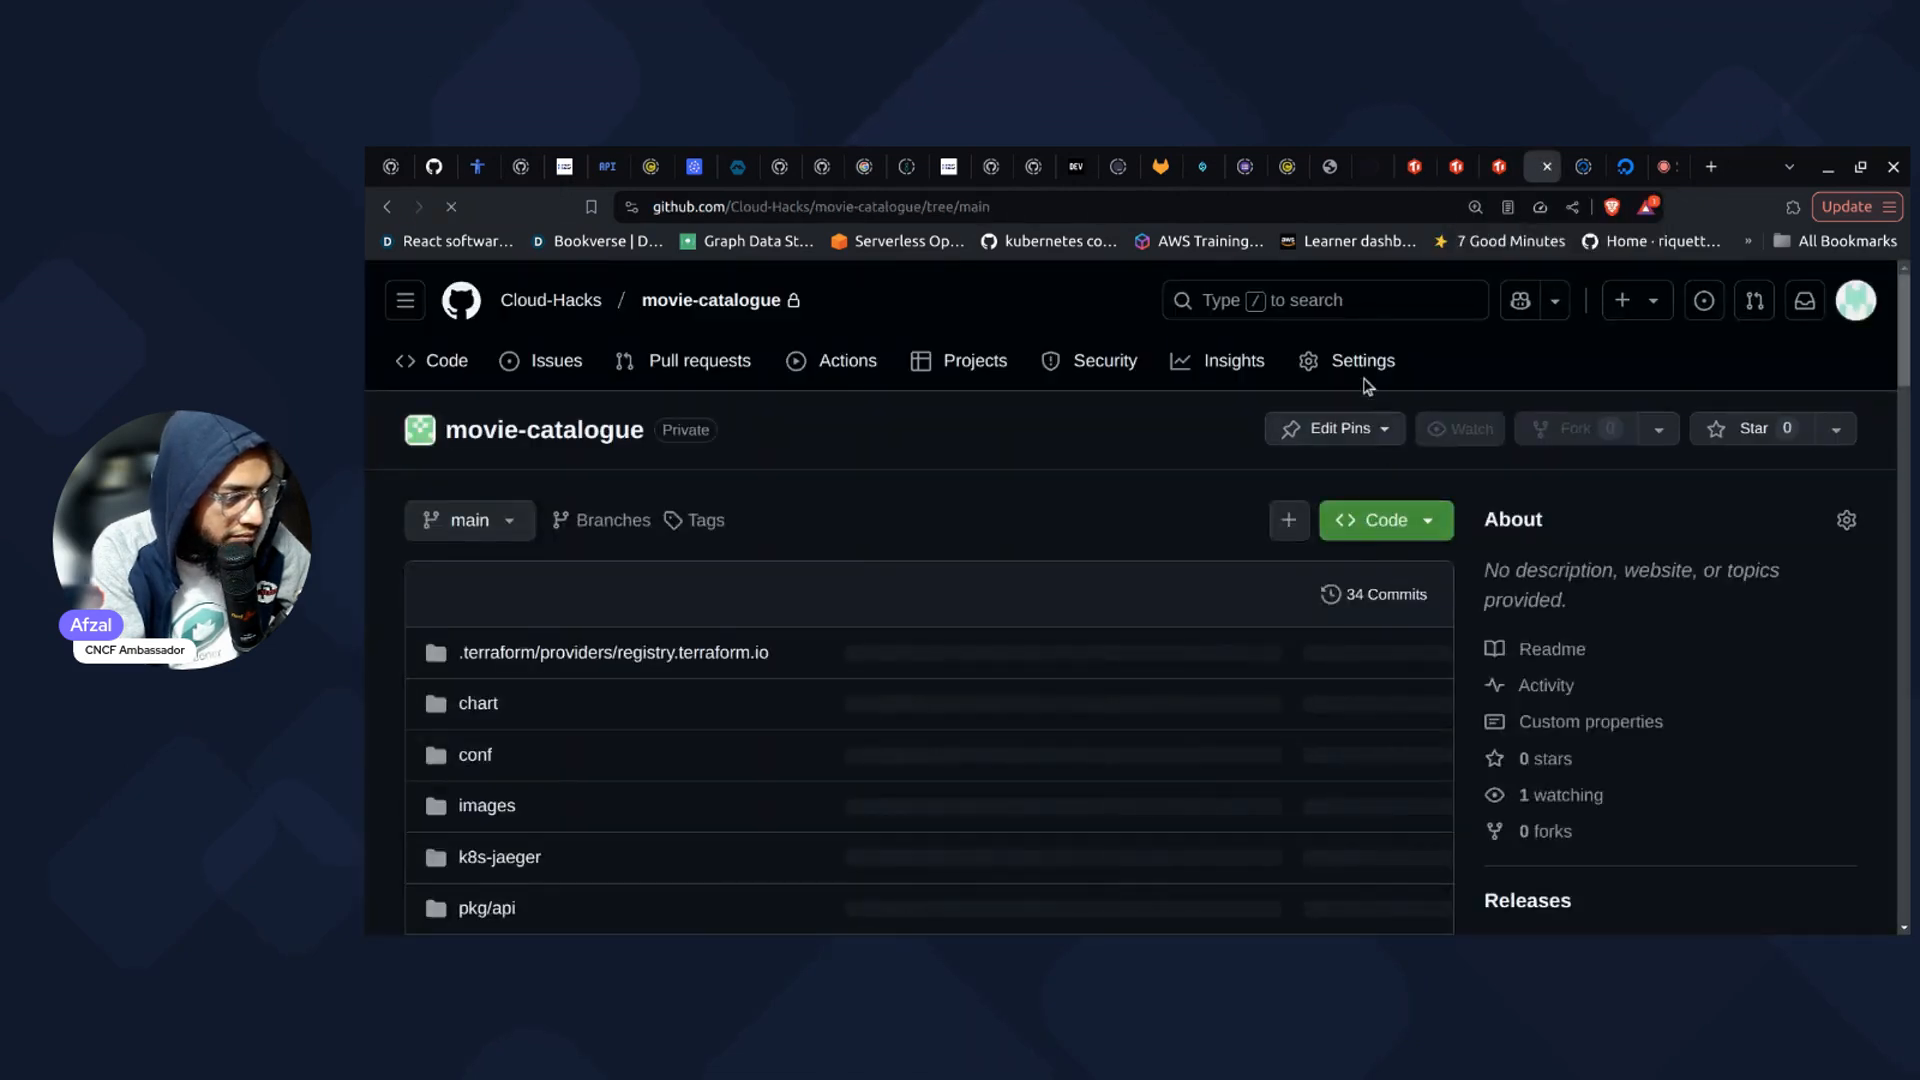
click(1357, 372)
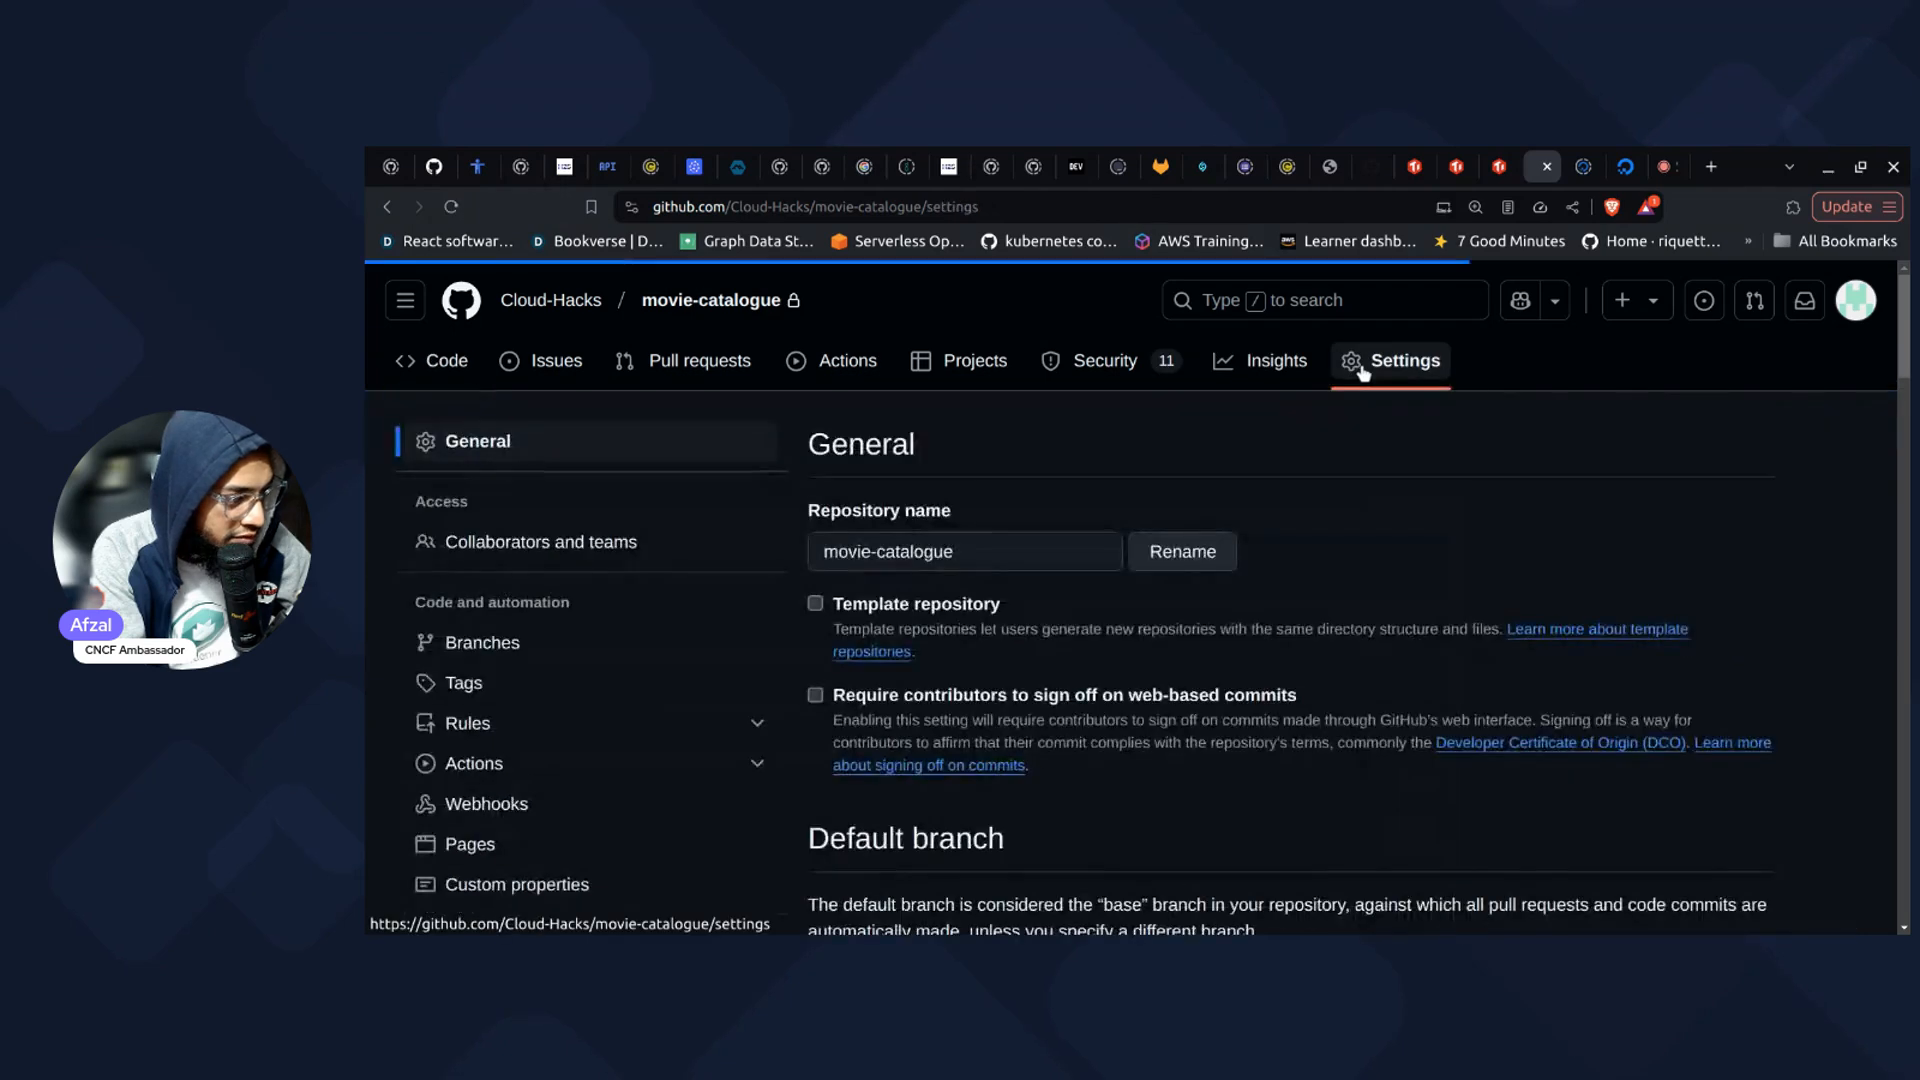
click(1388, 172)
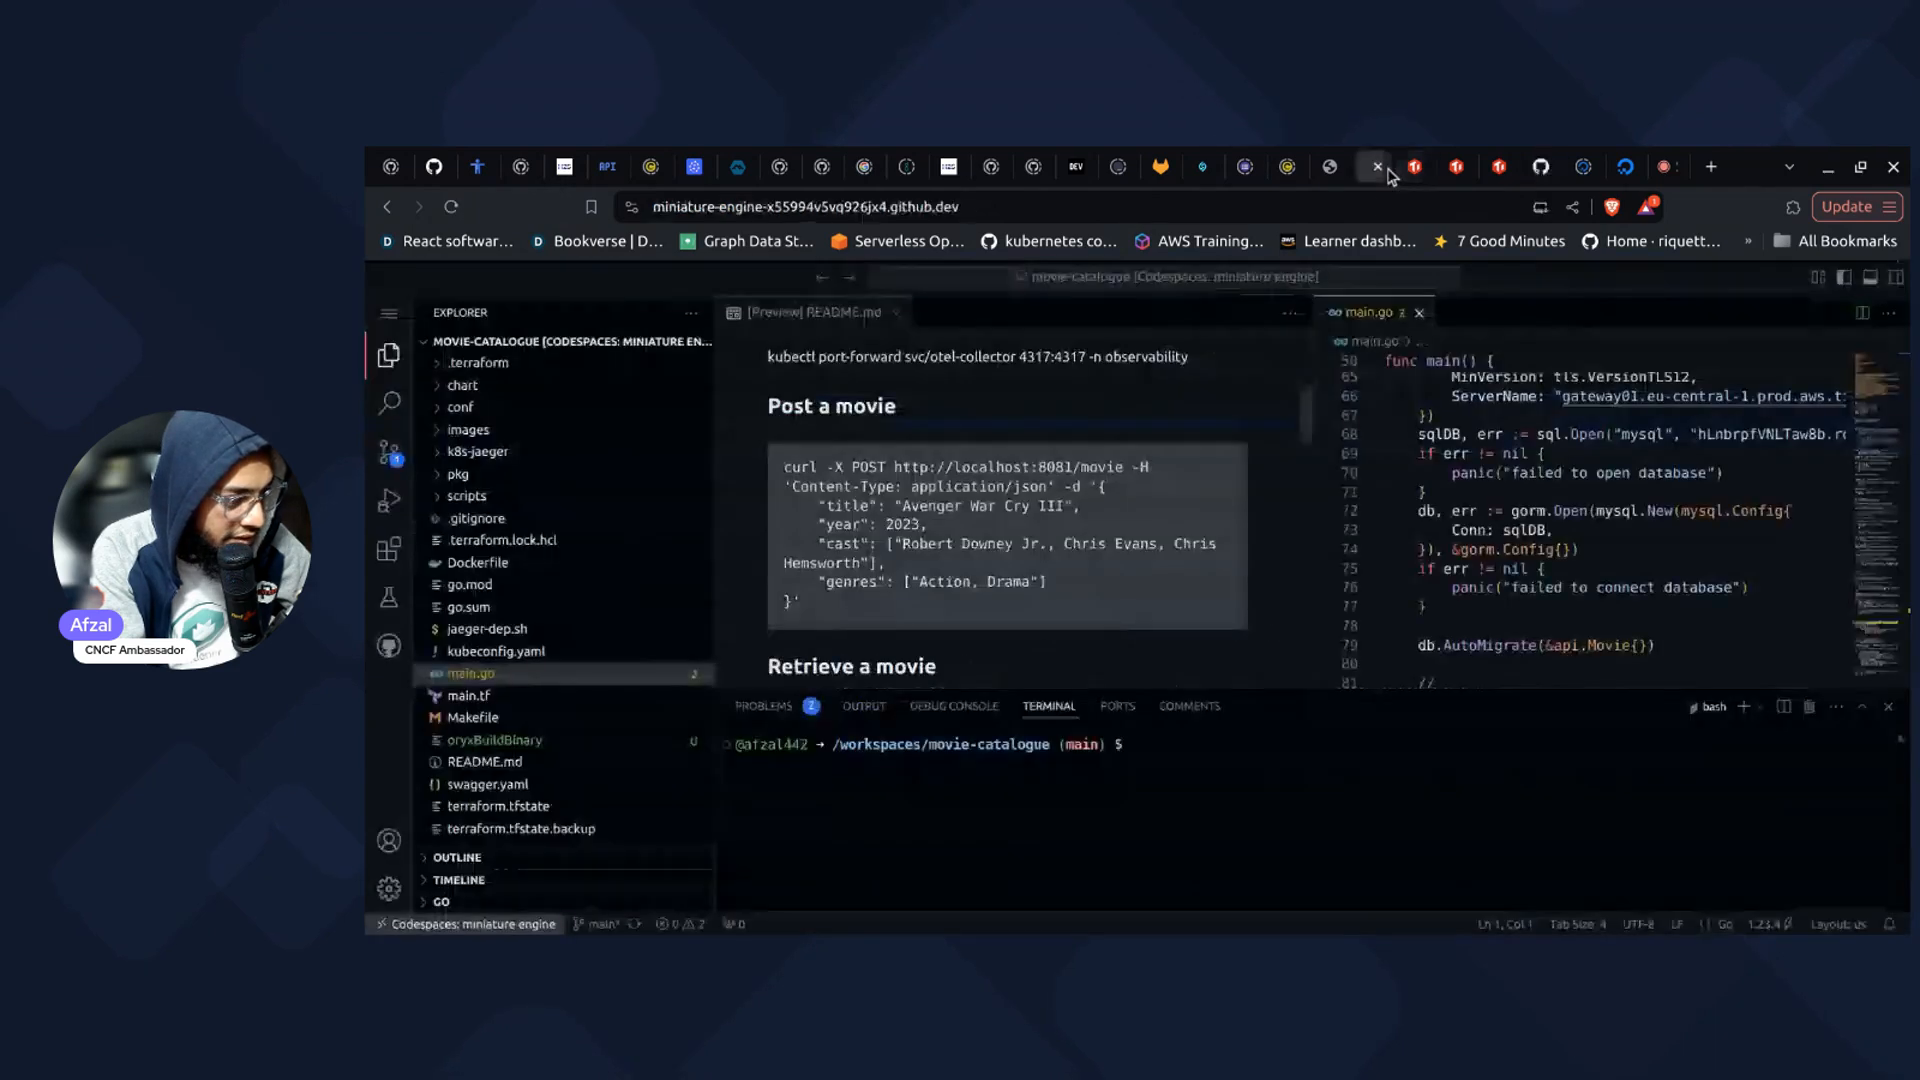
click(1417, 168)
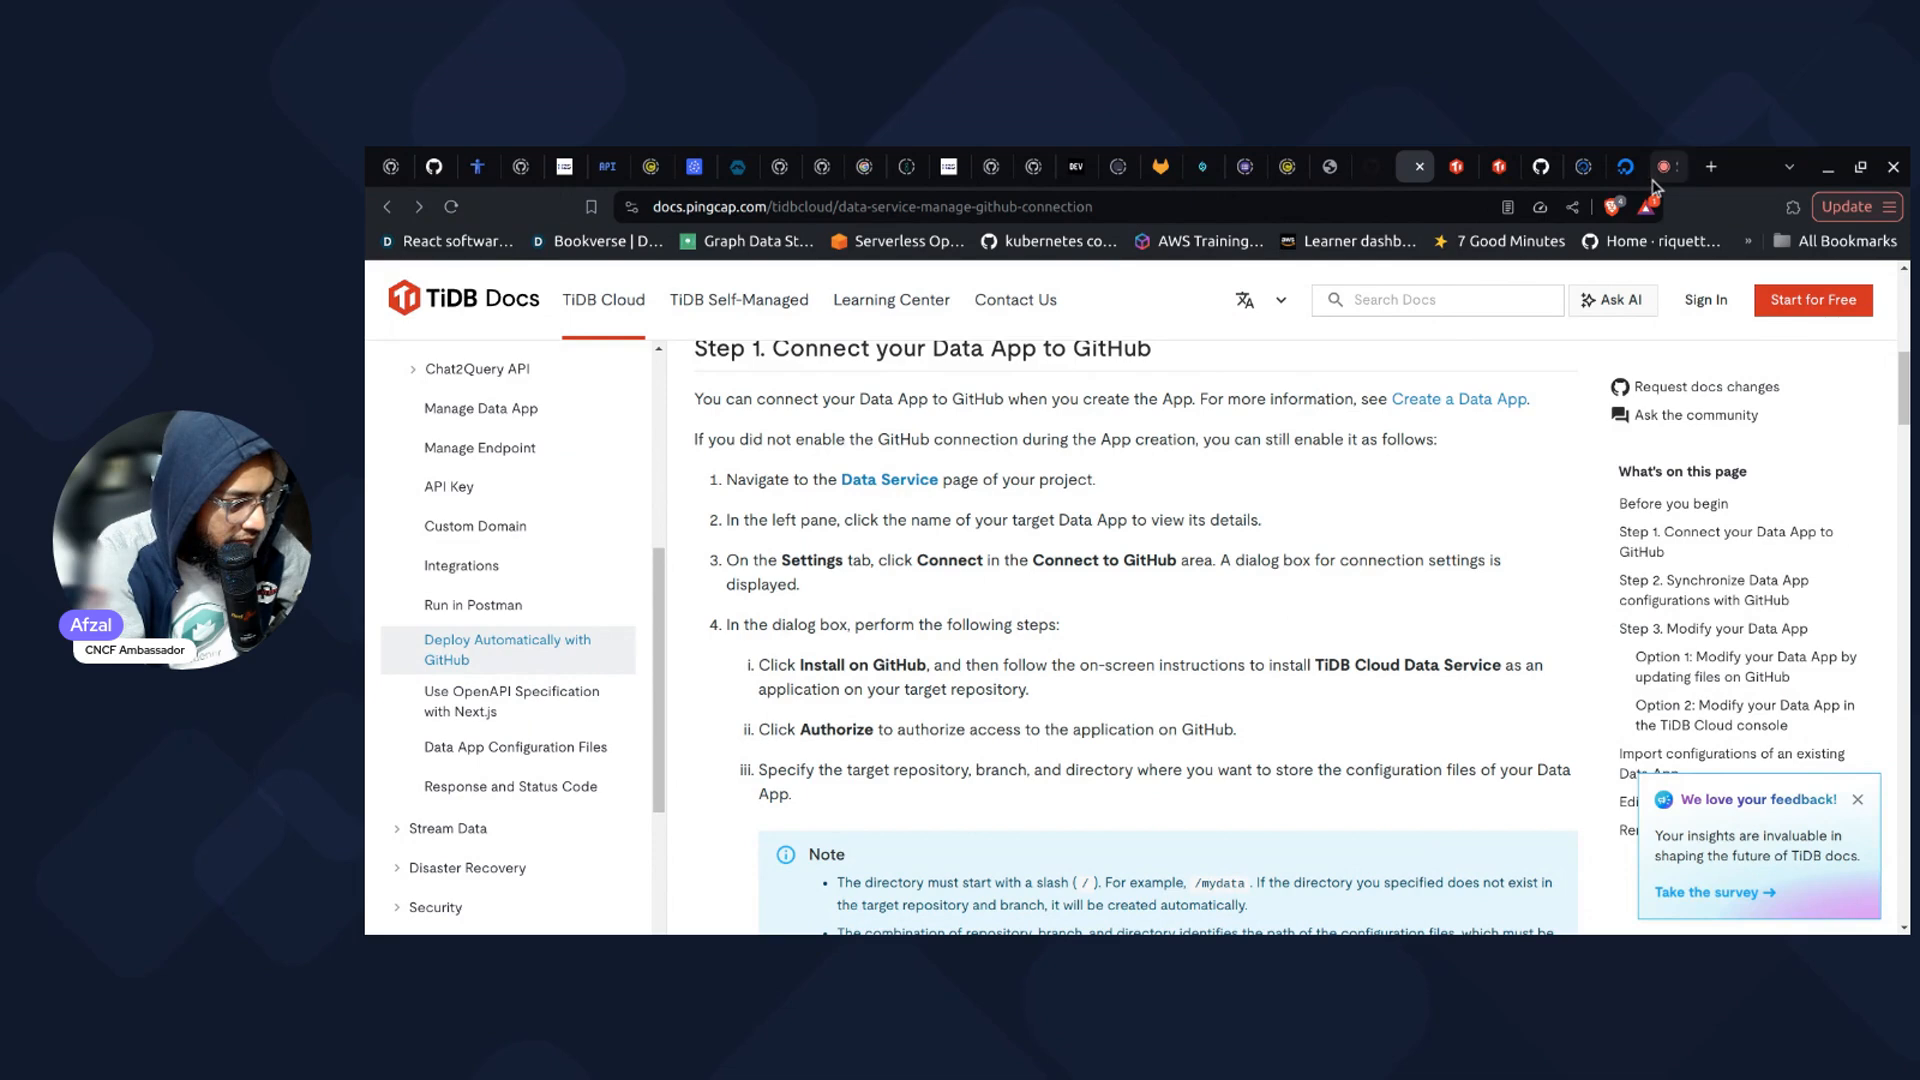
click(1498, 172)
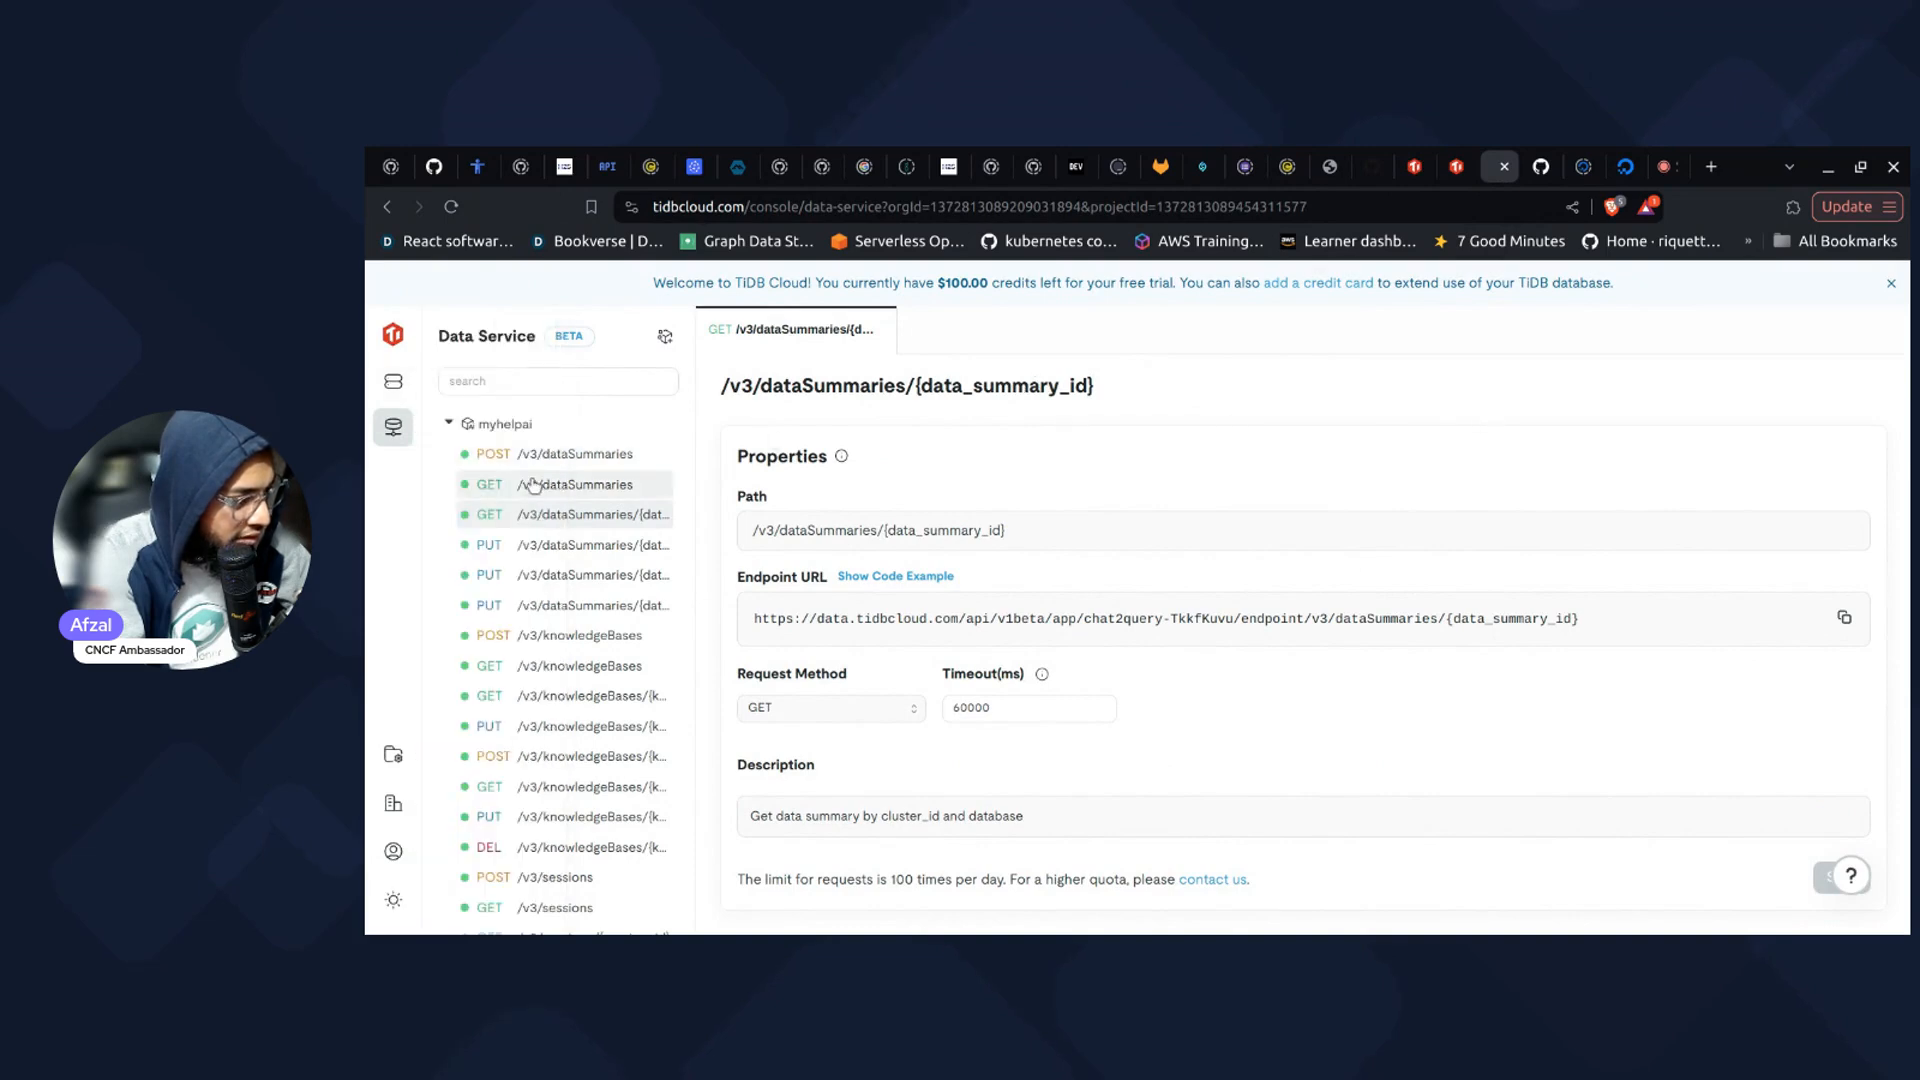
Step: Leave the Data Service console and return to Step 1 of the GitHub deployment guide
scroll(606, 570, down, 4)
scroll(604, 595, up, 4)
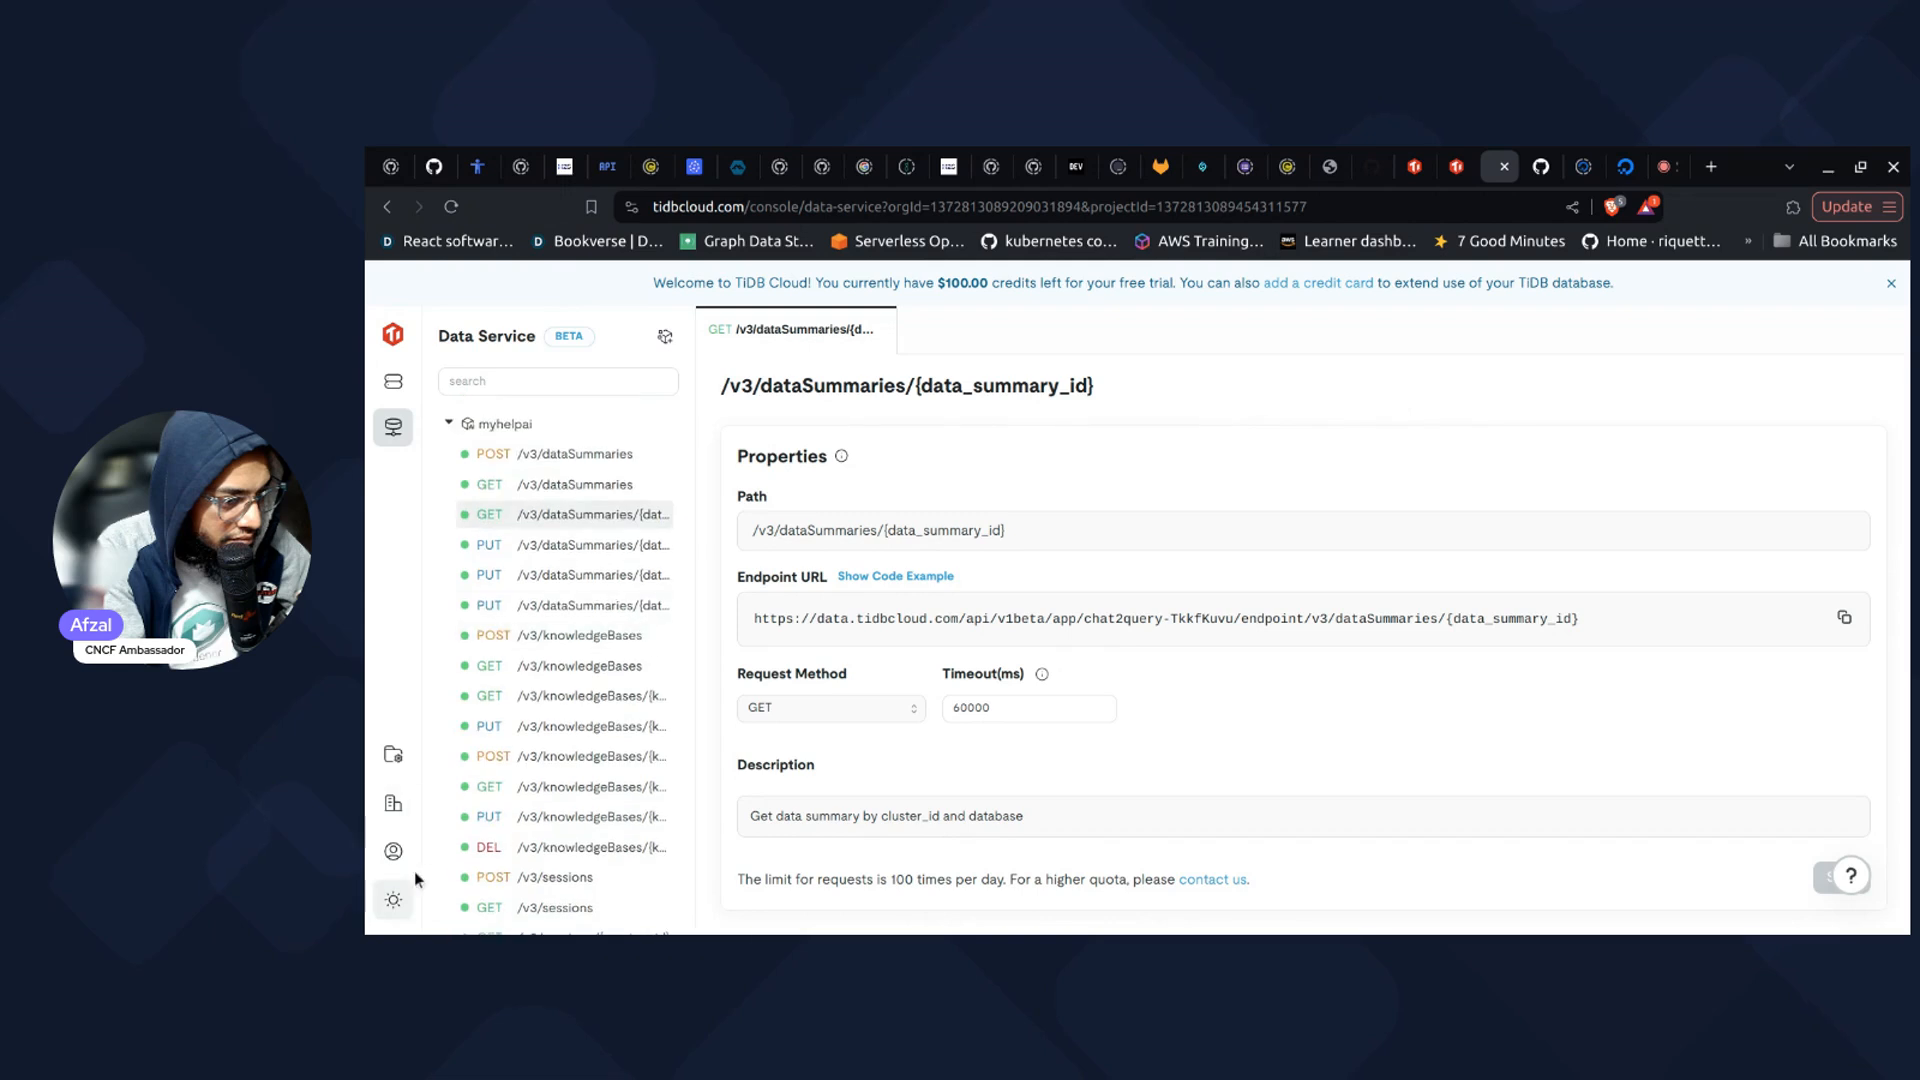
mouse_move(427, 850)
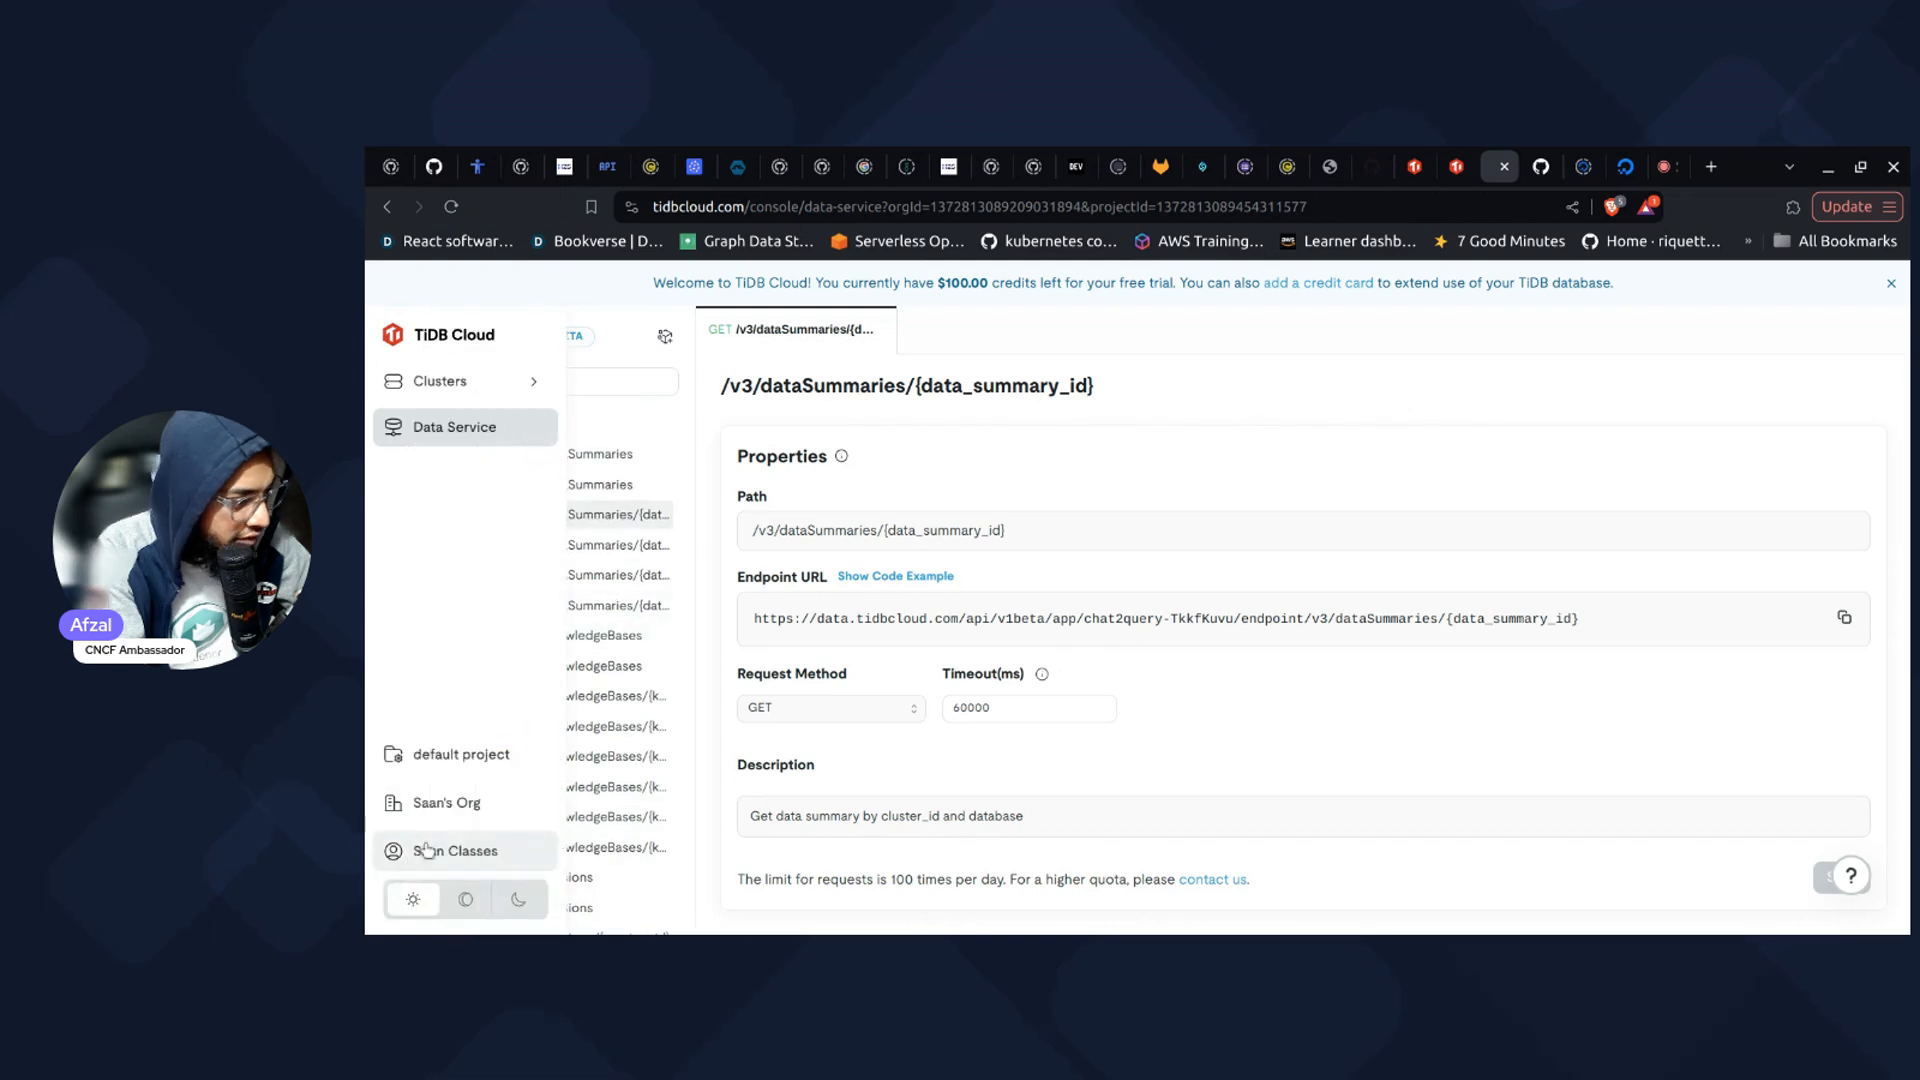
click(1386, 168)
click(1414, 166)
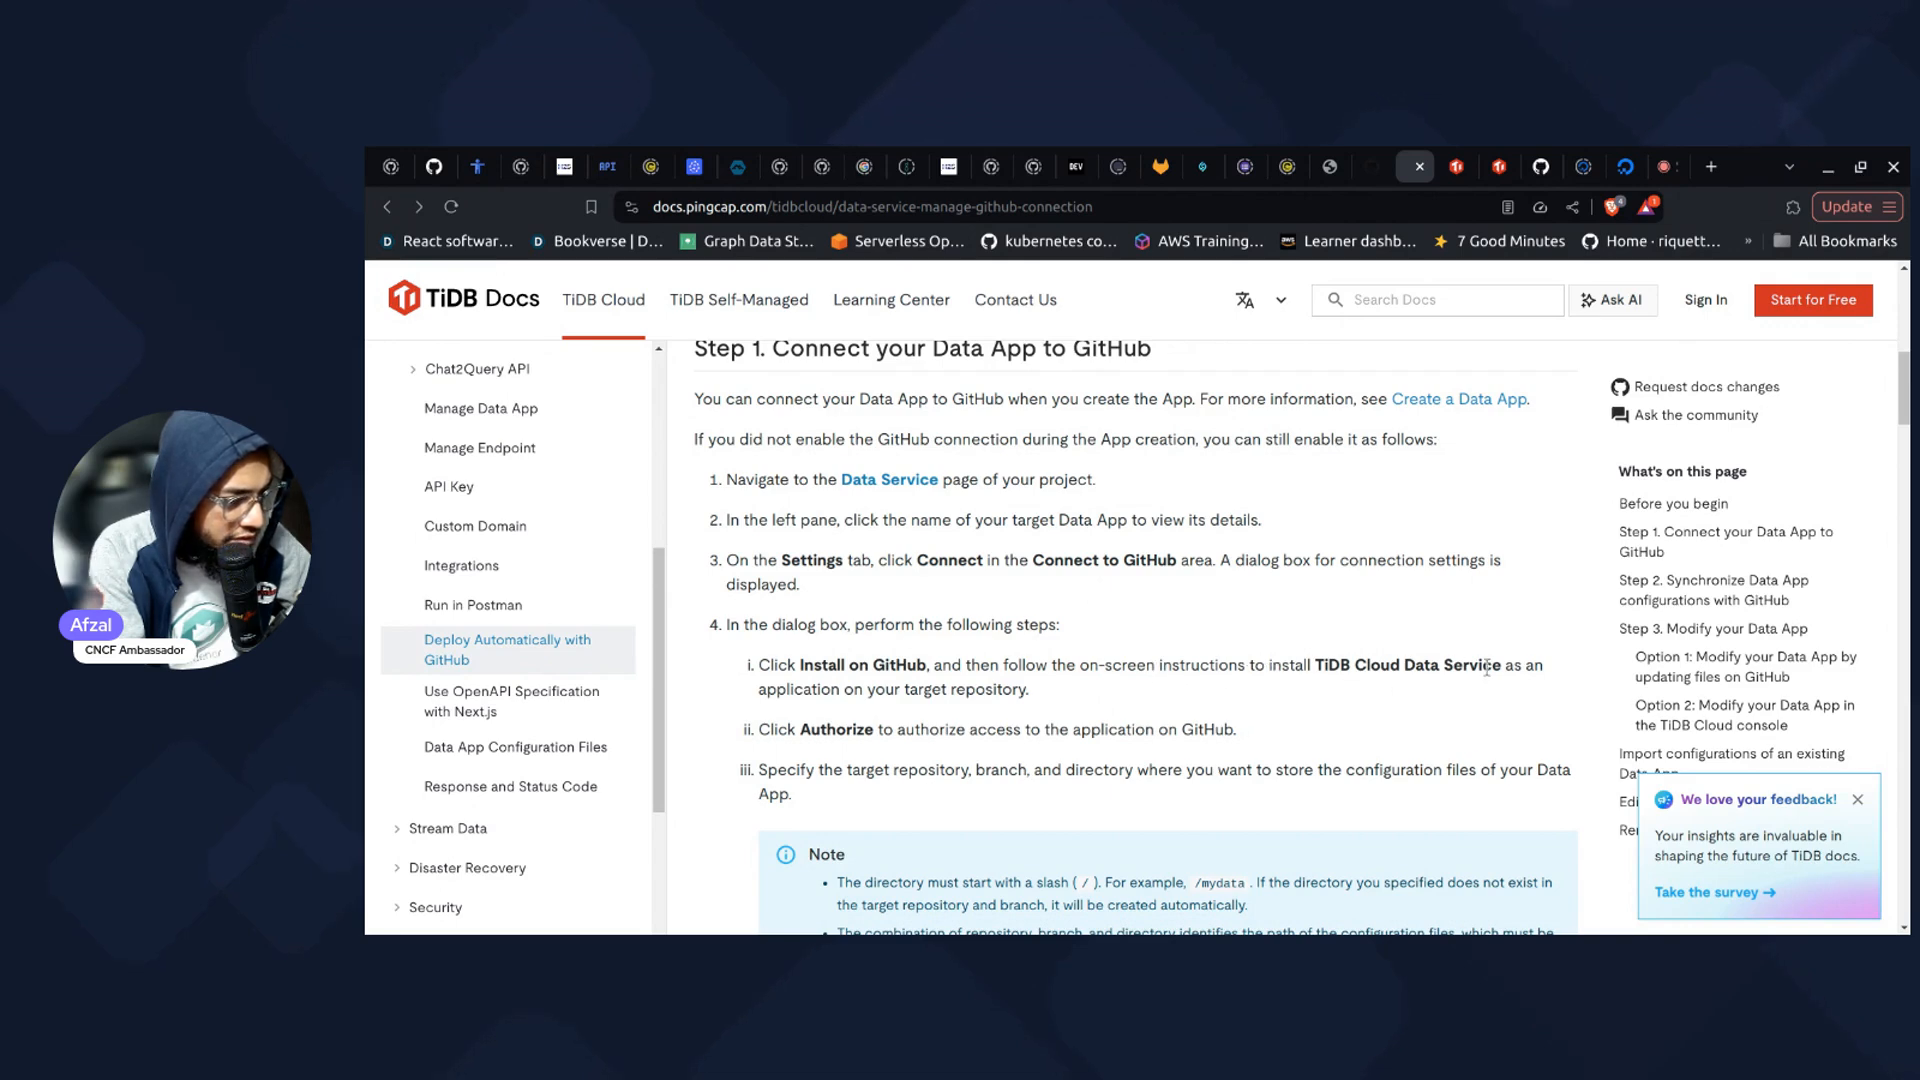
Step: Read the guide through Configure Auto Sync & Deployment, then begin a new Data App in TiDB Cloud
scroll(1486, 668, down, 1)
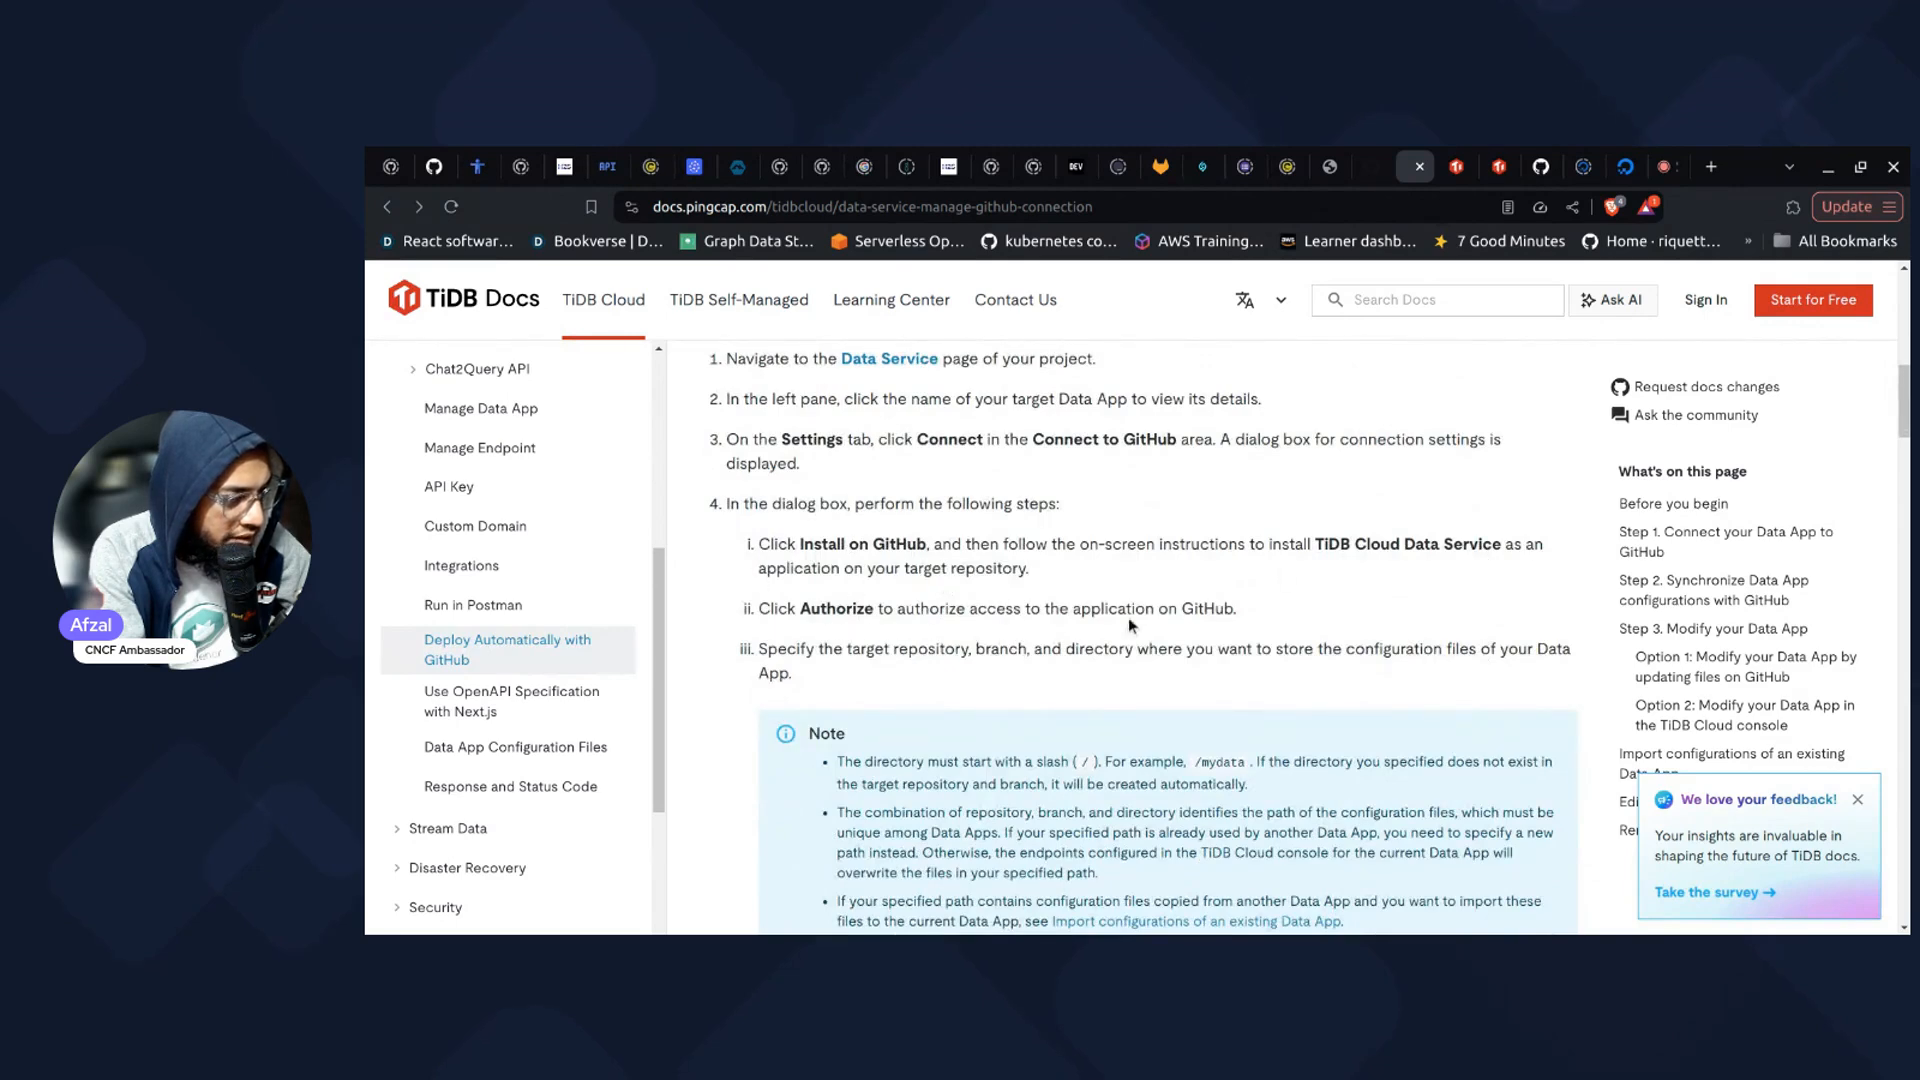
scroll(1048, 662, down, 1)
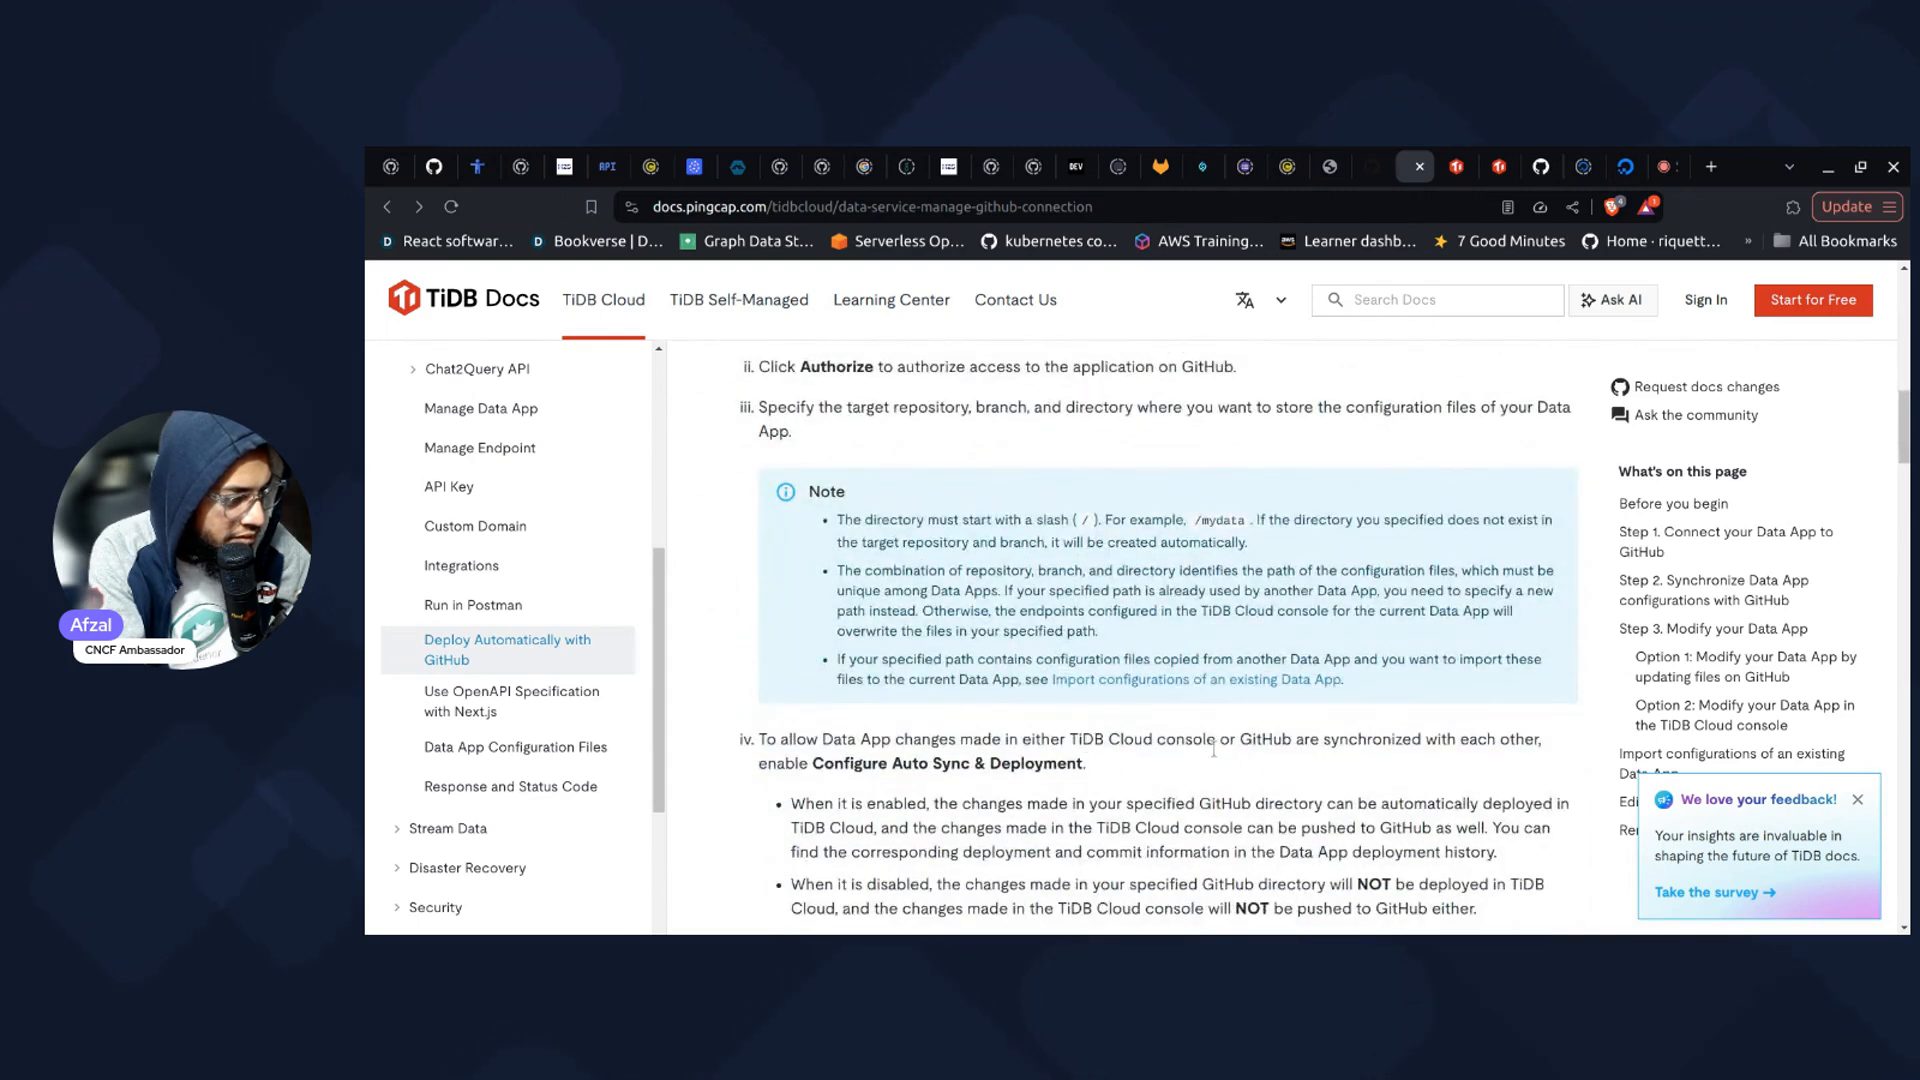
scroll(1080, 760, up, 5)
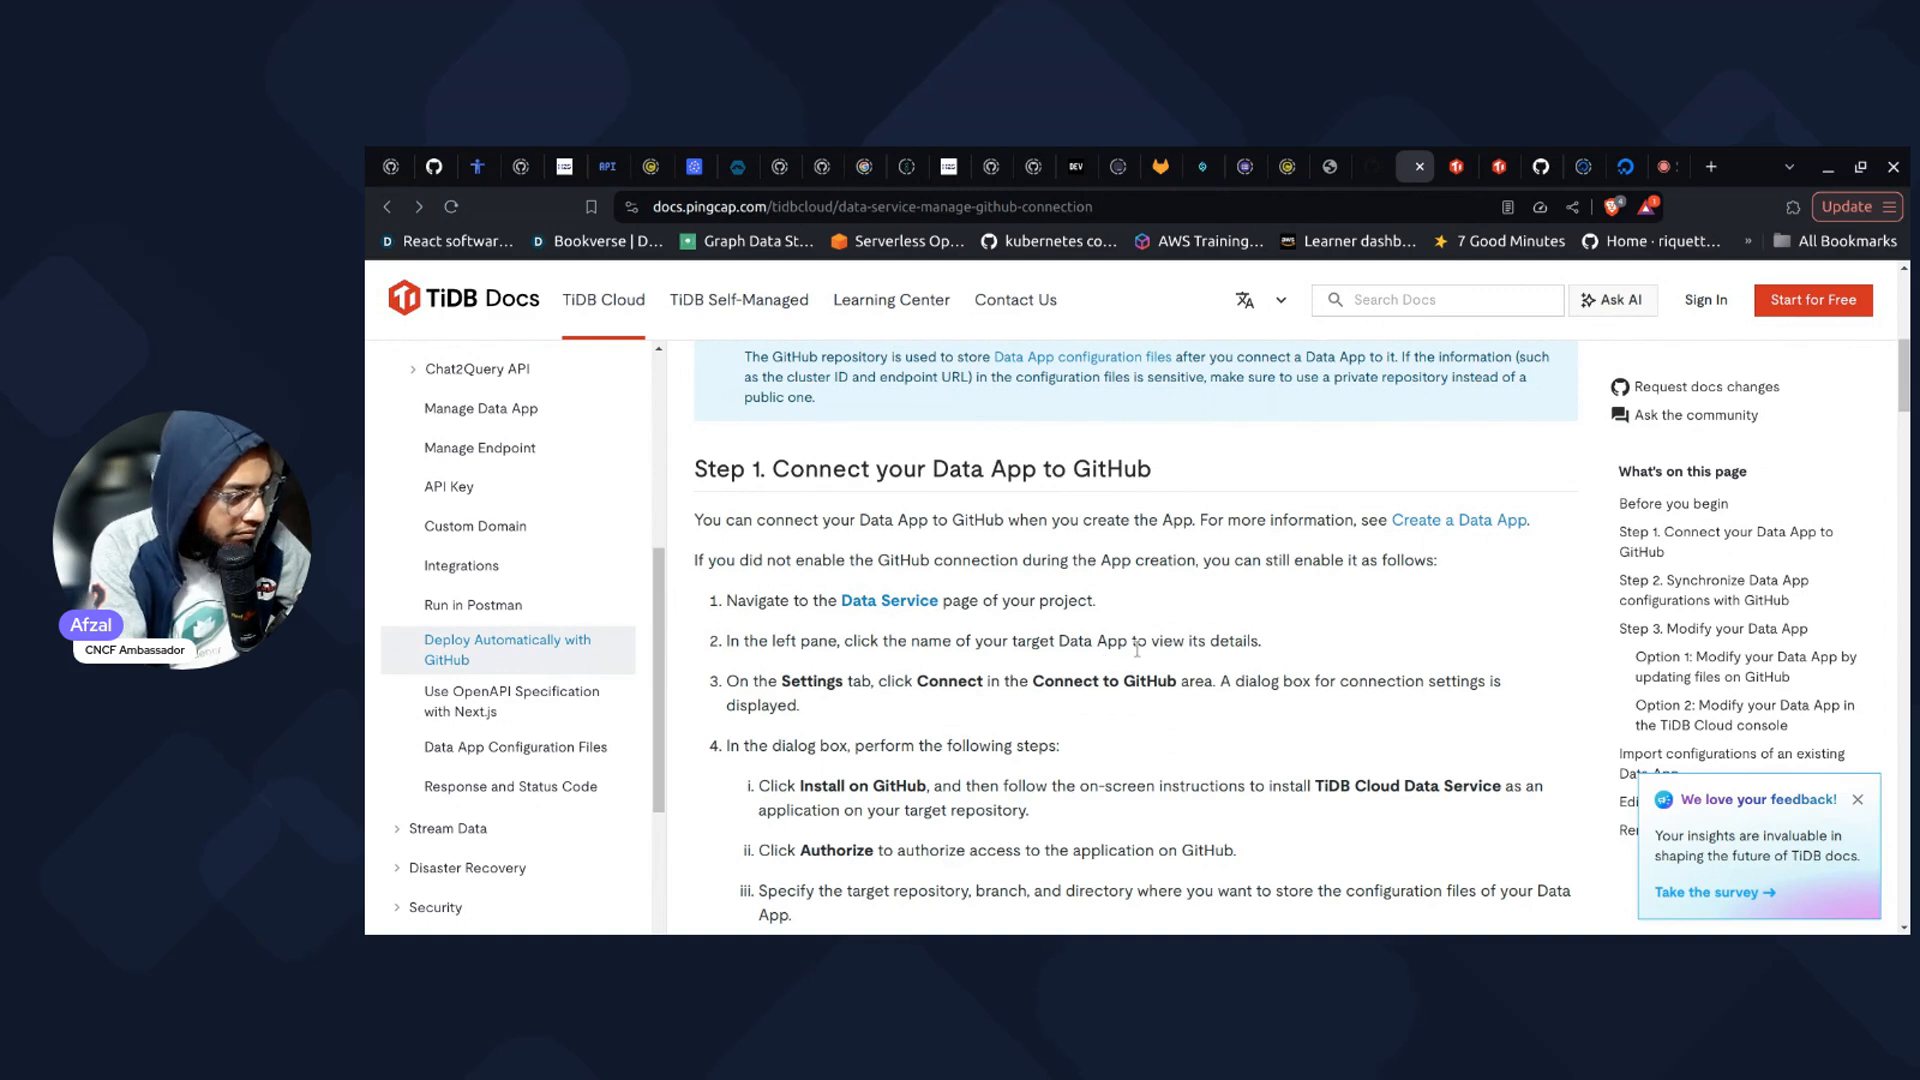
click(1496, 170)
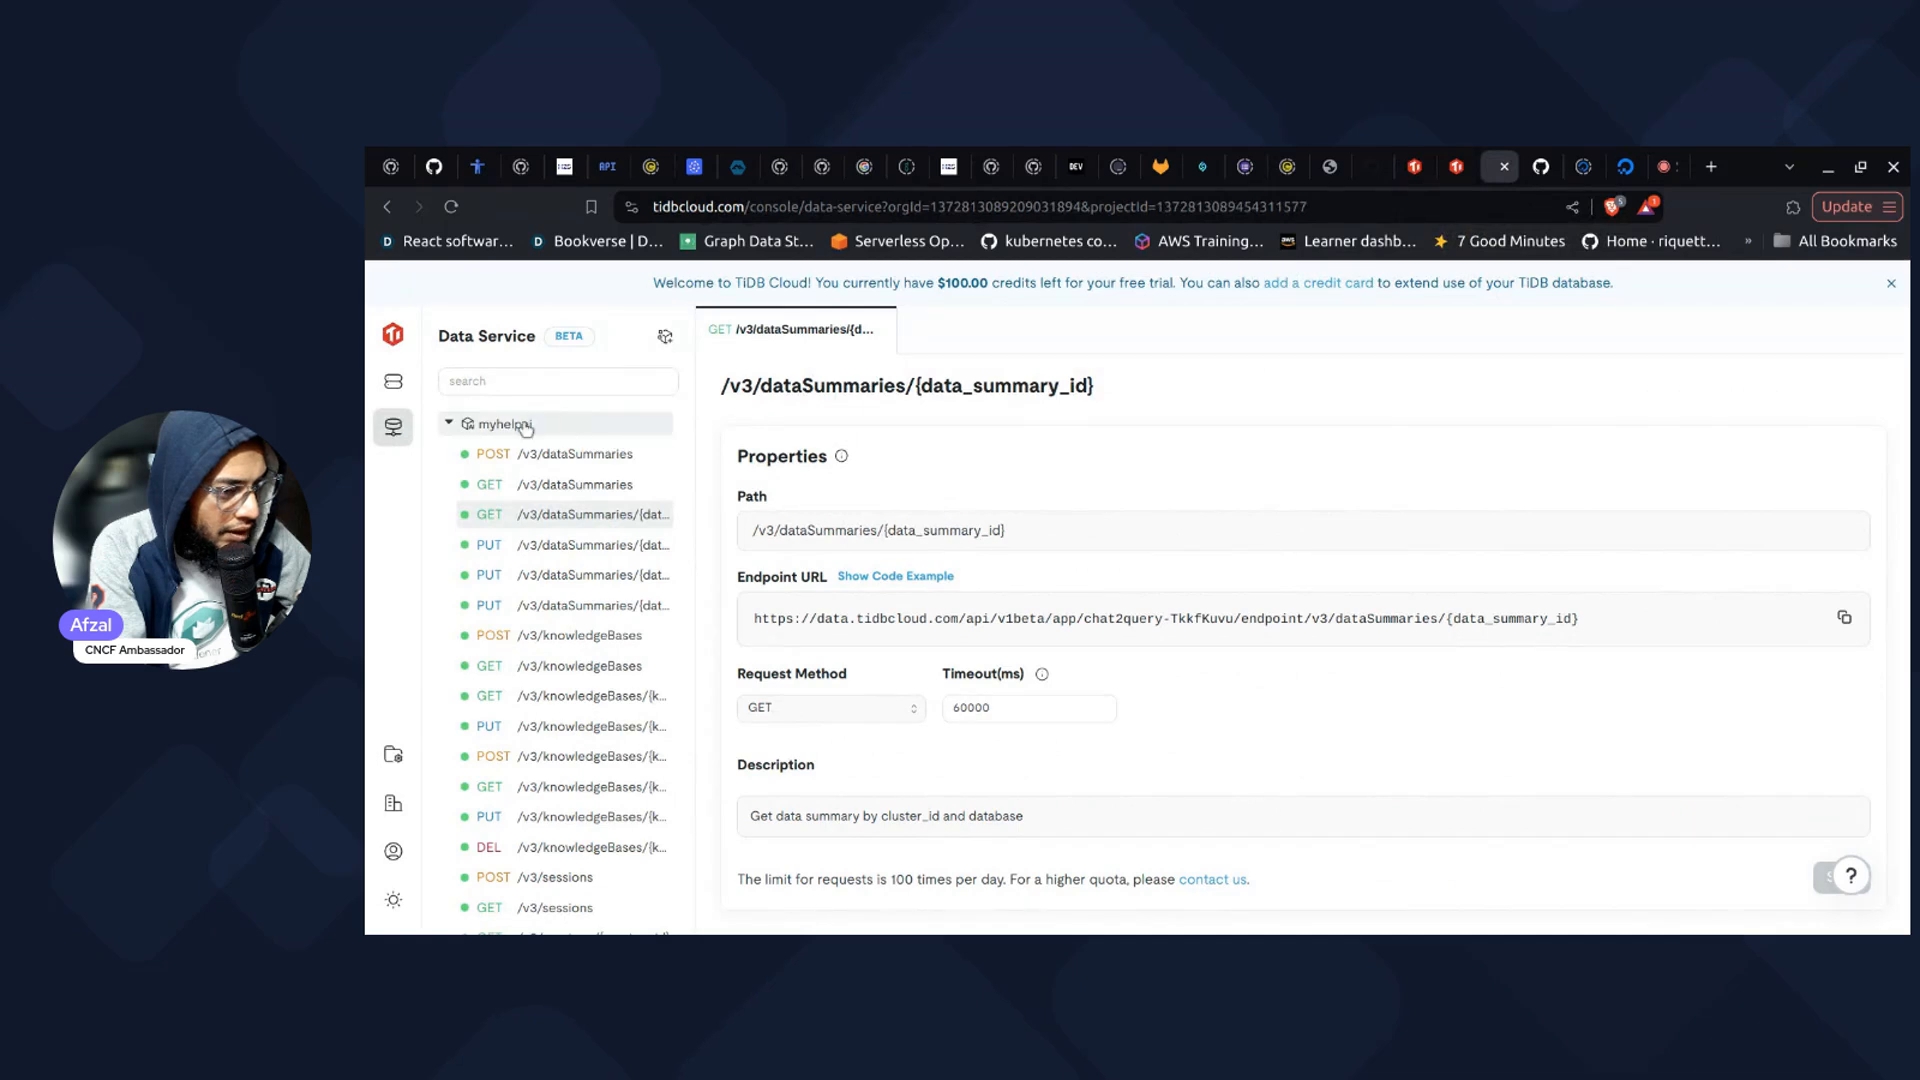
click(666, 343)
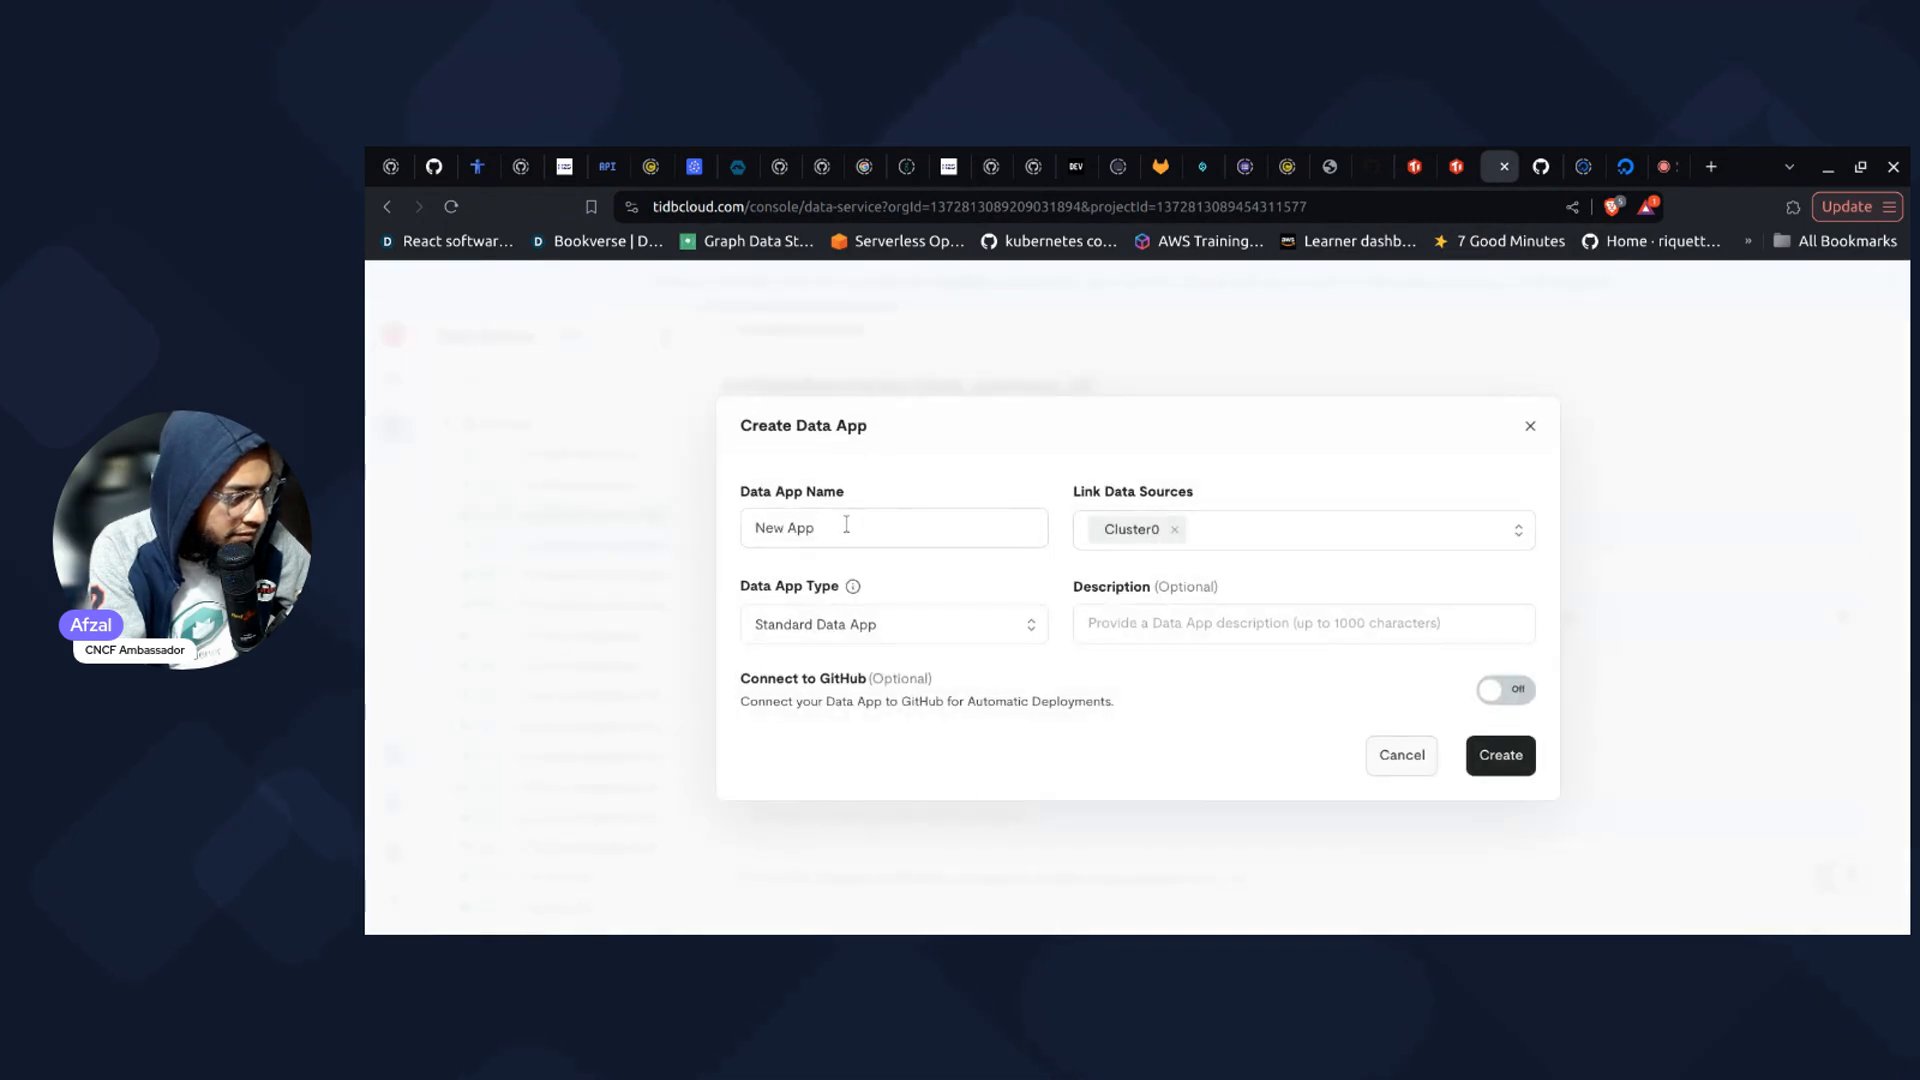
Step: Name the Standard Data App 'movie-catalogue', describe it as 'catalog service', and enable GitHub connection
drag(846, 524, 657, 530)
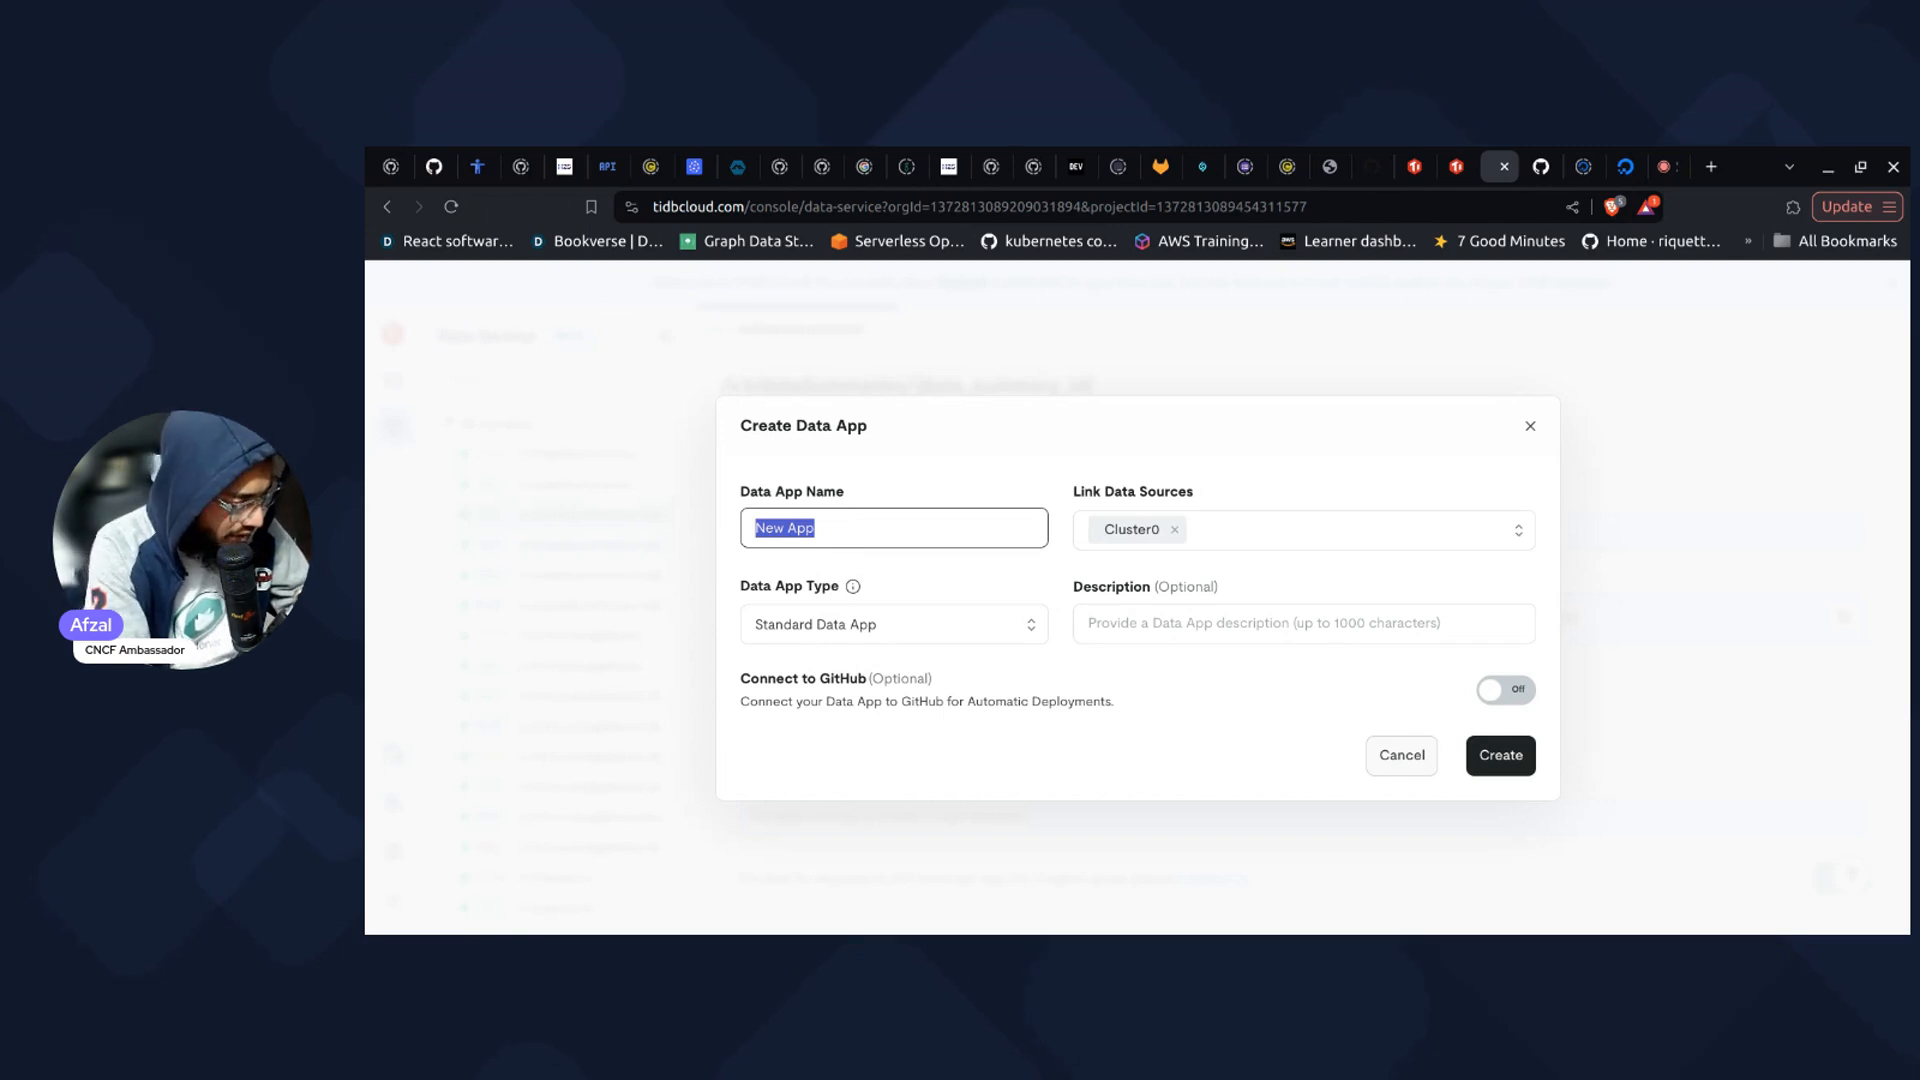
text(movie-catalogue)
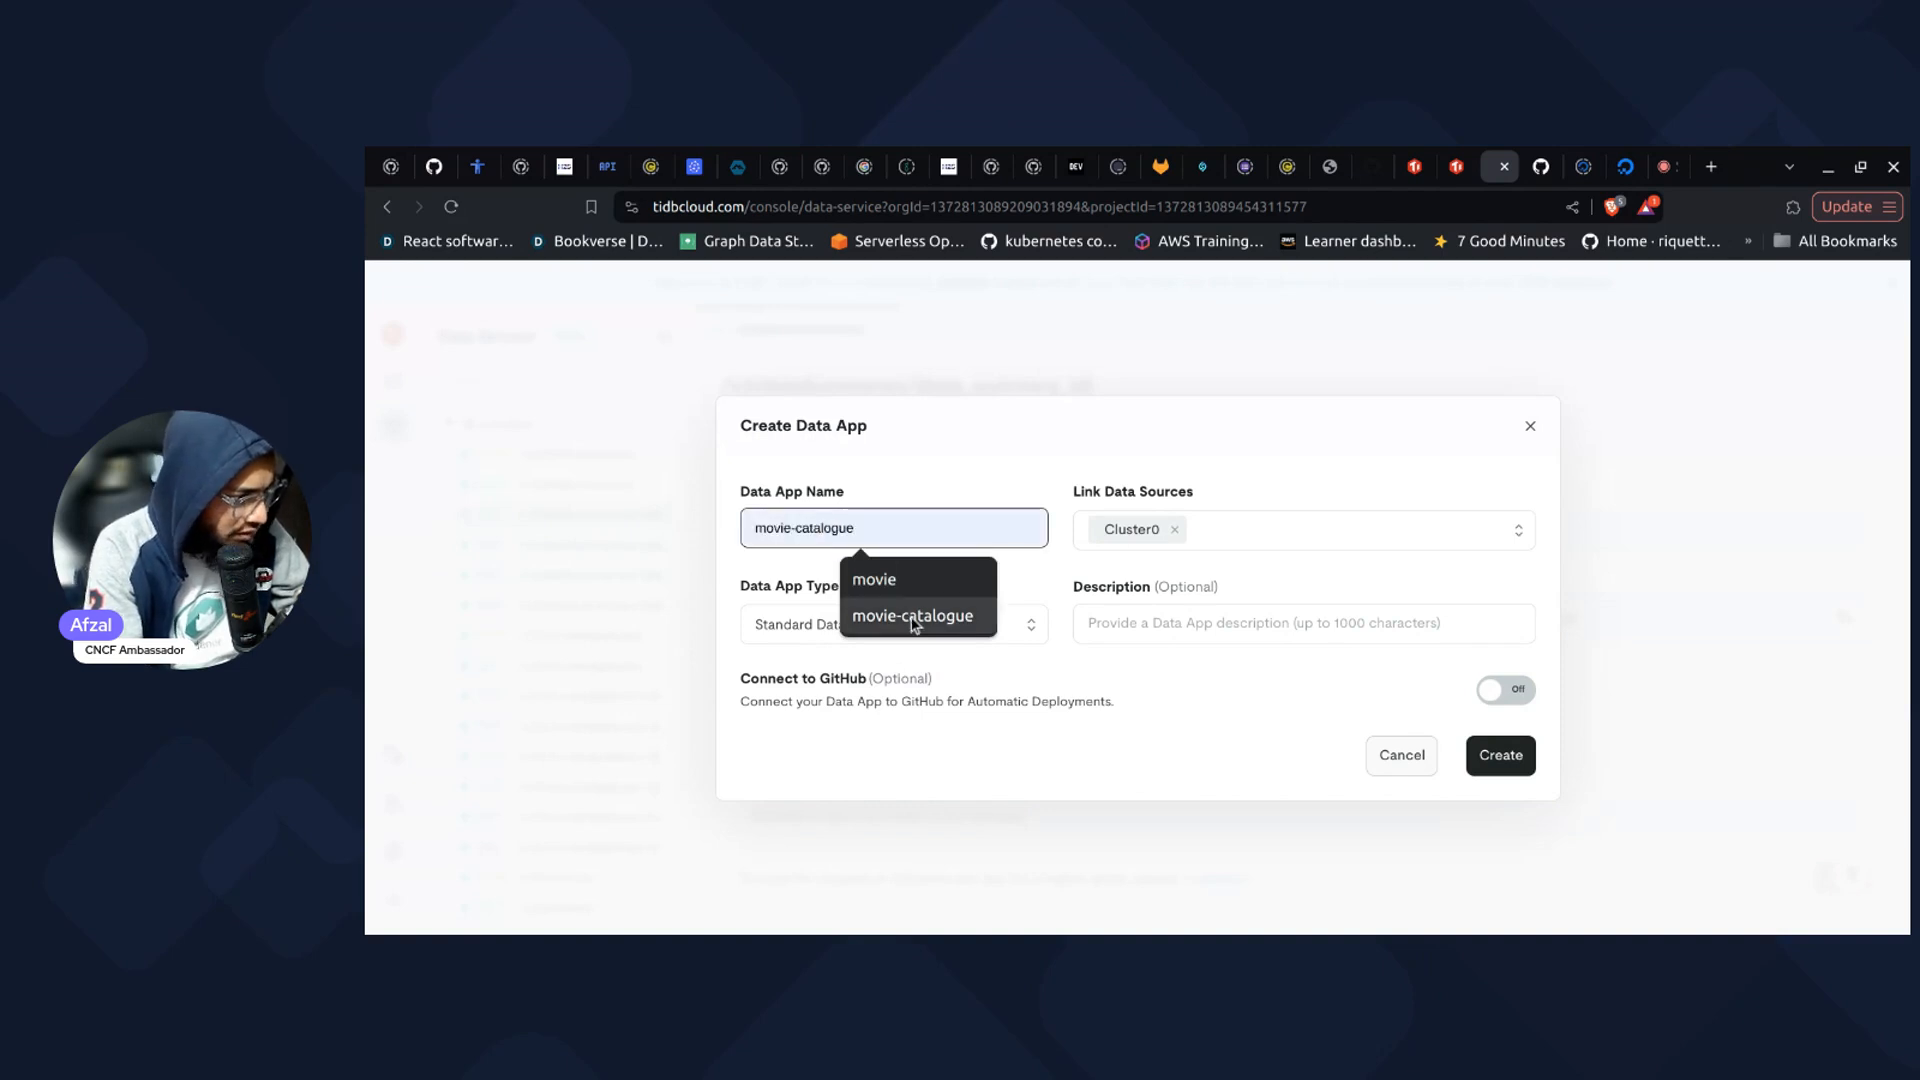
click(913, 618)
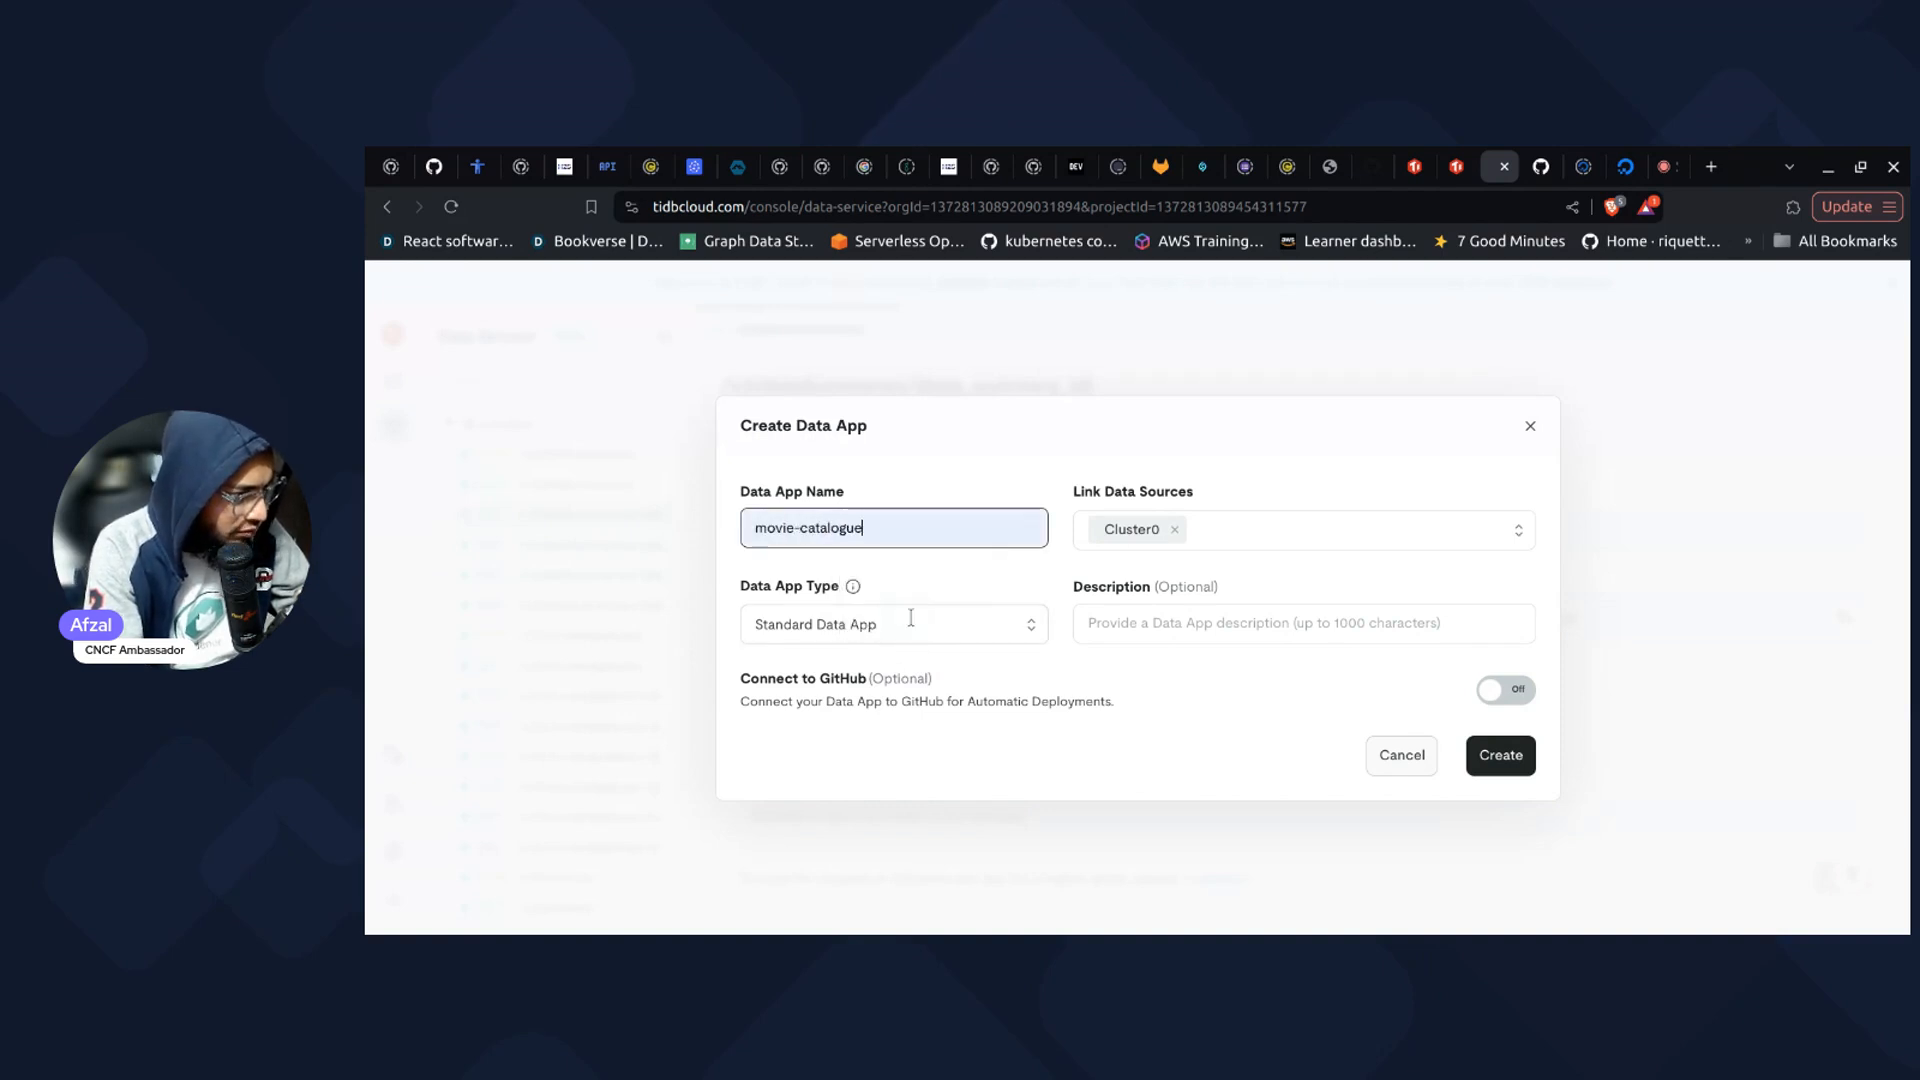
click(950, 627)
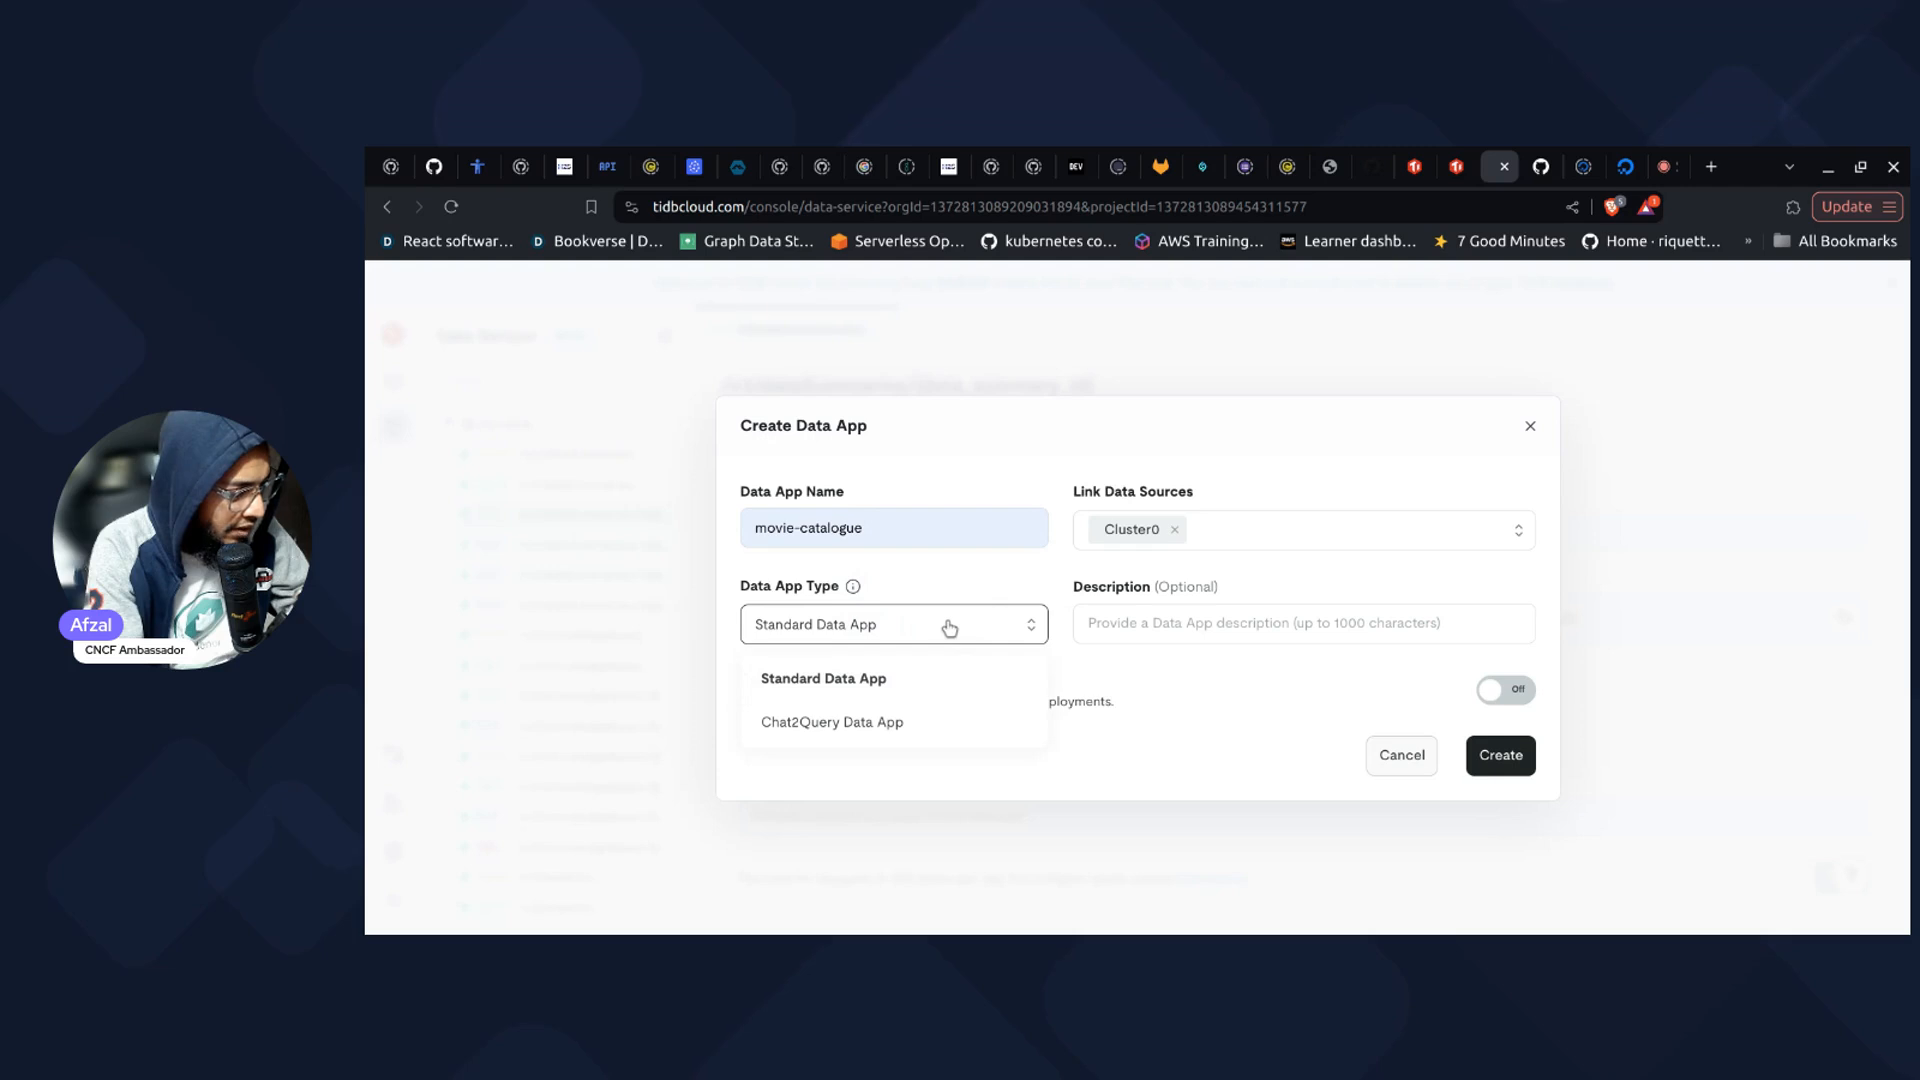
click(950, 627)
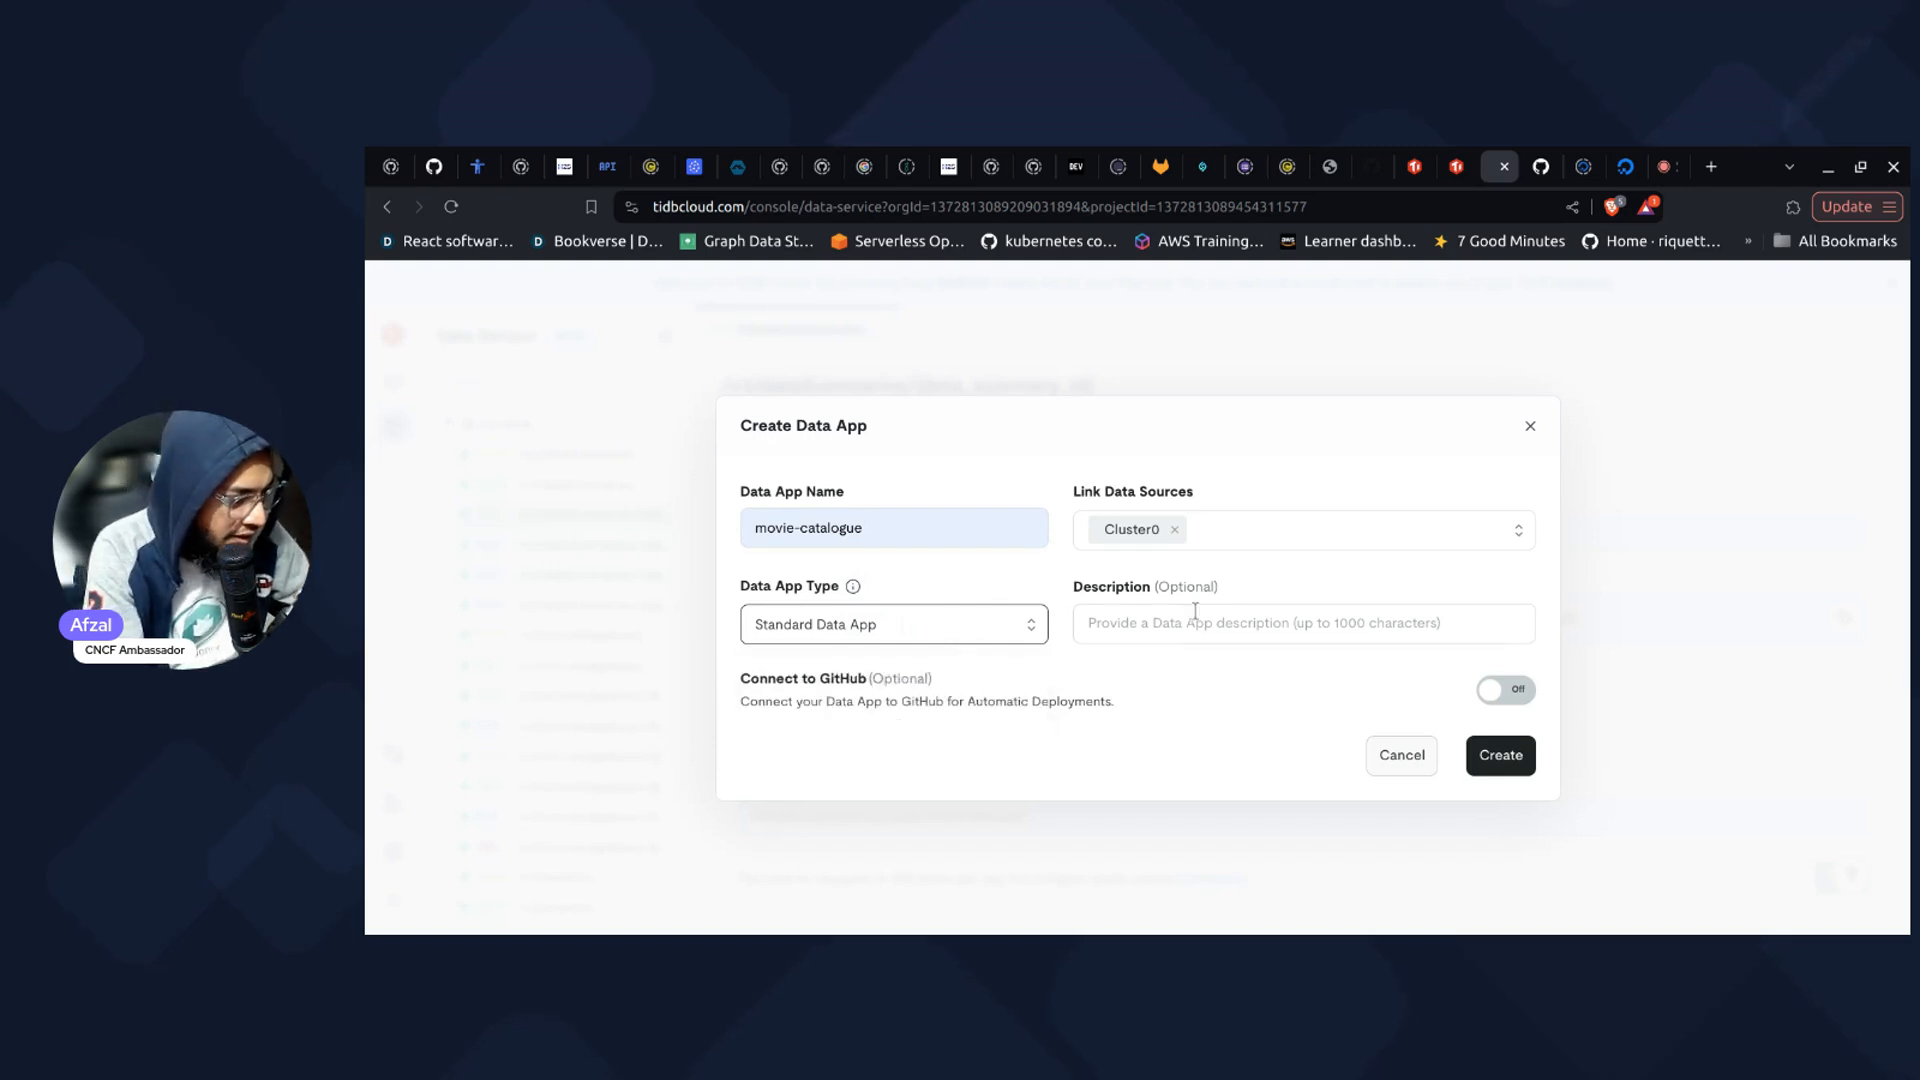
click(1208, 622)
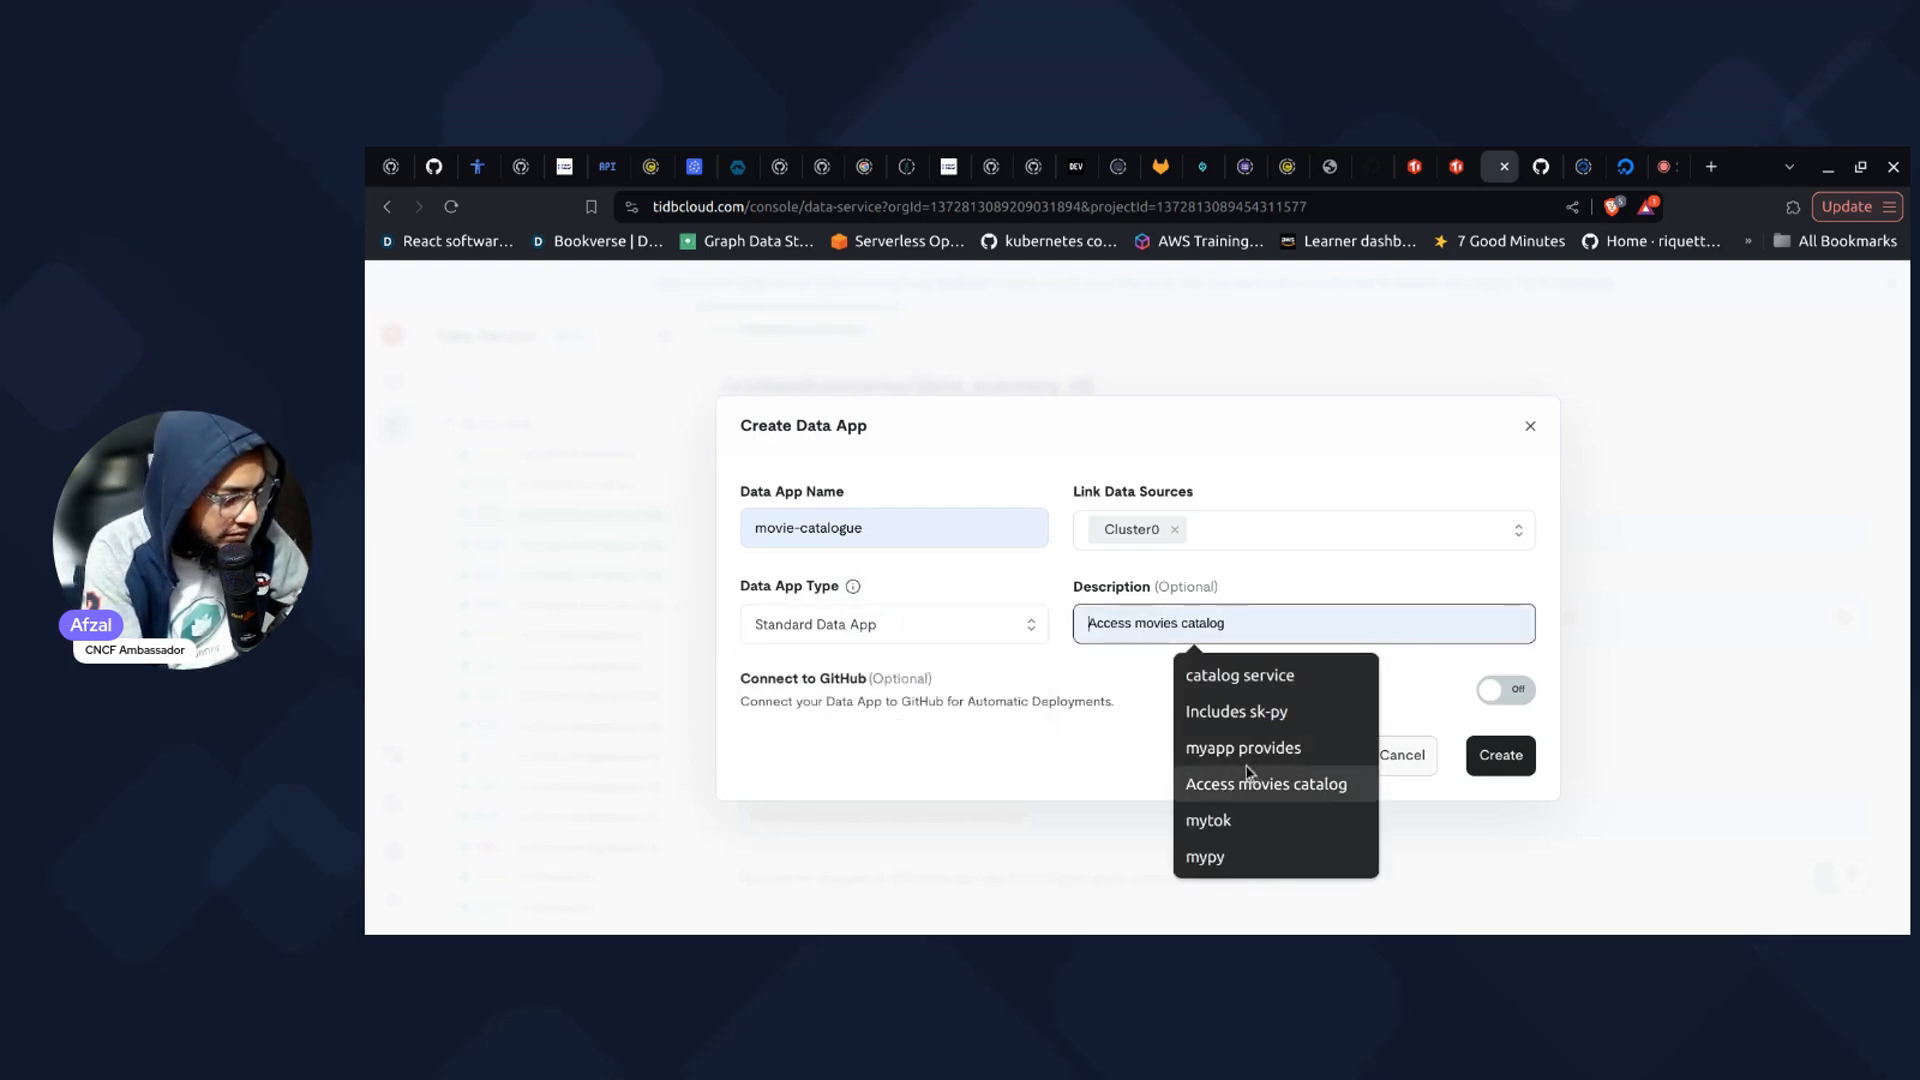
click(1238, 680)
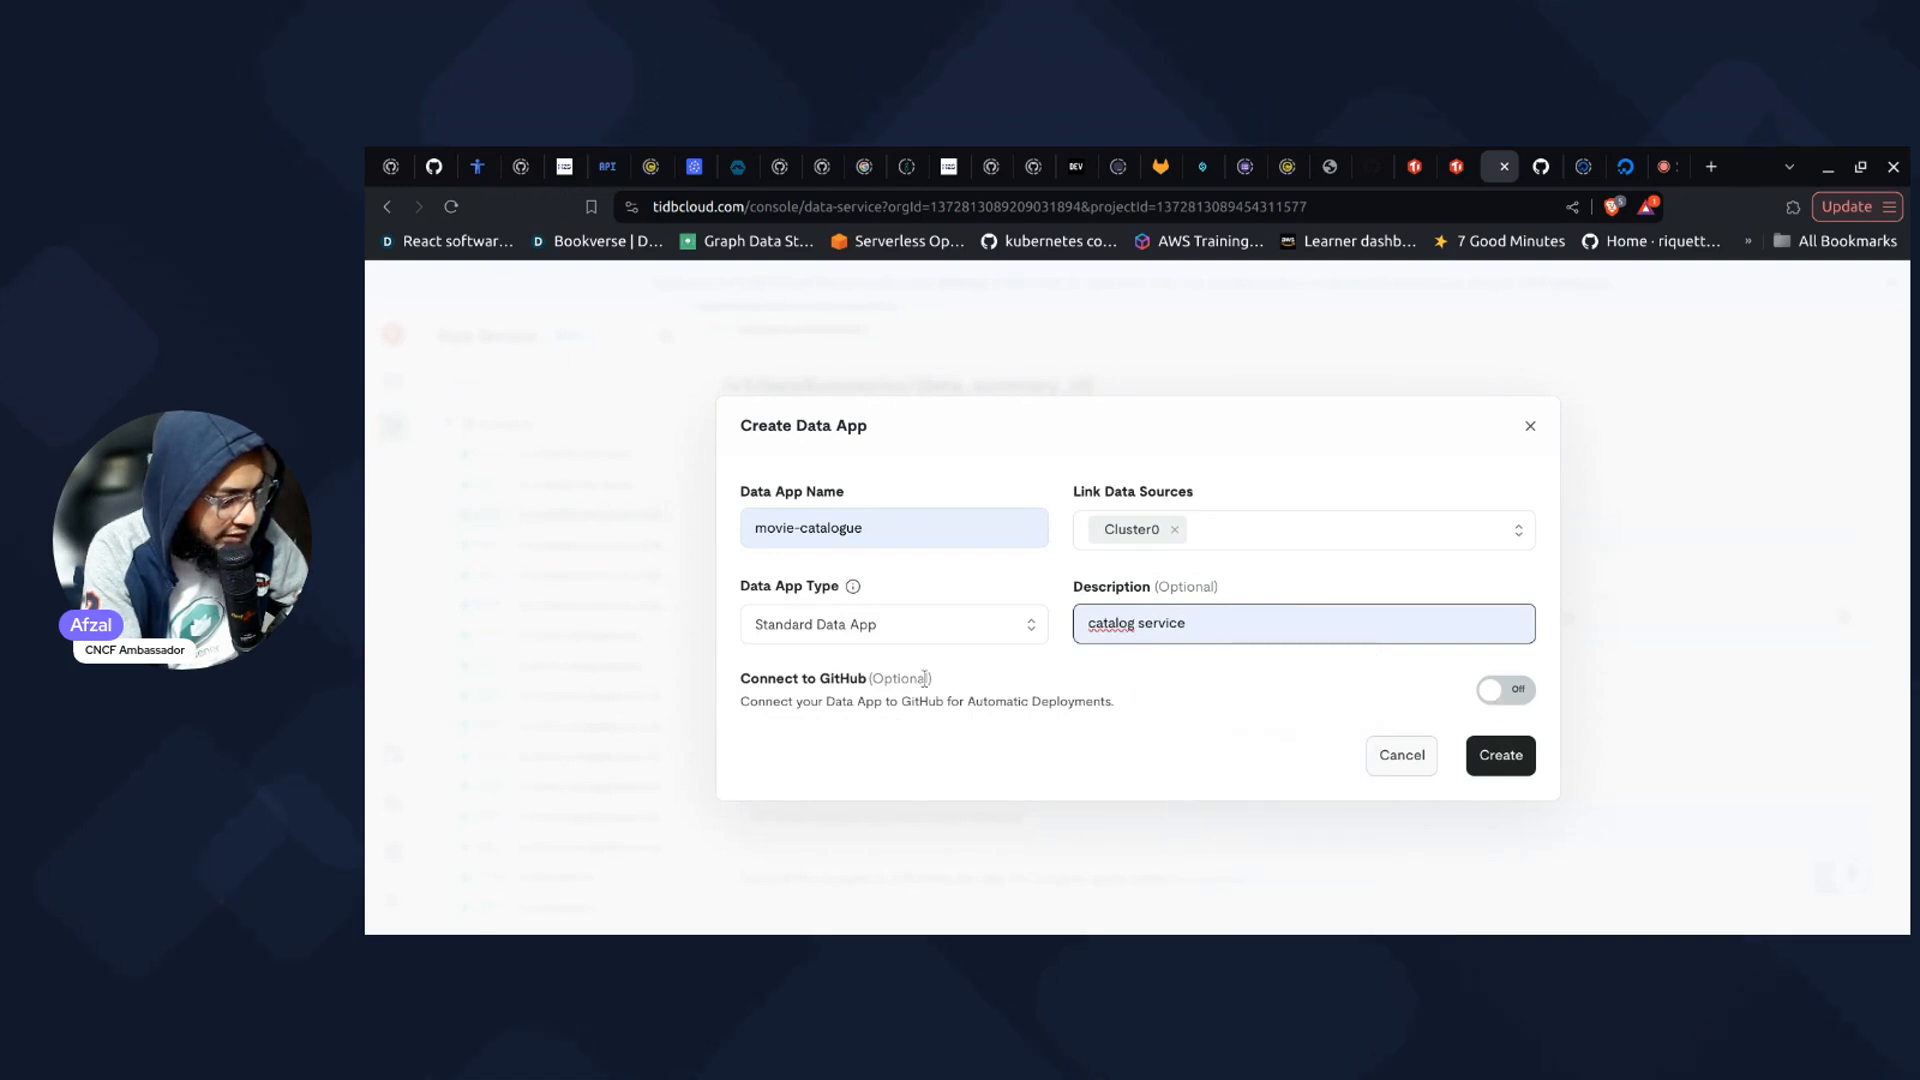
click(1503, 690)
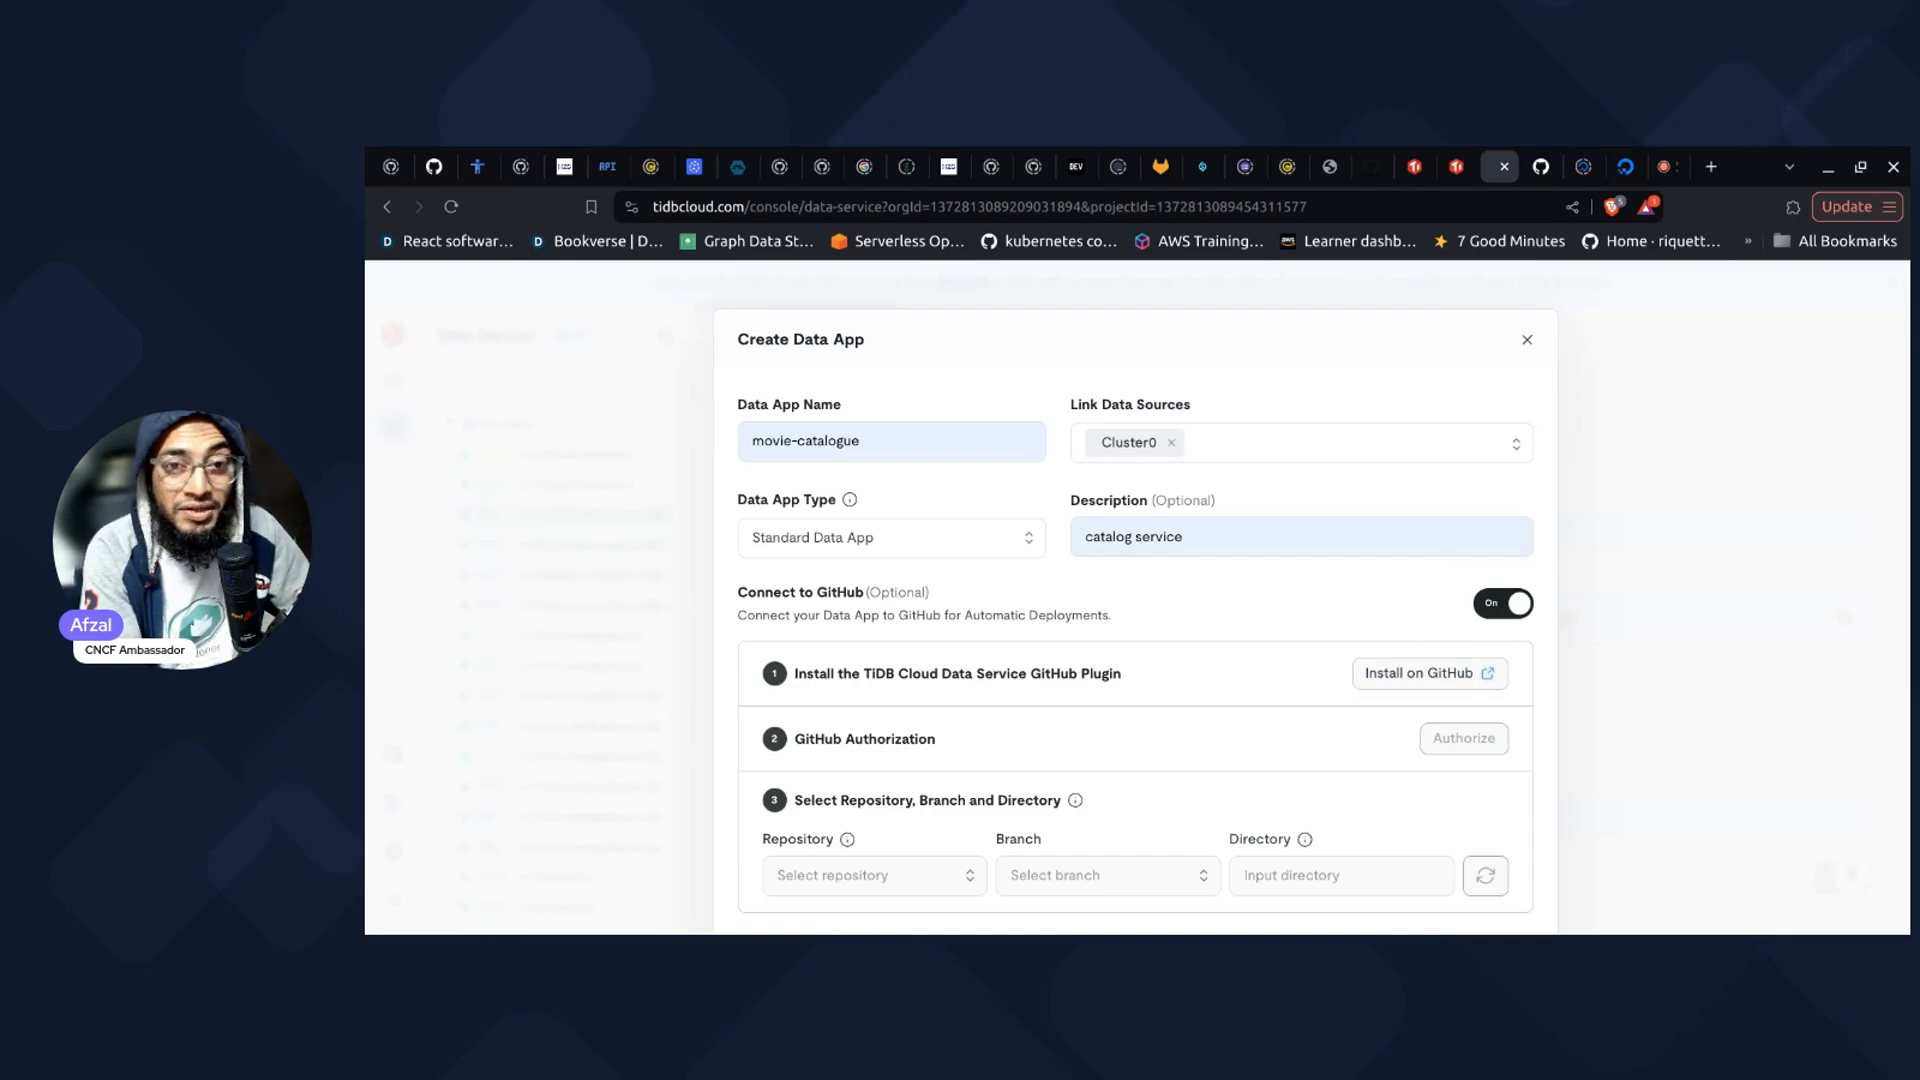
click(1484, 670)
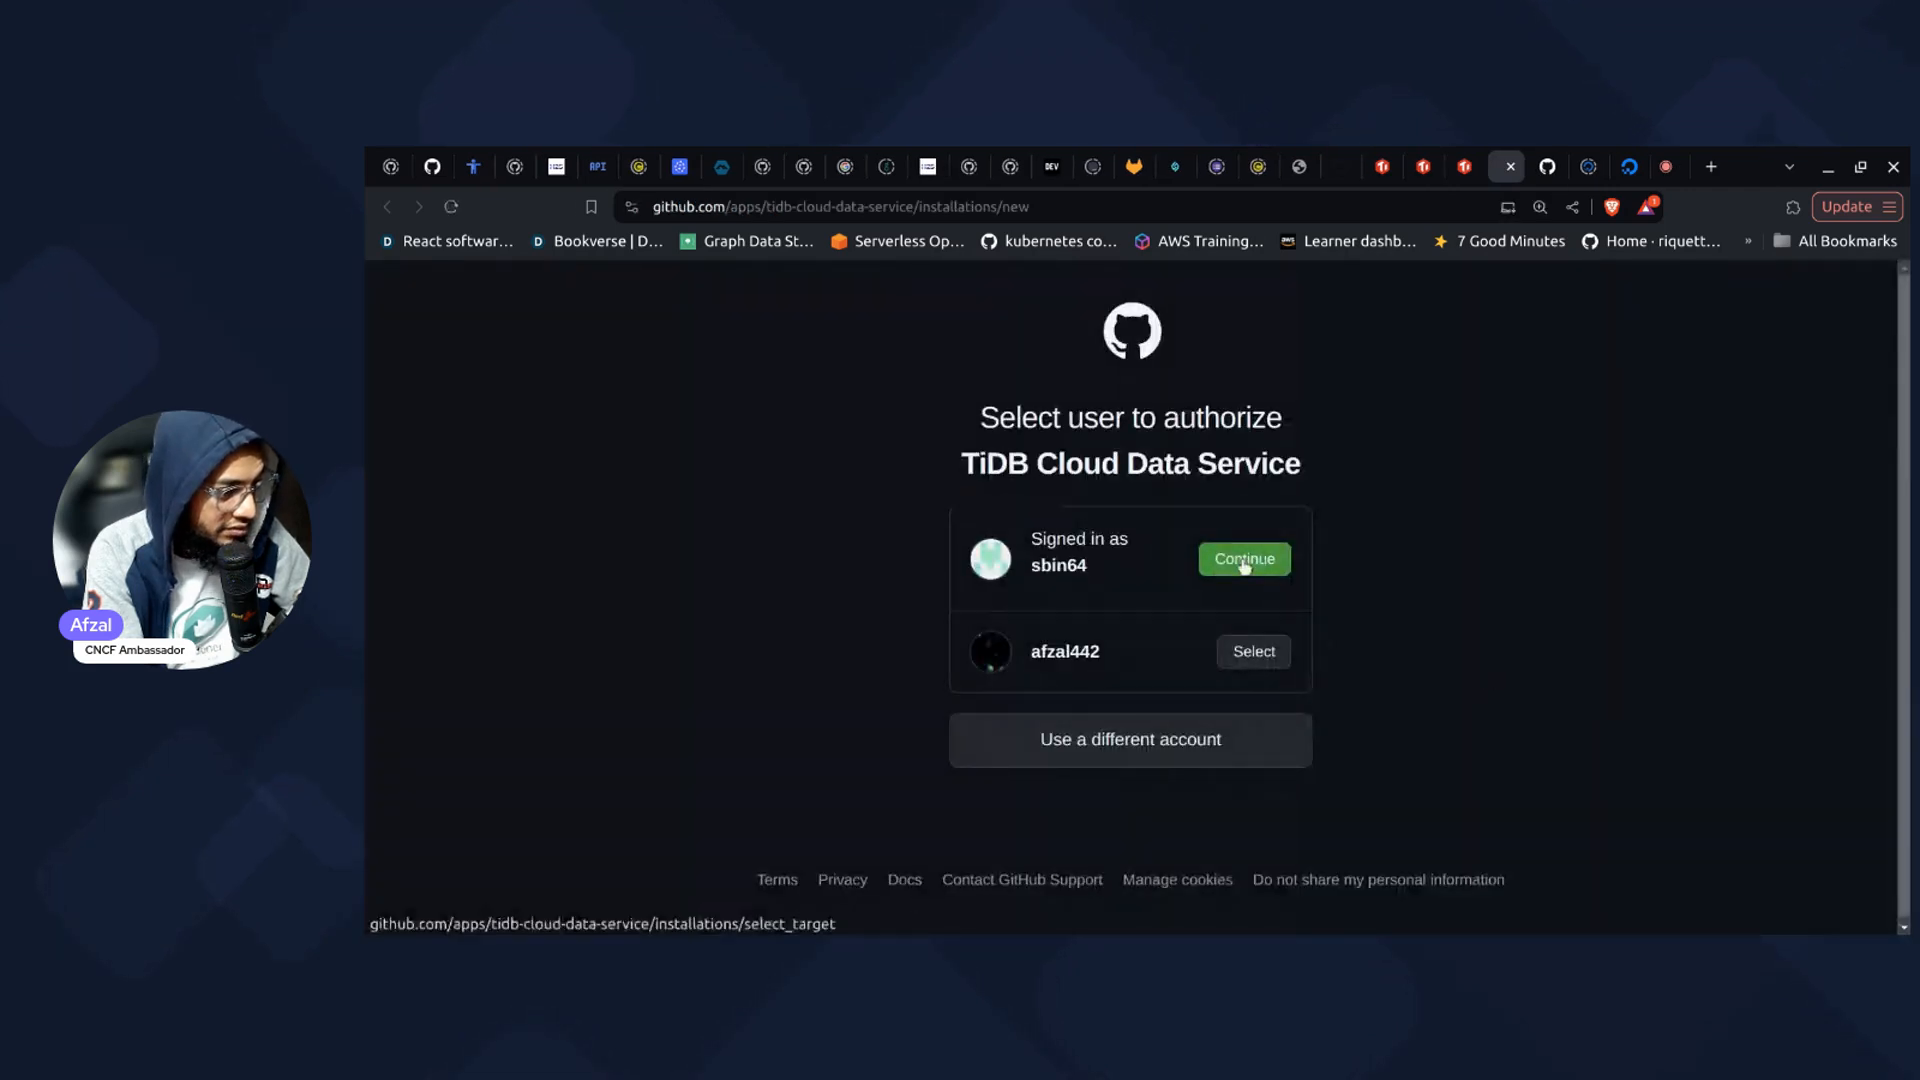
Step: Continue as the signed-in GitHub account and configure the Data Service installation for Cloud-Hacks
click(1244, 566)
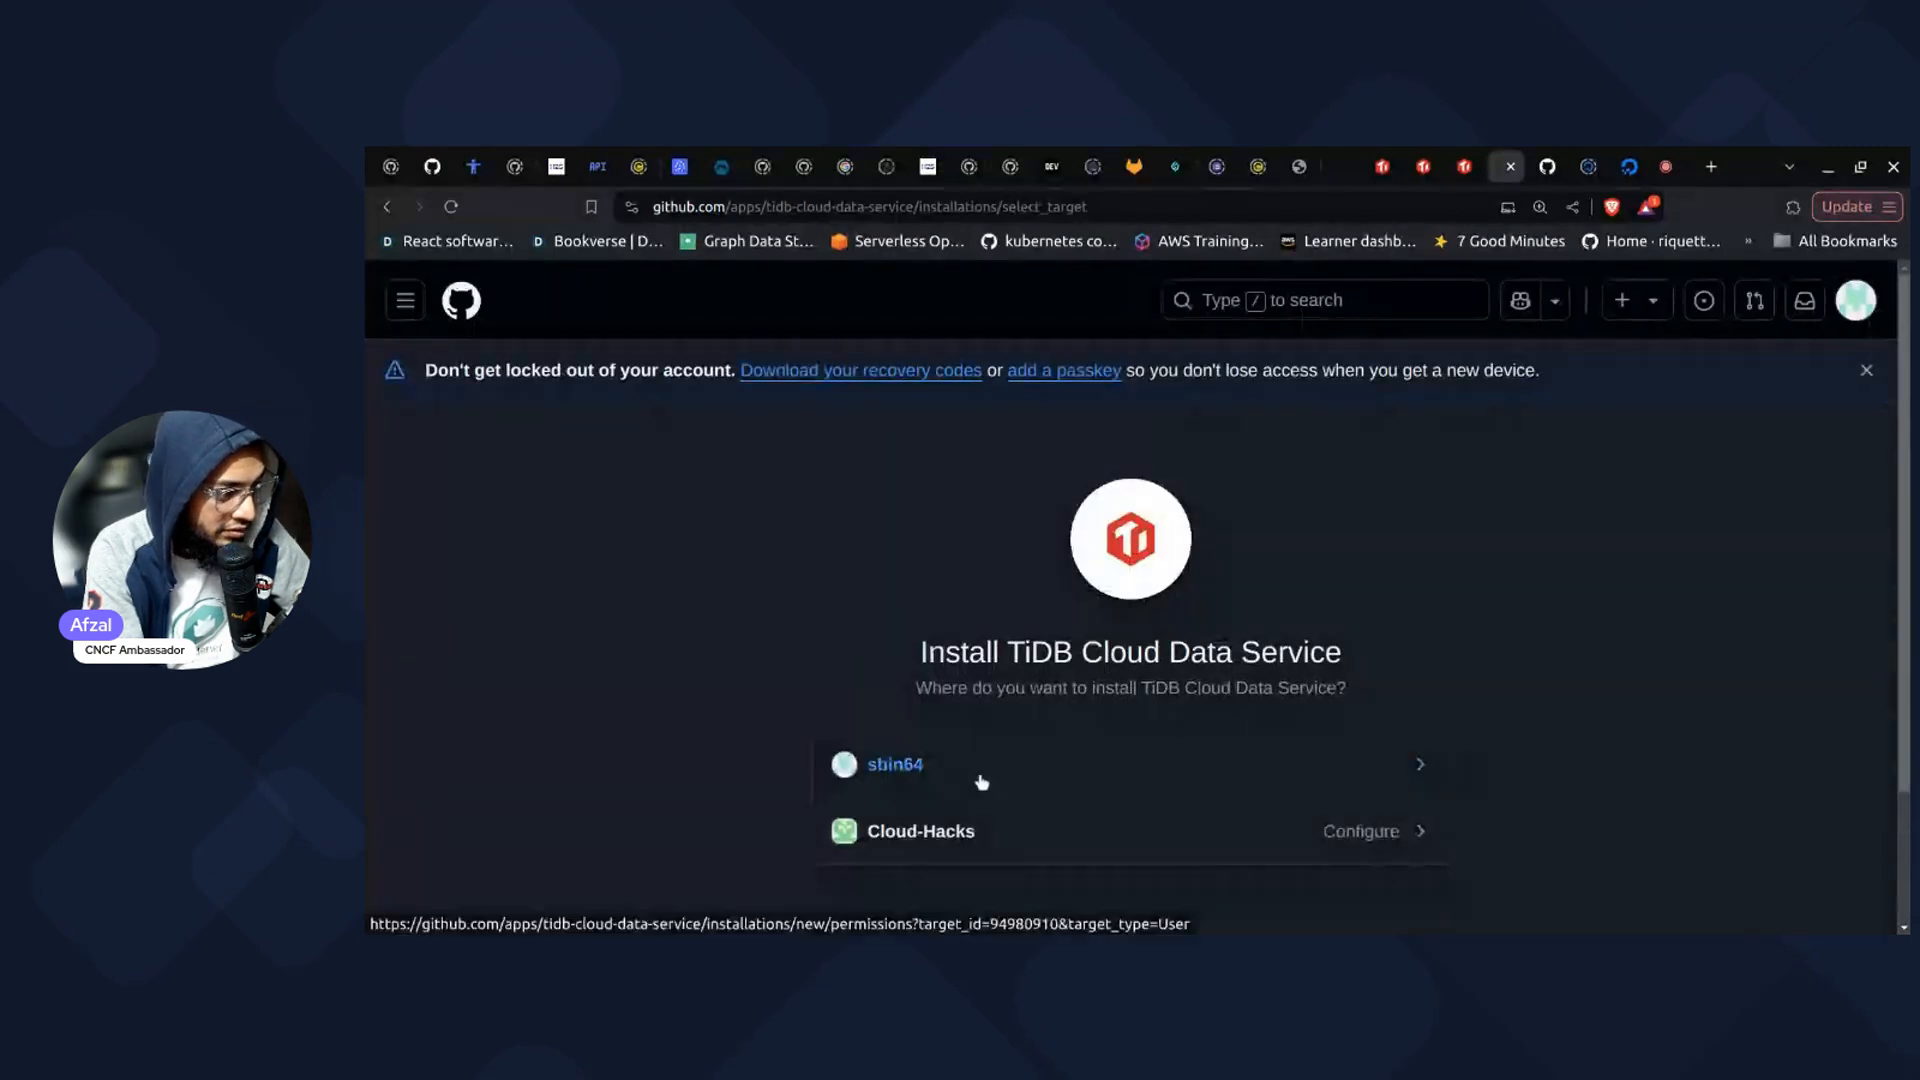
scroll(995, 787, down, 2)
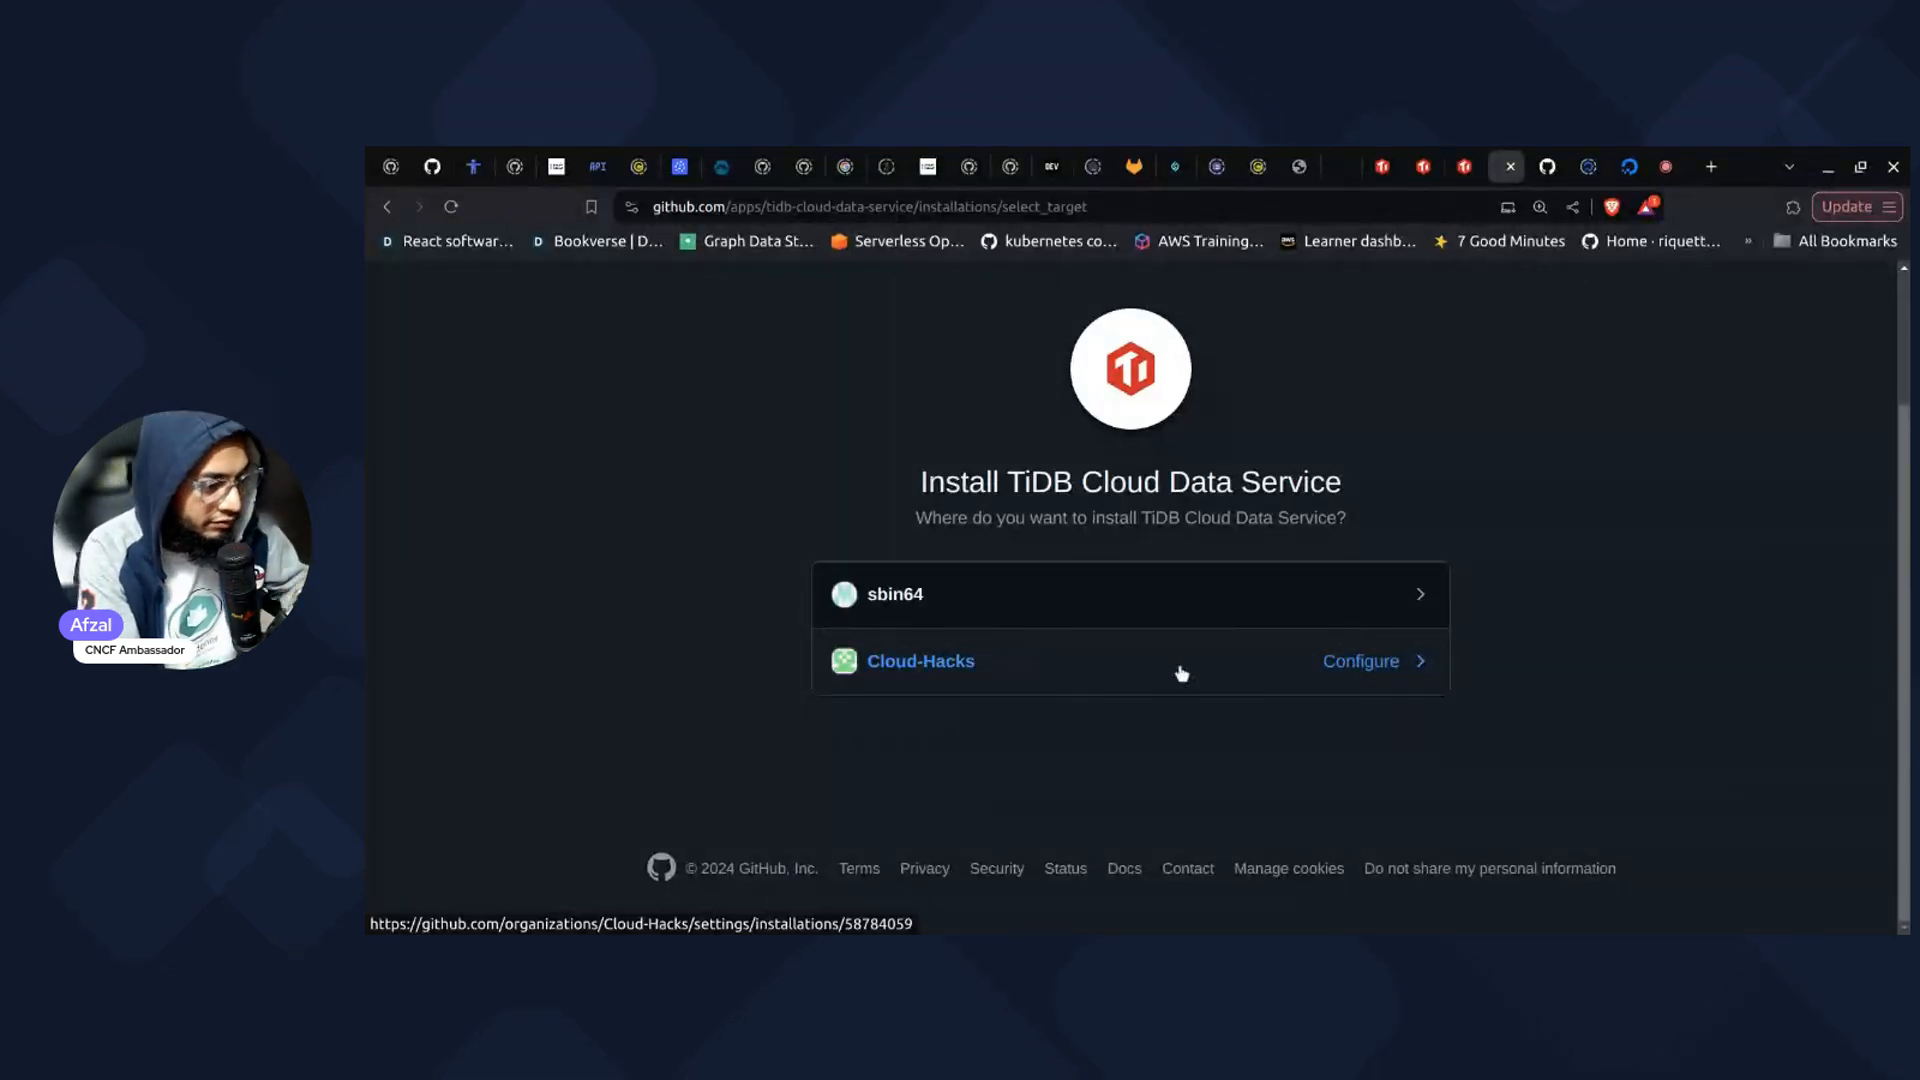
click(1353, 663)
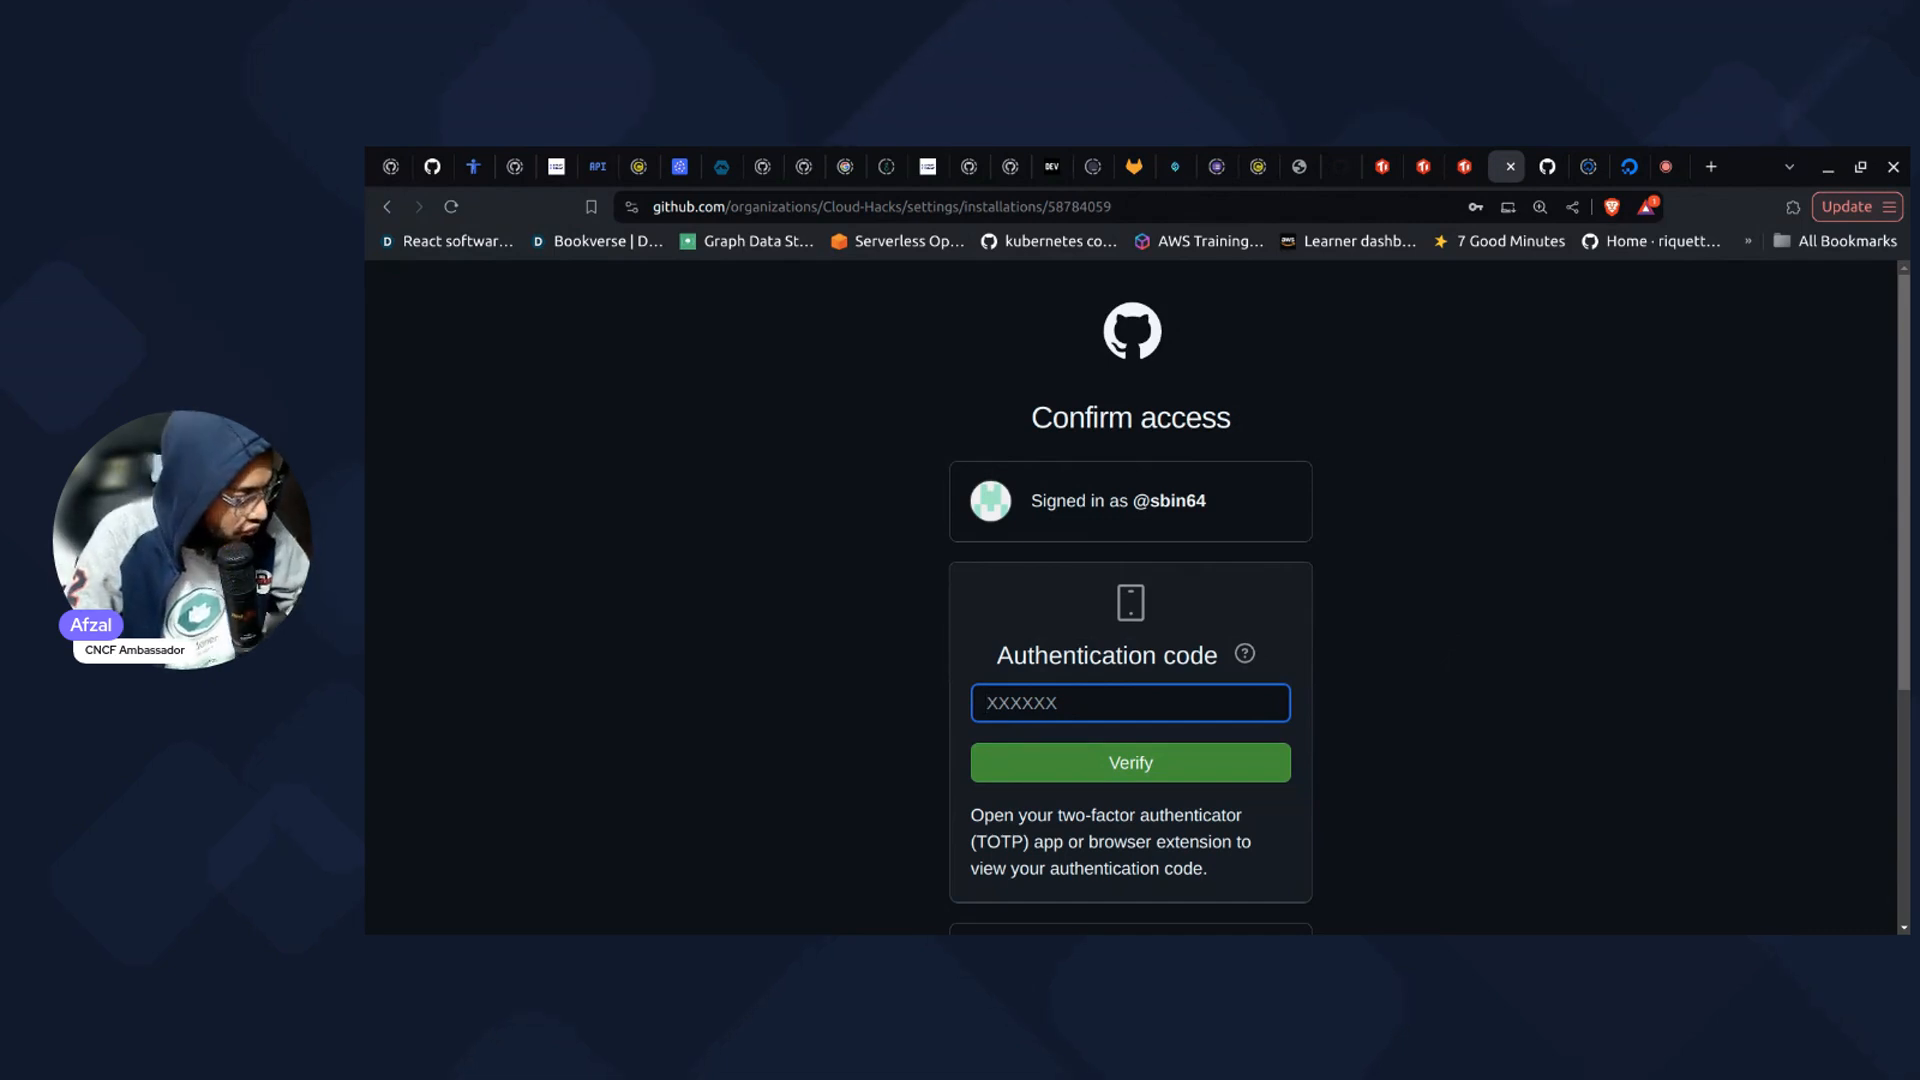
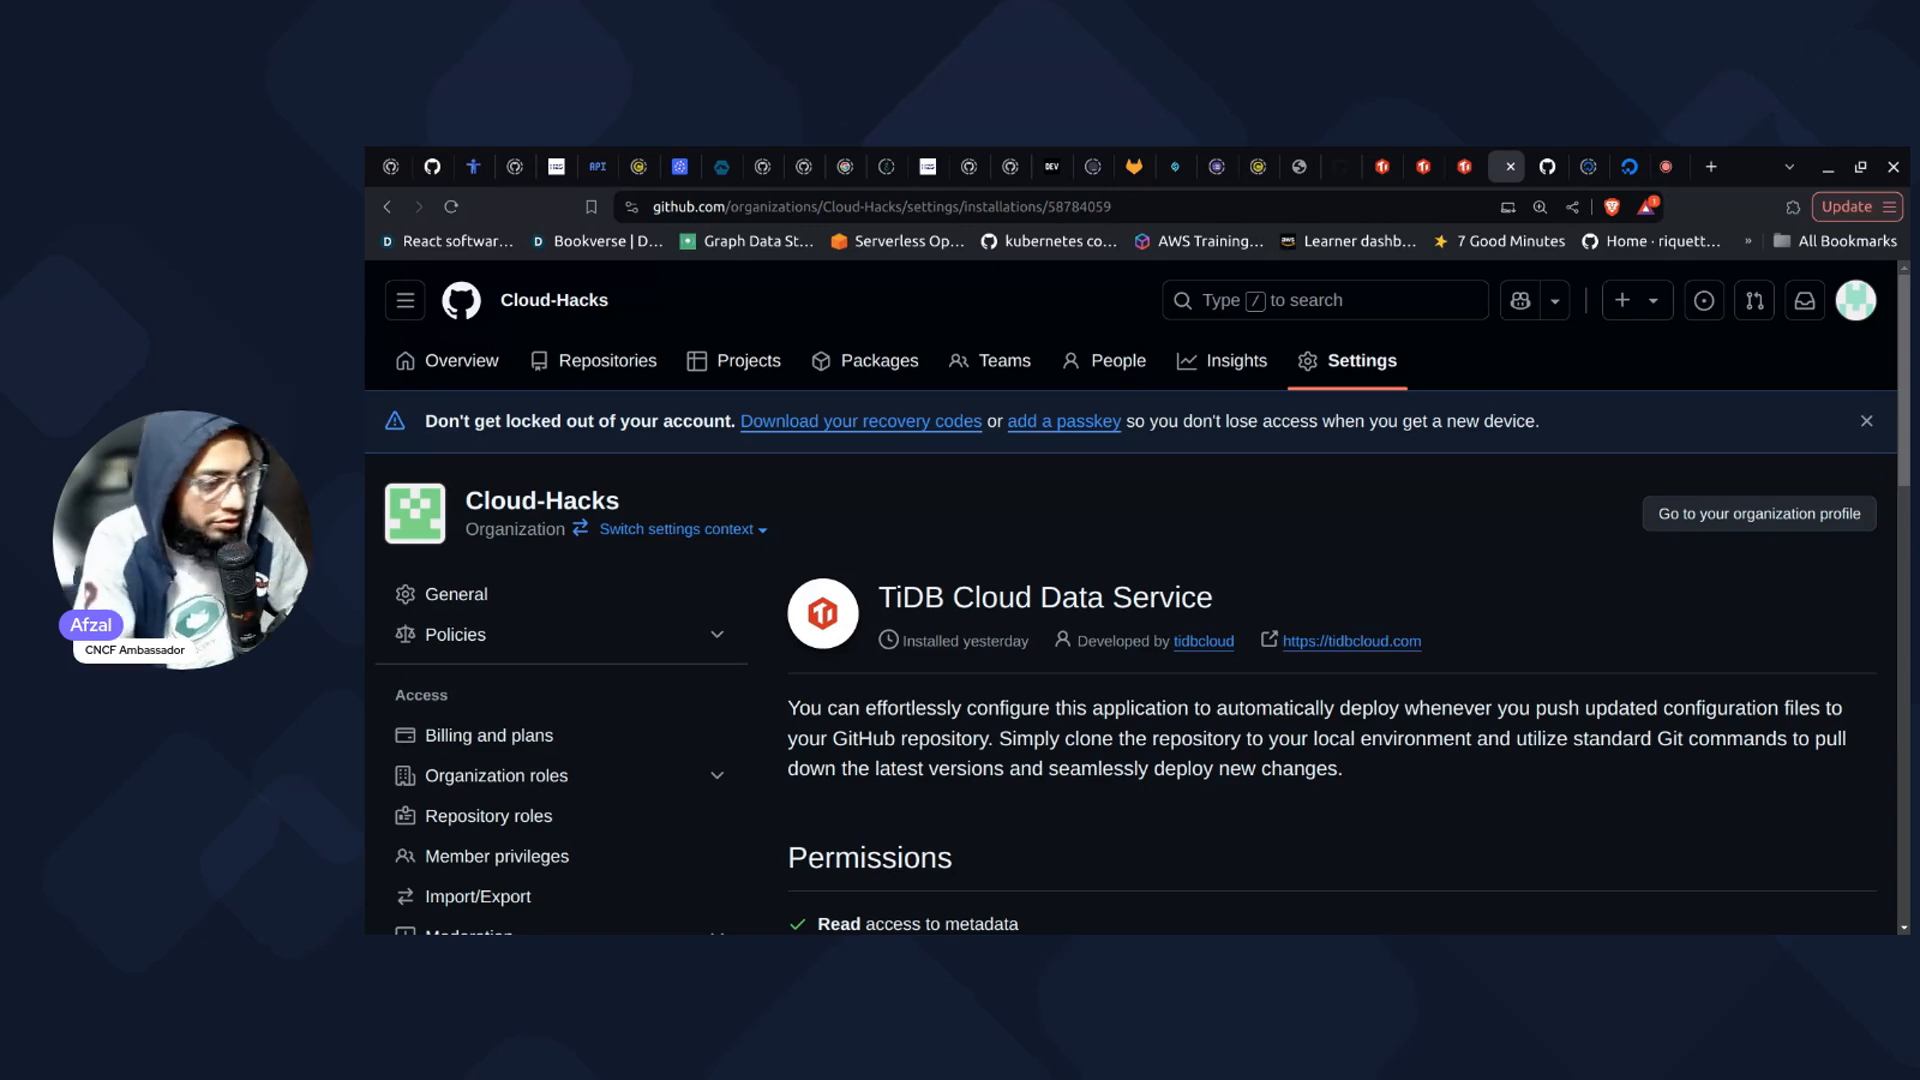
Step: Enter the two-factor code and review the app's permissions on Cloud-Hacks/movie-catalogue
scroll(1429, 650, down, 7)
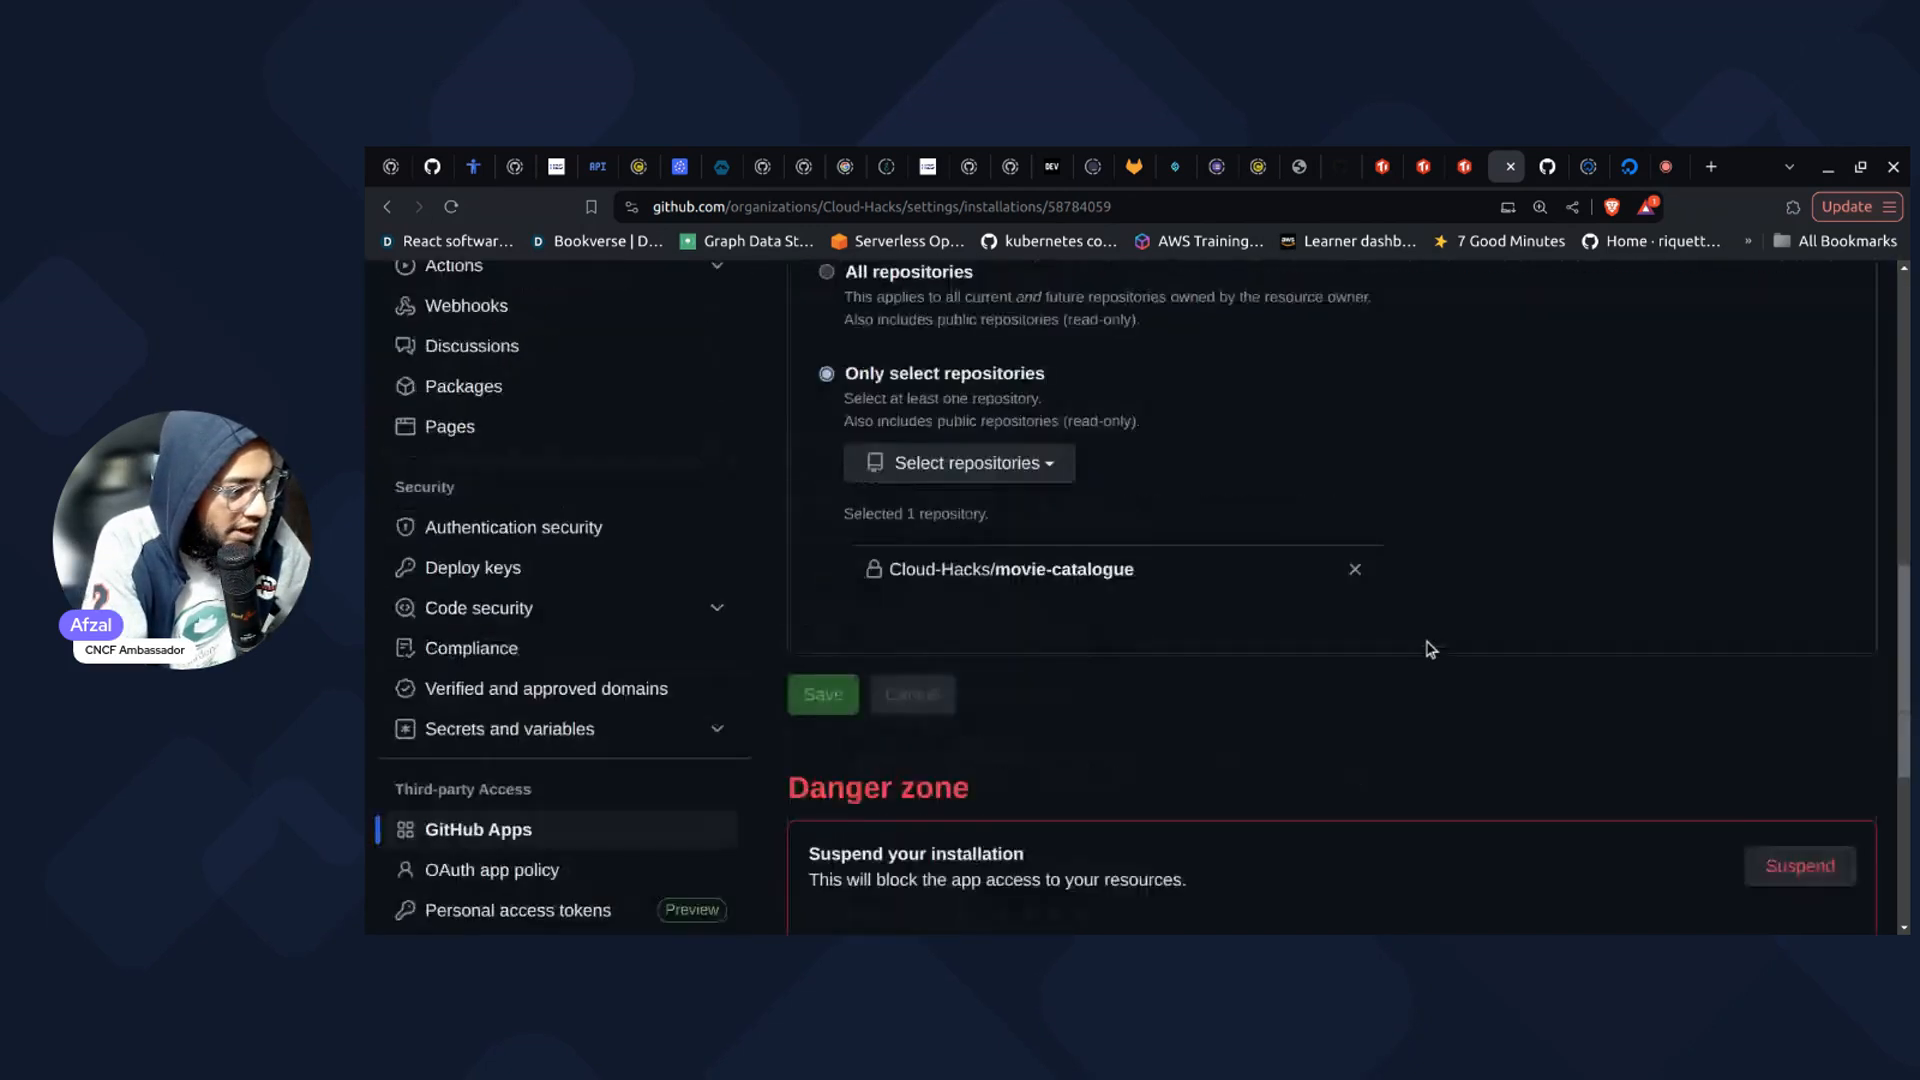
scroll(1430, 649, up, 5)
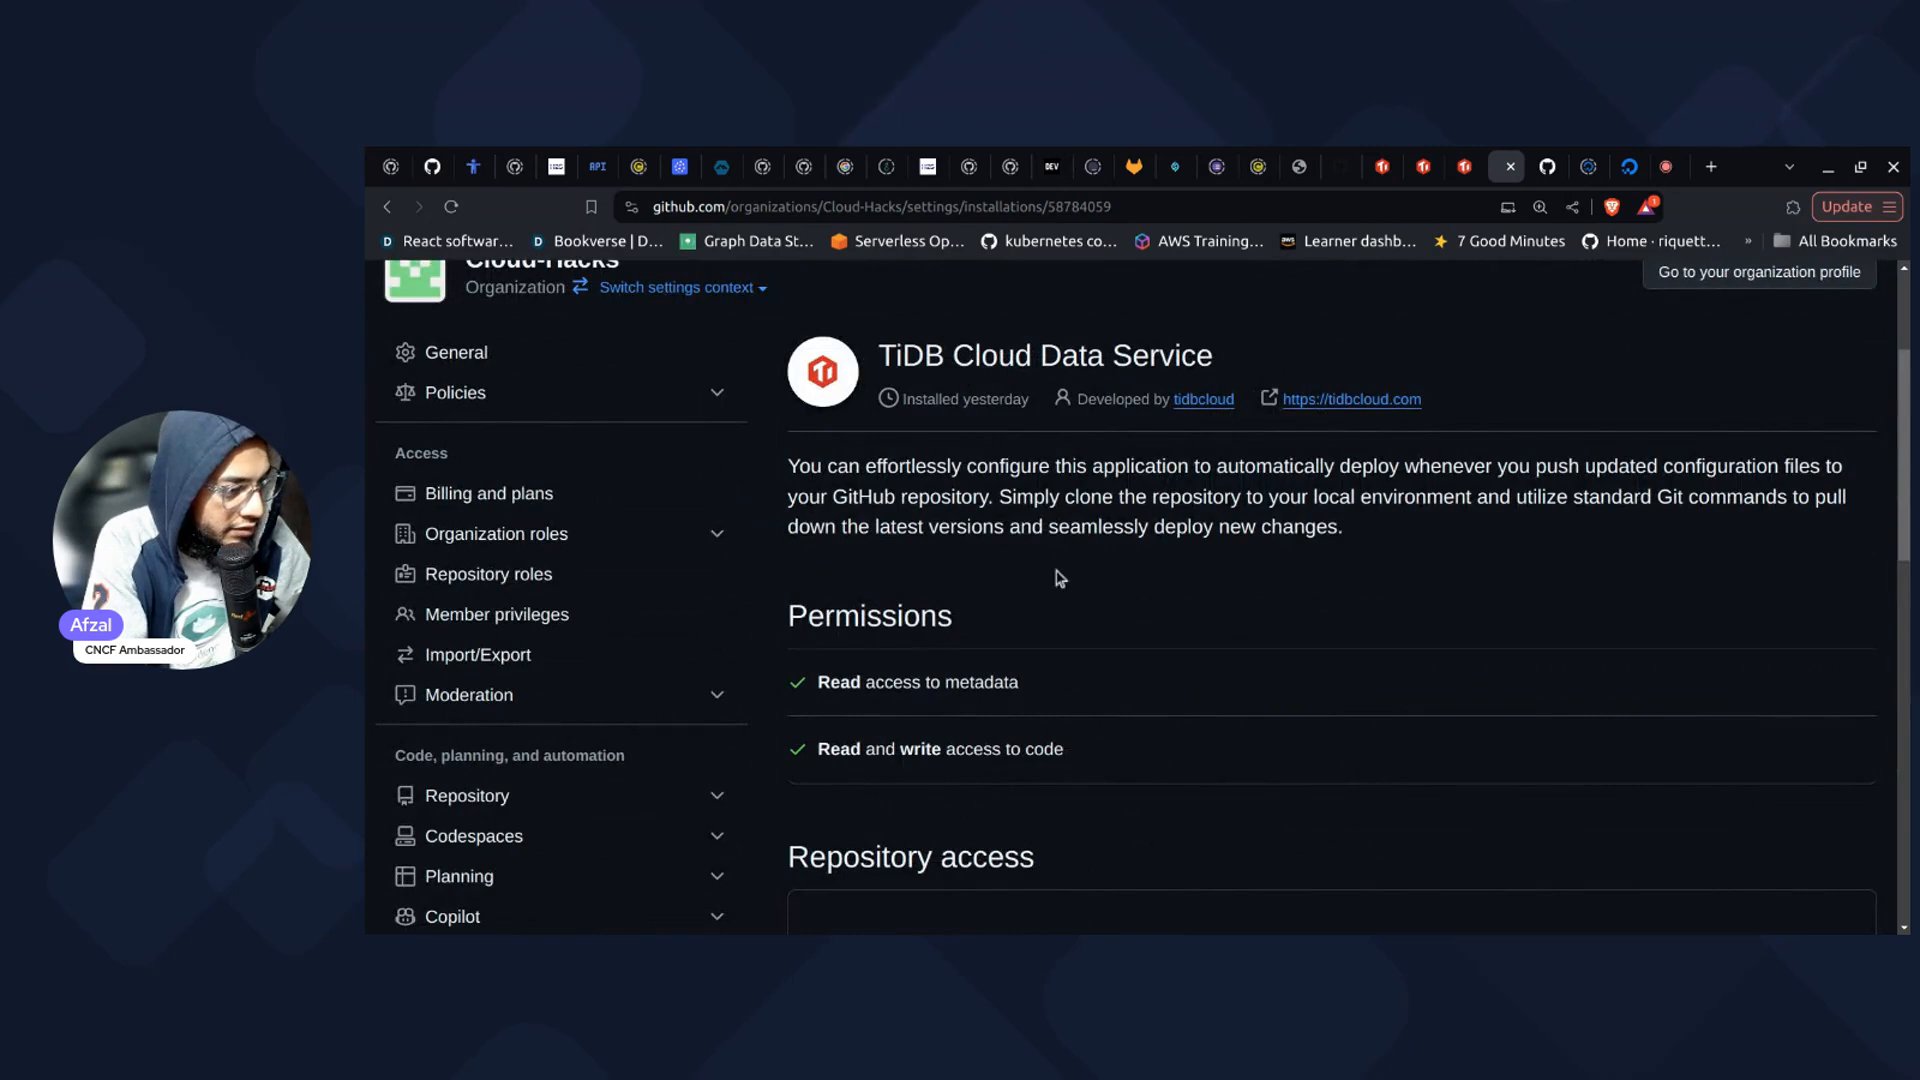
scroll(1177, 620, down, 3)
scroll(1177, 620, up, 5)
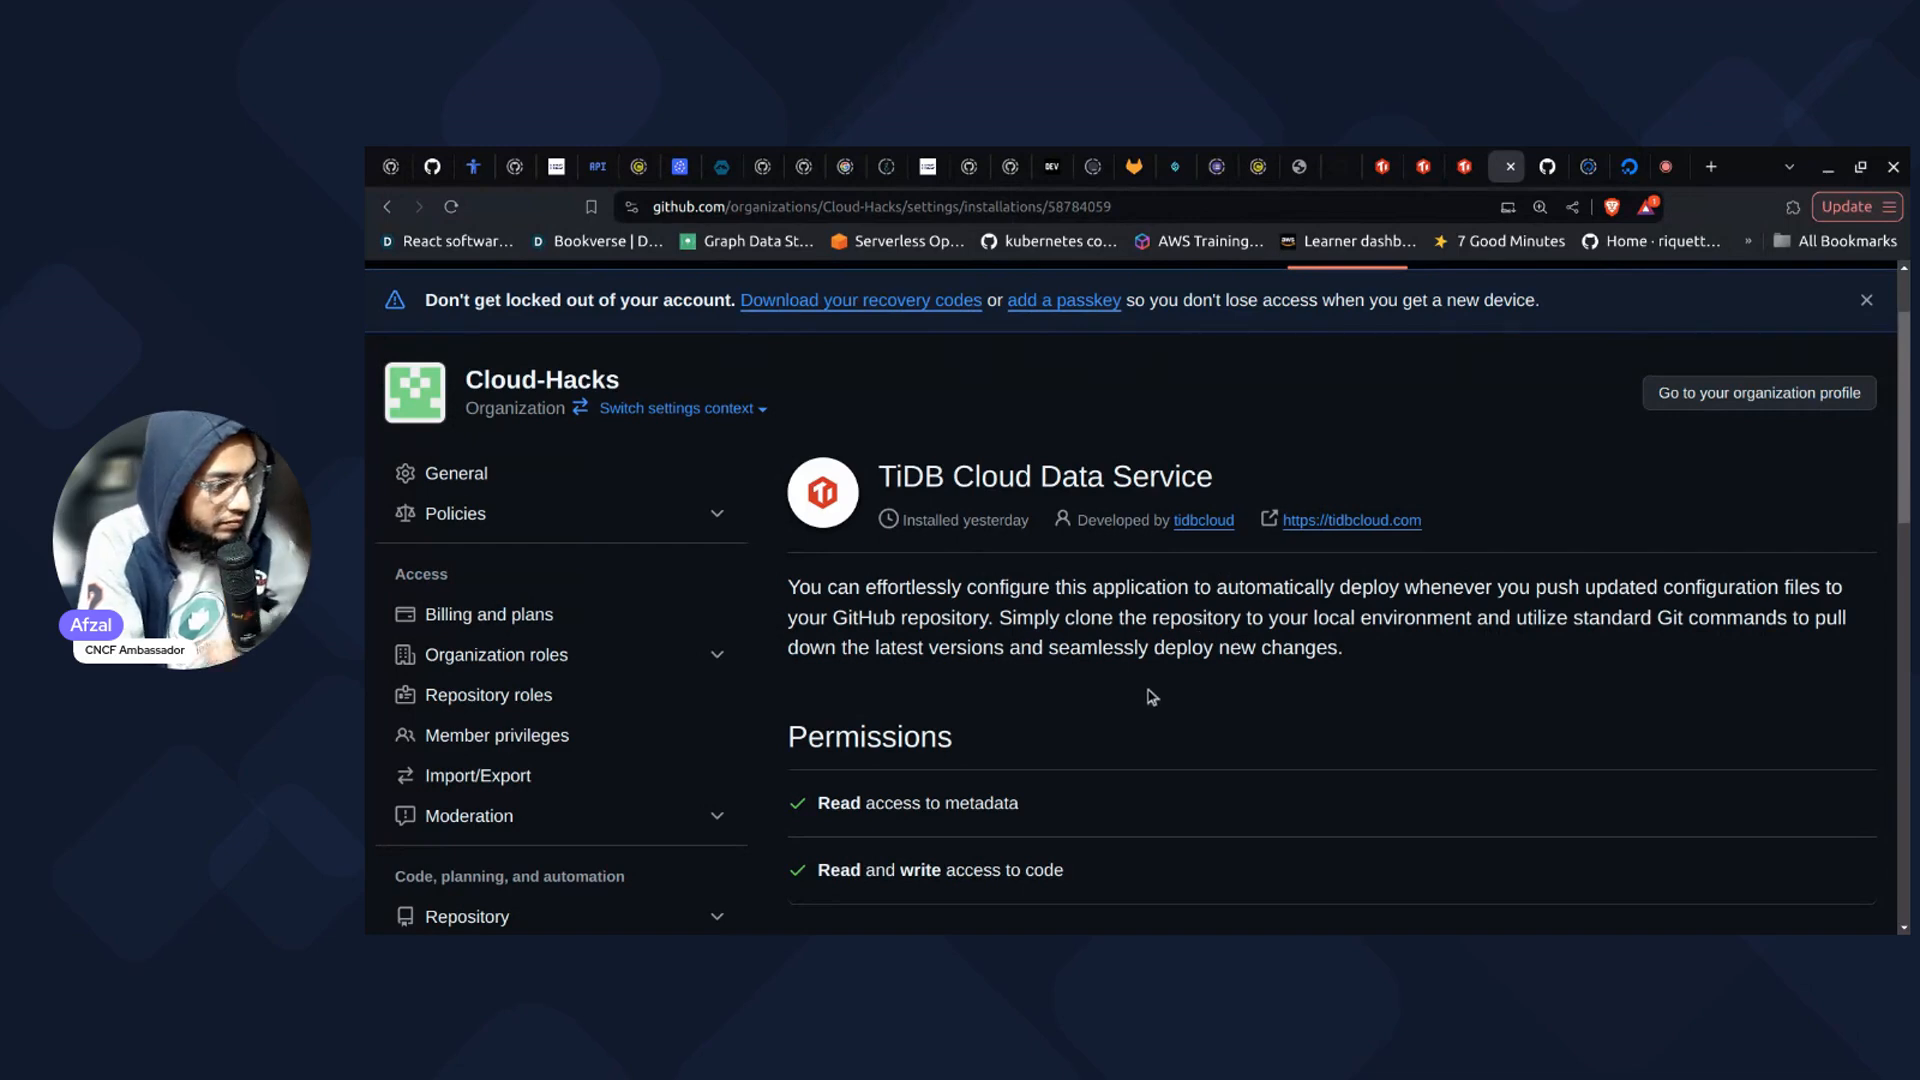
scroll(1152, 697, down, 3)
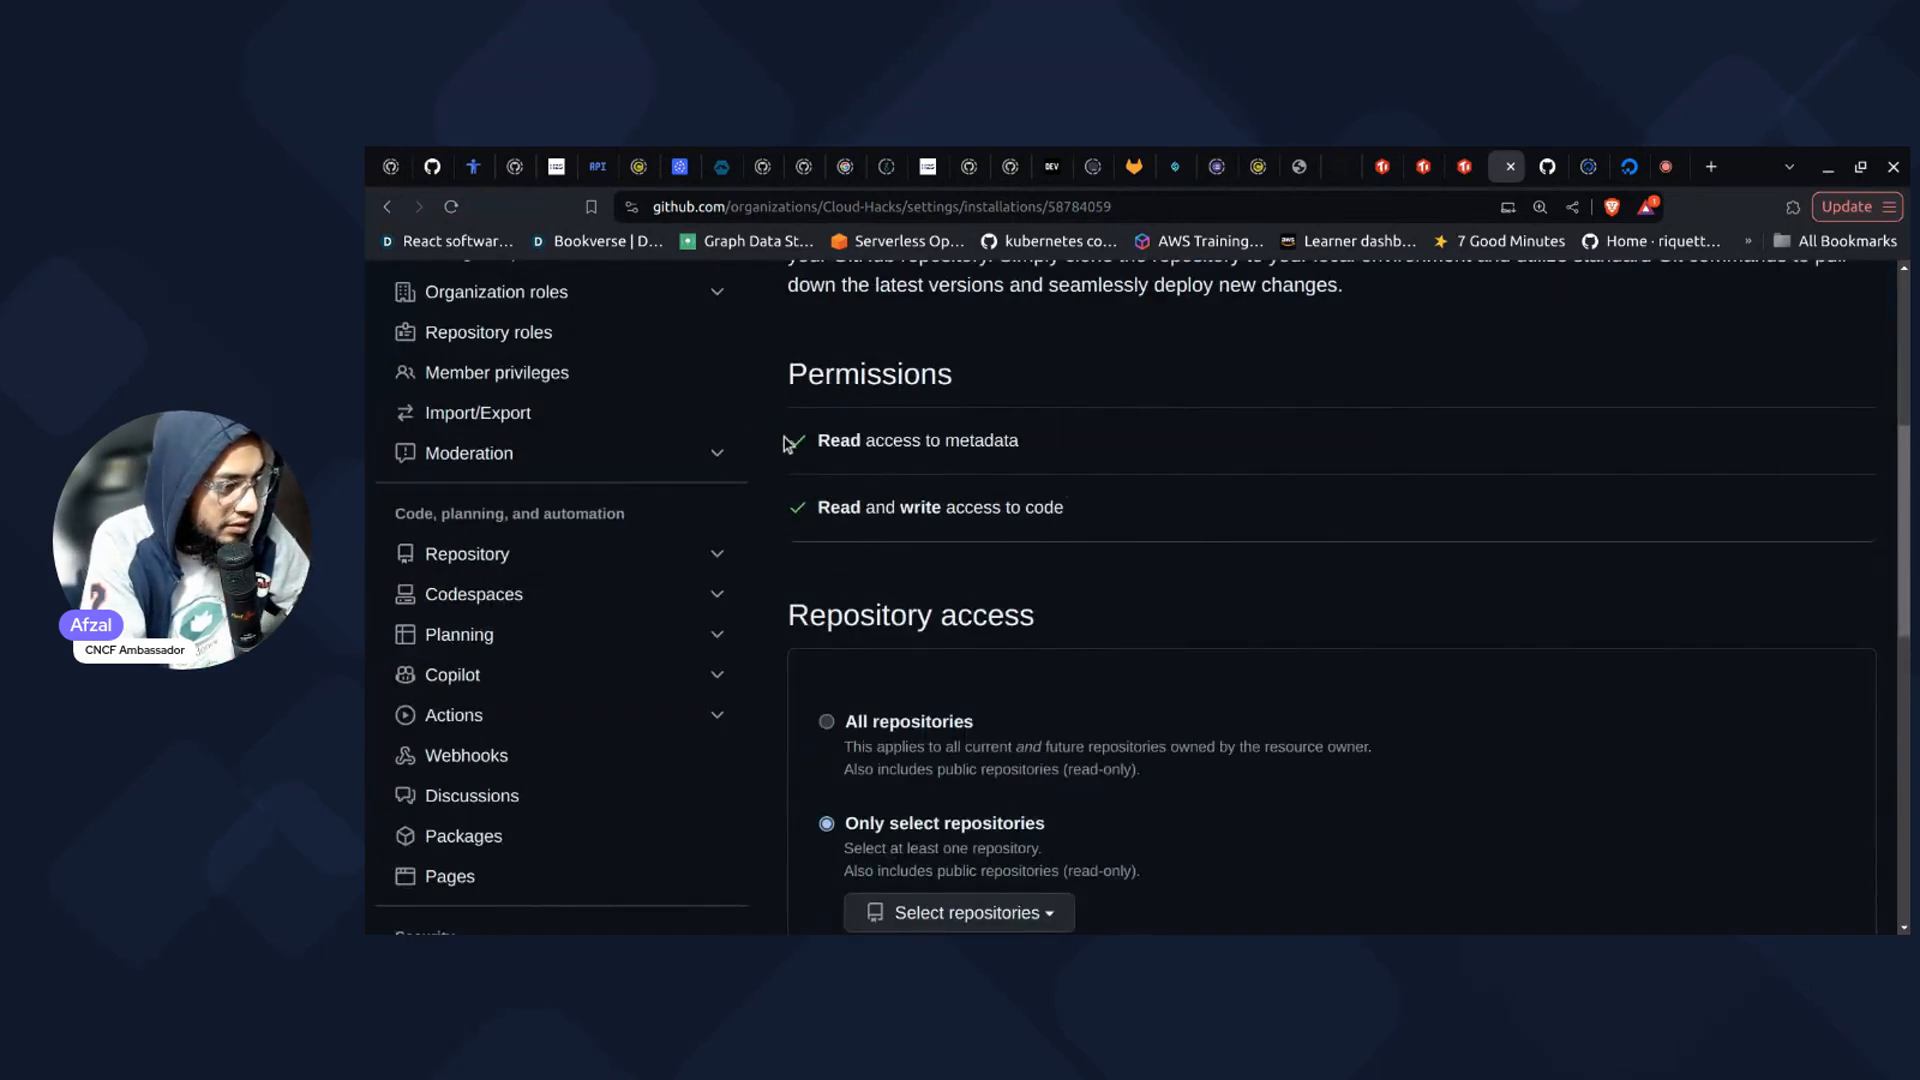
drag(787, 443, 1015, 545)
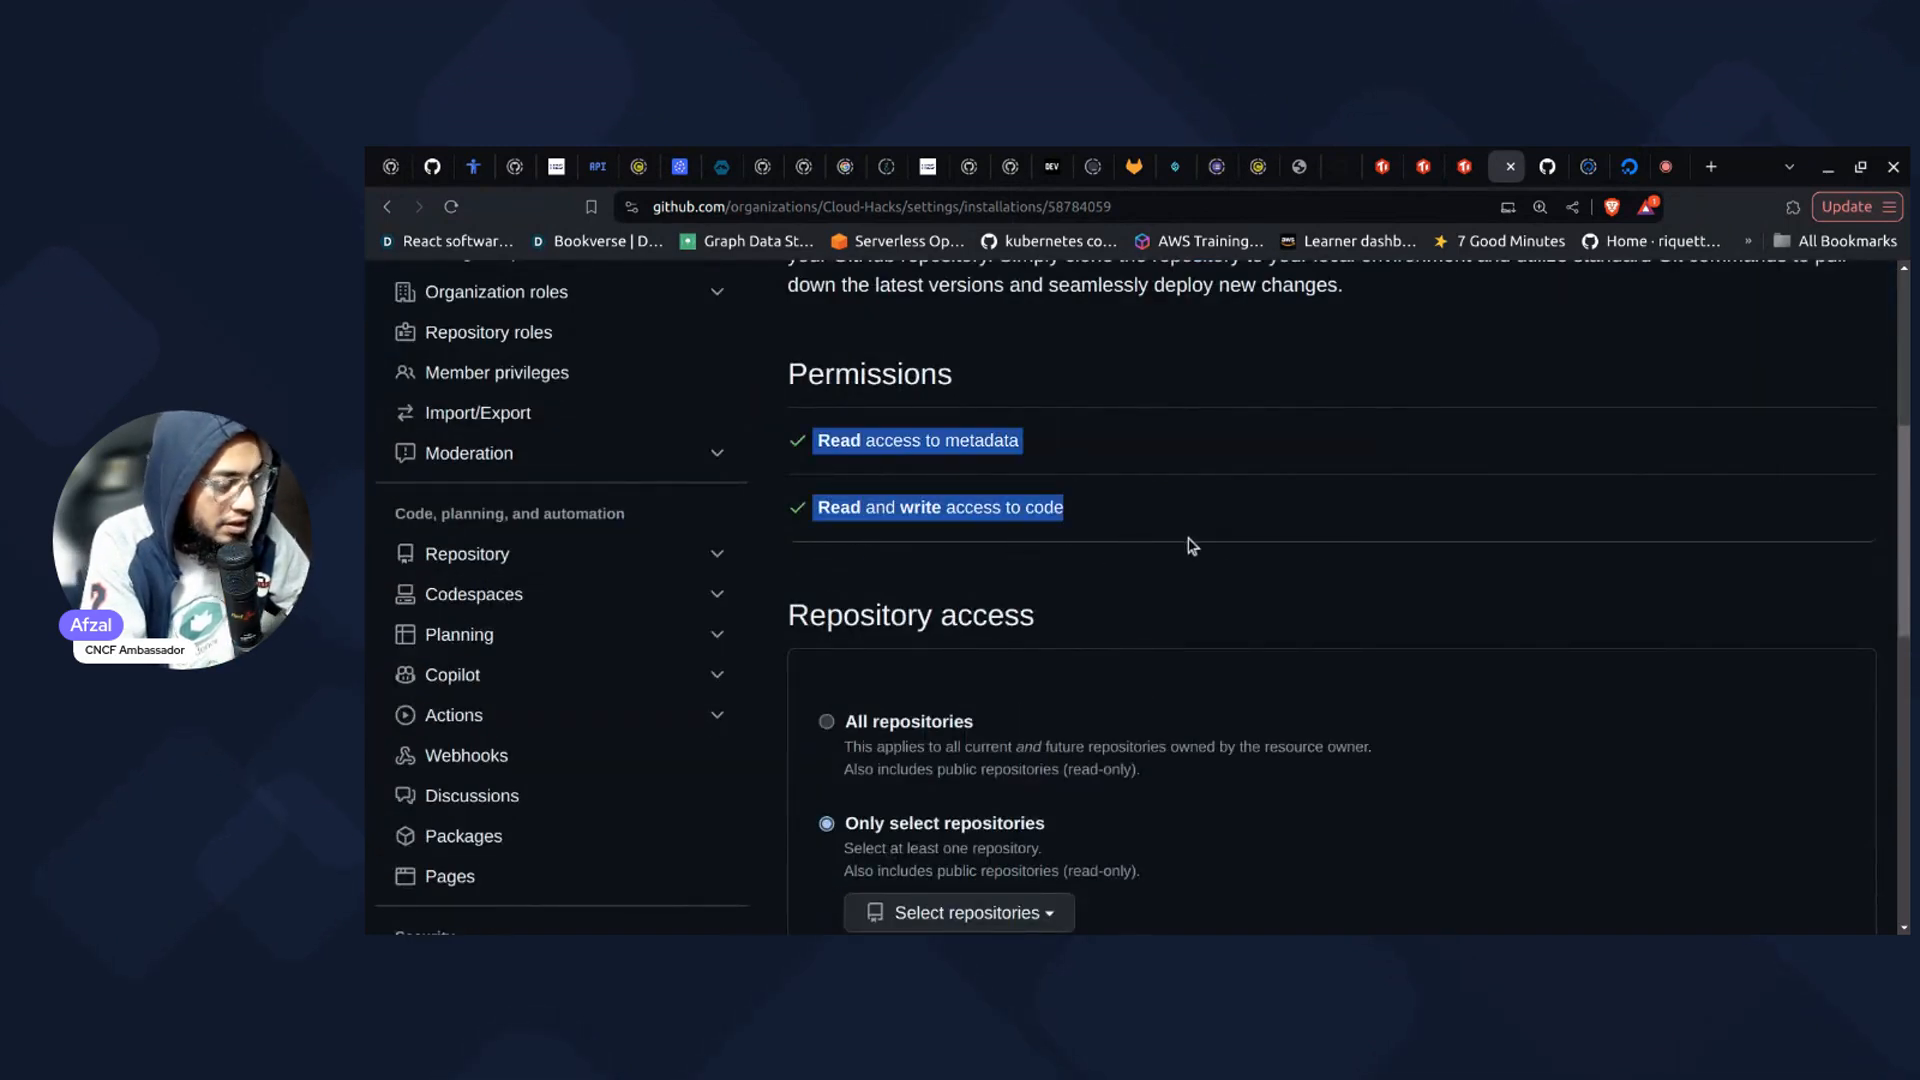
Step: Start GitHub authorization from the TiDB Cloud Create Data App form
click(1466, 167)
scroll(1230, 681, down, 3)
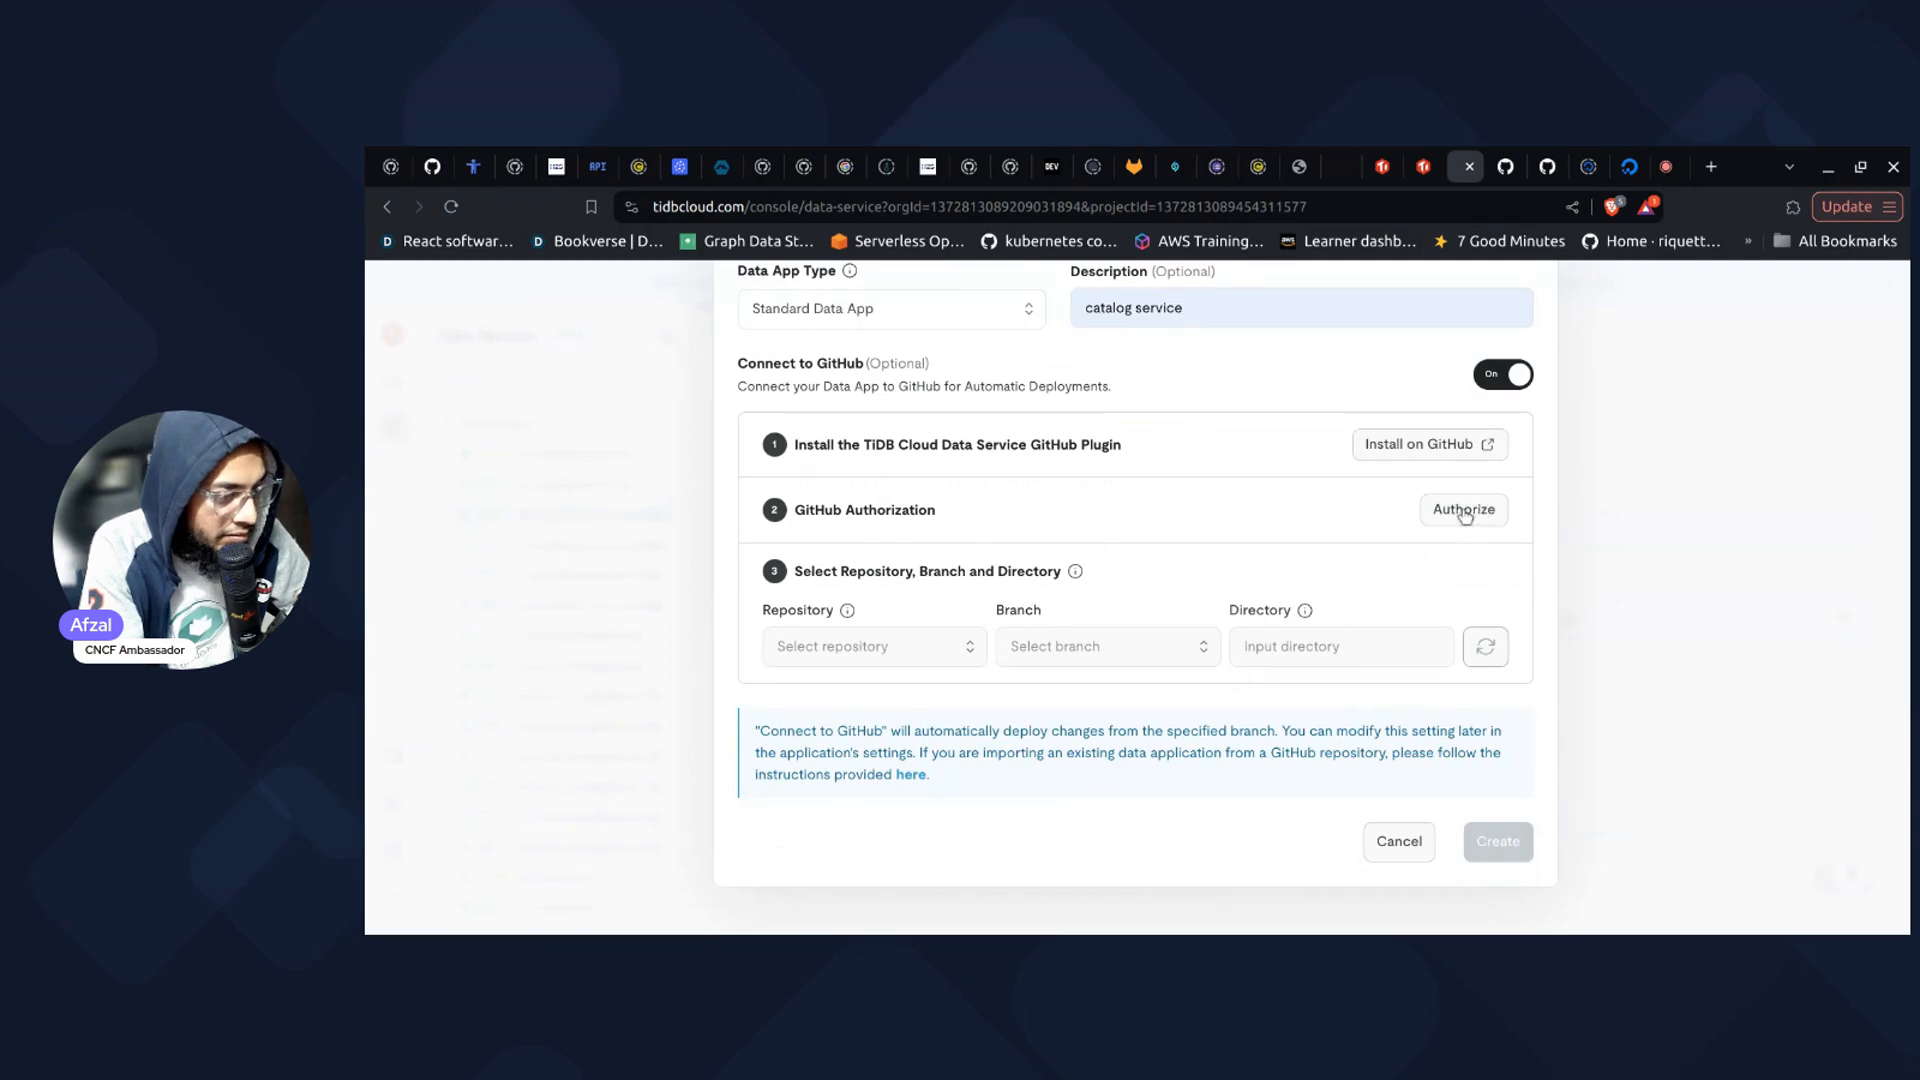
click(1464, 513)
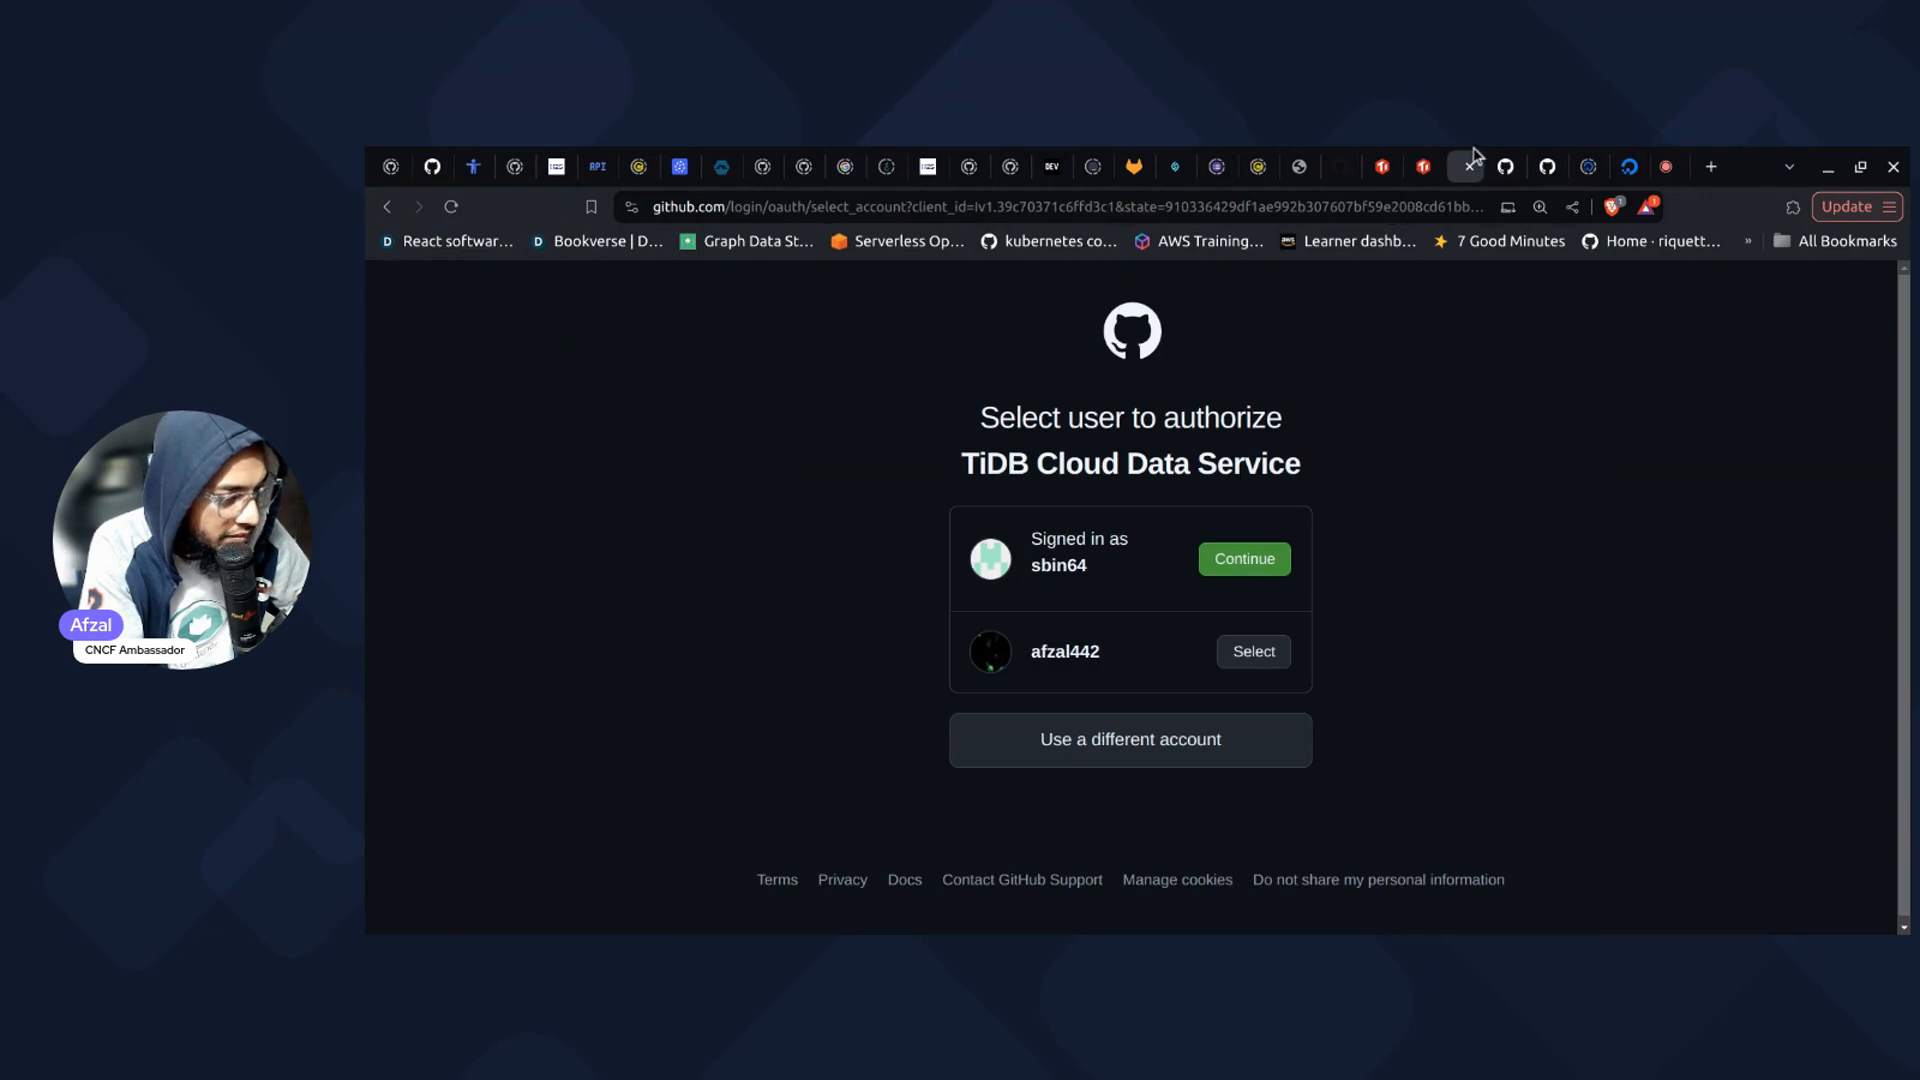
Step: Authorize TiDB Cloud Data Service with the signed-in GitHub account
click(1423, 167)
click(1465, 168)
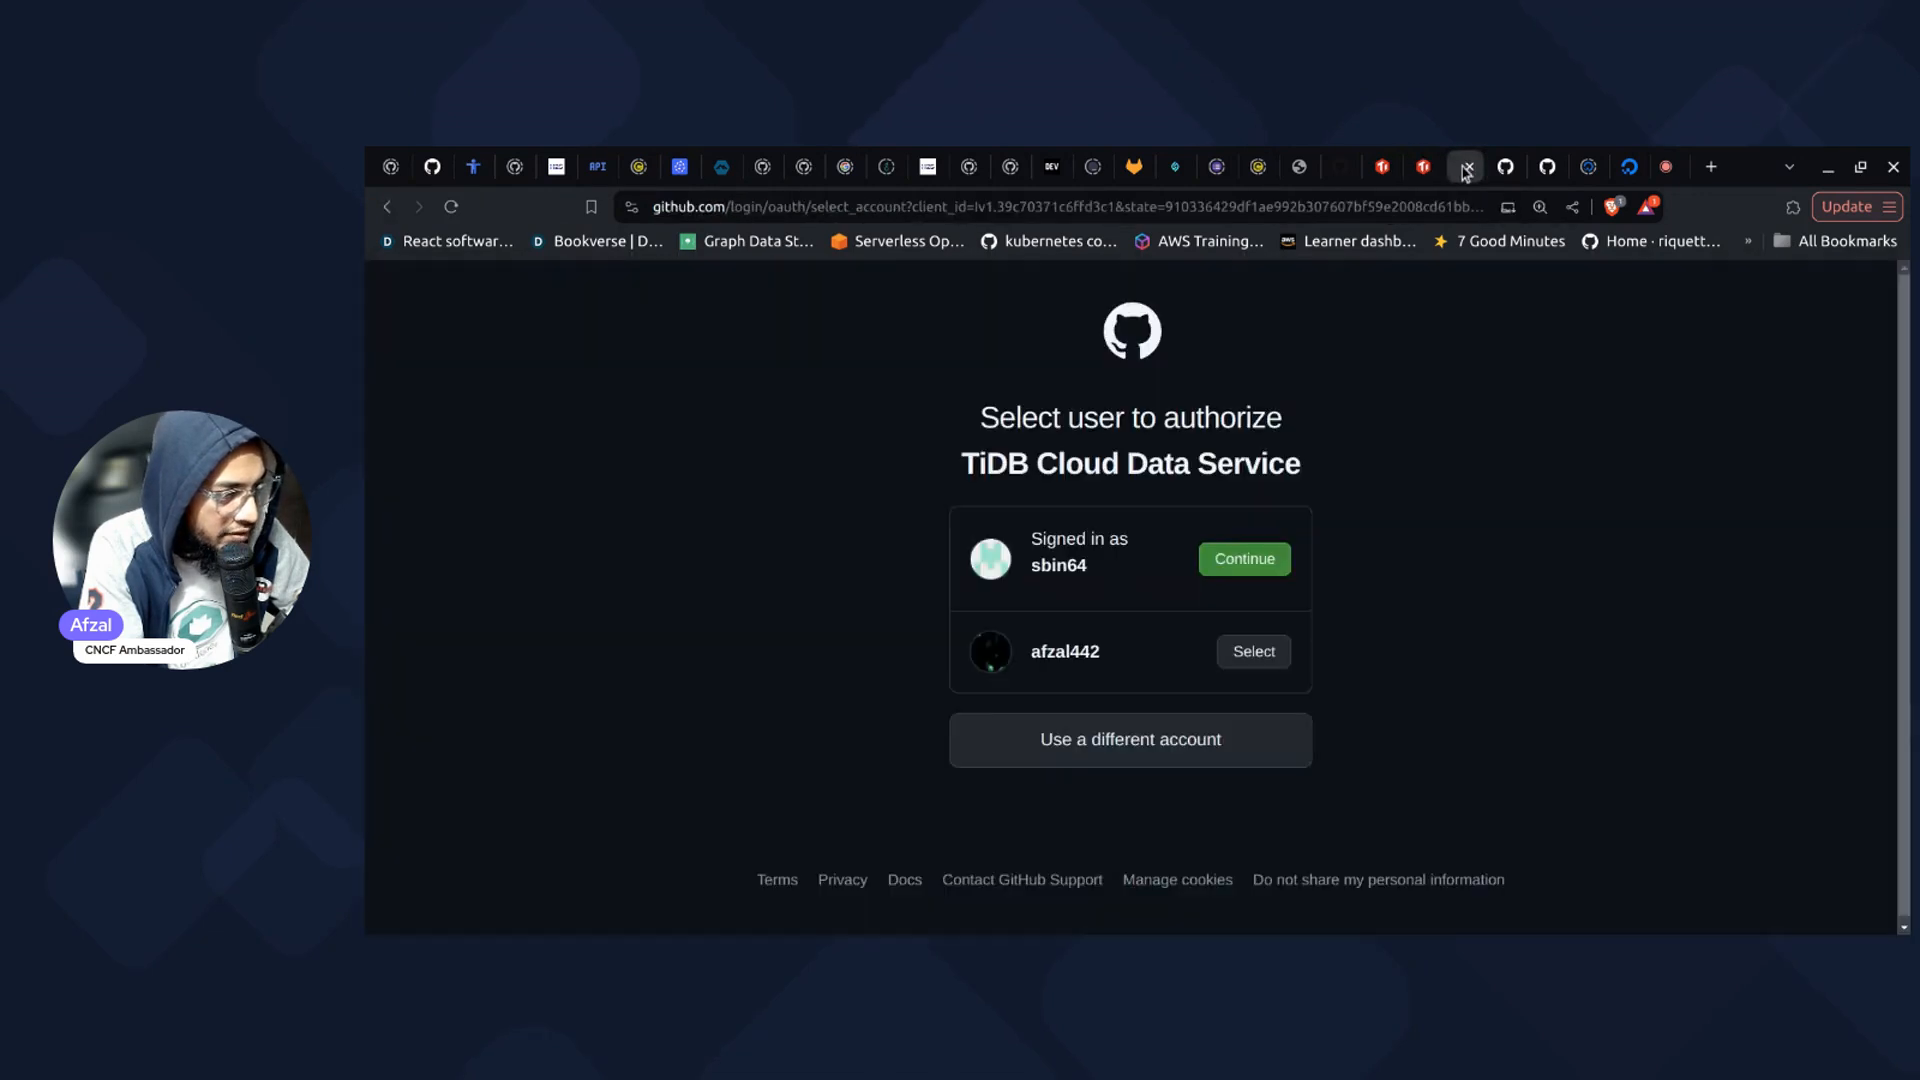
click(1261, 566)
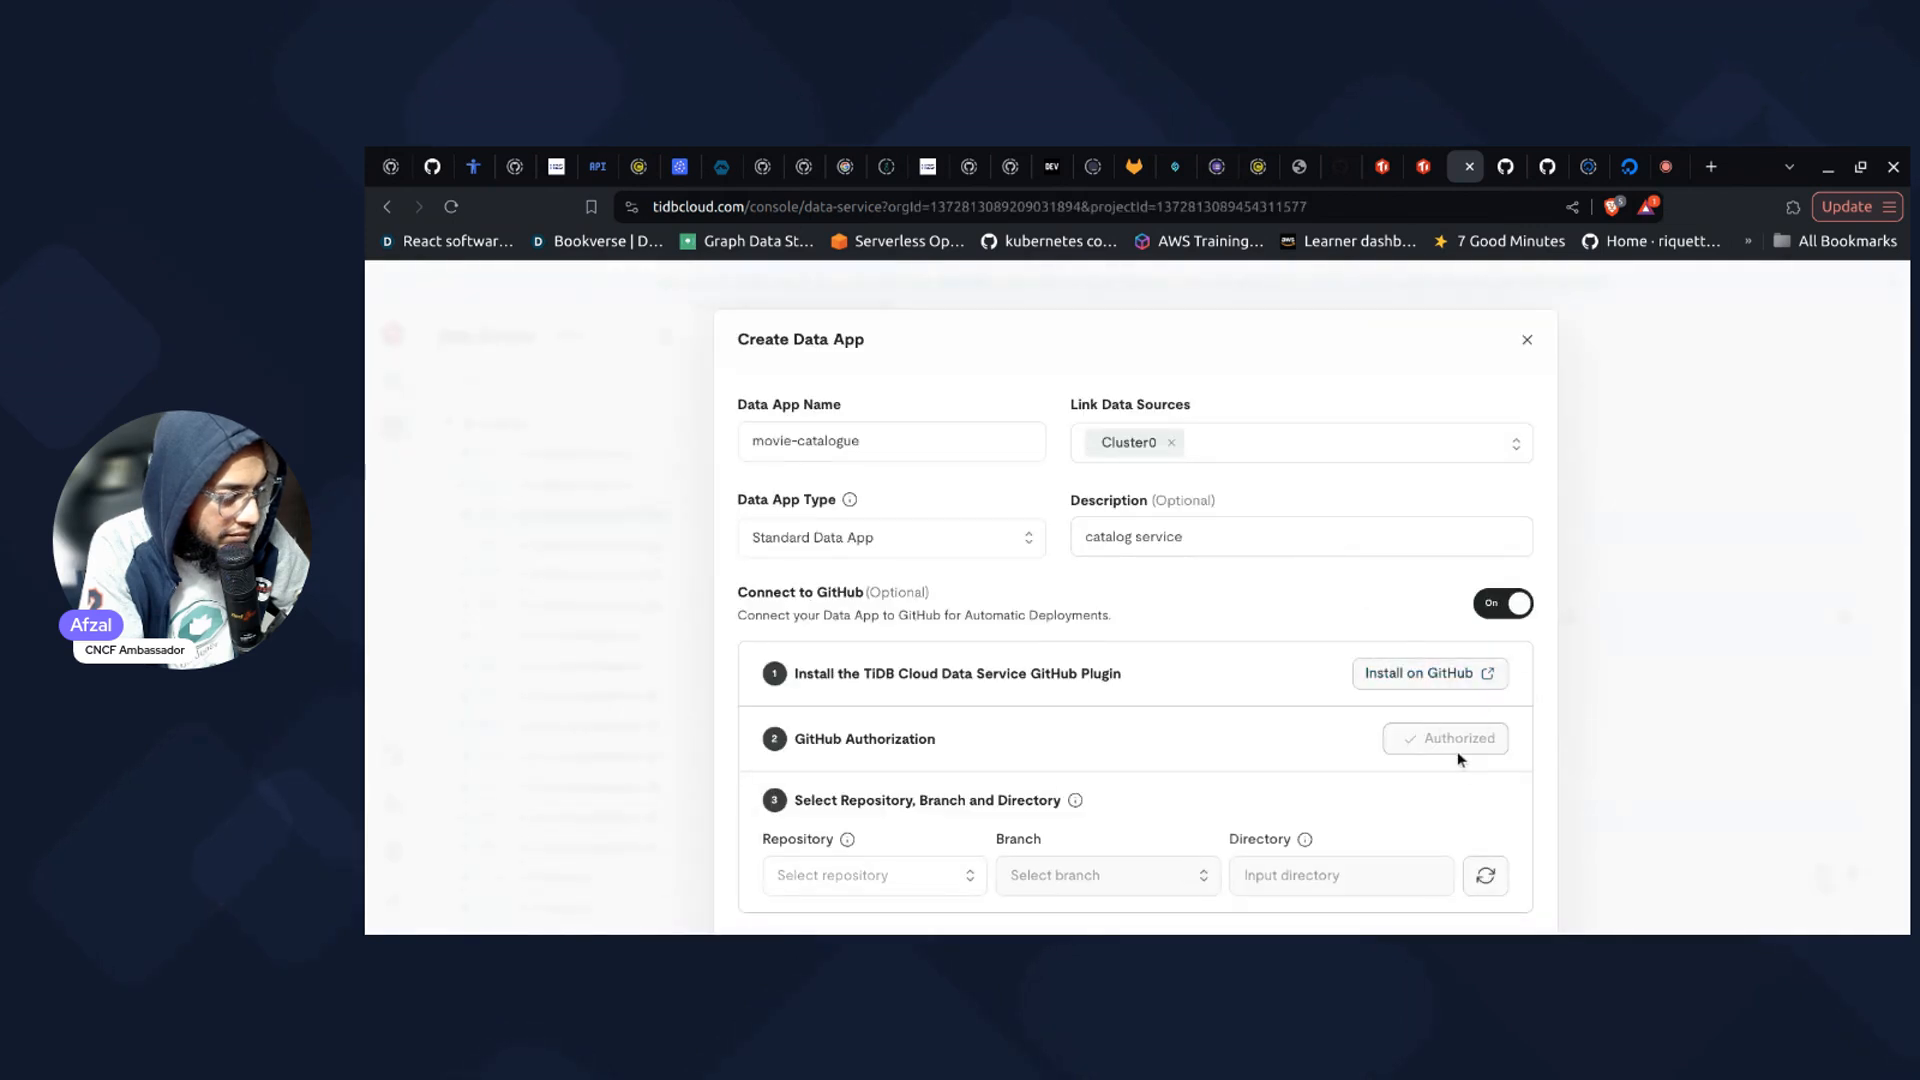
Step: Set the GitHub connection to repository Cloud-Hacks/movie-catalogue, branch main, directory /mydata
scroll(1070, 758, down, 3)
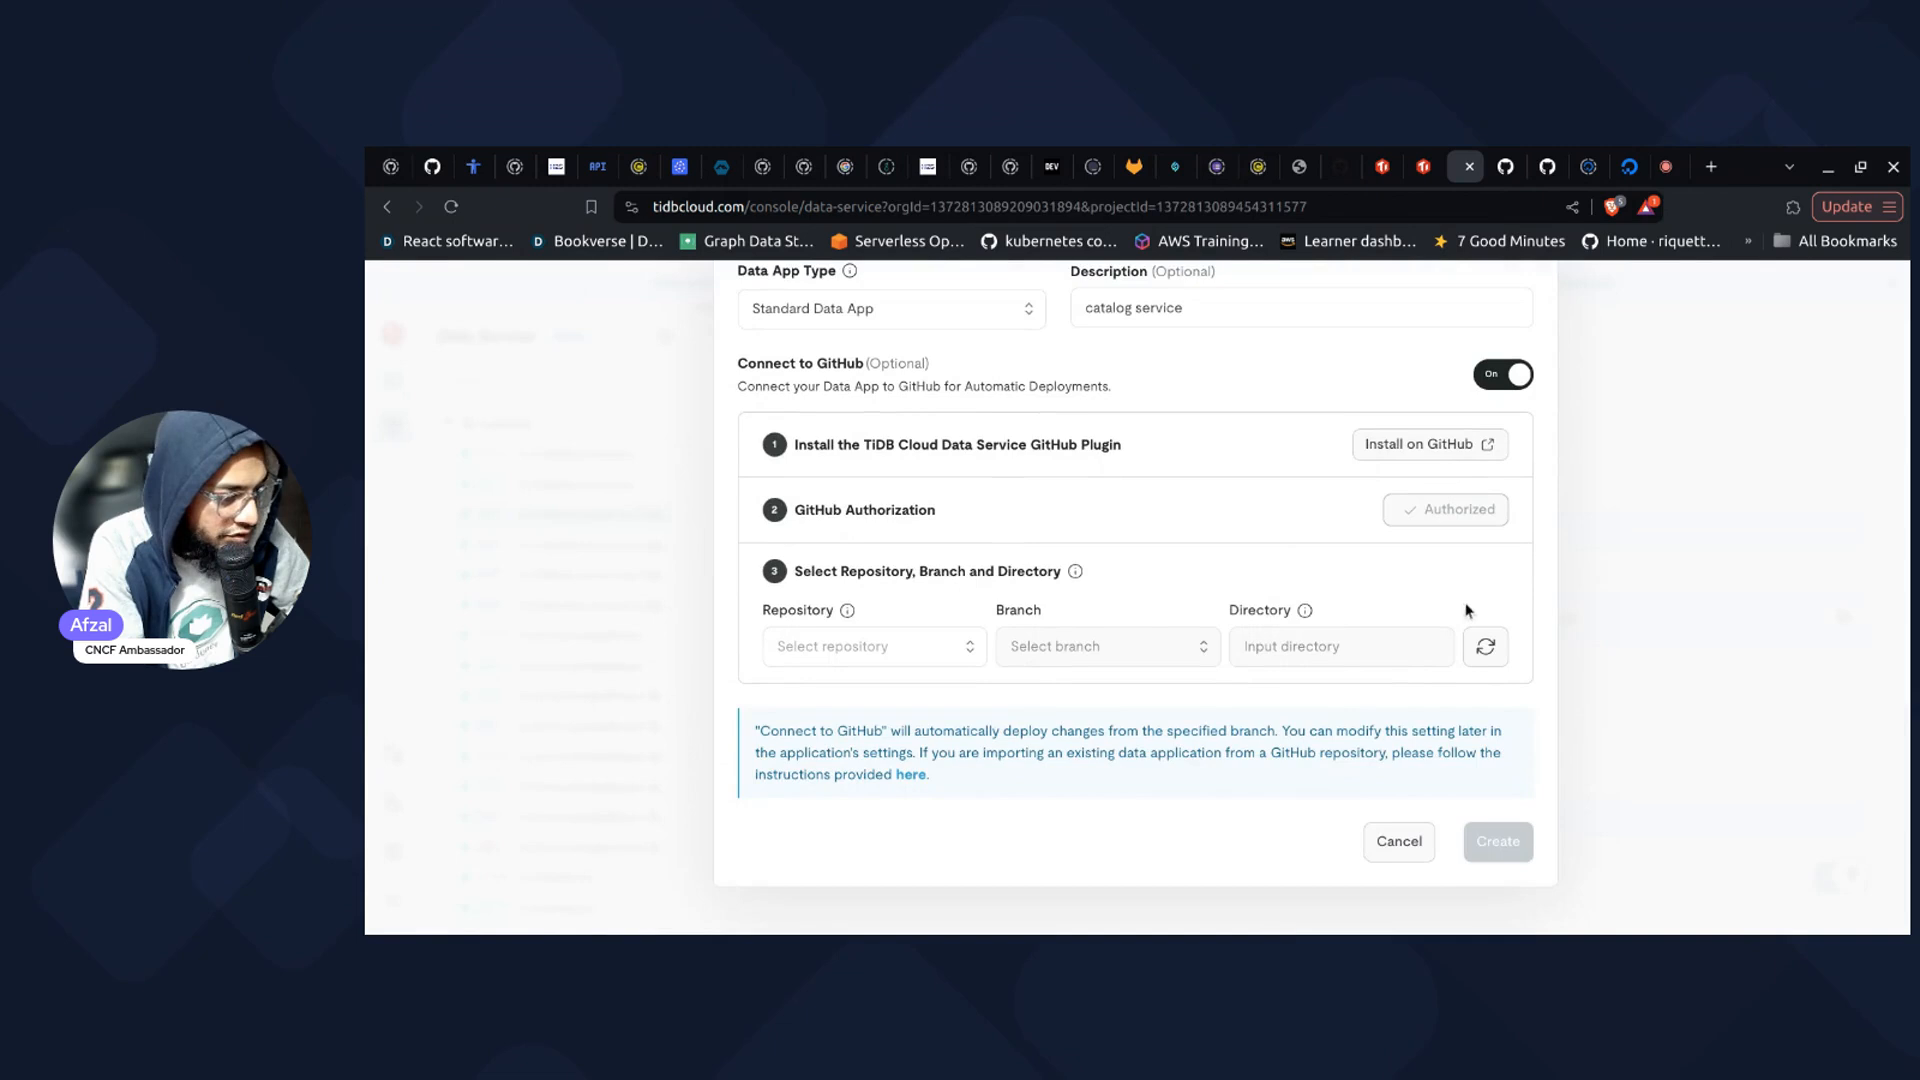
click(870, 645)
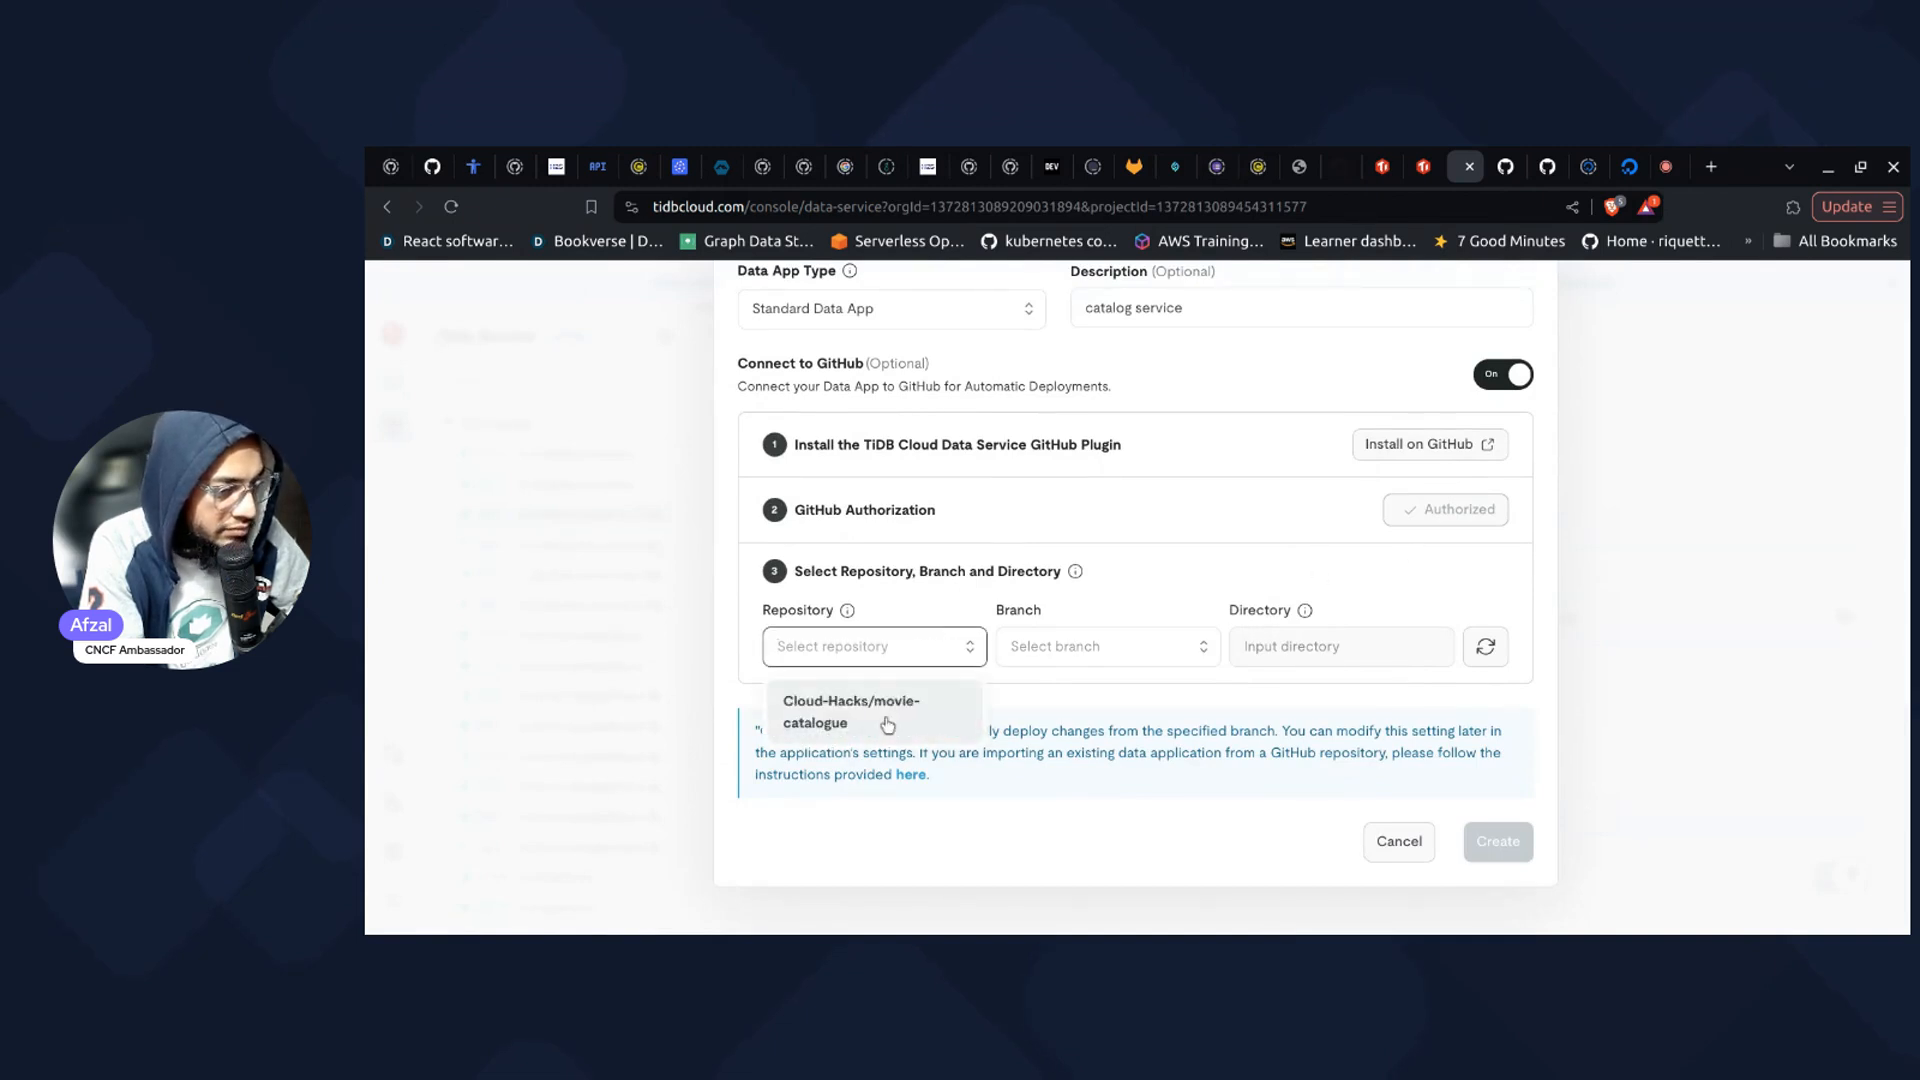
click(830, 728)
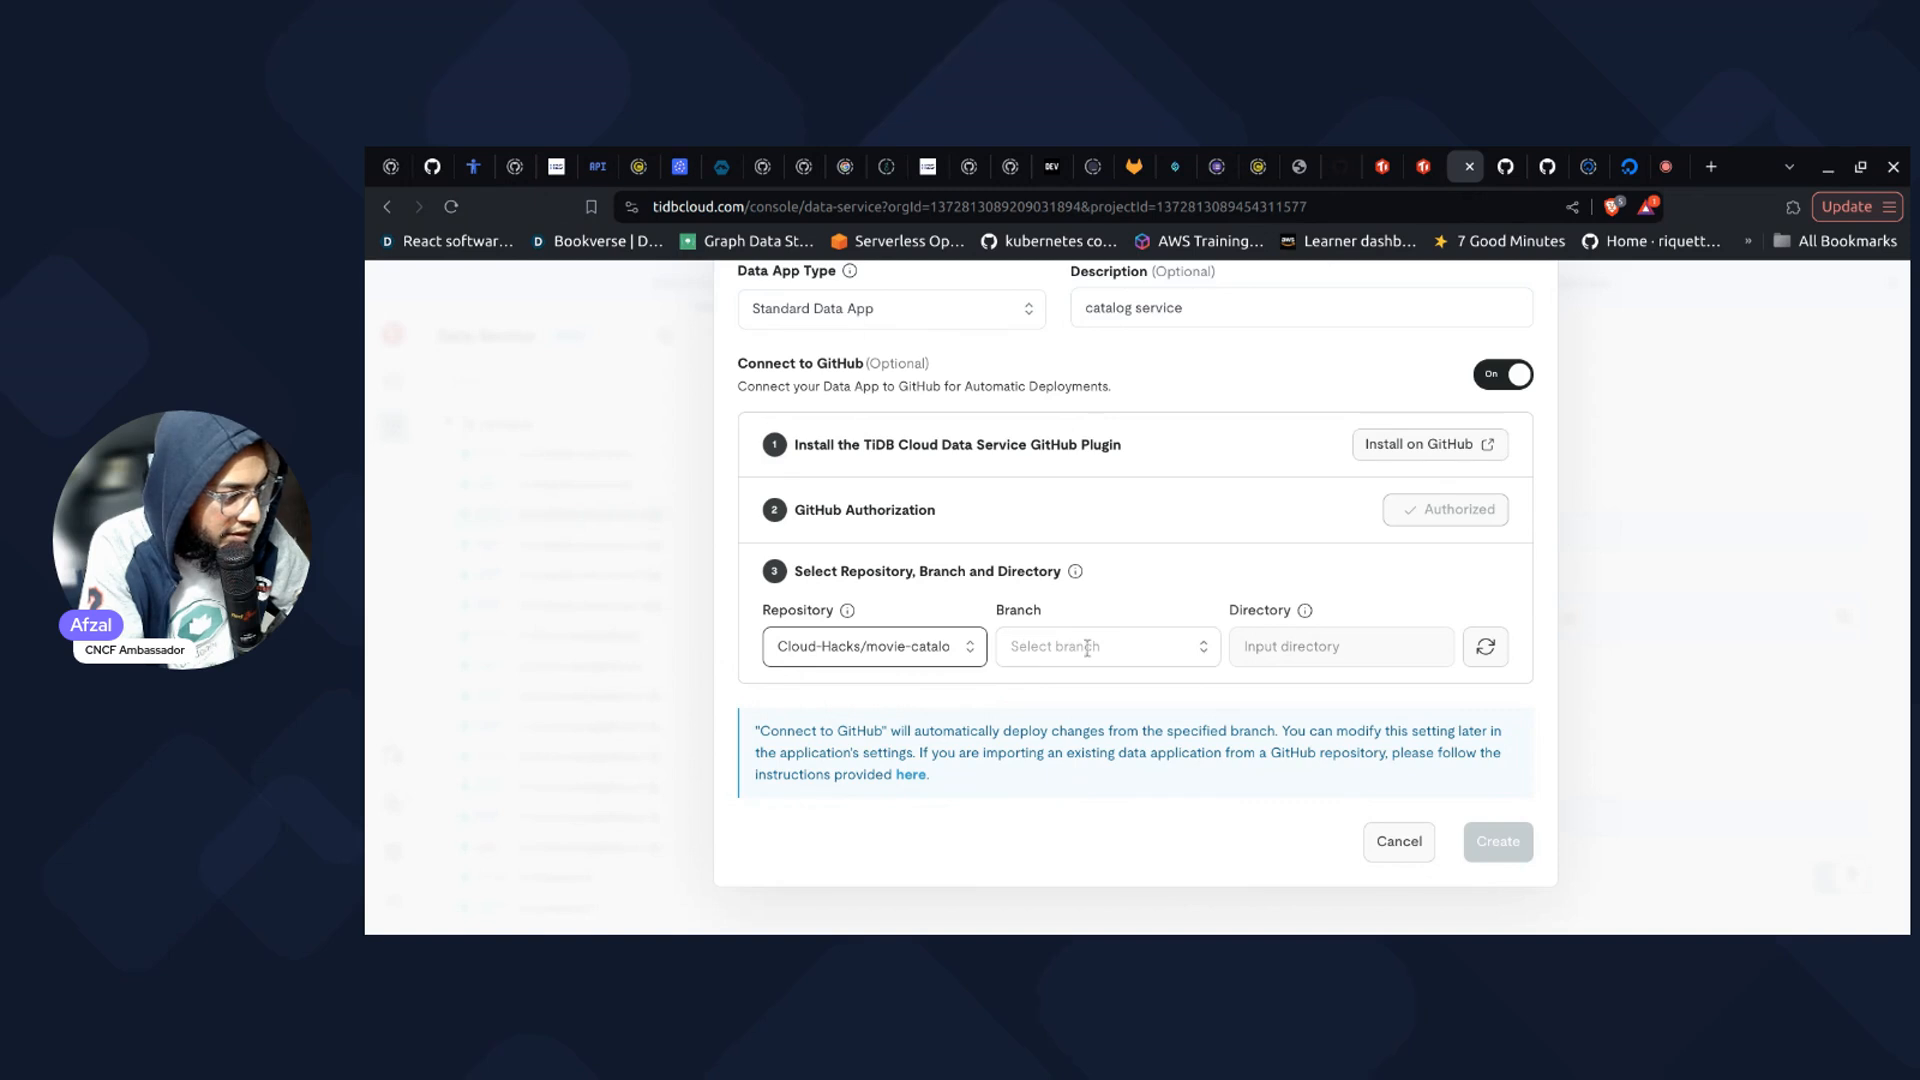
click(1087, 649)
click(1090, 703)
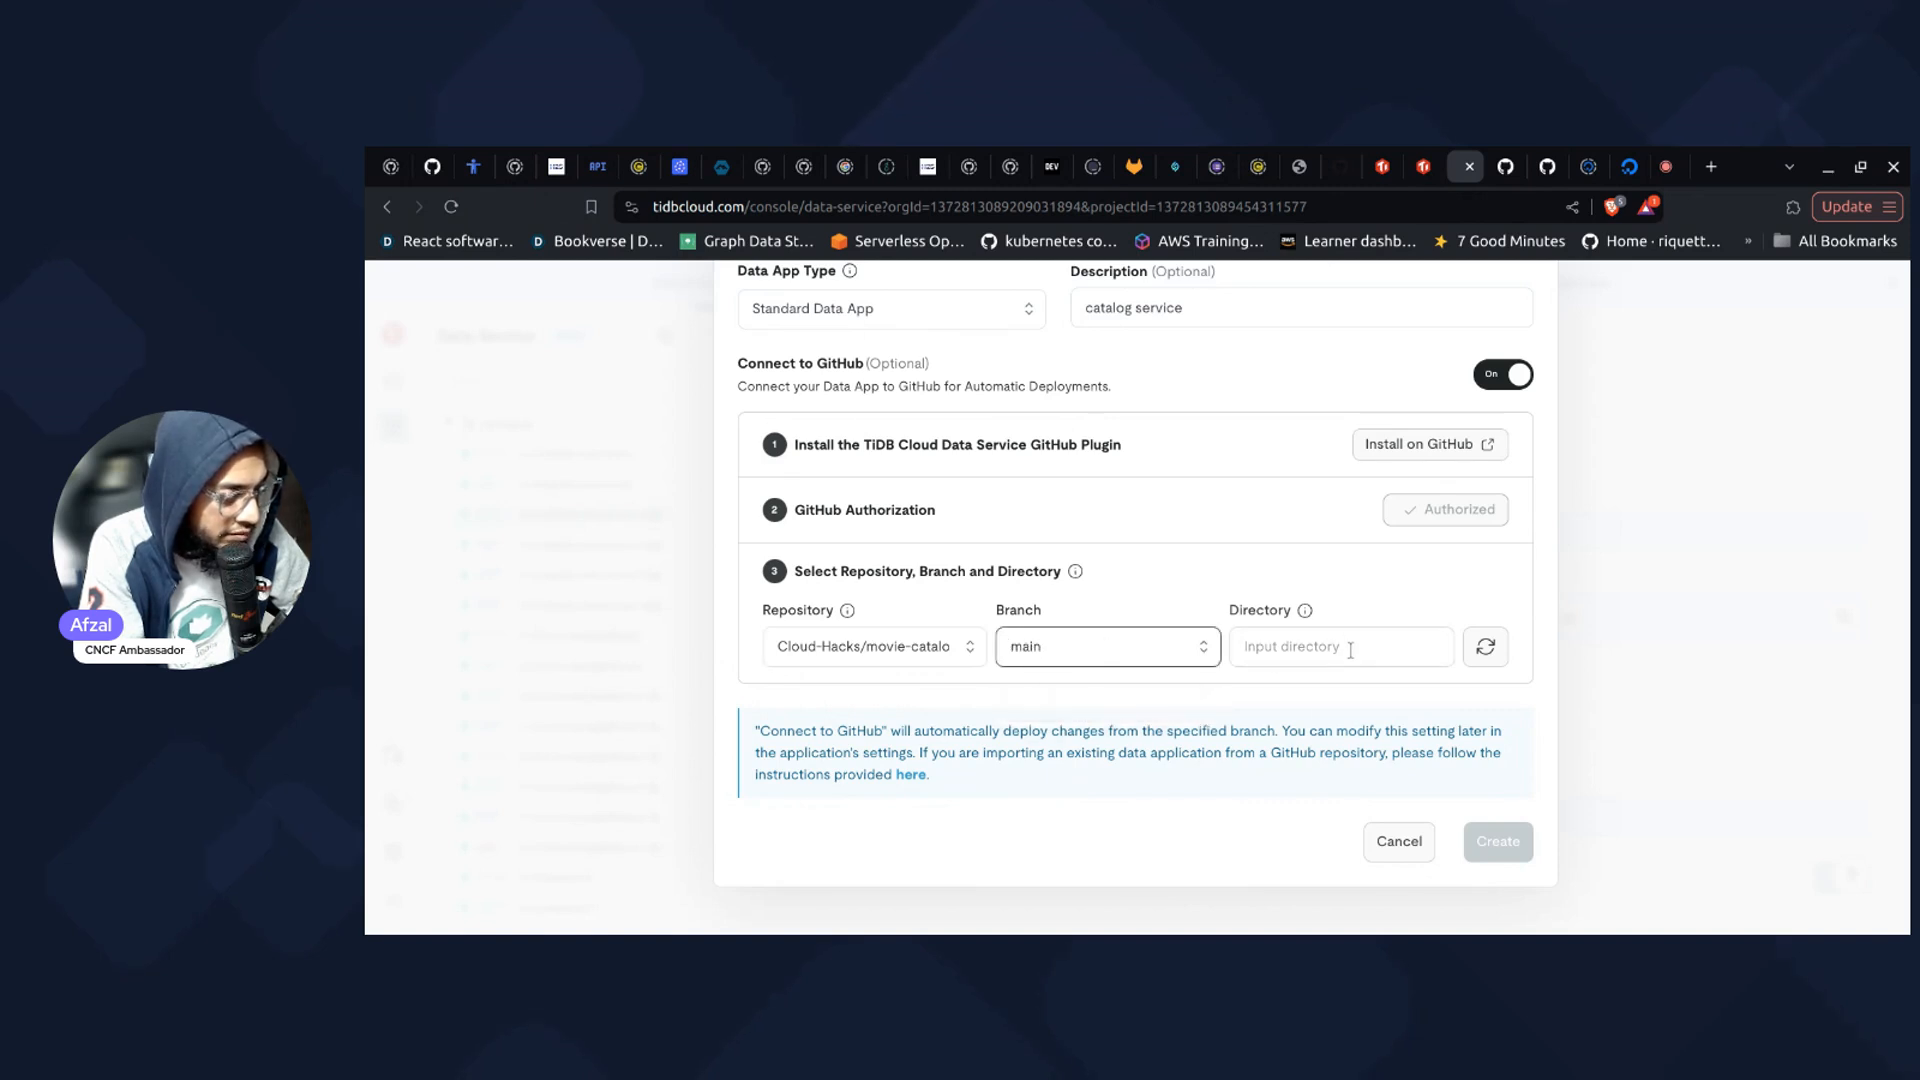
click(1349, 648)
click(1355, 700)
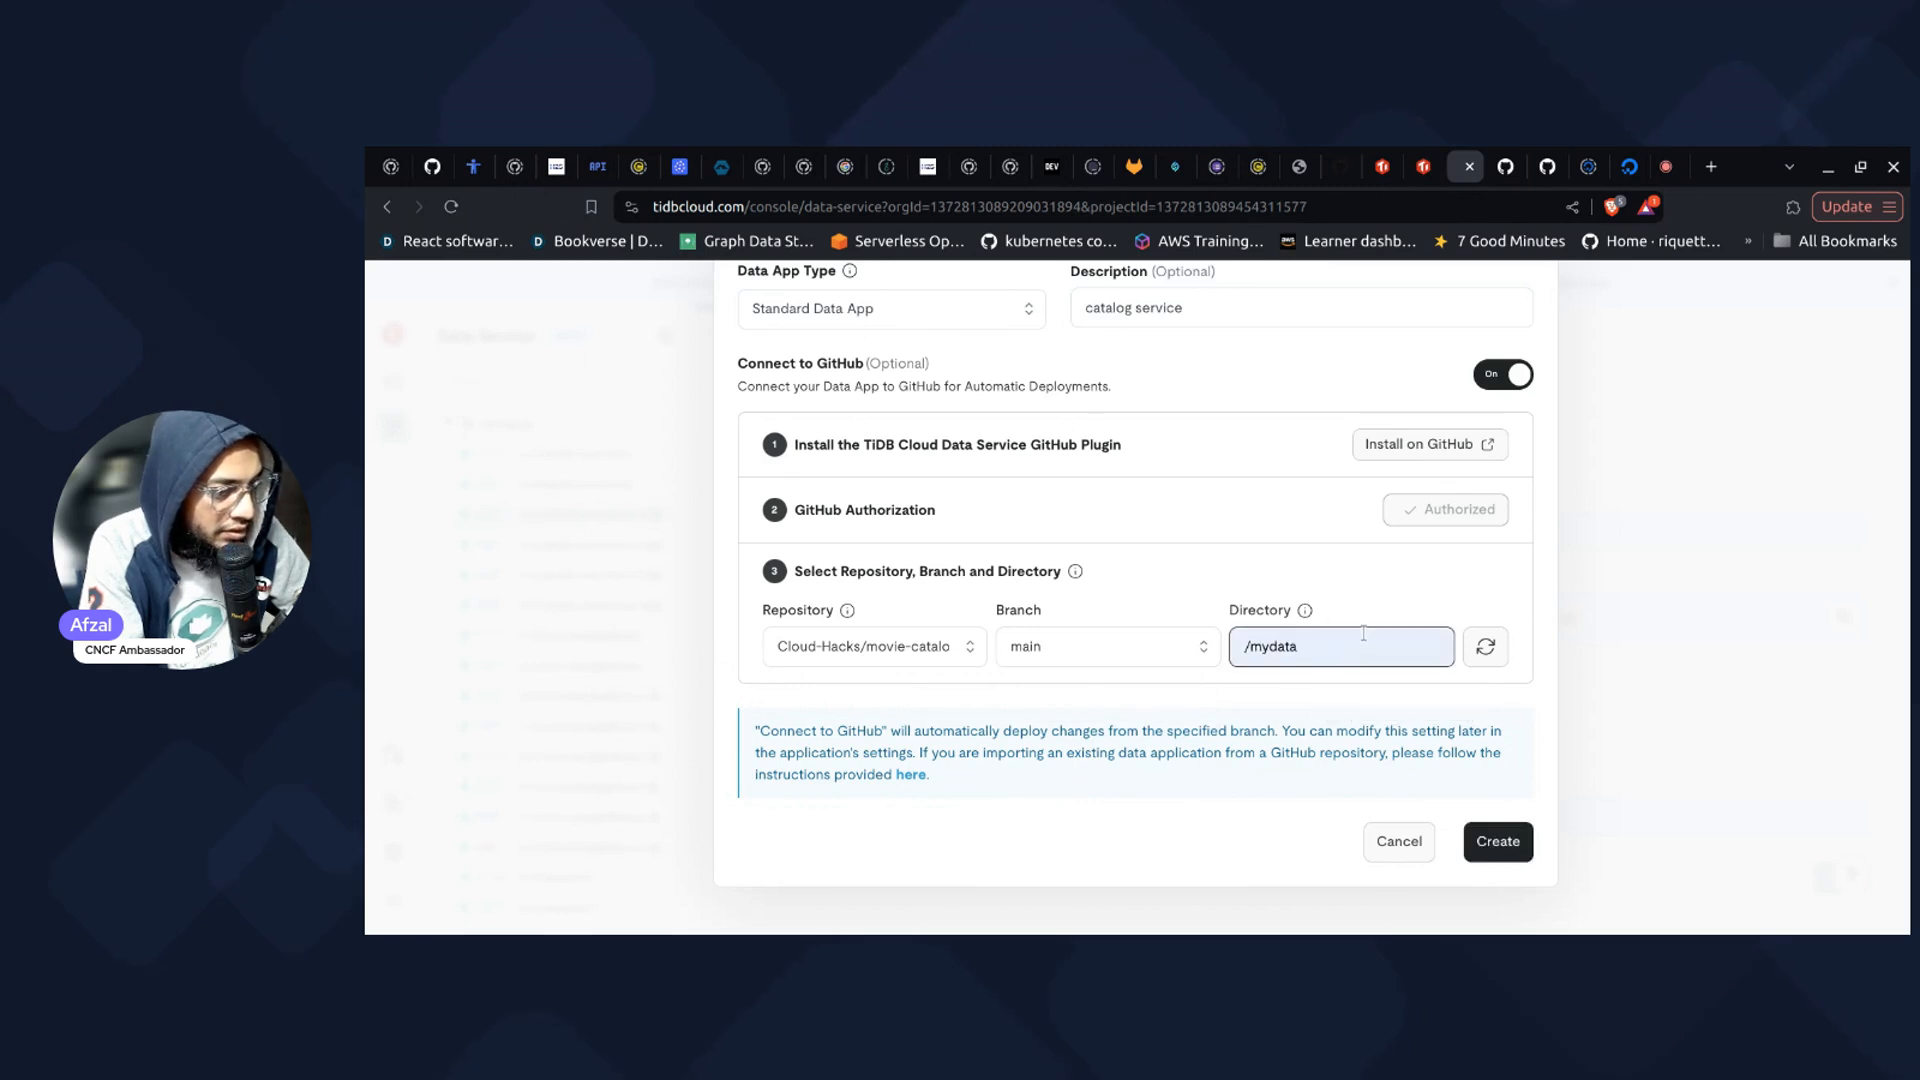
click(1385, 166)
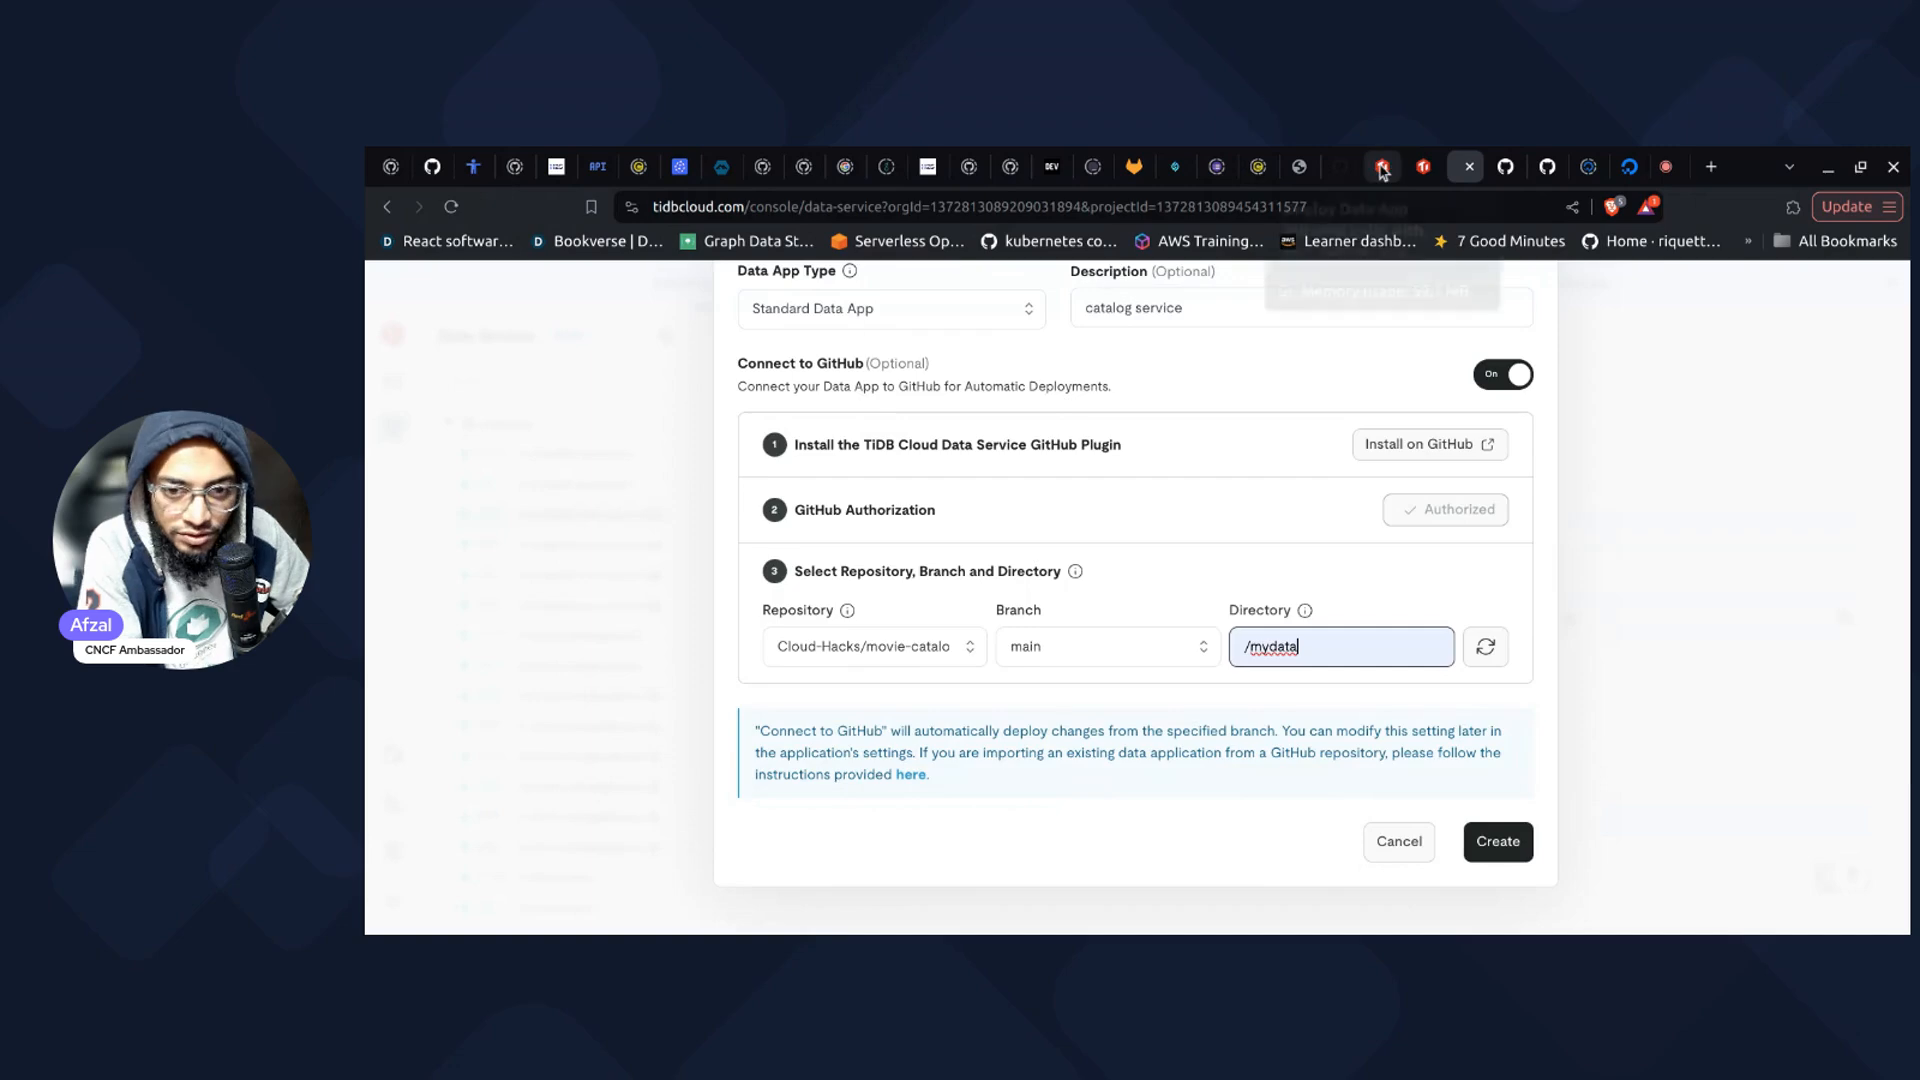
scroll(1180, 664, down, 1)
scroll(1180, 664, down, 5)
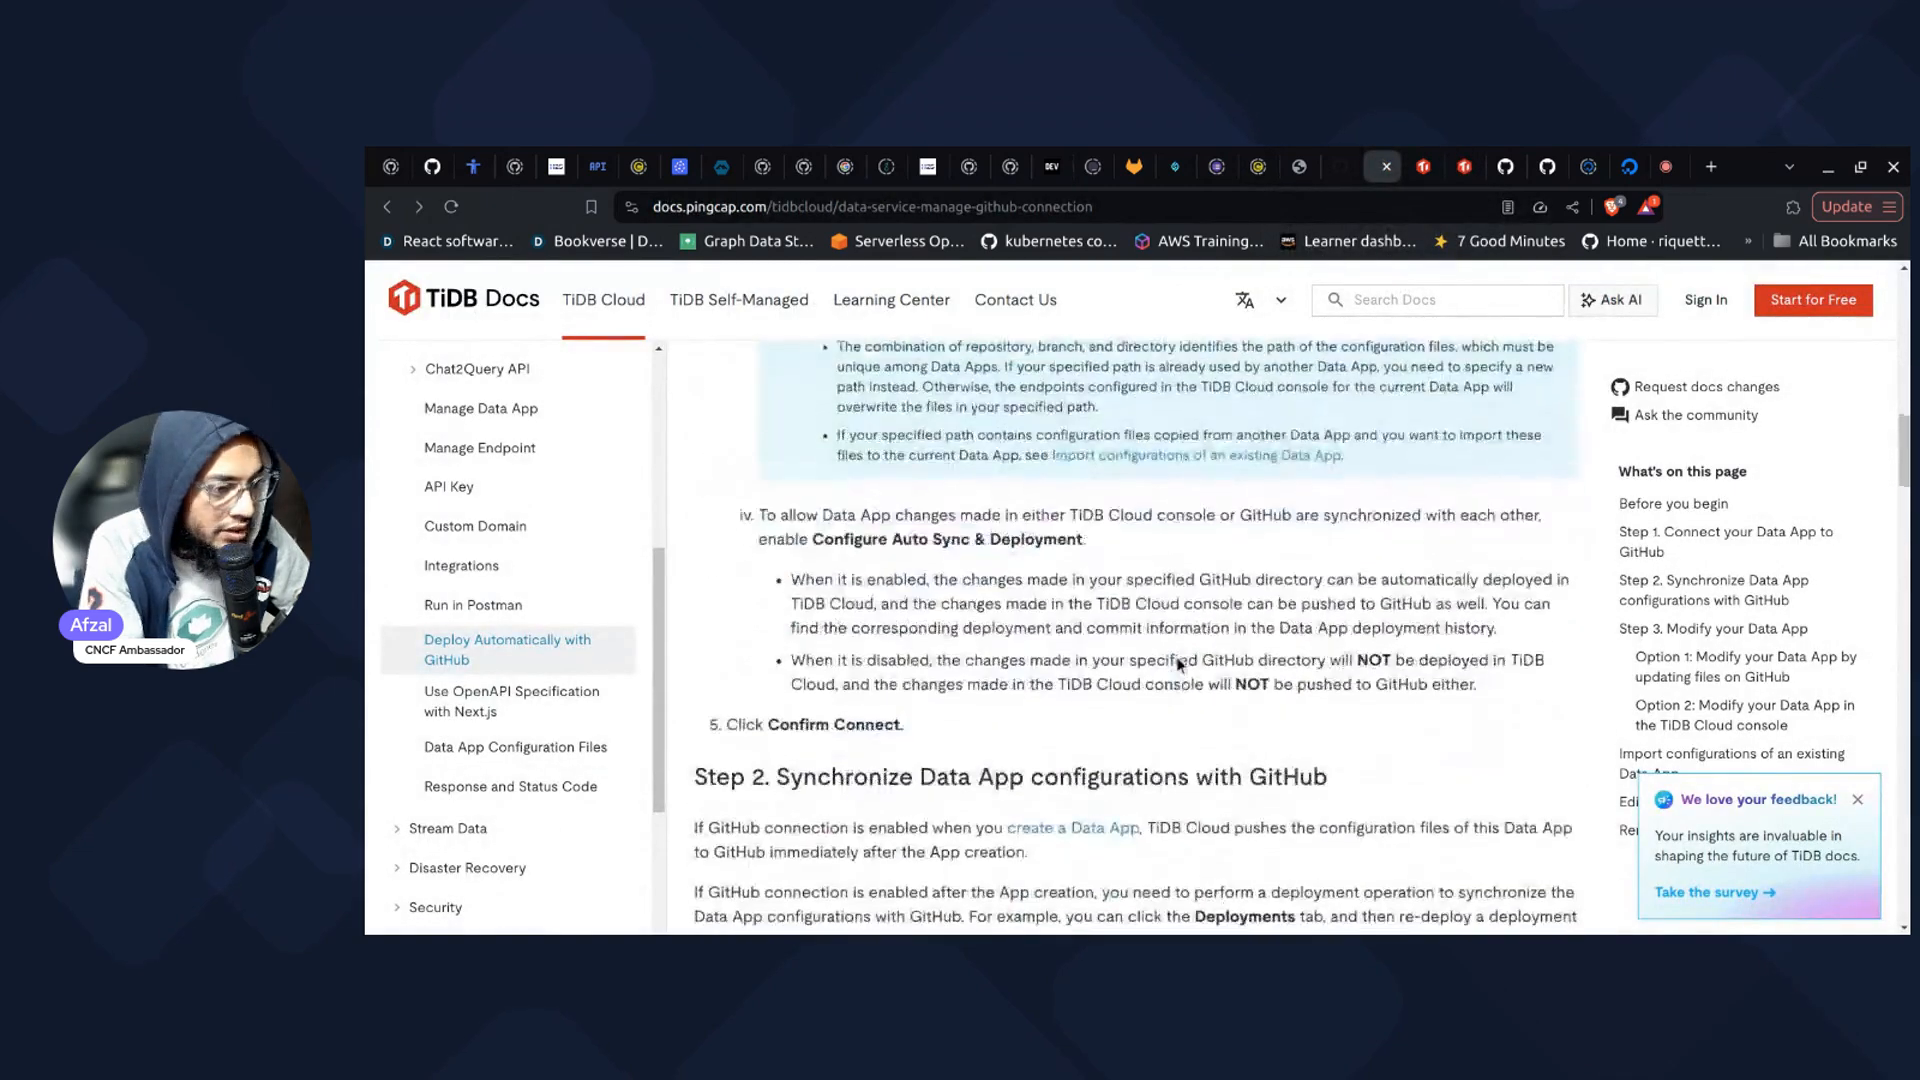
scroll(1039, 637, up, 1)
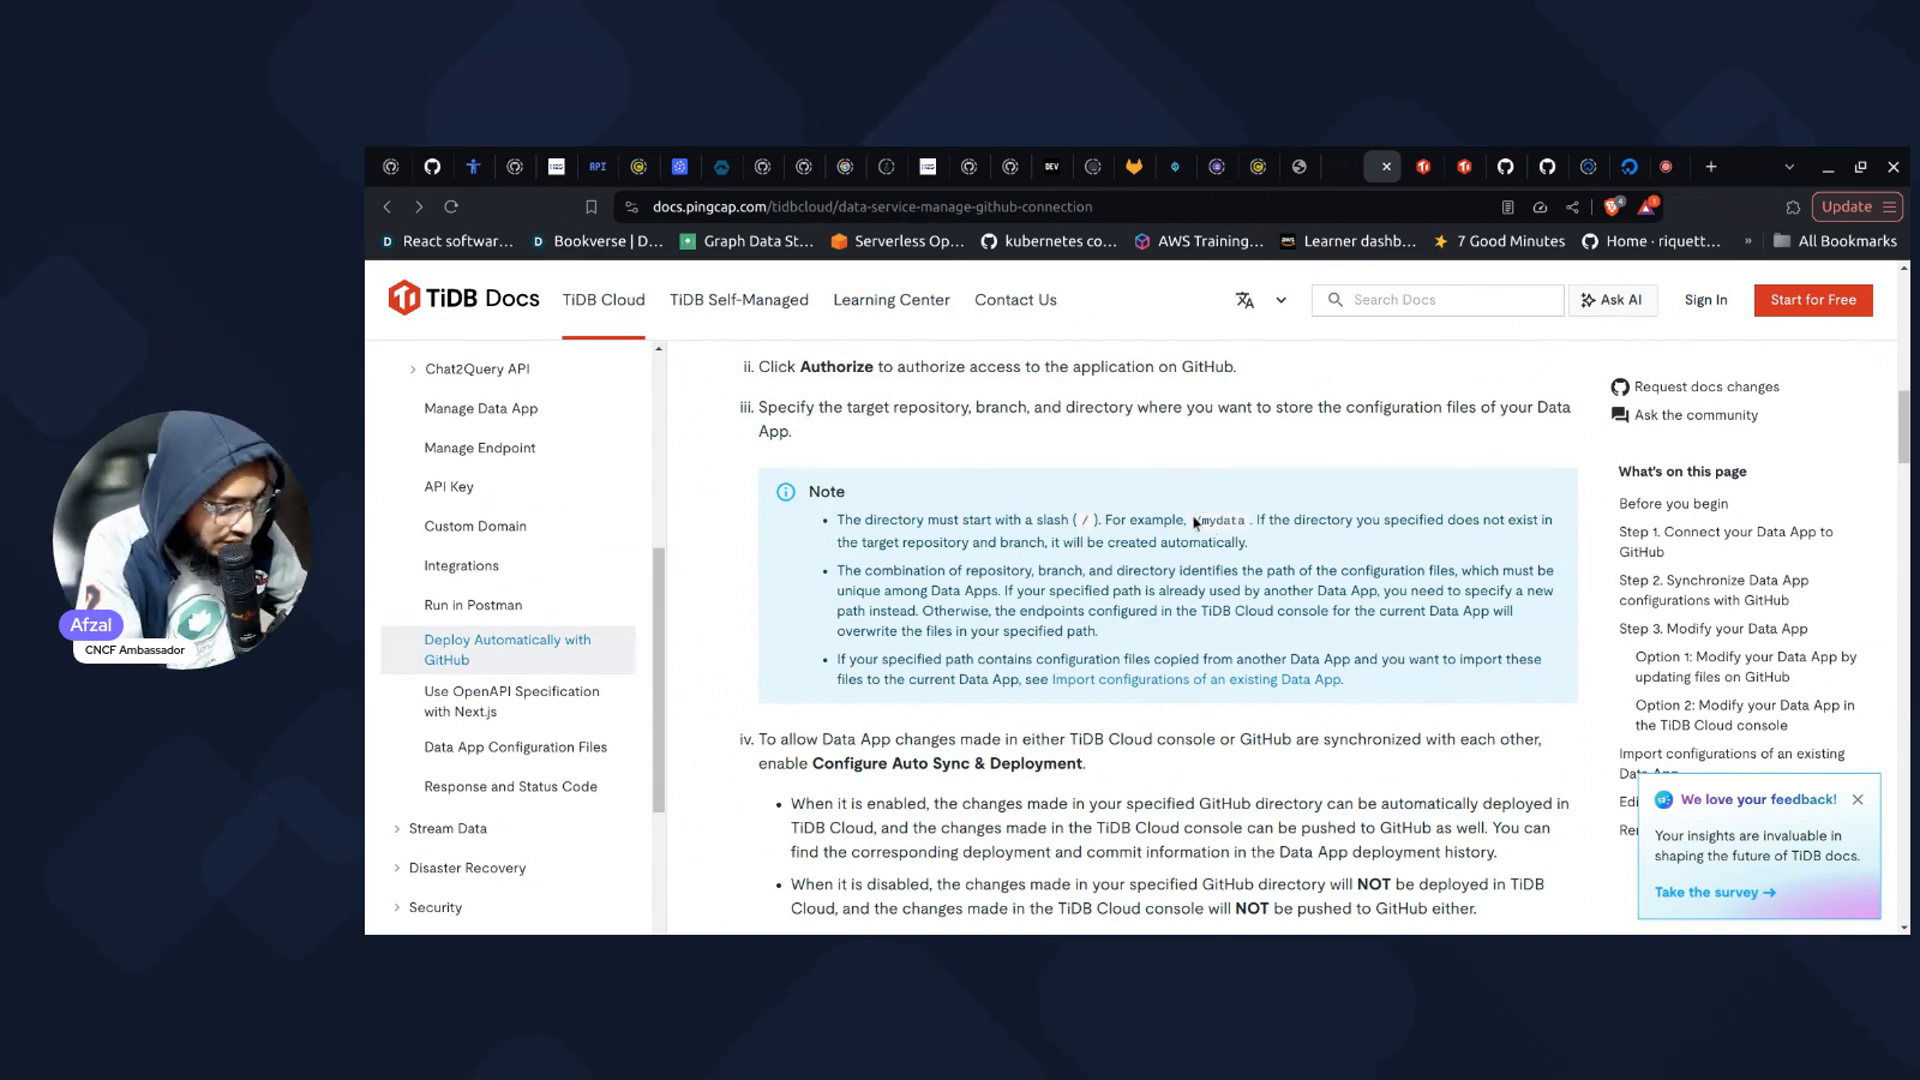
drag(1195, 521, 1541, 520)
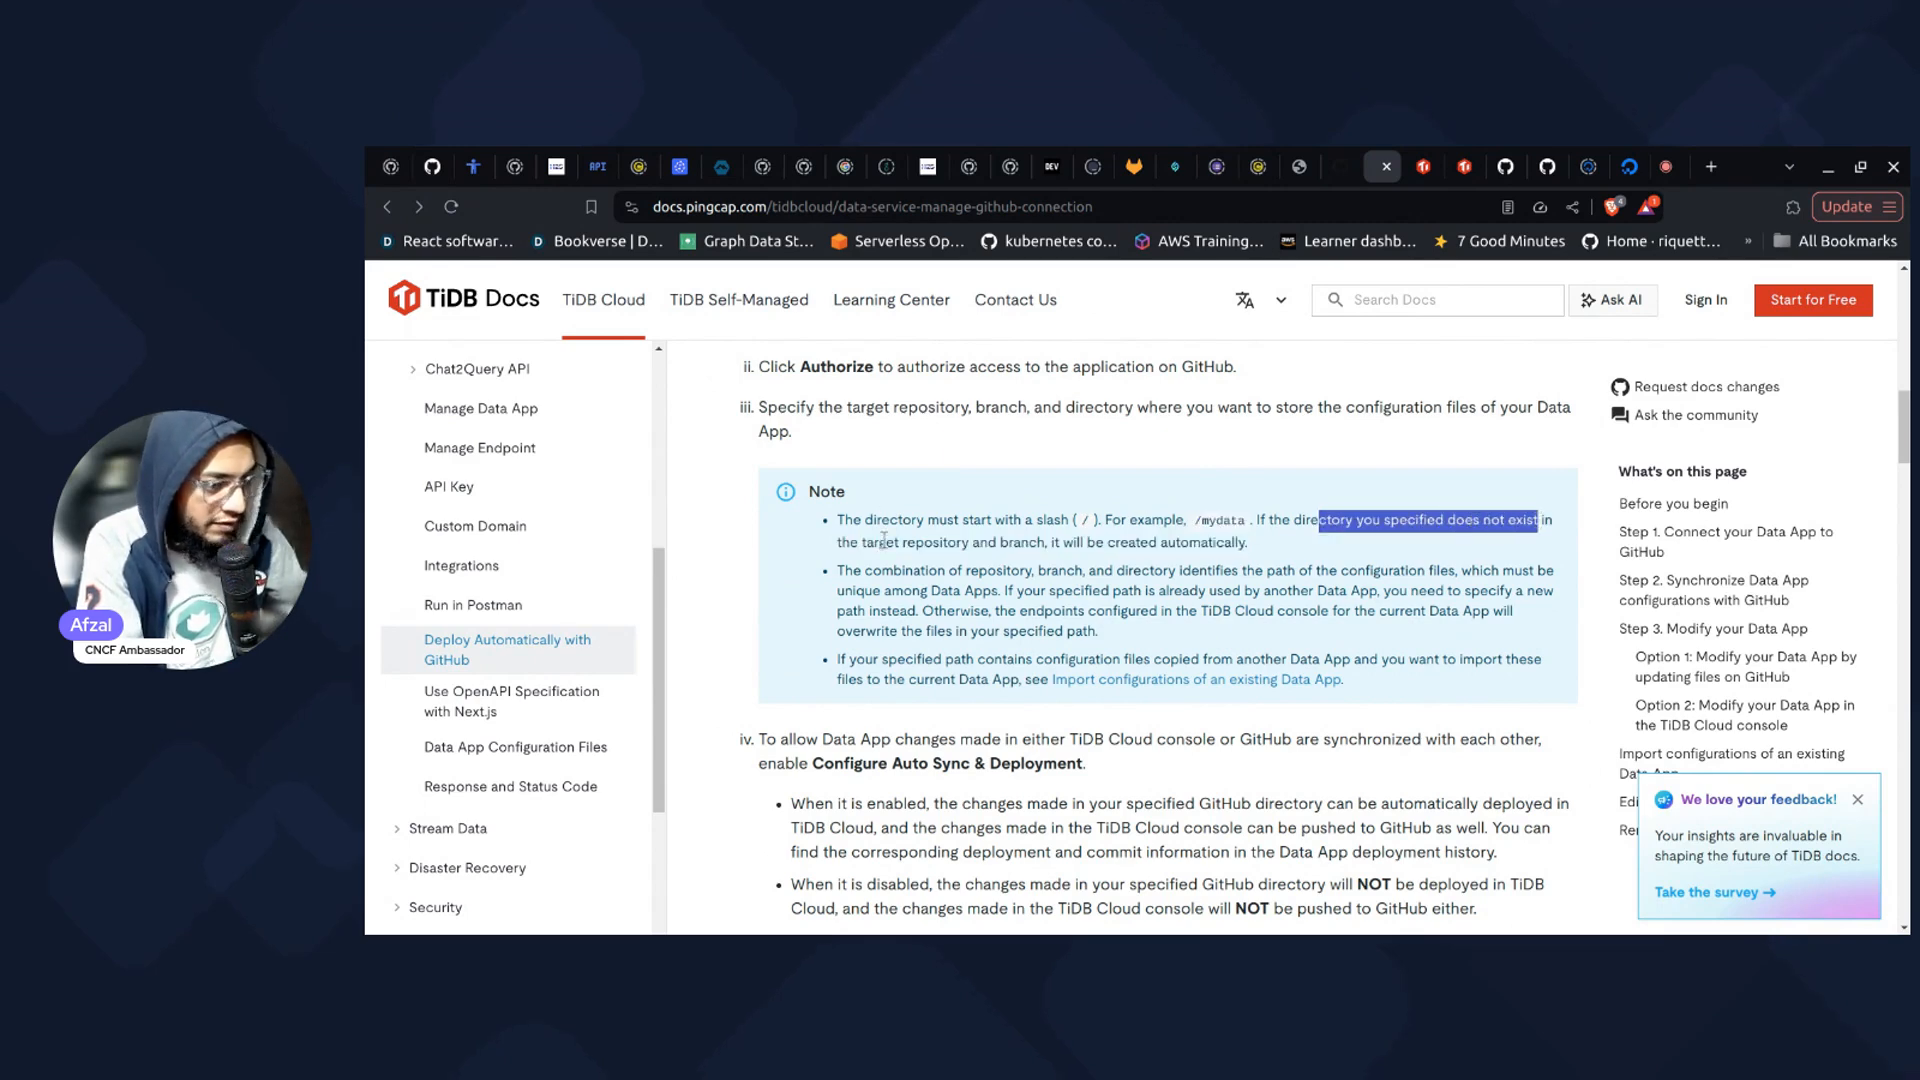
drag(895, 542, 997, 543)
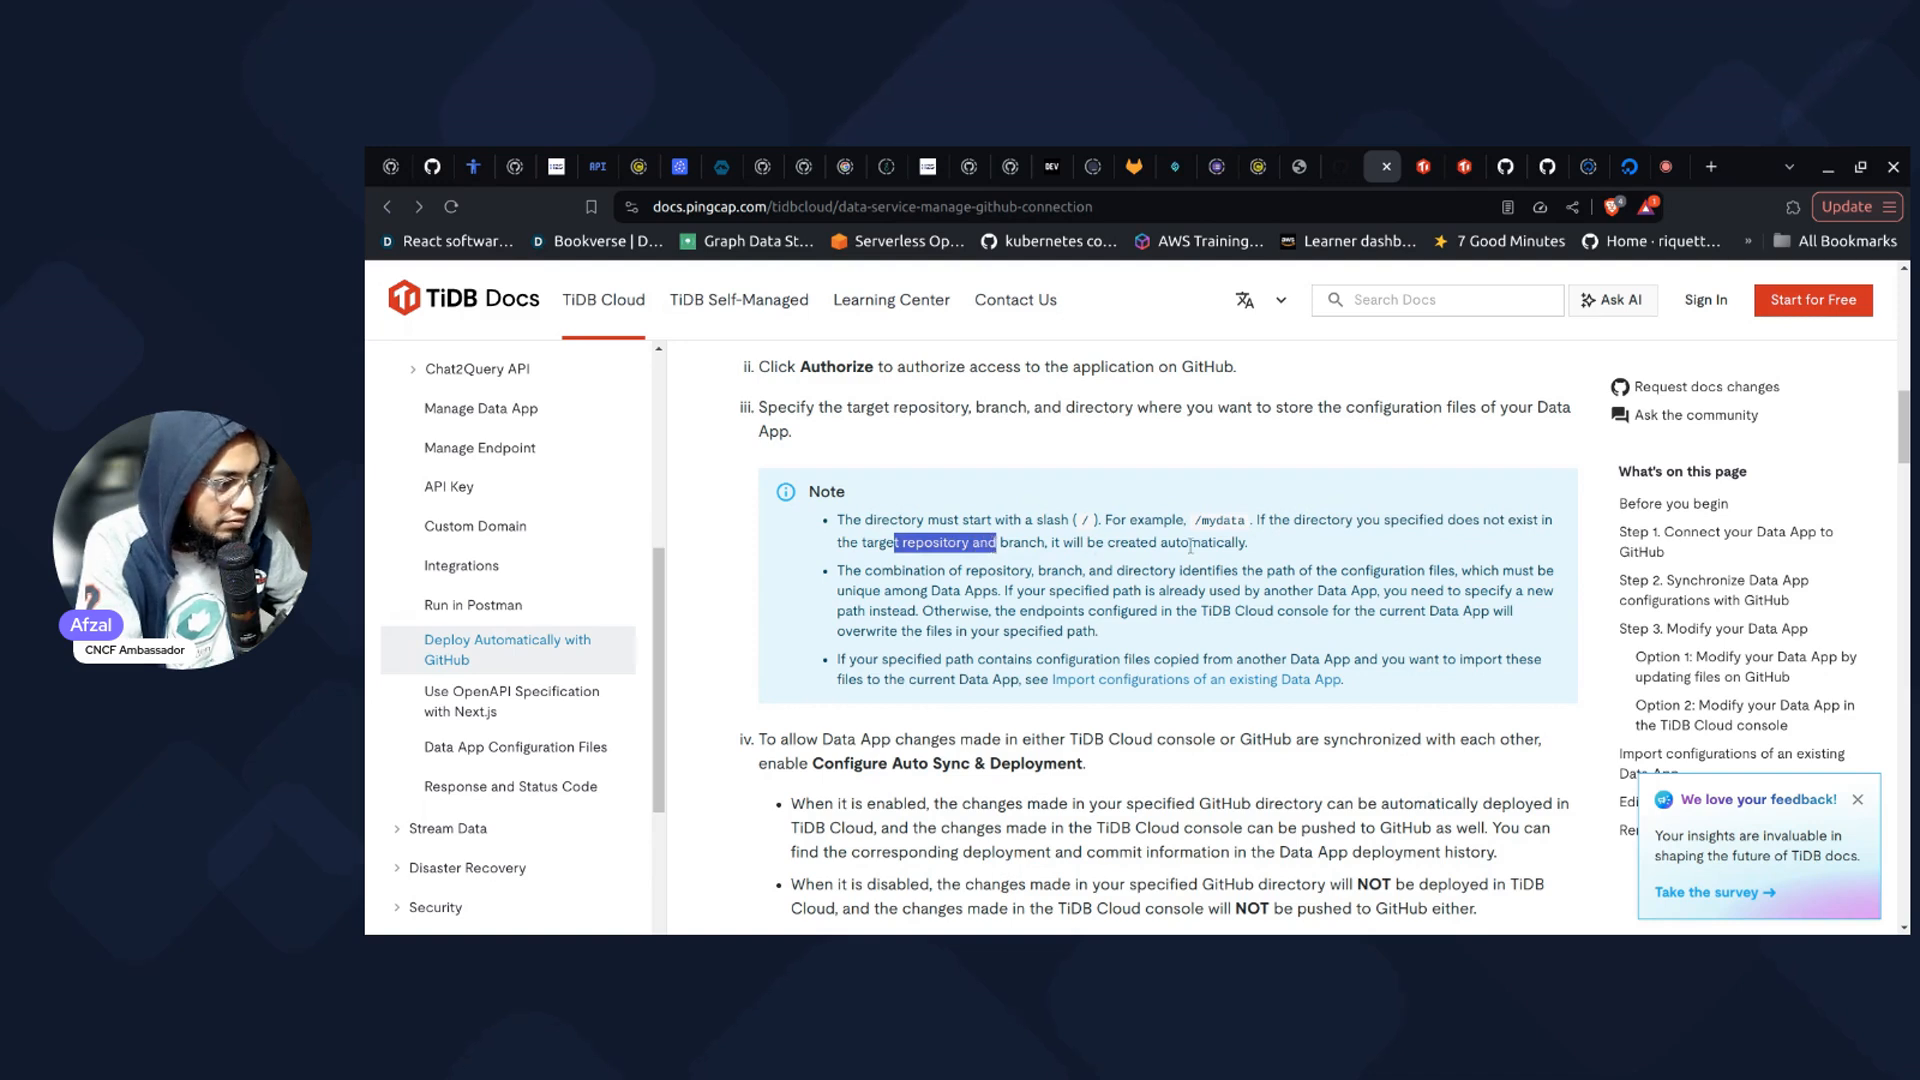
drag(1456, 520, 1541, 520)
drag(1078, 543, 1277, 550)
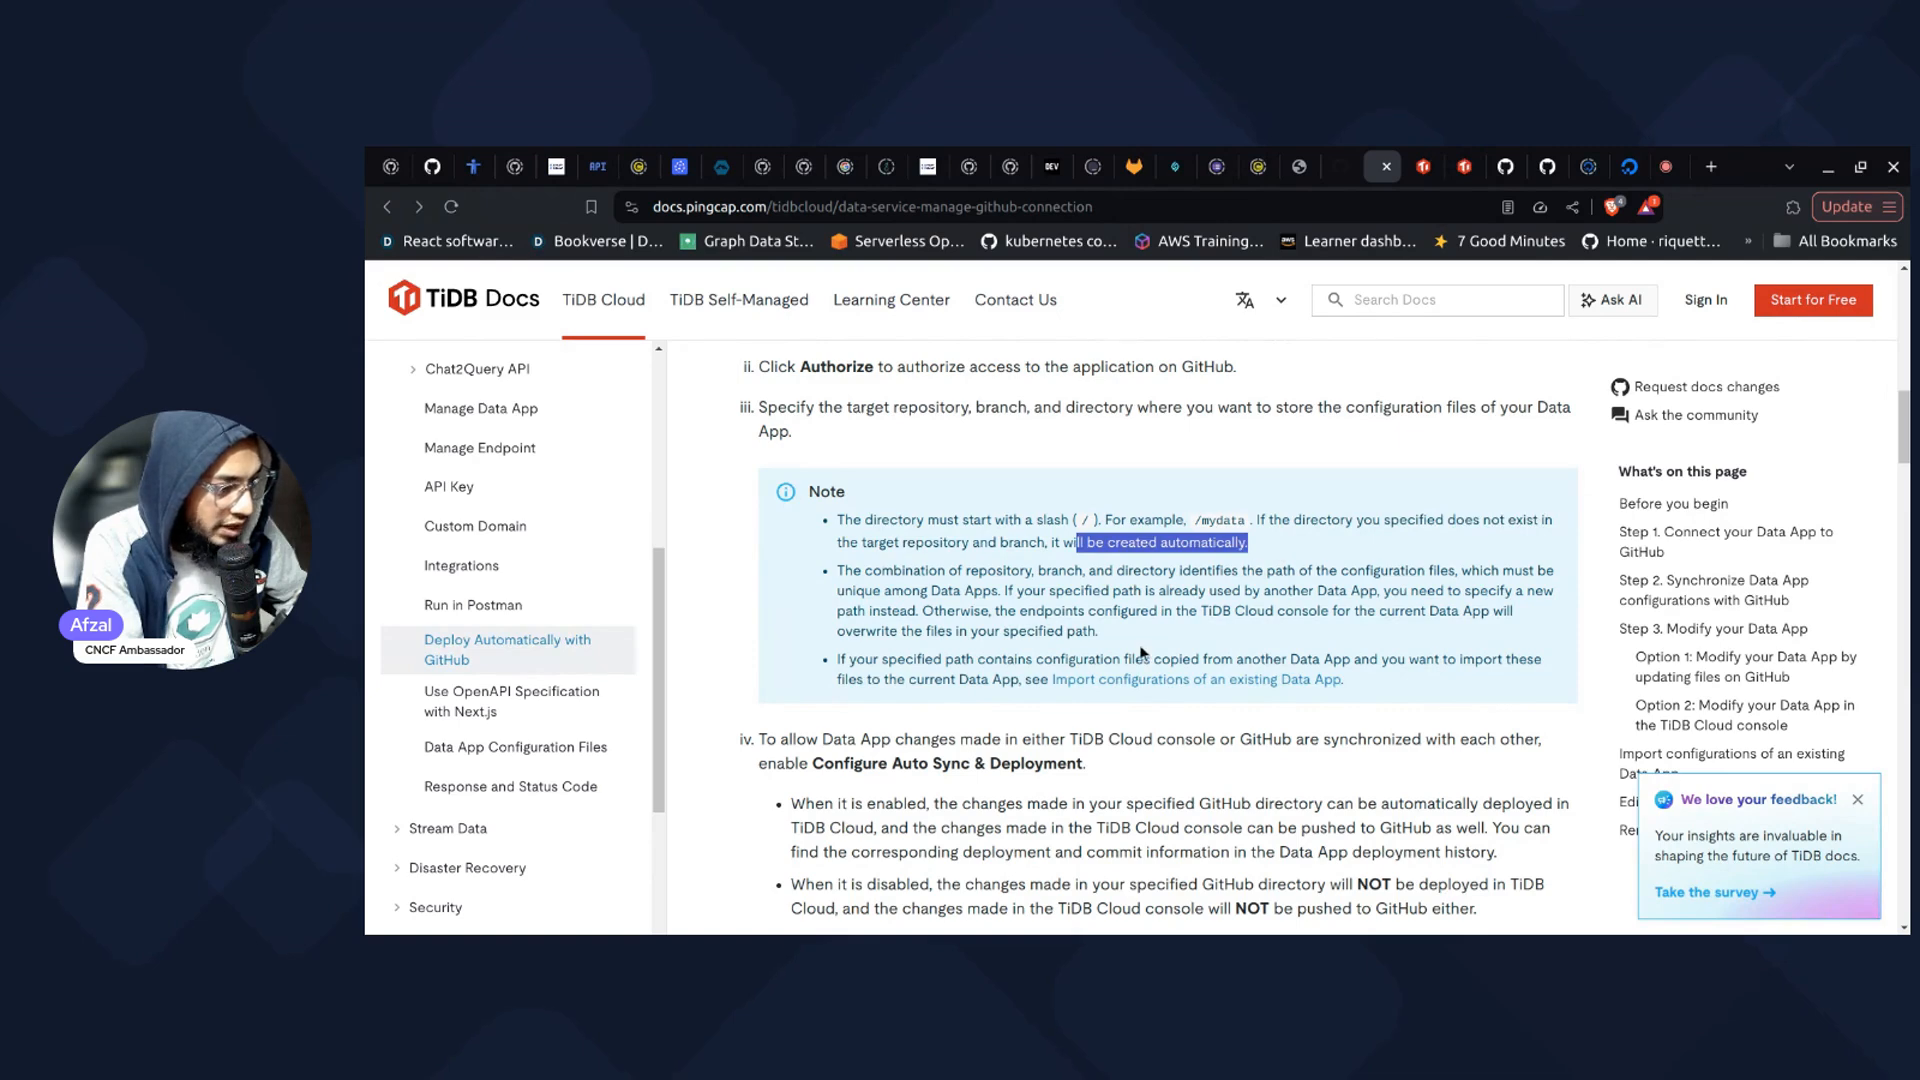
scroll(1142, 652, down, 3)
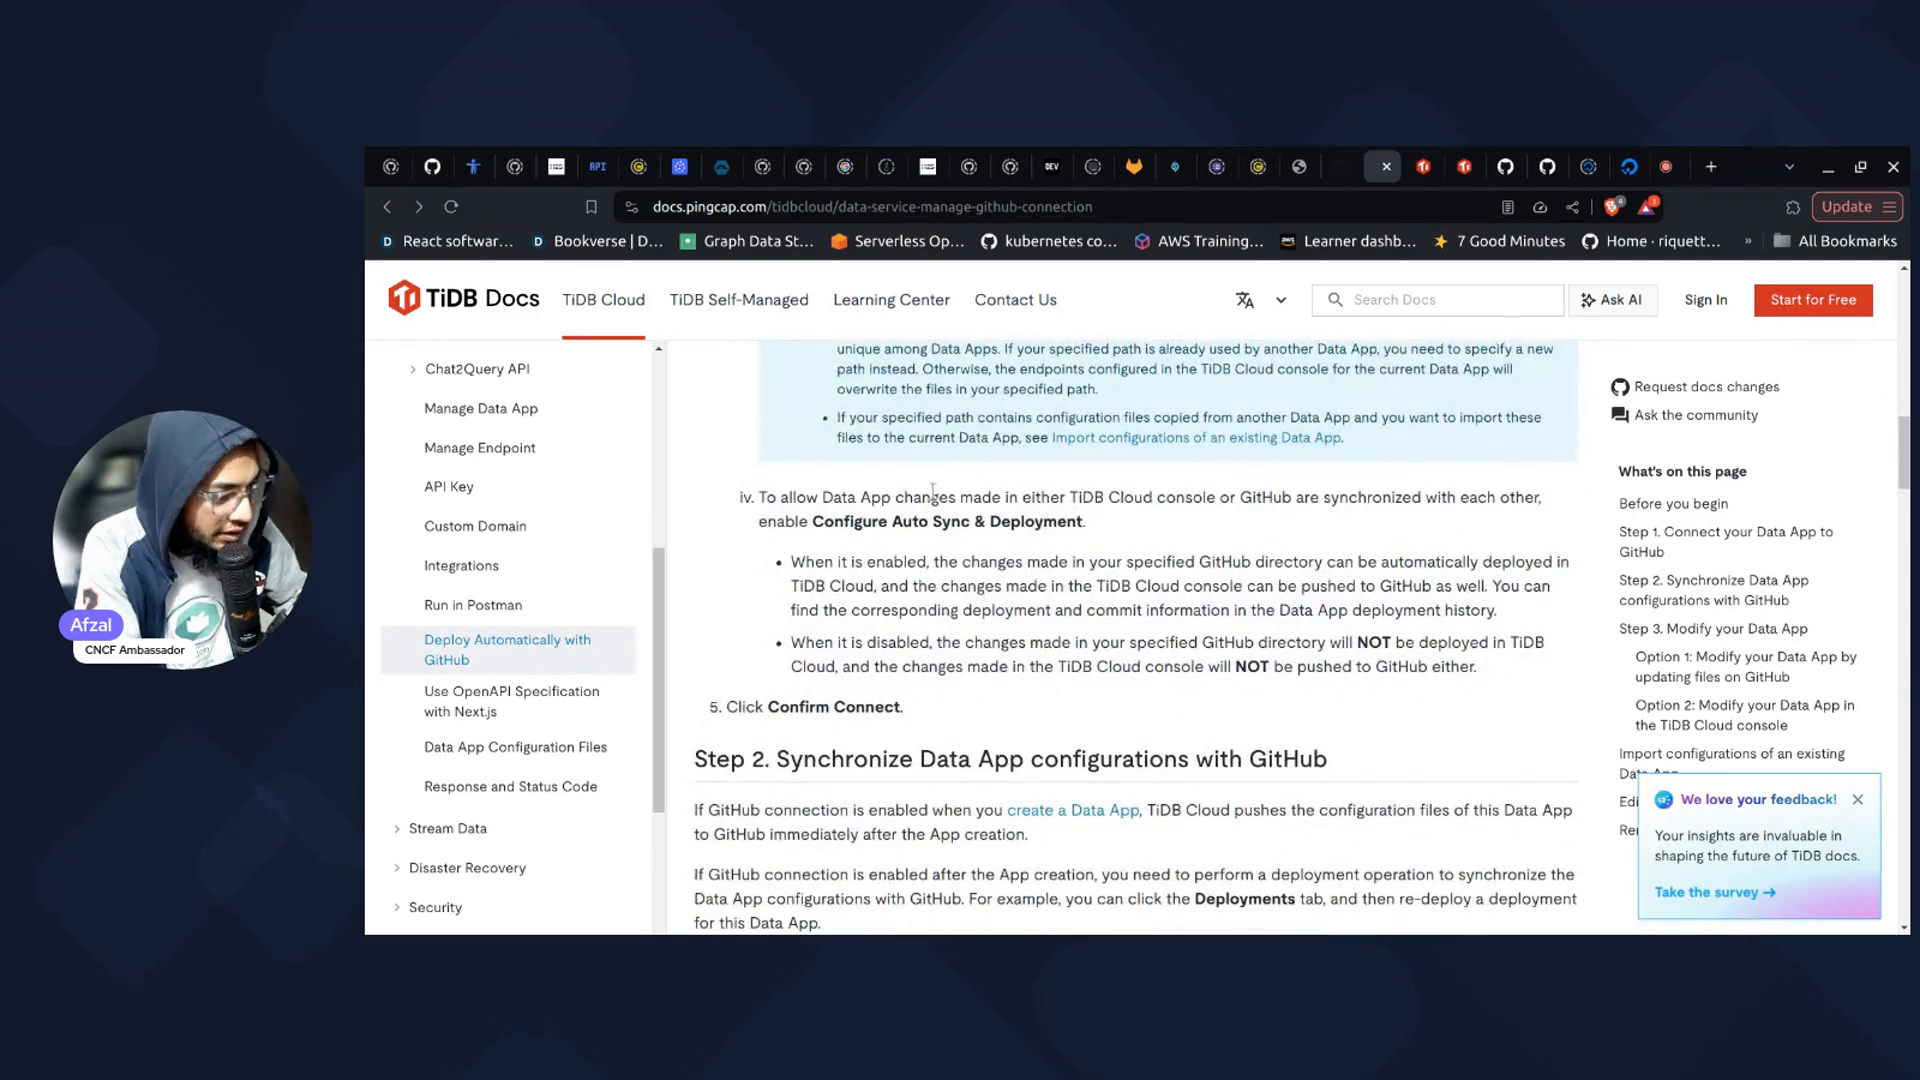
drag(857, 500, 1487, 514)
click(950, 544)
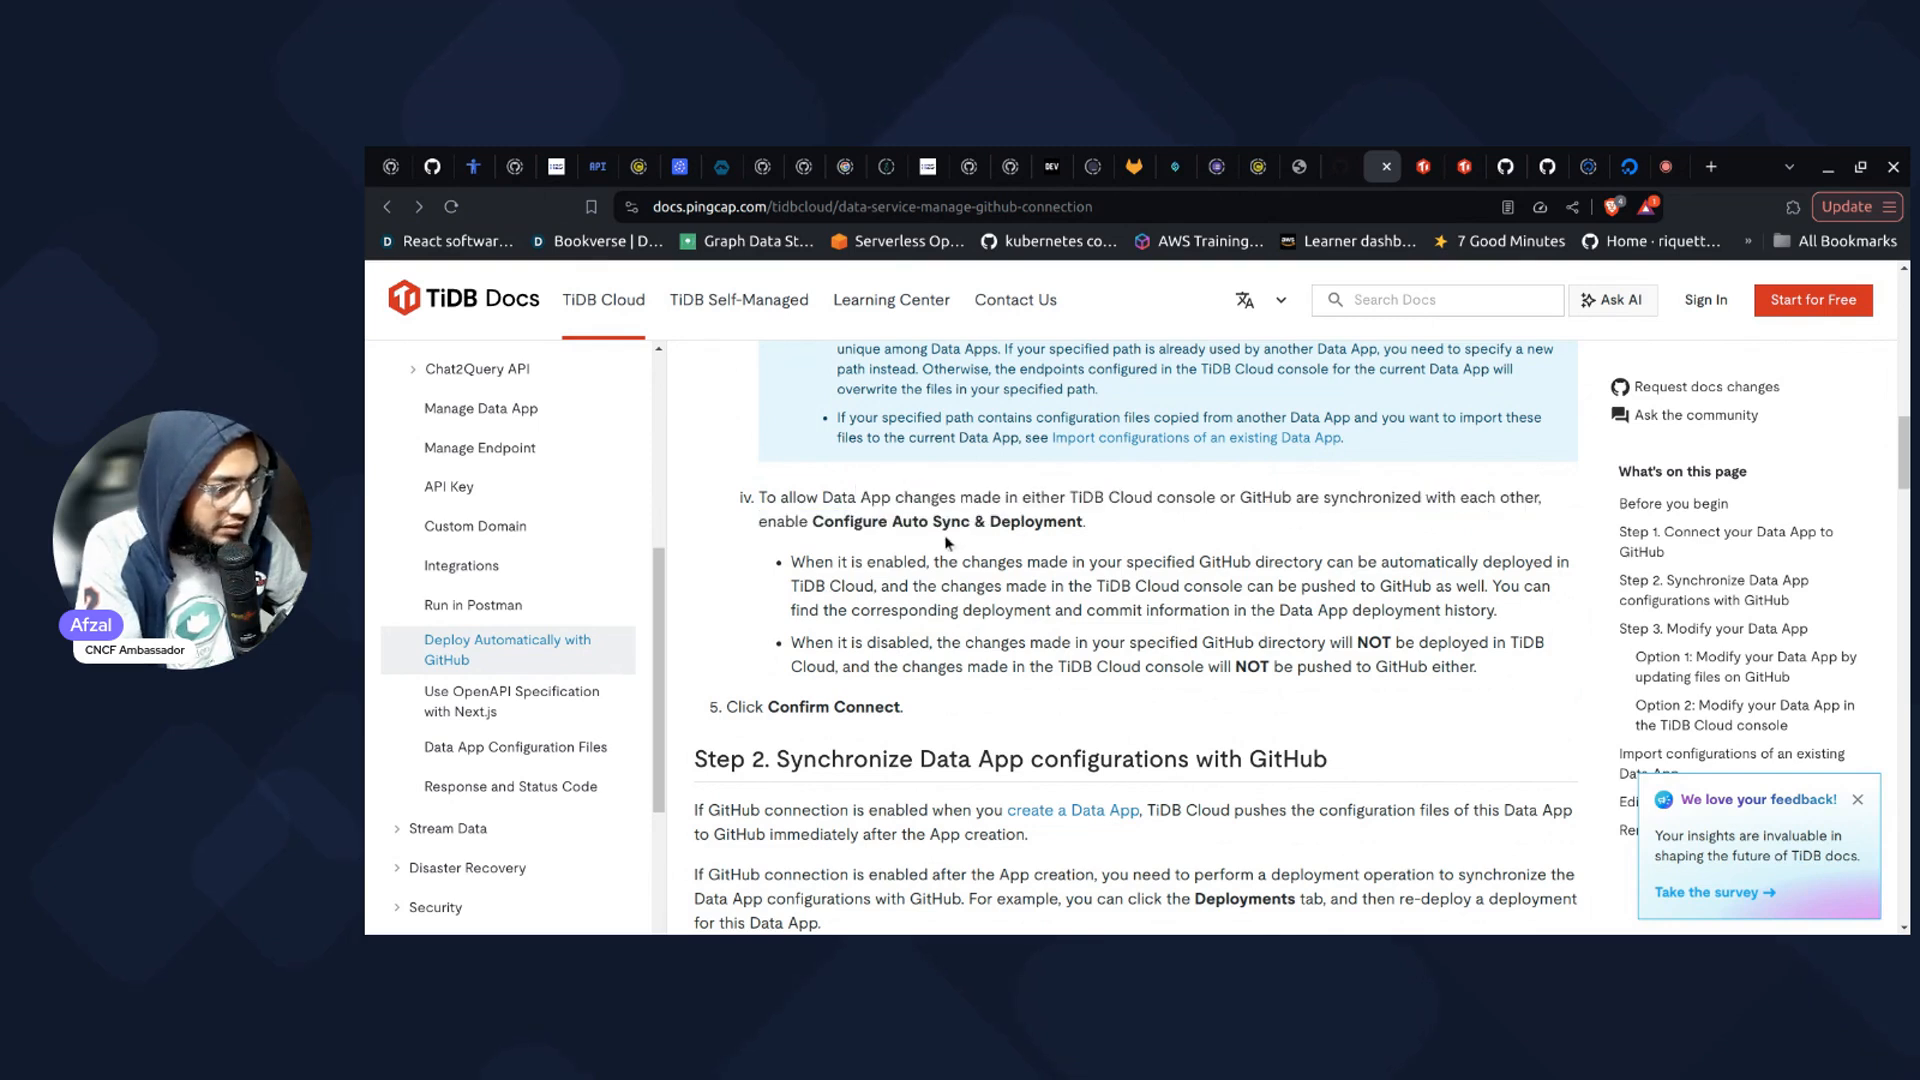
drag(843, 523, 1077, 521)
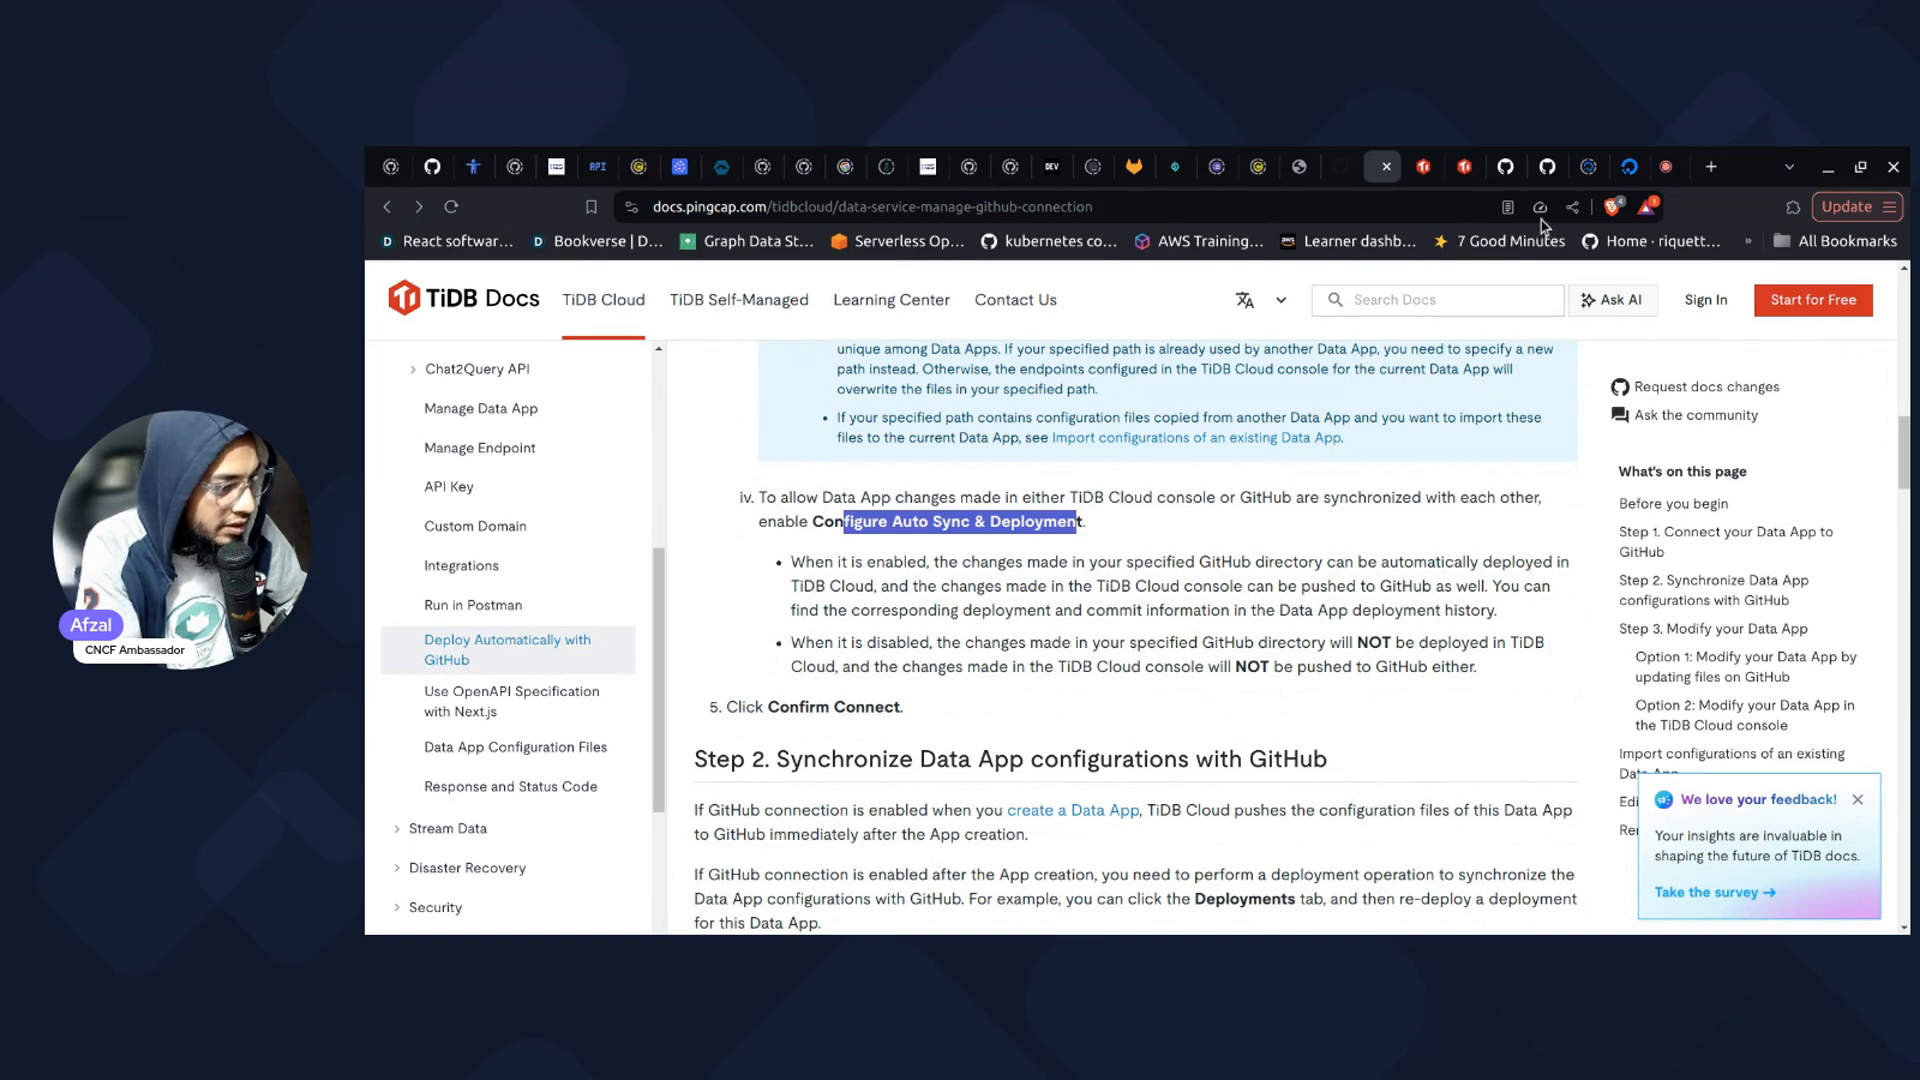
click(1466, 167)
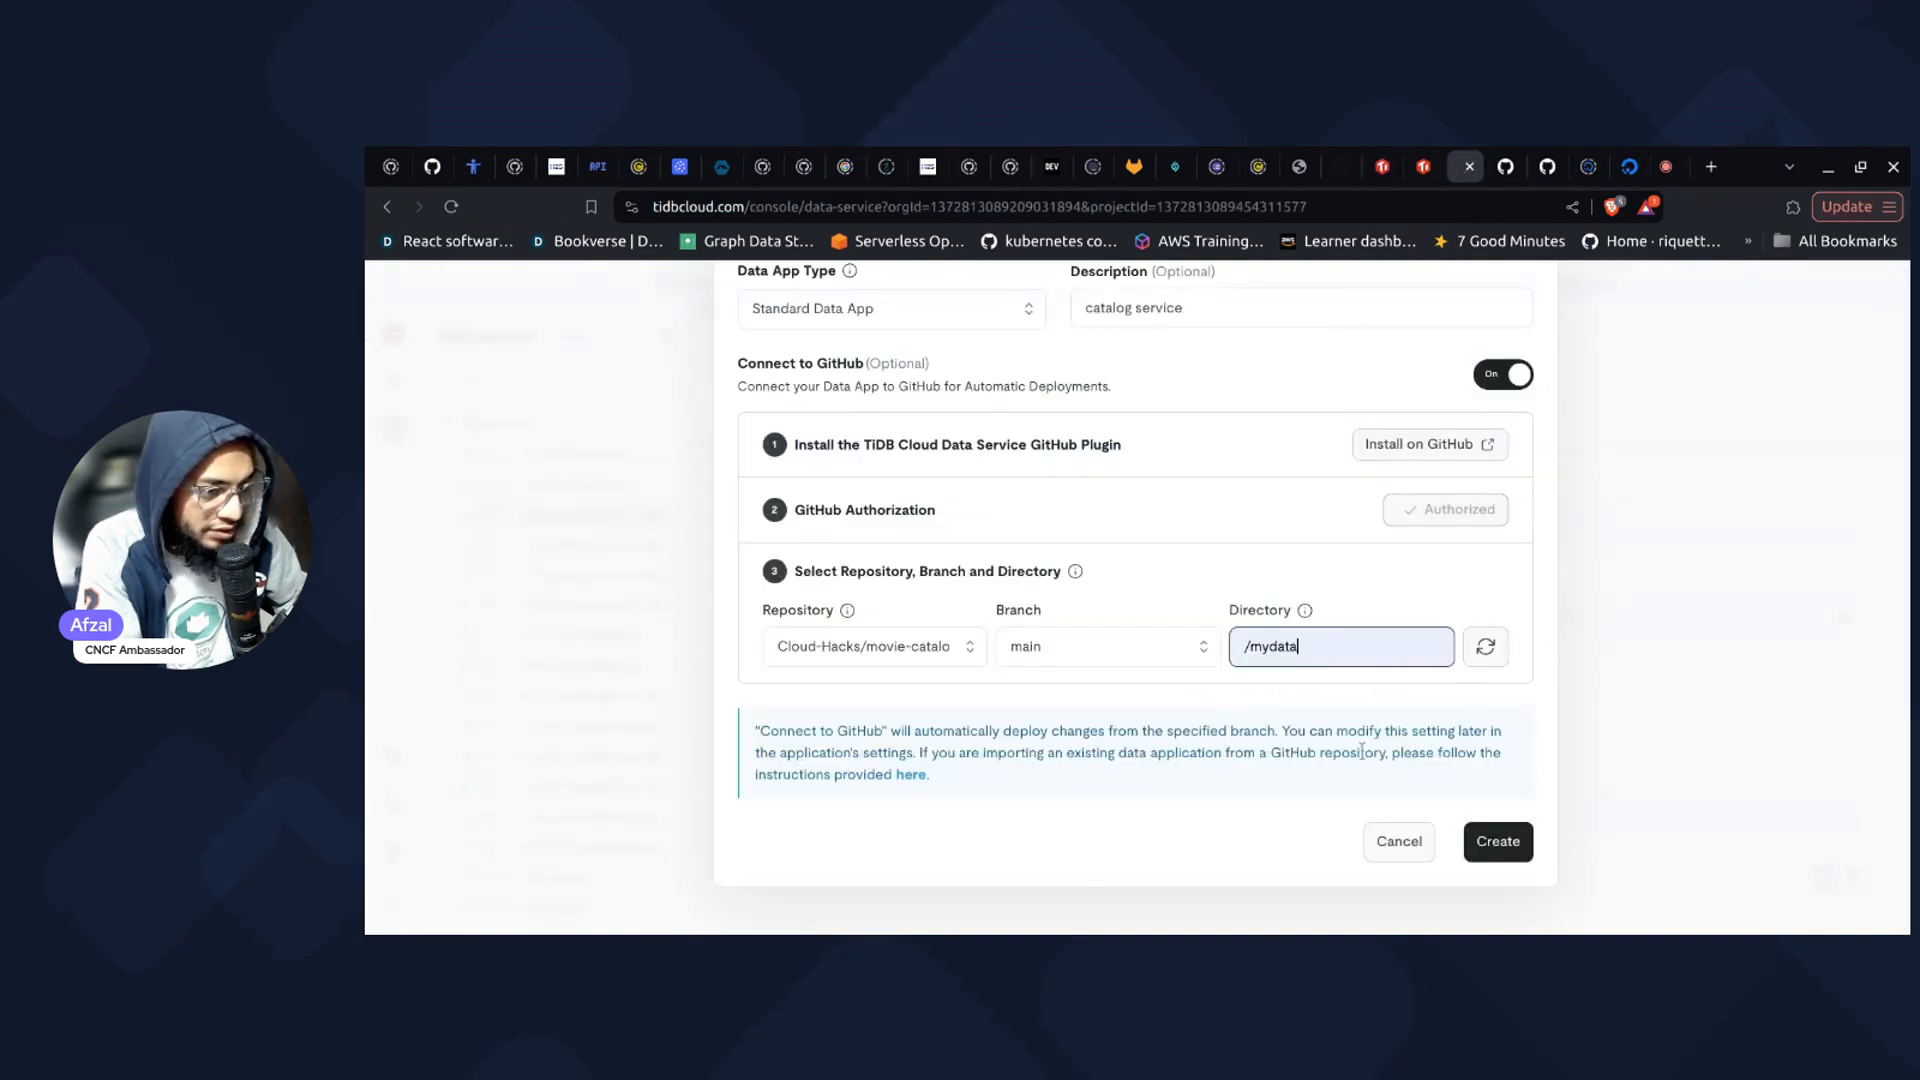
Step: Create the movie-catalogue Data App linked to Cloud-Hacks/movie-catalogue, branch main, directory /mydata
scroll(1221, 788, up, 3)
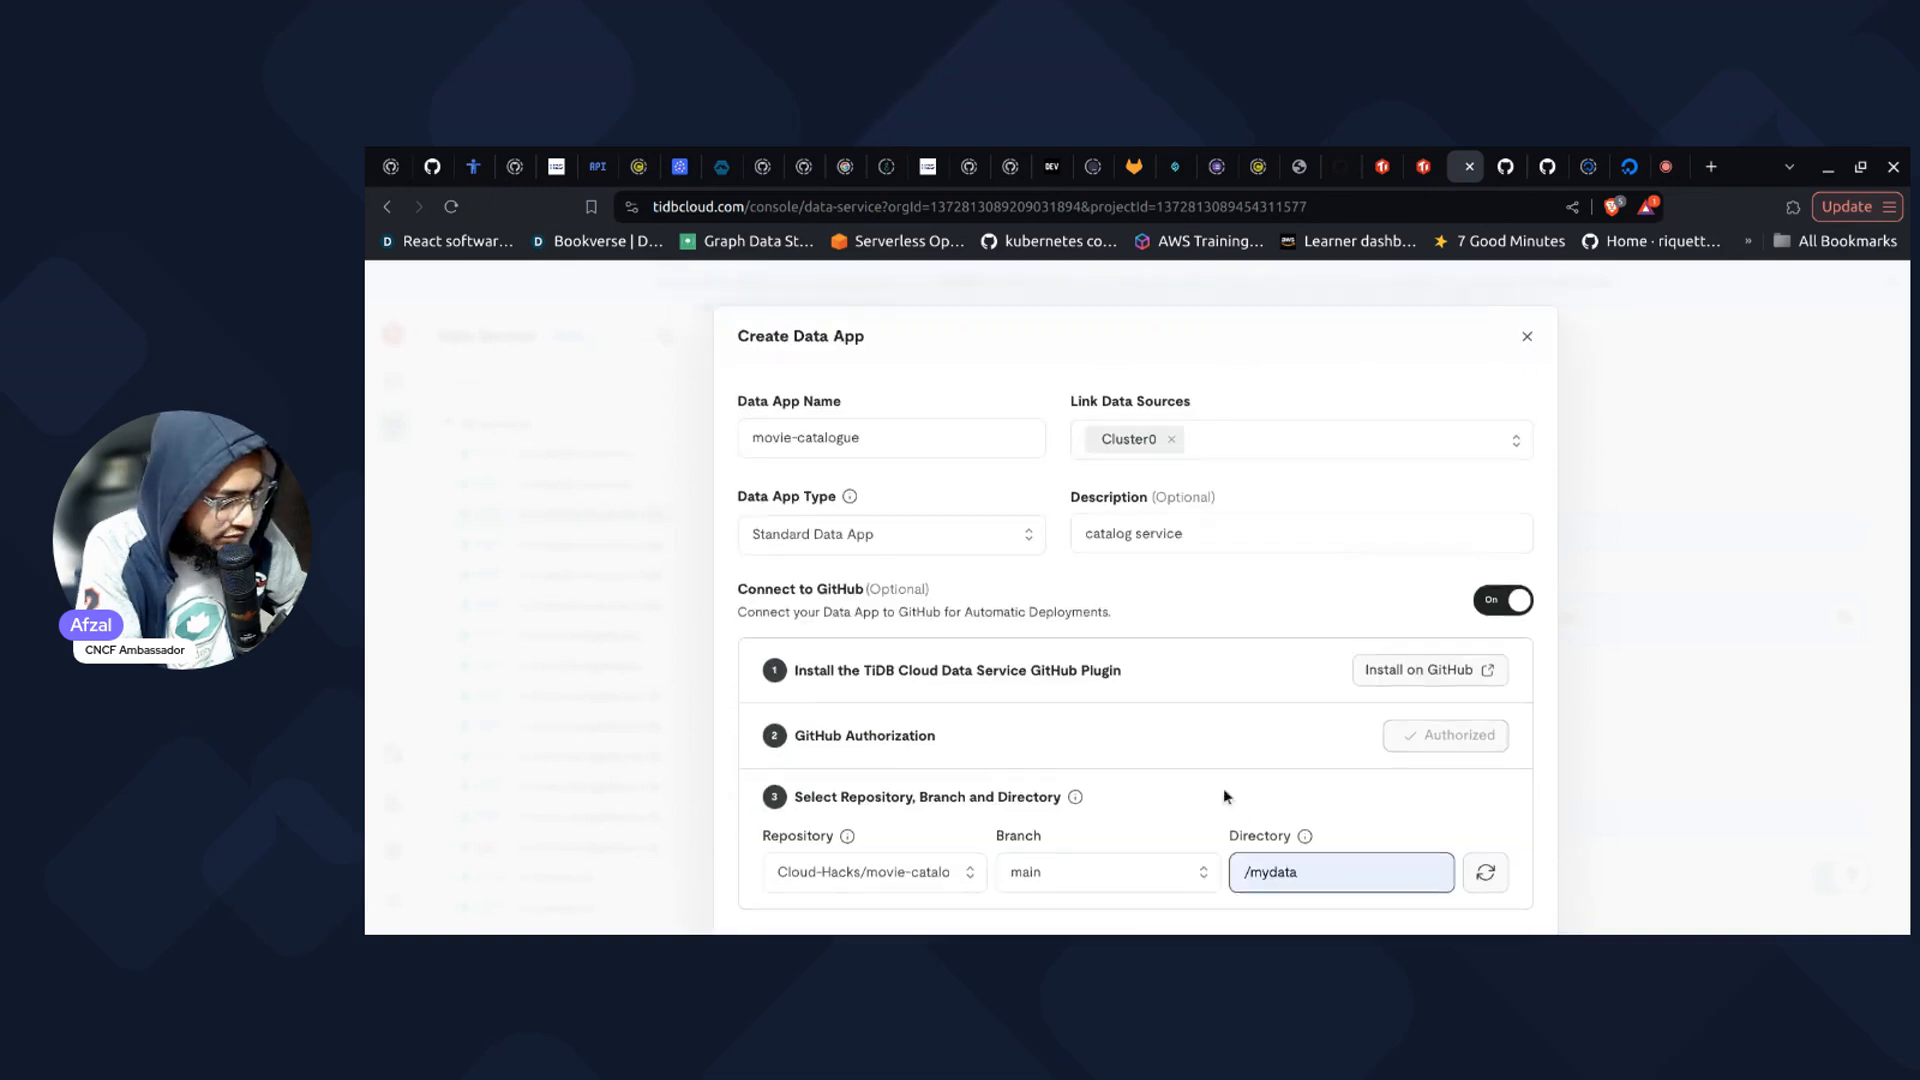
scroll(1221, 682, down, 3)
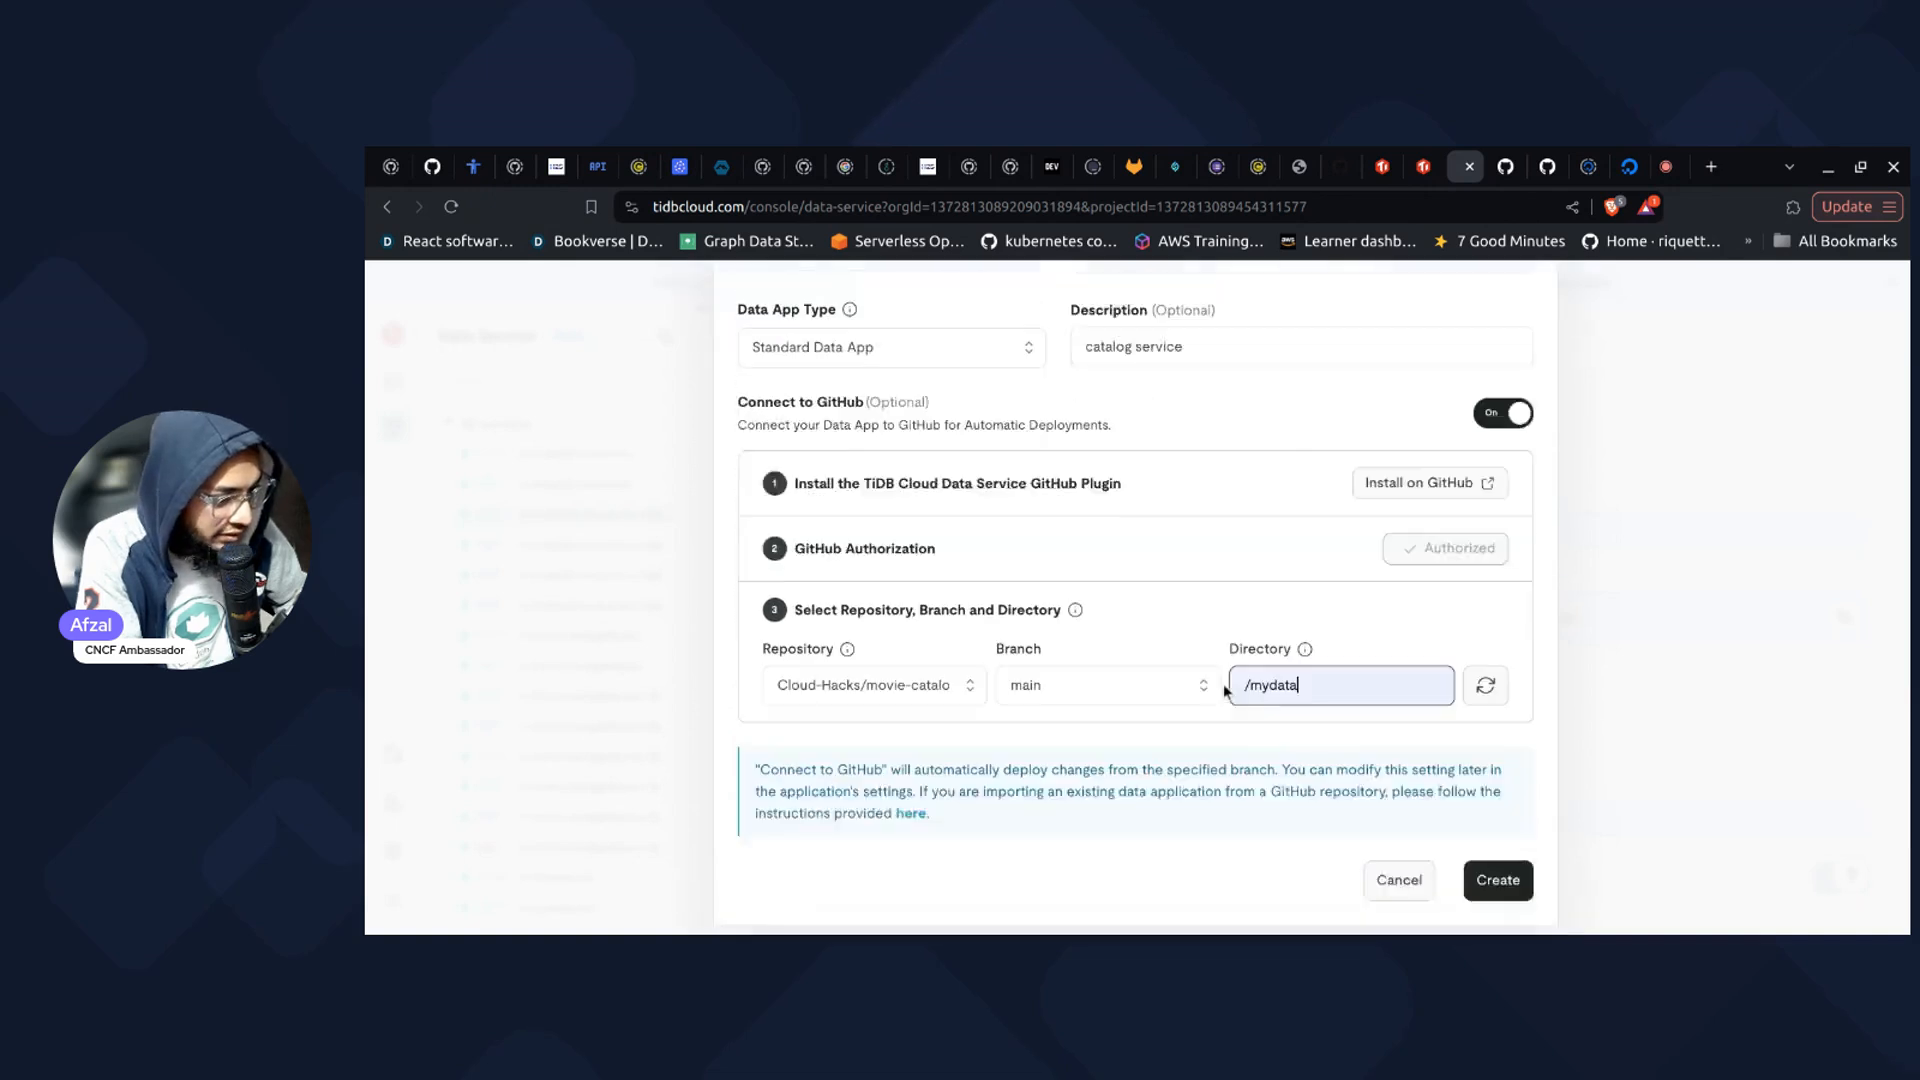
click(1510, 847)
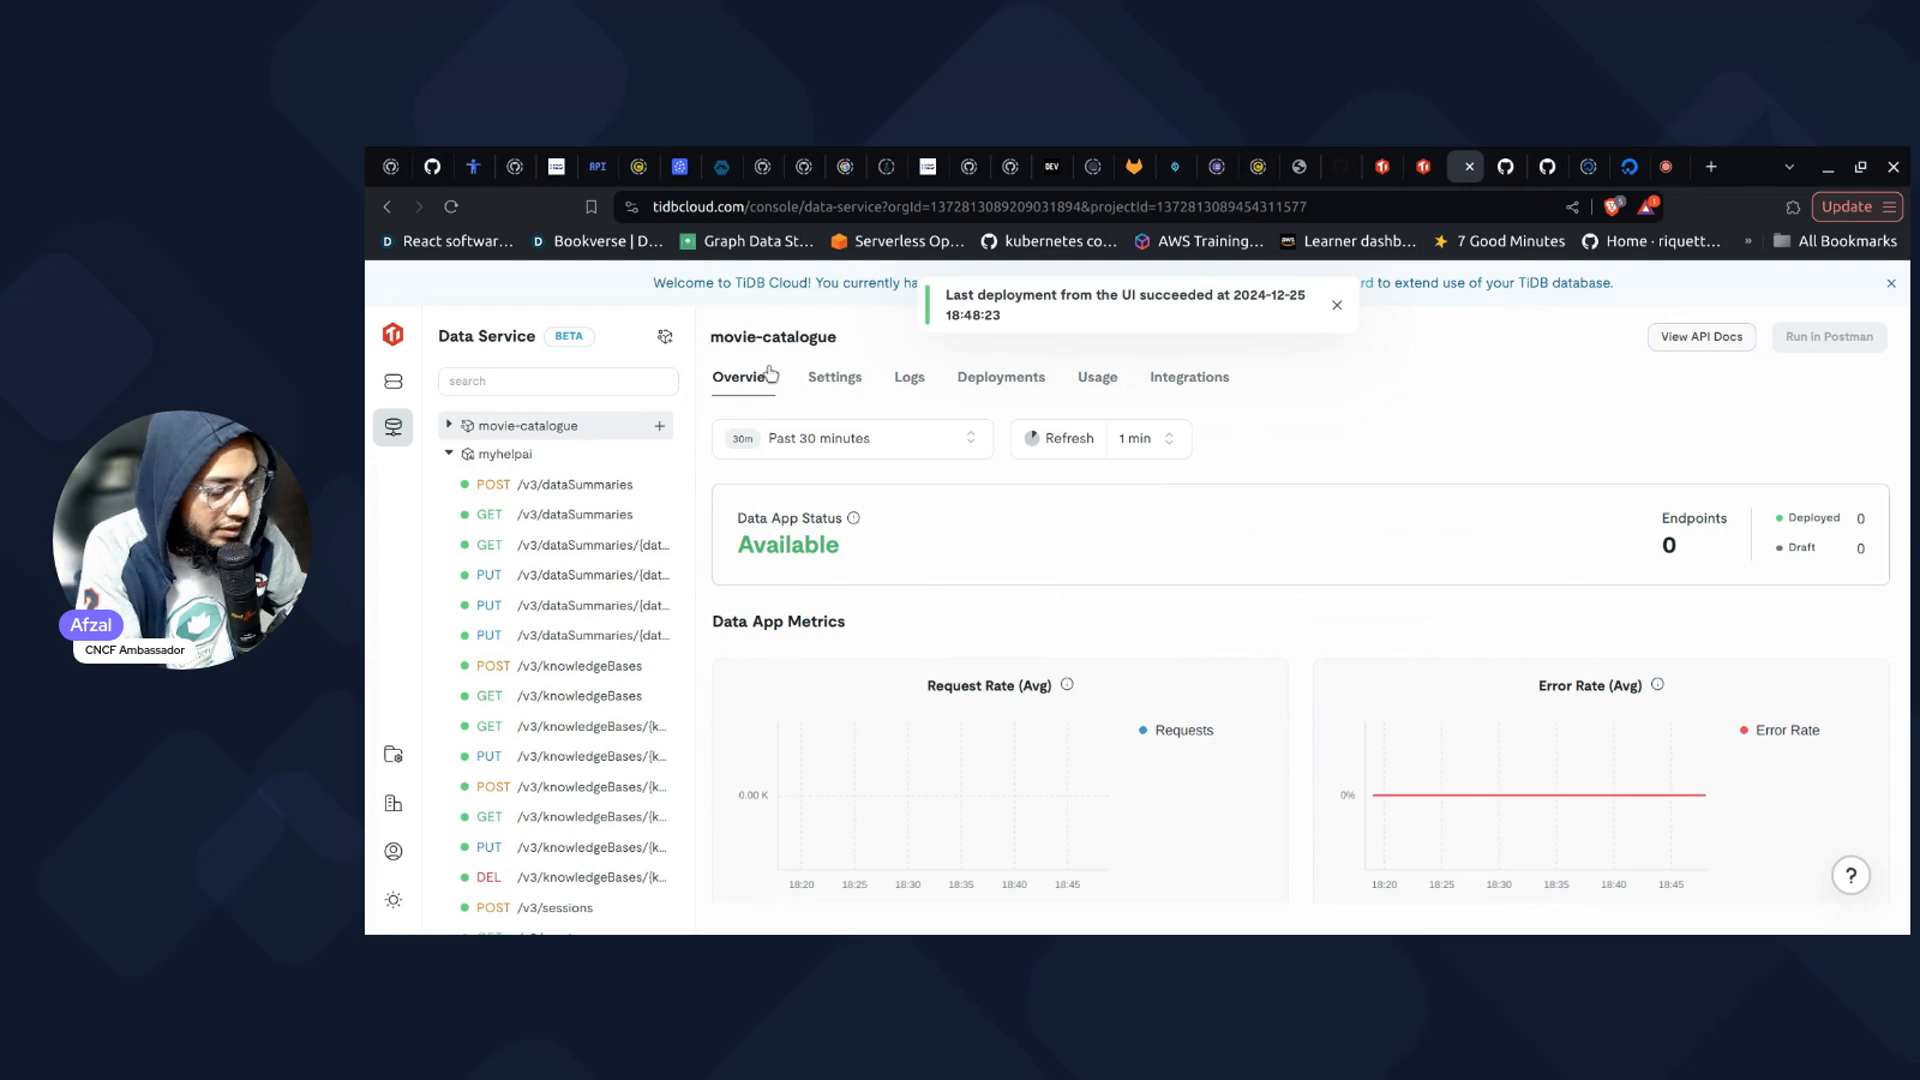
Step: Review movie-catalogue's Settings: GitHub link to main and /mydata, deployment config, and linked Cluster0
click(835, 382)
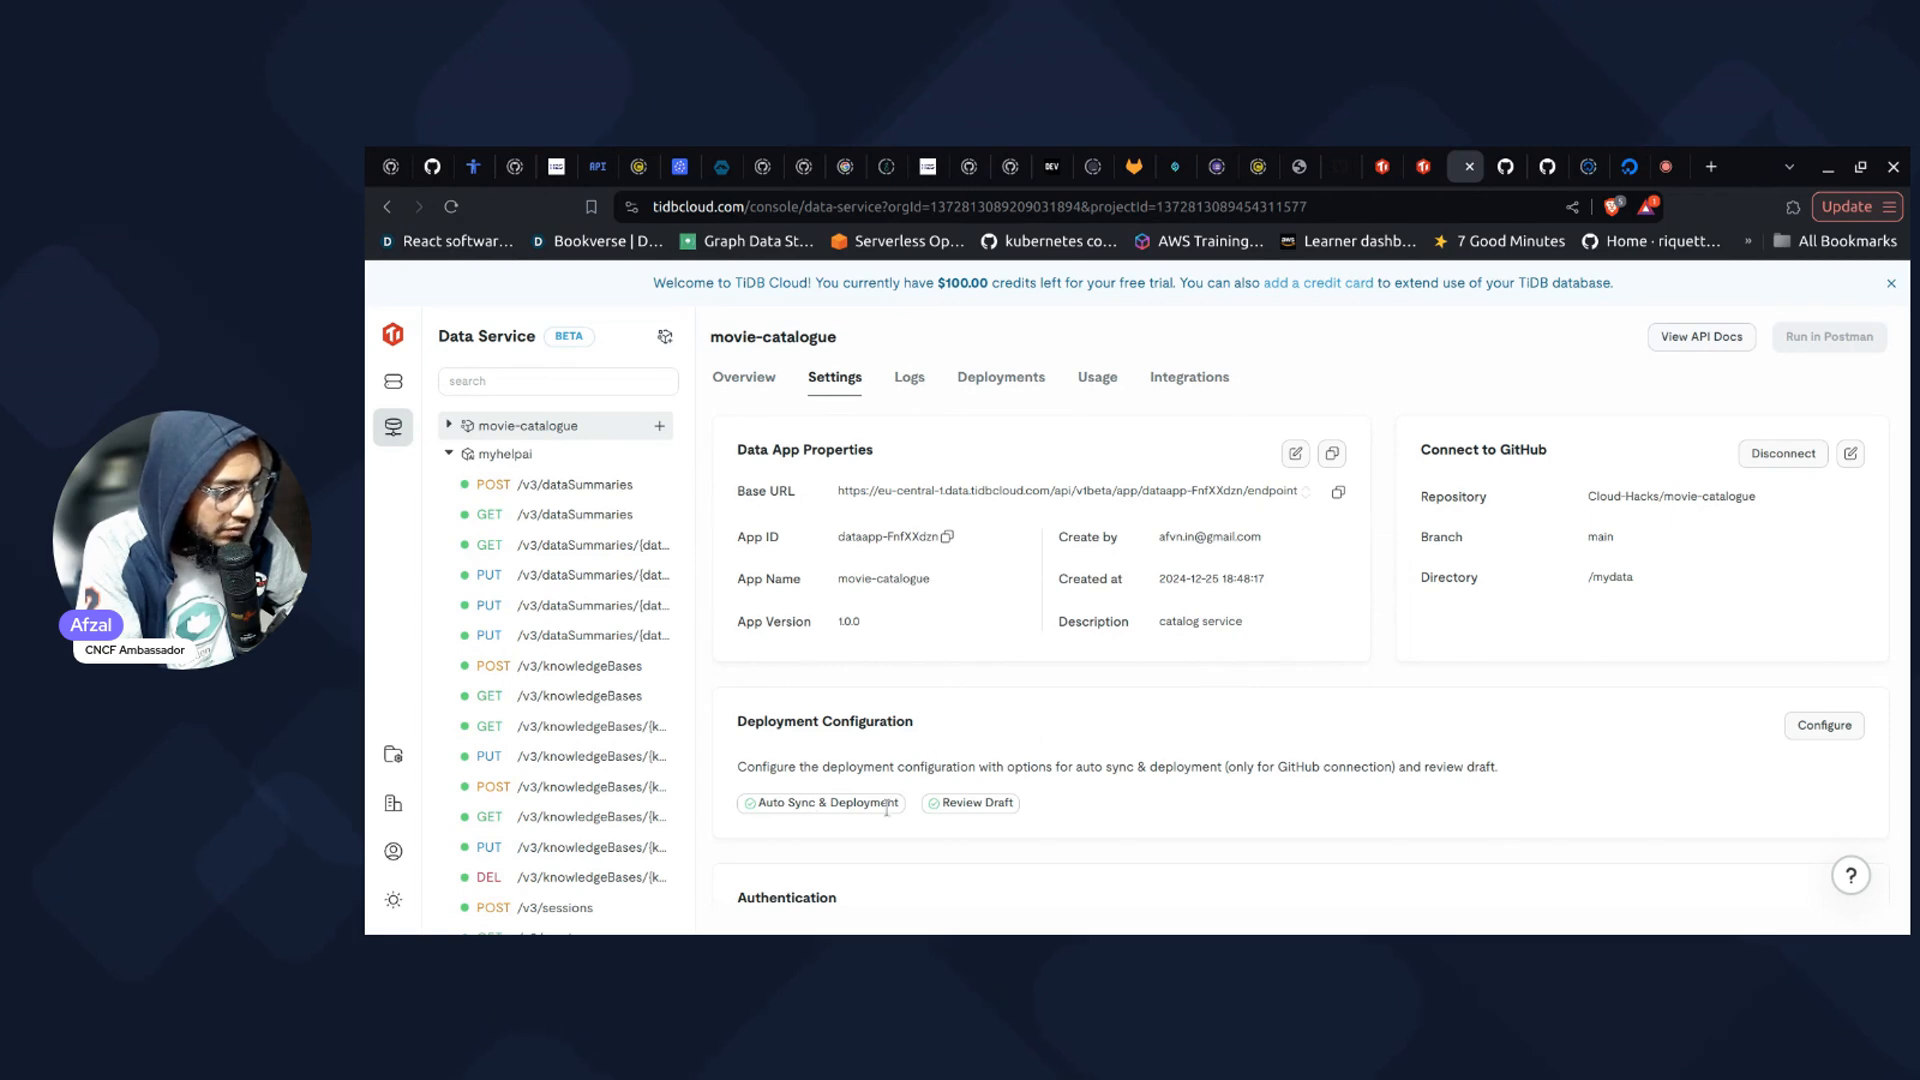
scroll(1626, 728, down, 3)
scroll(874, 642, up, 1)
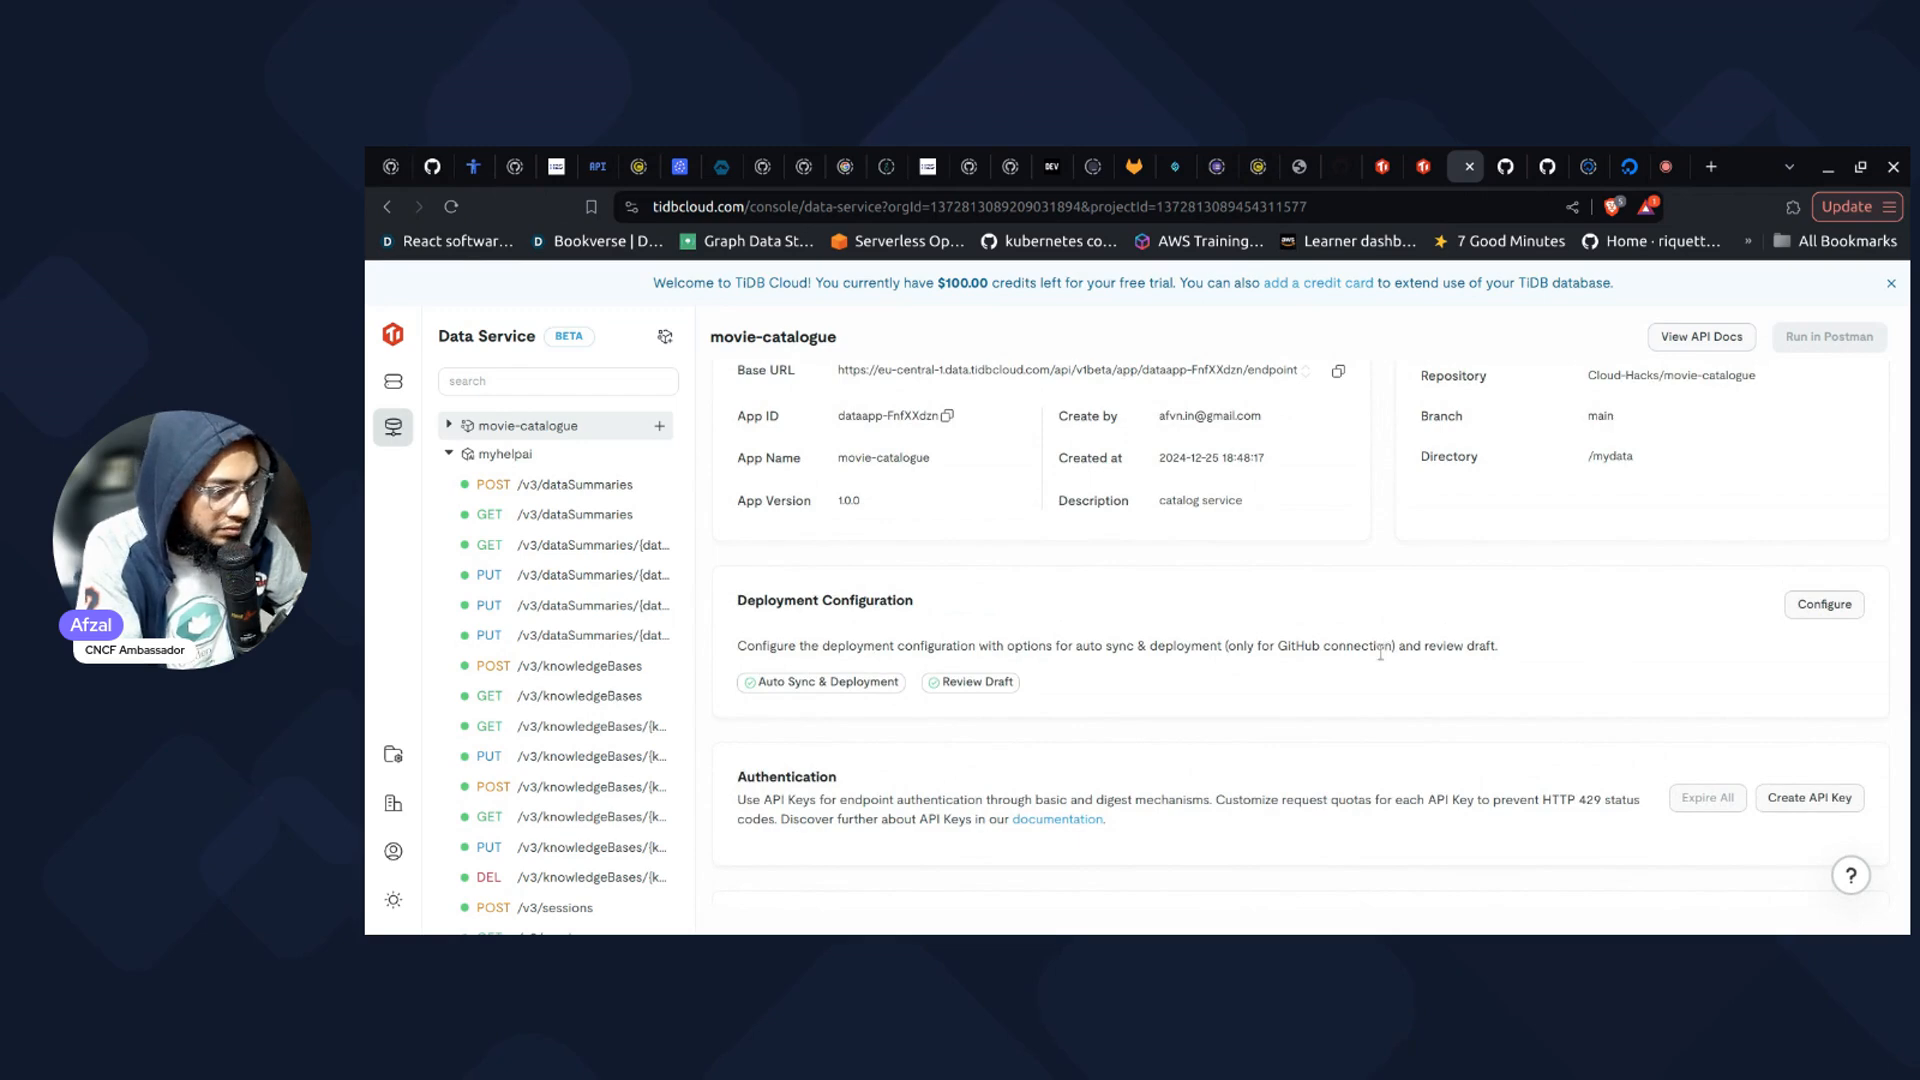
scroll(975, 688, down, 3)
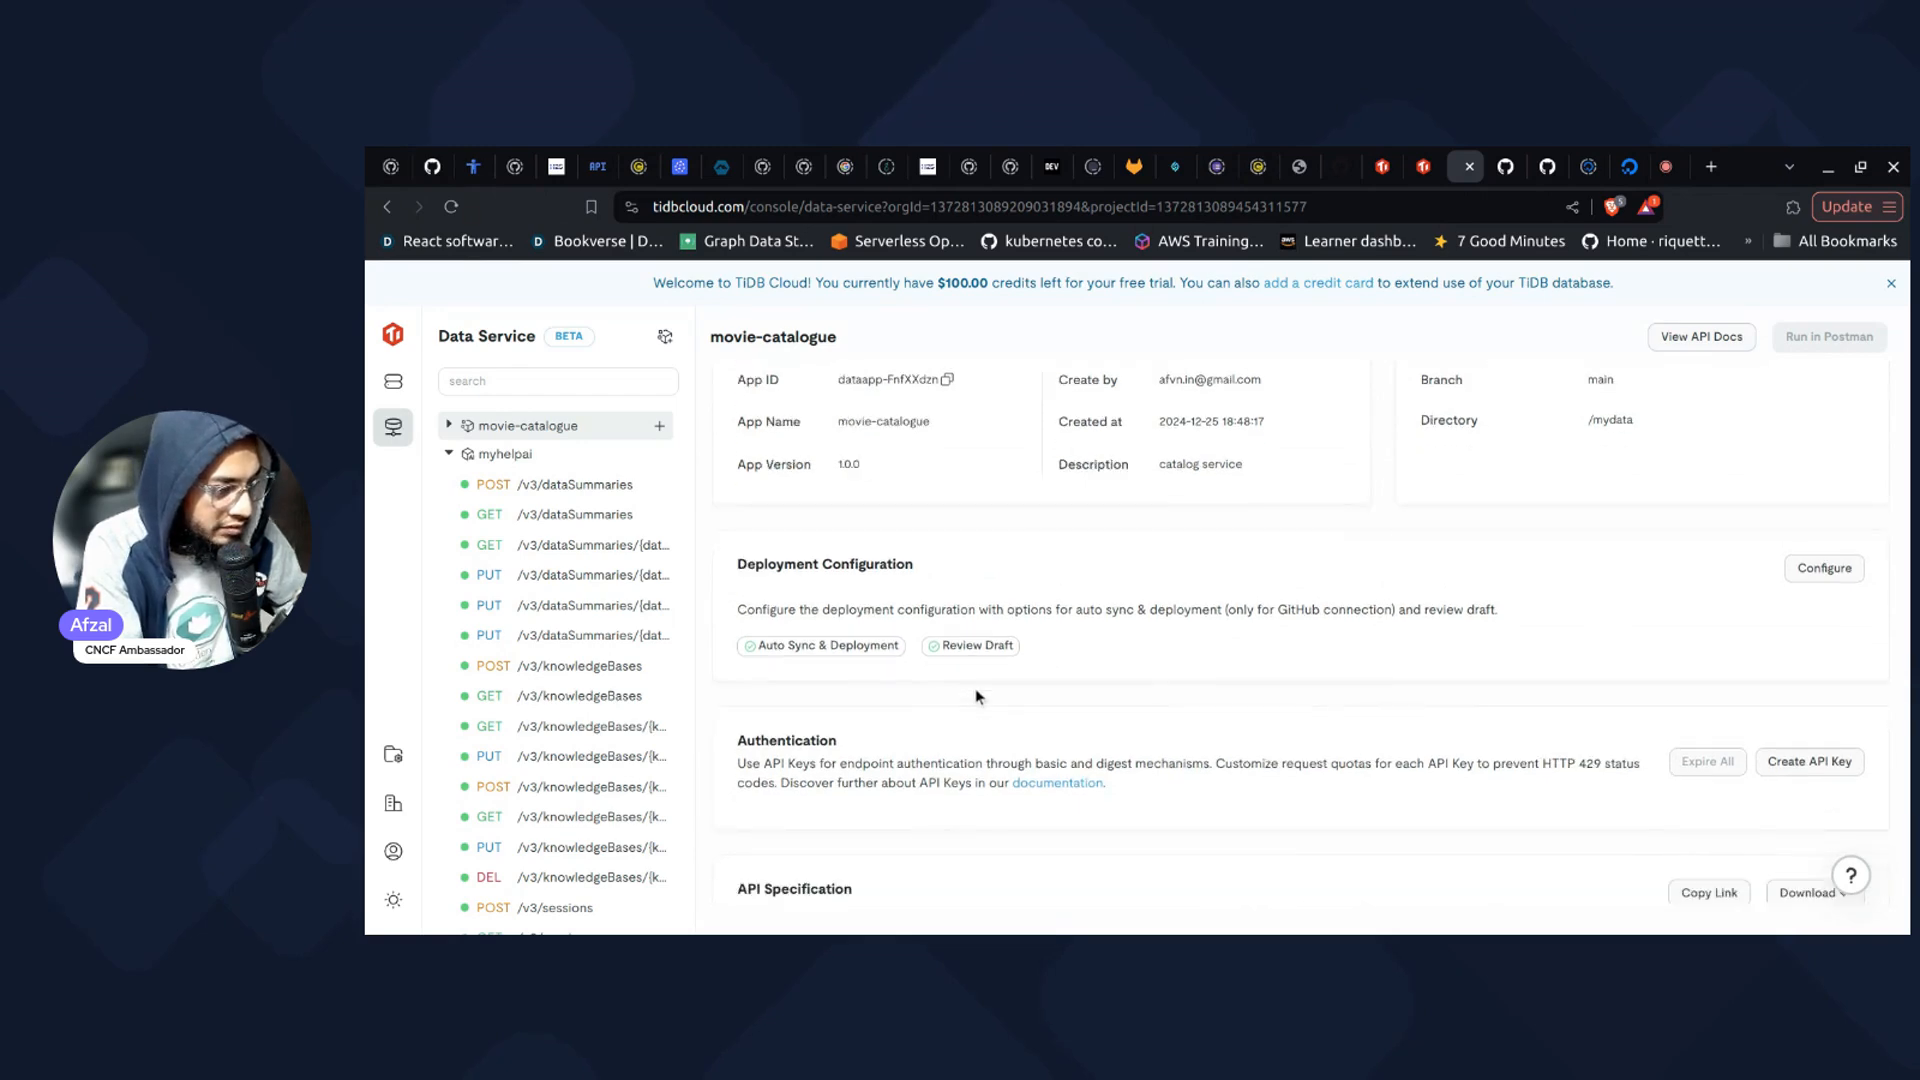
scroll(988, 690, down, 5)
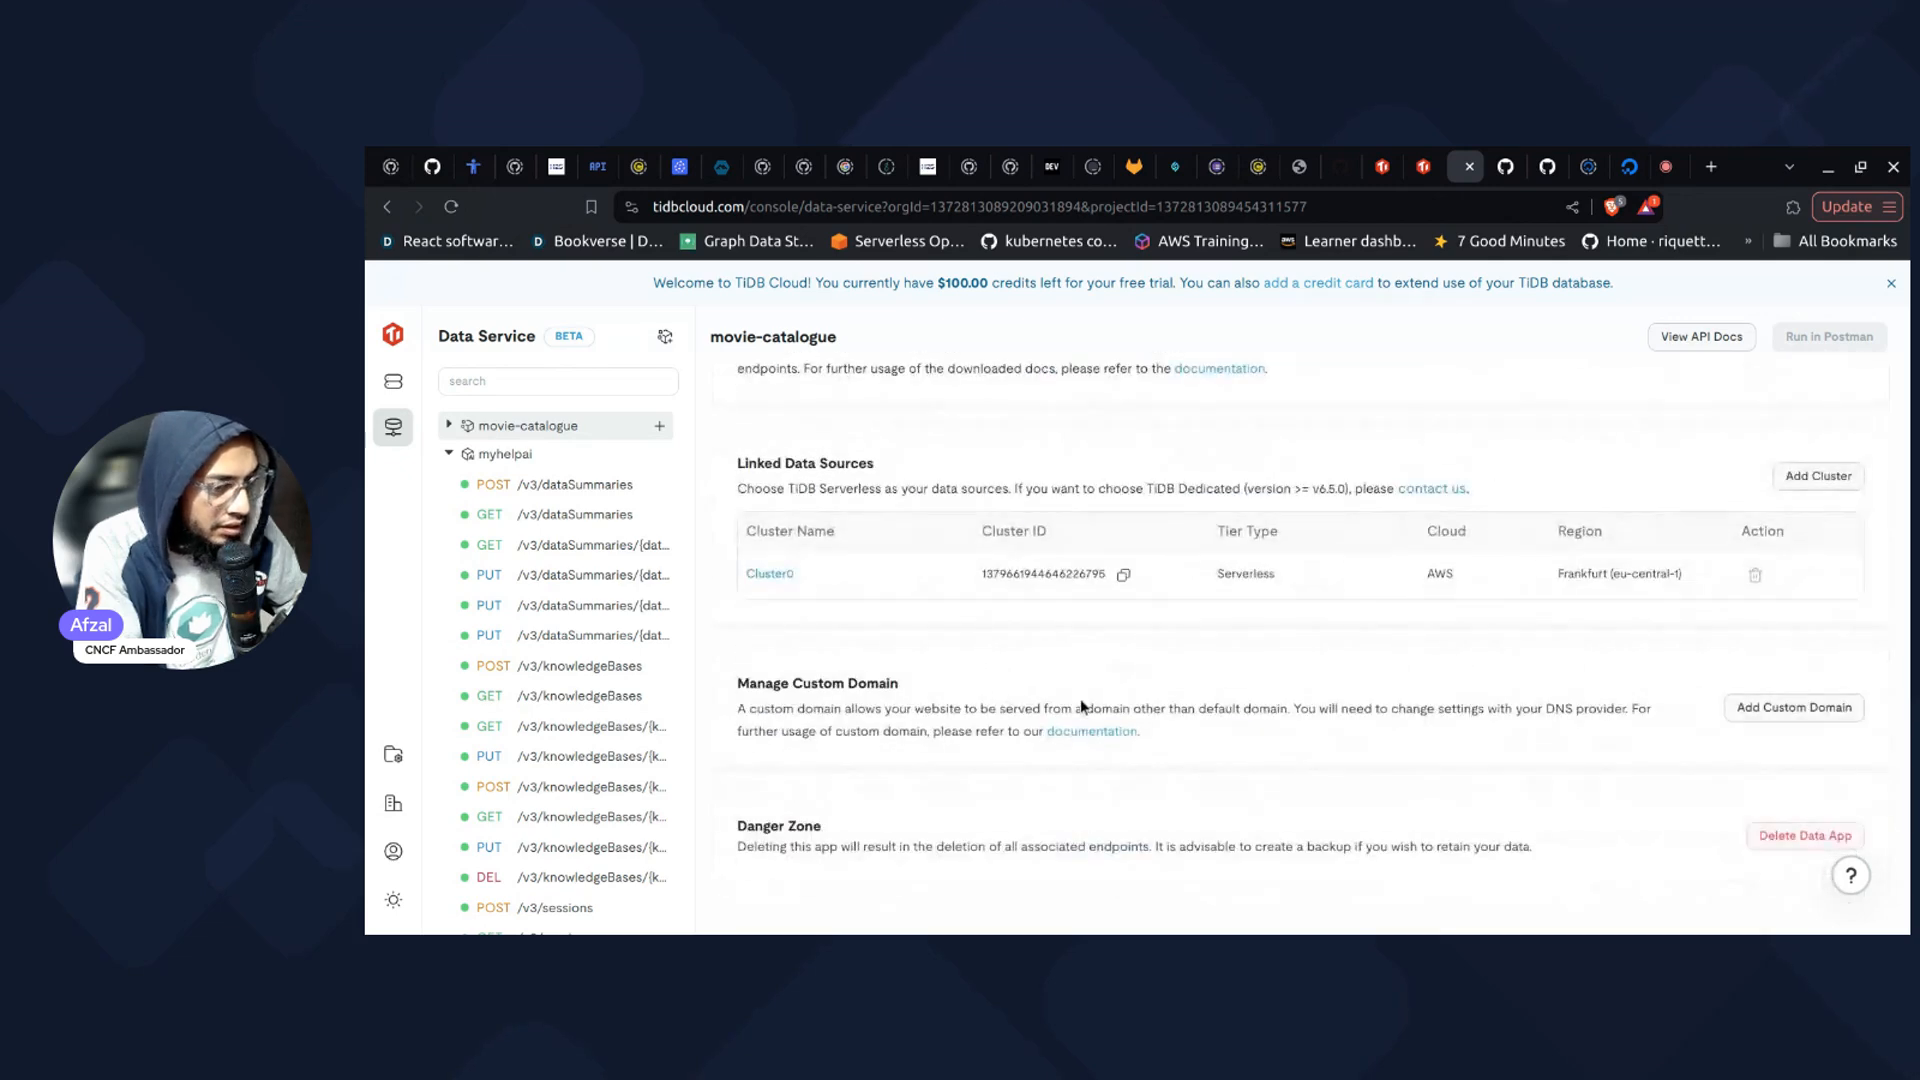
scroll(1088, 819, up, 10)
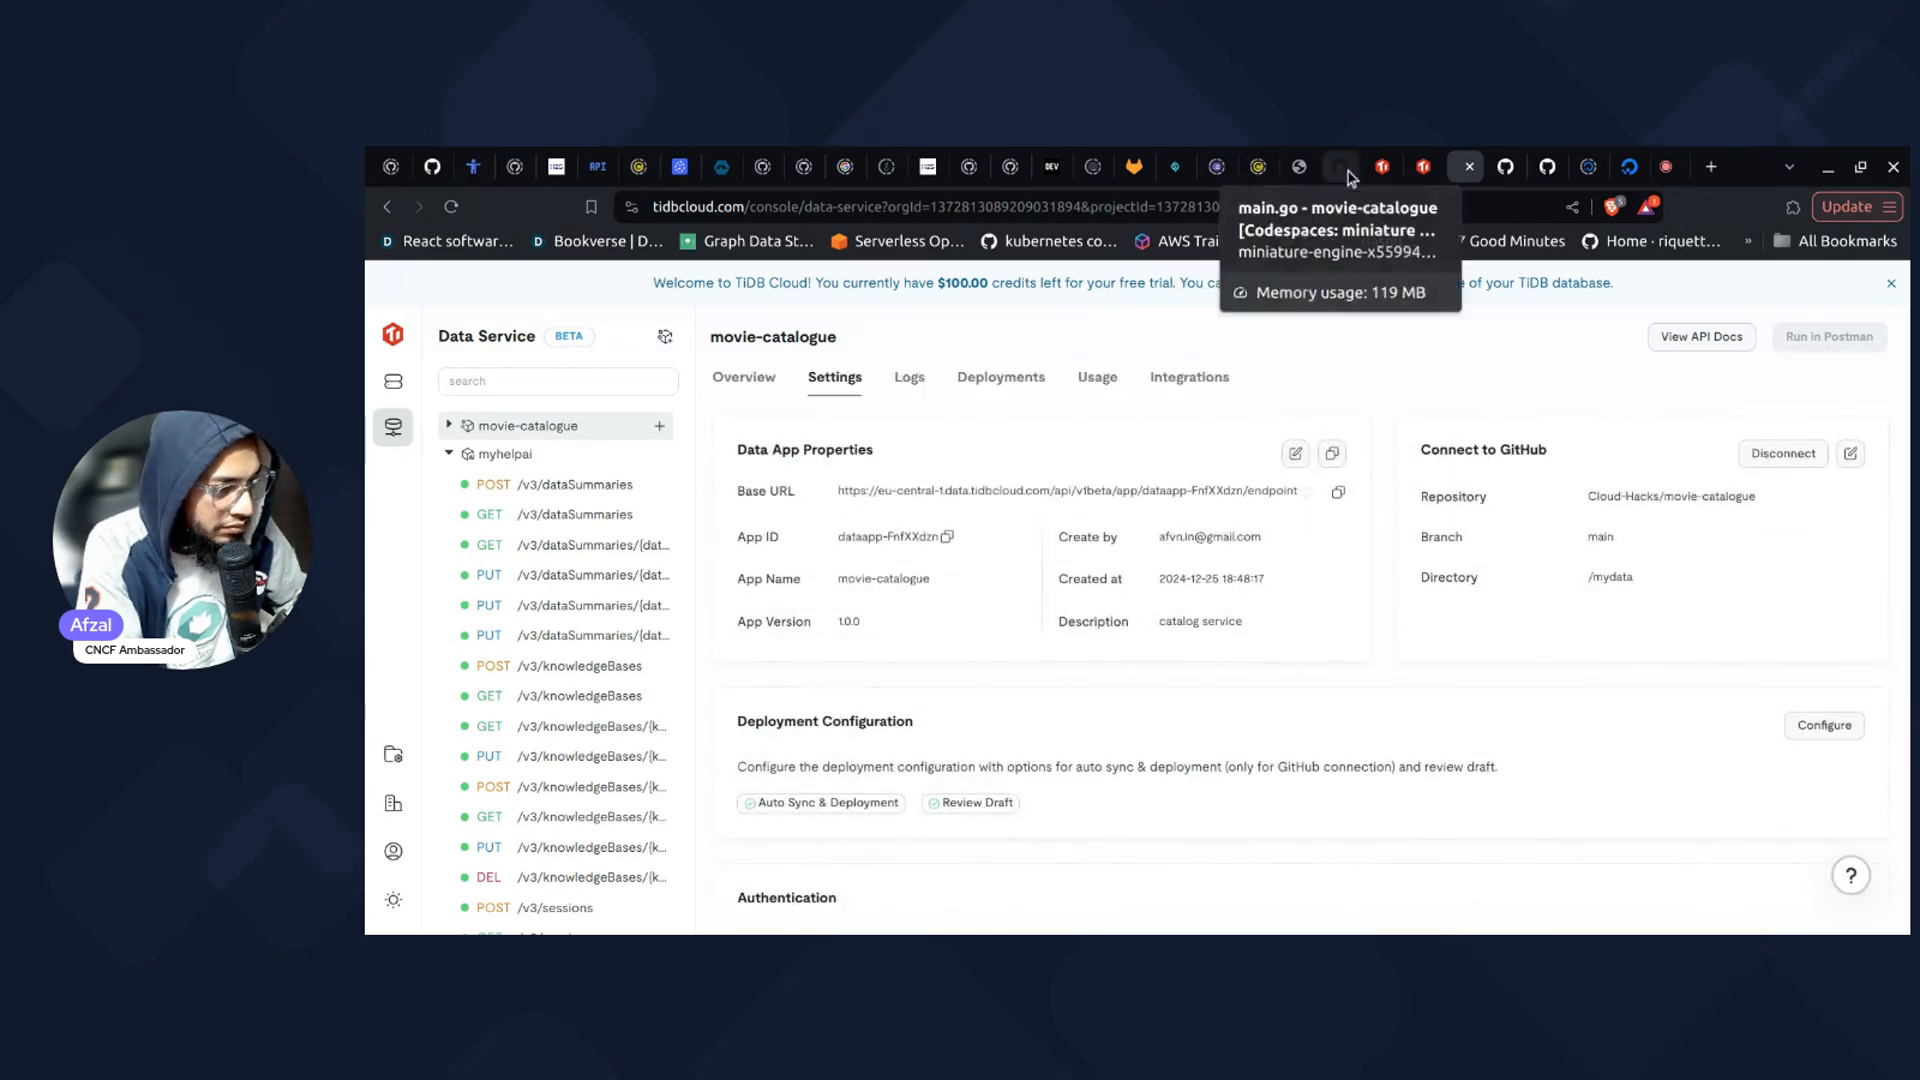
Step: In the GitHub repo, browse to mydata/data_sources/cluster.json from the bot's setup commit
click(1550, 168)
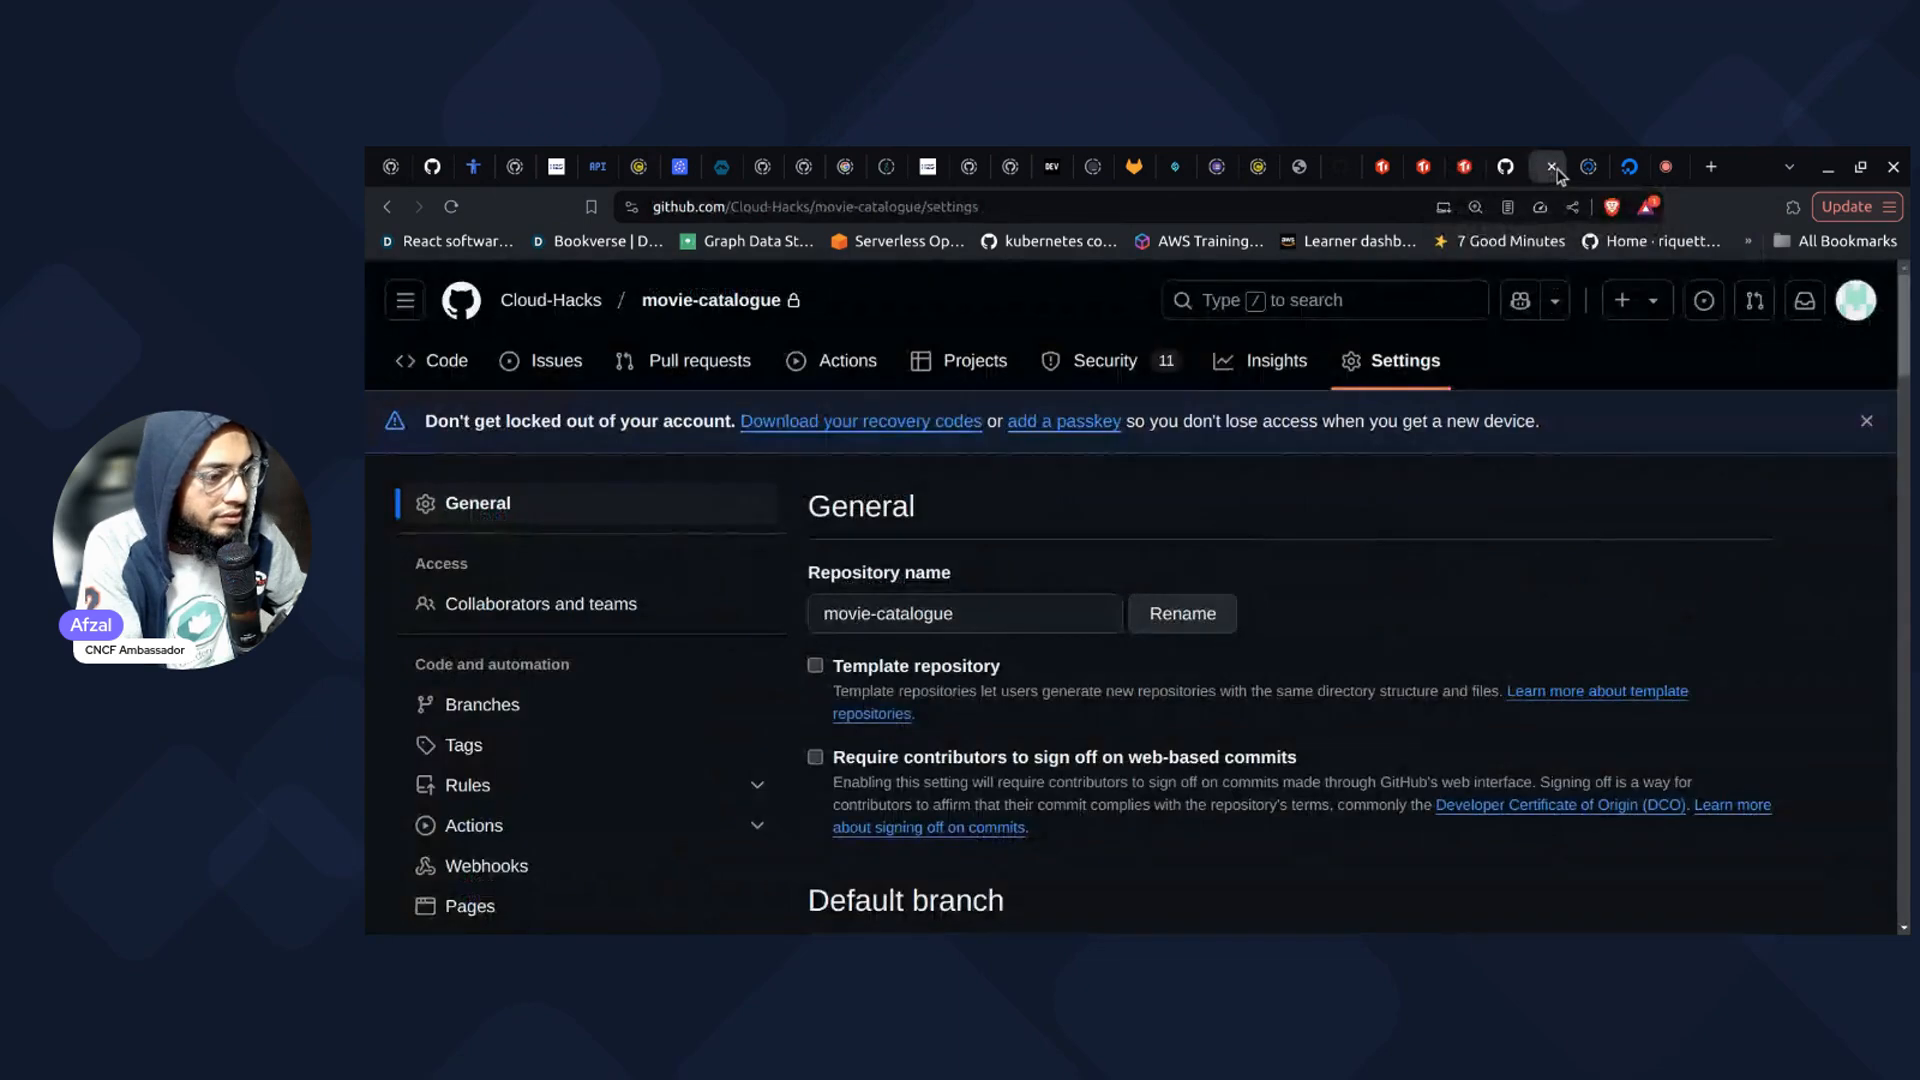
click(432, 360)
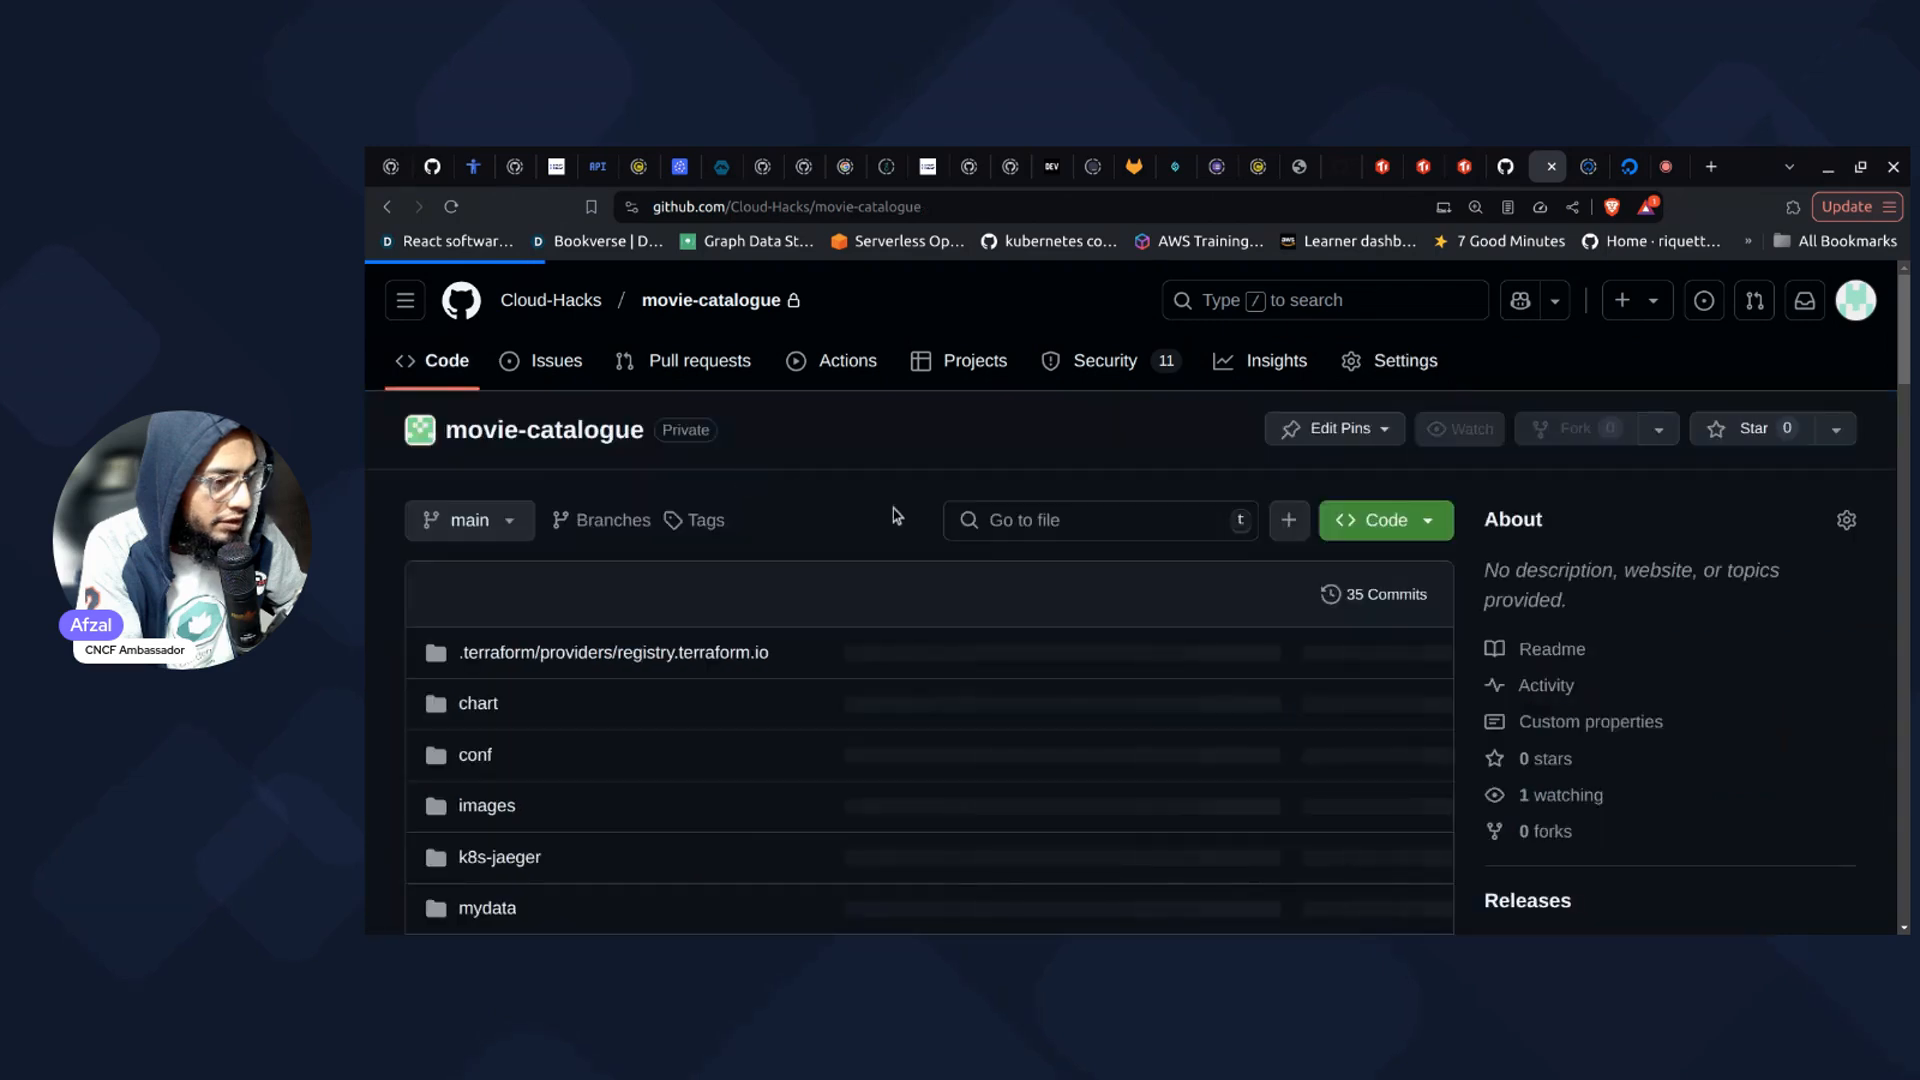
scroll(845, 579, down, 4)
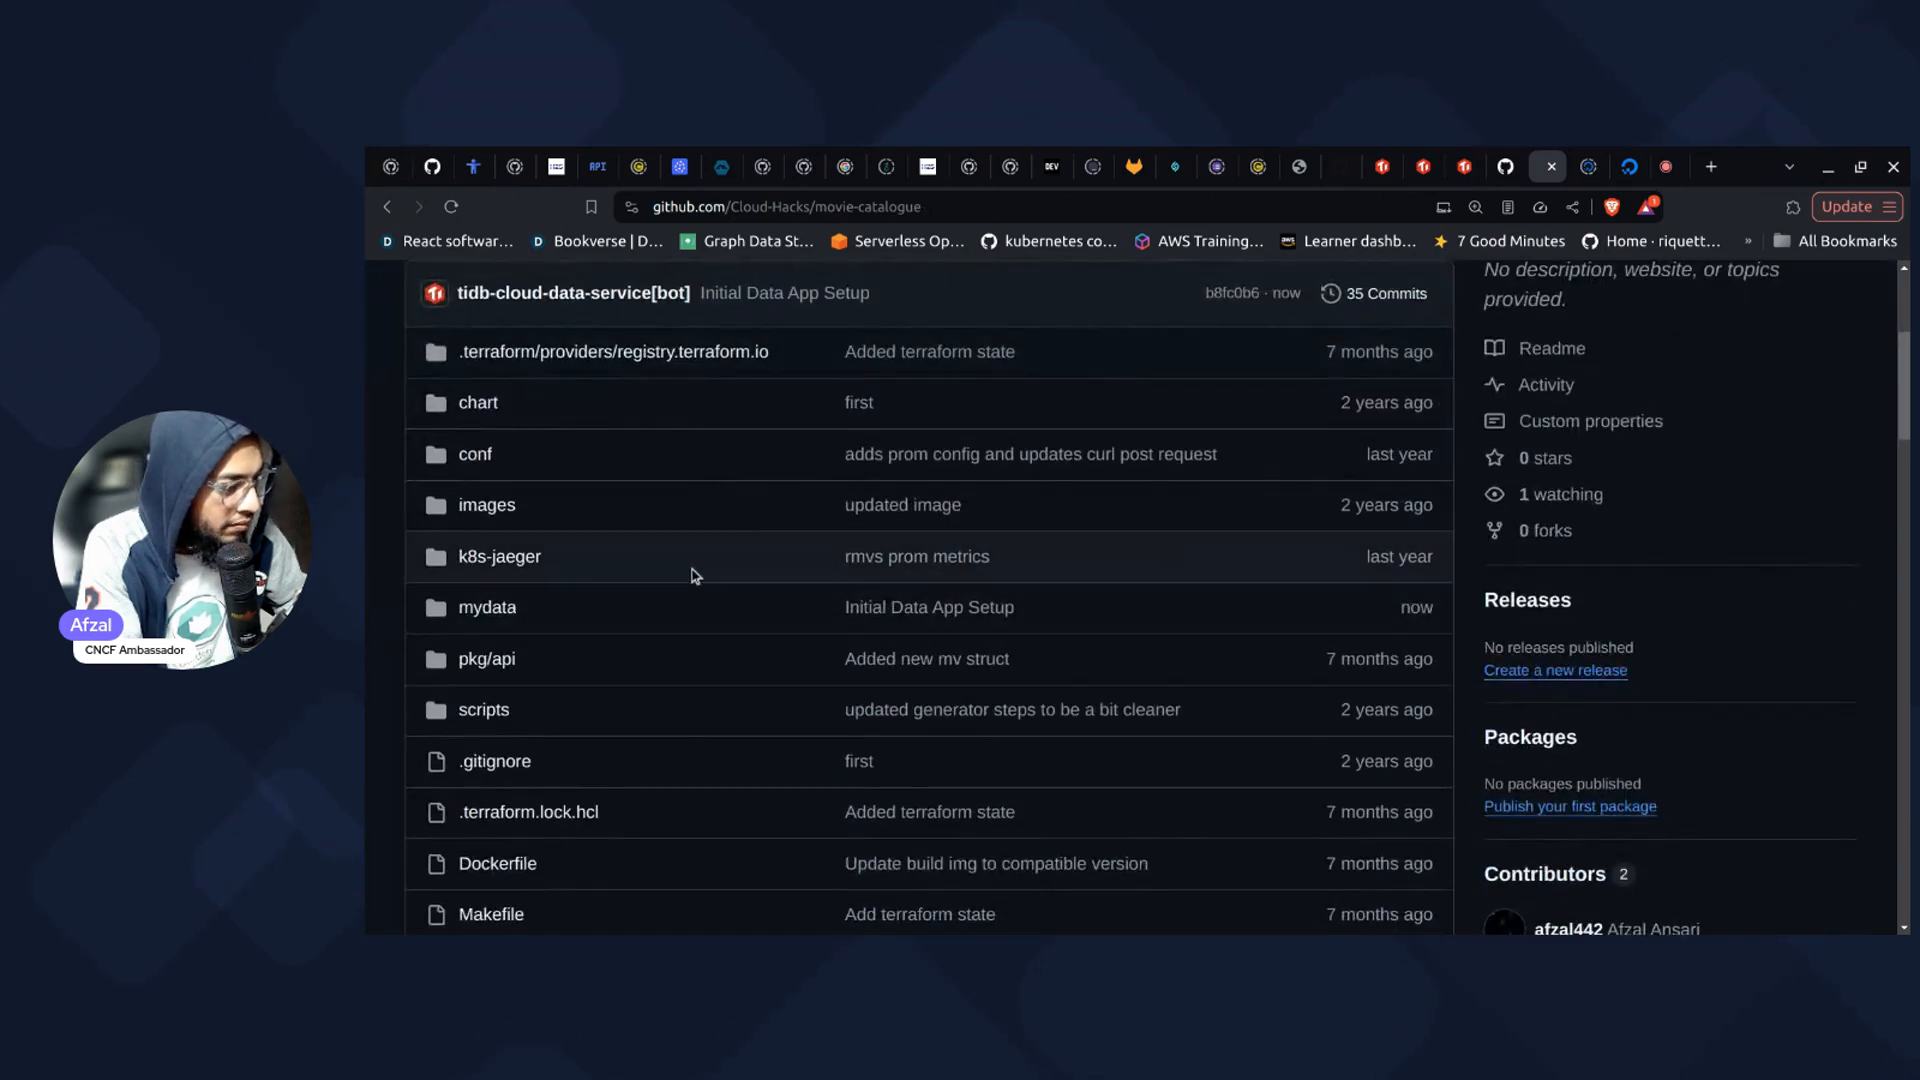
click(492, 609)
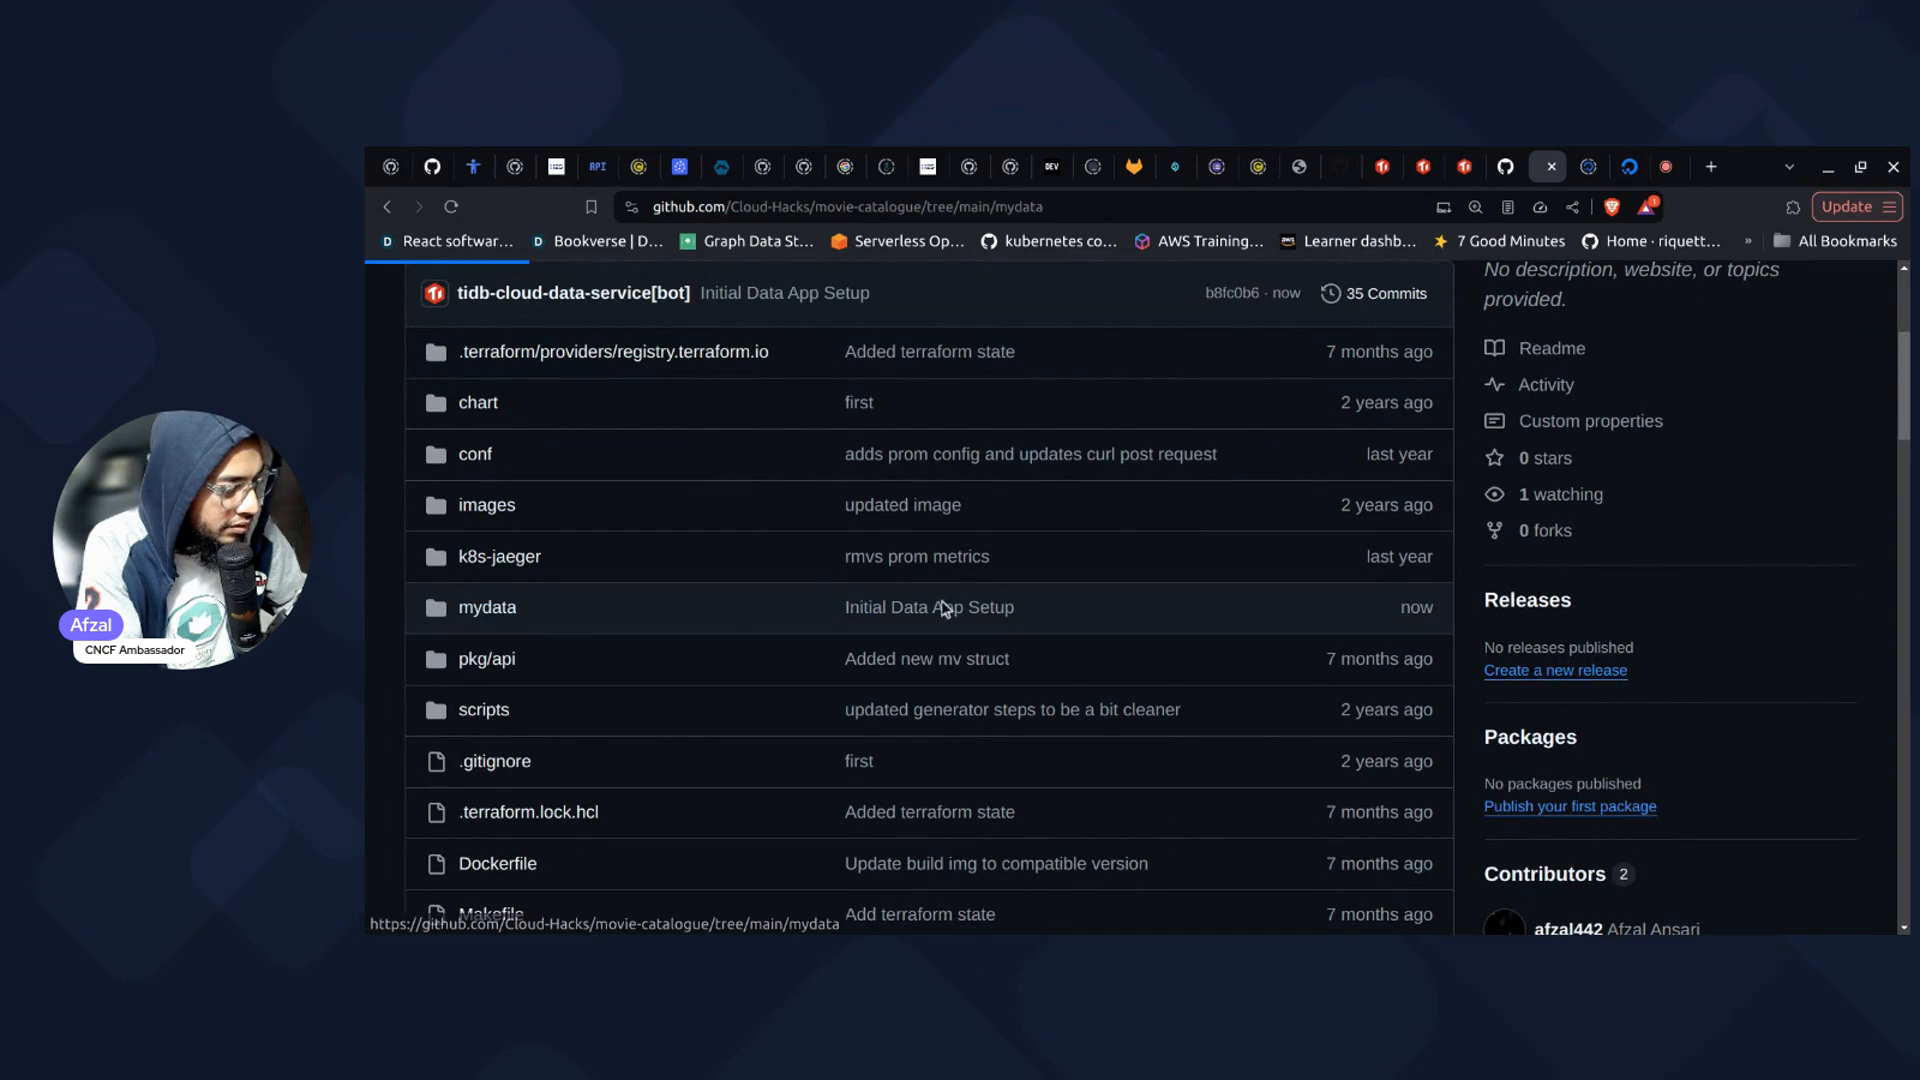
scroll(1779, 692, down, 2)
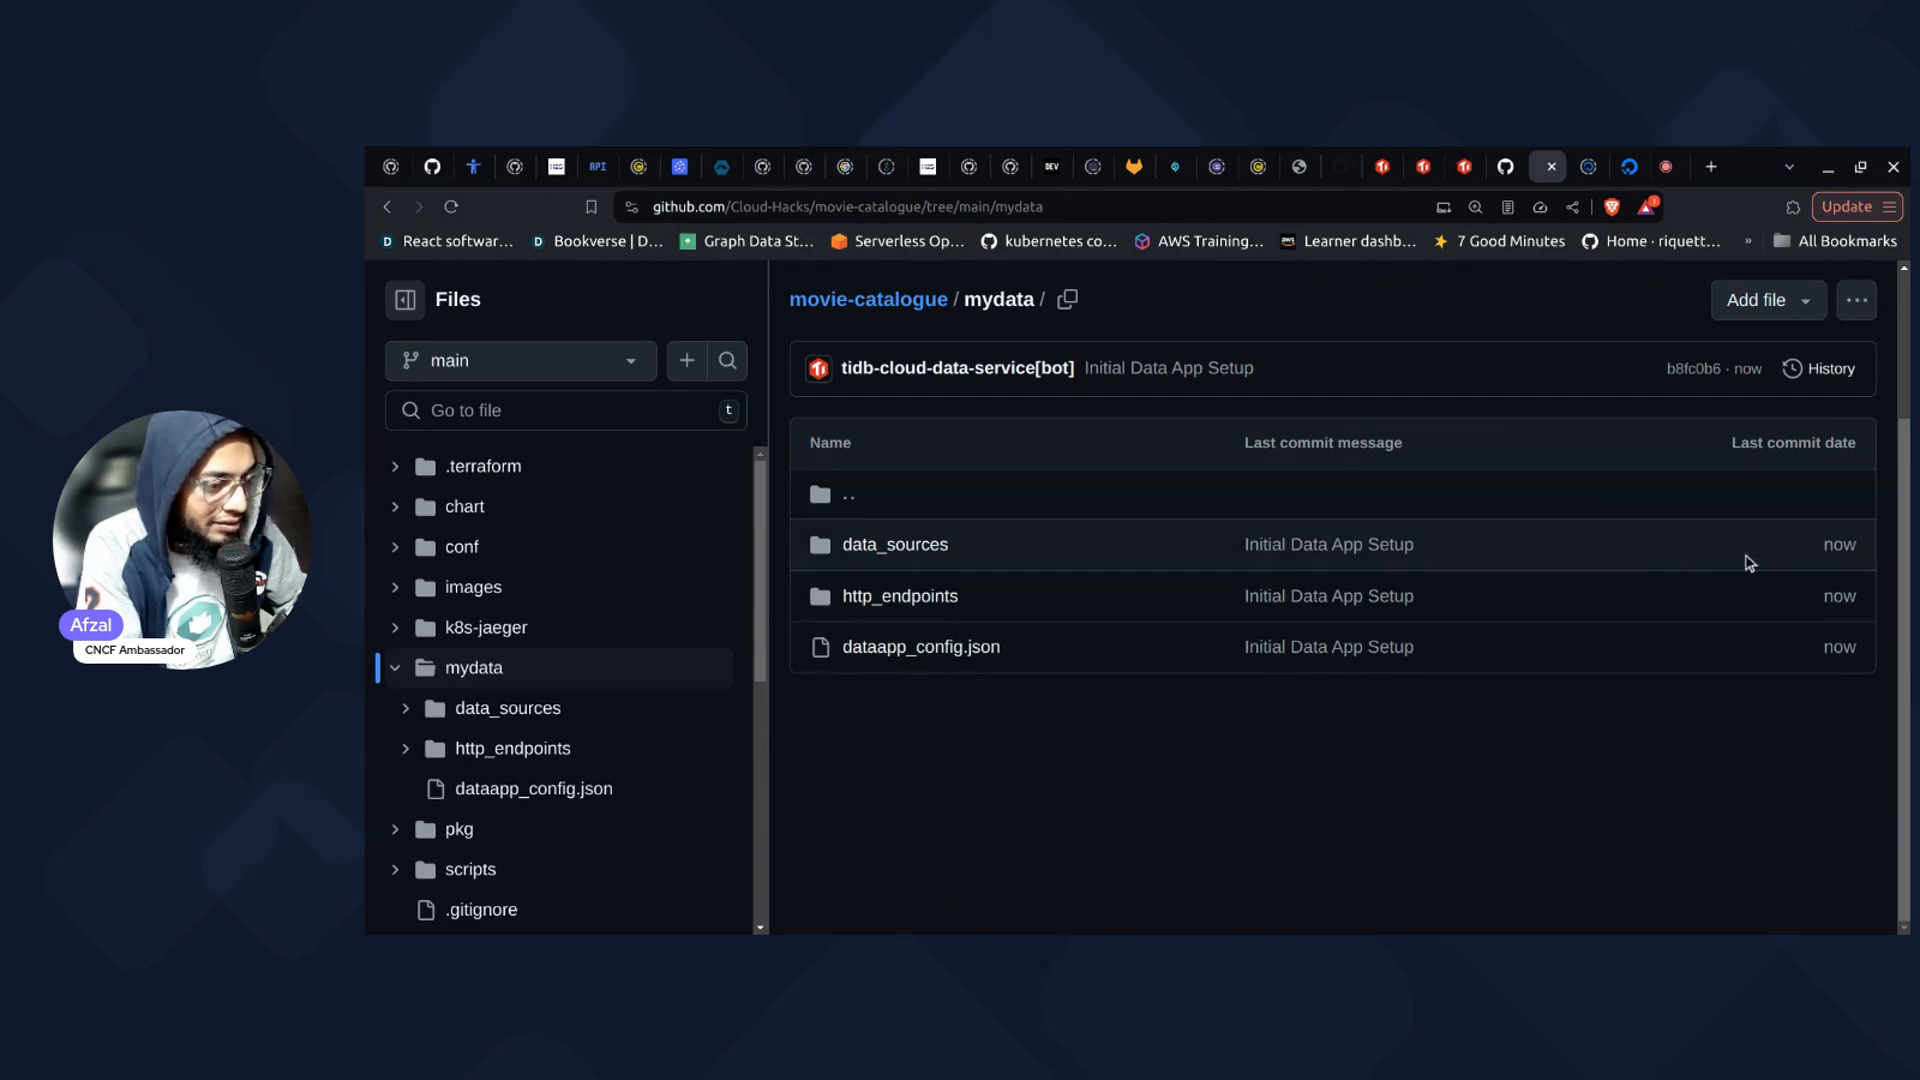
click(921, 548)
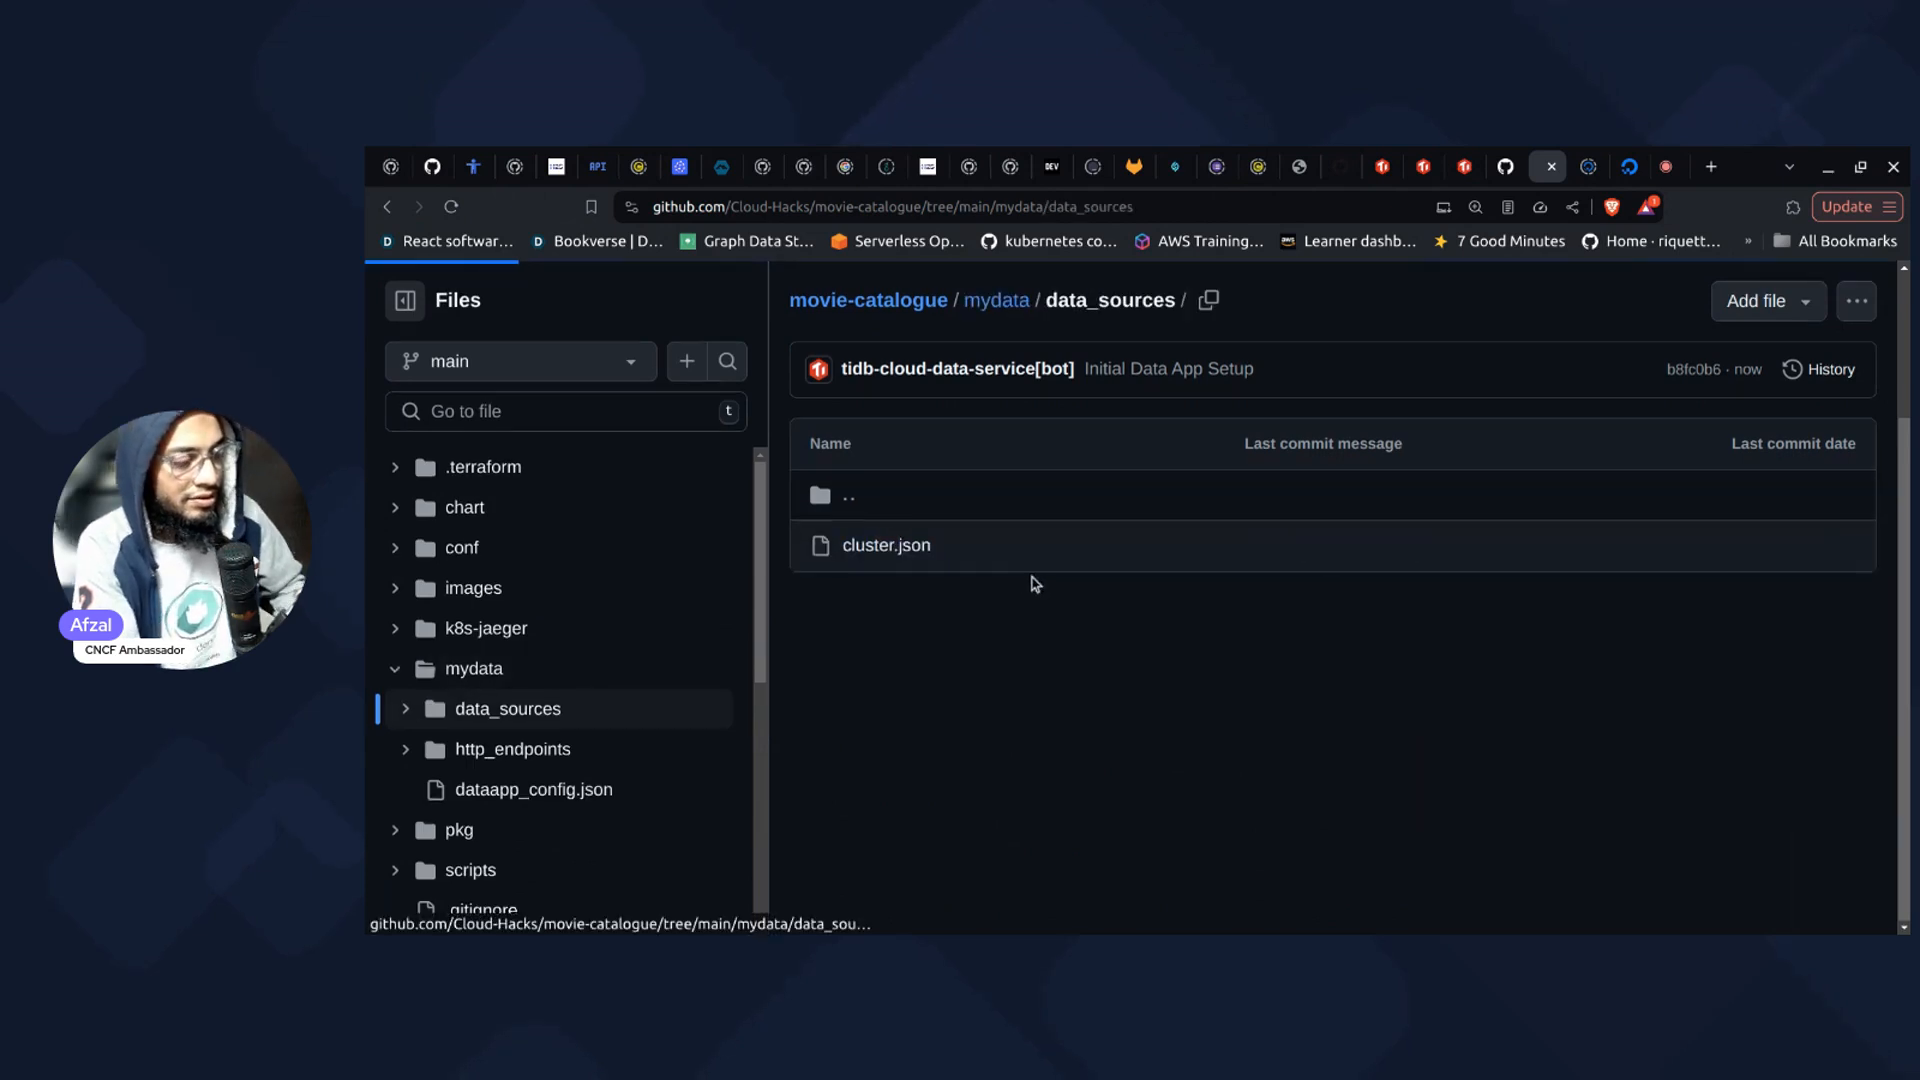
click(908, 548)
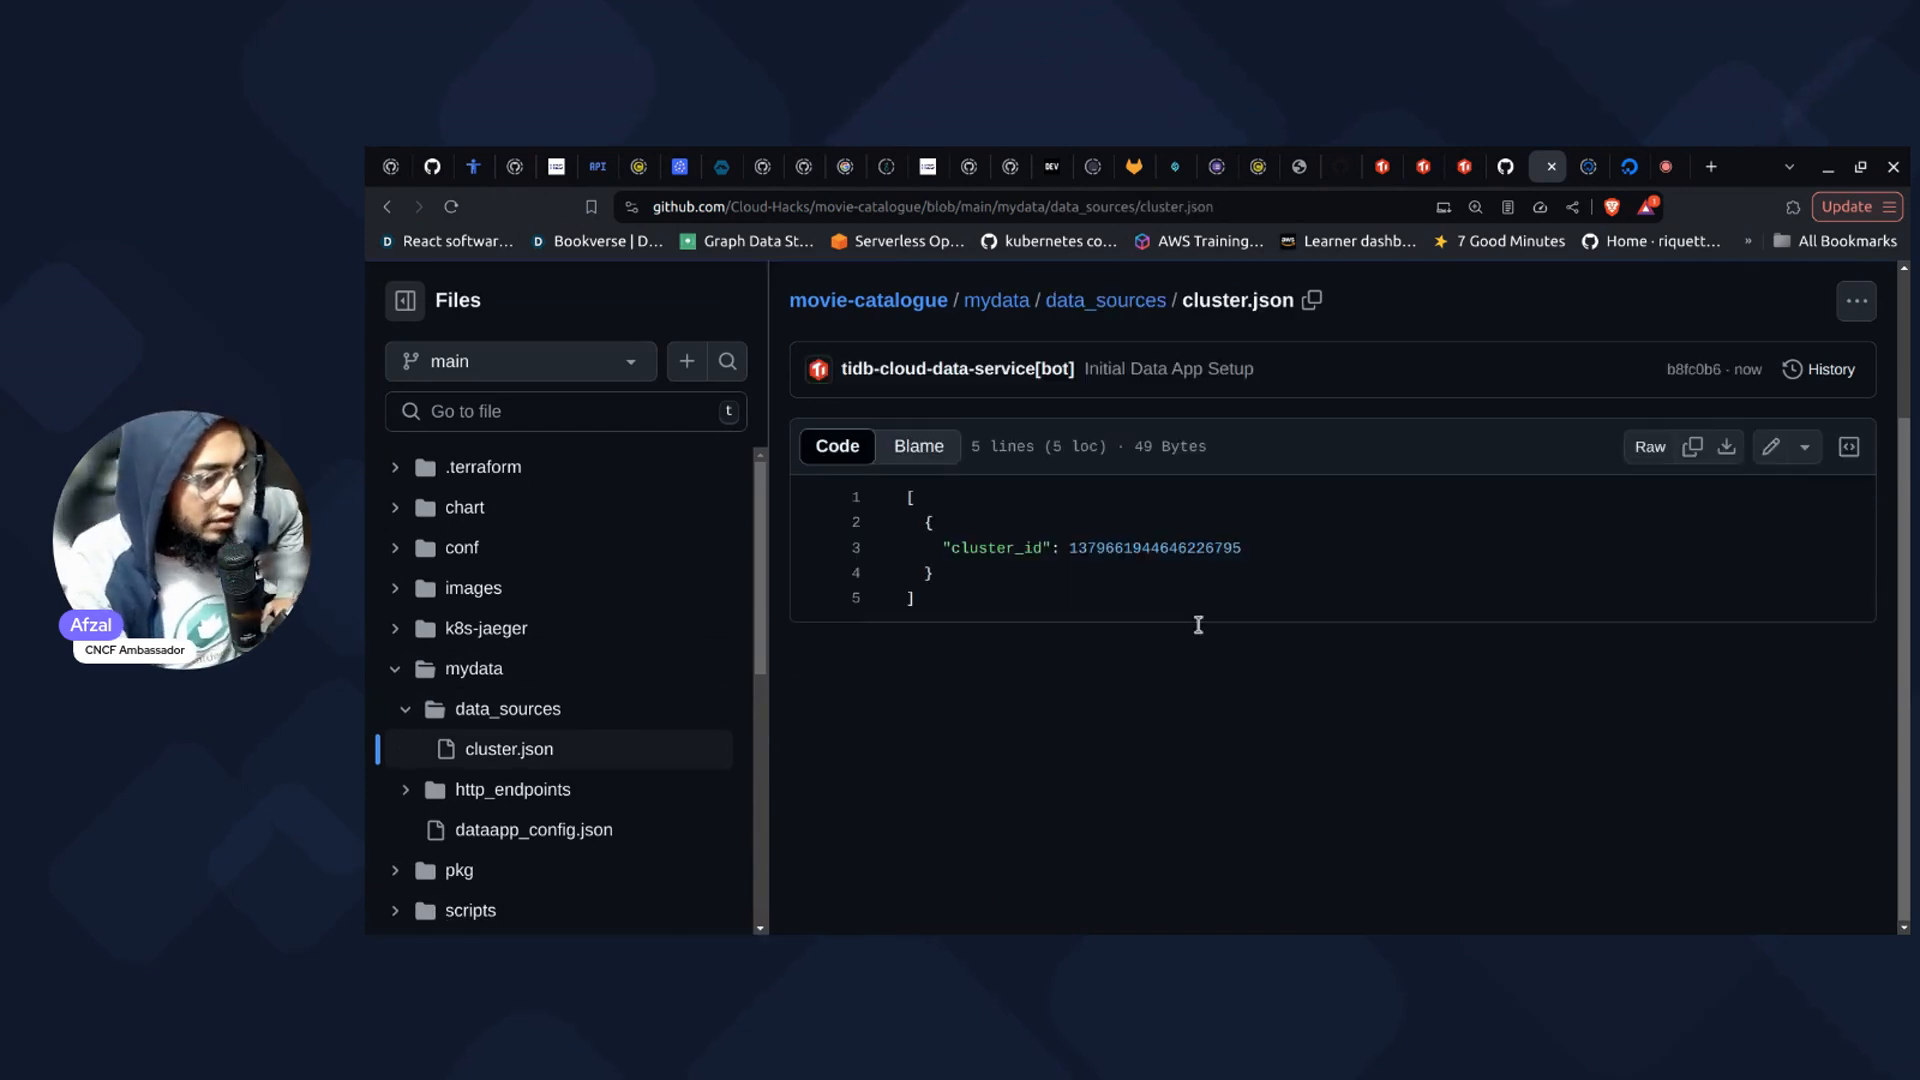
Step: Run git fetch and git merge origin/main in the Codespace terminal to pull the new commit
click(1345, 168)
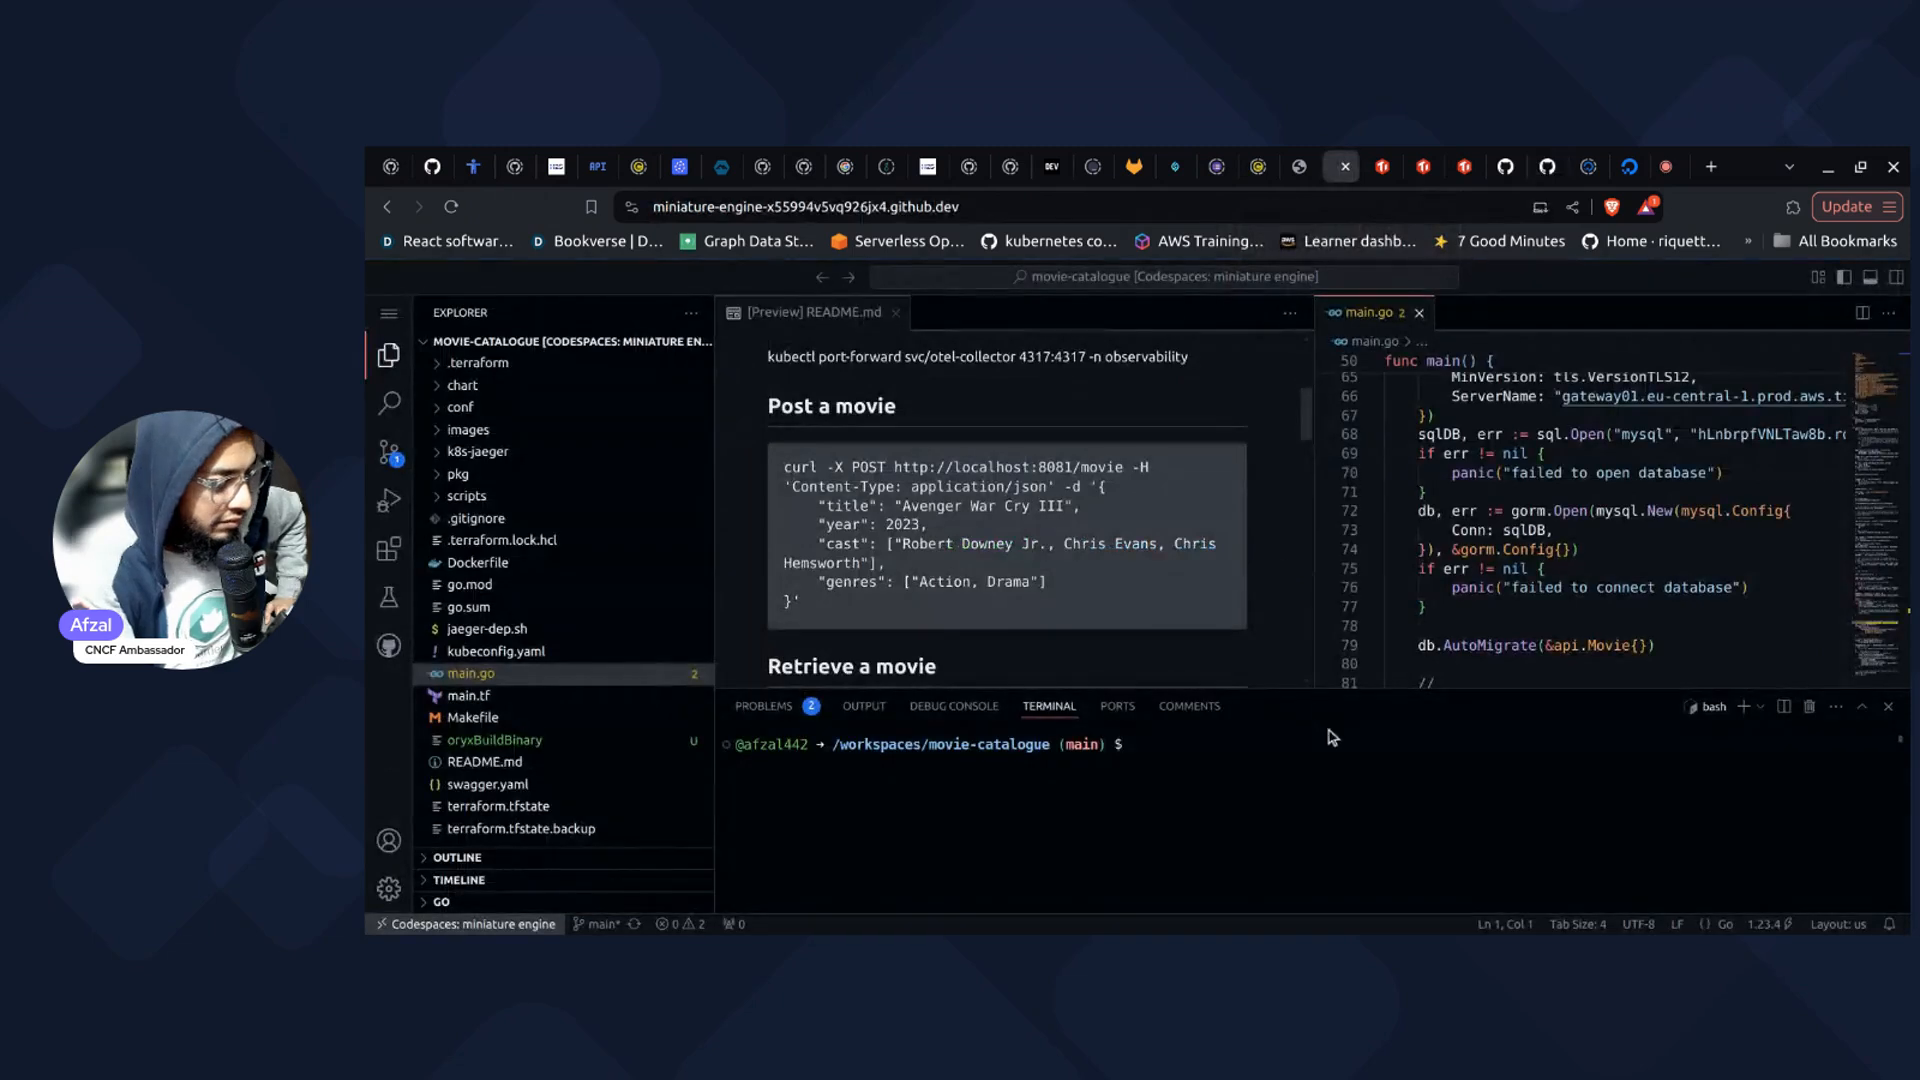
text(git )
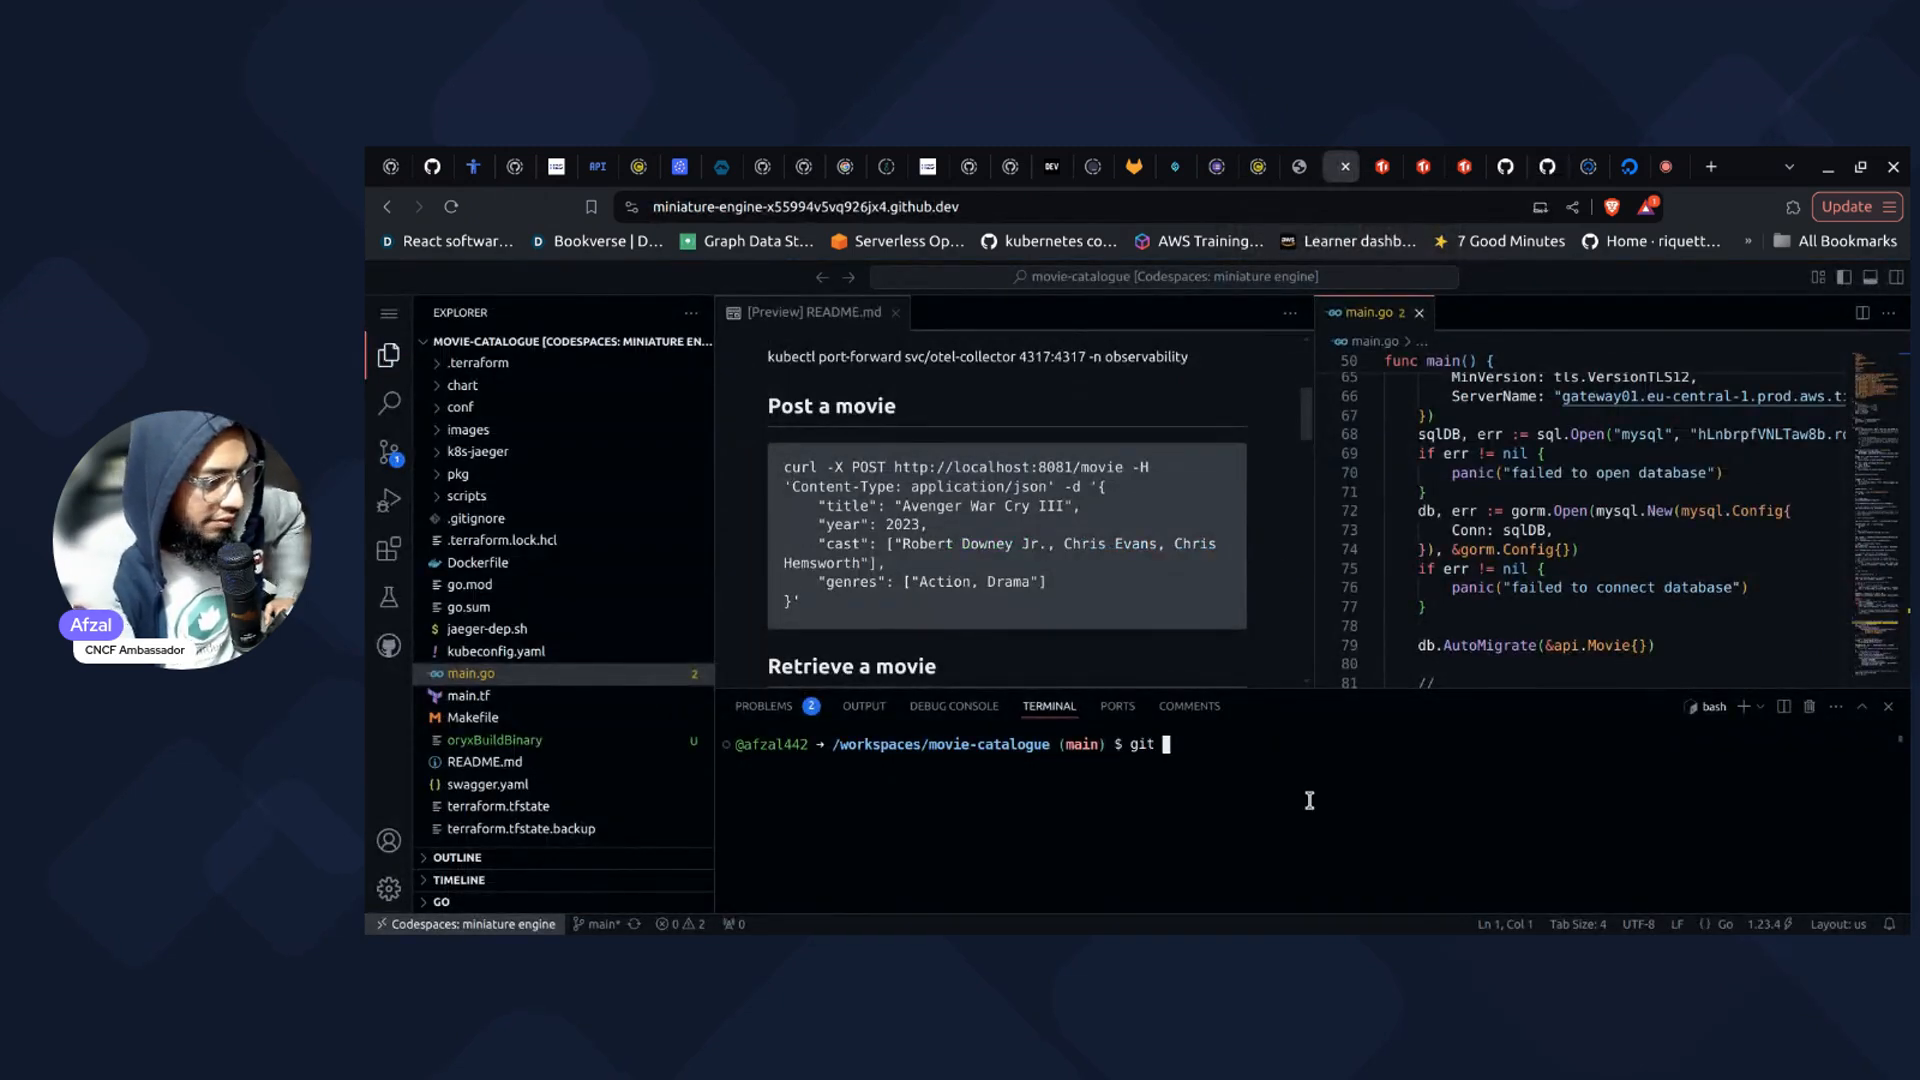
text(pull)
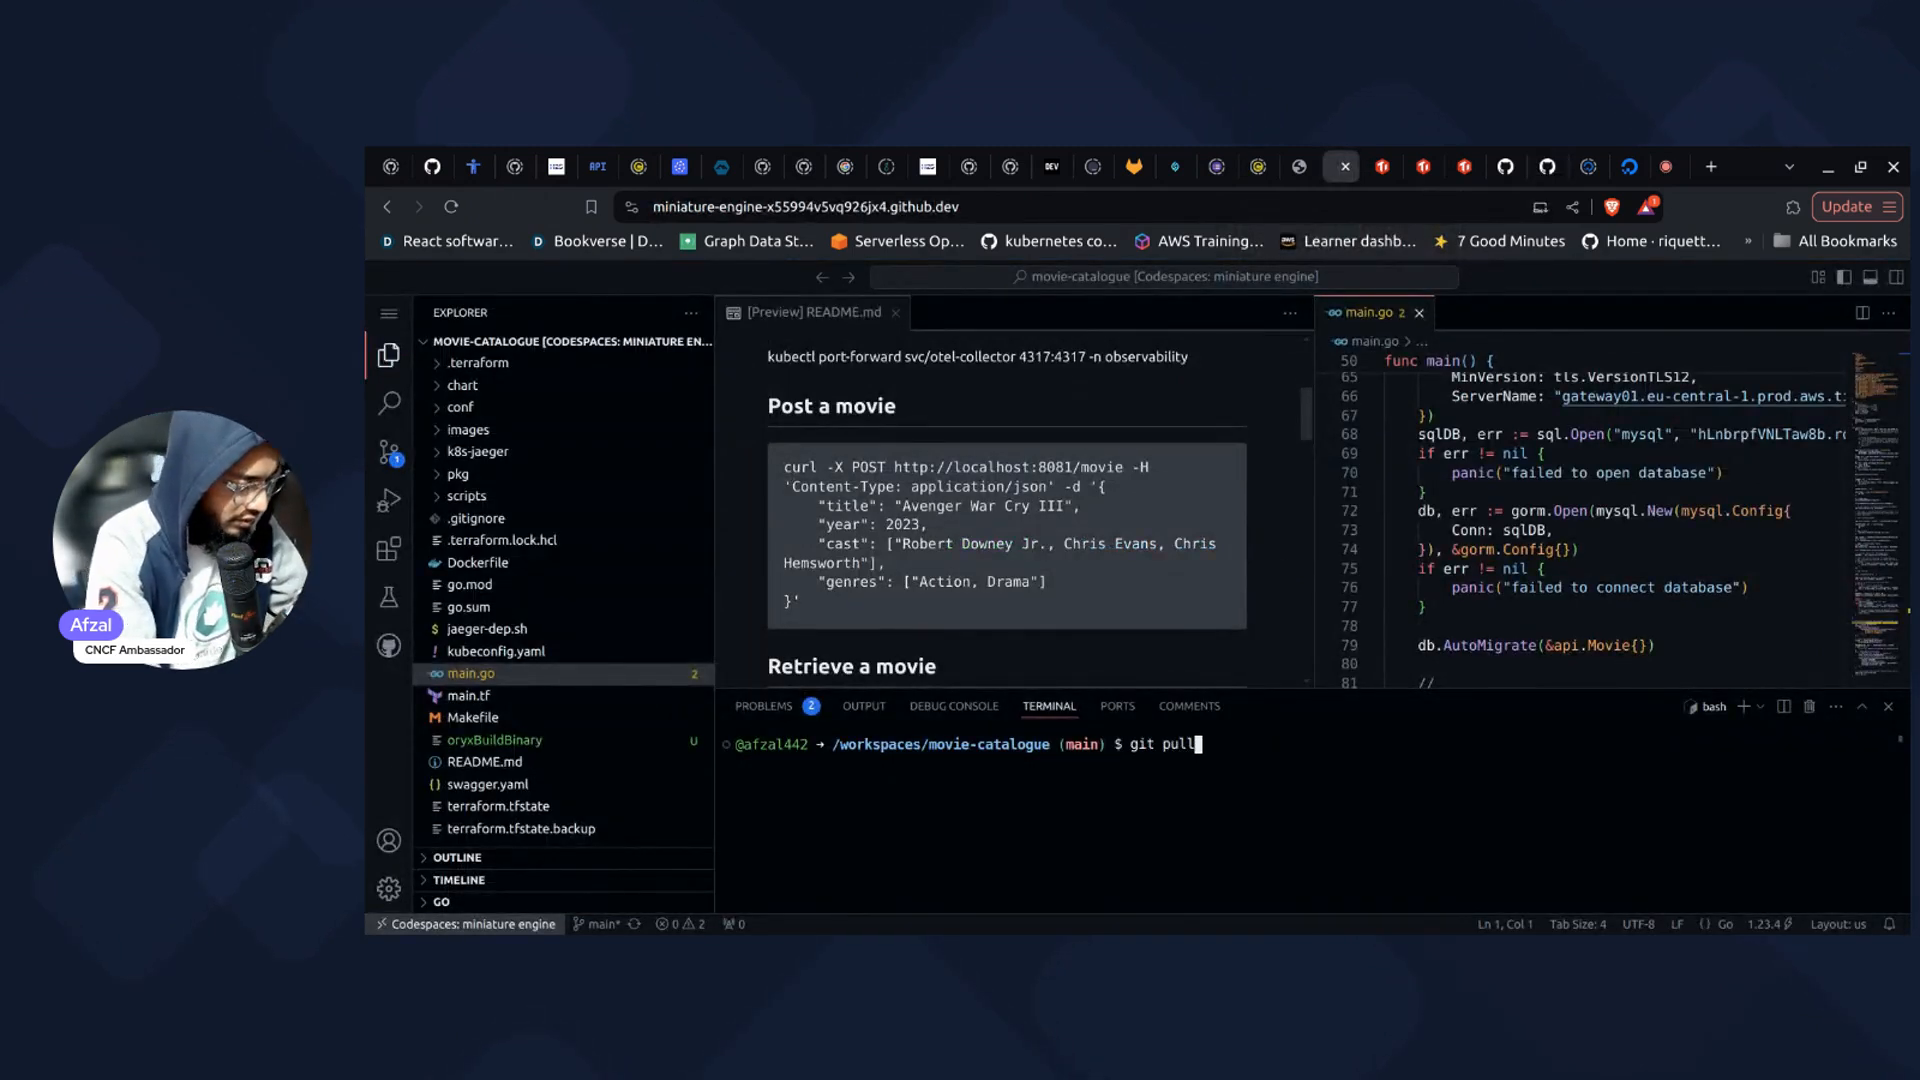
key(BackSpace)
key(BackSpace)
key(BackSpace)
key(BackSpace)
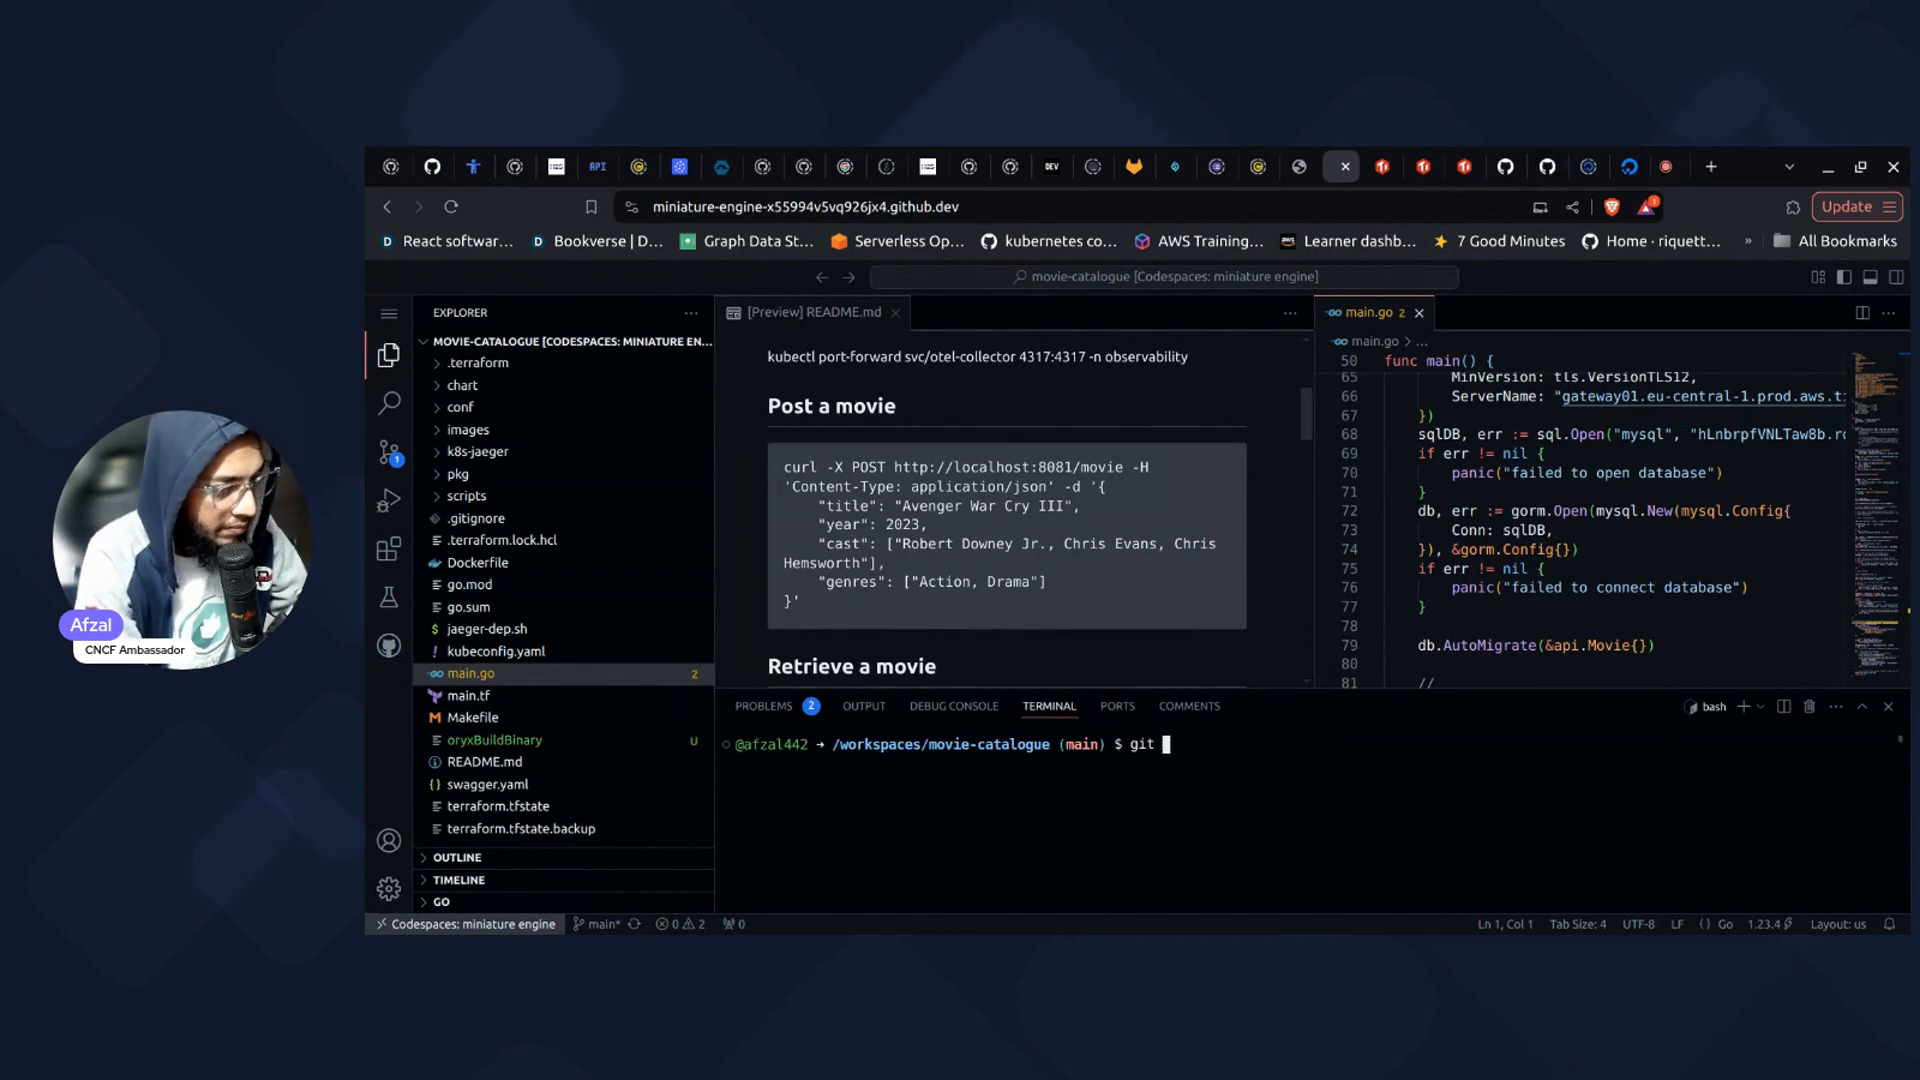
text(fetch)
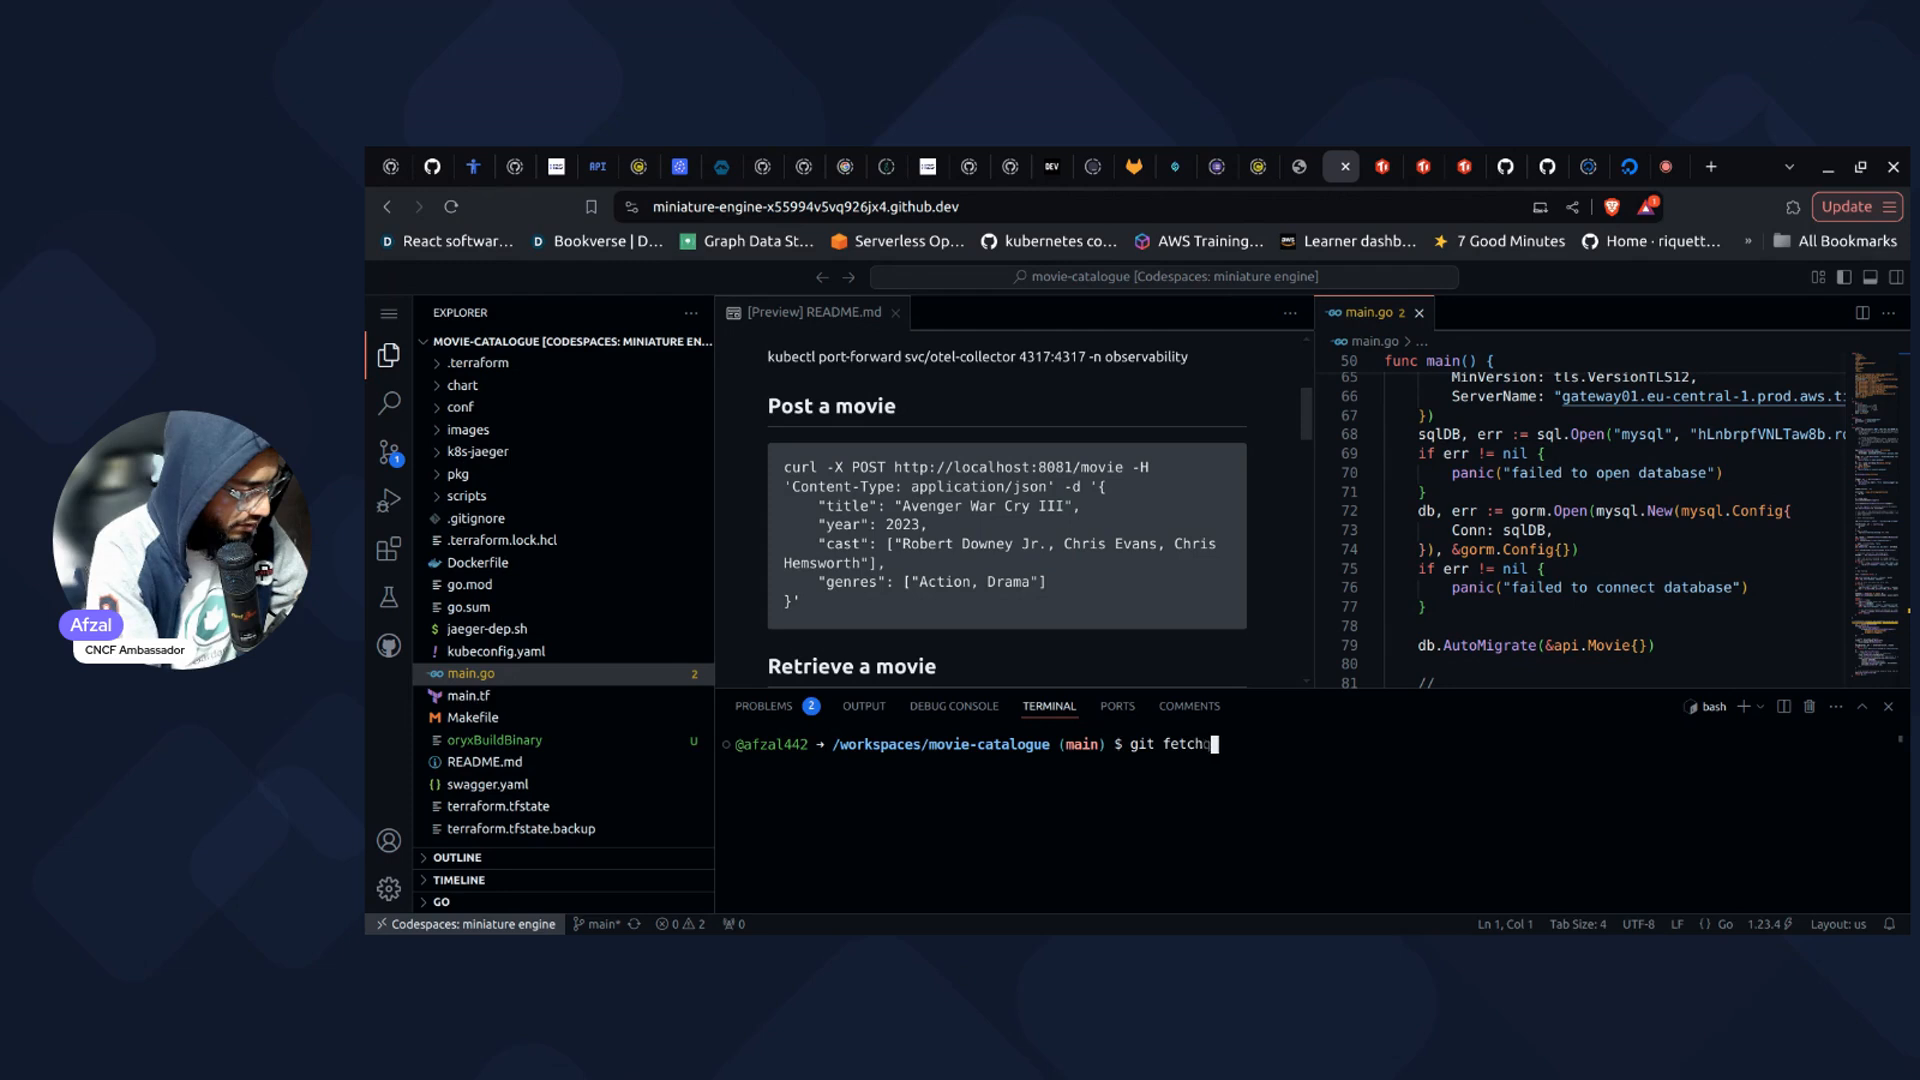
key(Return)
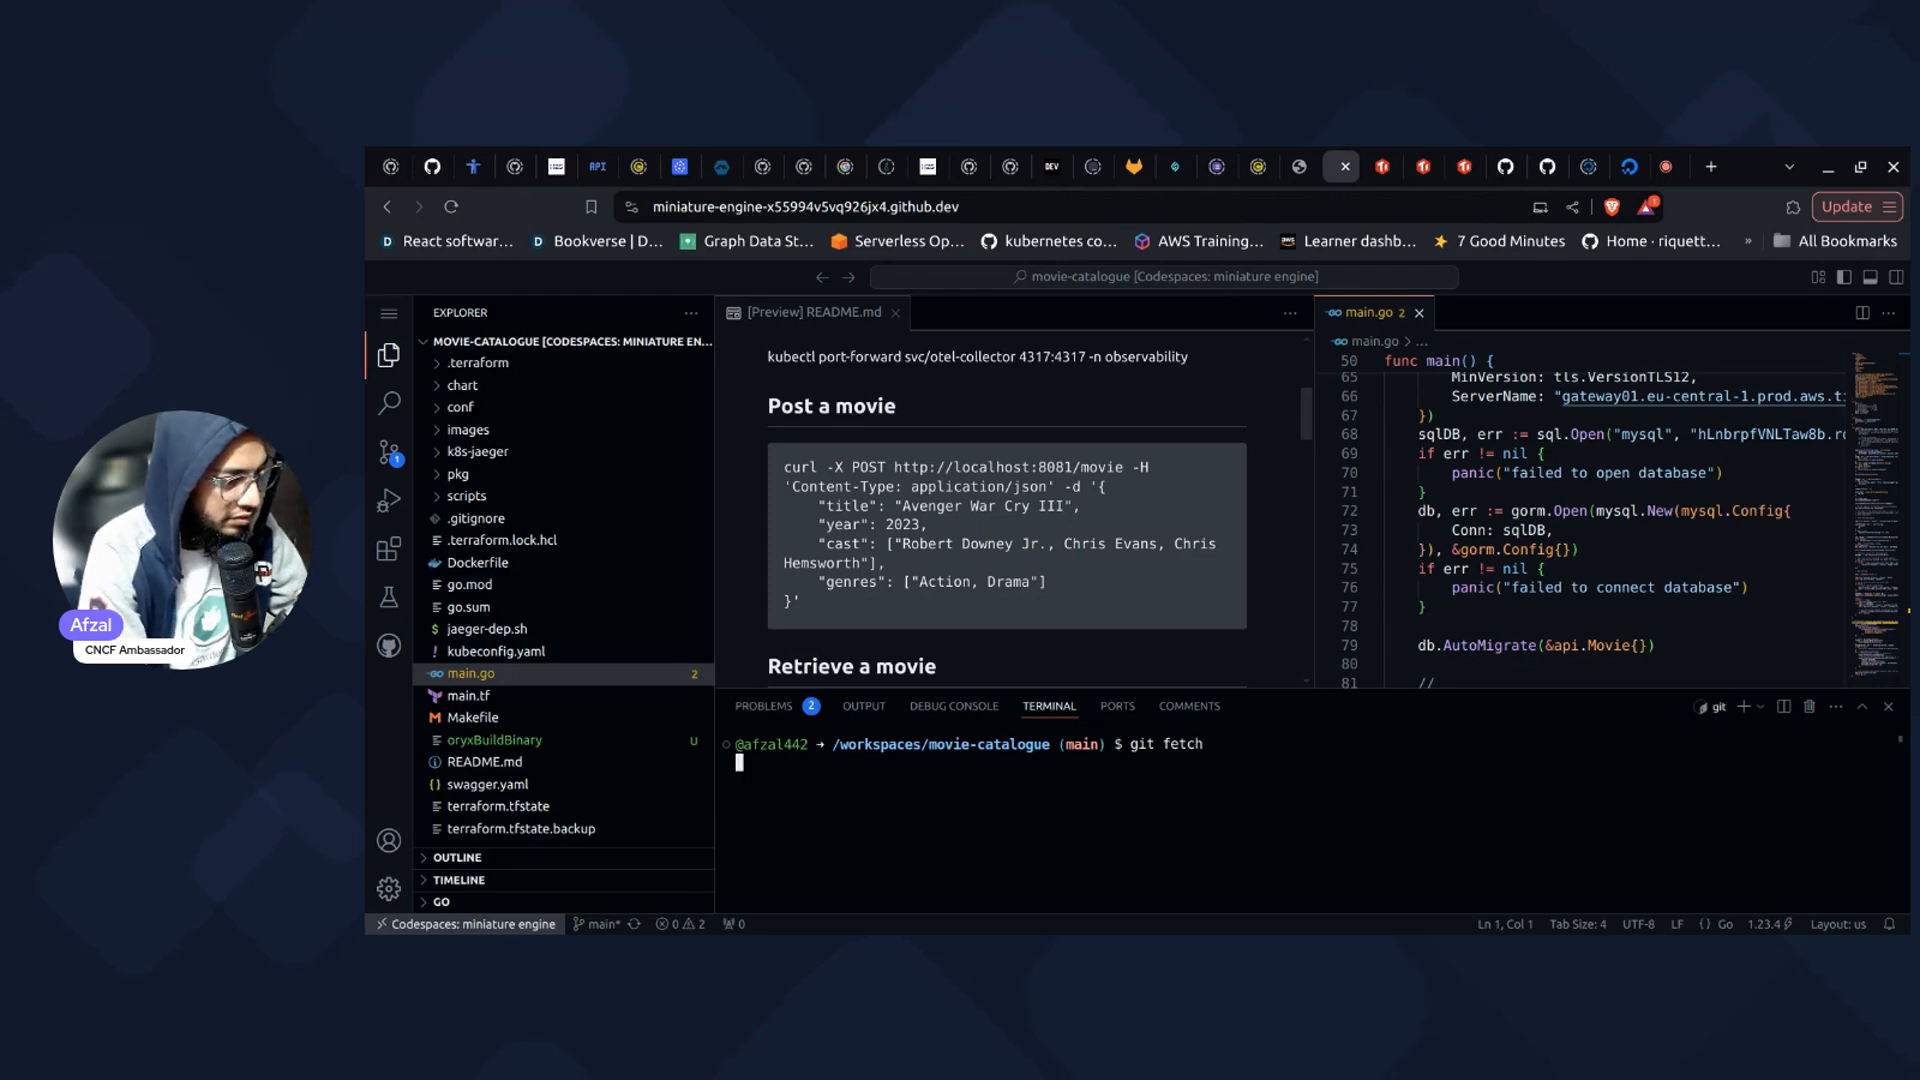
text(git)
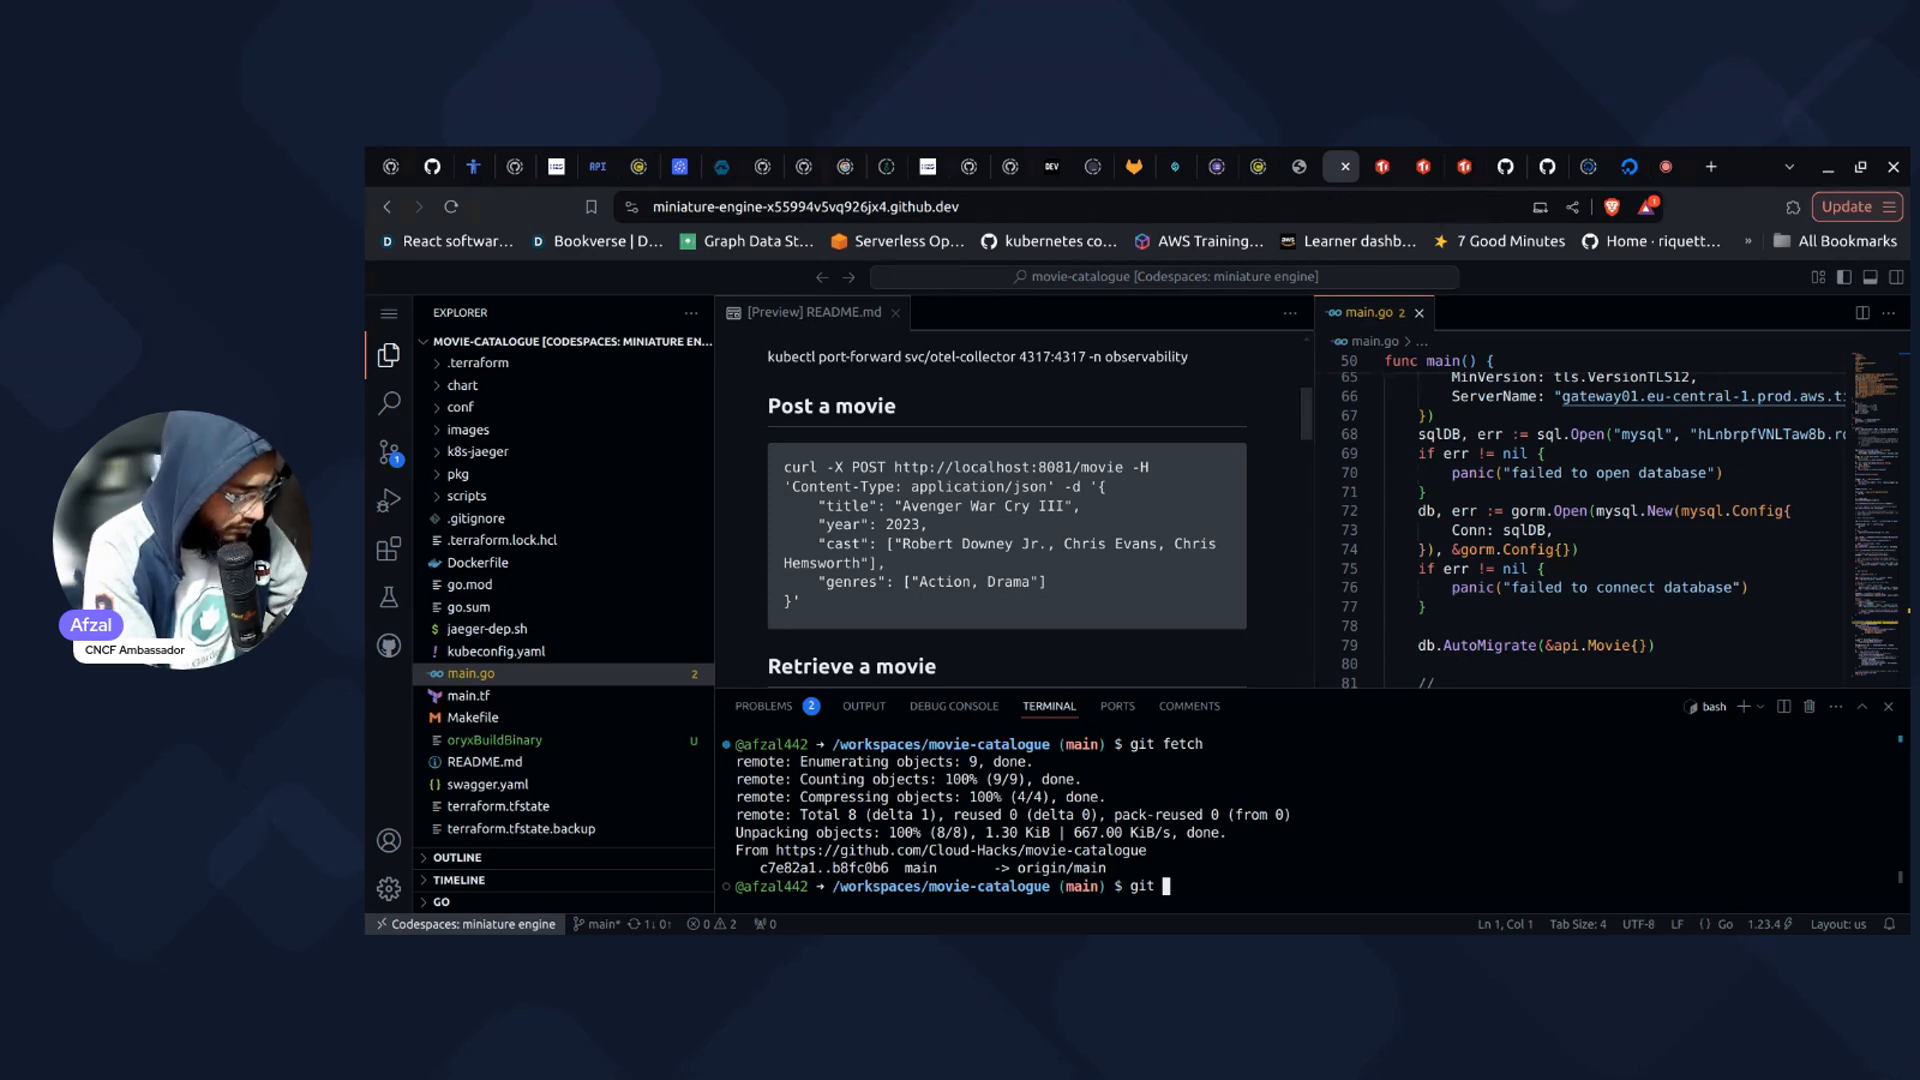
text(merge )
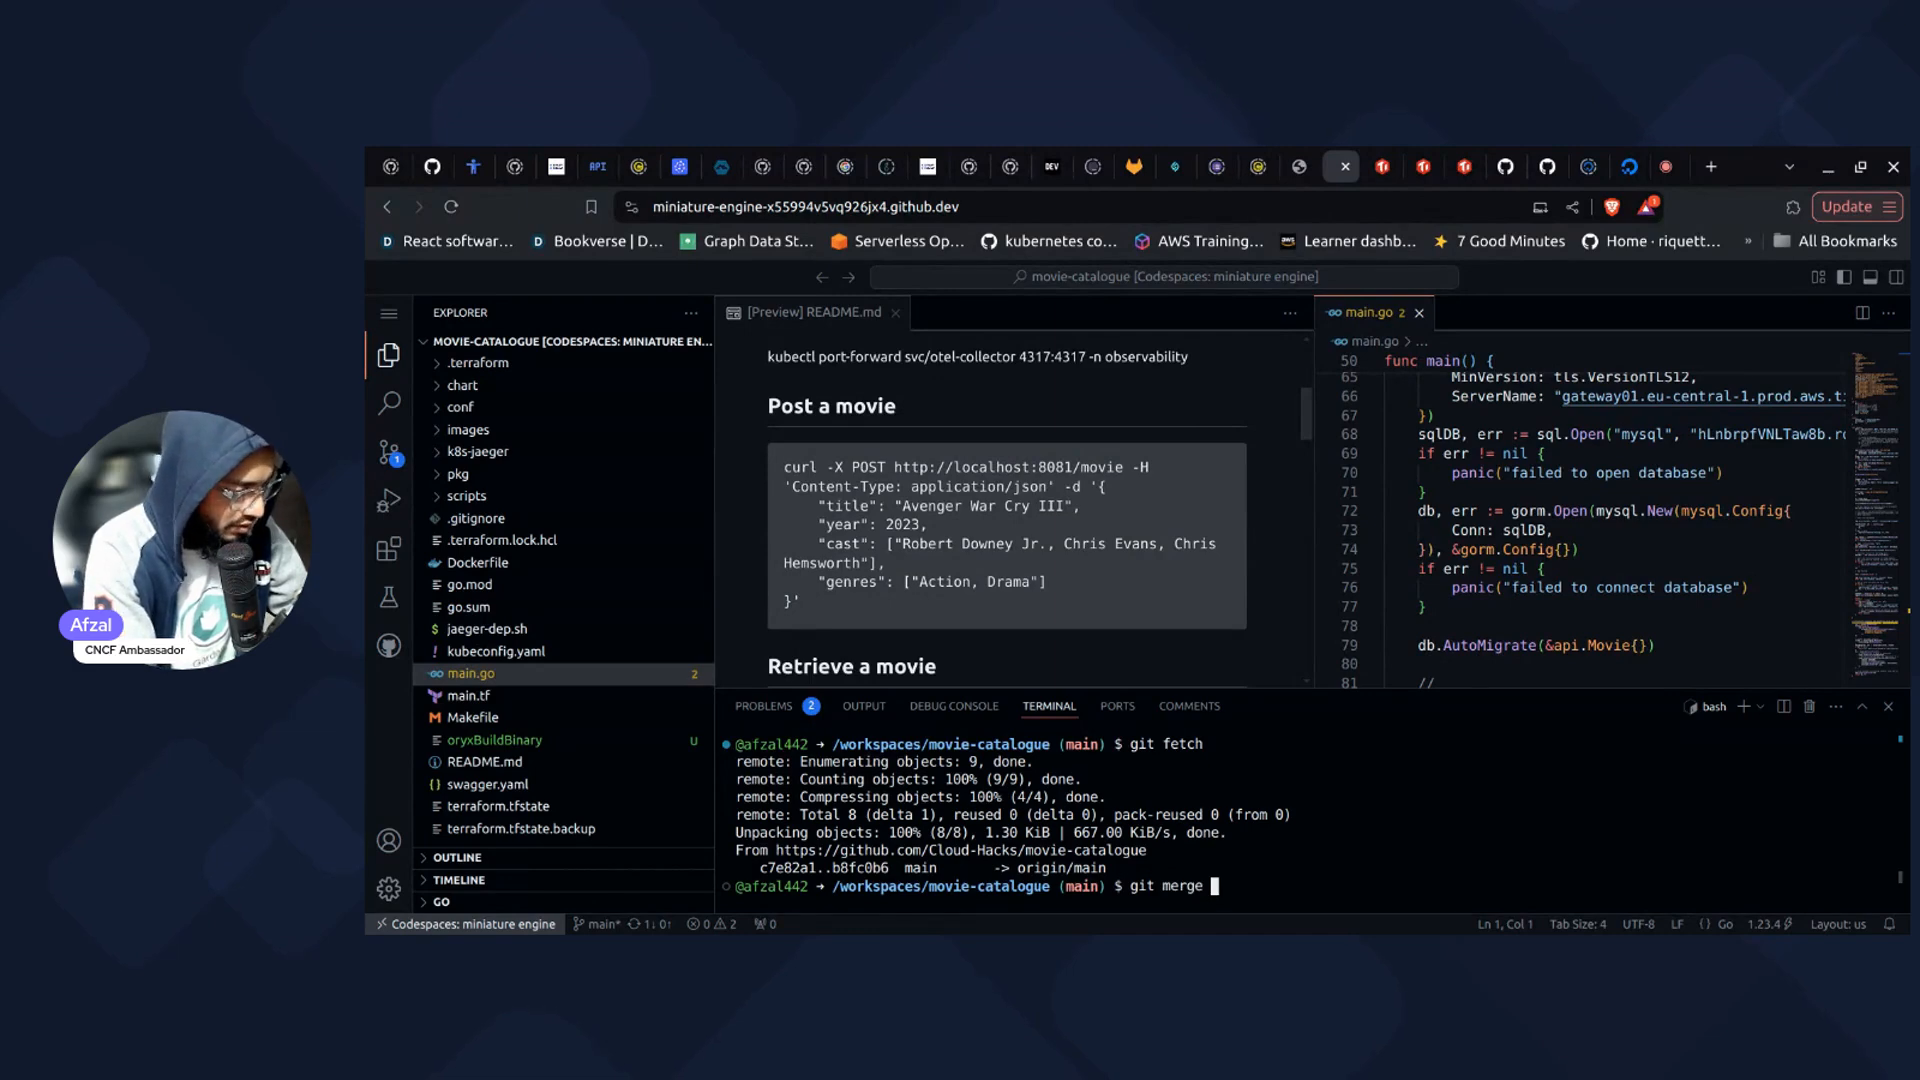
text(ms)
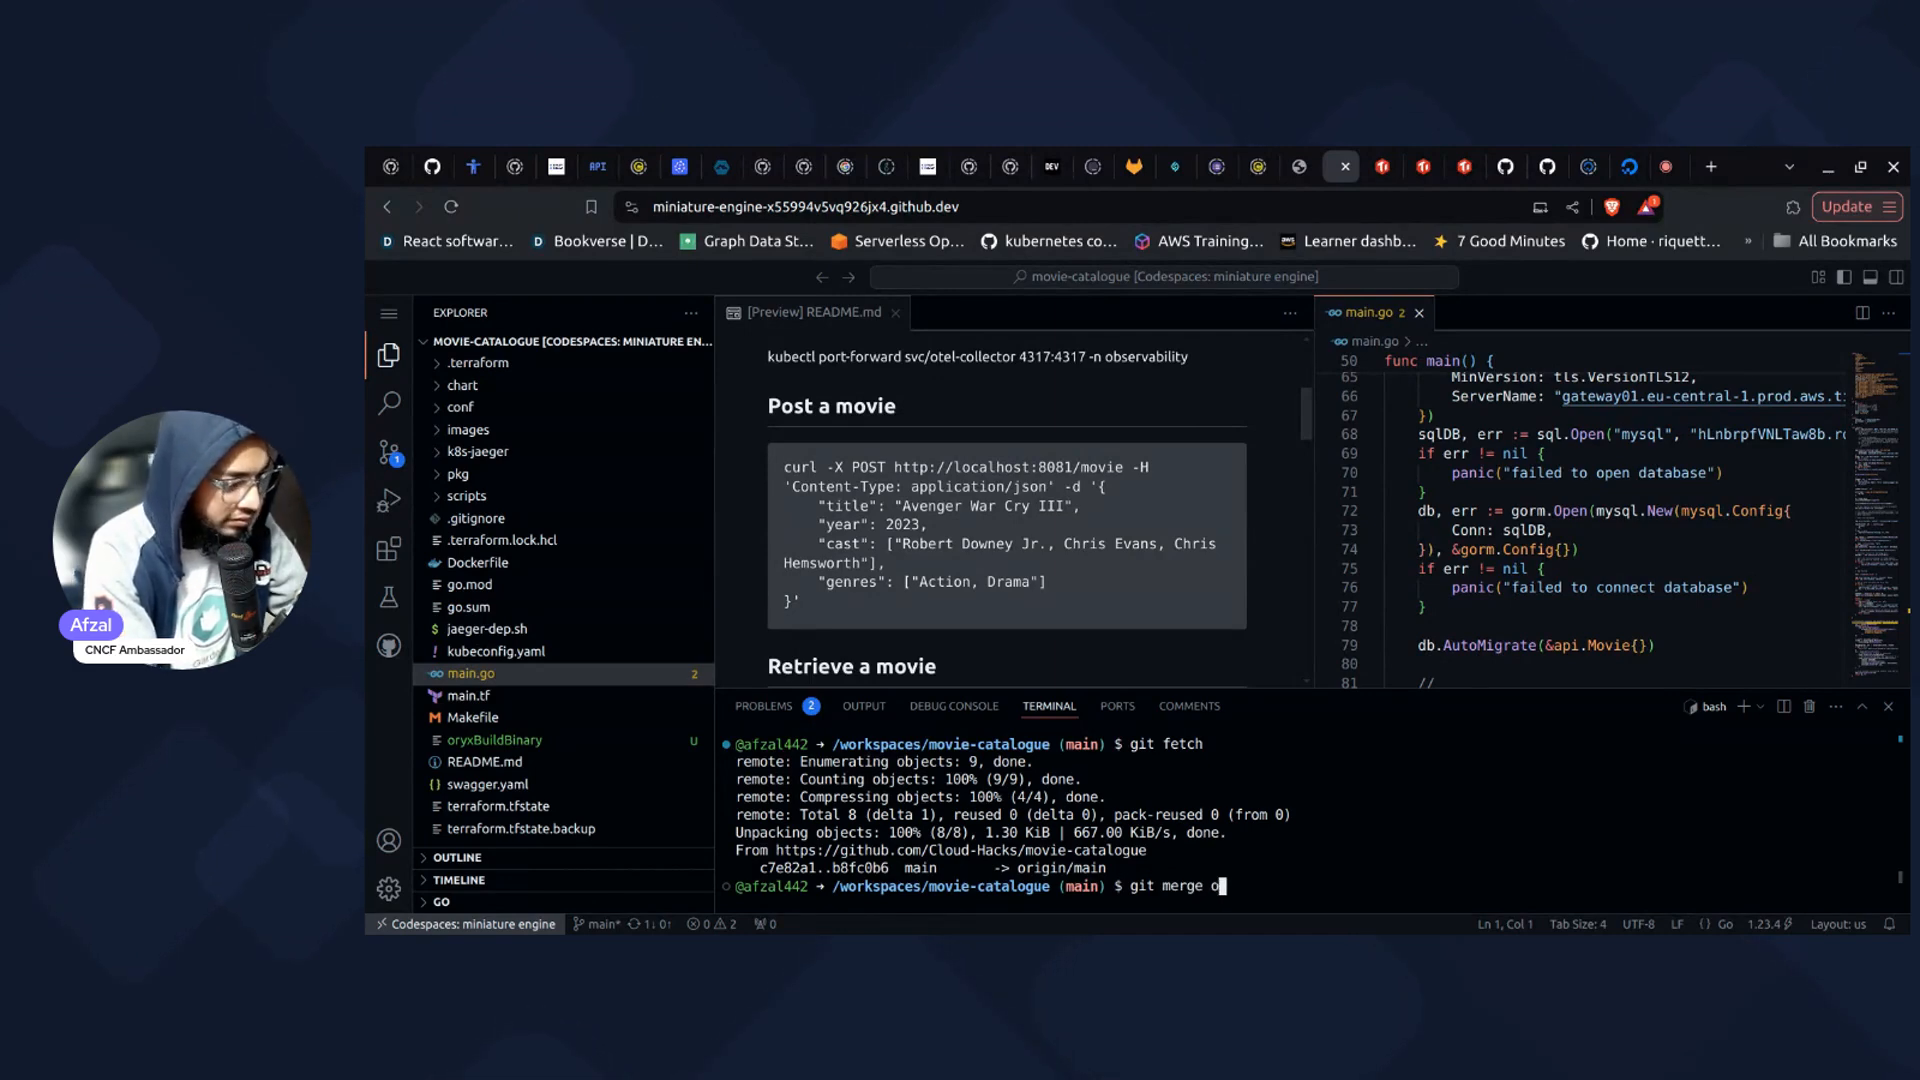
text(rigin/main)
key(Return)
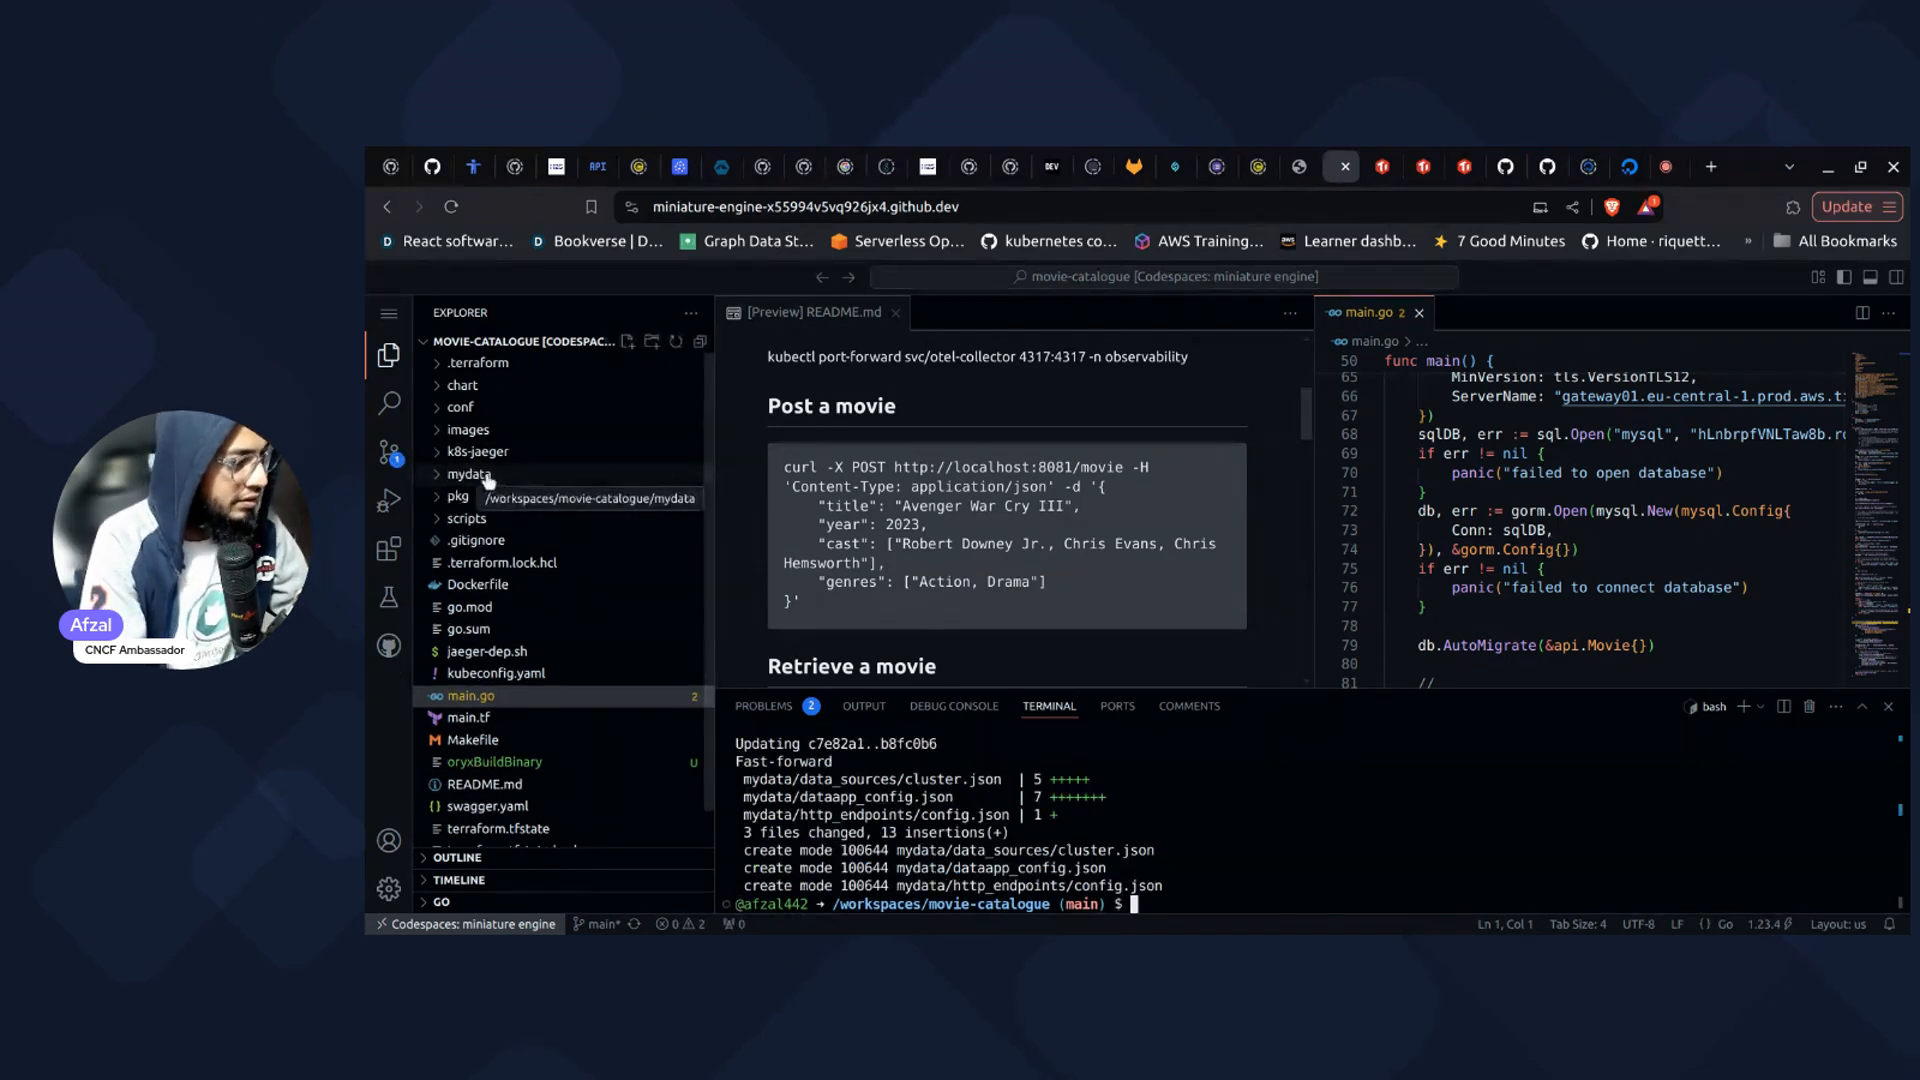
Step: Expand mydata and http_endpoints in Explorer and inspect dataapp_config.json
click(466, 474)
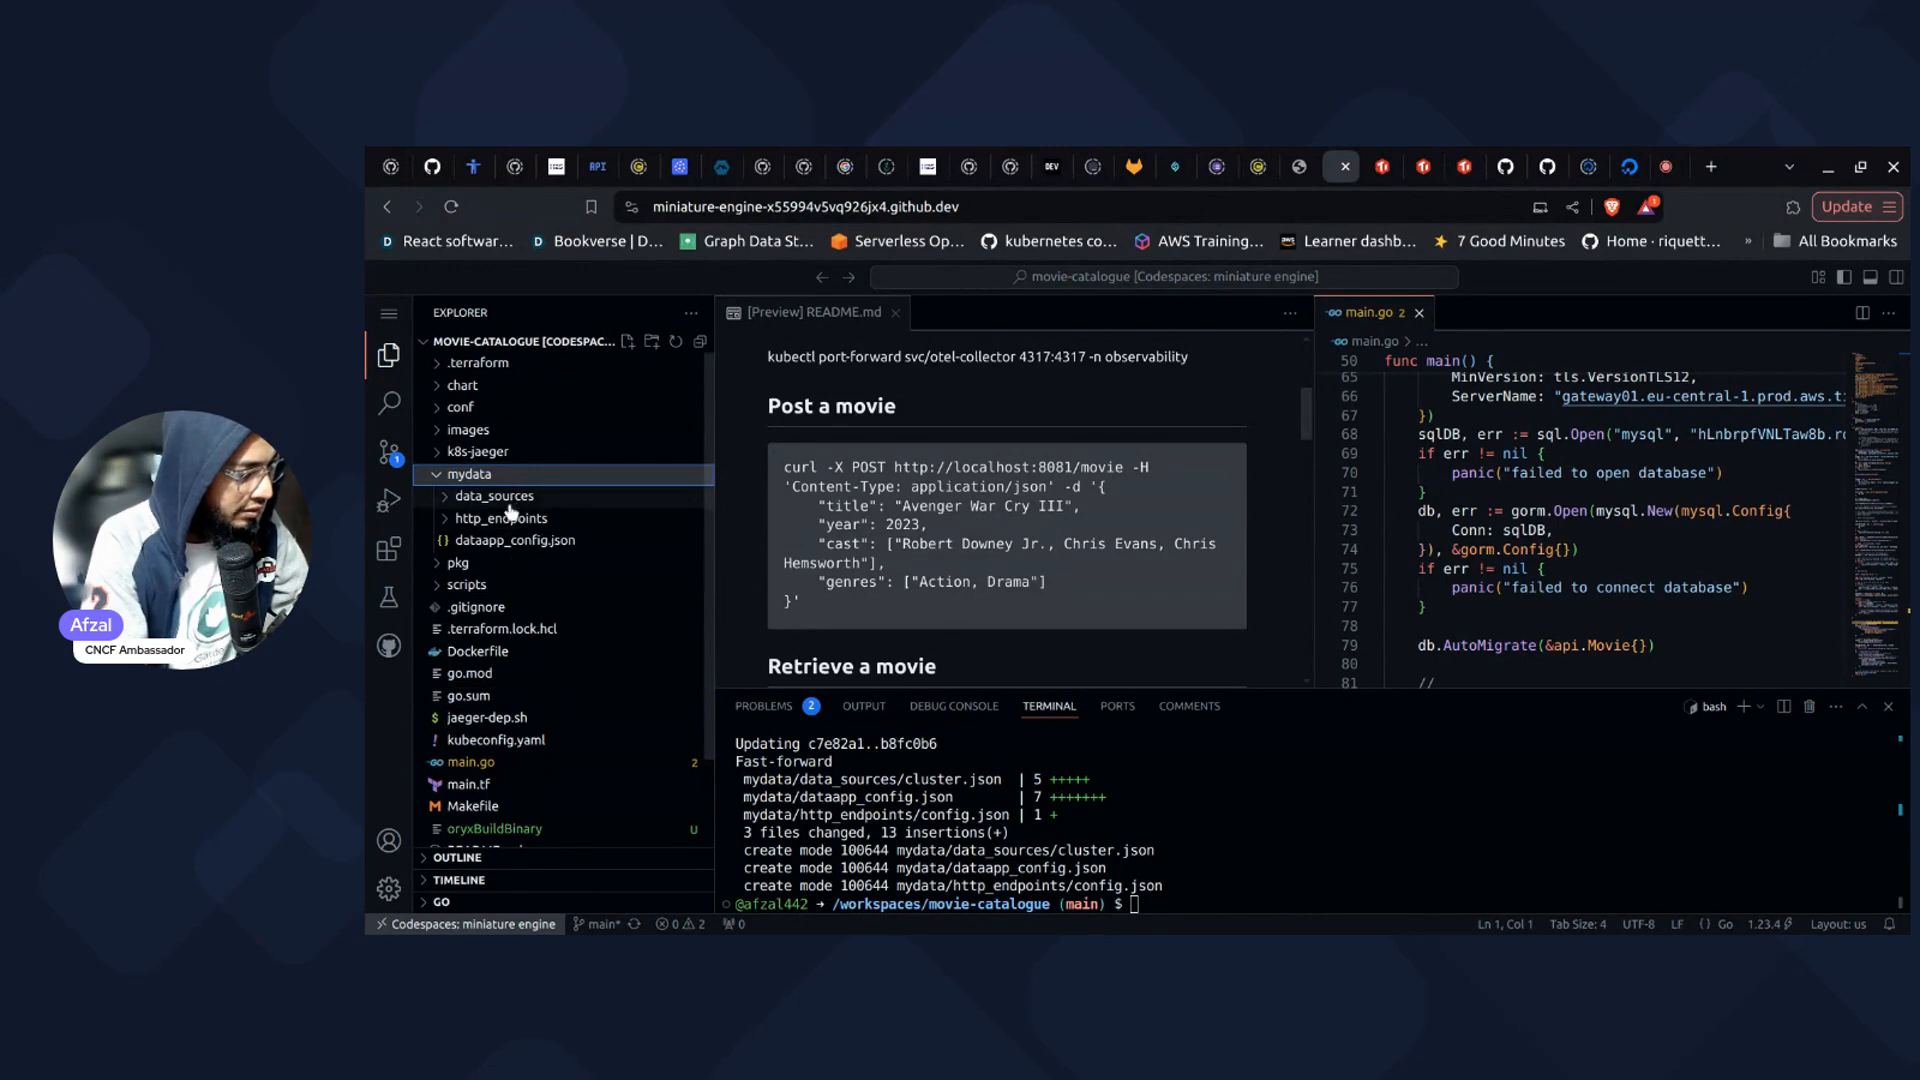
click(508, 518)
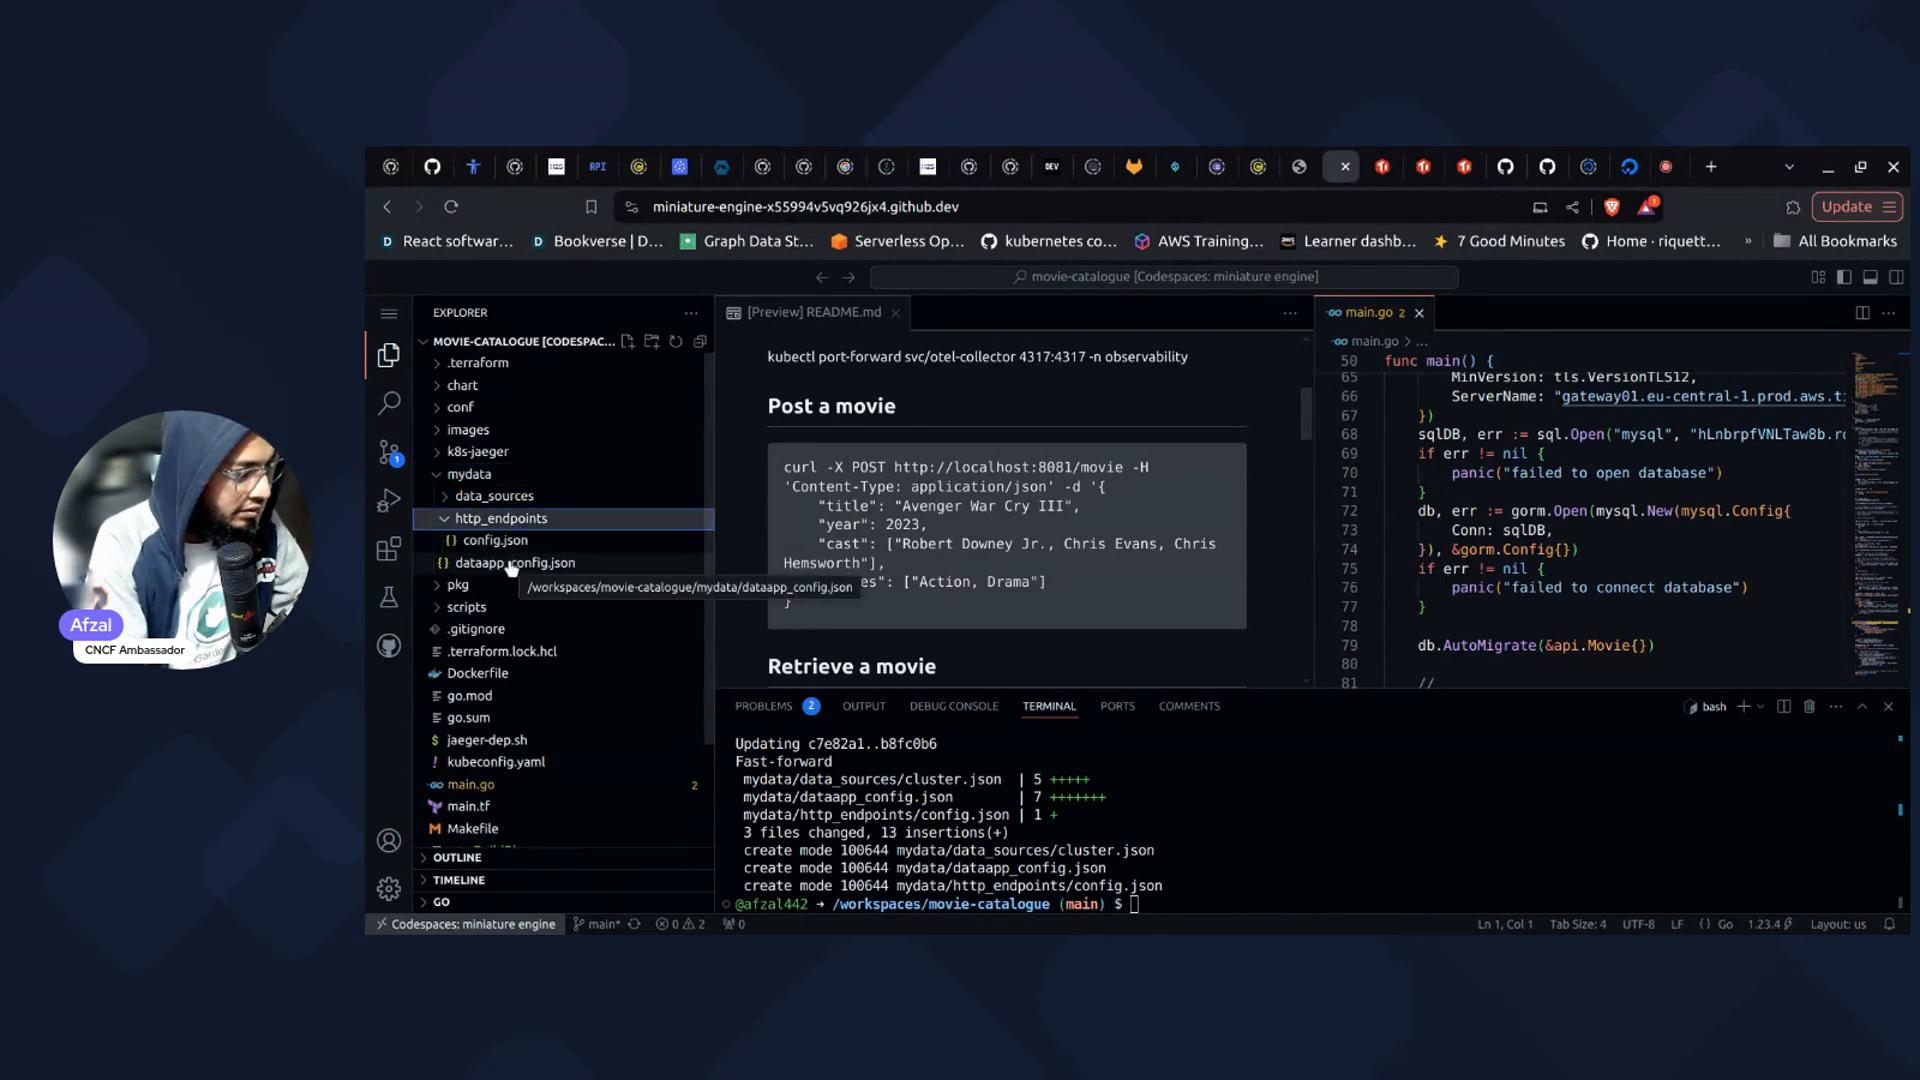
click(511, 564)
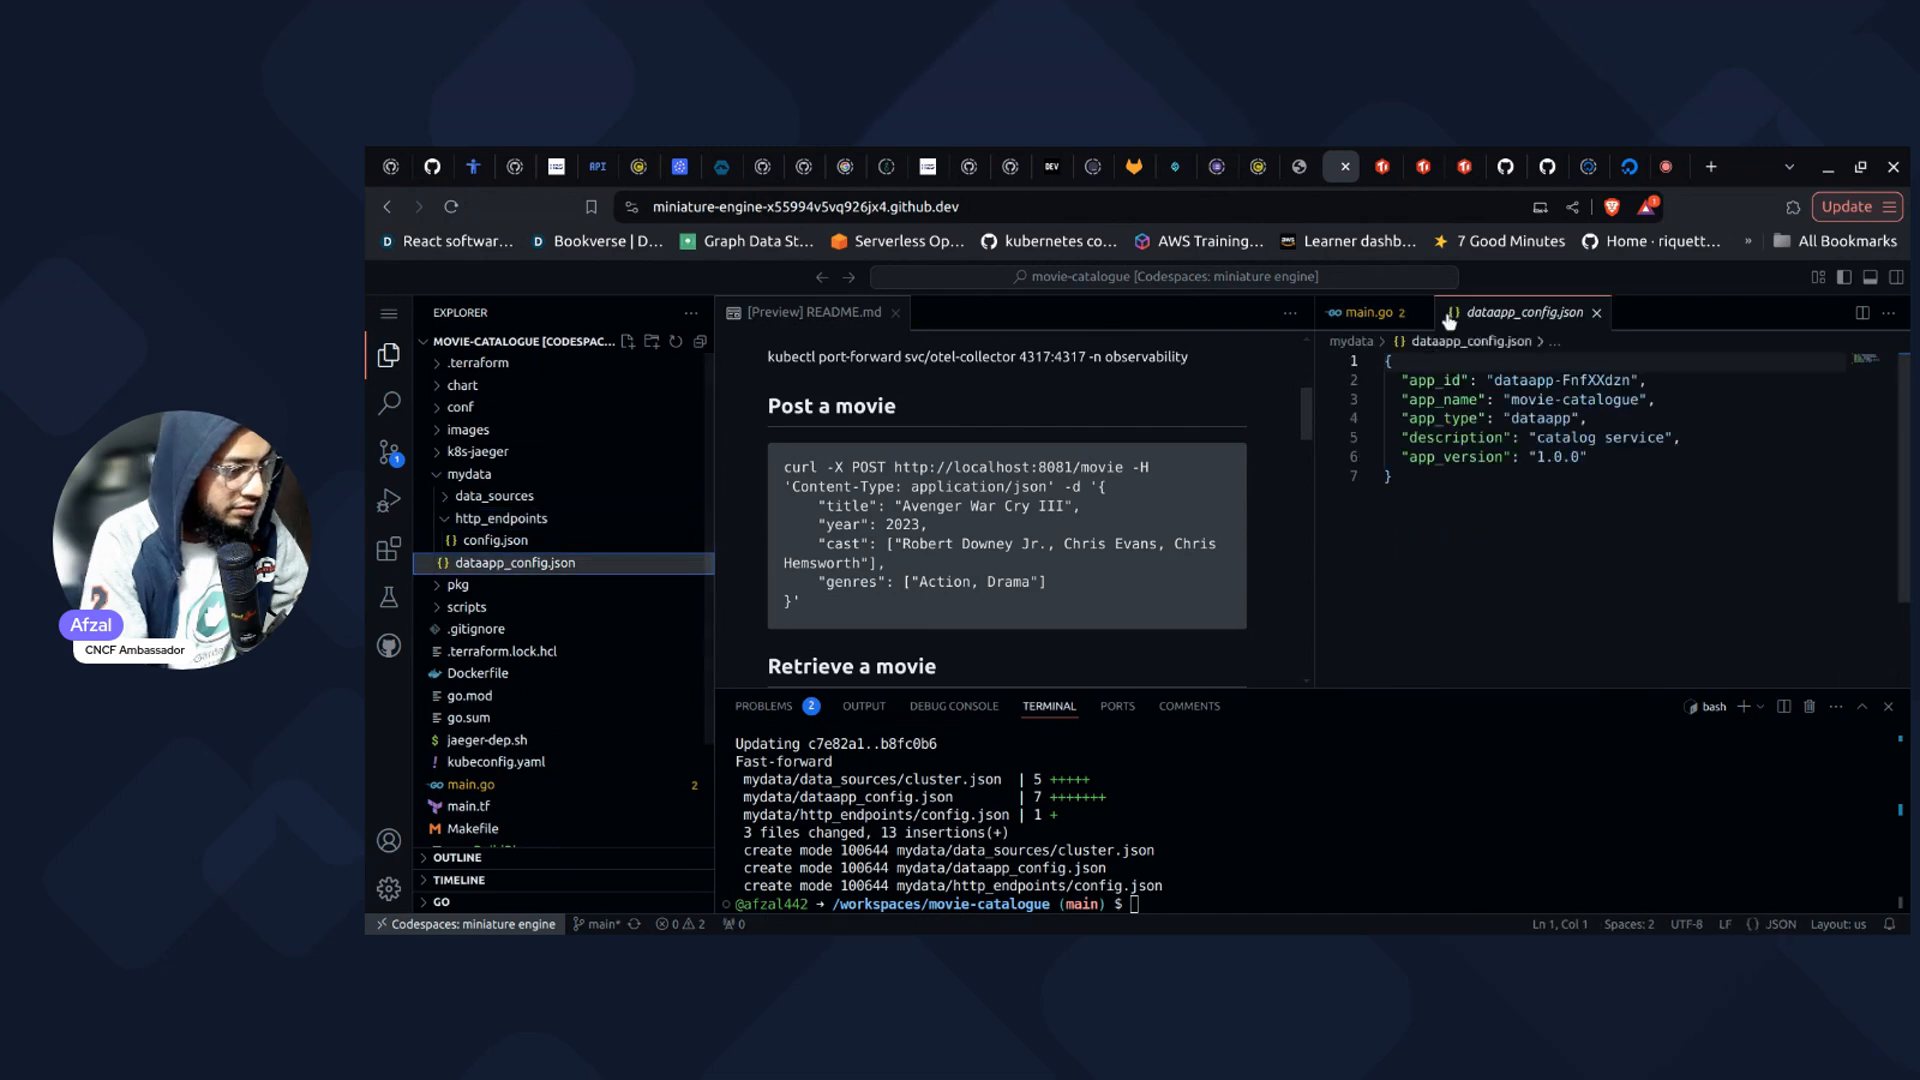
click(1368, 312)
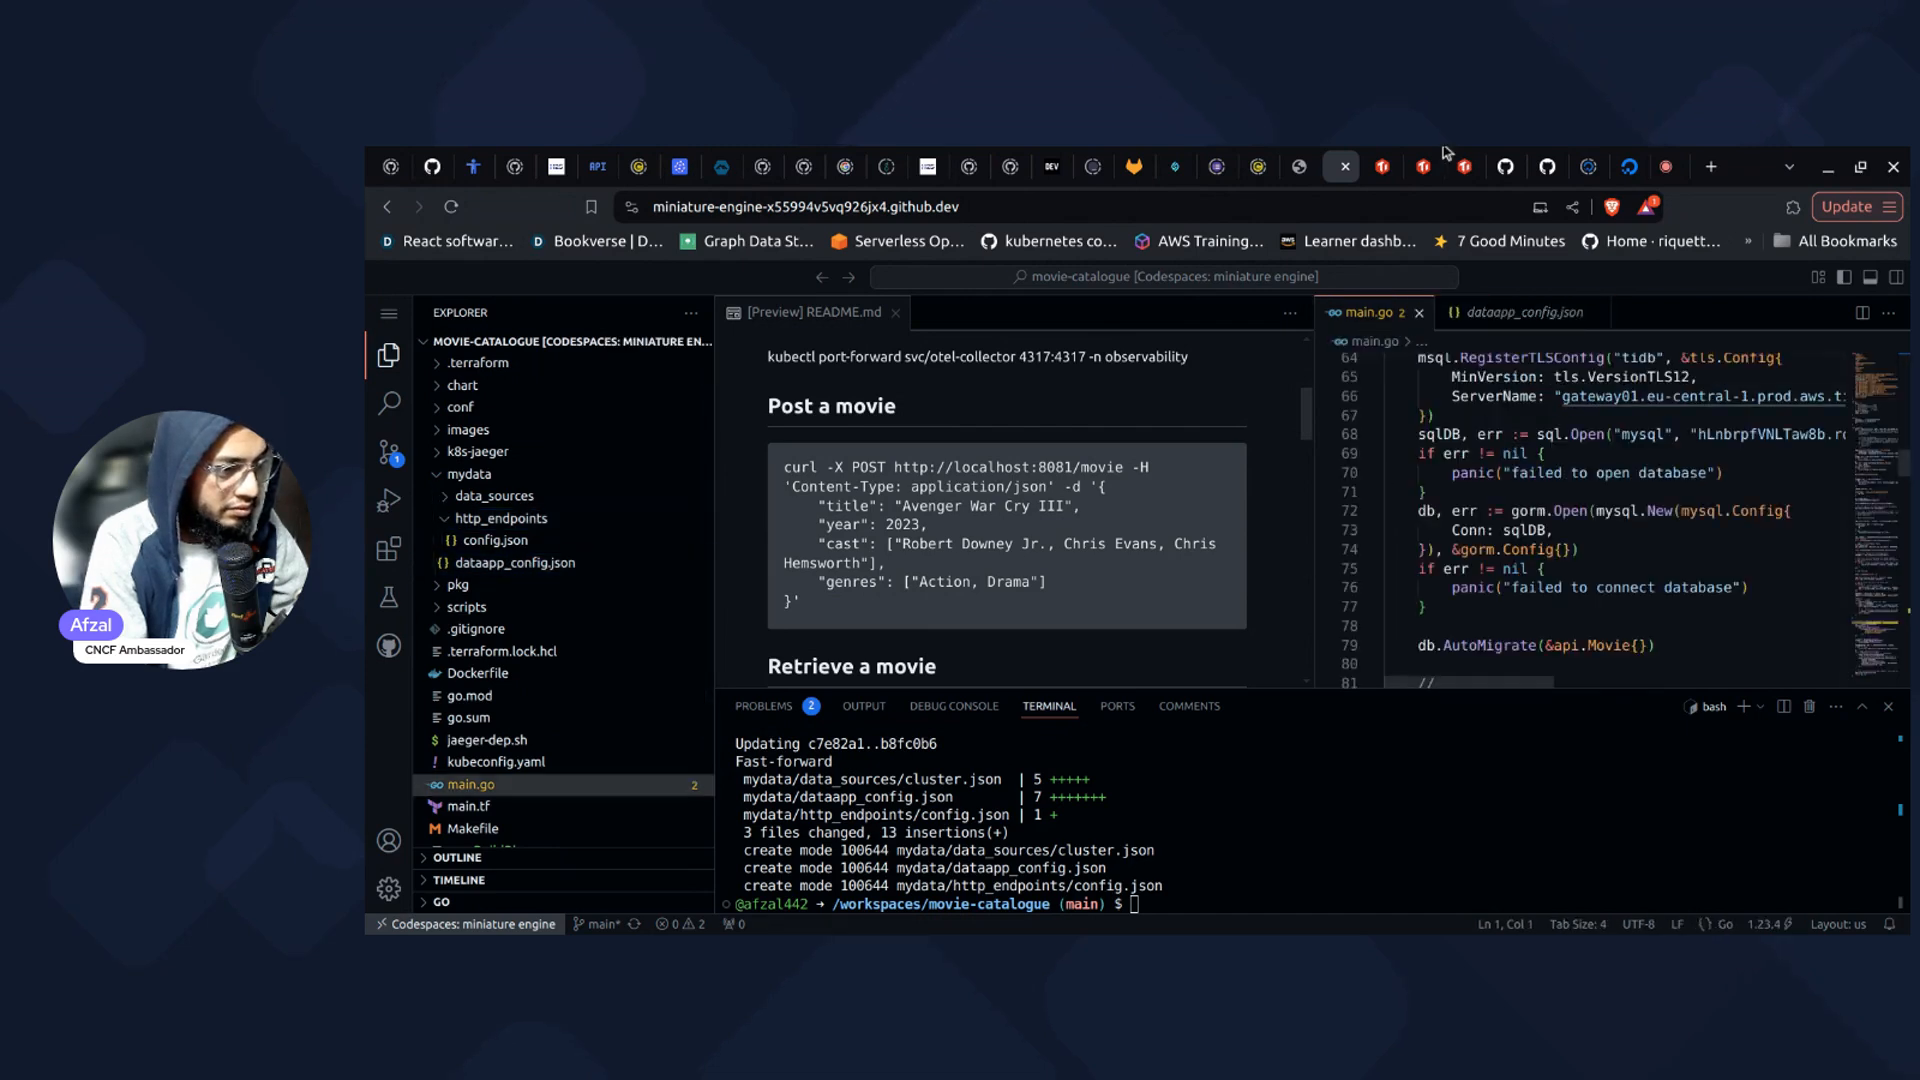
click(1381, 167)
scroll(1273, 656, down, 2)
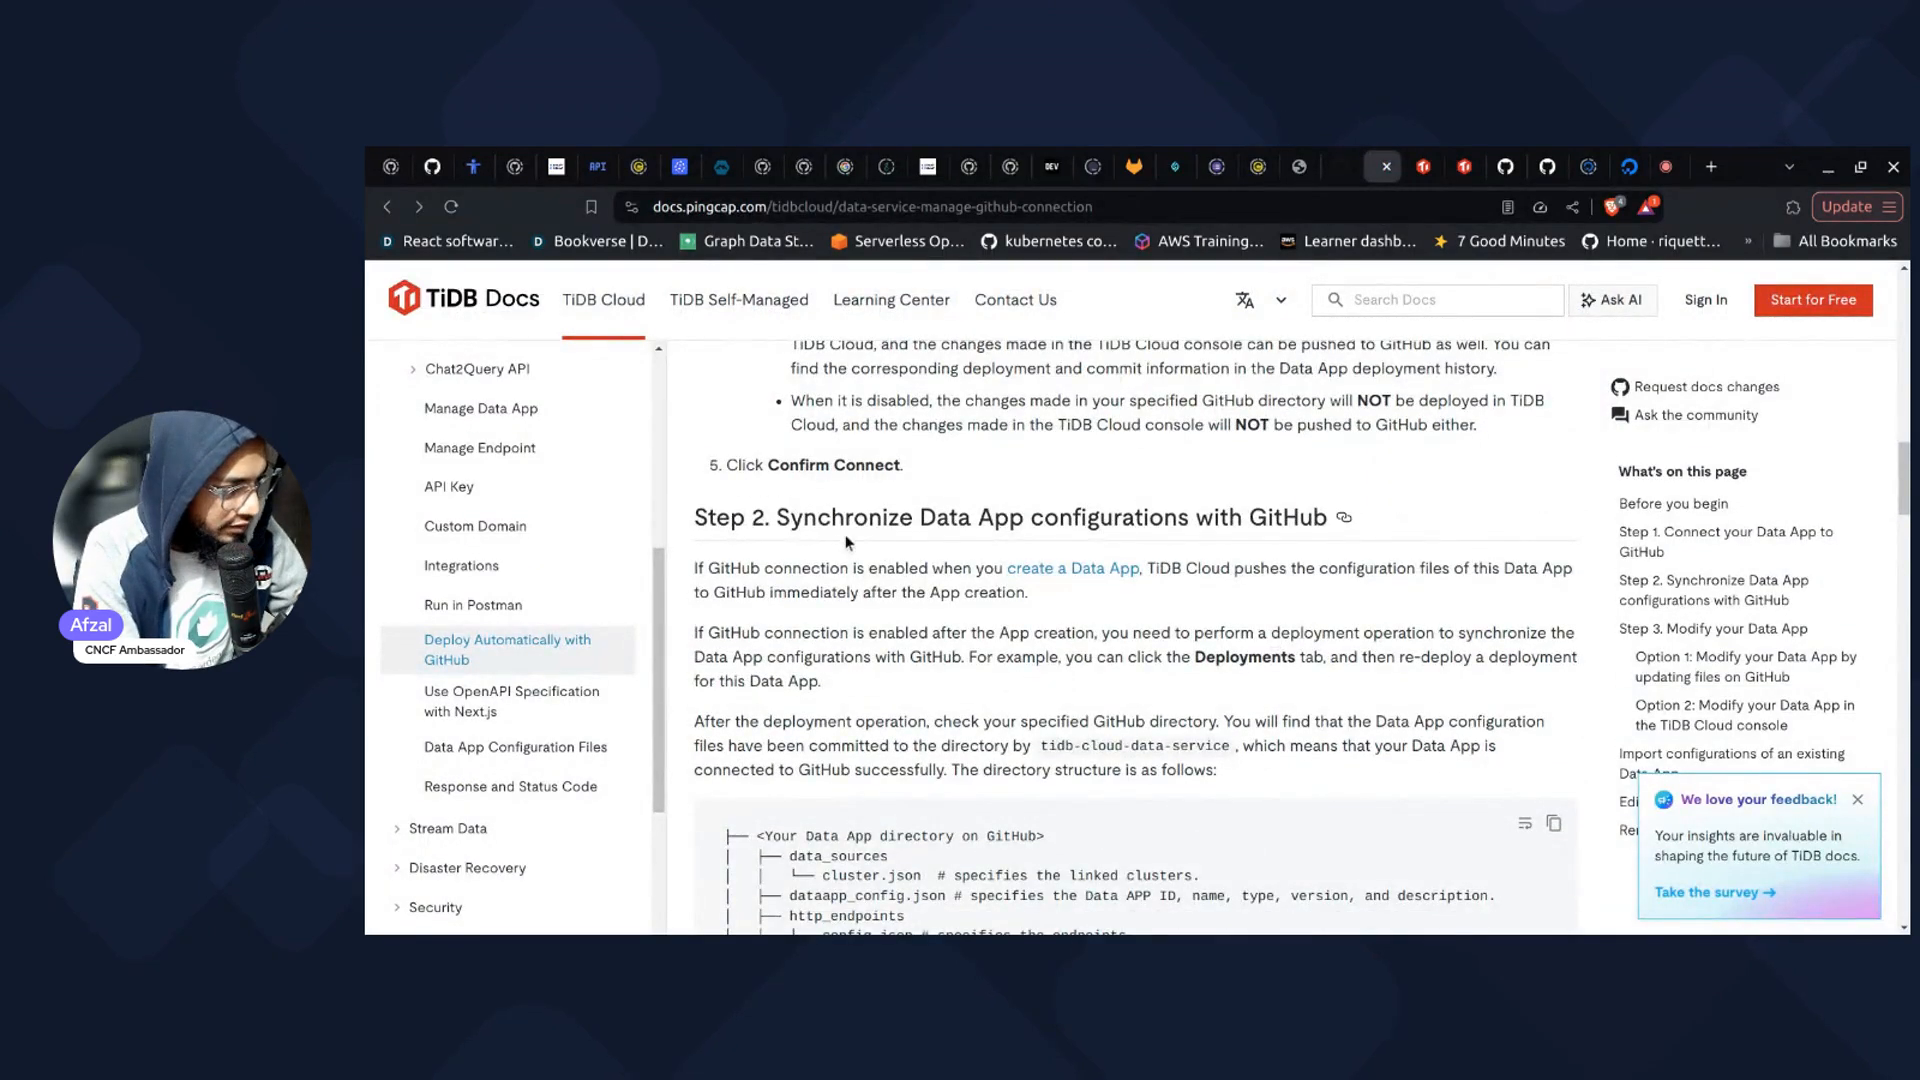
scroll(1218, 532, down, 3)
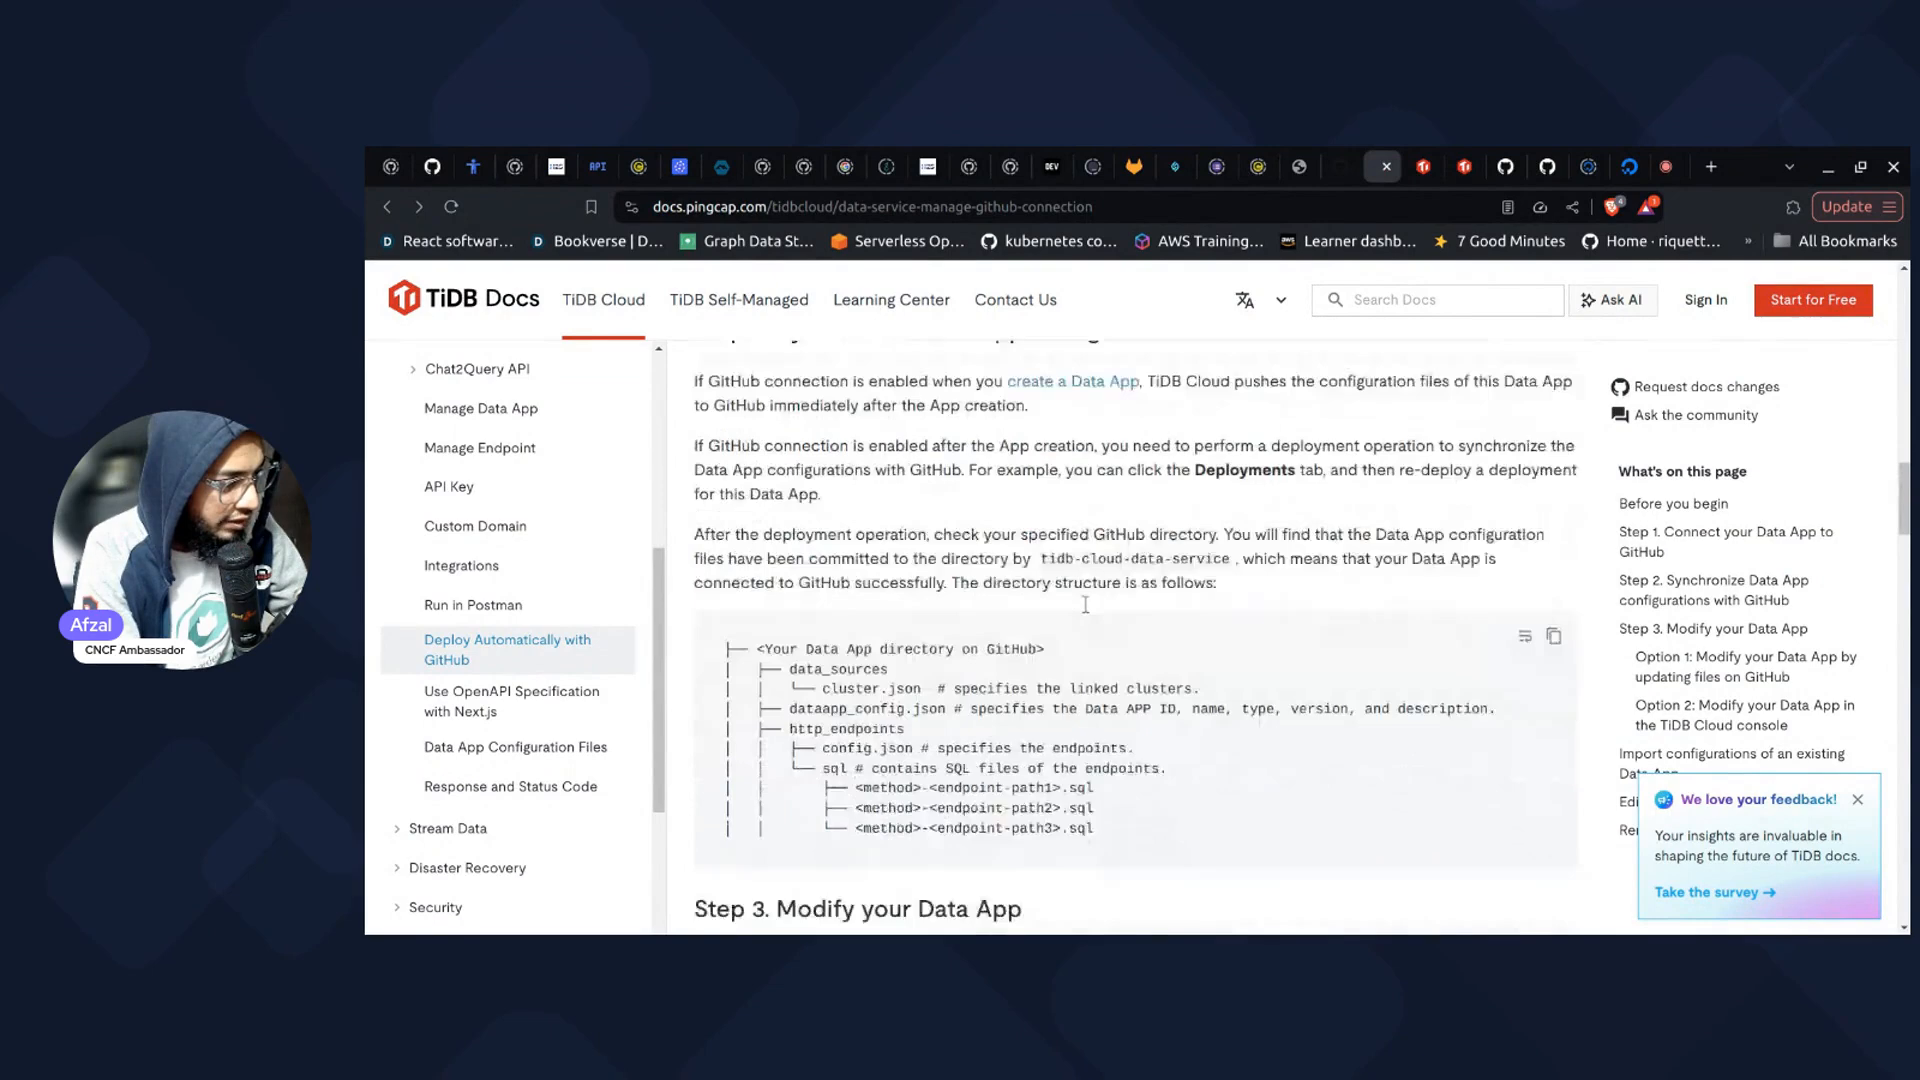
scroll(810, 520, up, 2)
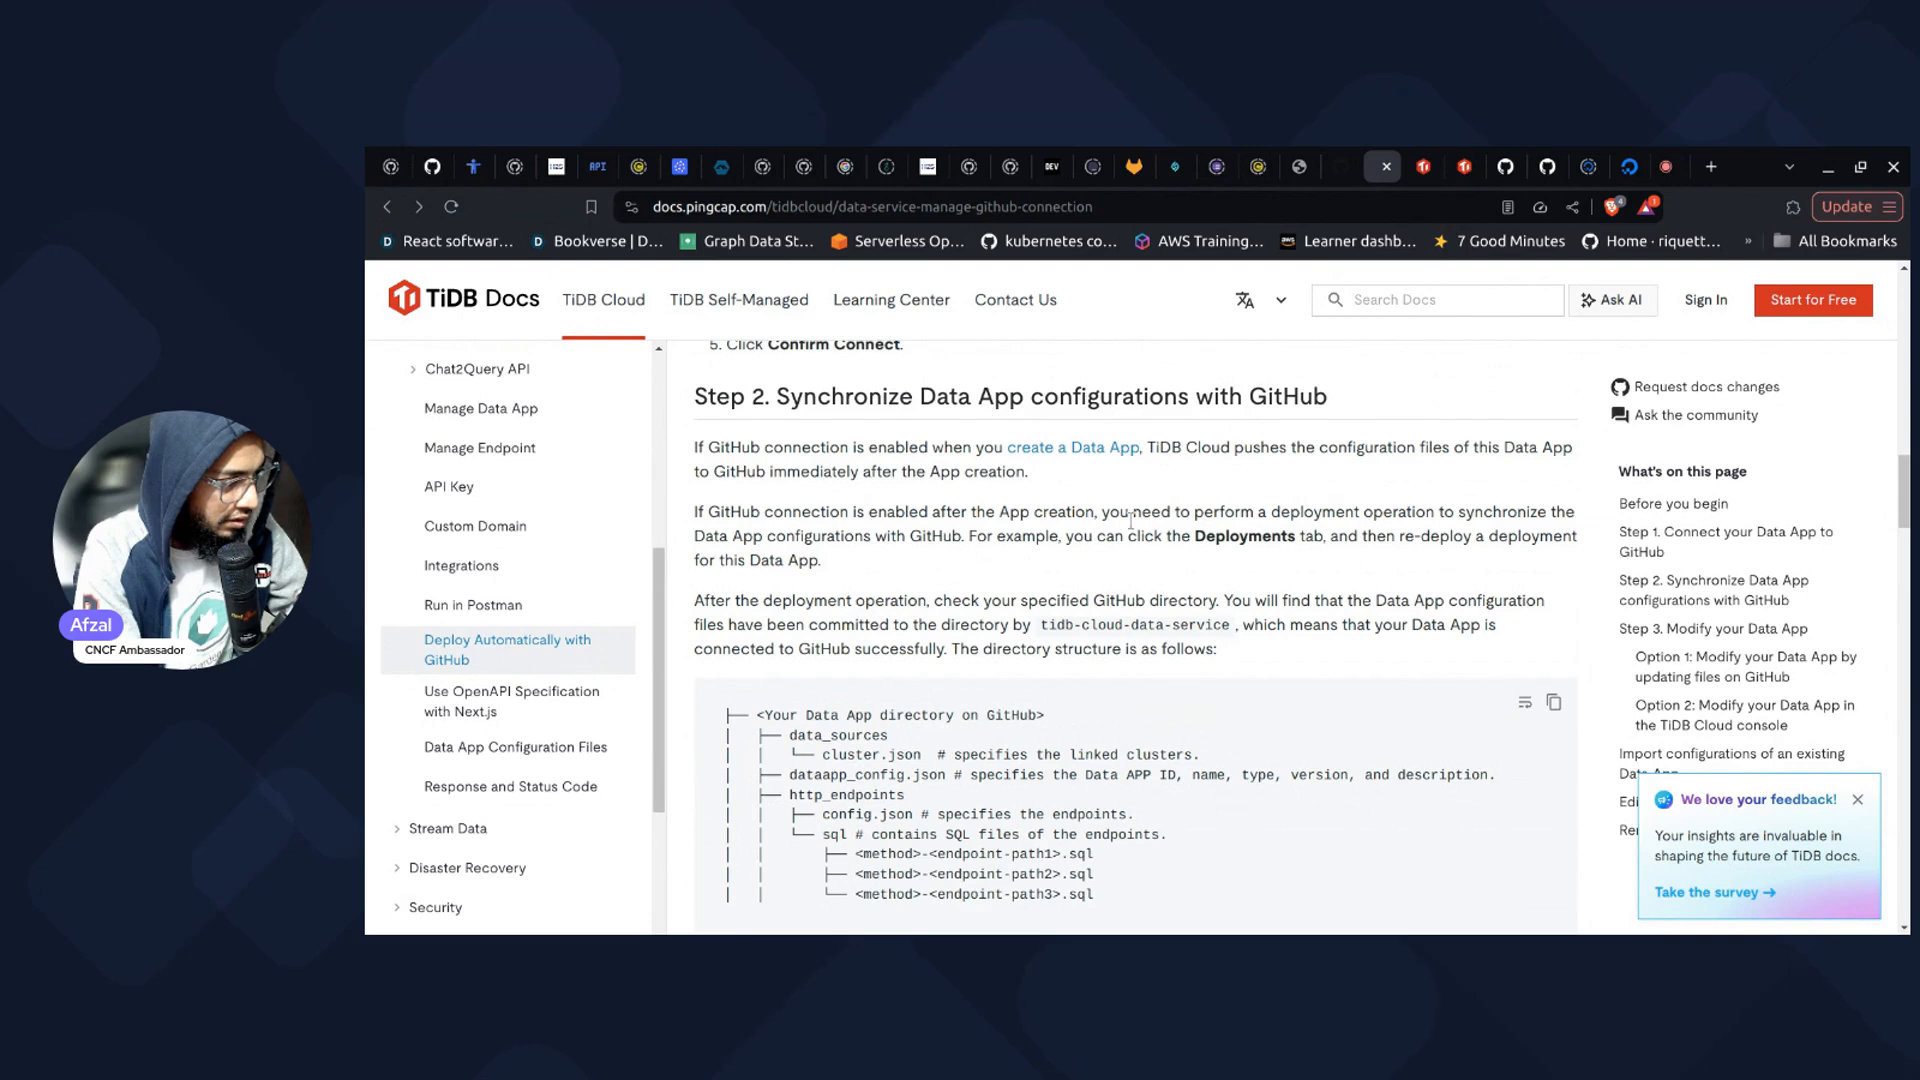
drag(932, 535, 1190, 568)
click(934, 529)
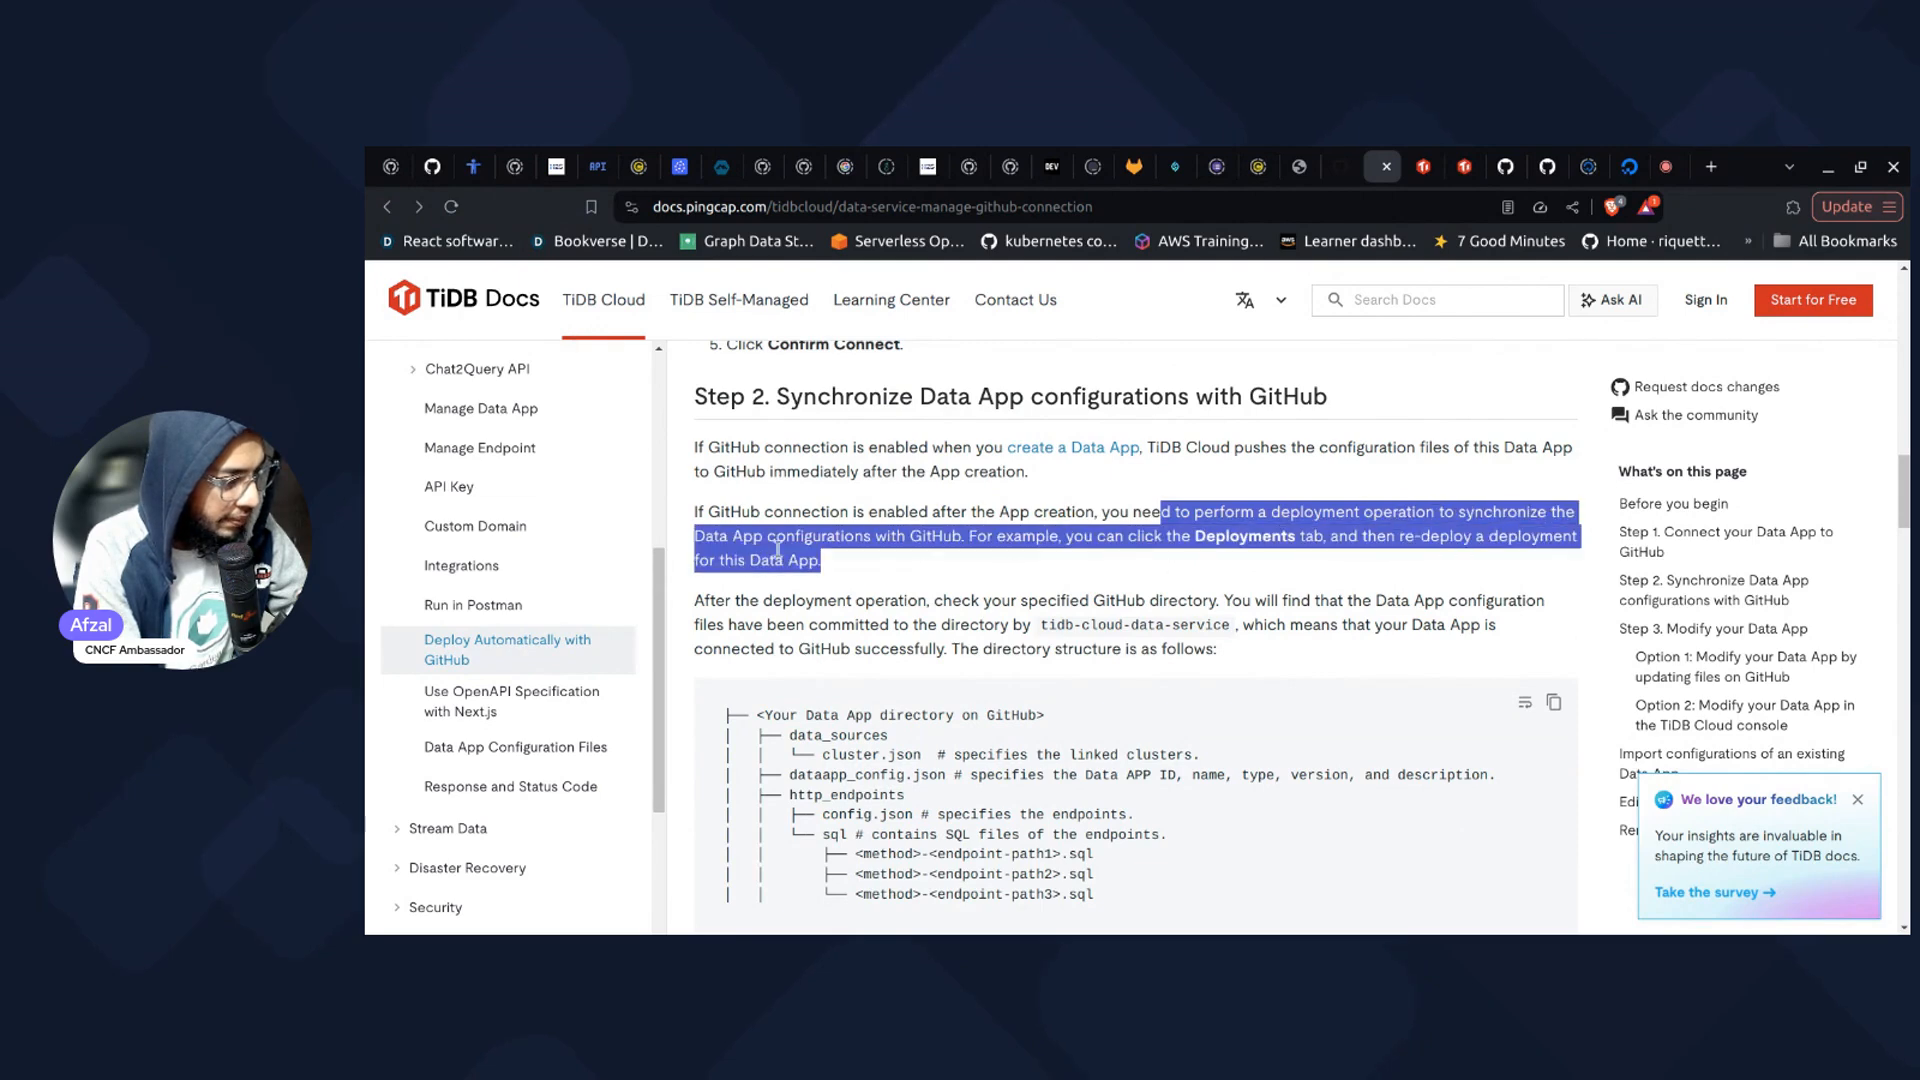
click(1147, 531)
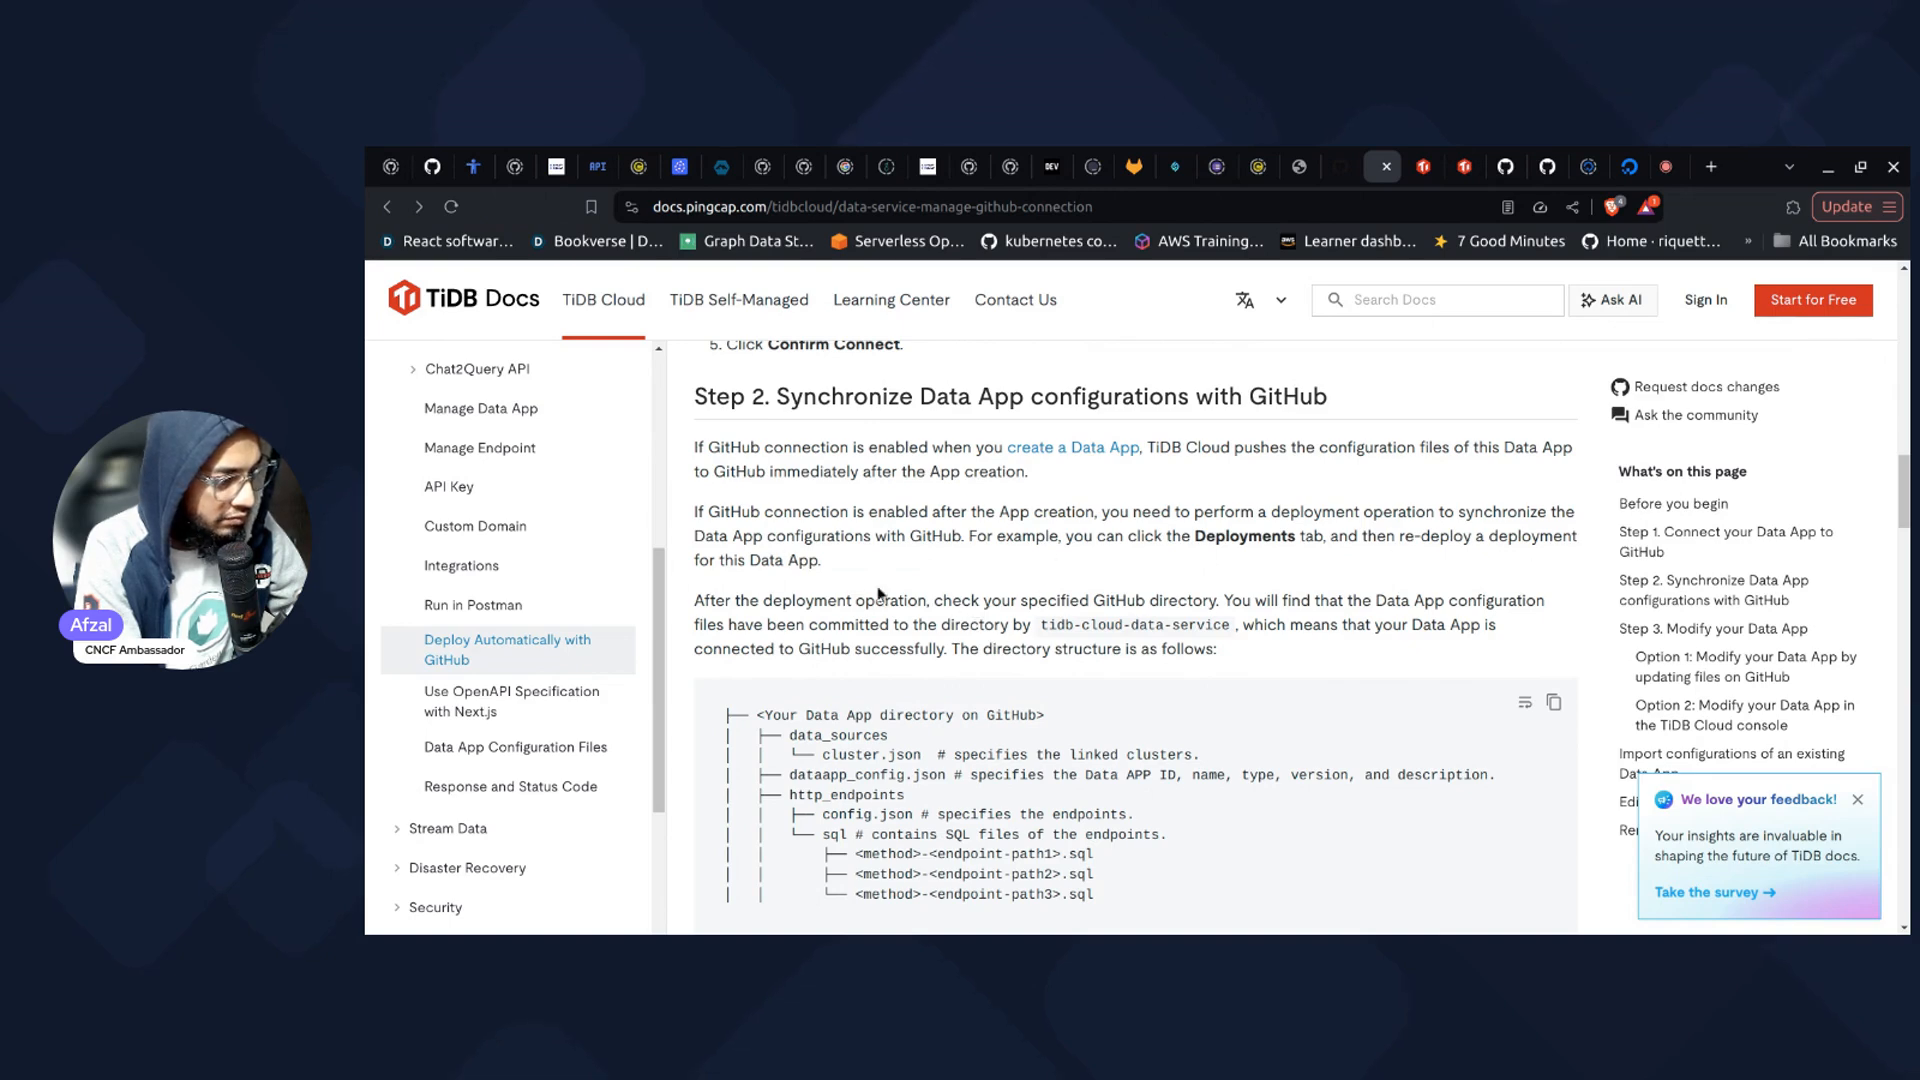
scroll(879, 592, down, 3)
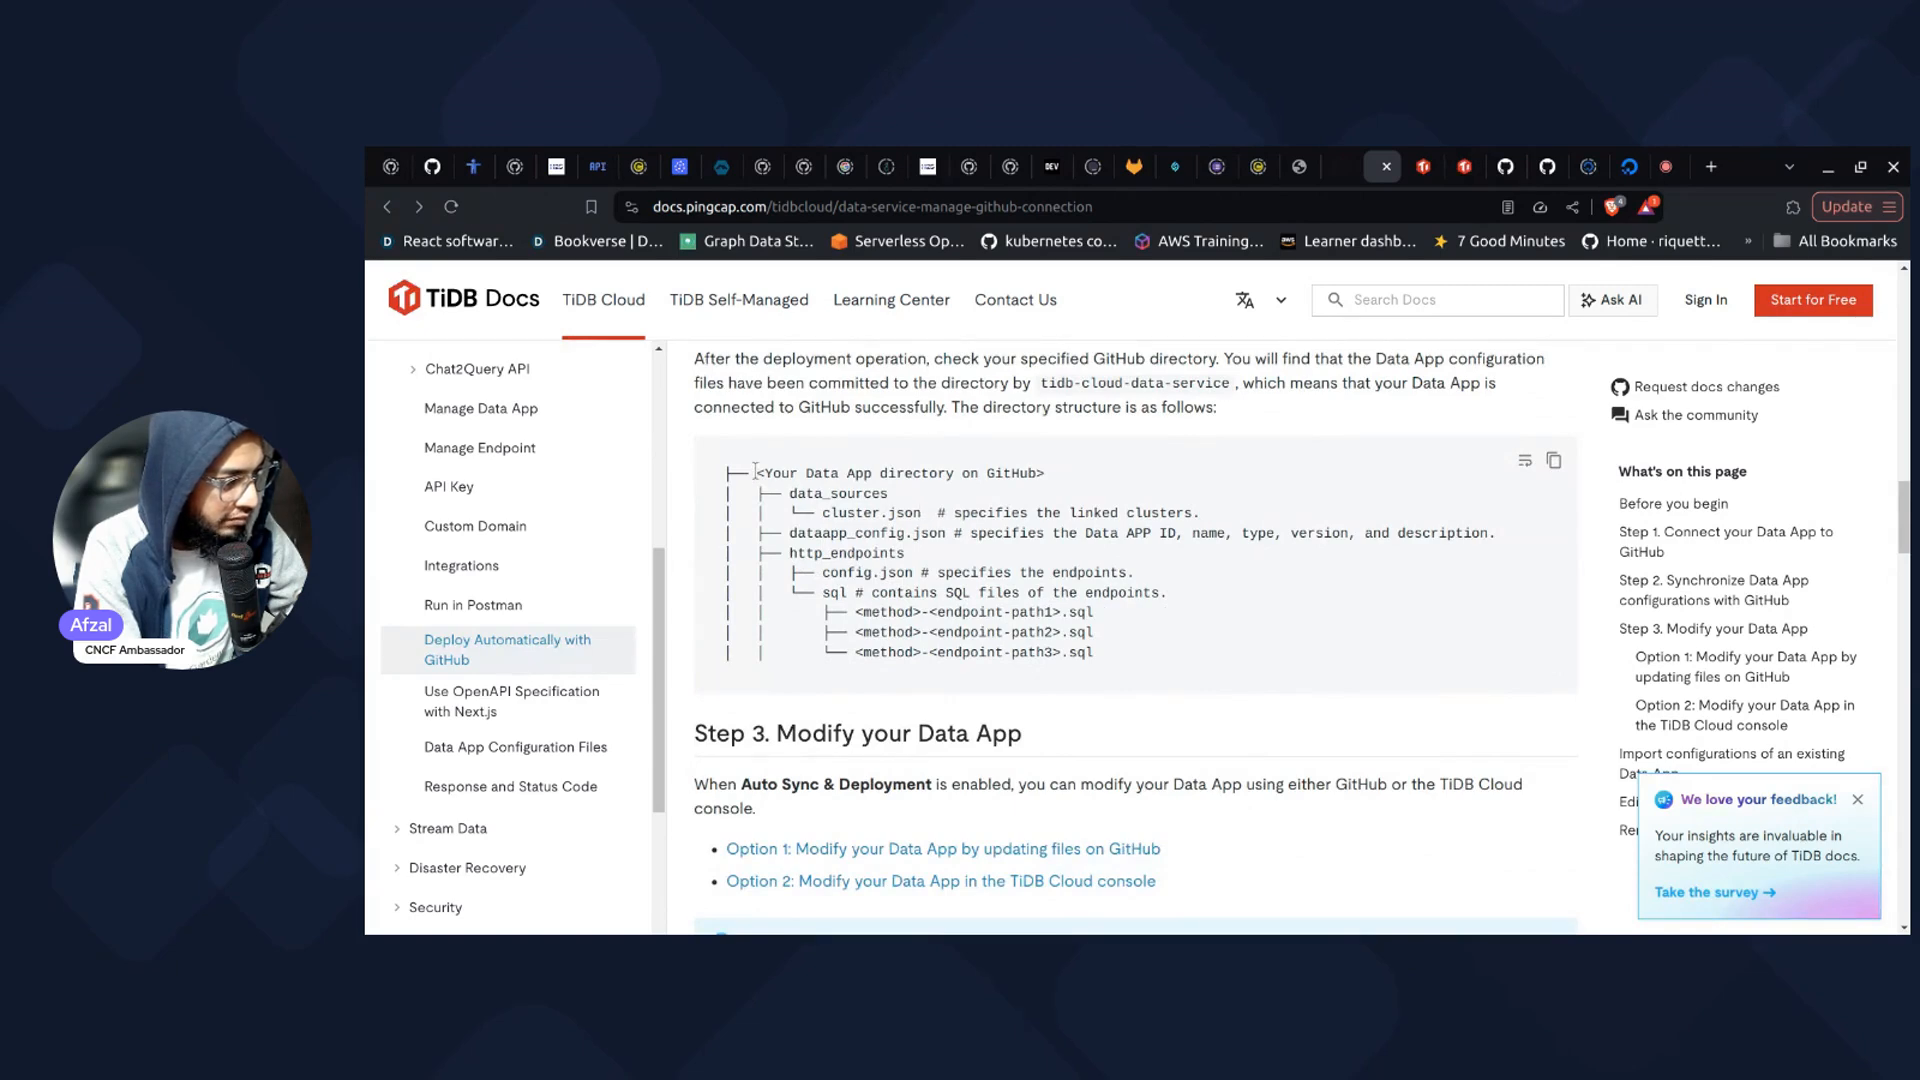
drag(759, 472, 1113, 661)
click(1113, 661)
drag(995, 632, 727, 476)
click(1113, 571)
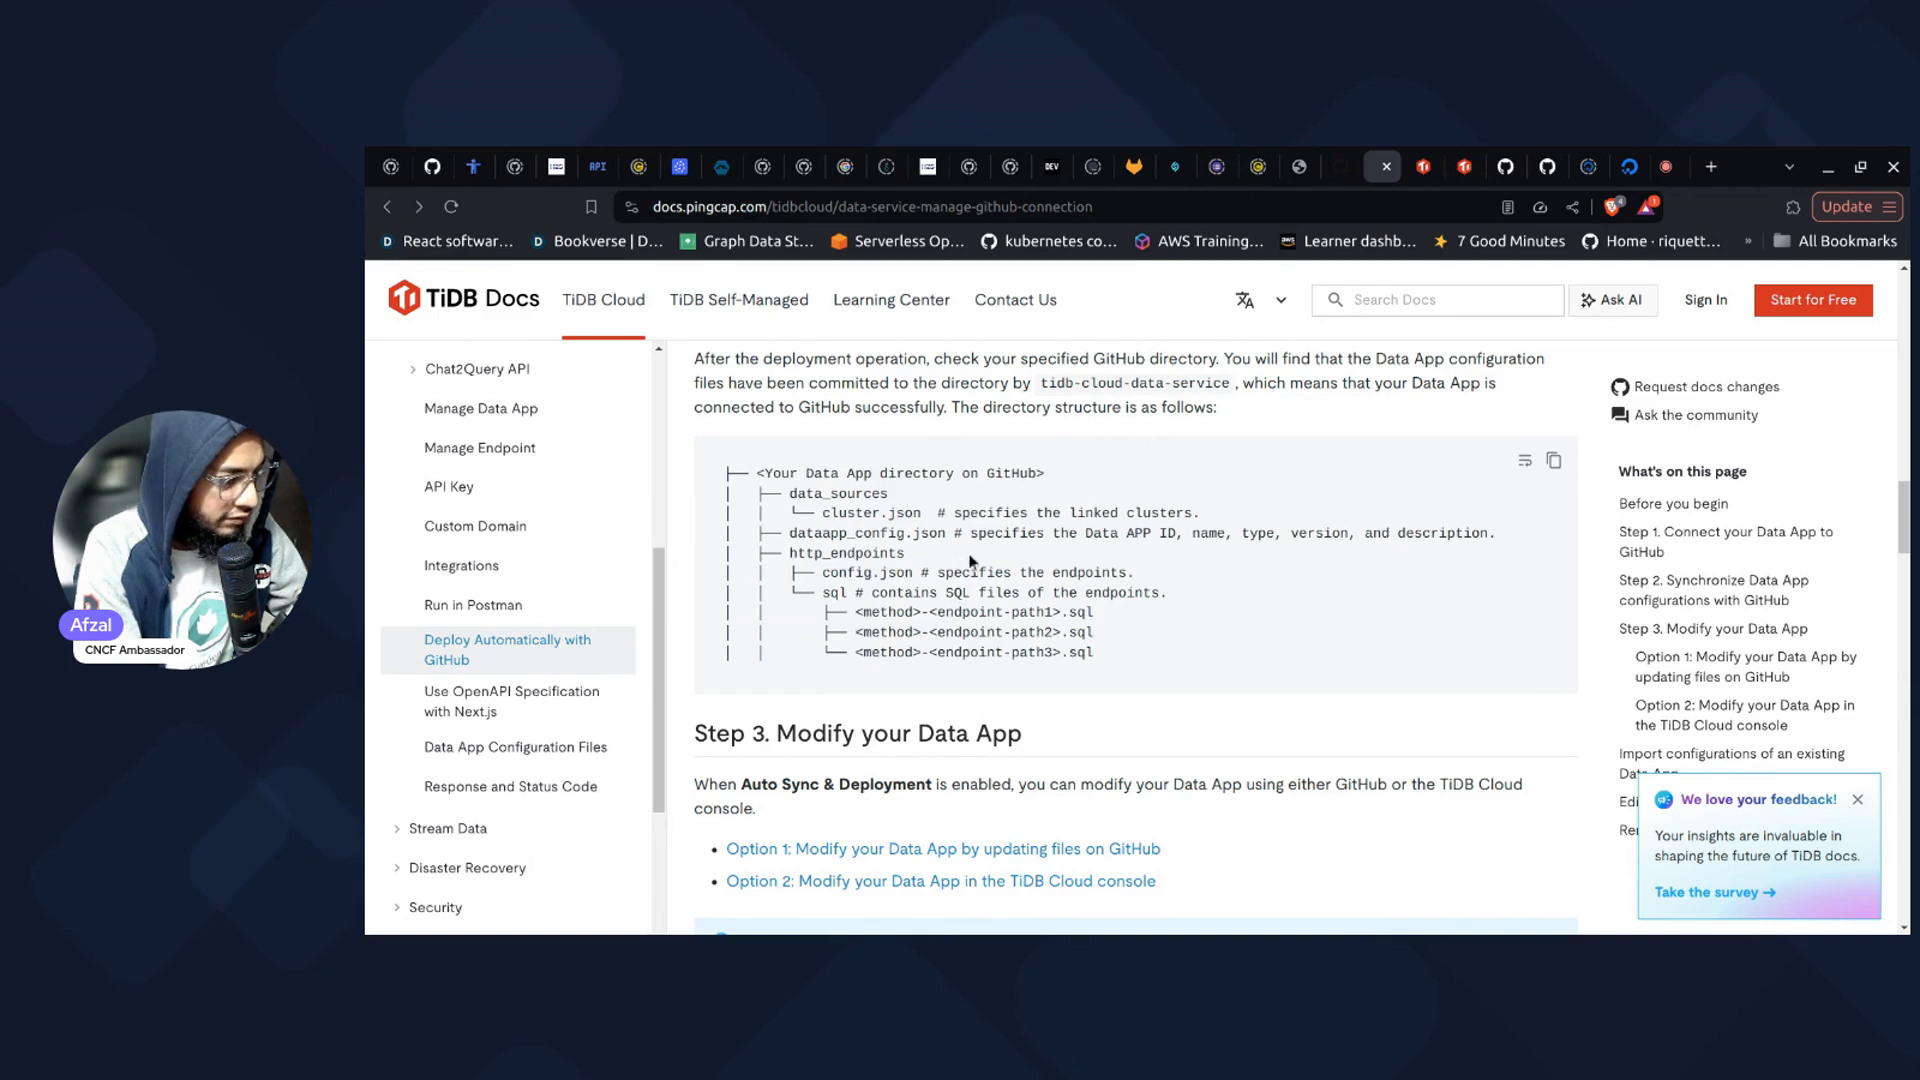
scroll(970, 560, down, 3)
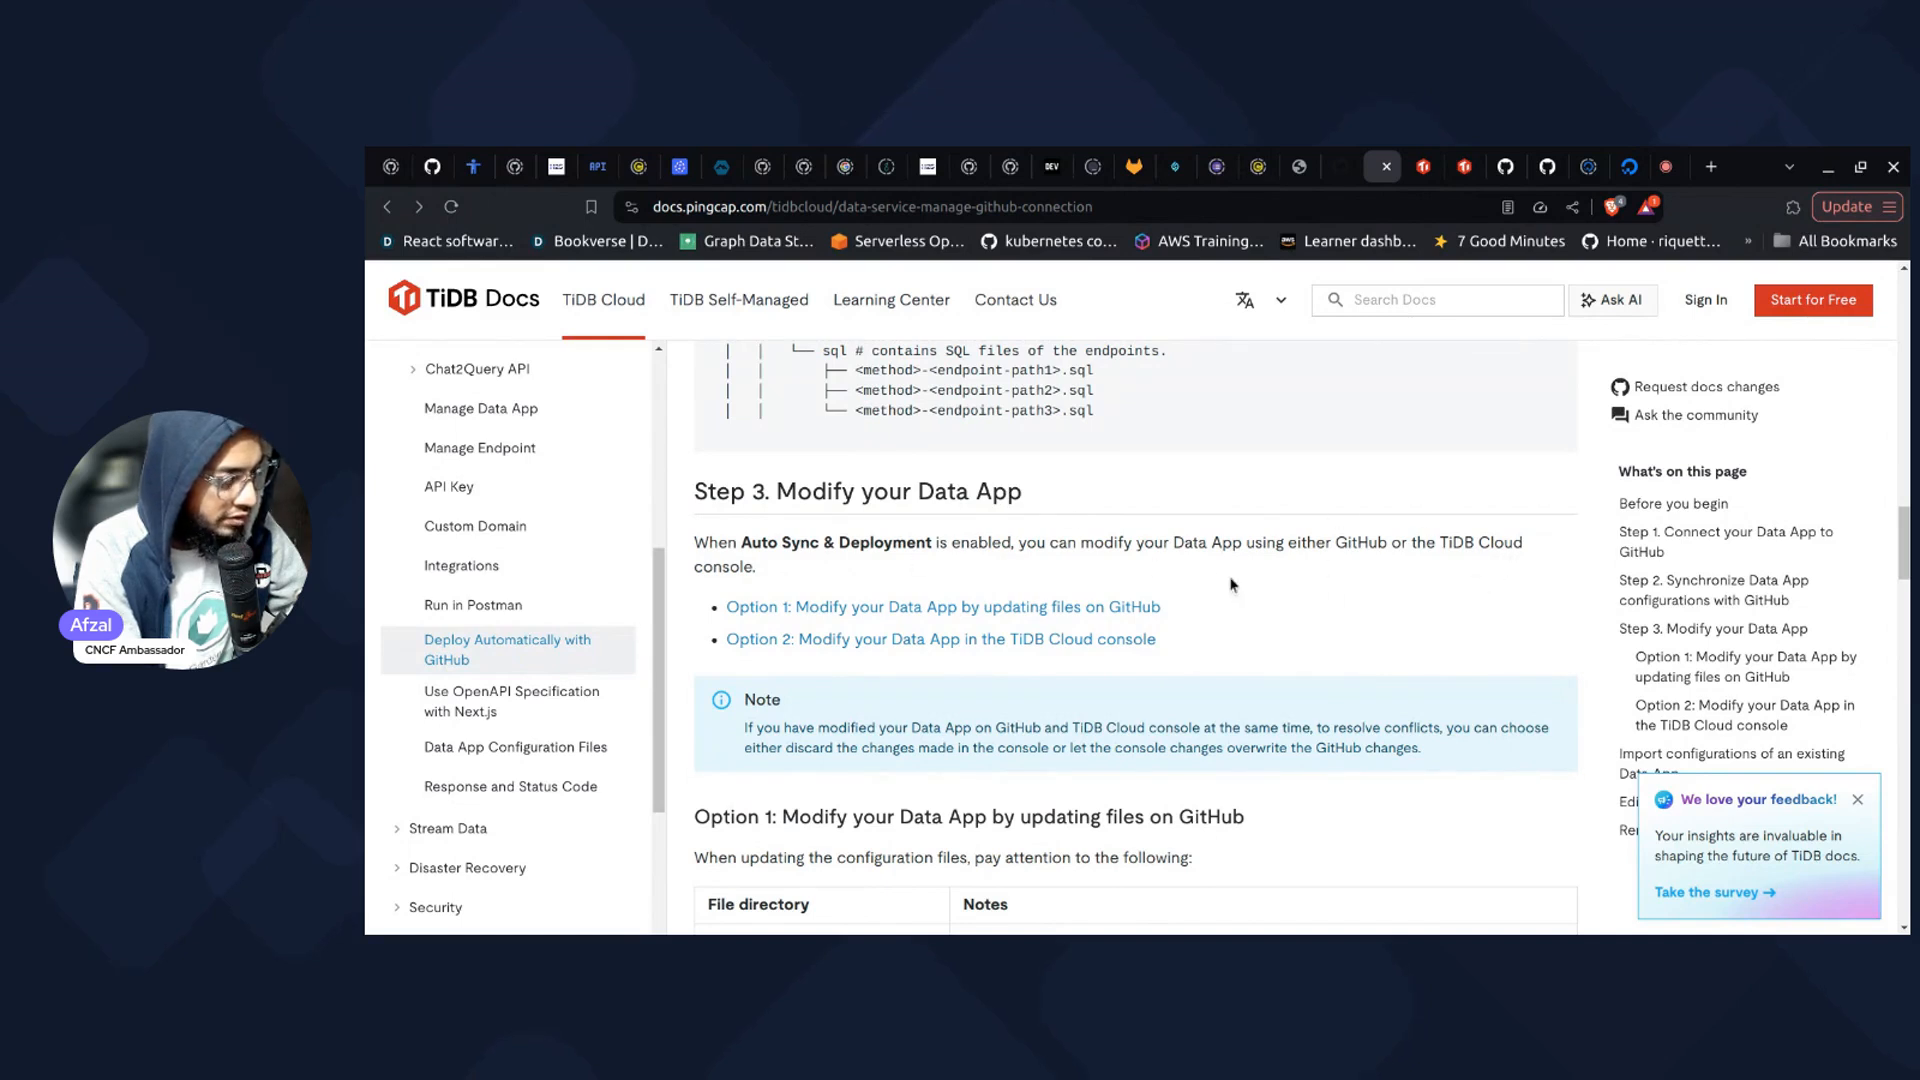
scroll(1097, 660, down, 6)
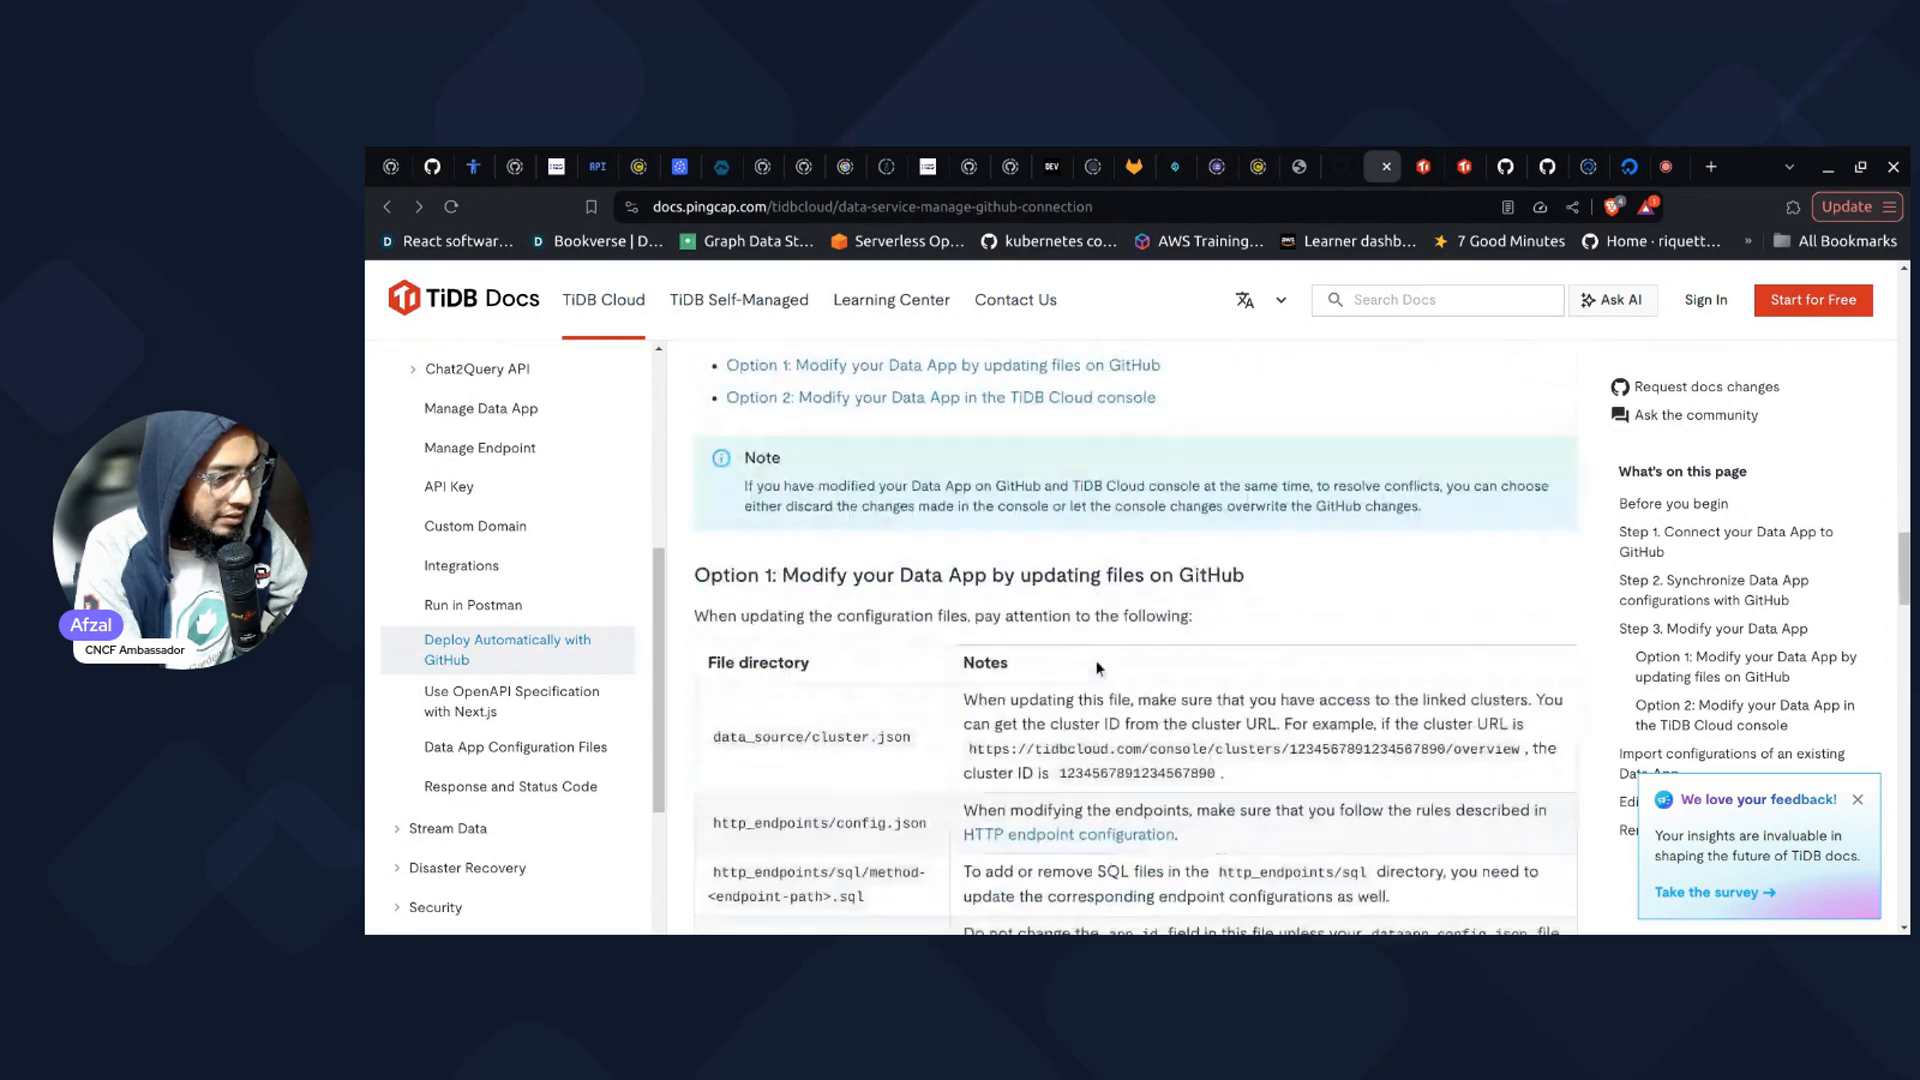
scroll(1097, 662, up, 4)
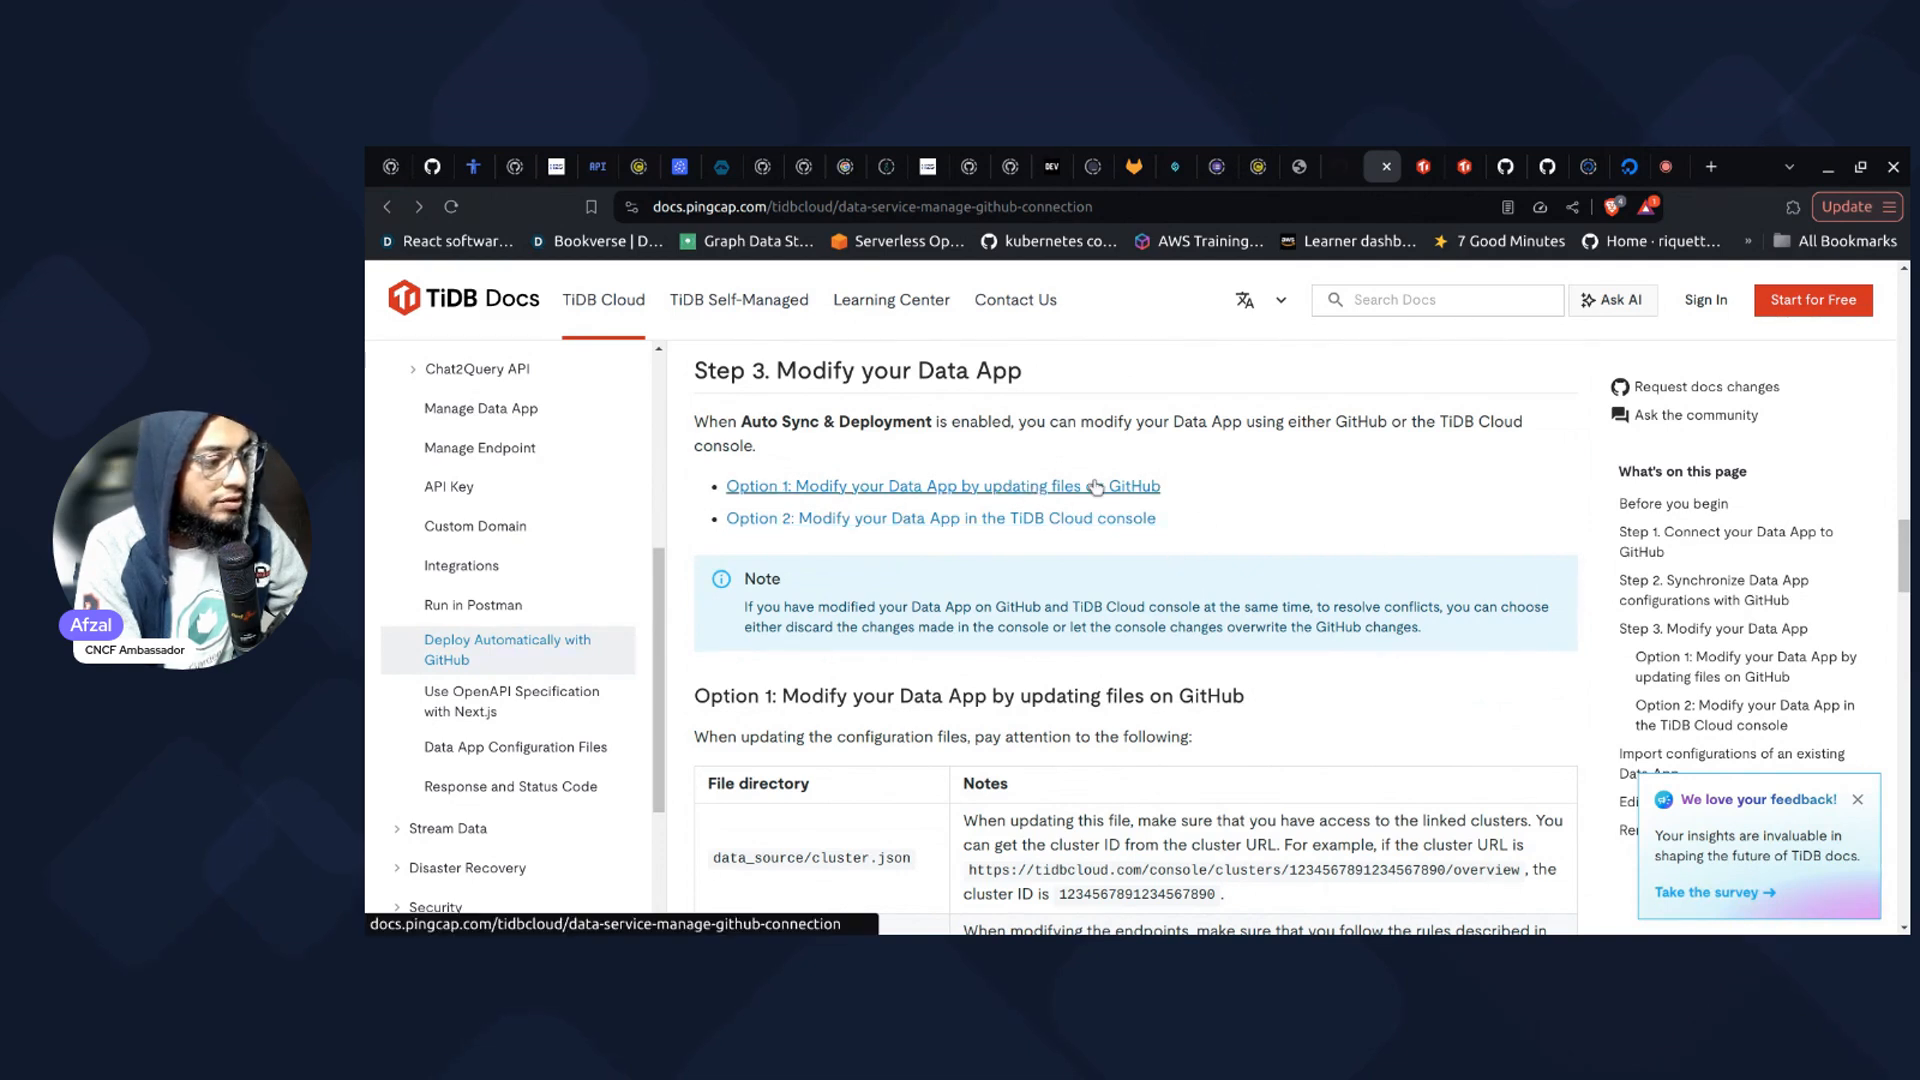
click(1464, 166)
Step: From movie-catalogue's Settings, open Add Cluster under Linked Data Sources
click(770, 387)
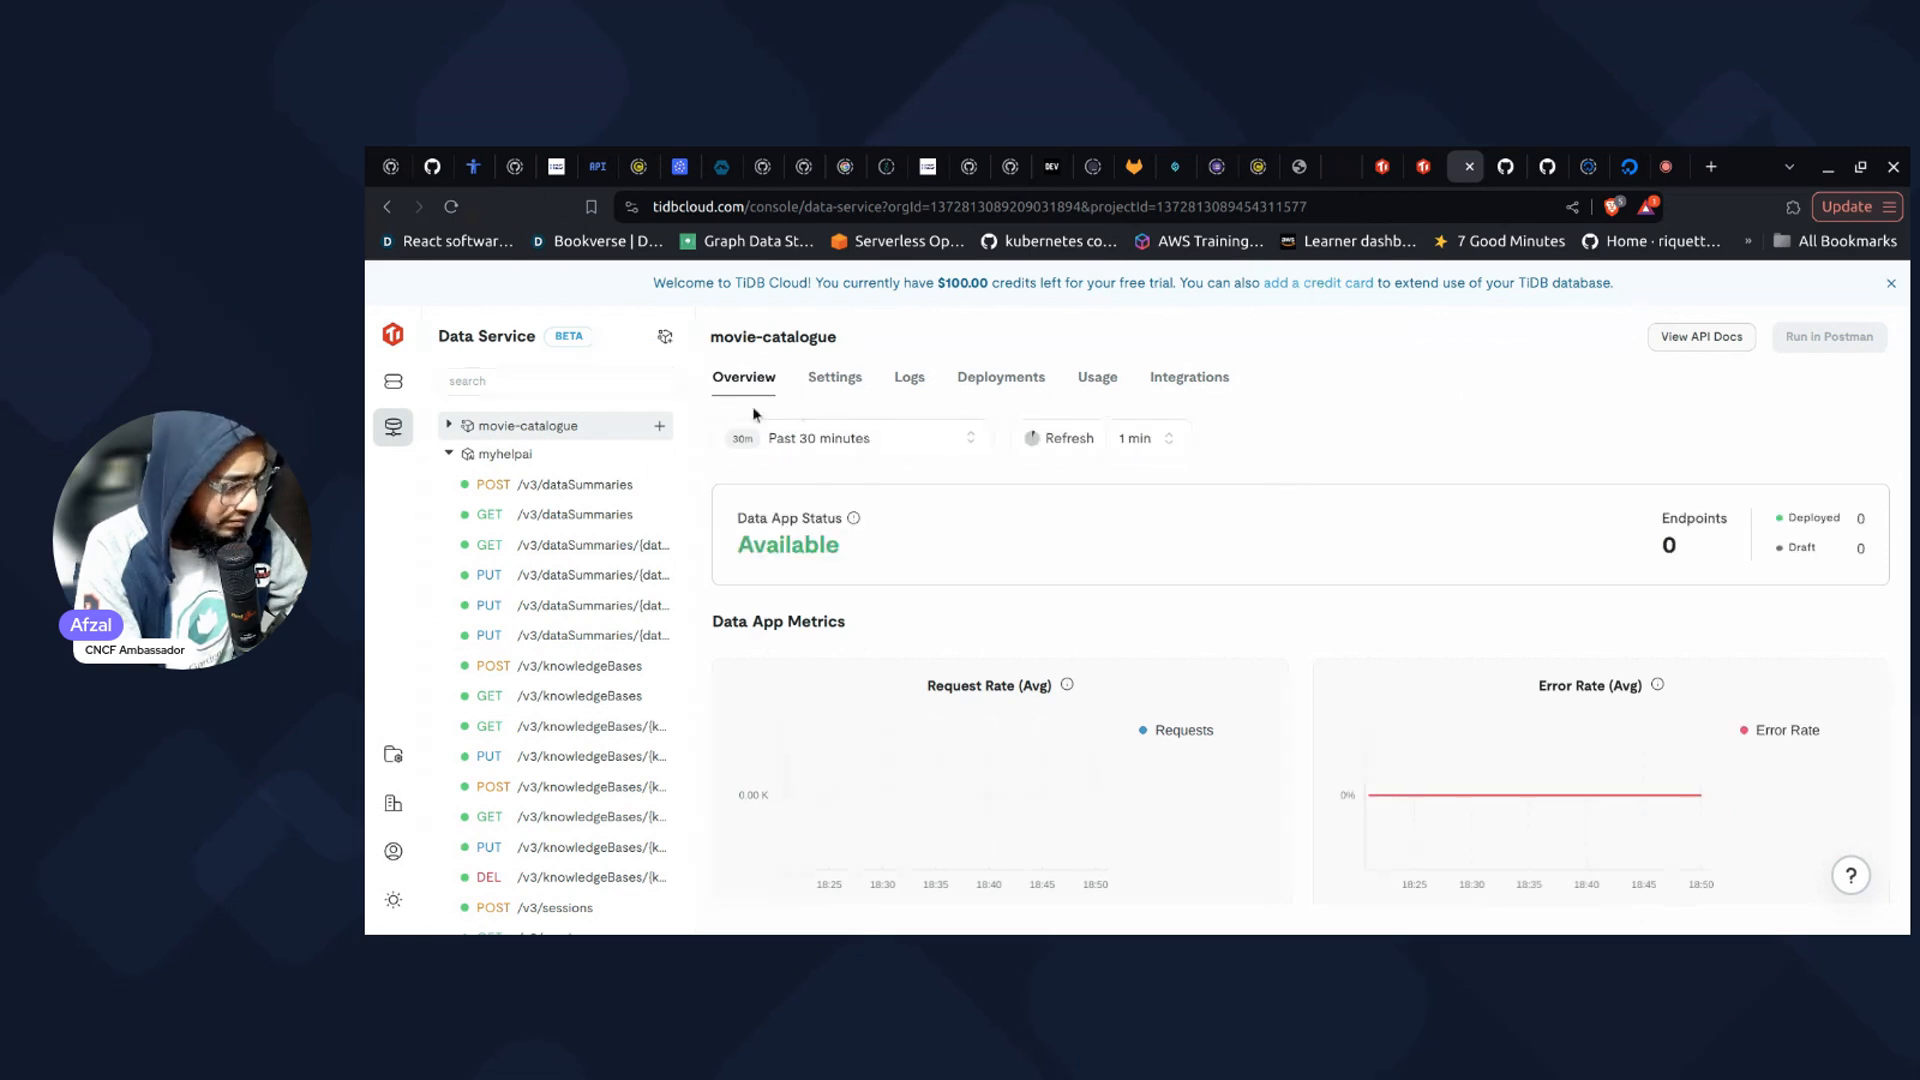
click(658, 427)
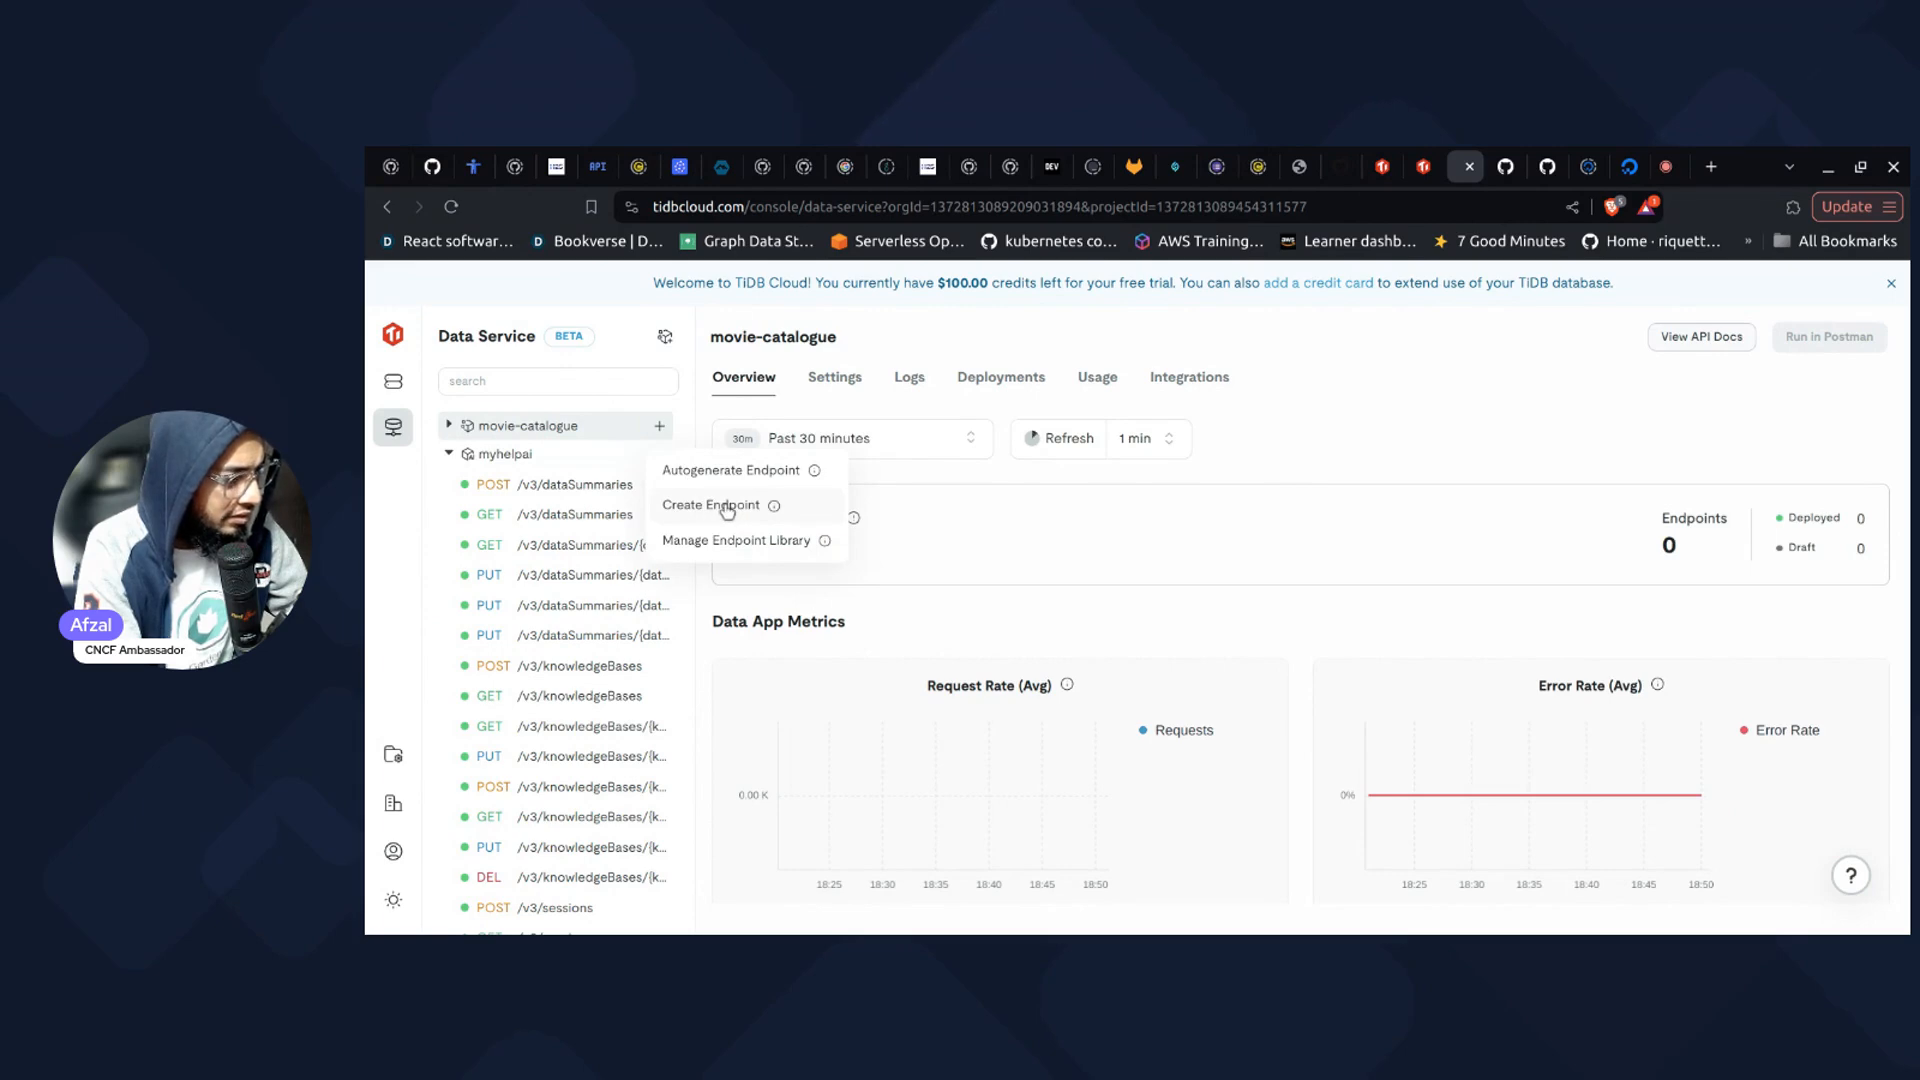
click(853, 382)
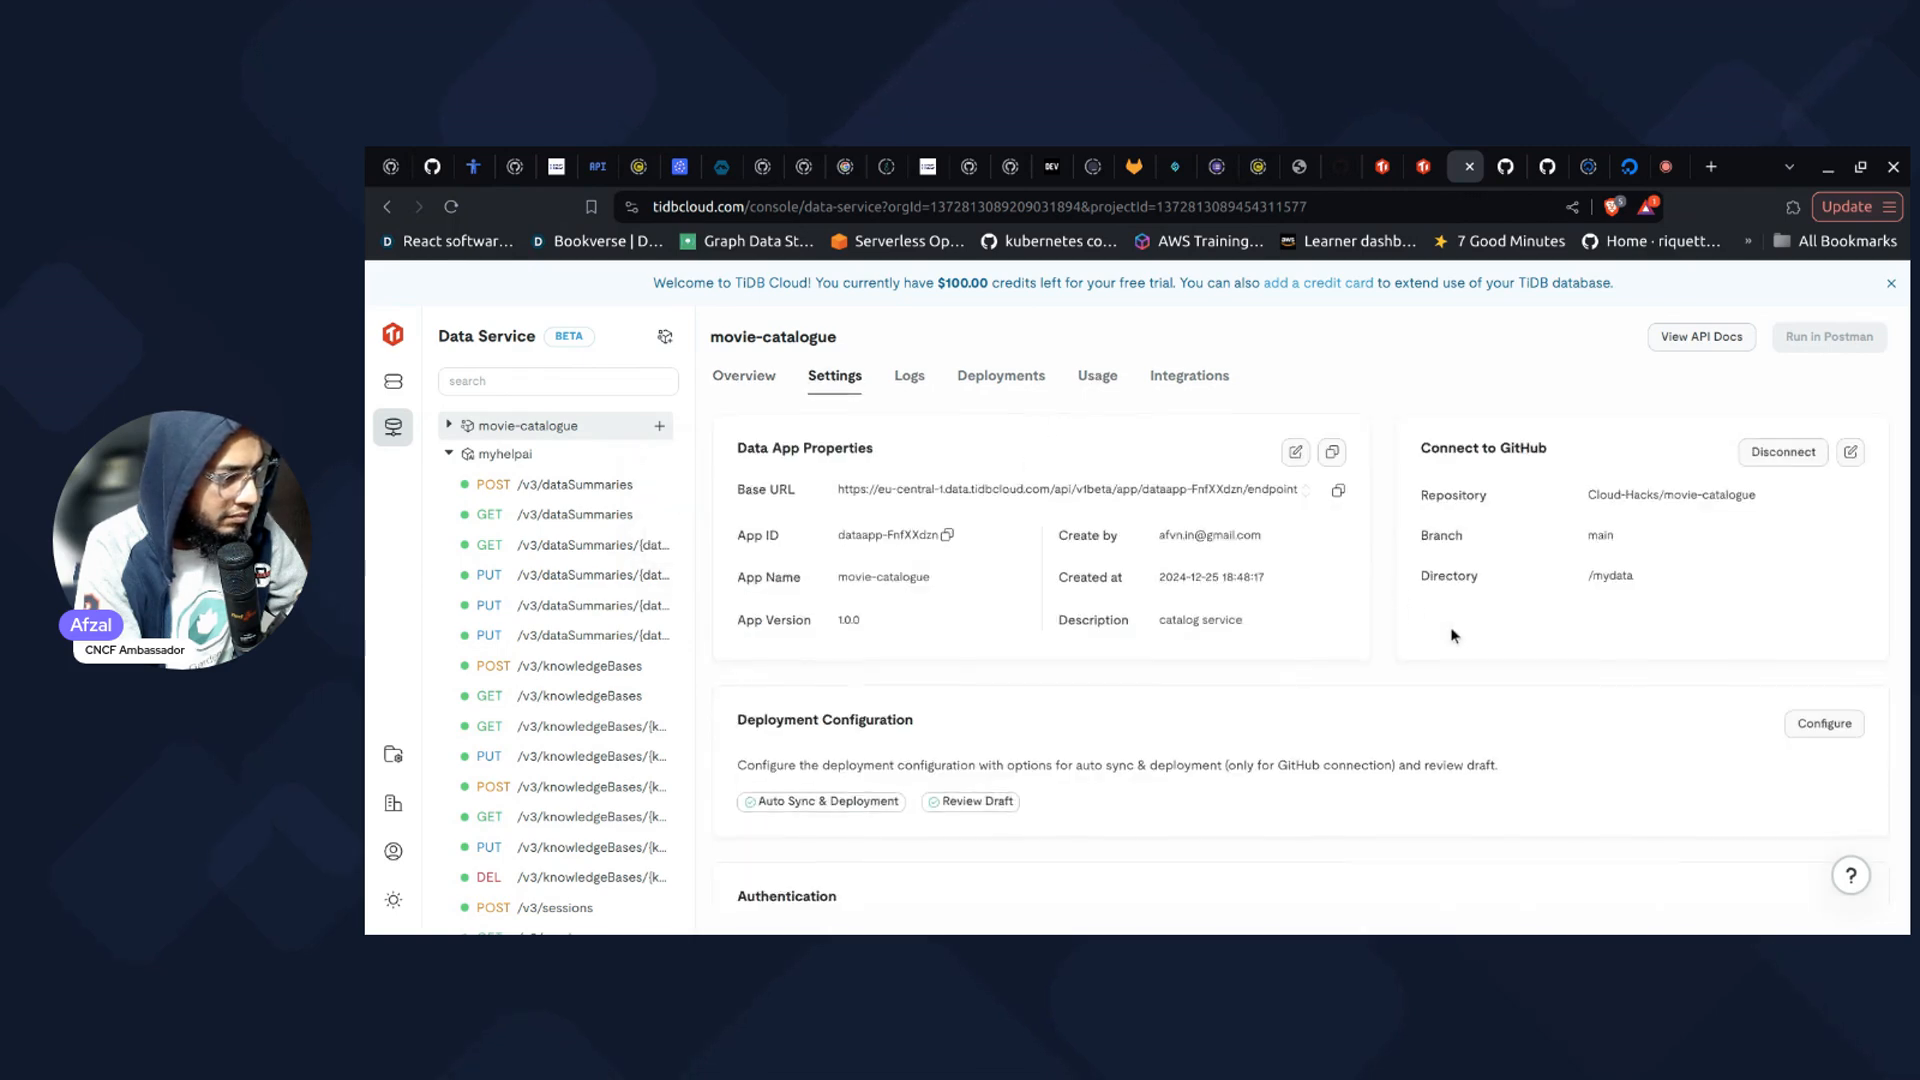
scroll(1453, 635, down, 3)
scroll(1662, 659, down, 4)
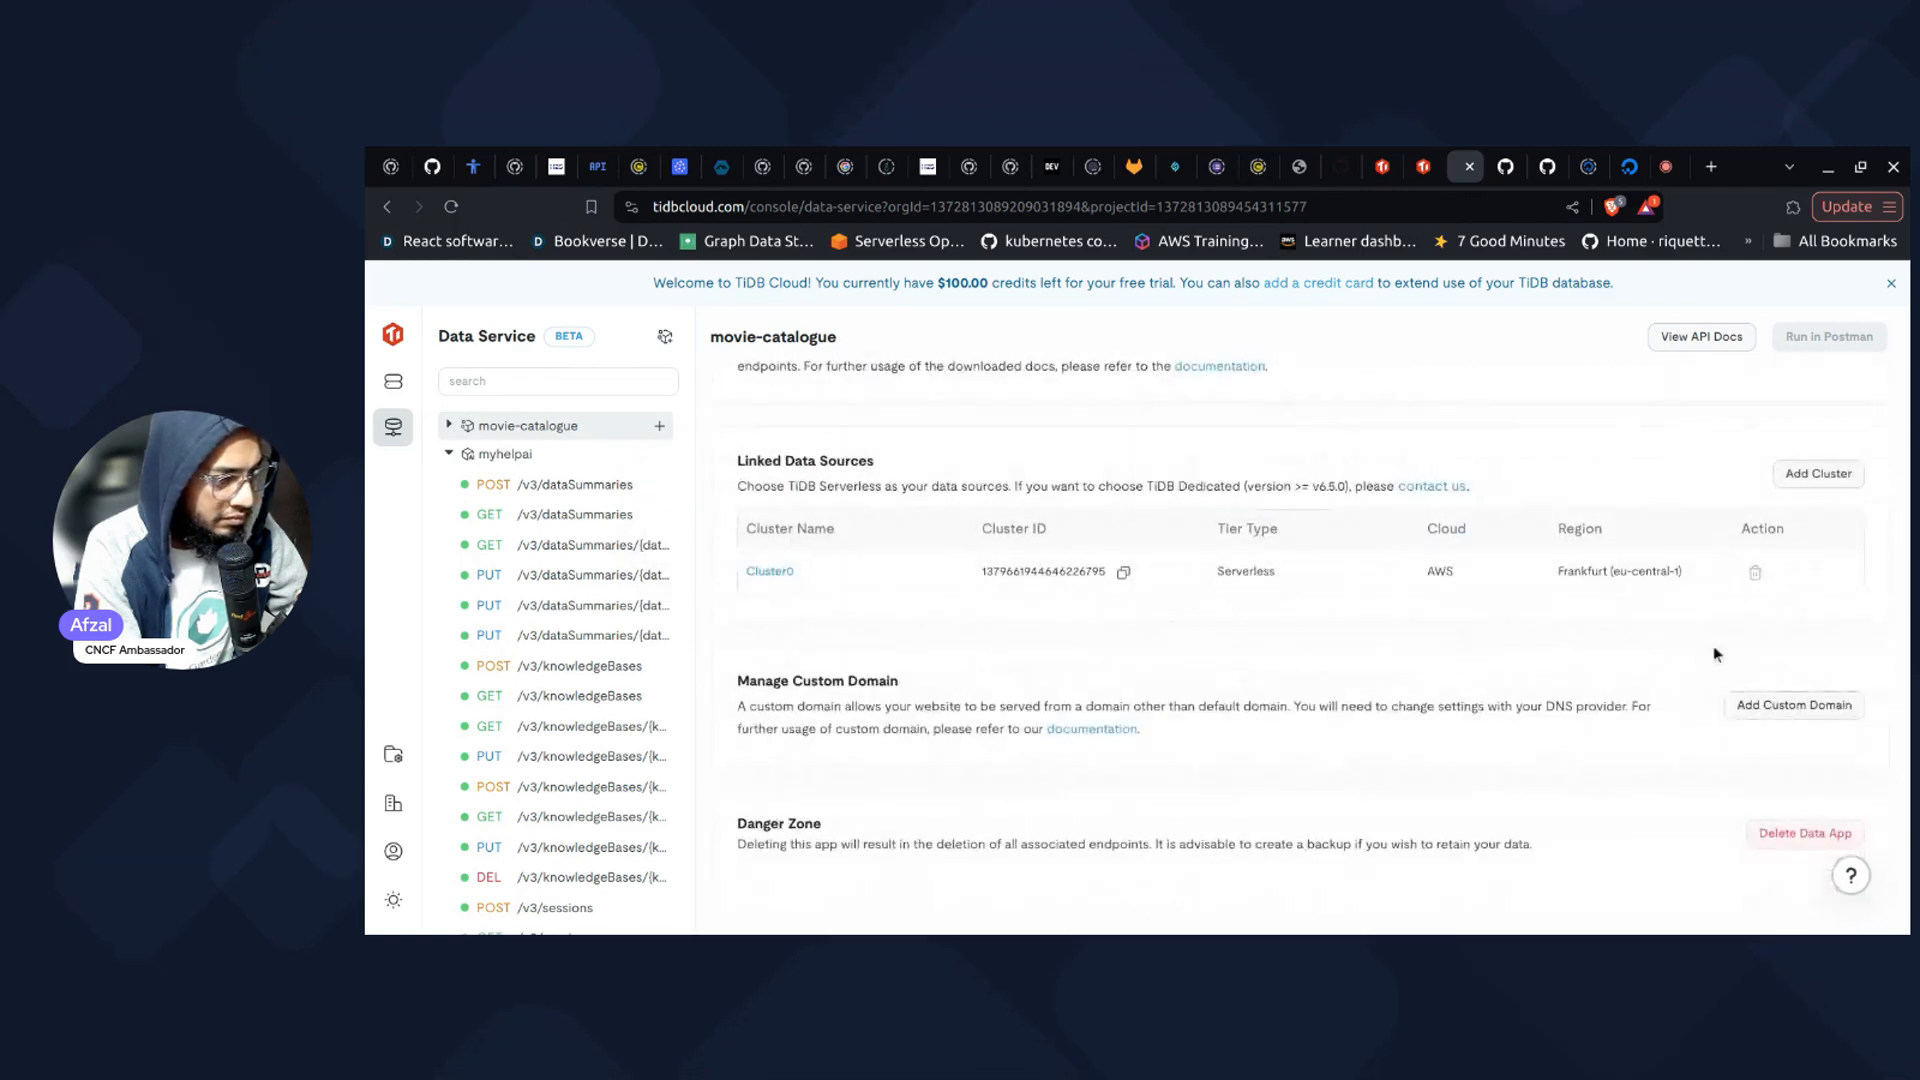
click(1804, 474)
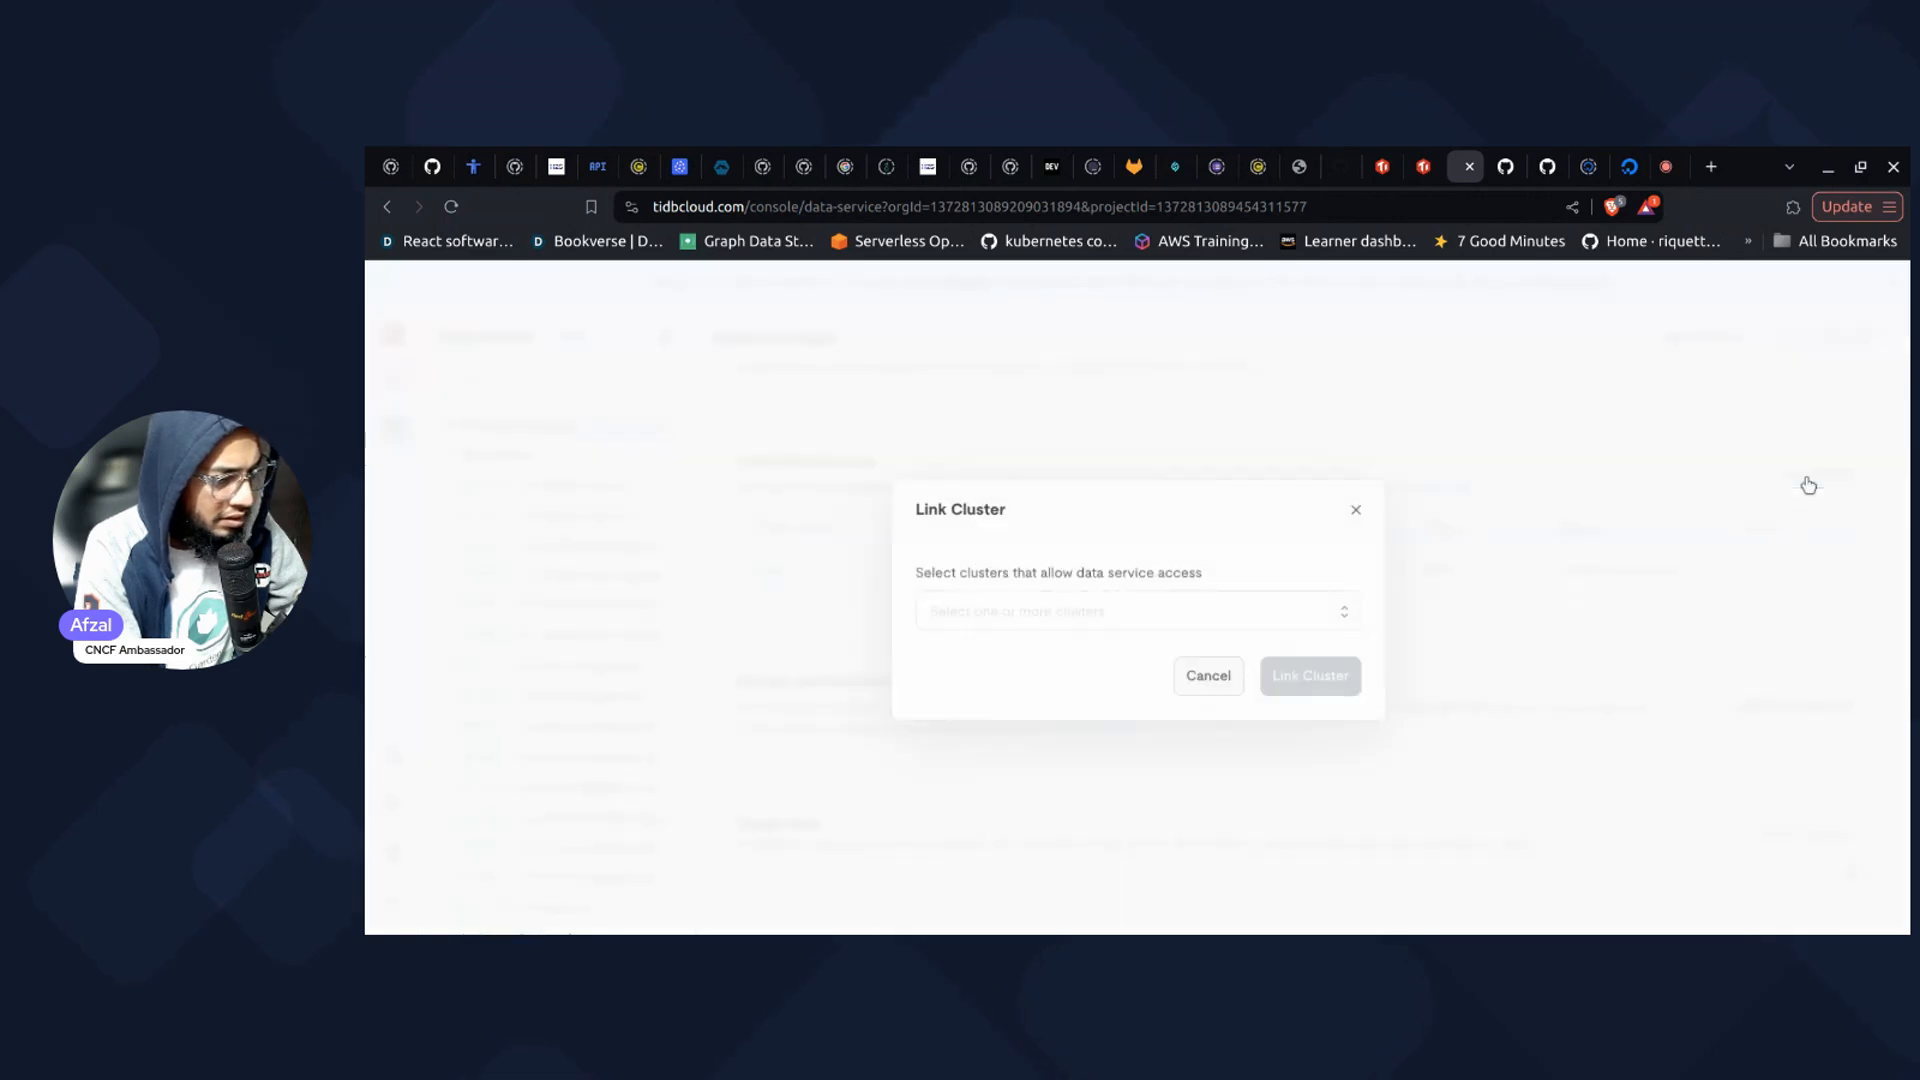
Step: Check the clusters available to link, then close the Link Cluster dialog without linking
click(1292, 612)
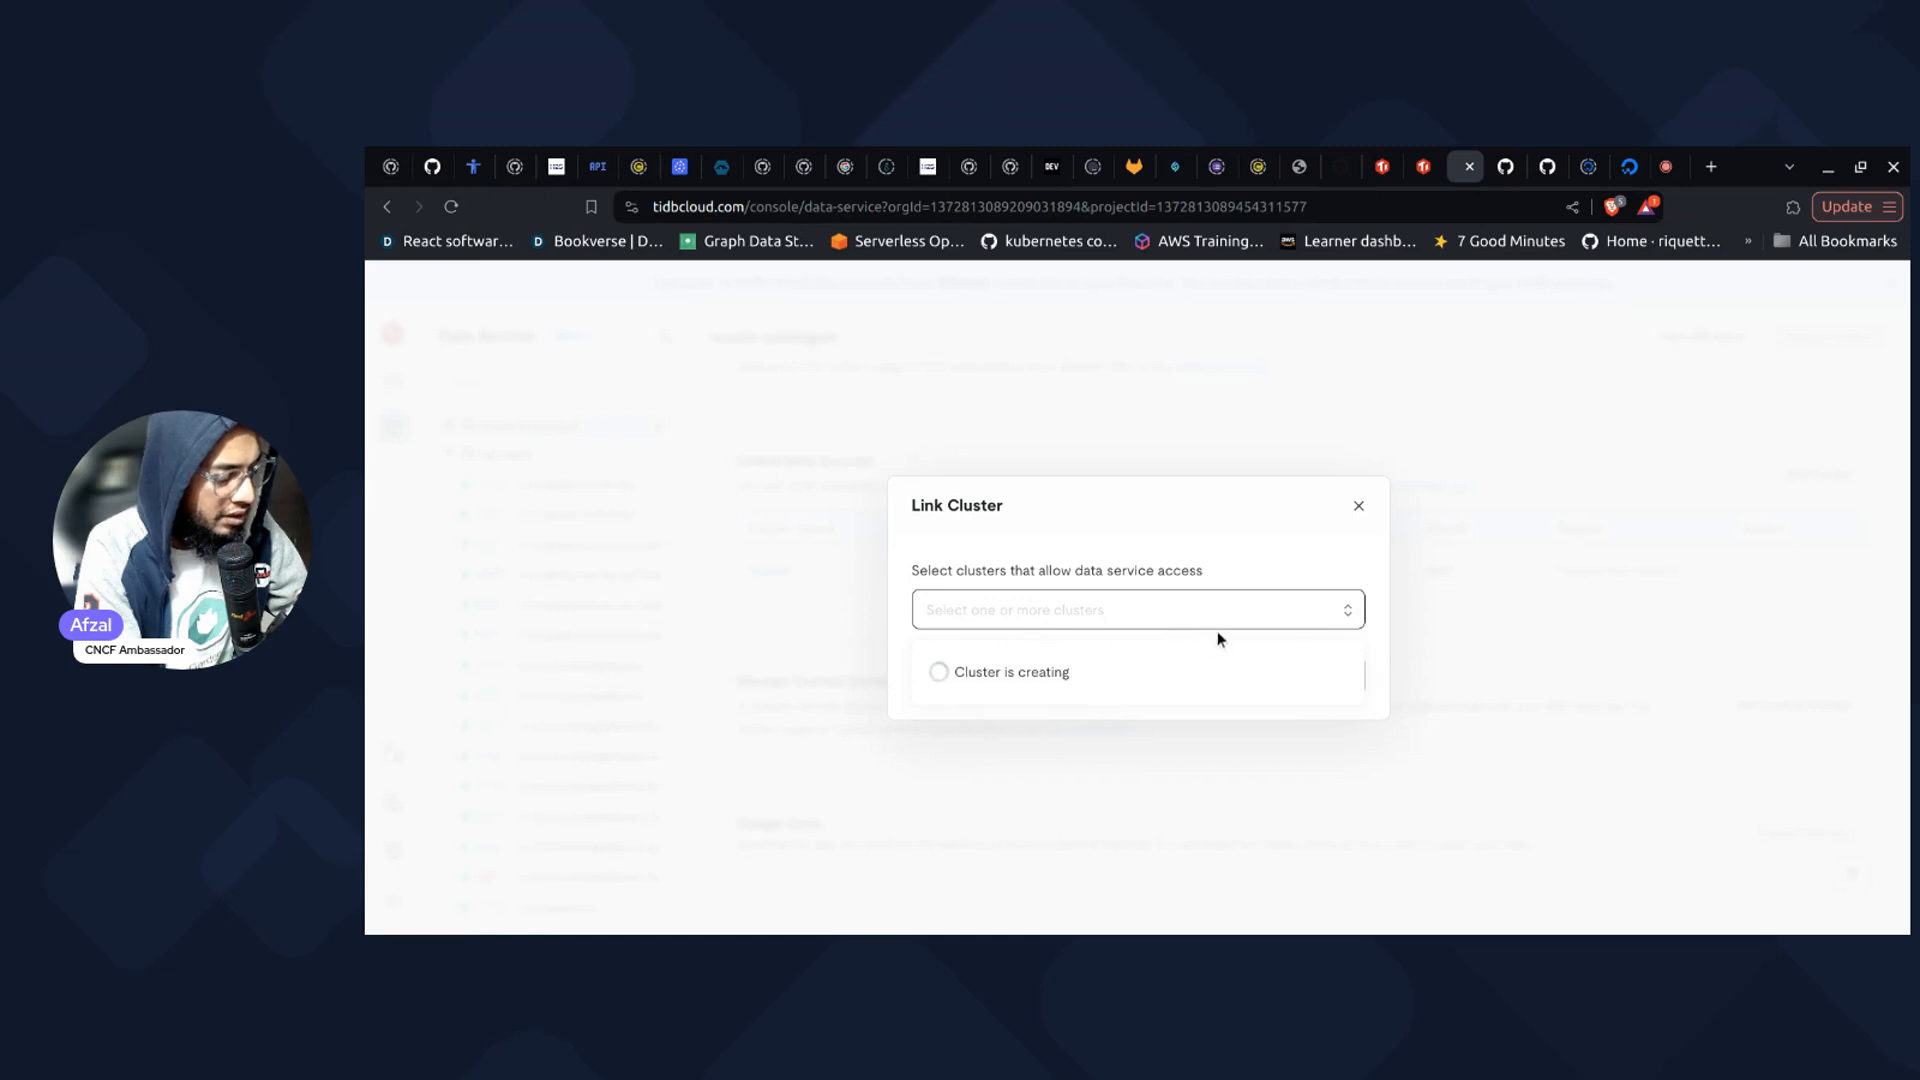
click(1358, 505)
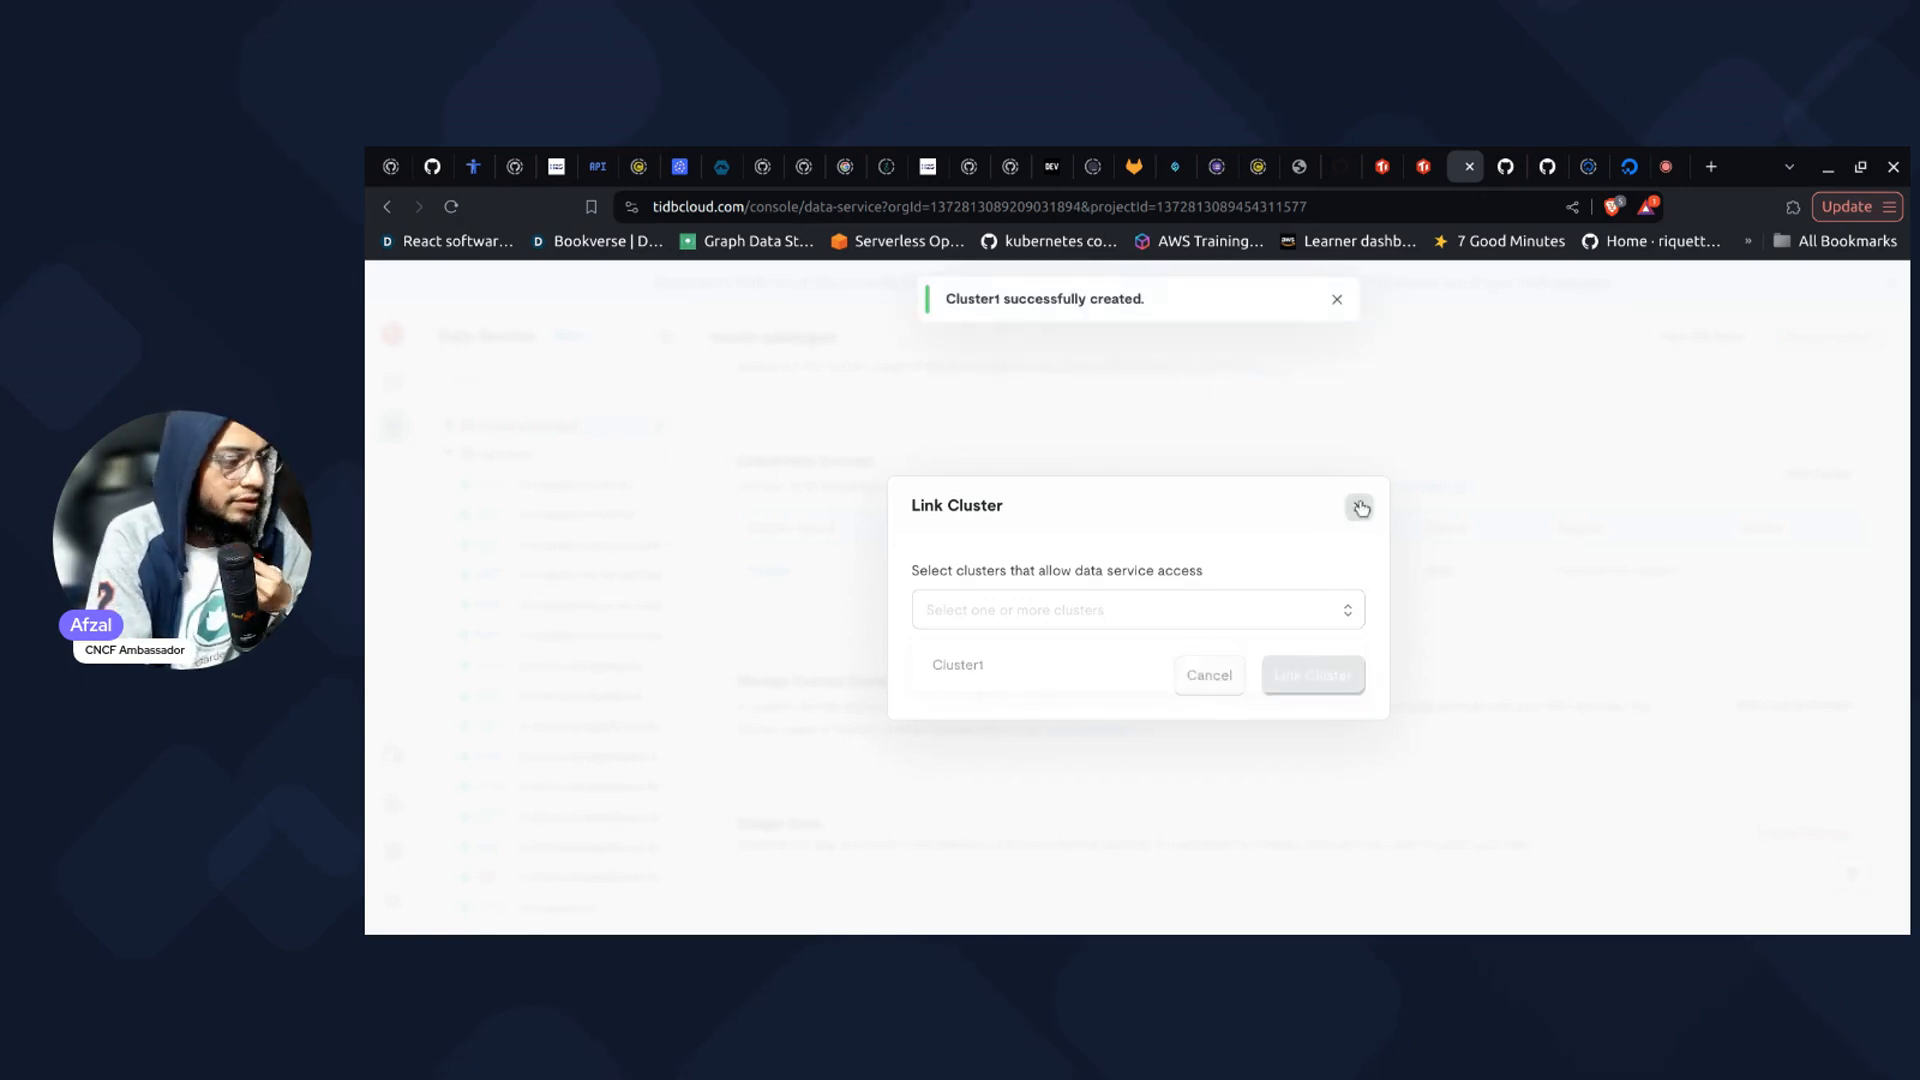
click(1357, 505)
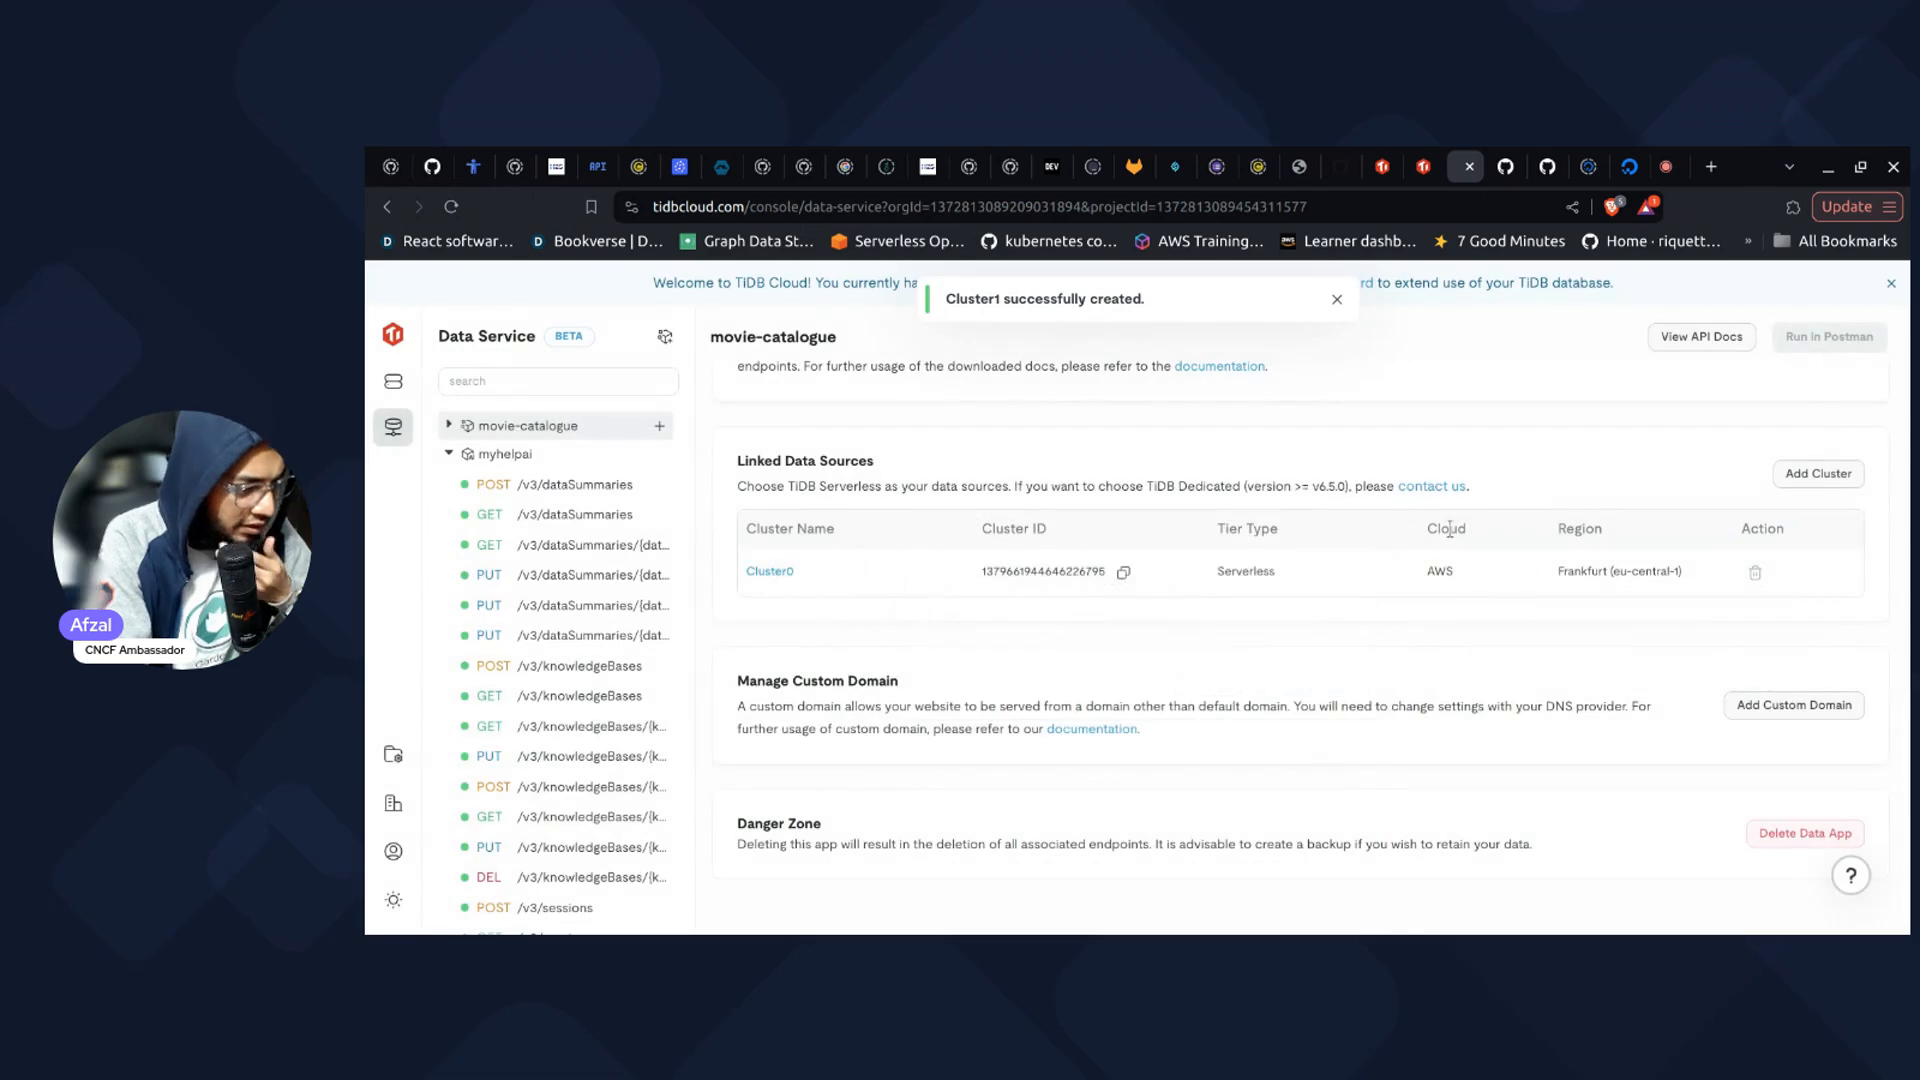
Step: Return via Cluster0 and Data Service to the movie-catalogue Data App overview
click(826, 572)
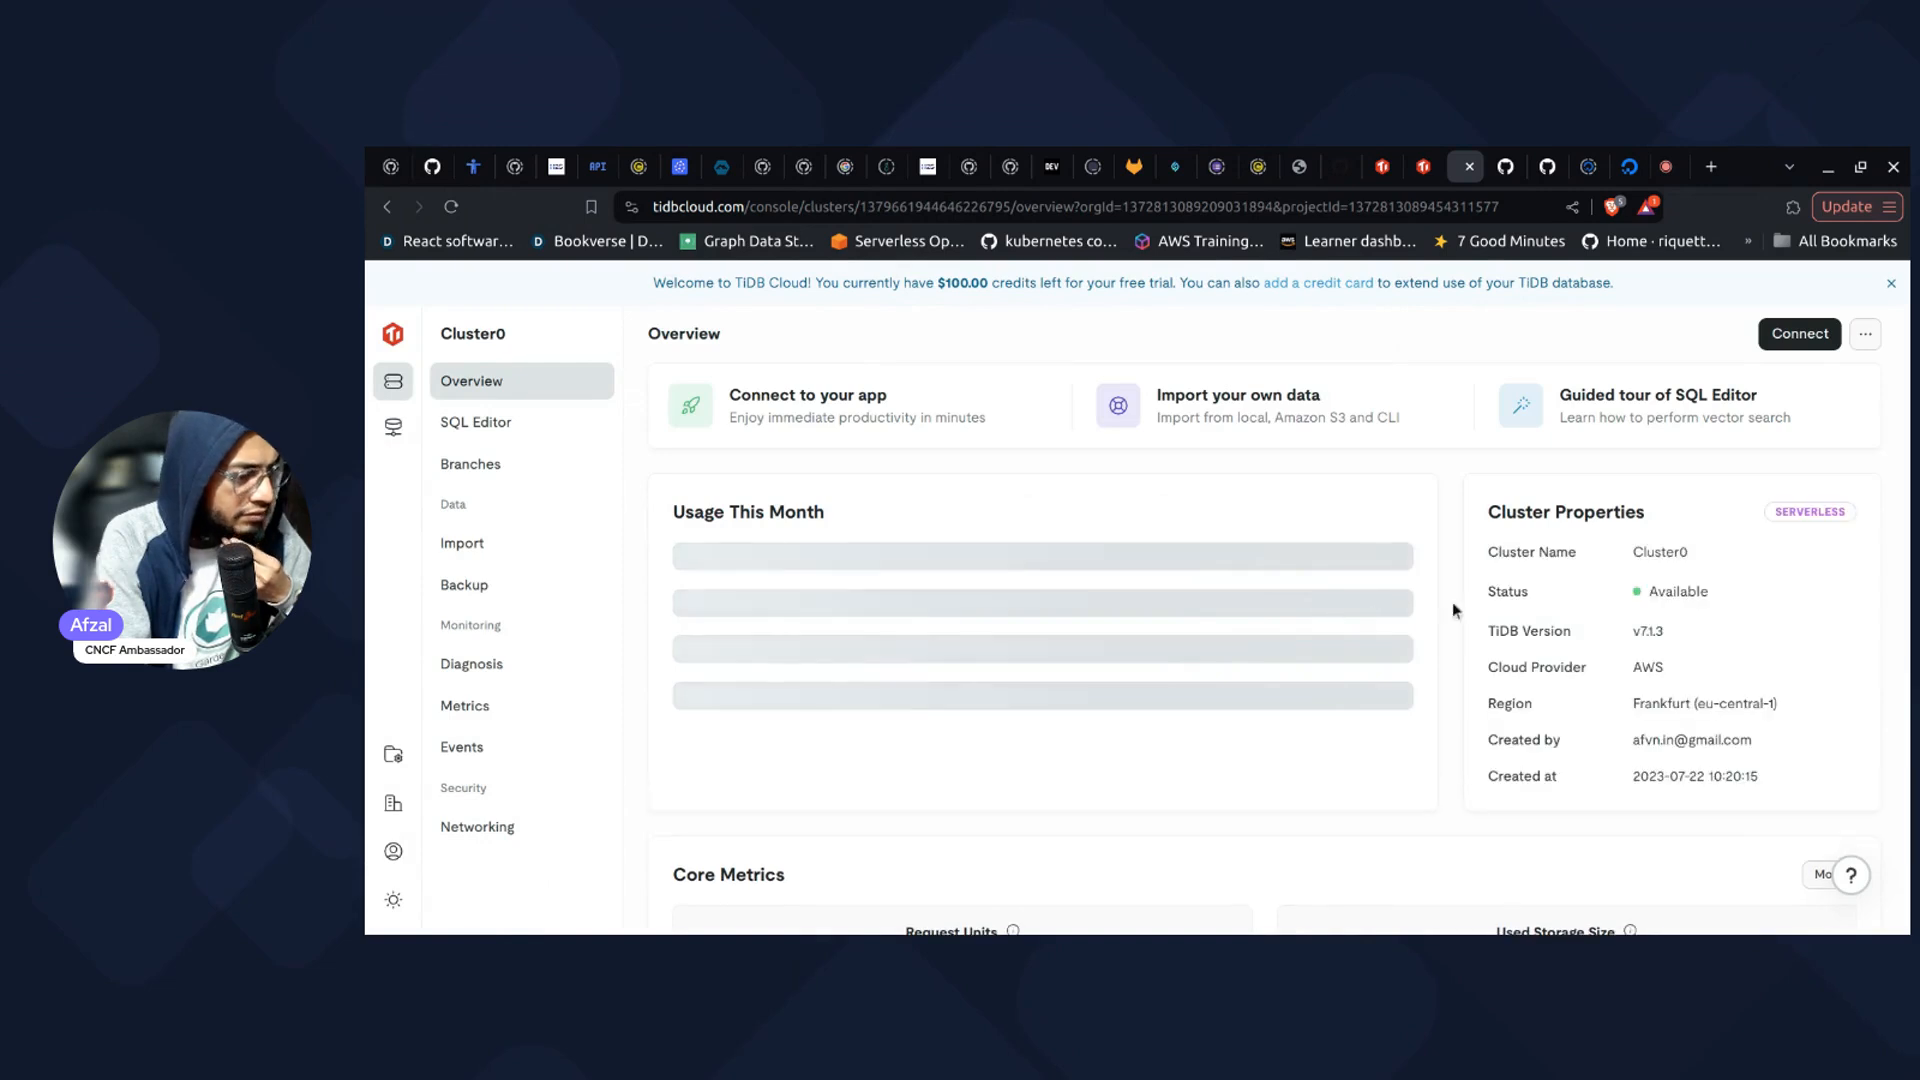
mouse_move(393, 385)
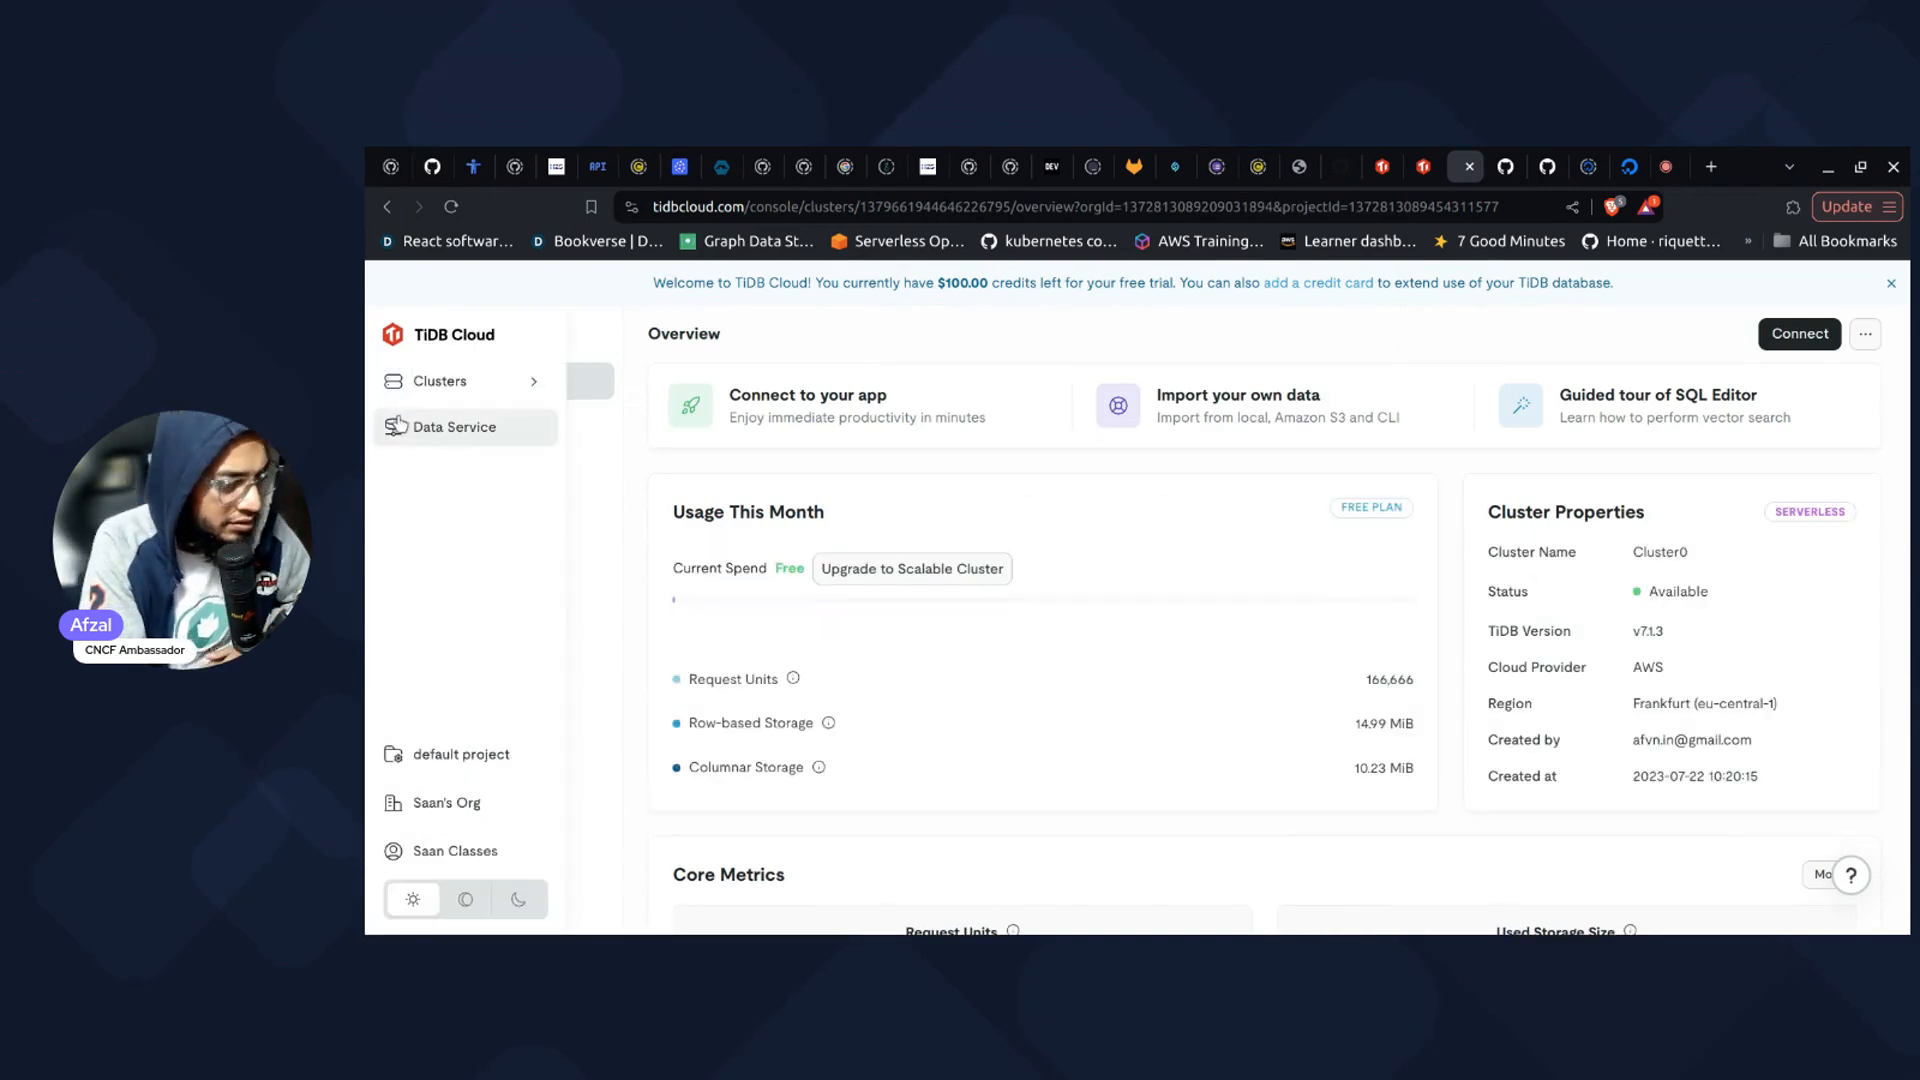
click(470, 427)
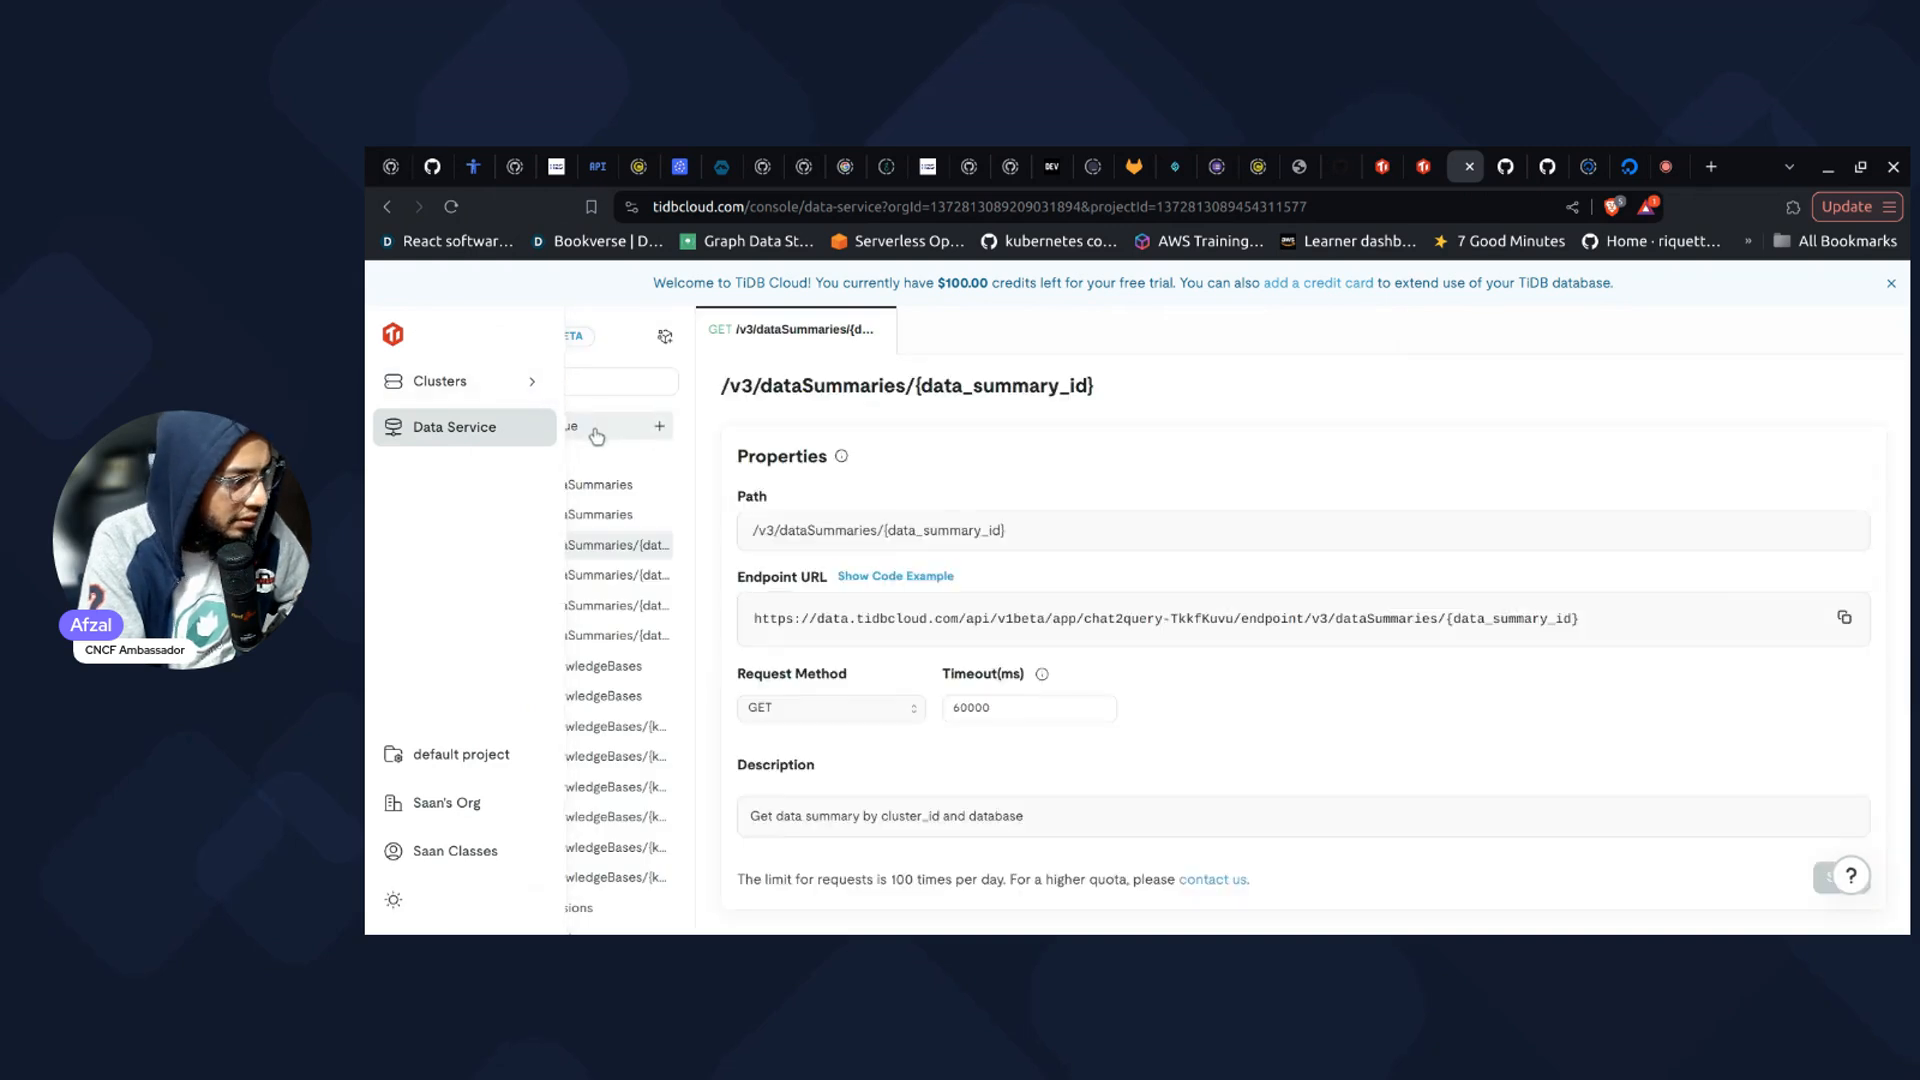
click(591, 427)
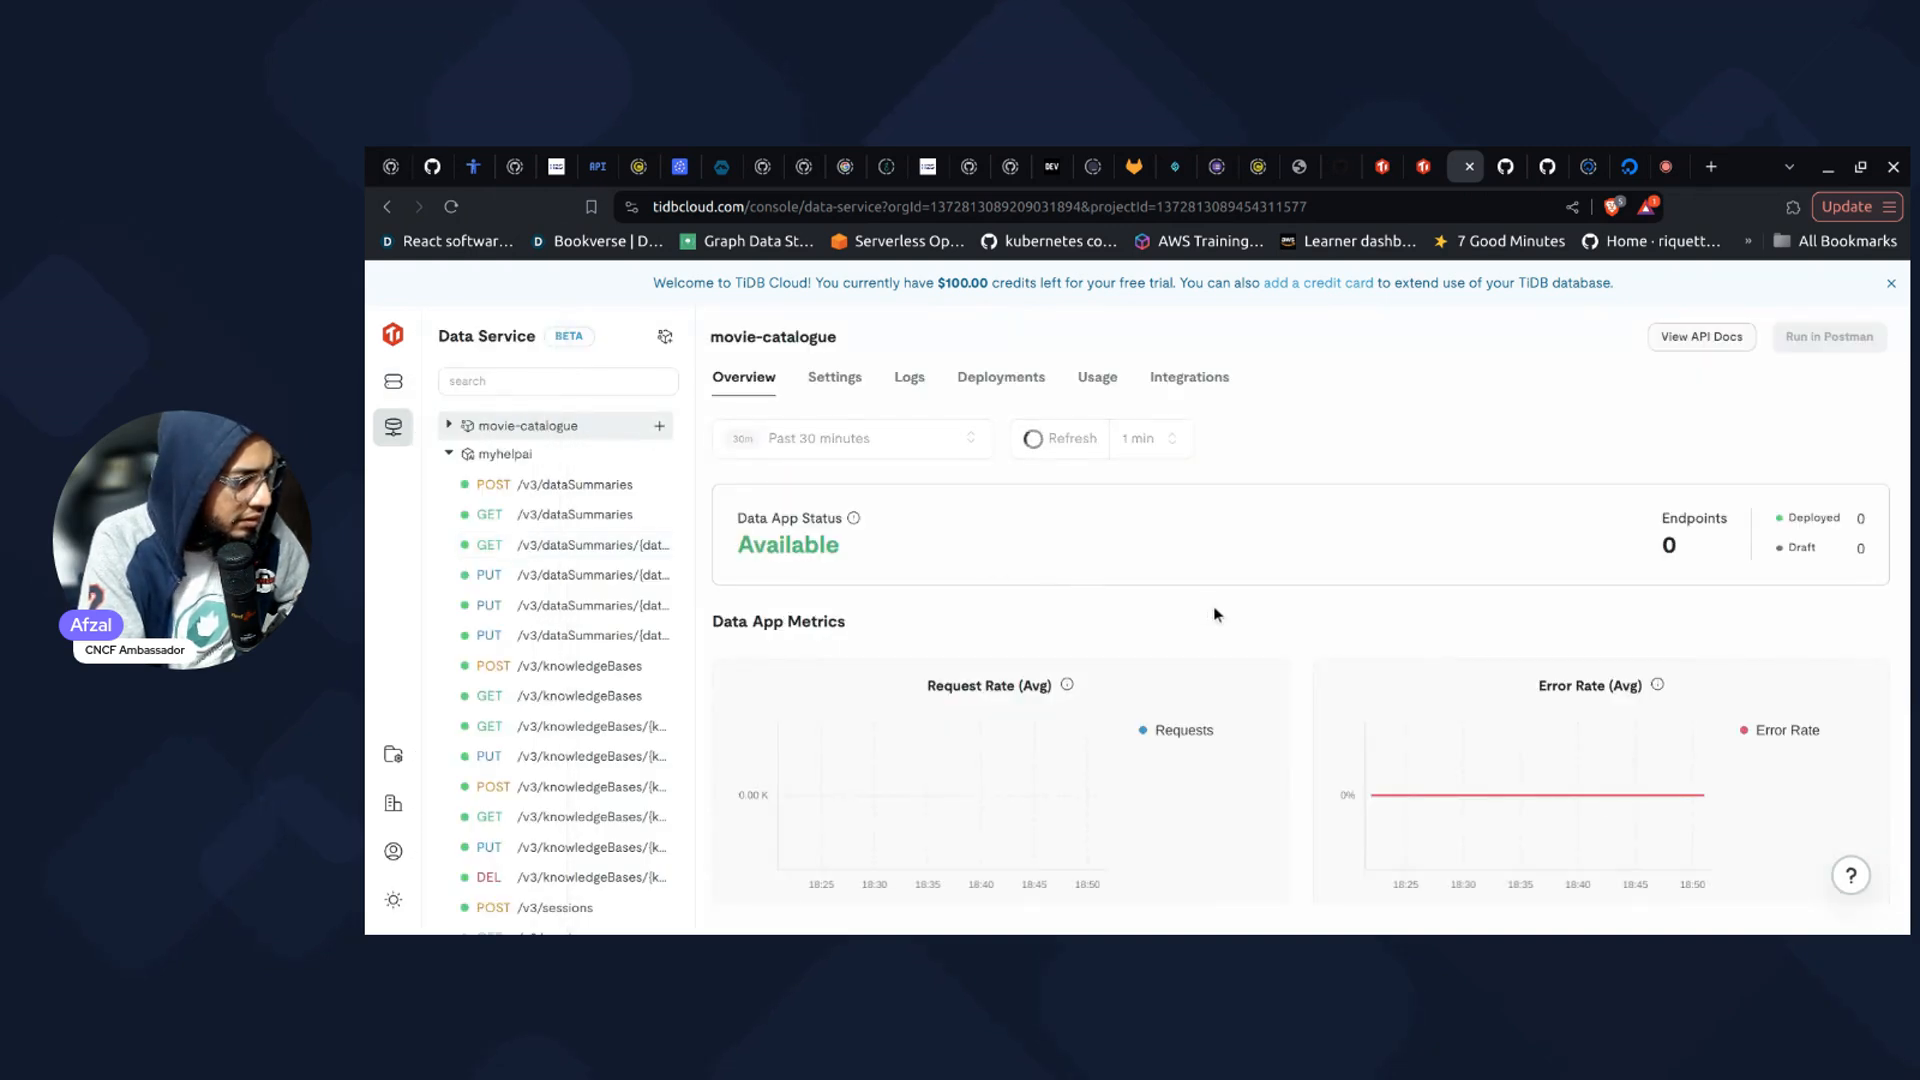
click(1345, 172)
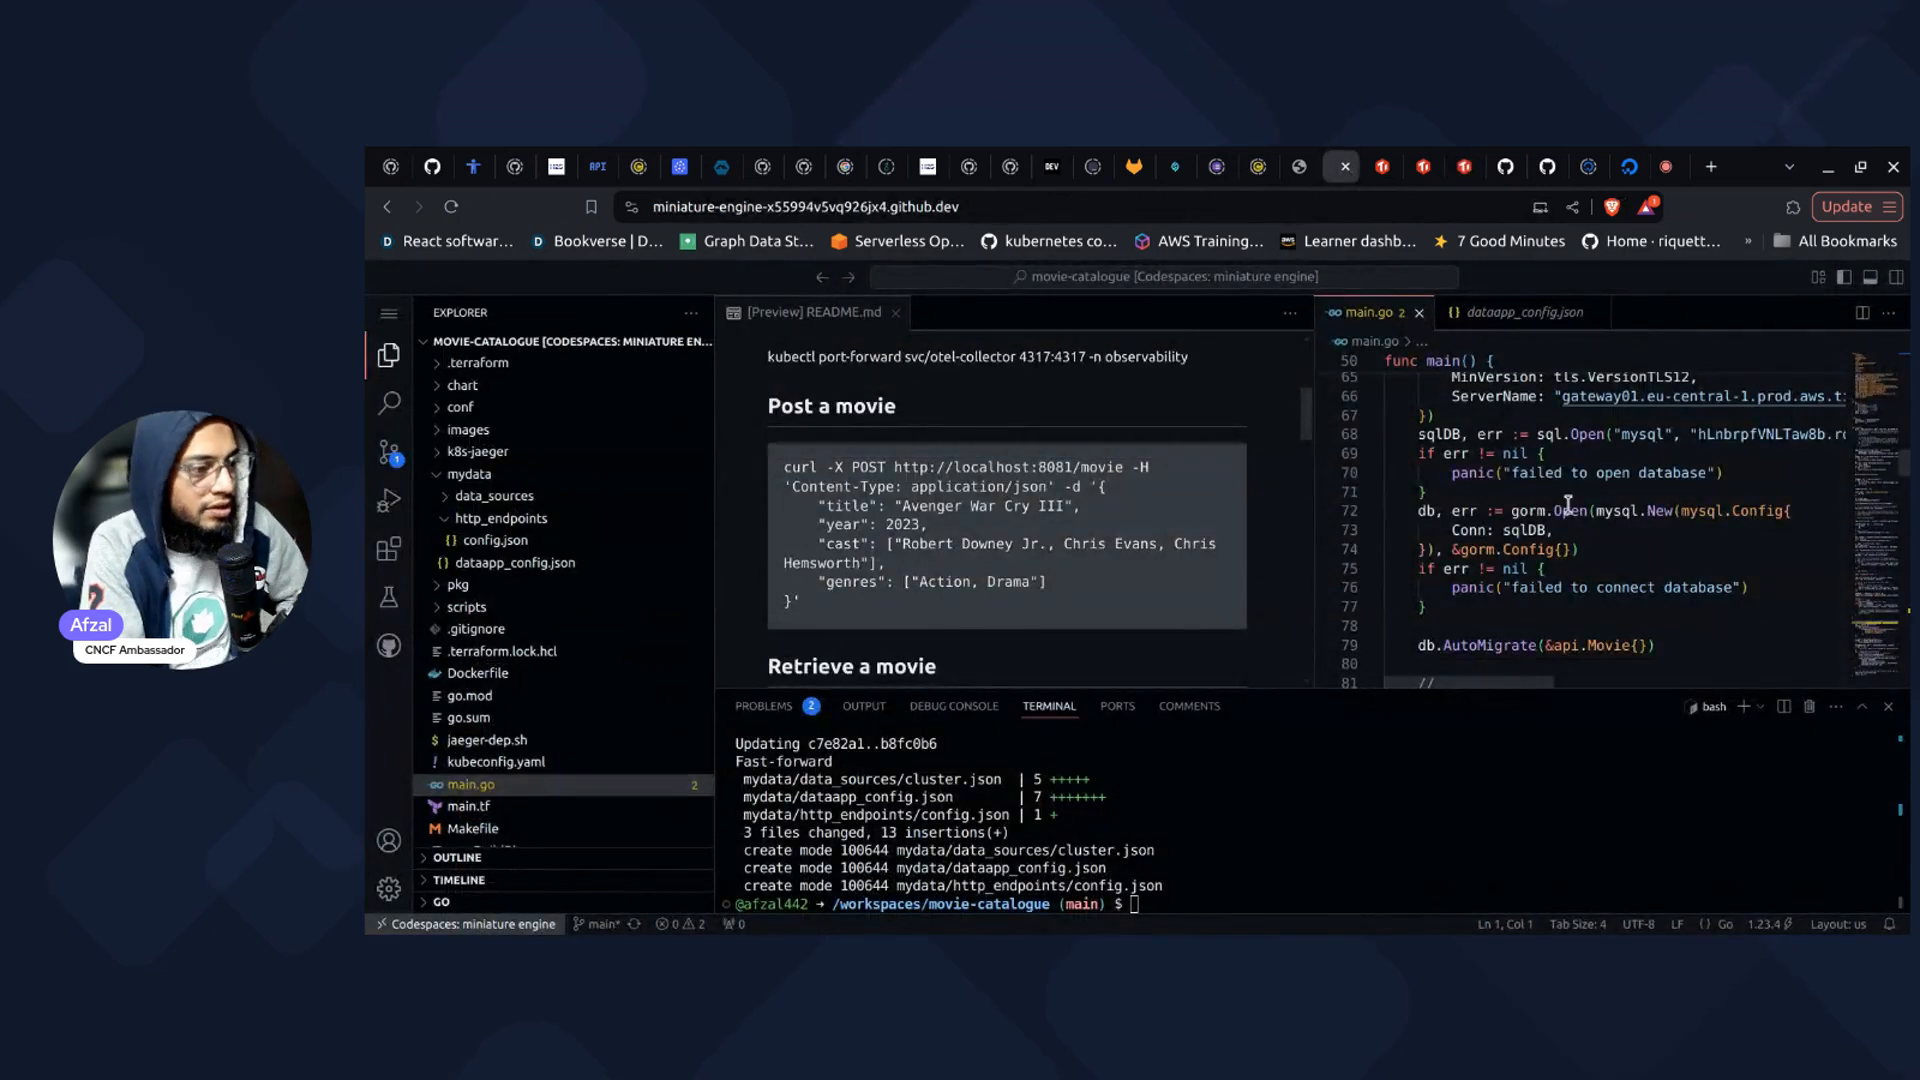
Step: Clear the terminal and start the local movie API with go run main.go
click(1362, 855)
text(clear)
key(Return)
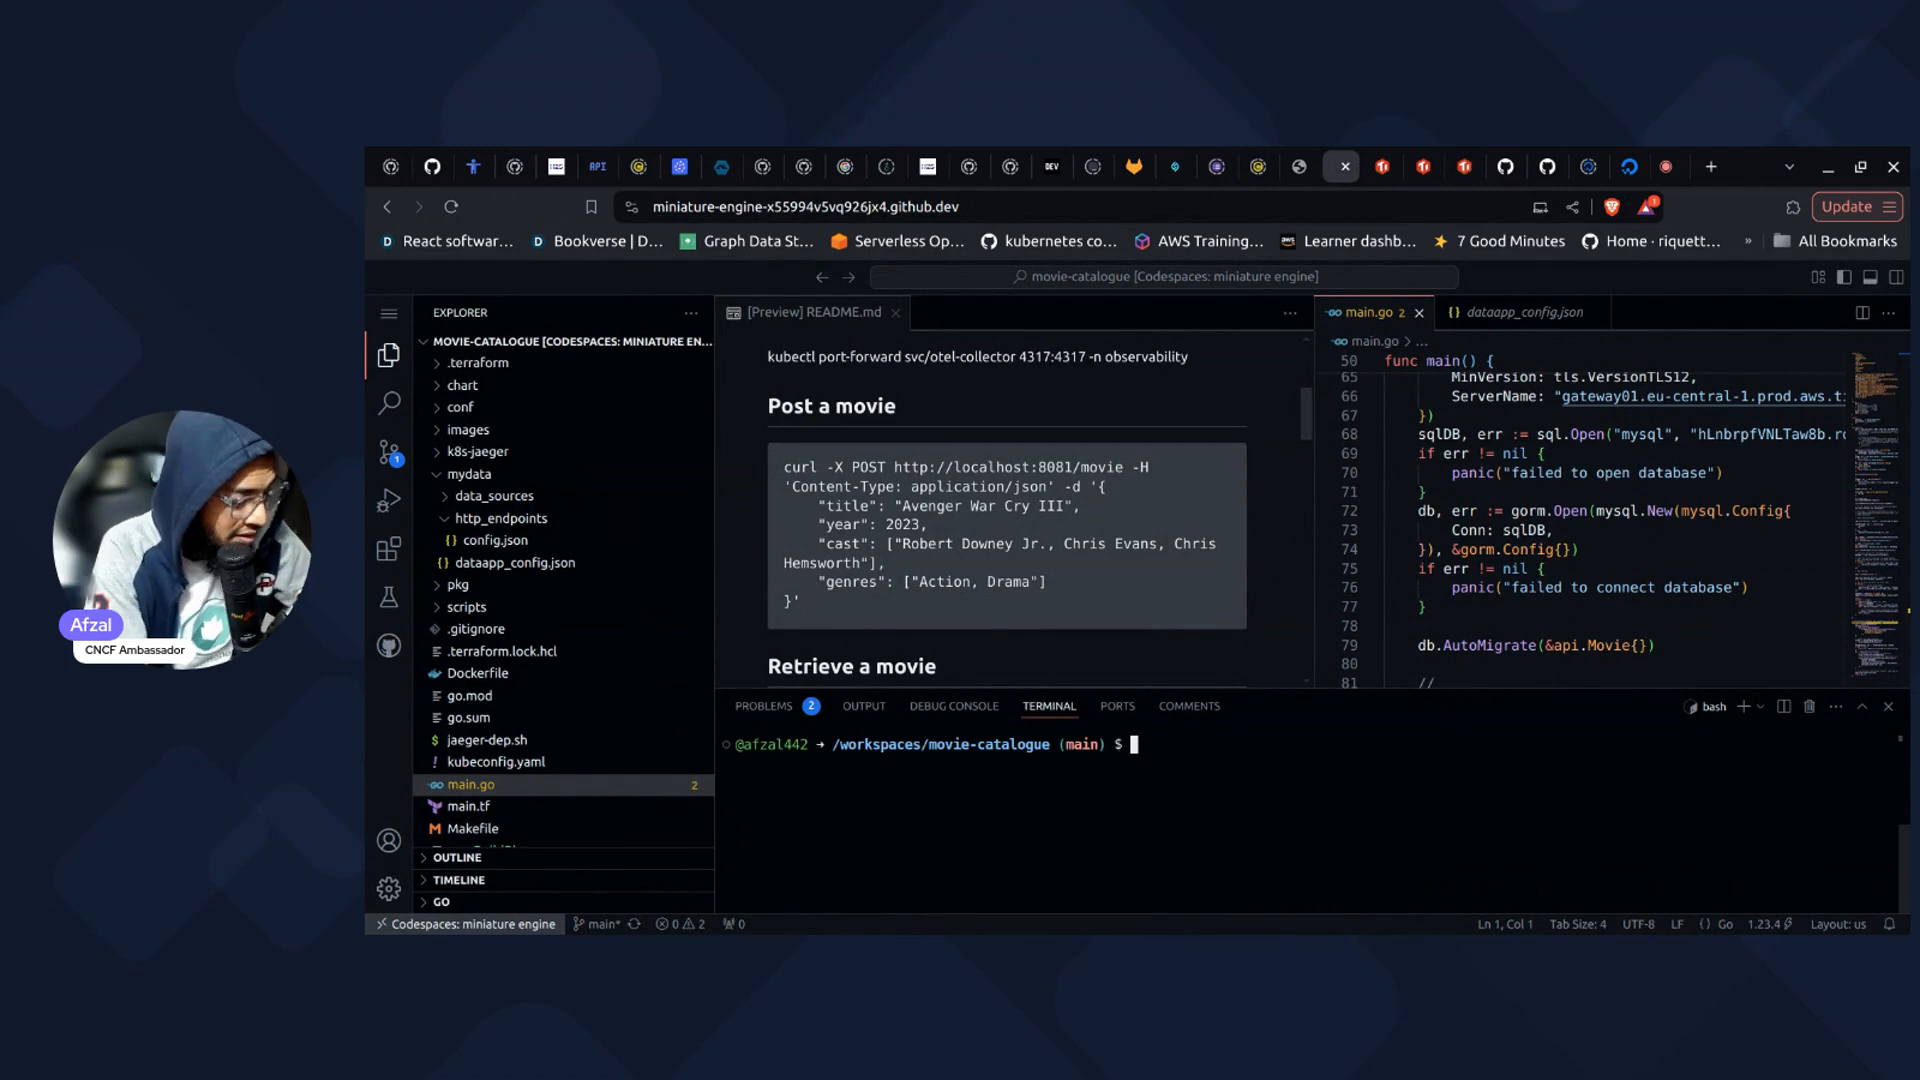
text(go )
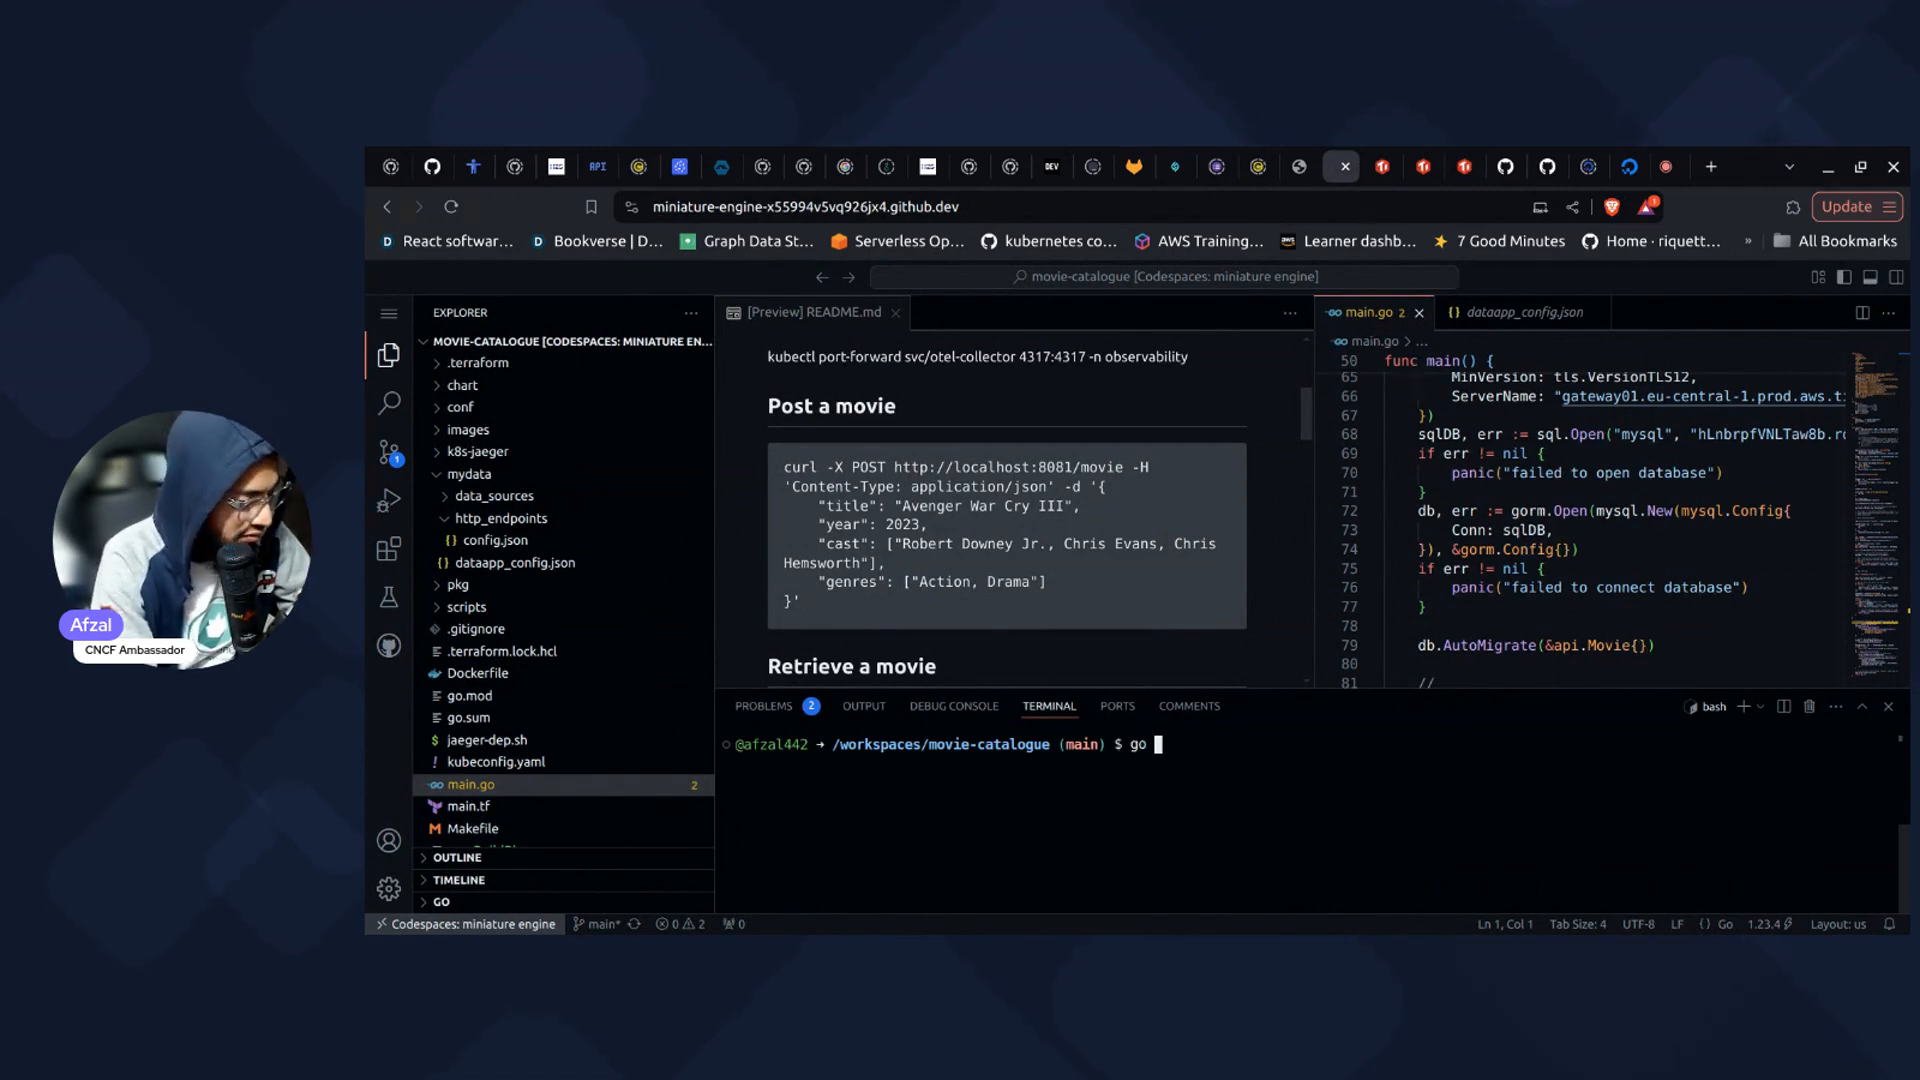
text(run)
text(main.)
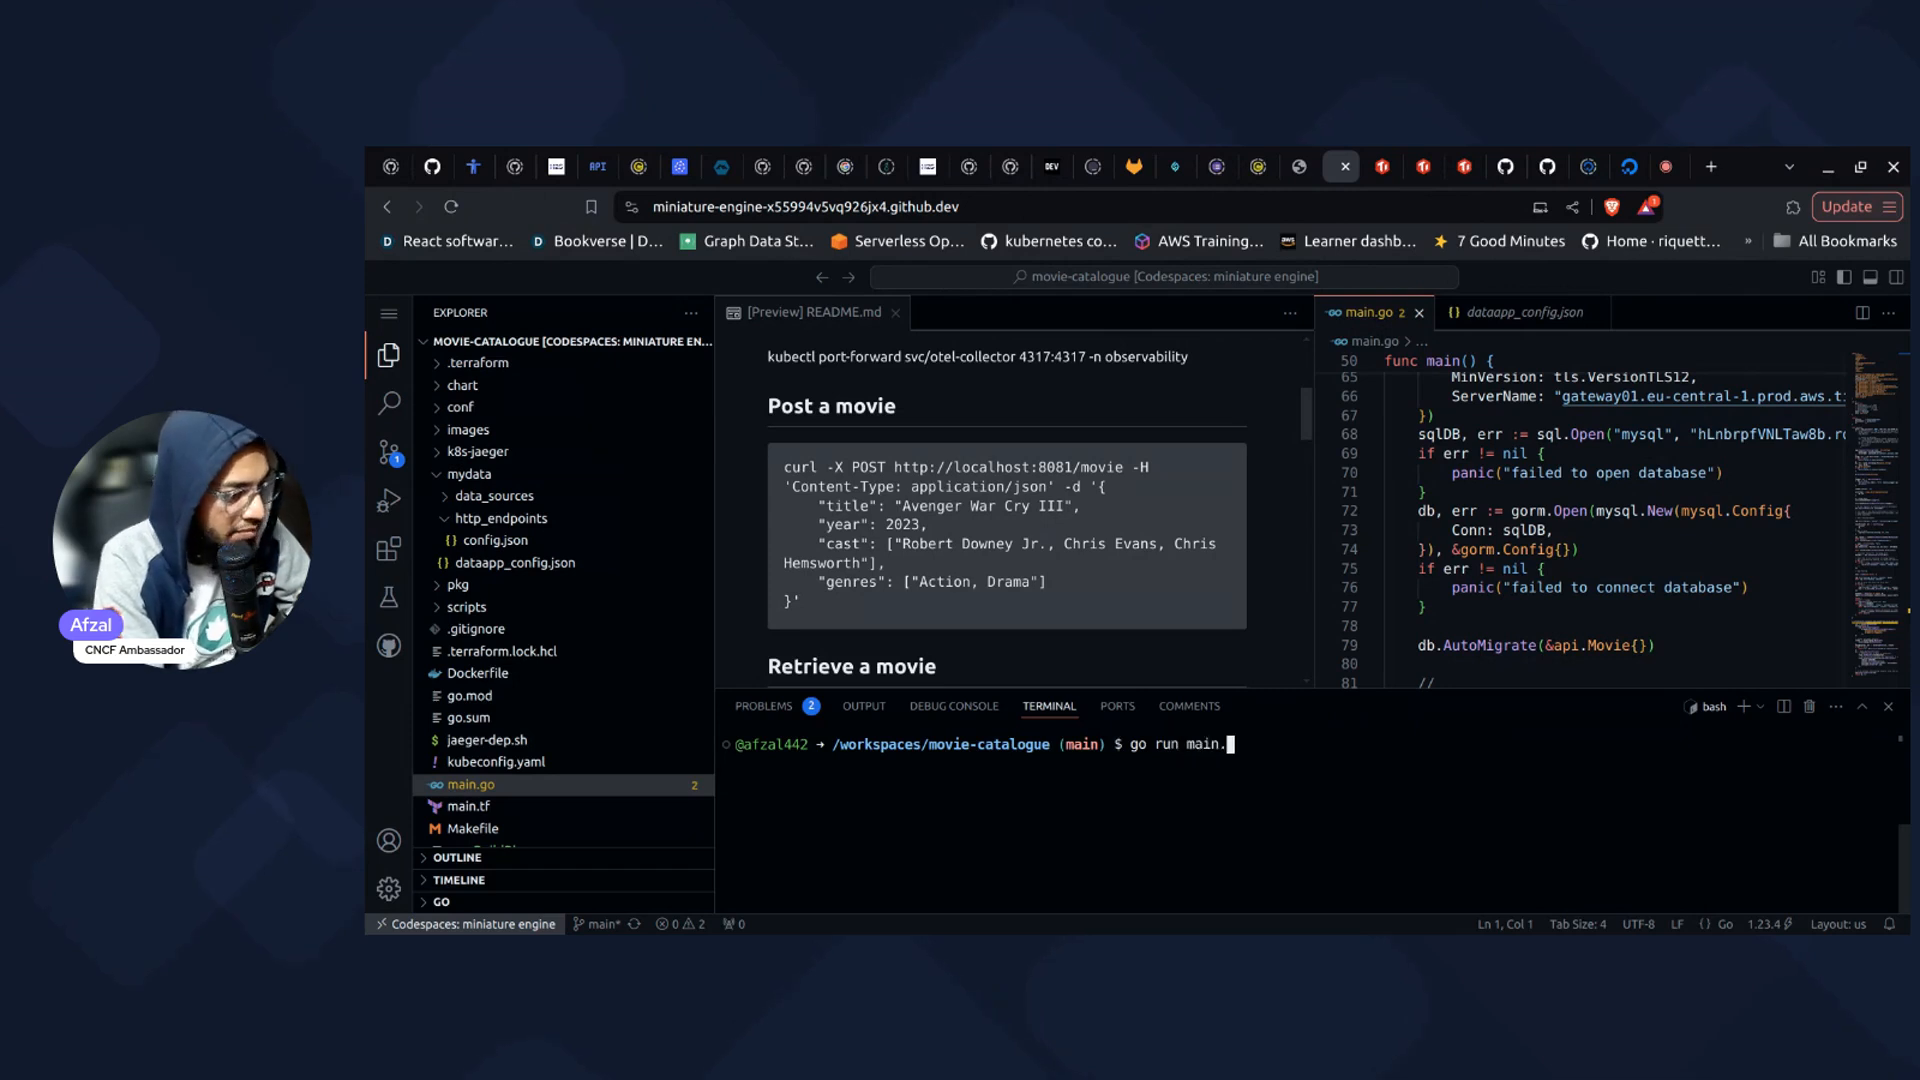
key(Return)
key(Up)
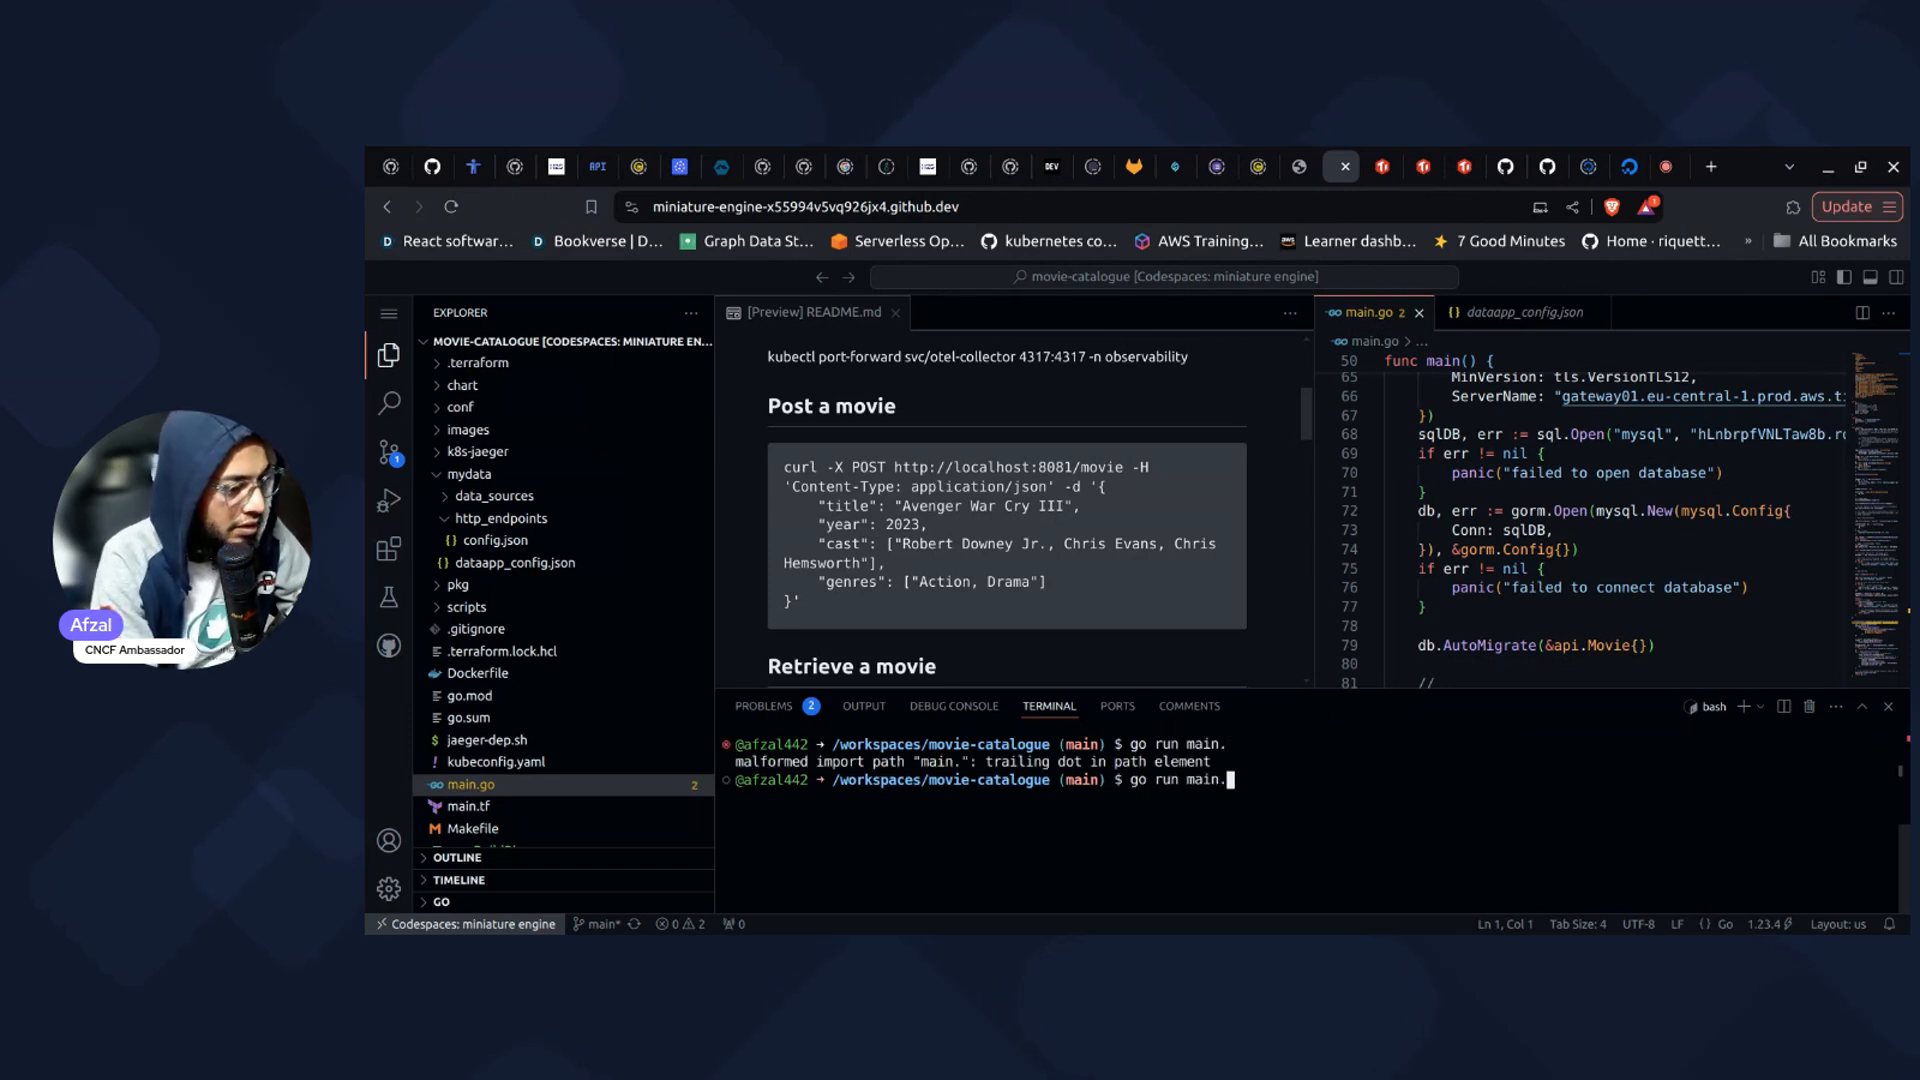
text(go)
key(Return)
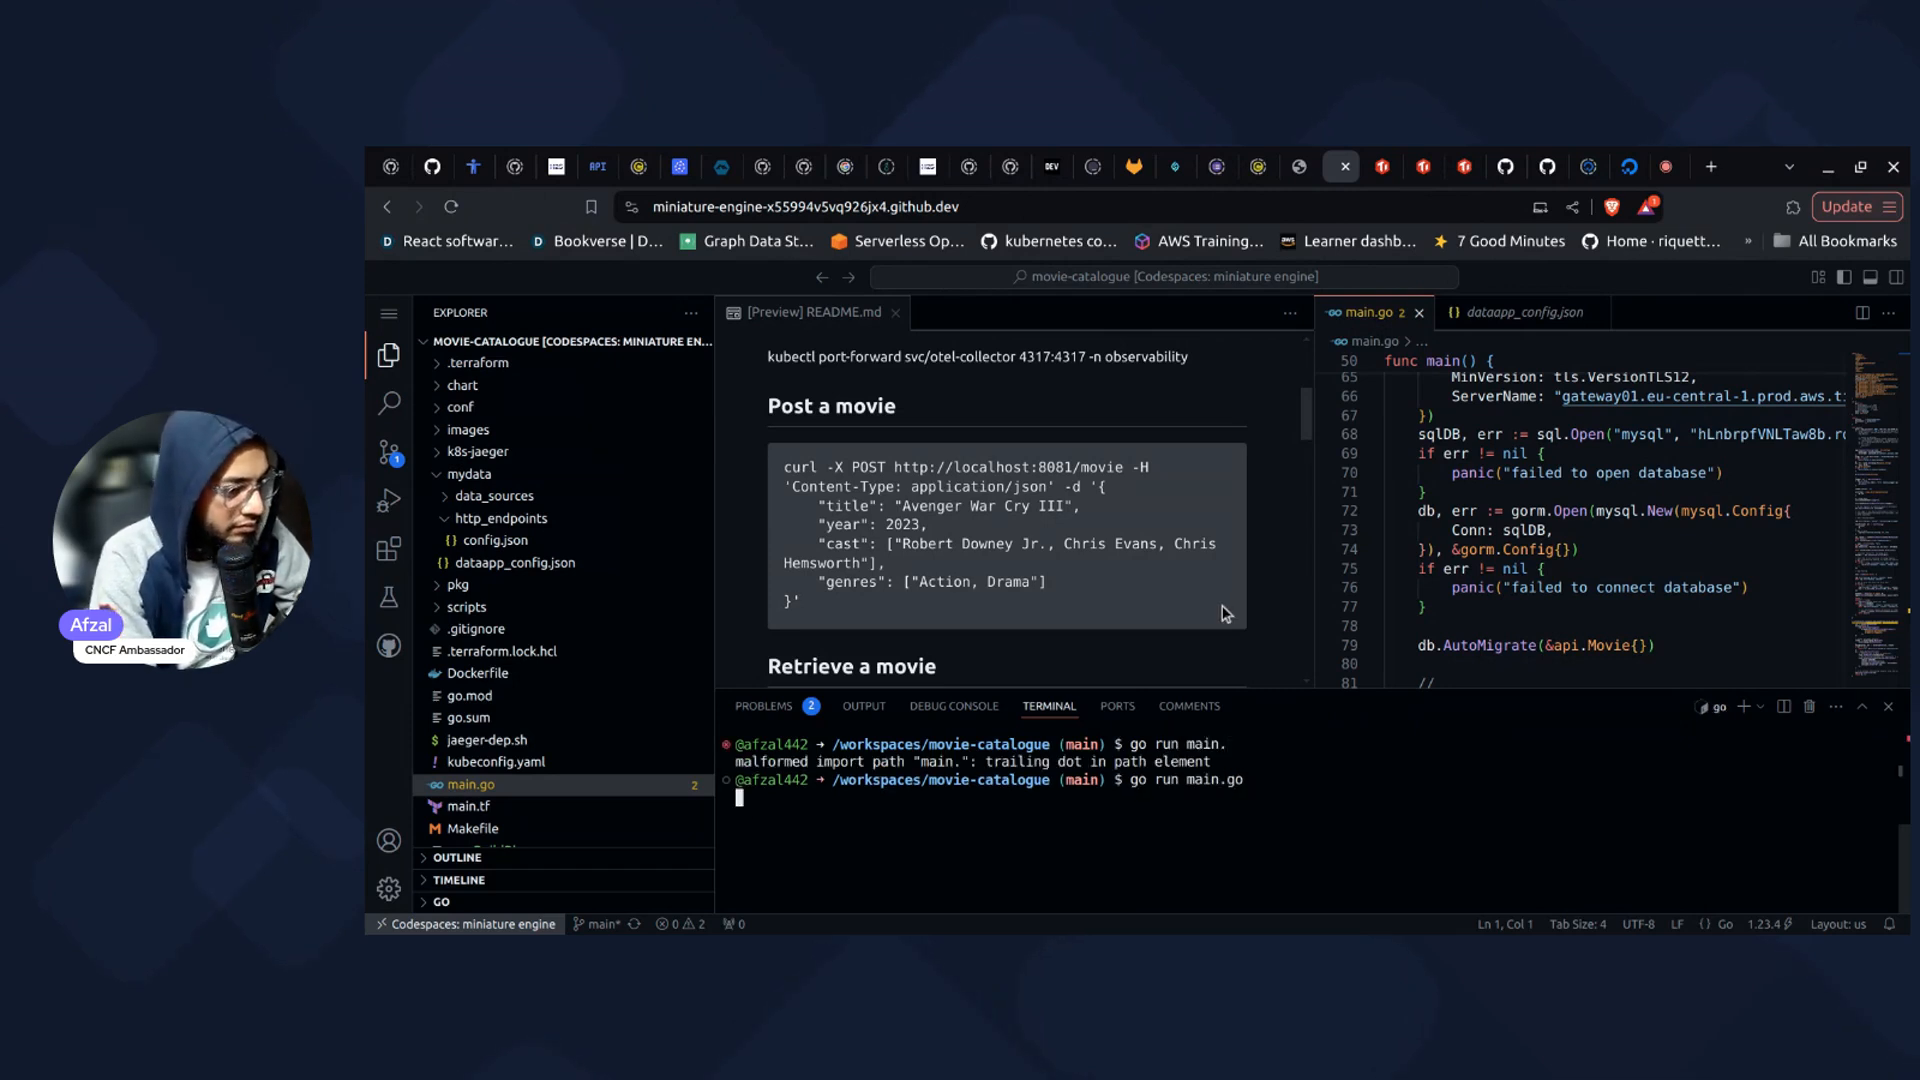
Step: In a second terminal, run the README's curl query for 2020 movies, returning the Avenger JSON
click(1783, 706)
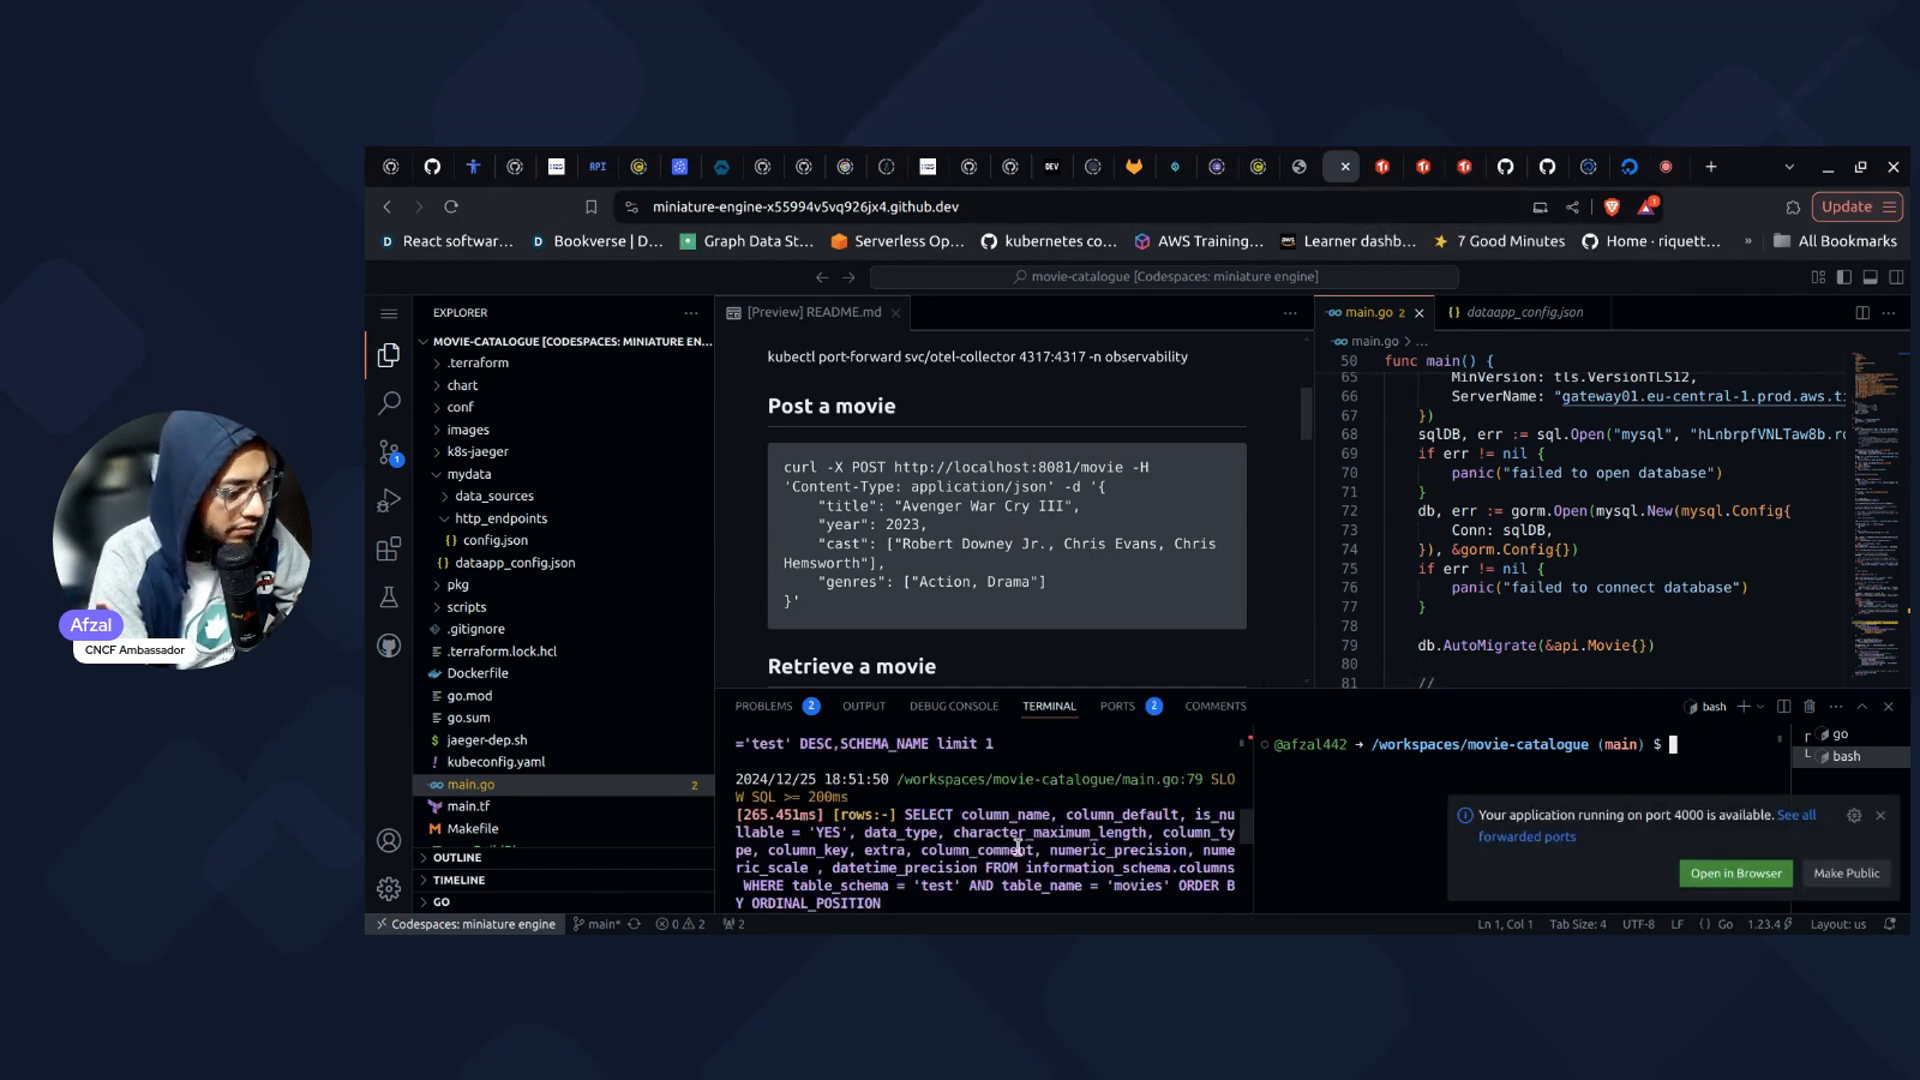
click(1879, 816)
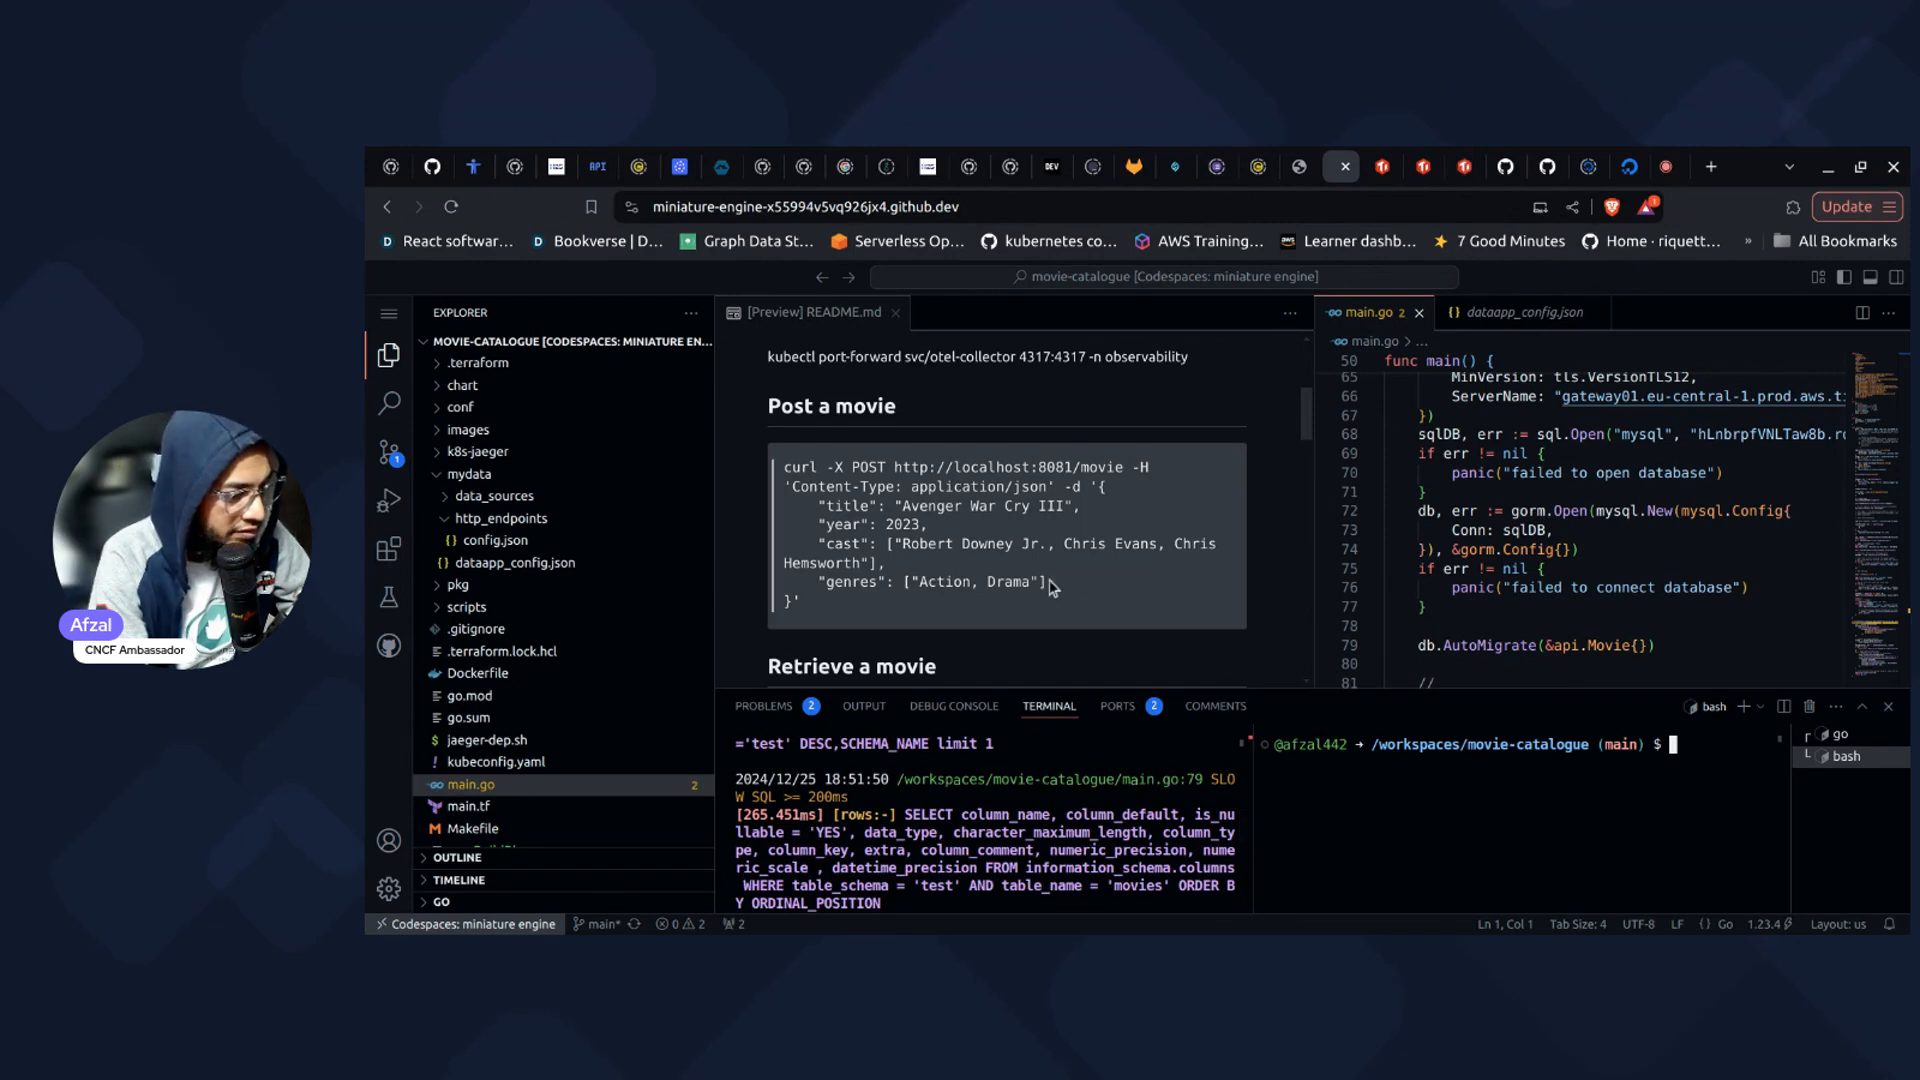
scroll(1045, 570, down, 3)
scroll(1035, 548, down, 3)
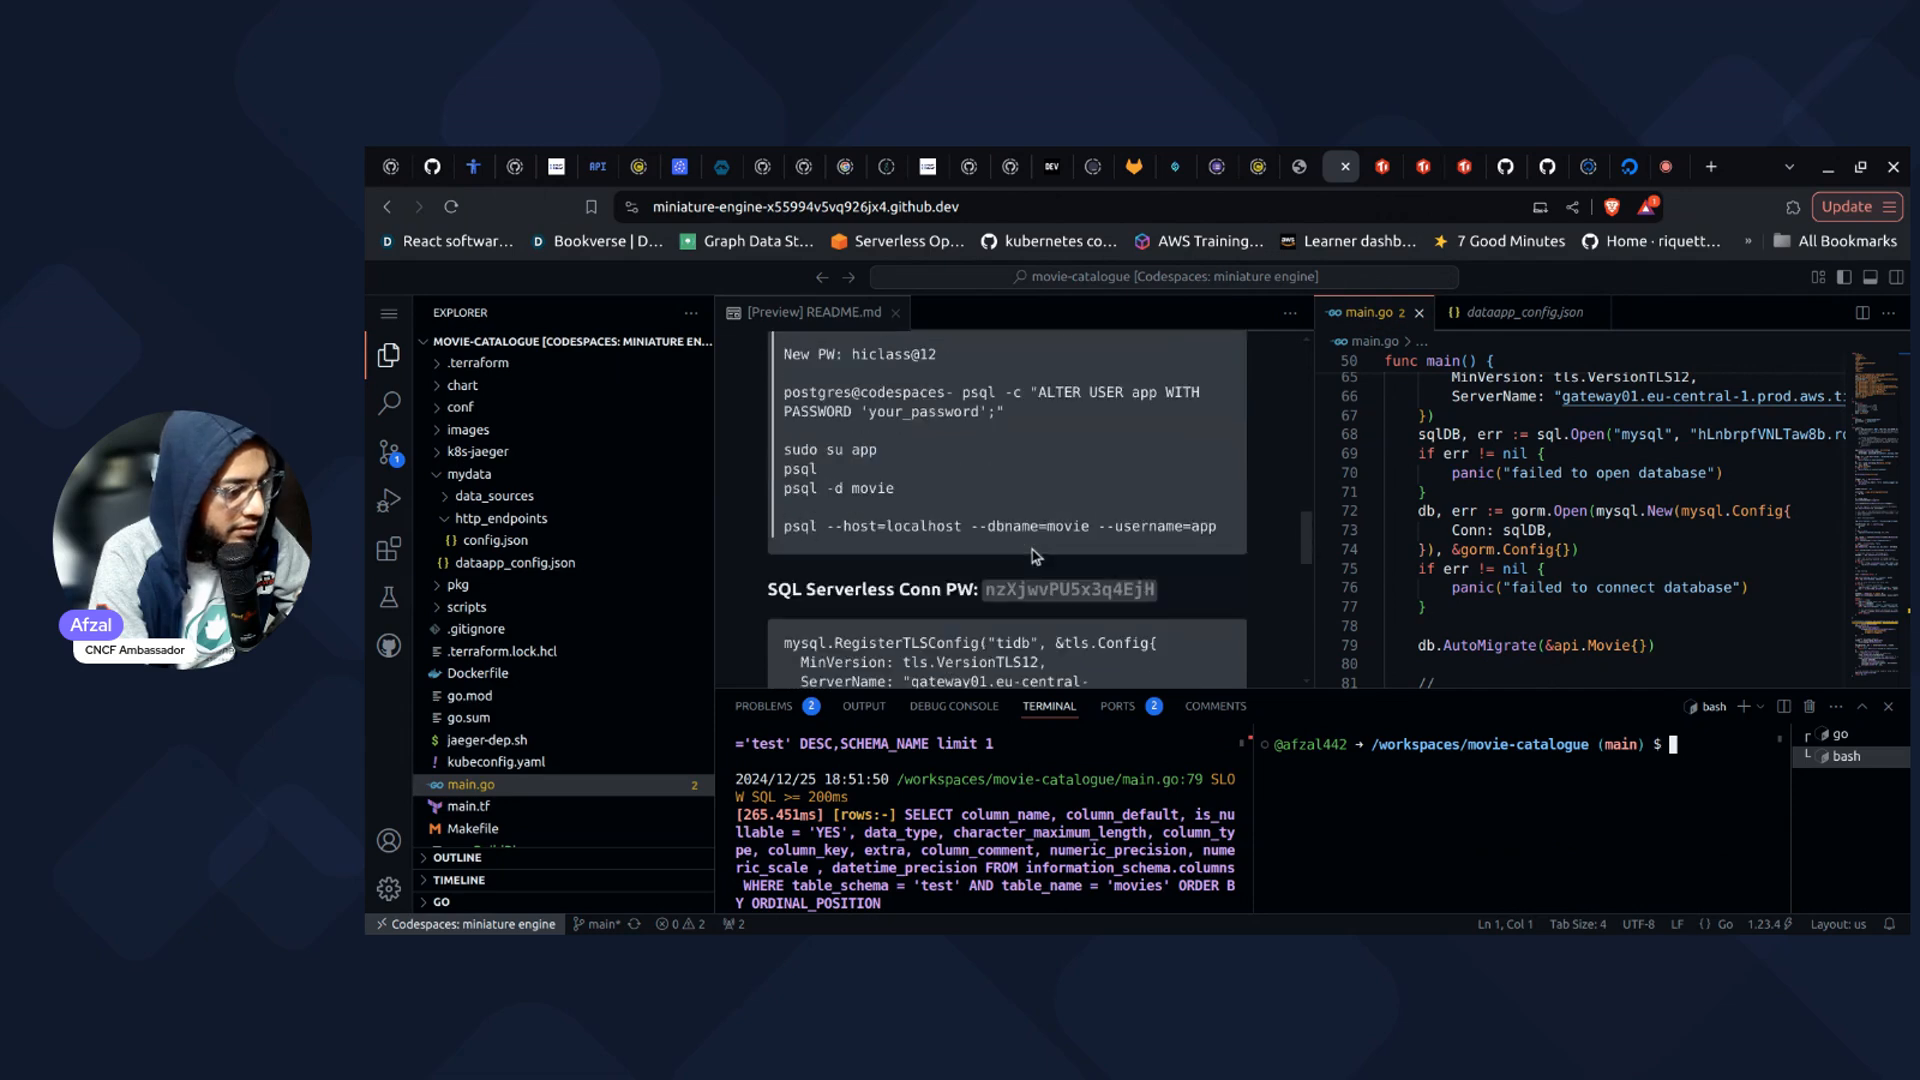
scroll(1070, 580, up, 6)
scroll(1112, 610, down, 1)
drag(1105, 610, 772, 617)
key(ctrl+c)
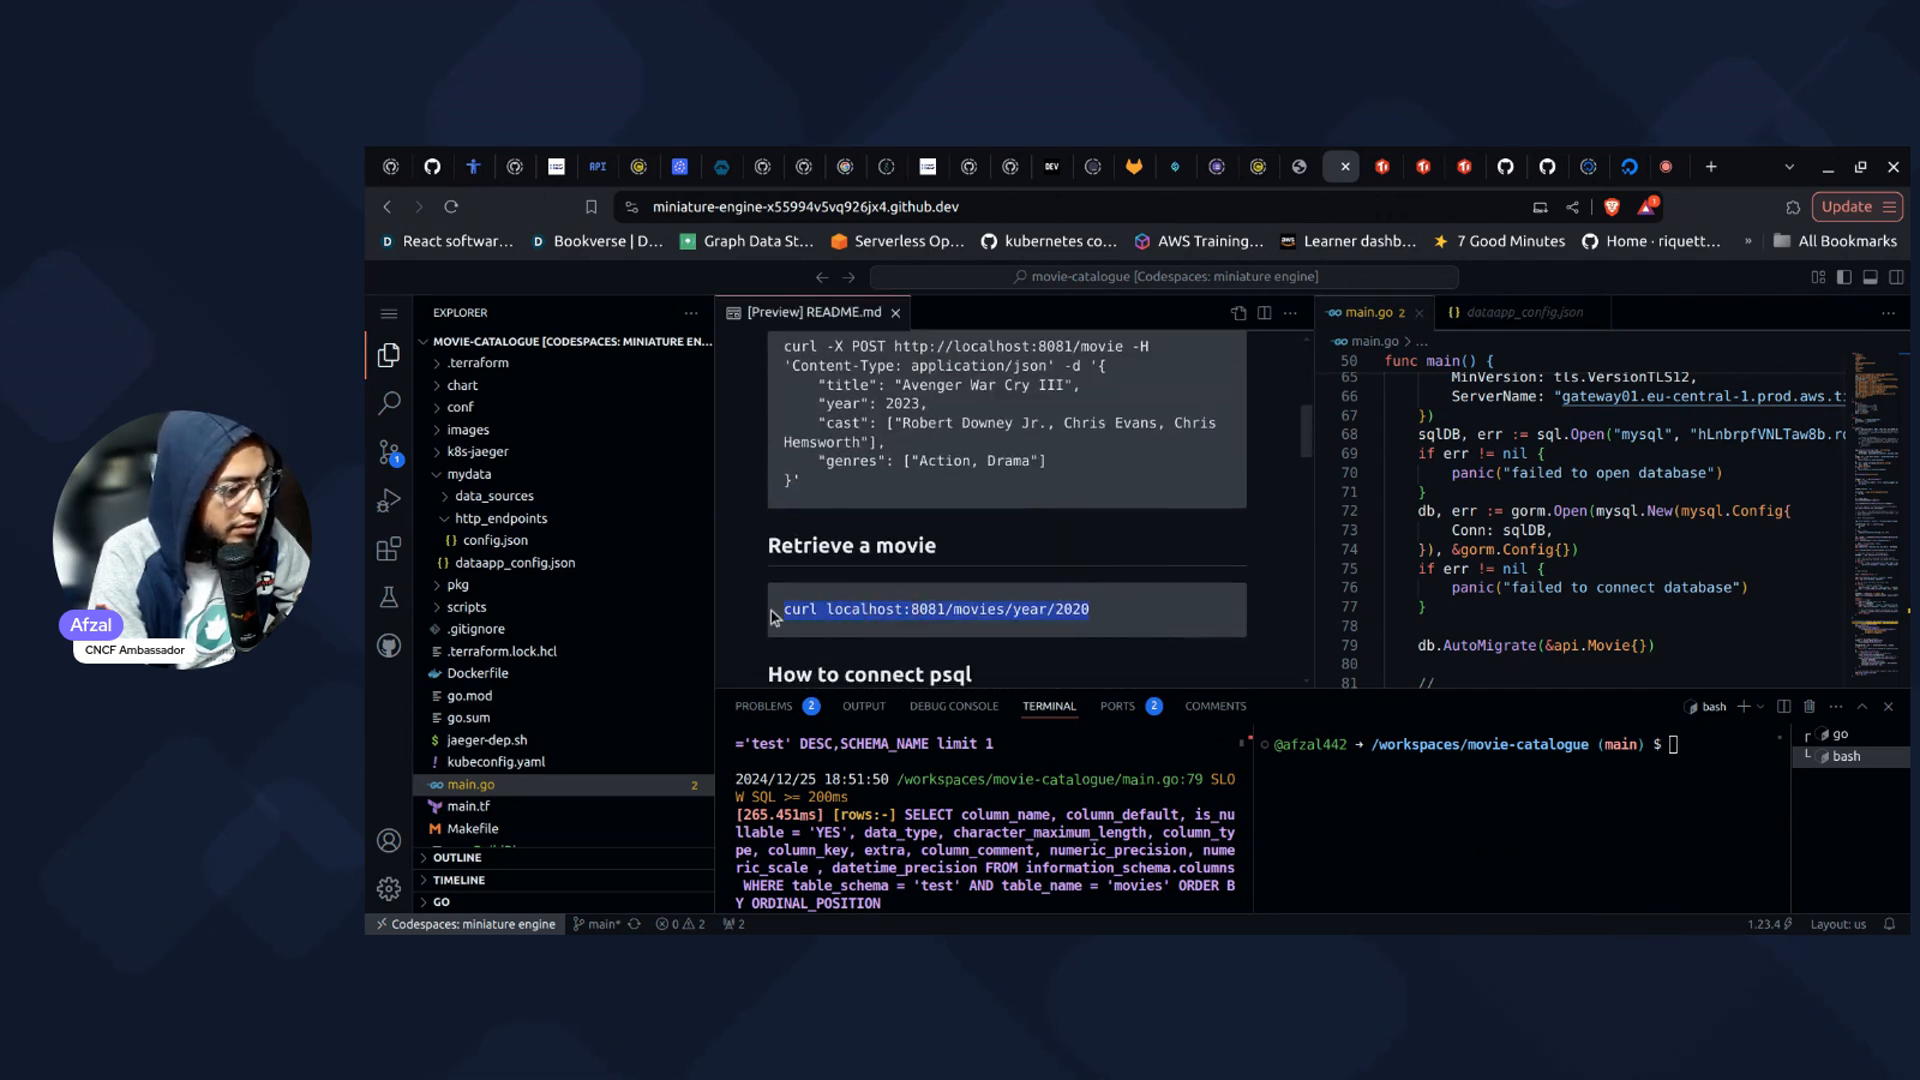
click(1710, 811)
key(ctrl+v)
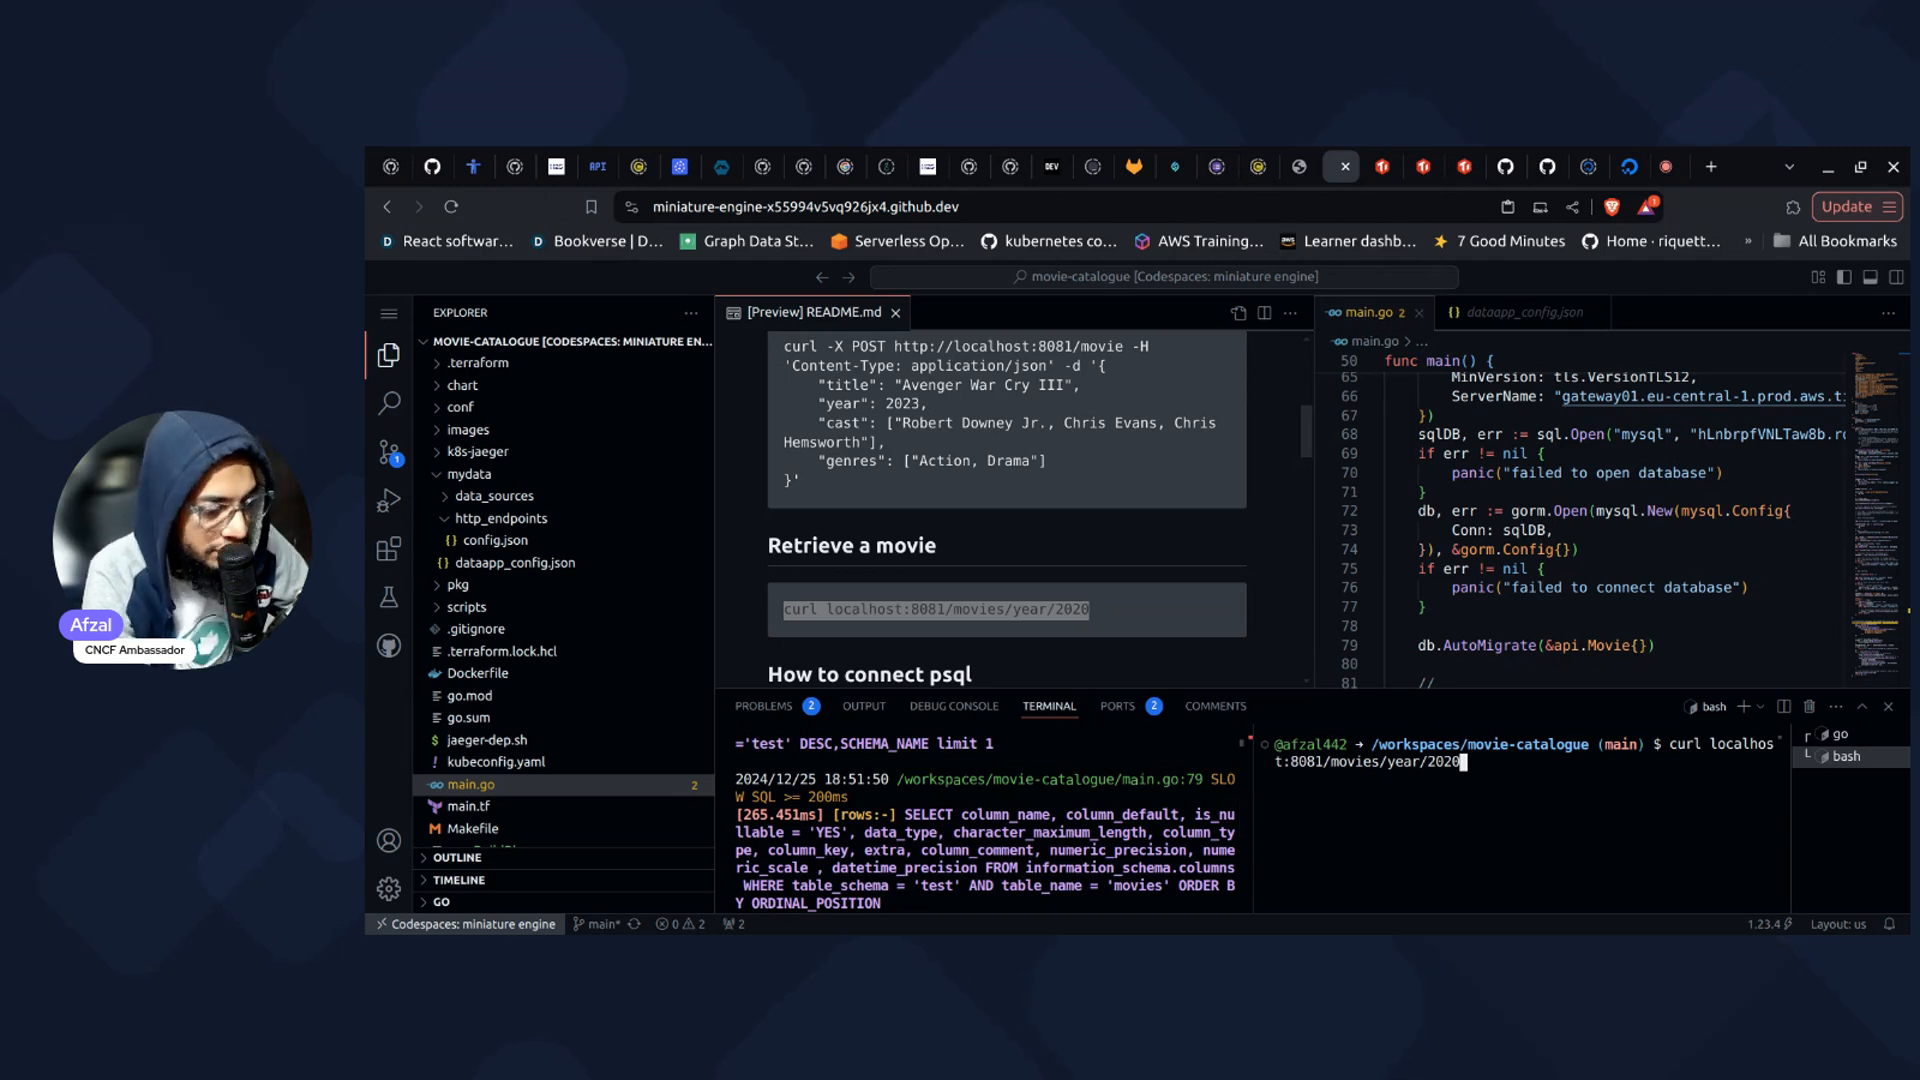
key(Return)
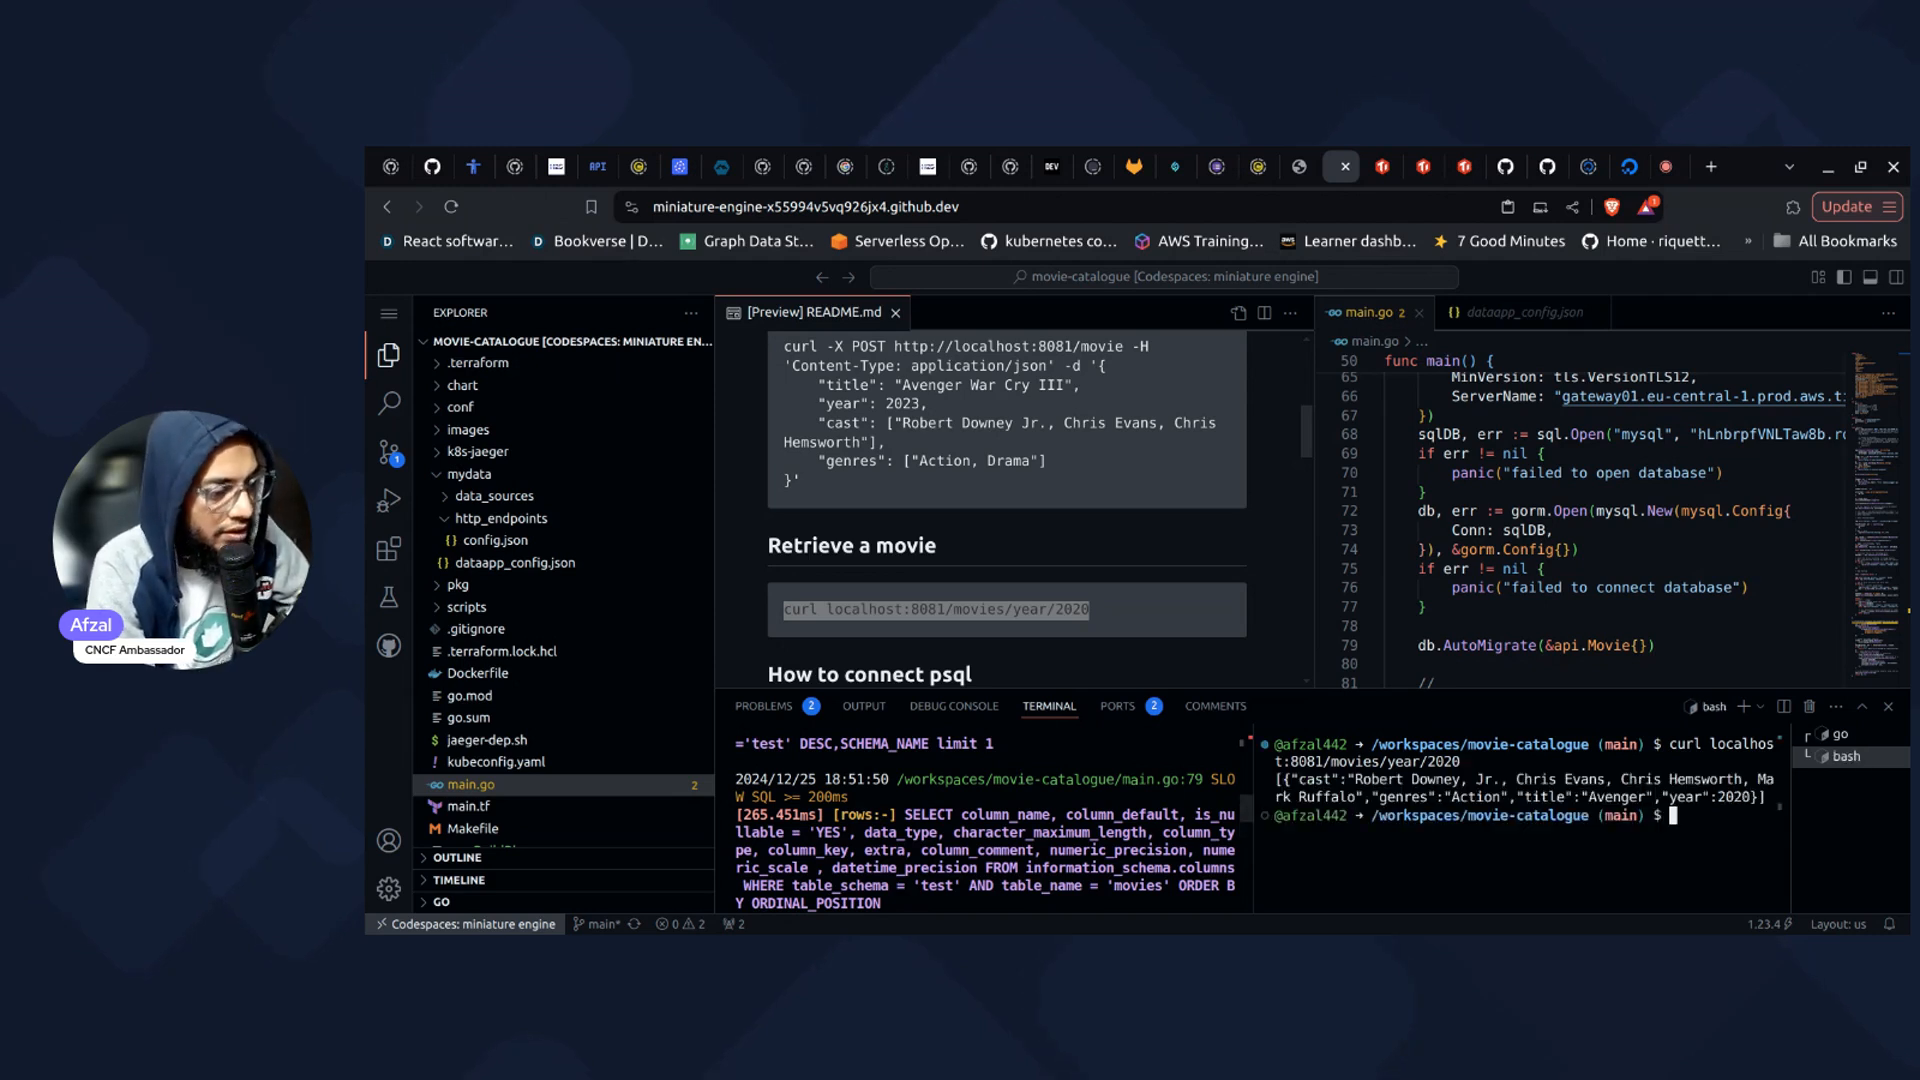
drag(1753, 799, 1275, 769)
click(1481, 832)
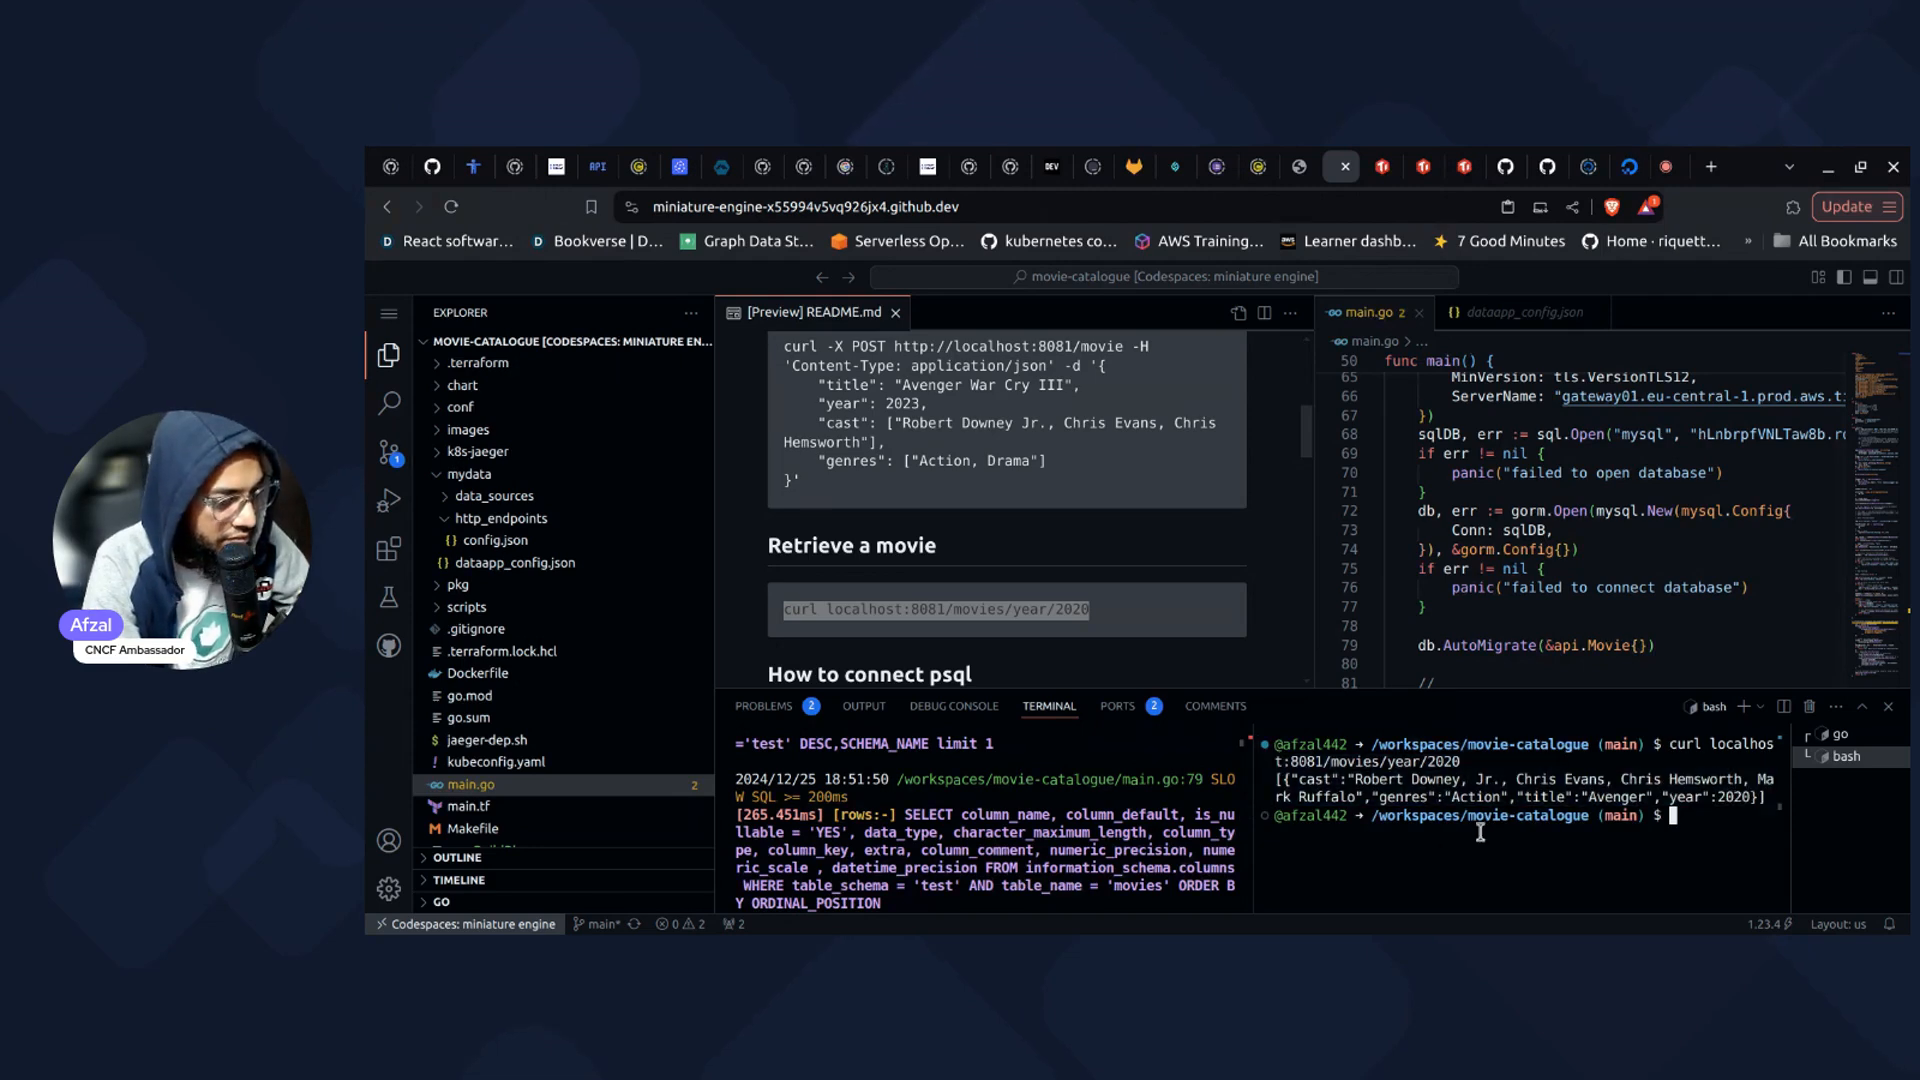
click(1465, 170)
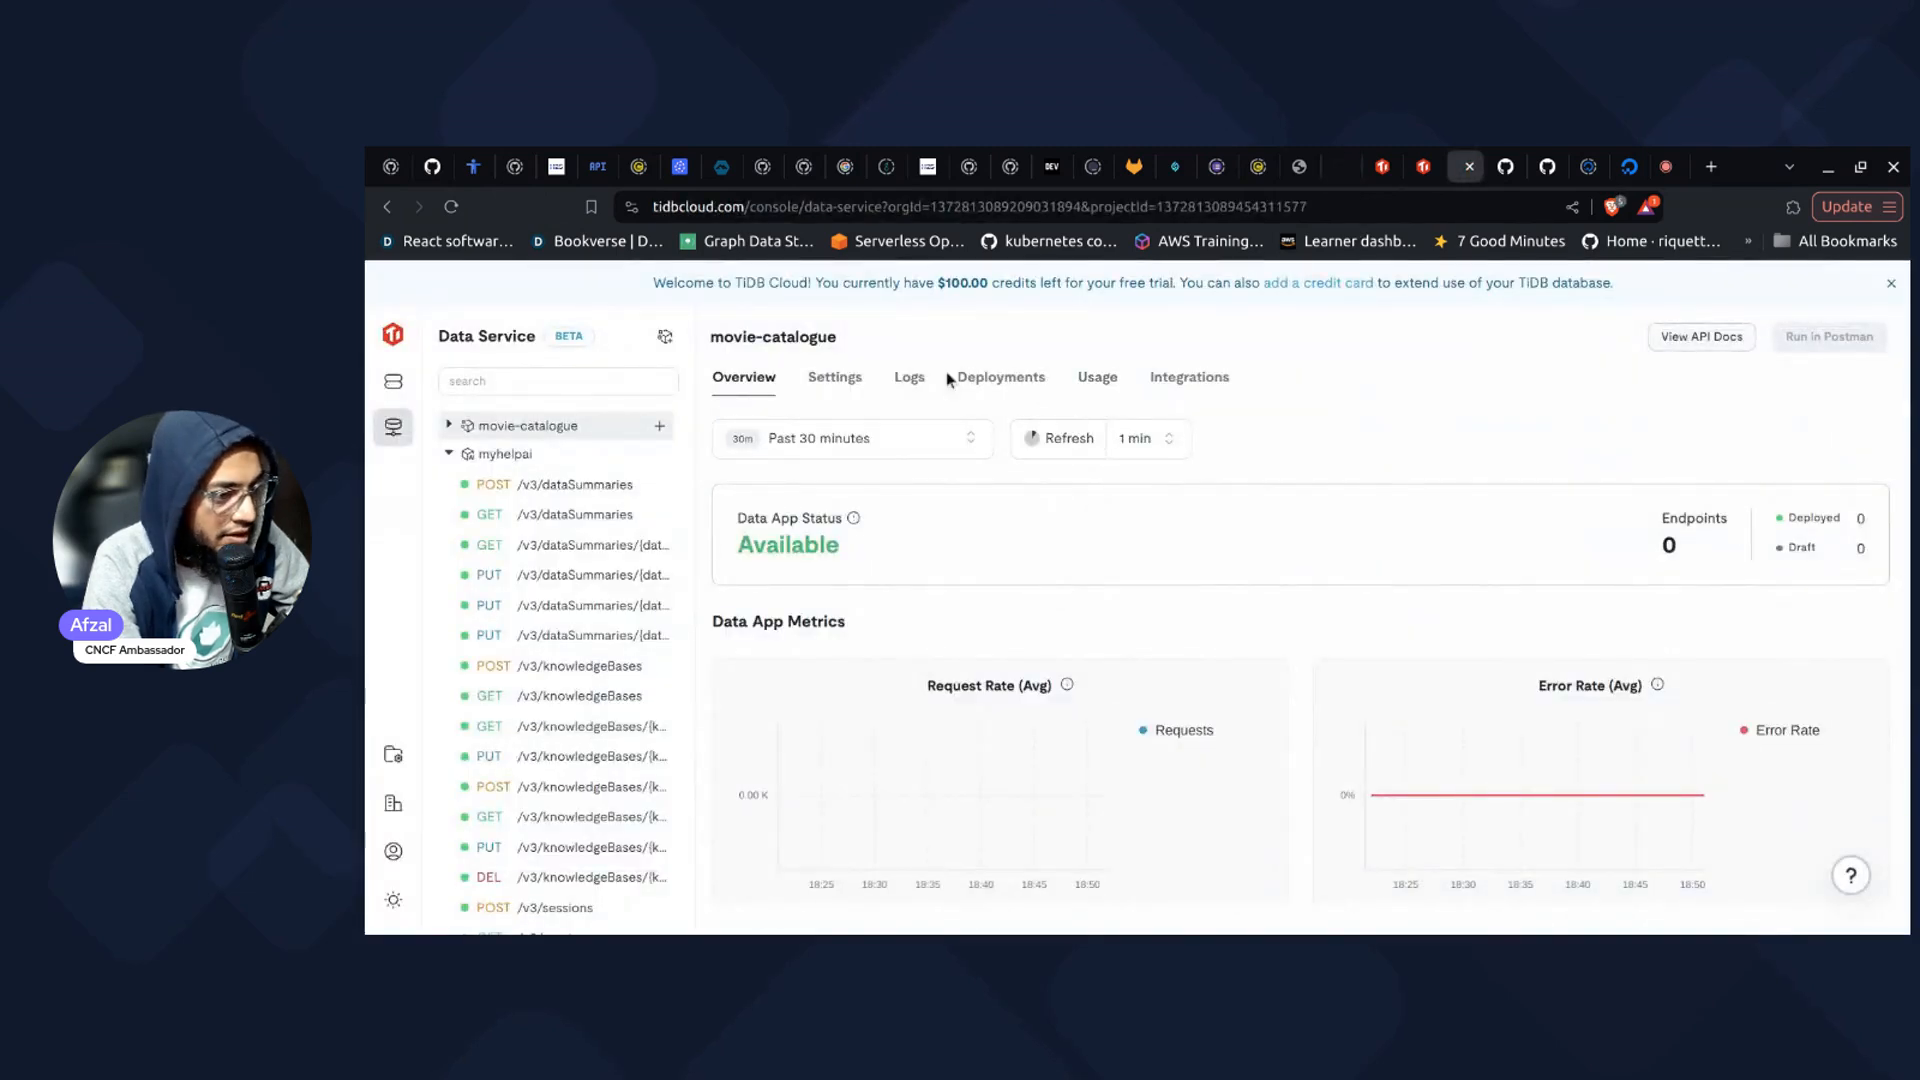
Step: Review the deployment history, starting then cancelling a redeploy of Initial Data App Setup
click(995, 377)
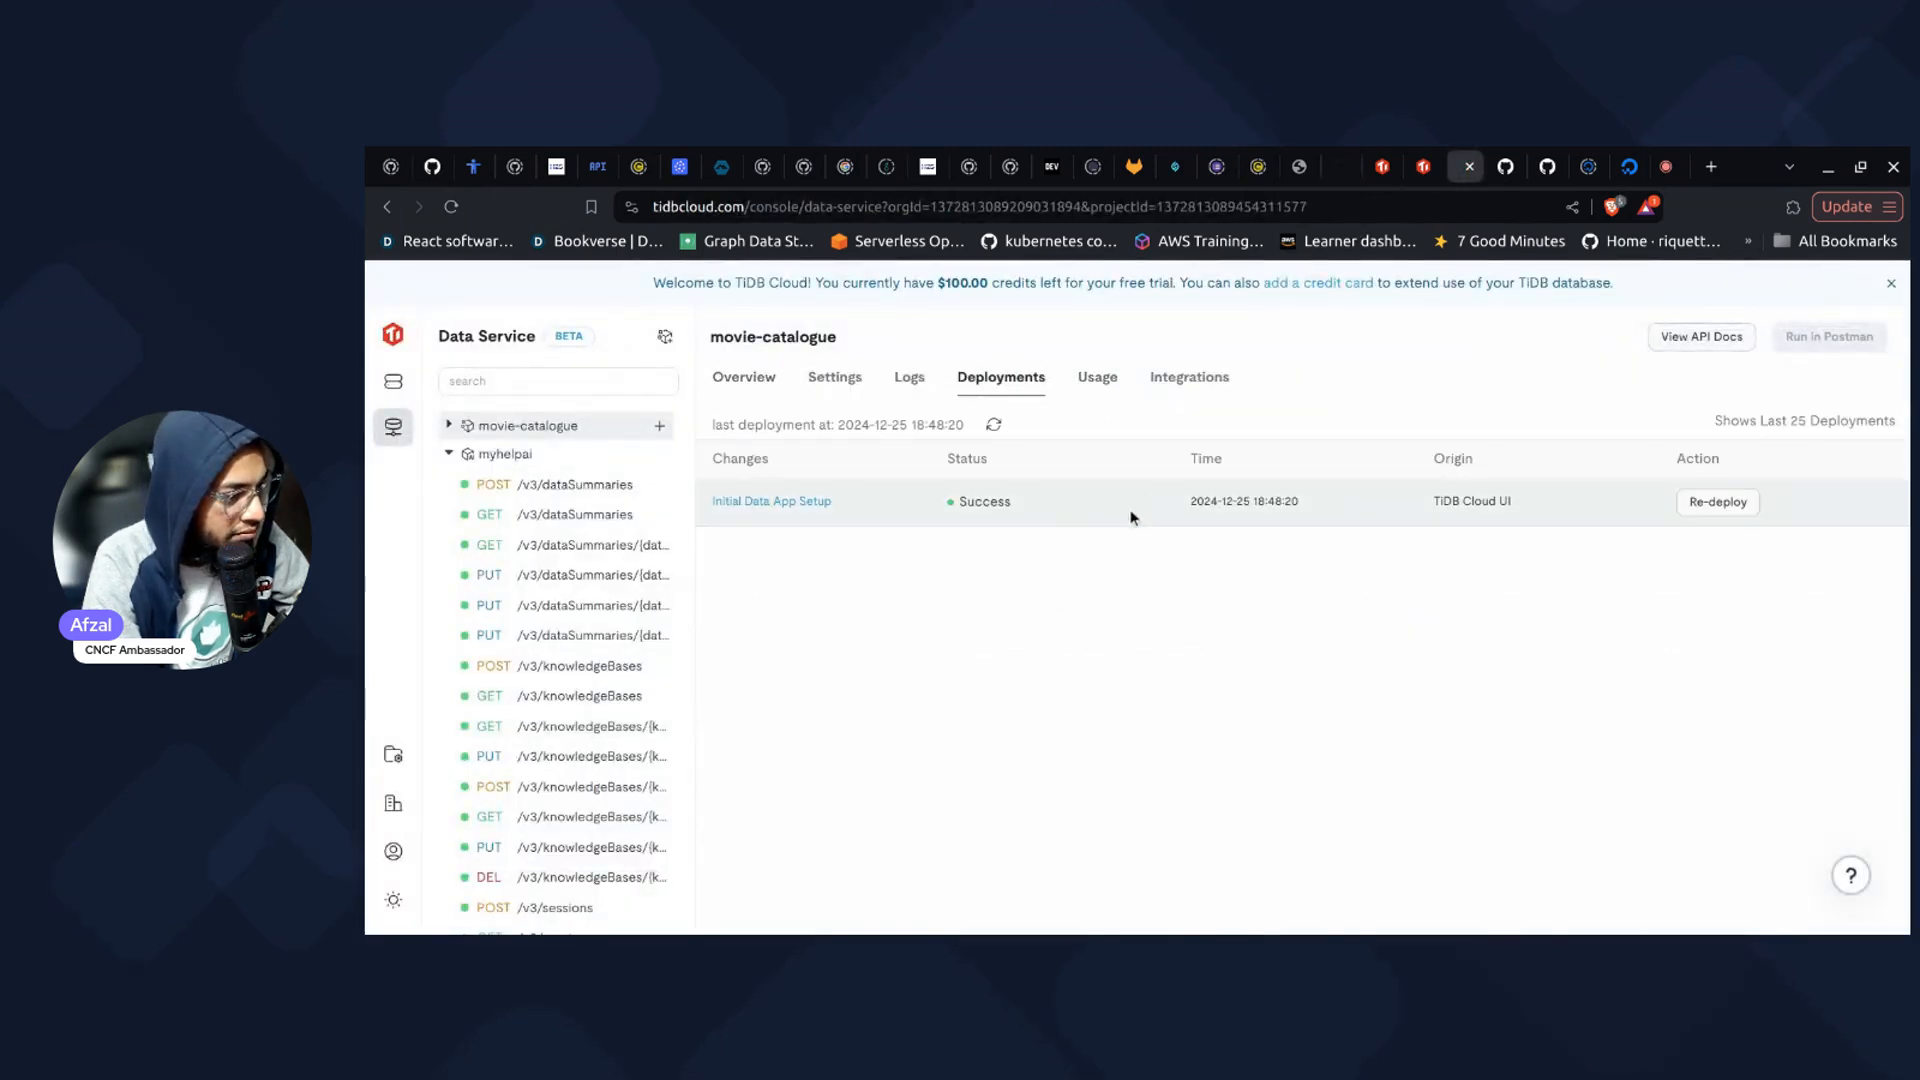
click(840, 384)
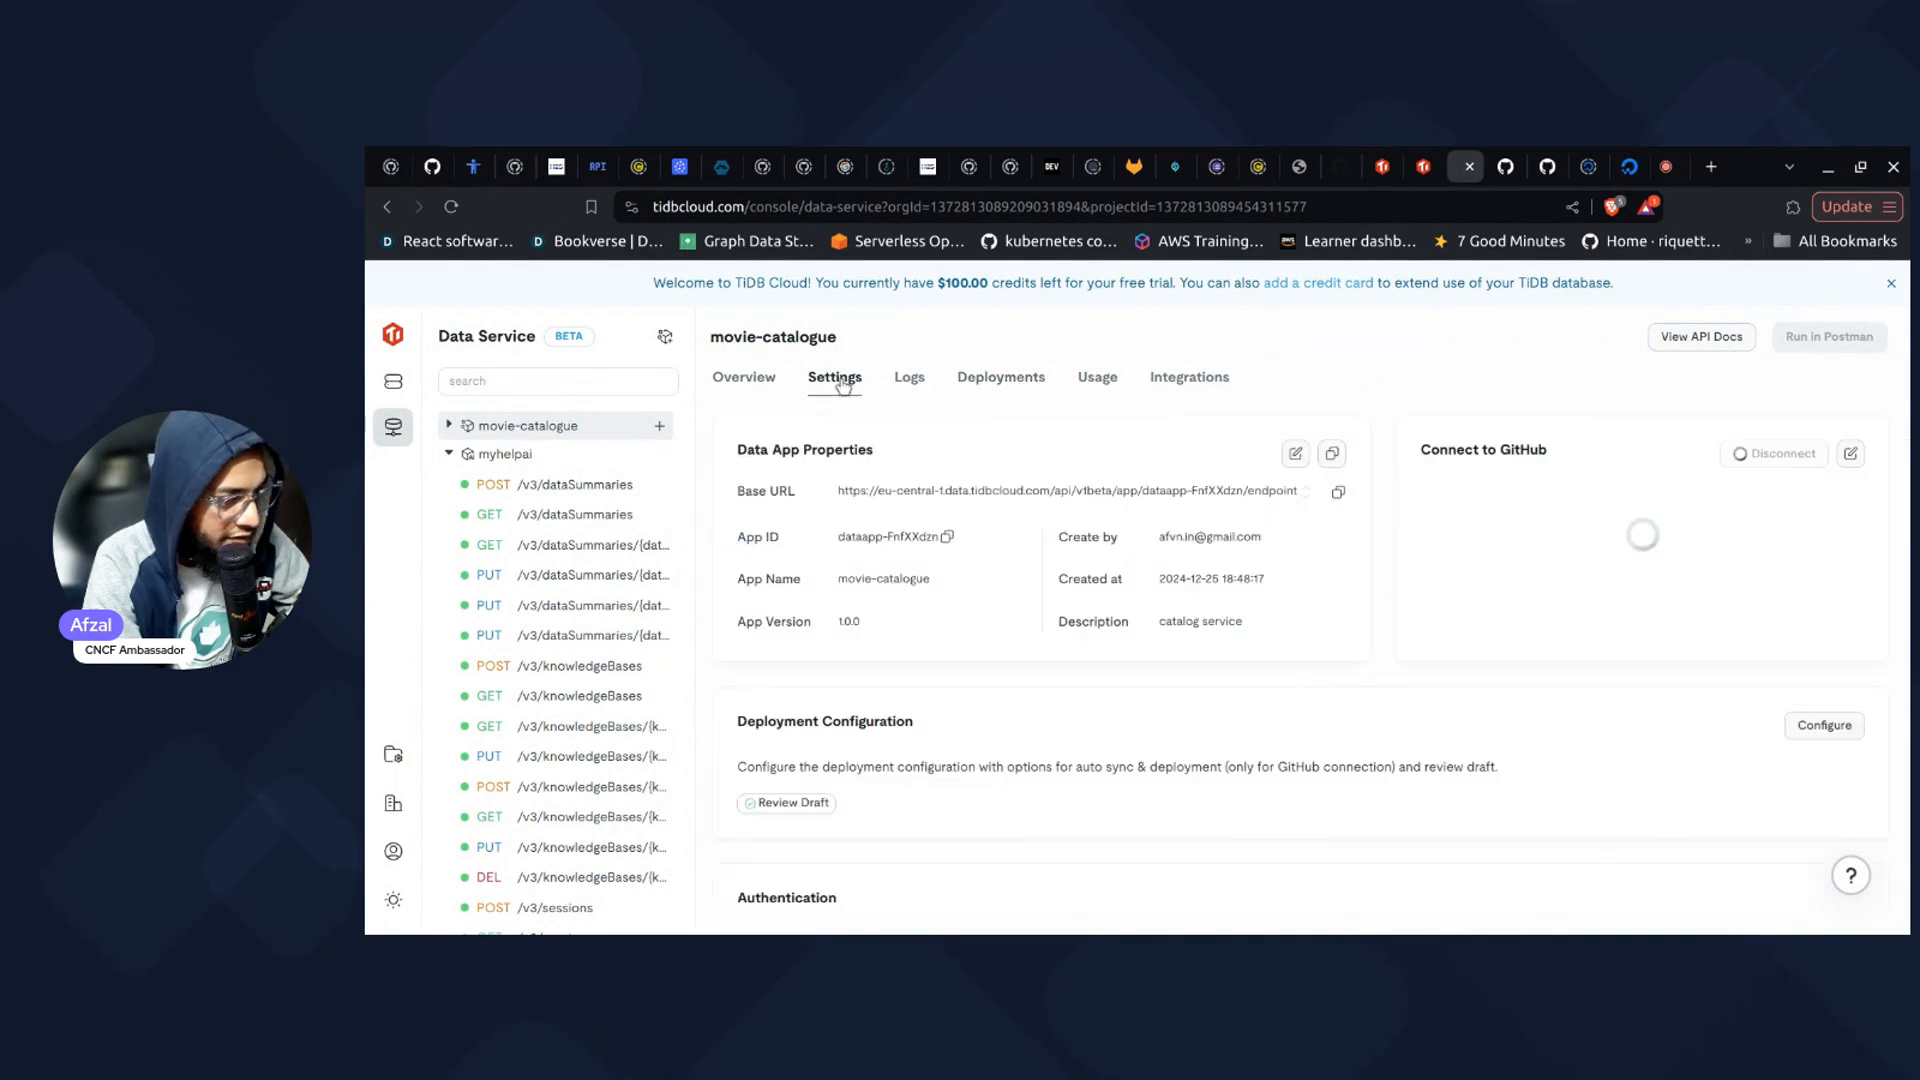
click(1020, 382)
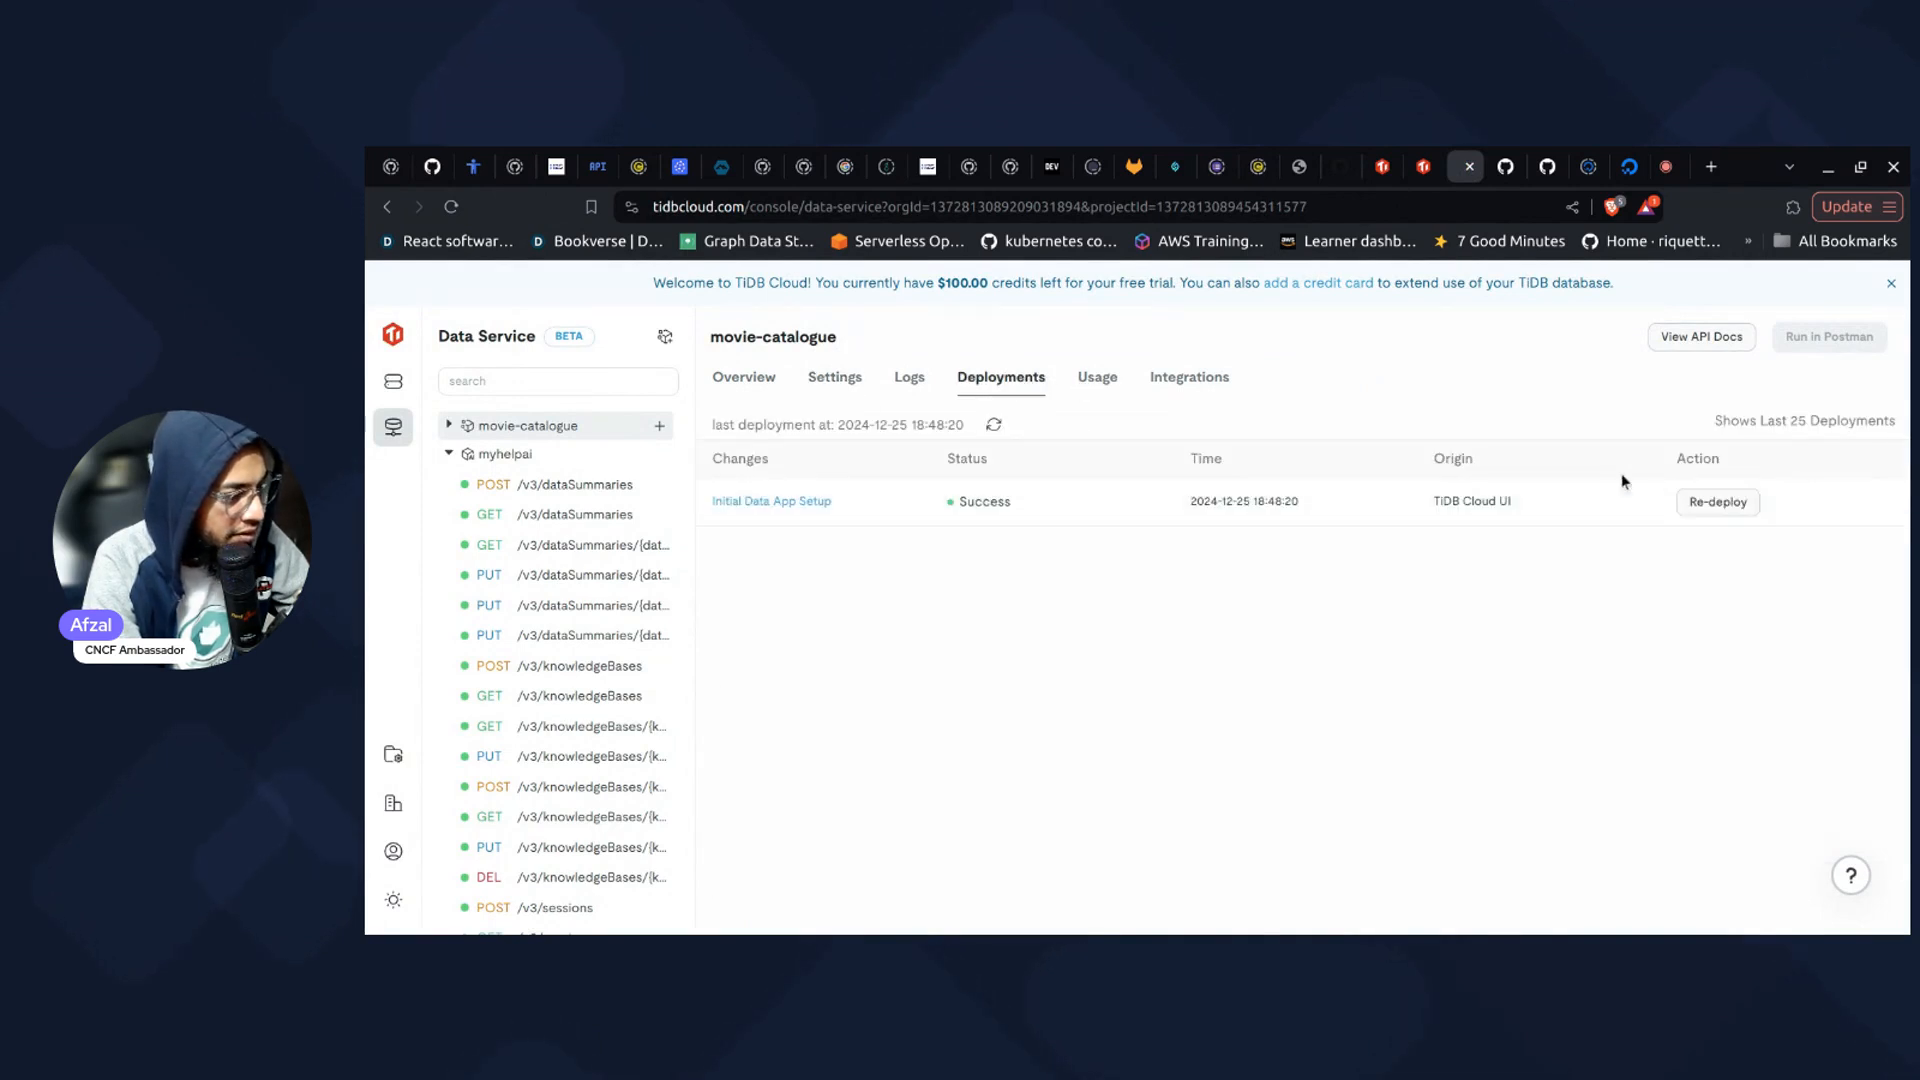
click(1719, 503)
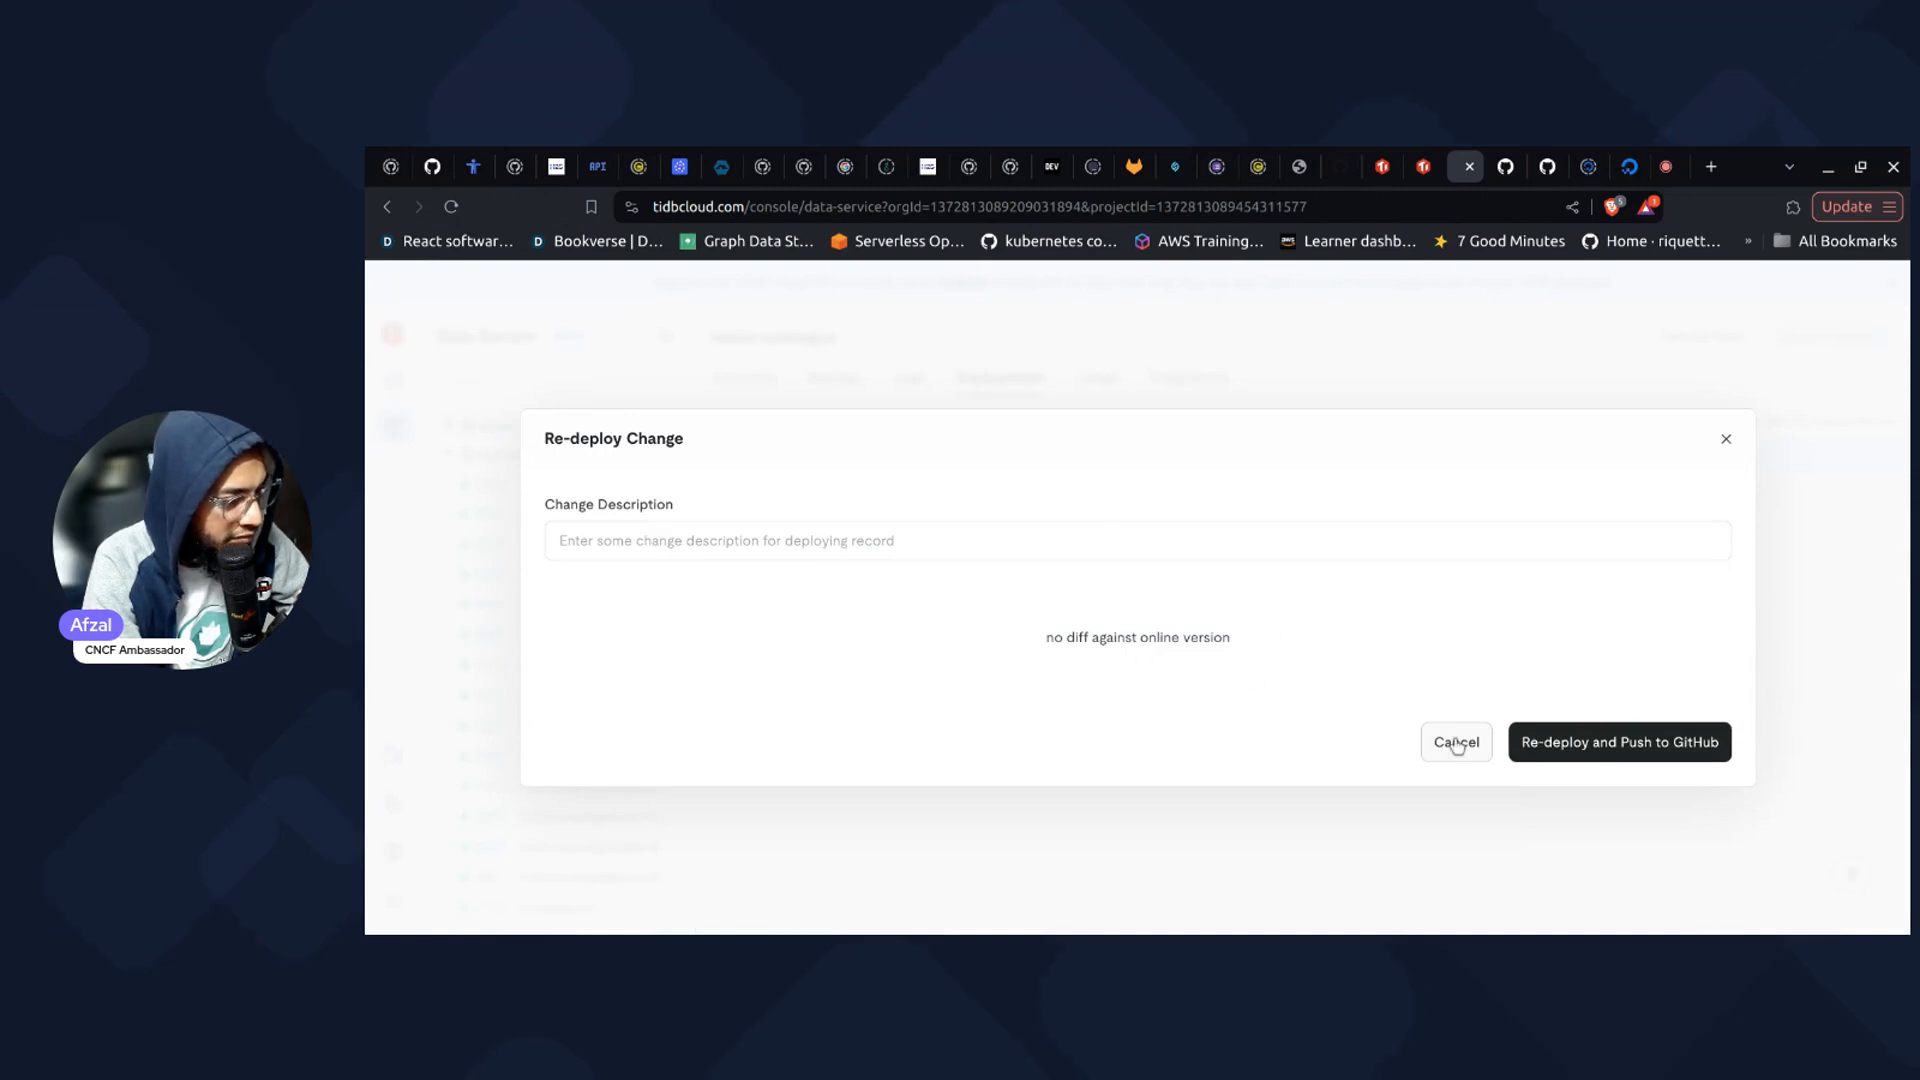
click(1457, 745)
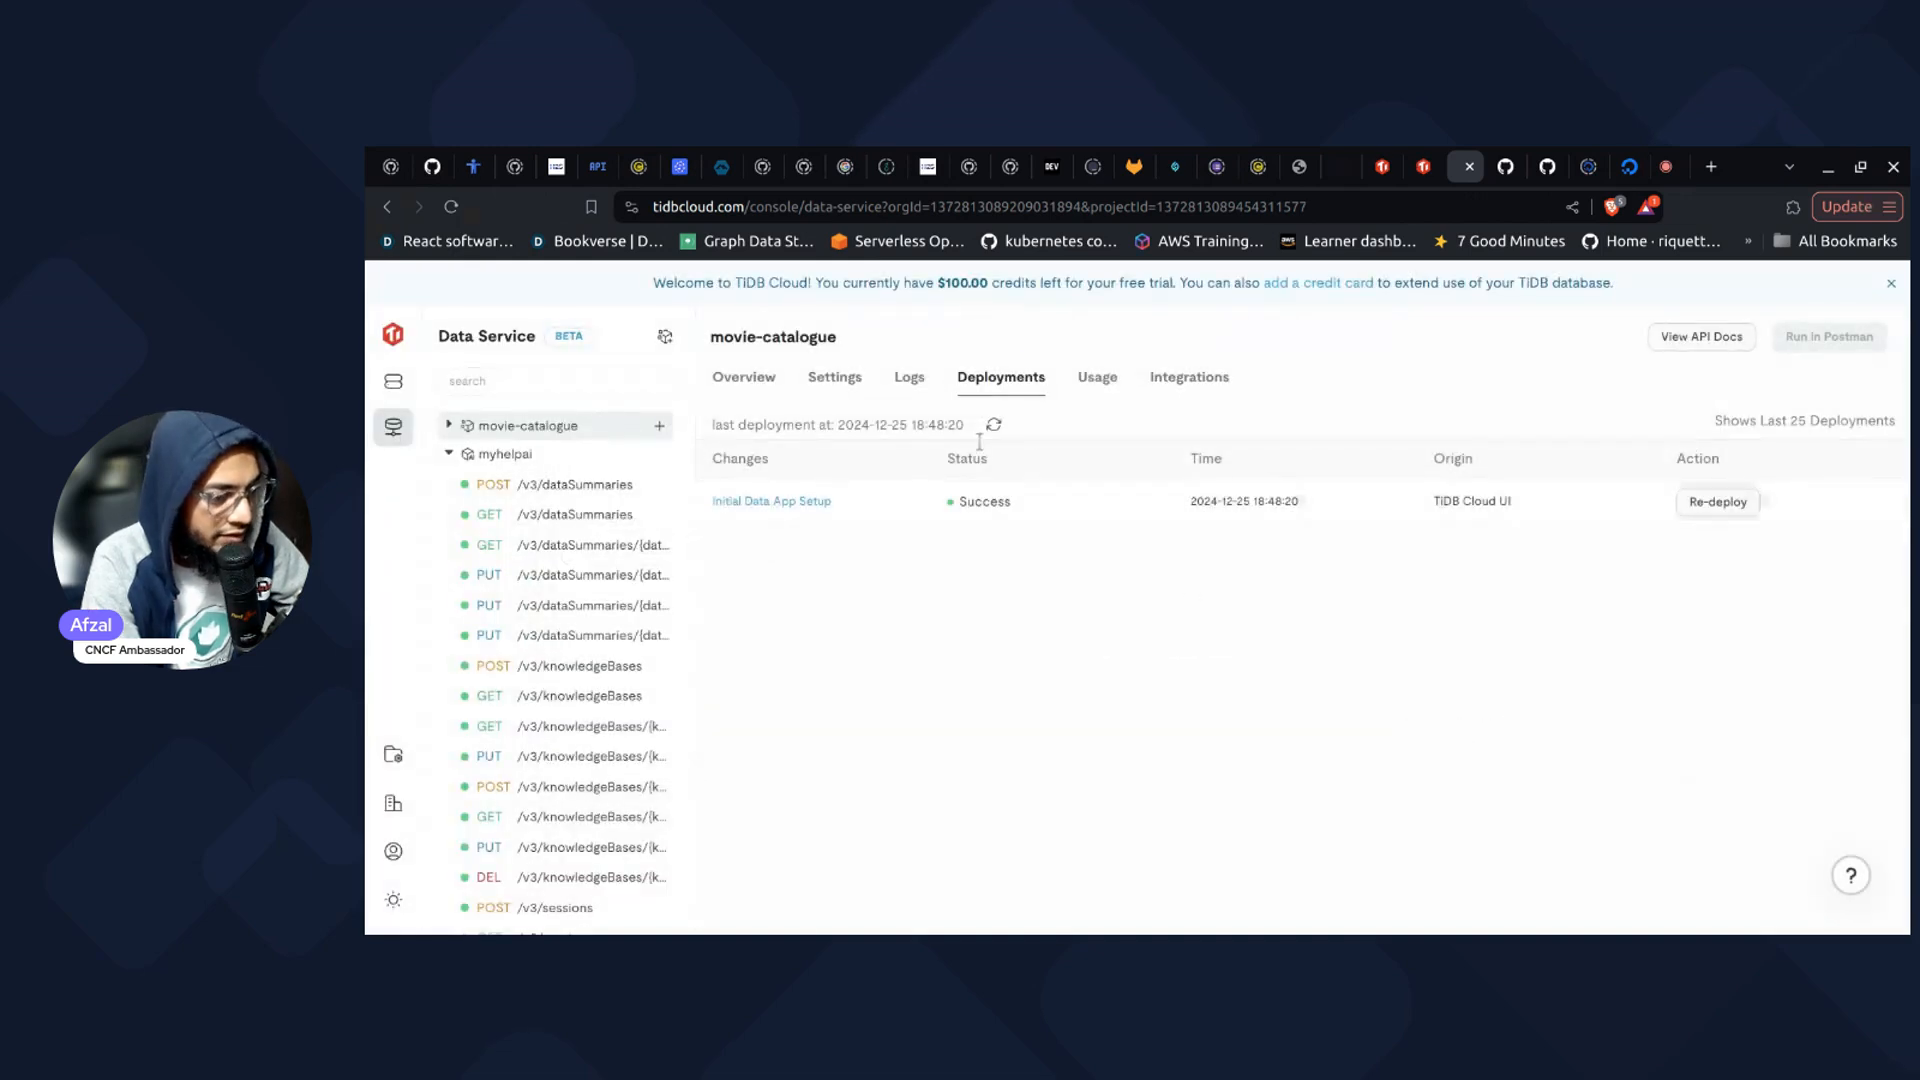
Step: Scroll through the movie-catalogue Data App settings again
click(839, 385)
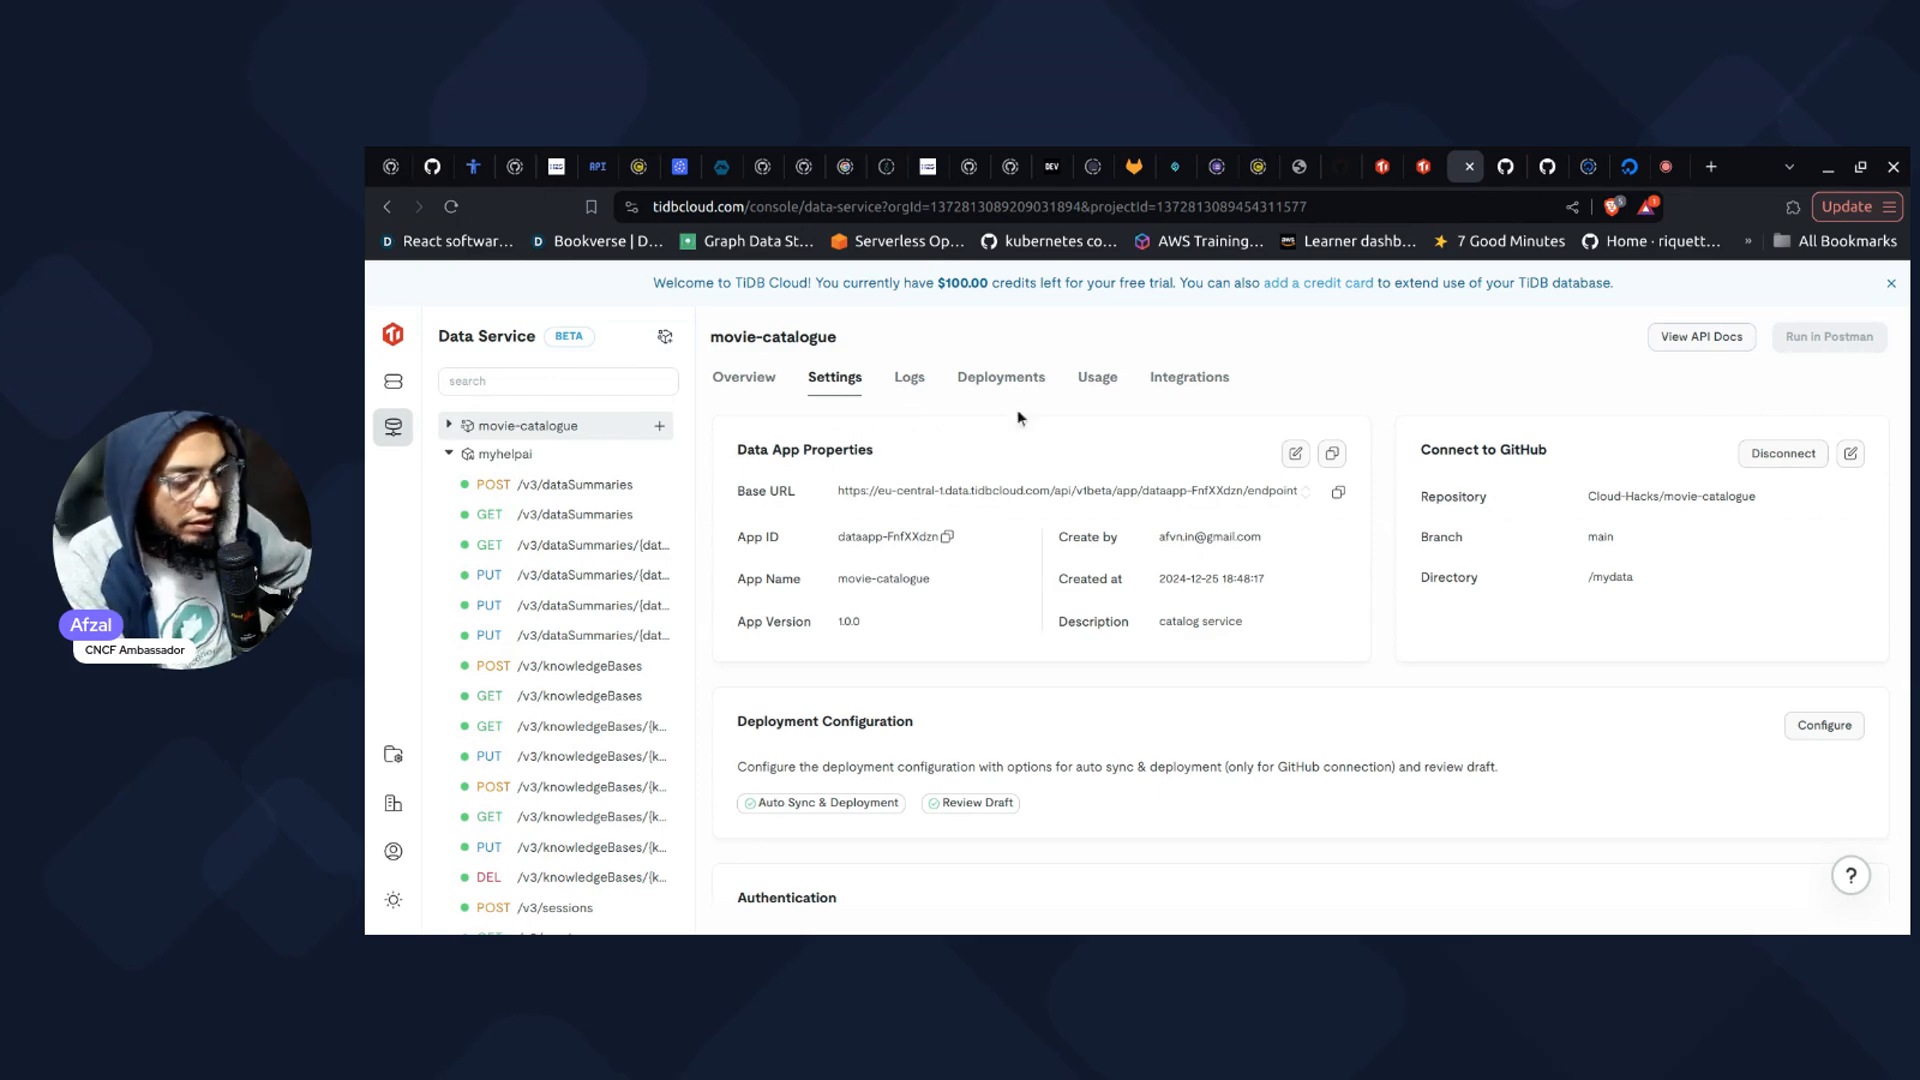
scroll(1366, 628, down, 5)
scroll(1388, 645, down, 2)
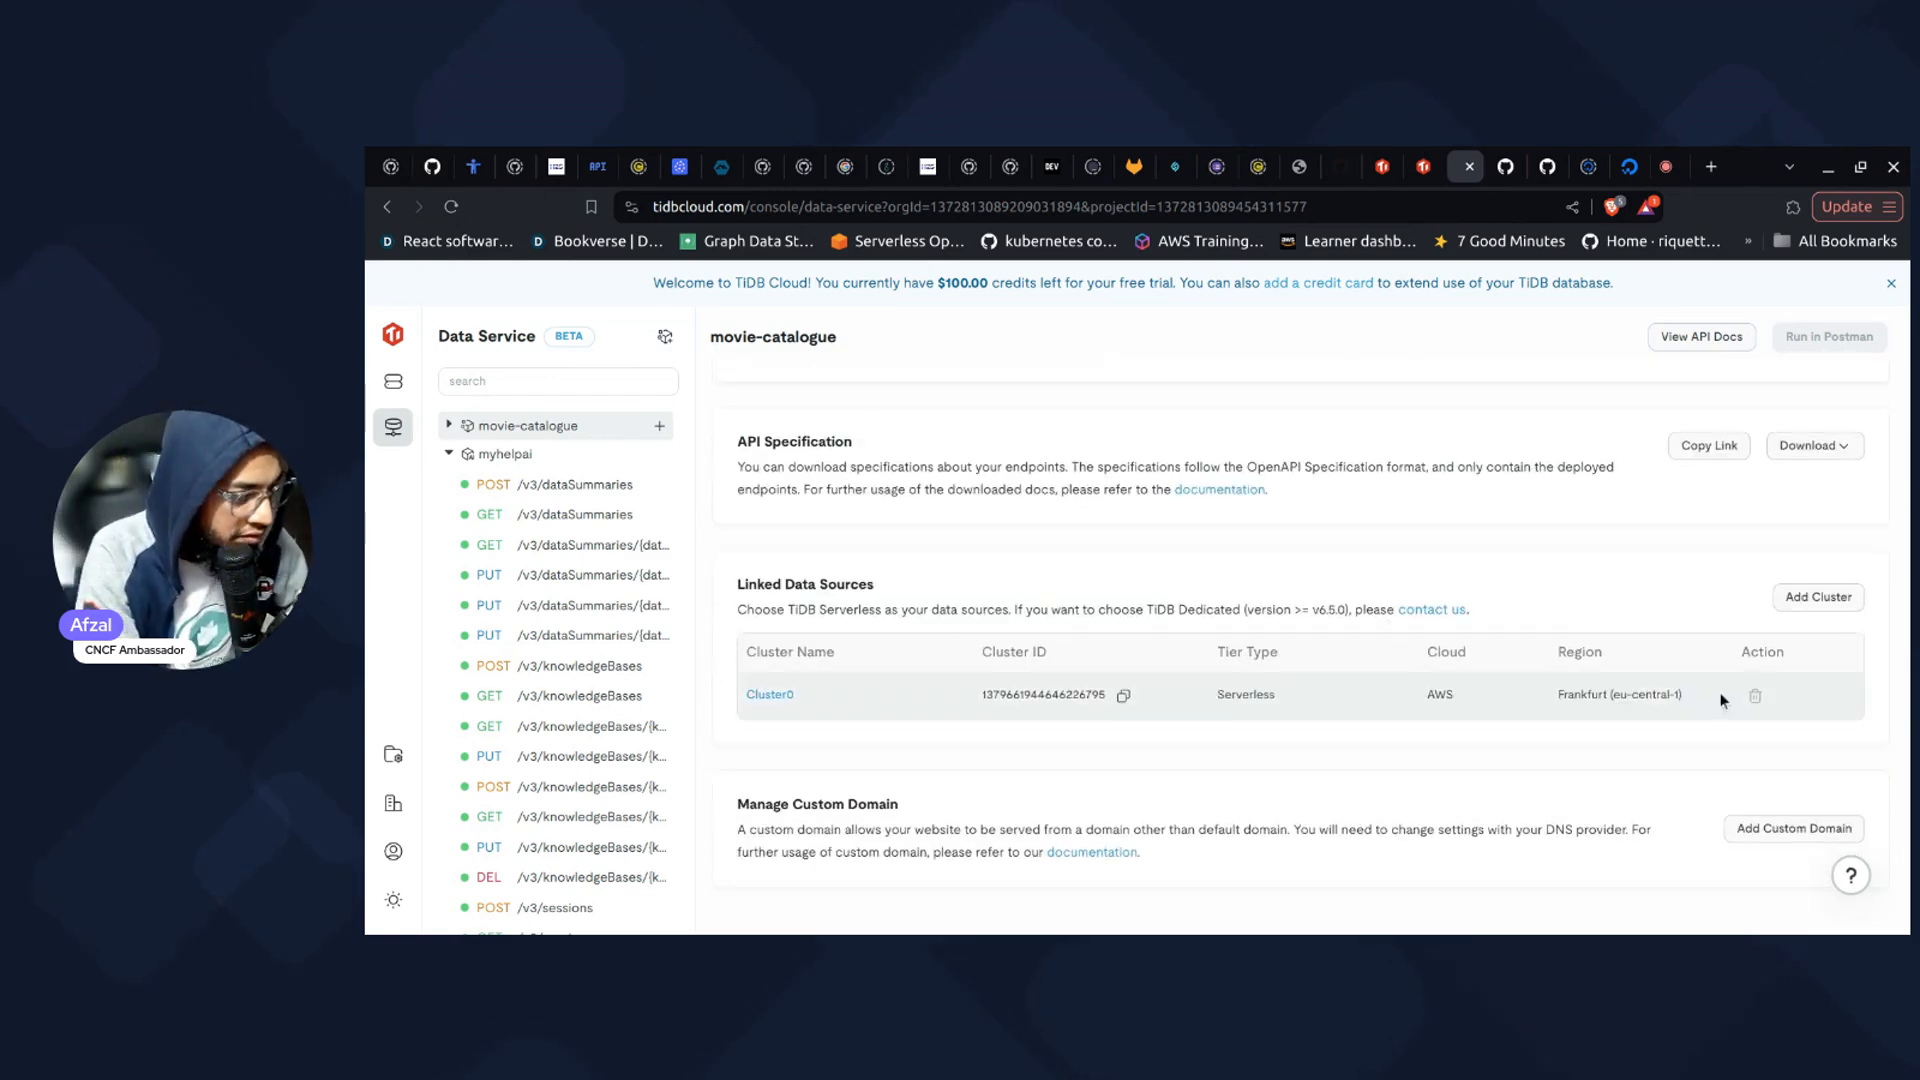
scroll(1736, 708, down, 1)
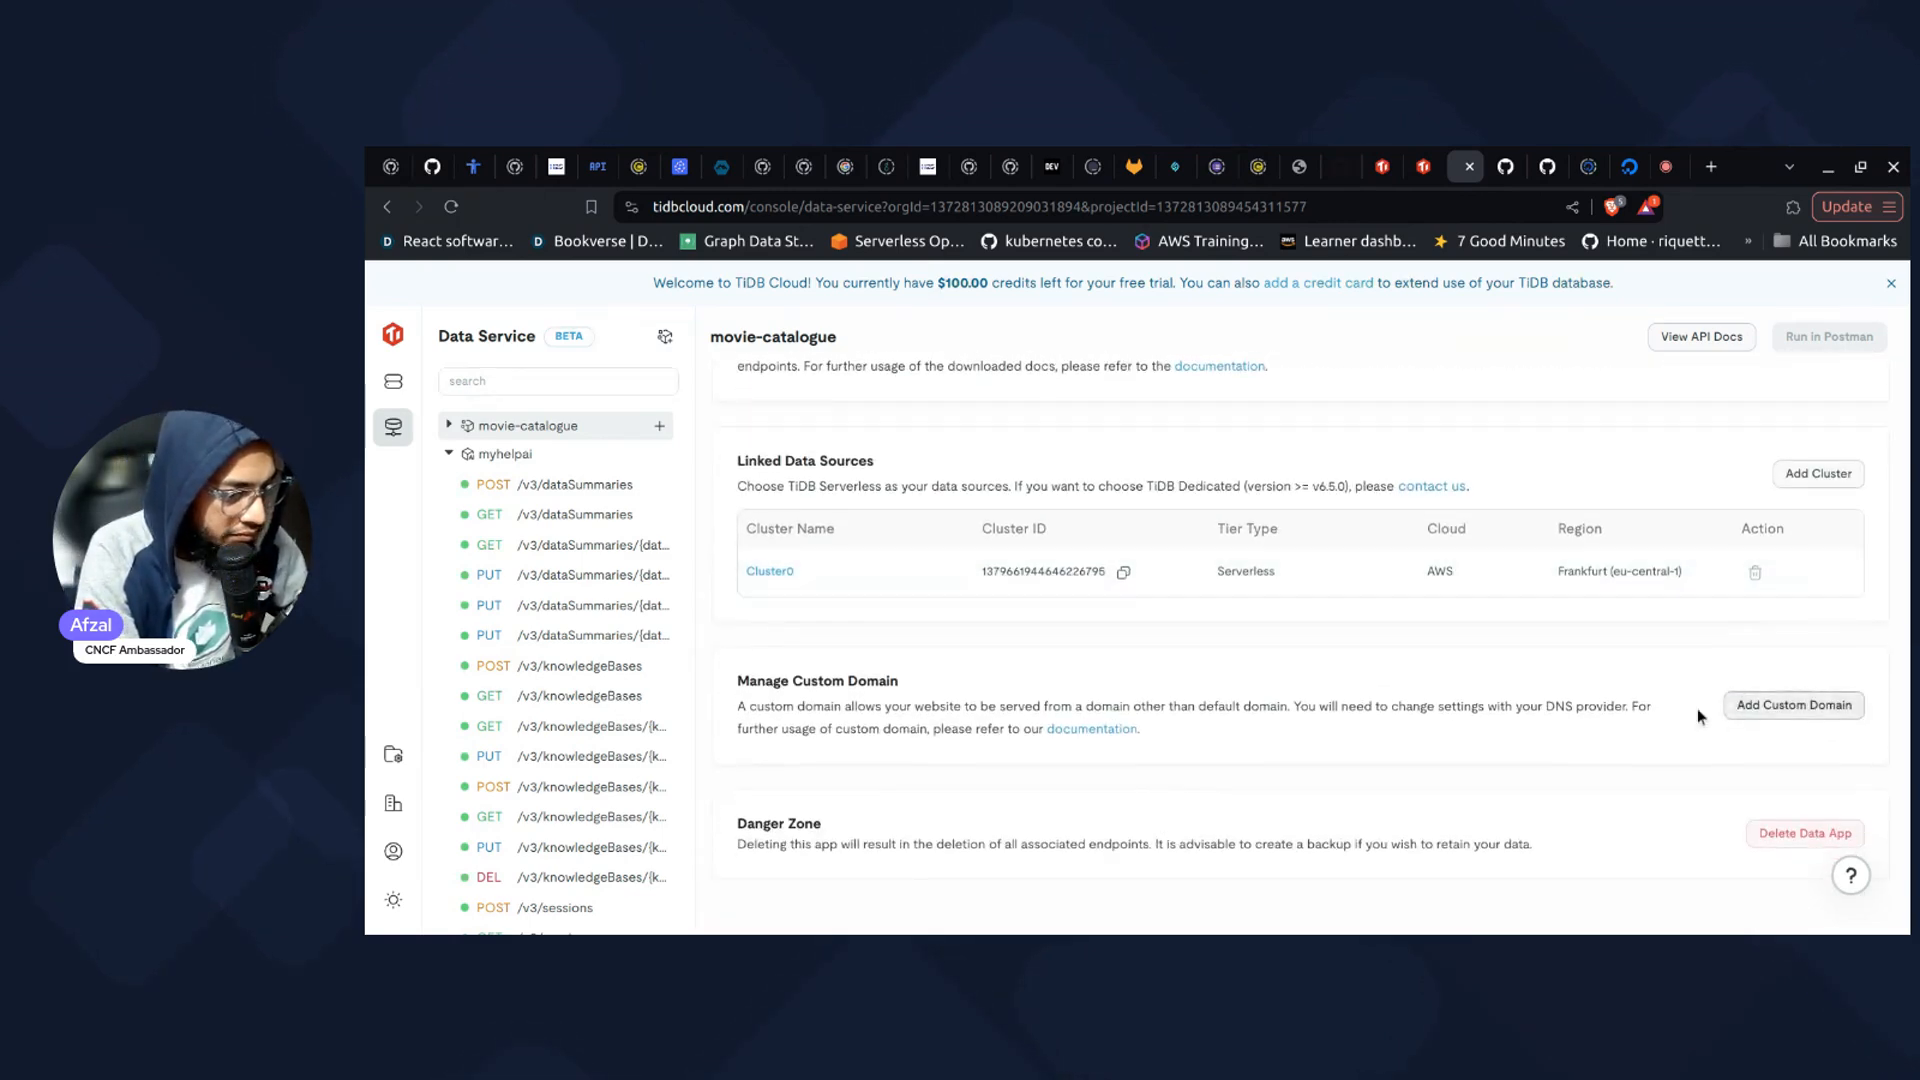
scroll(1446, 708, up, 7)
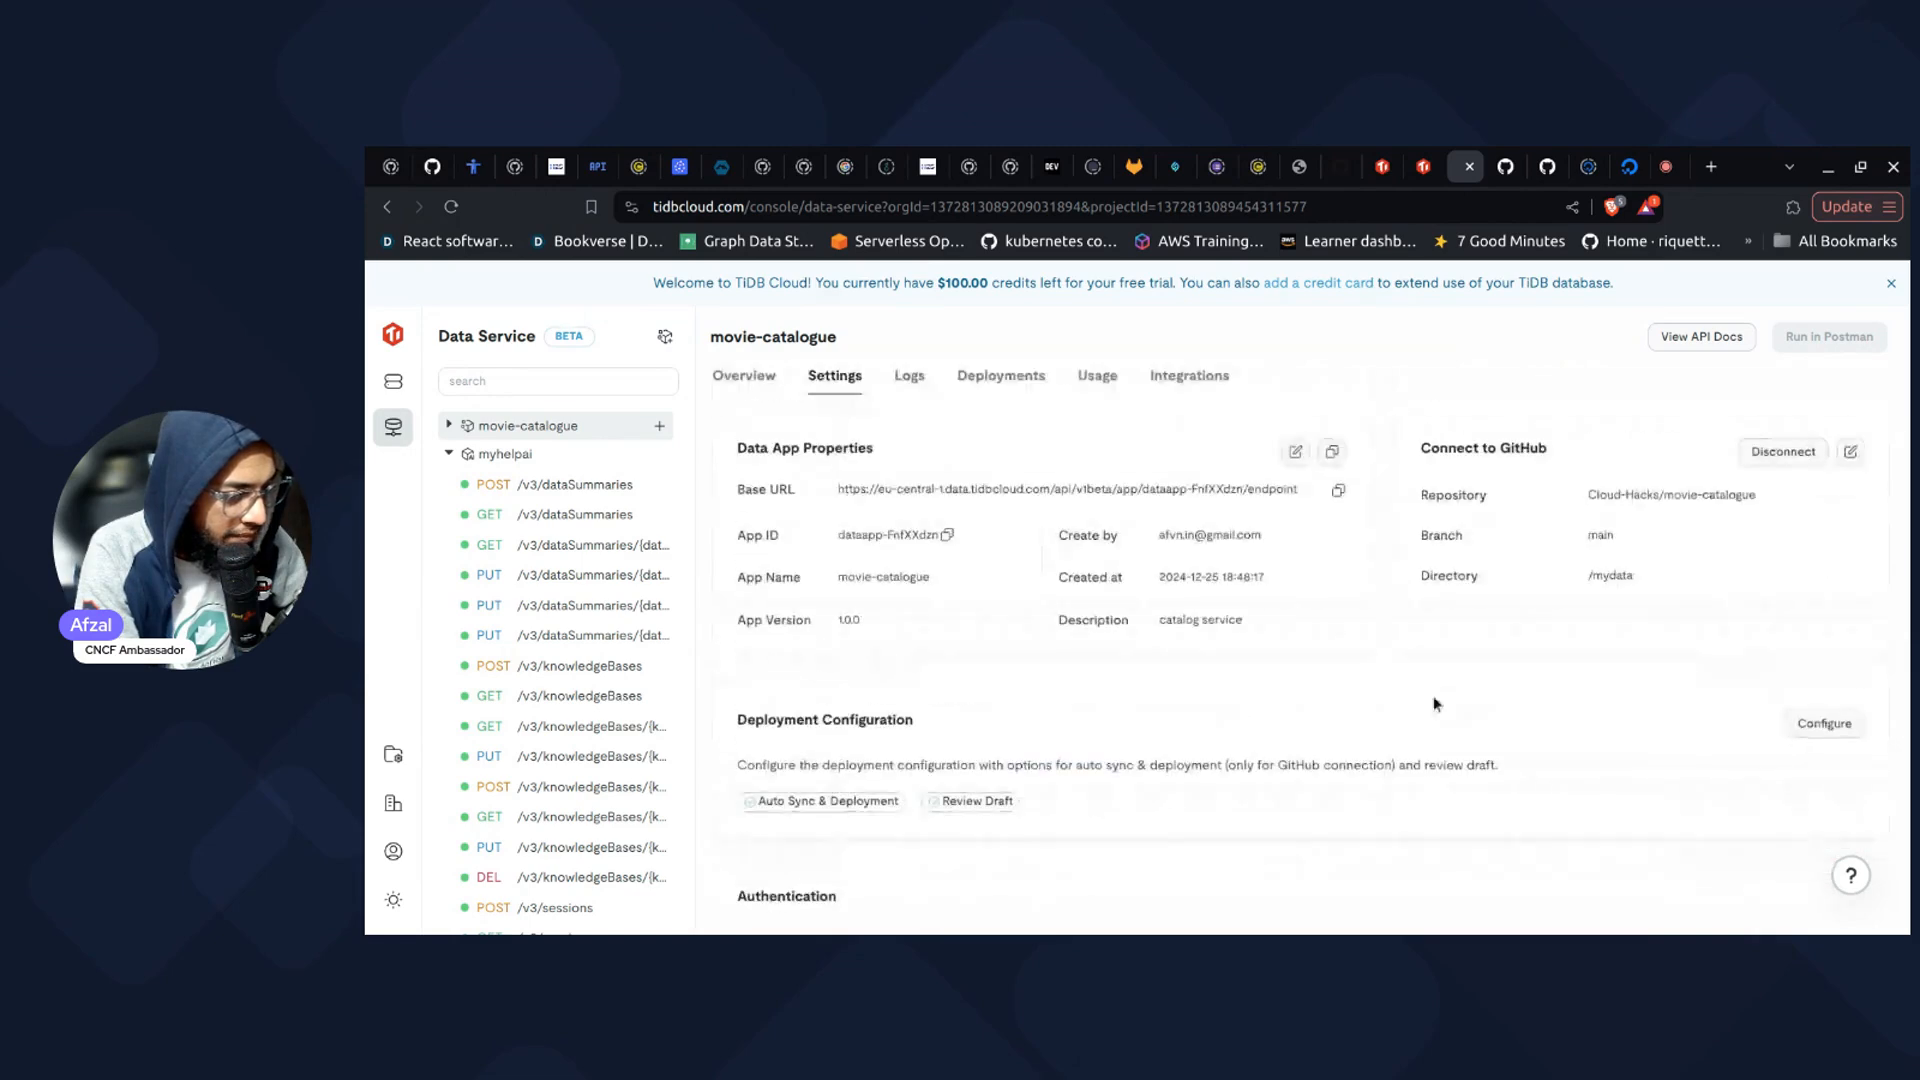
click(657, 427)
Step: Create a new /untitled_endpoint with the default SQL template, leaving its name unchanged
click(688, 509)
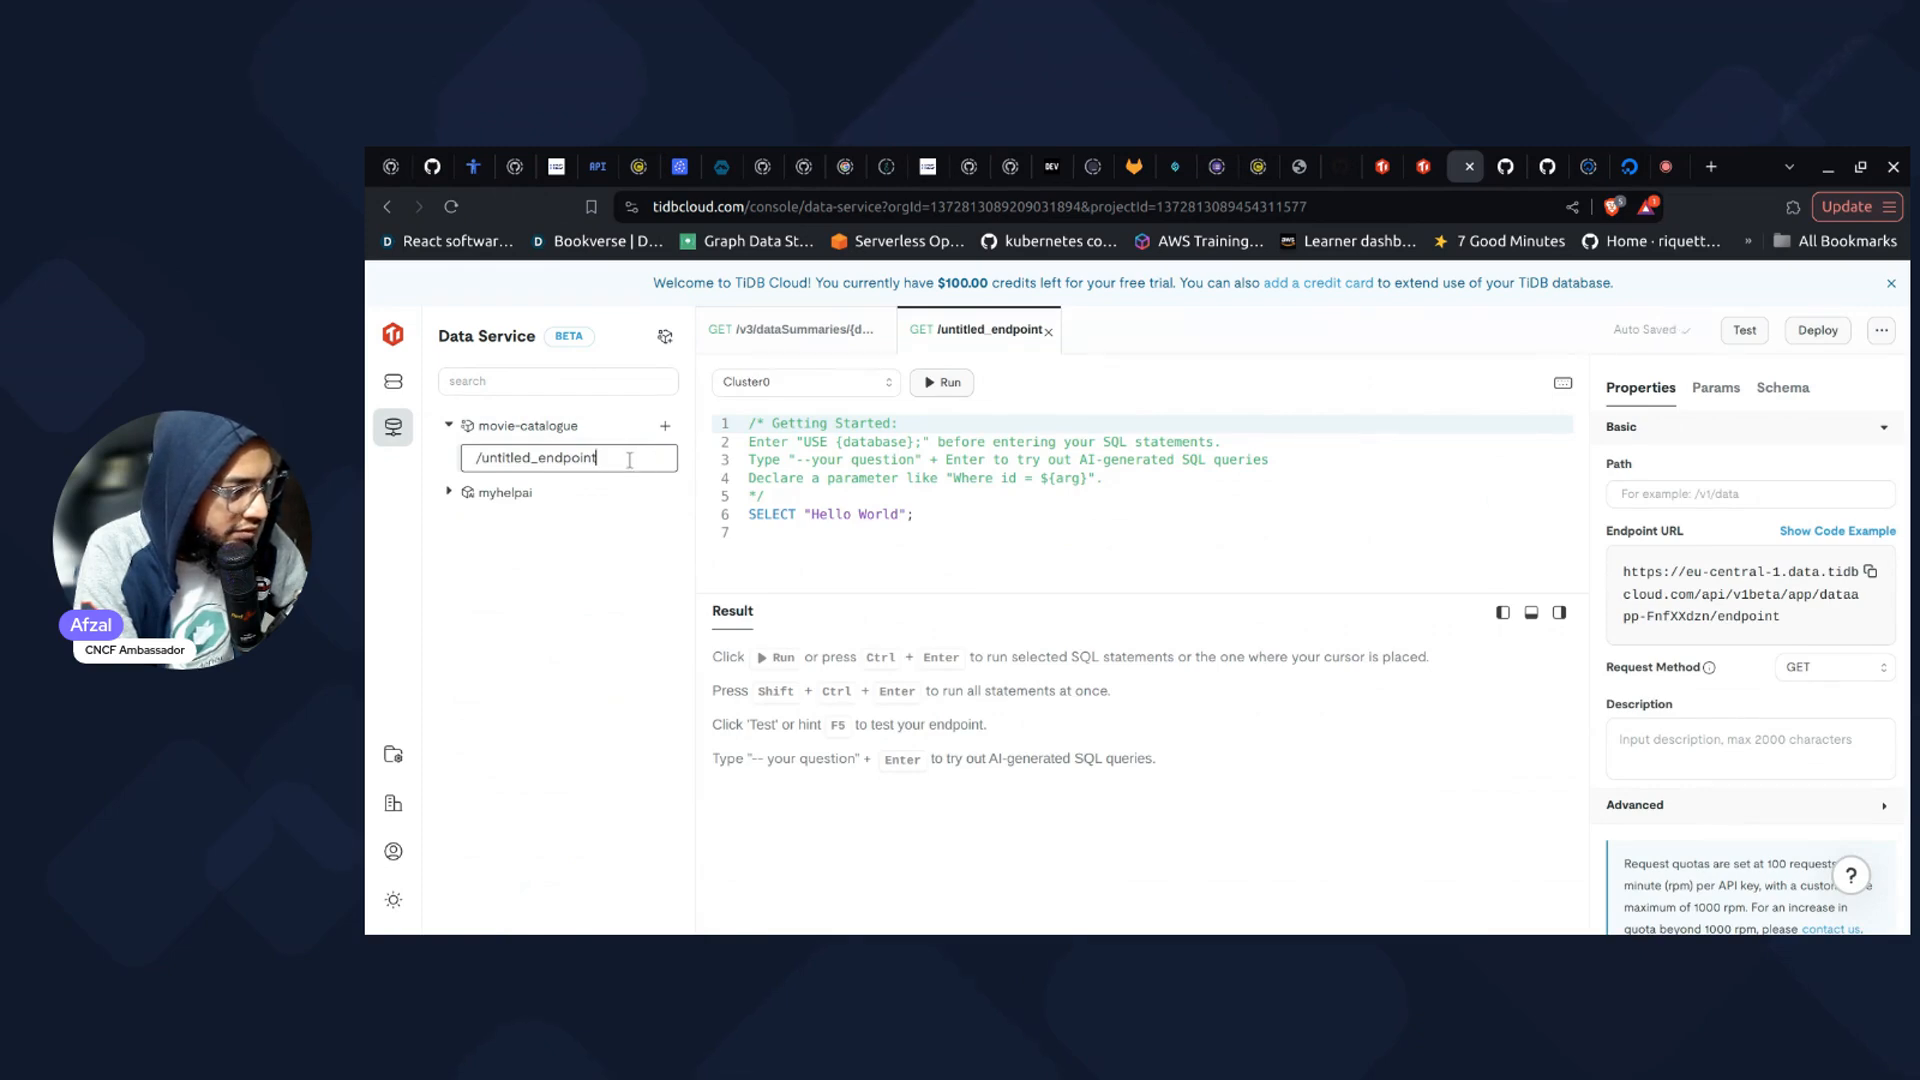
drag(612, 455, 385, 431)
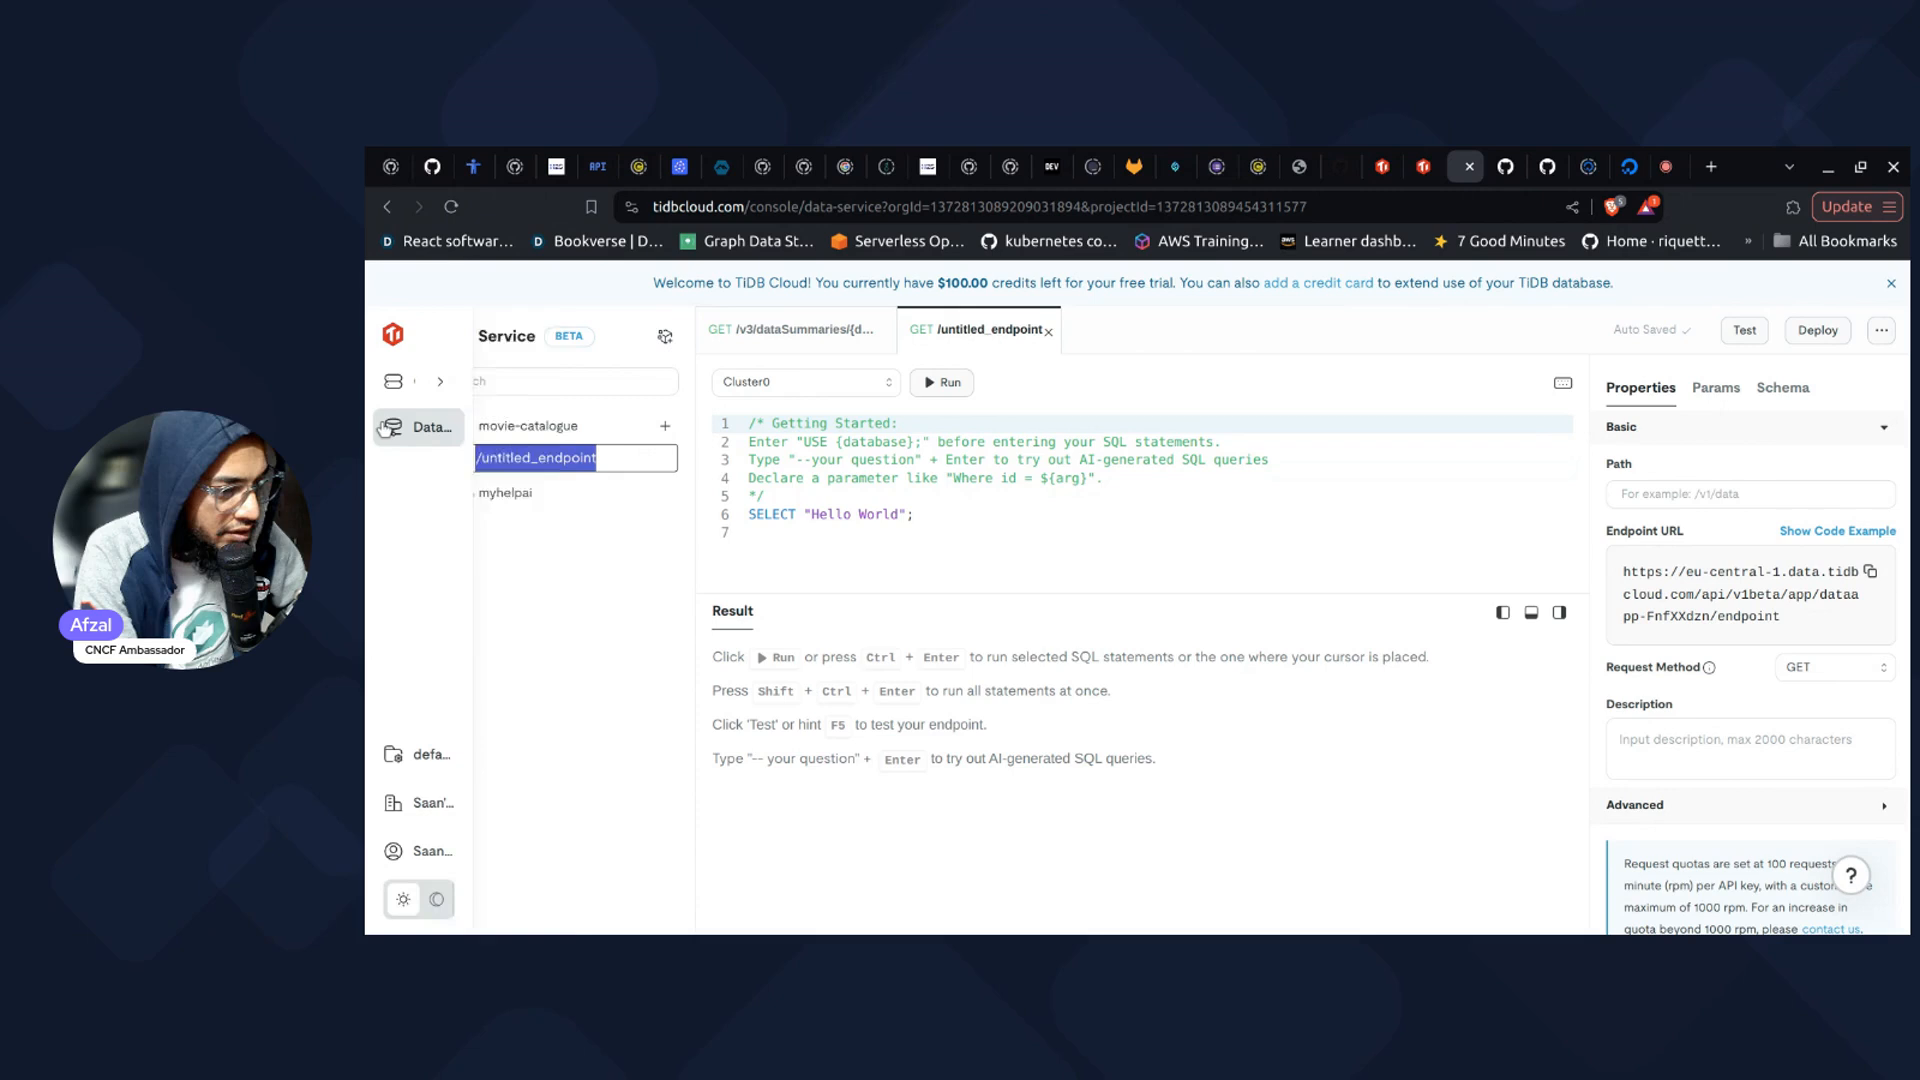
key(BackSpace)
click(980, 535)
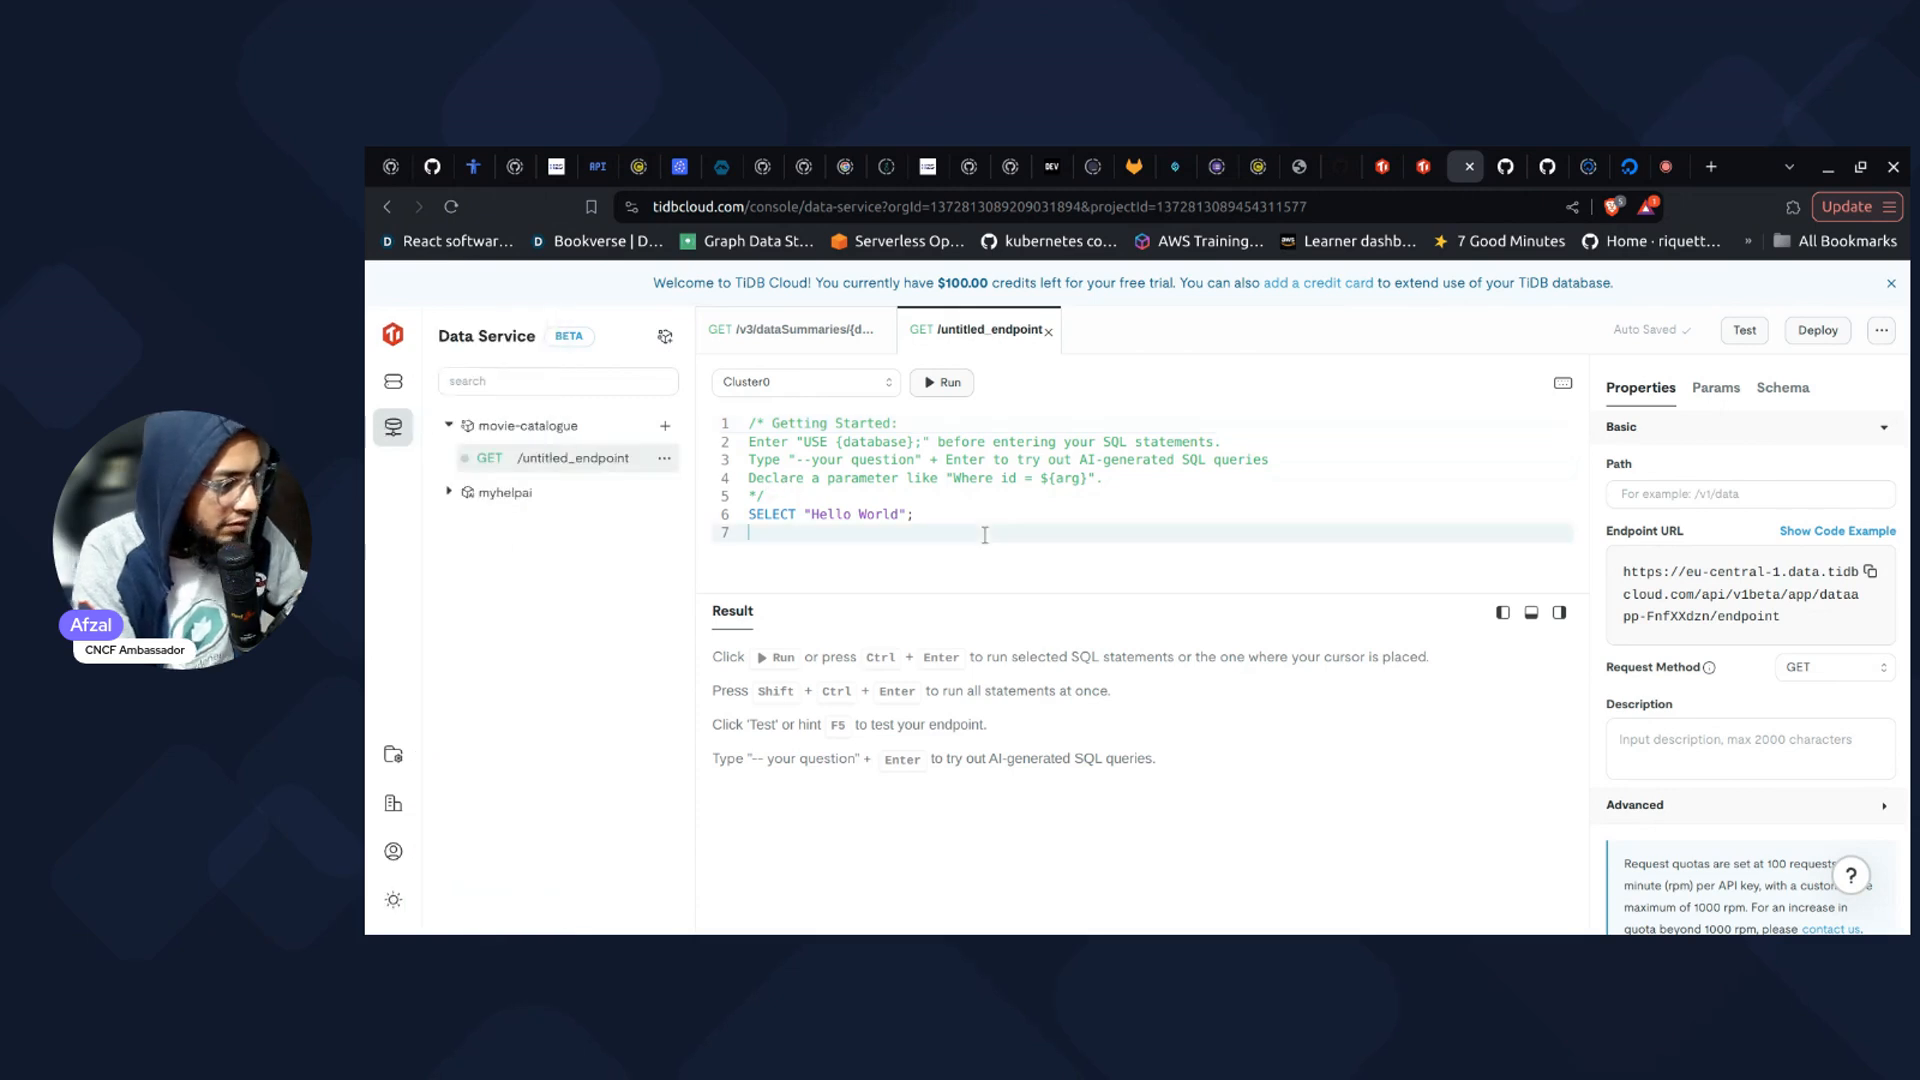
Step: Delete /untitled_endpoint by confirming its name, then return to the Data App's Settings
click(661, 462)
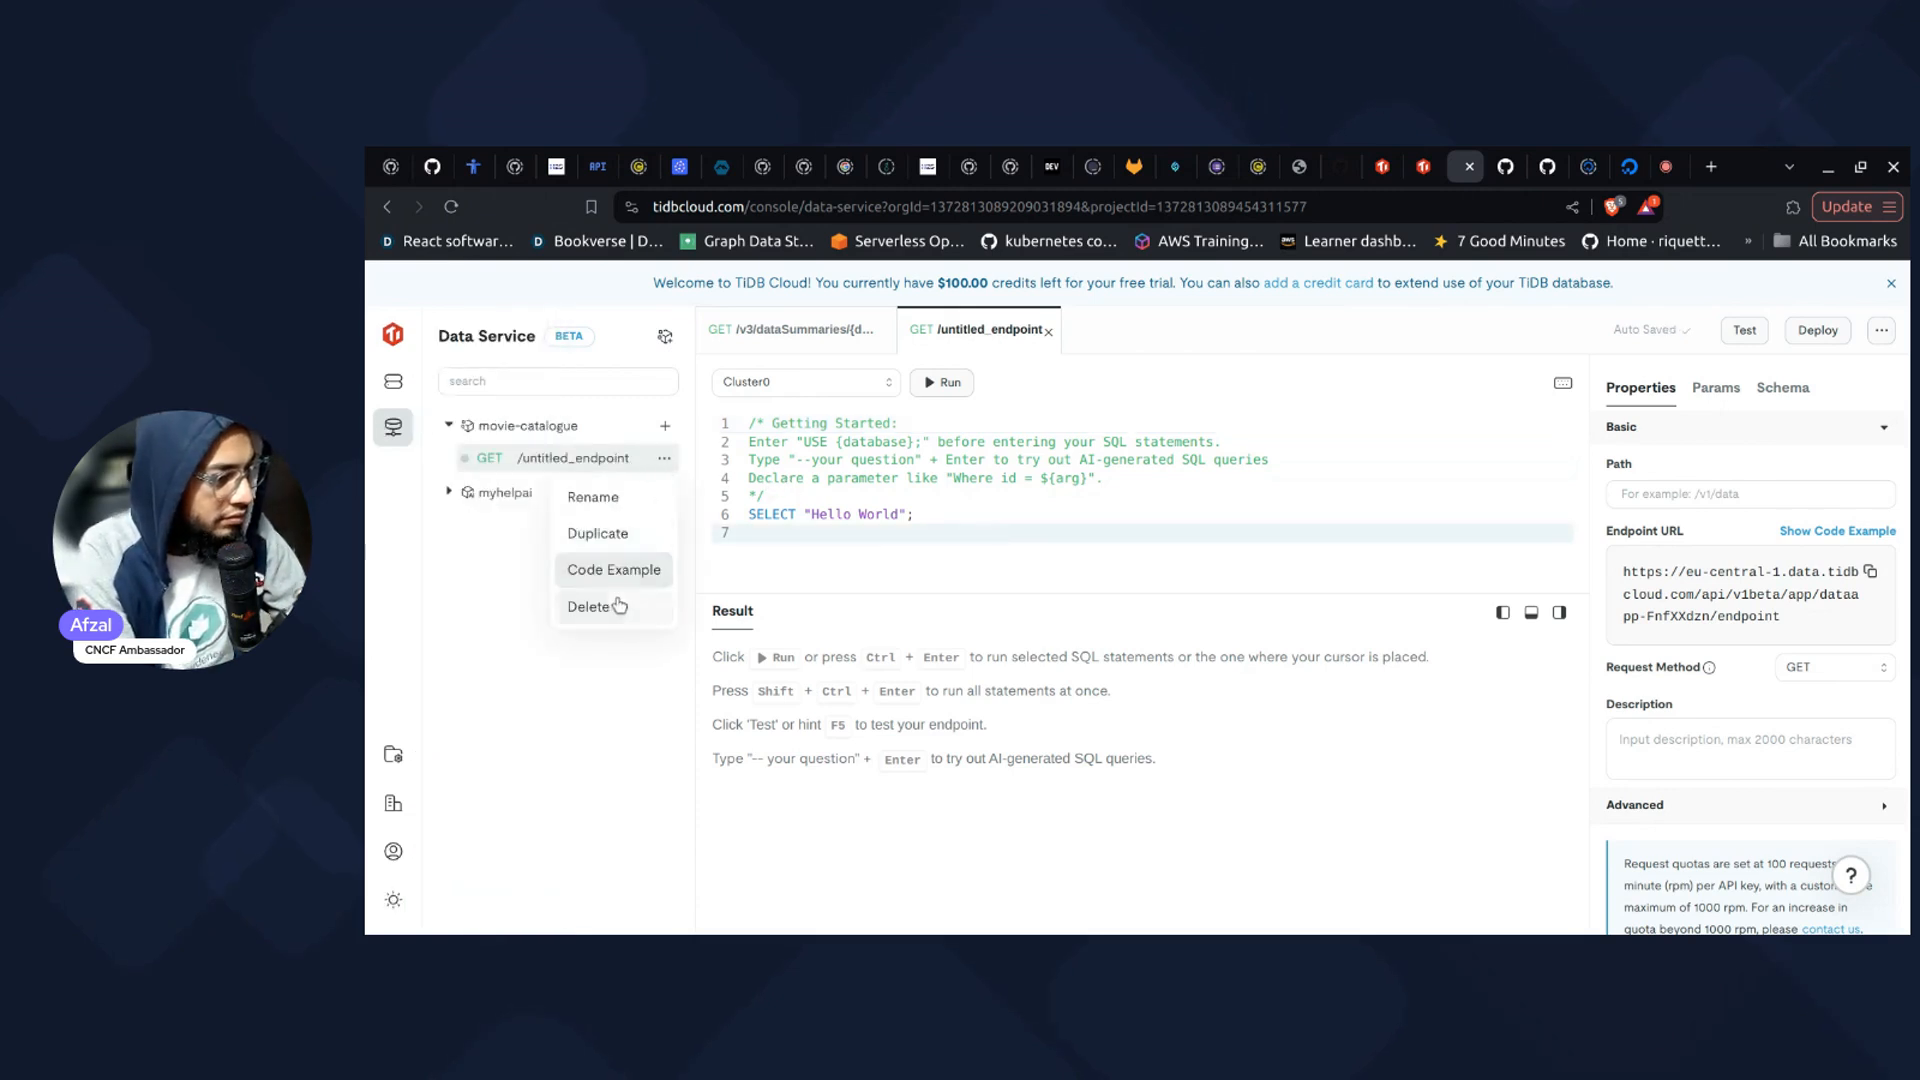
click(587, 600)
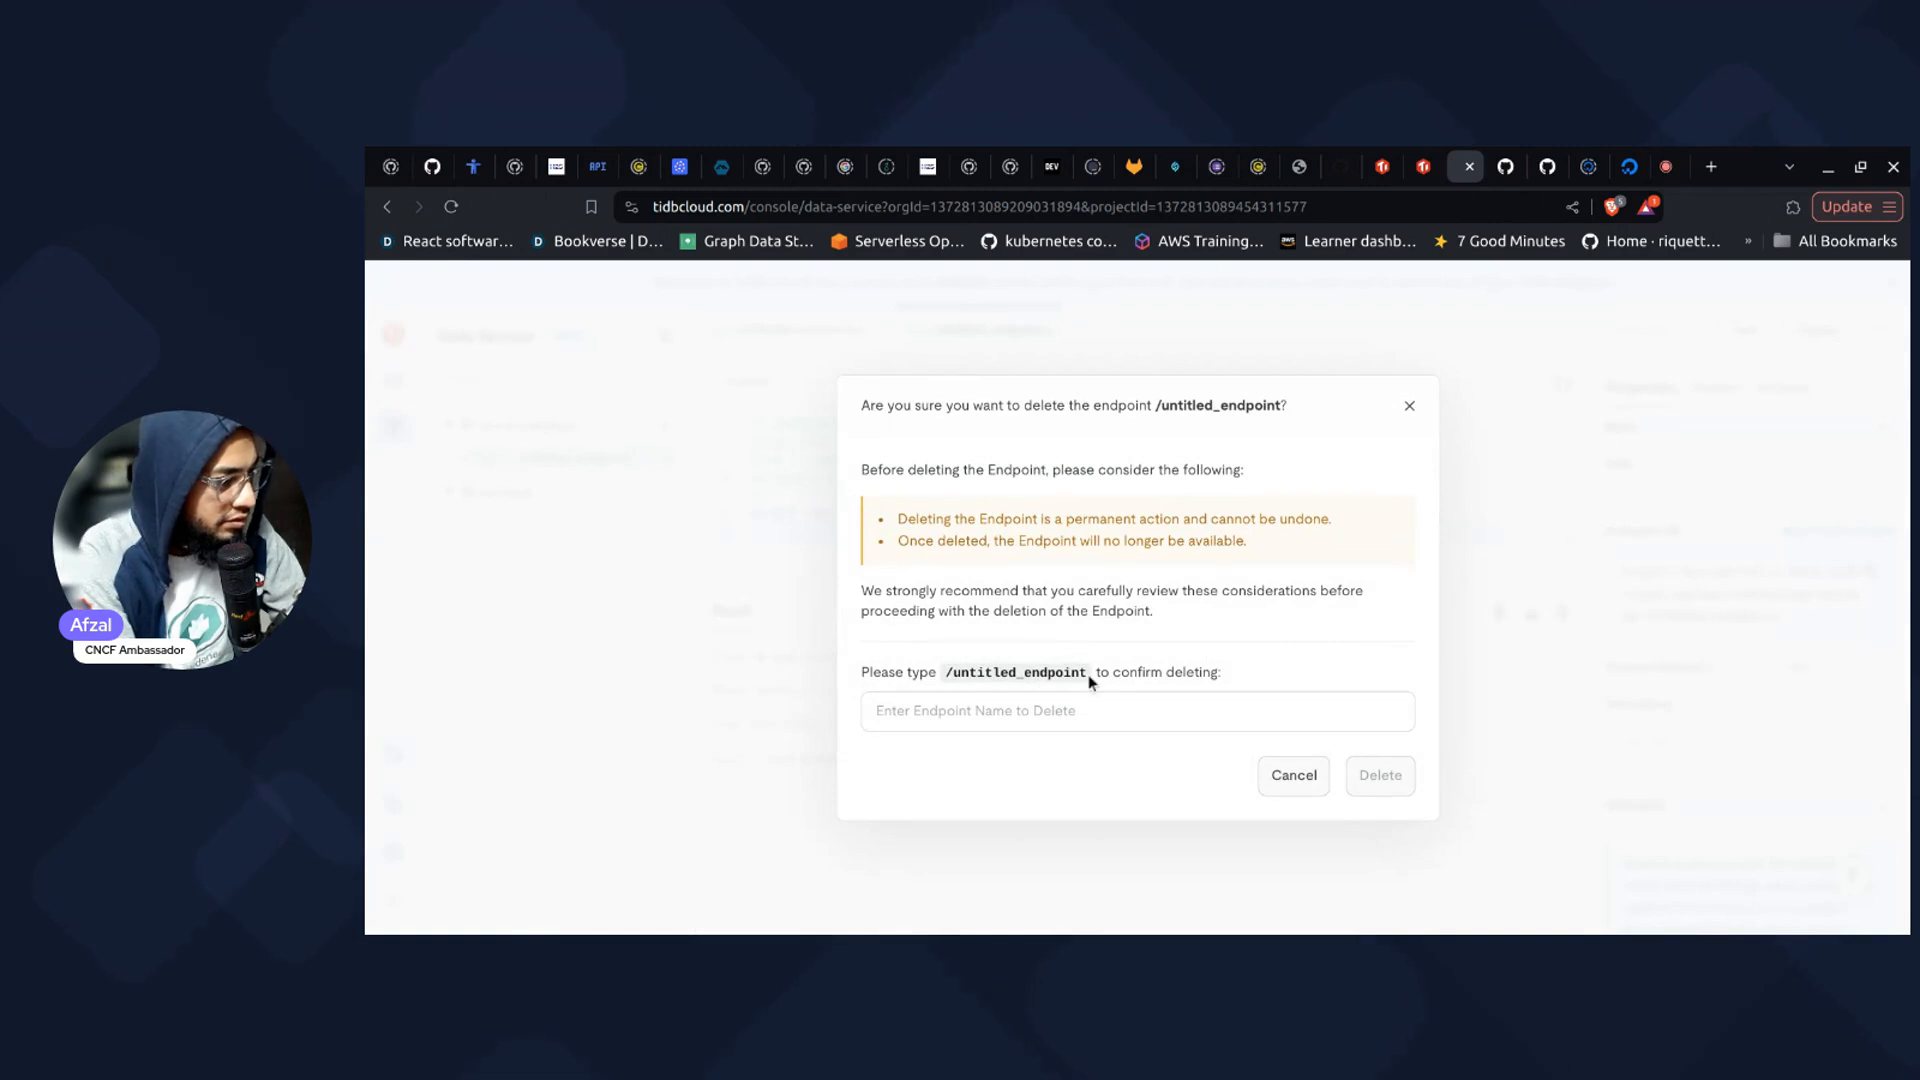
drag(1089, 675, 945, 674)
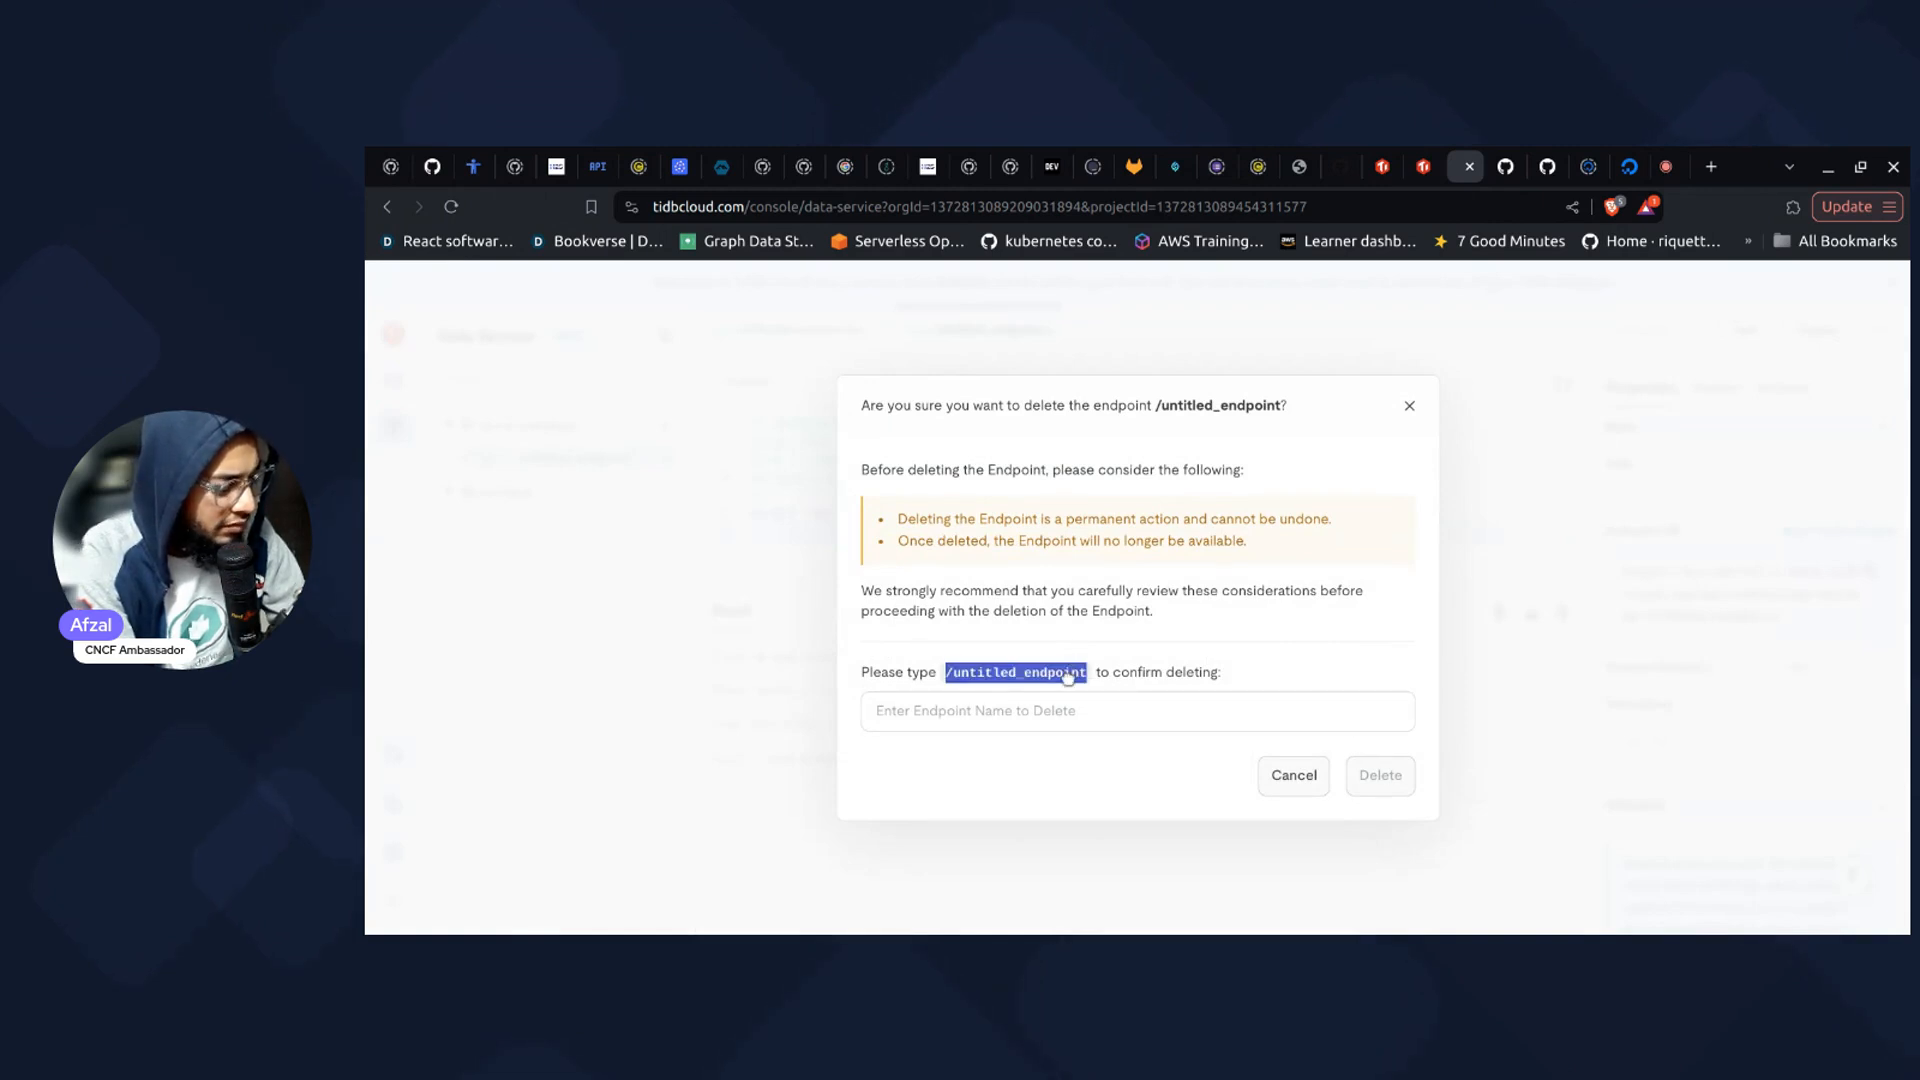
click(1037, 714)
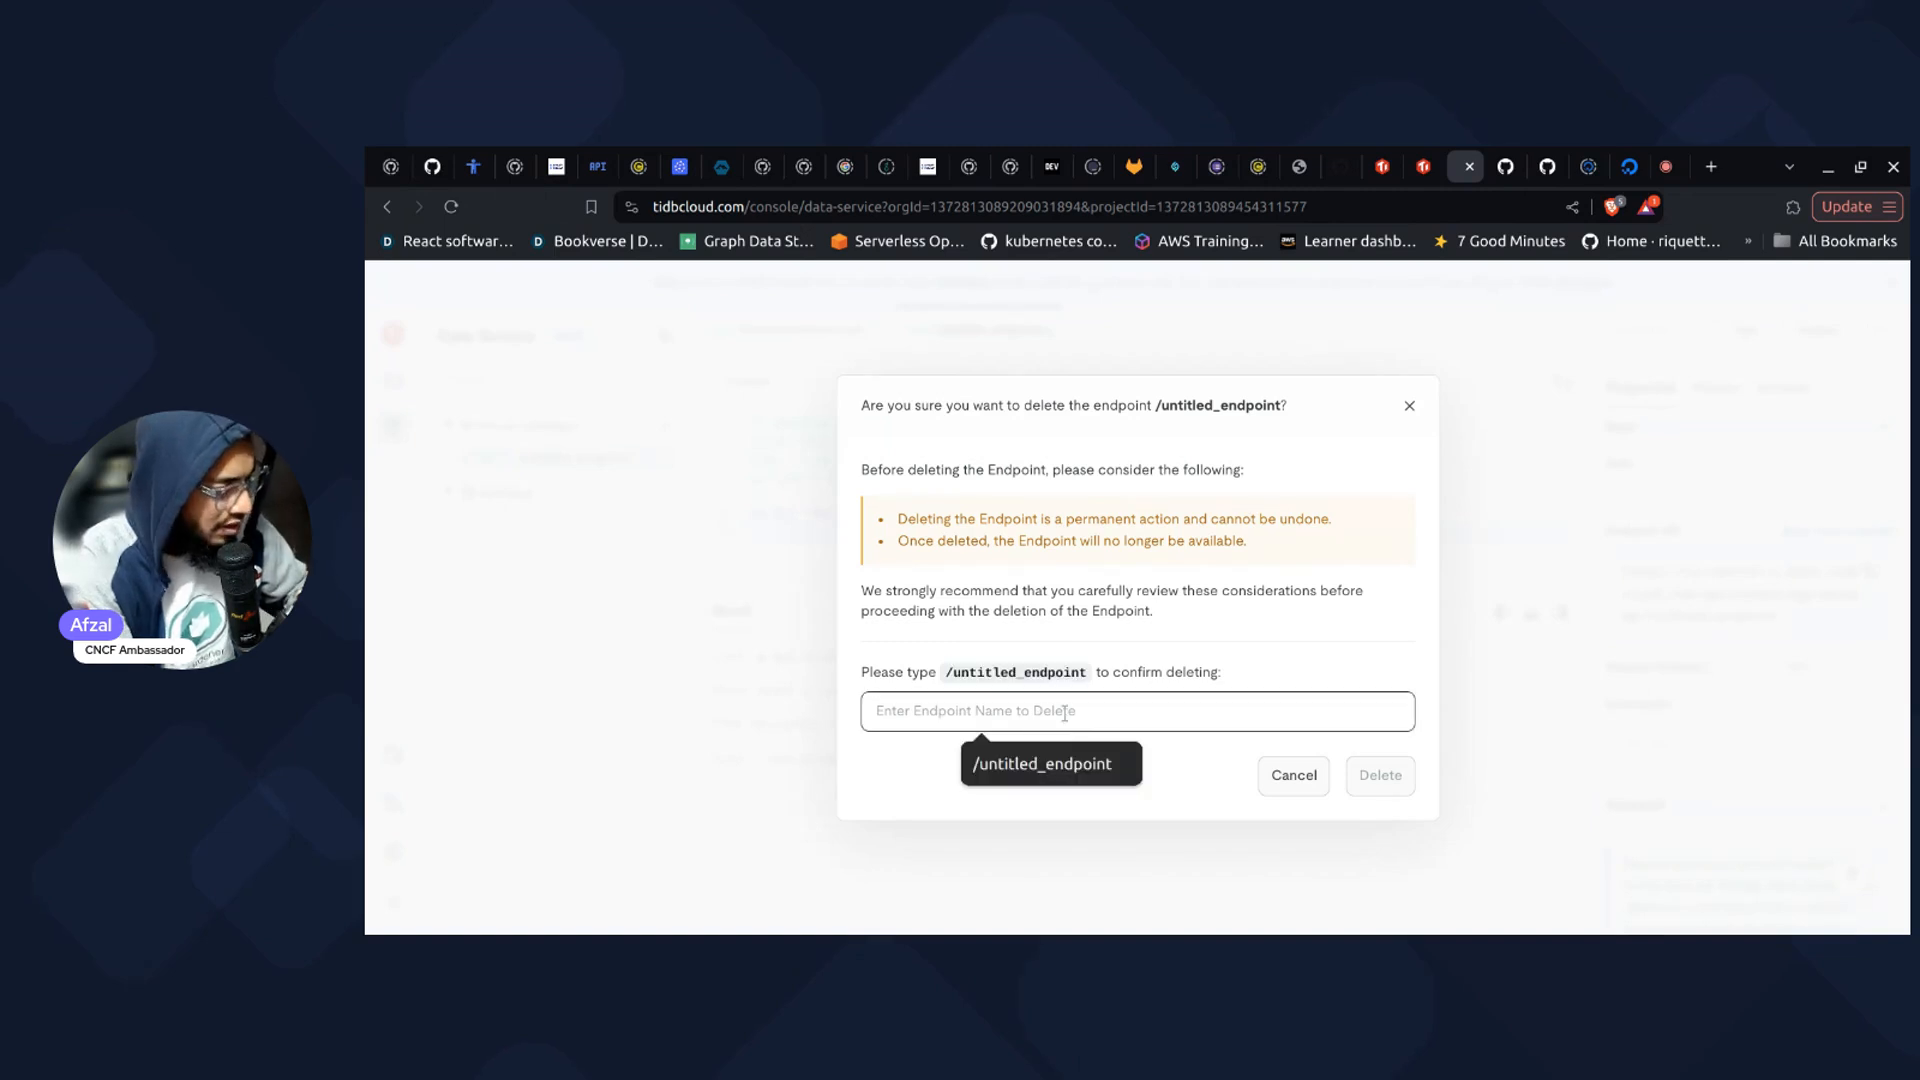
click(1075, 750)
click(1398, 779)
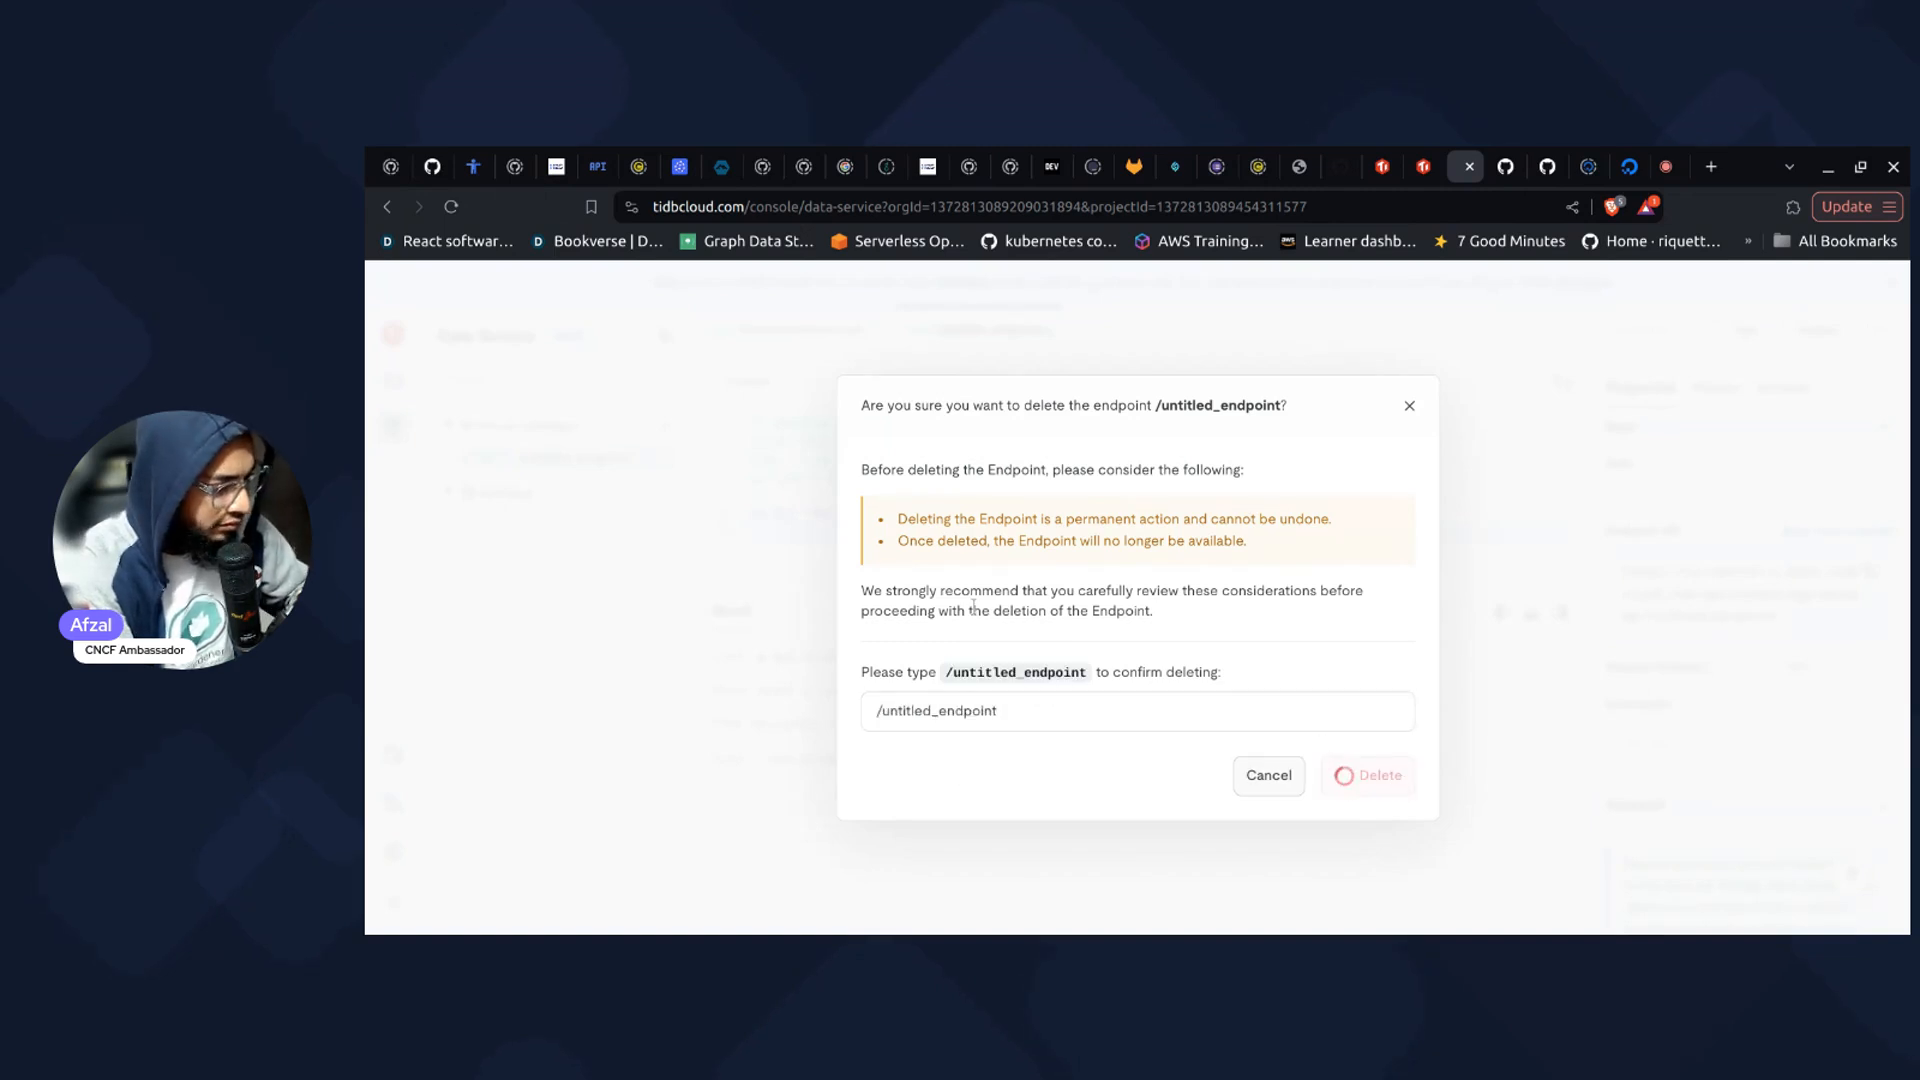
click(557, 430)
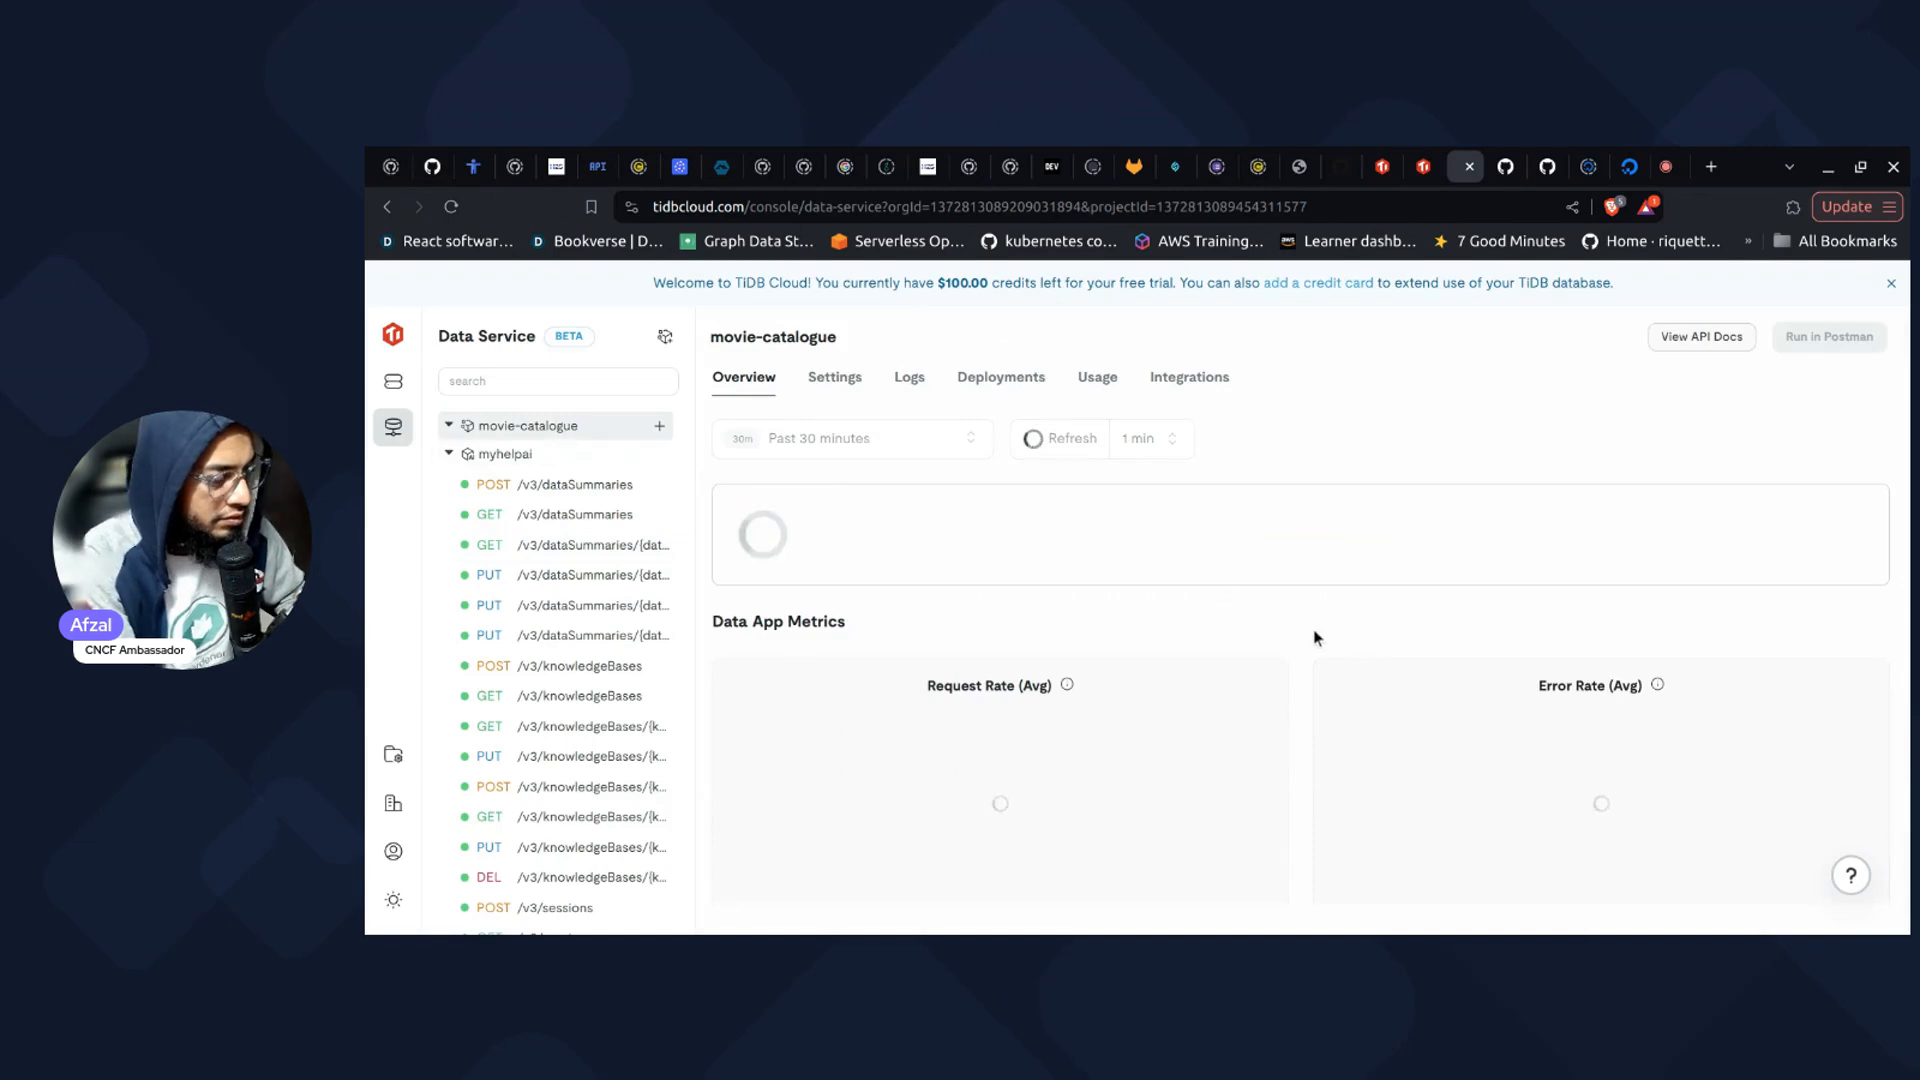
click(849, 382)
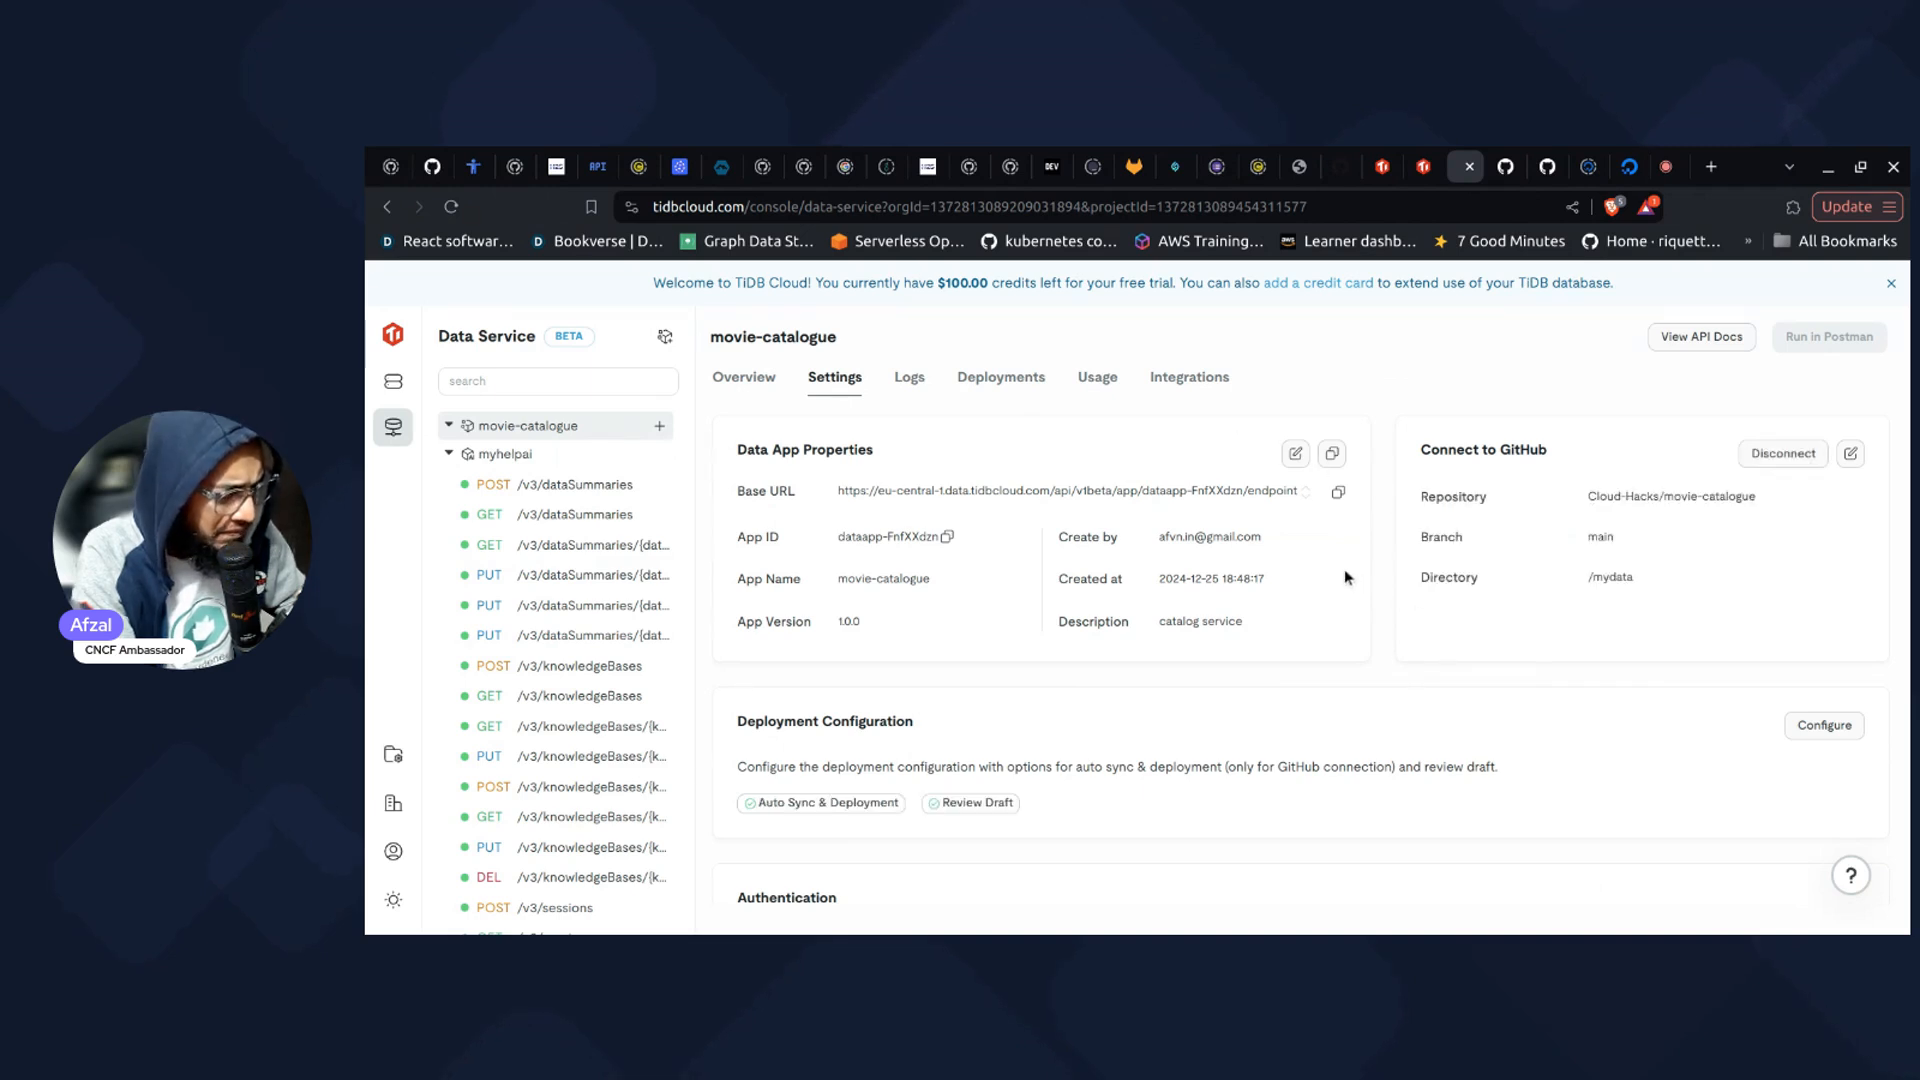
Step: Open the linked Cluster0 from Linked Data Sources and view its connection details
scroll(1343, 577, down, 7)
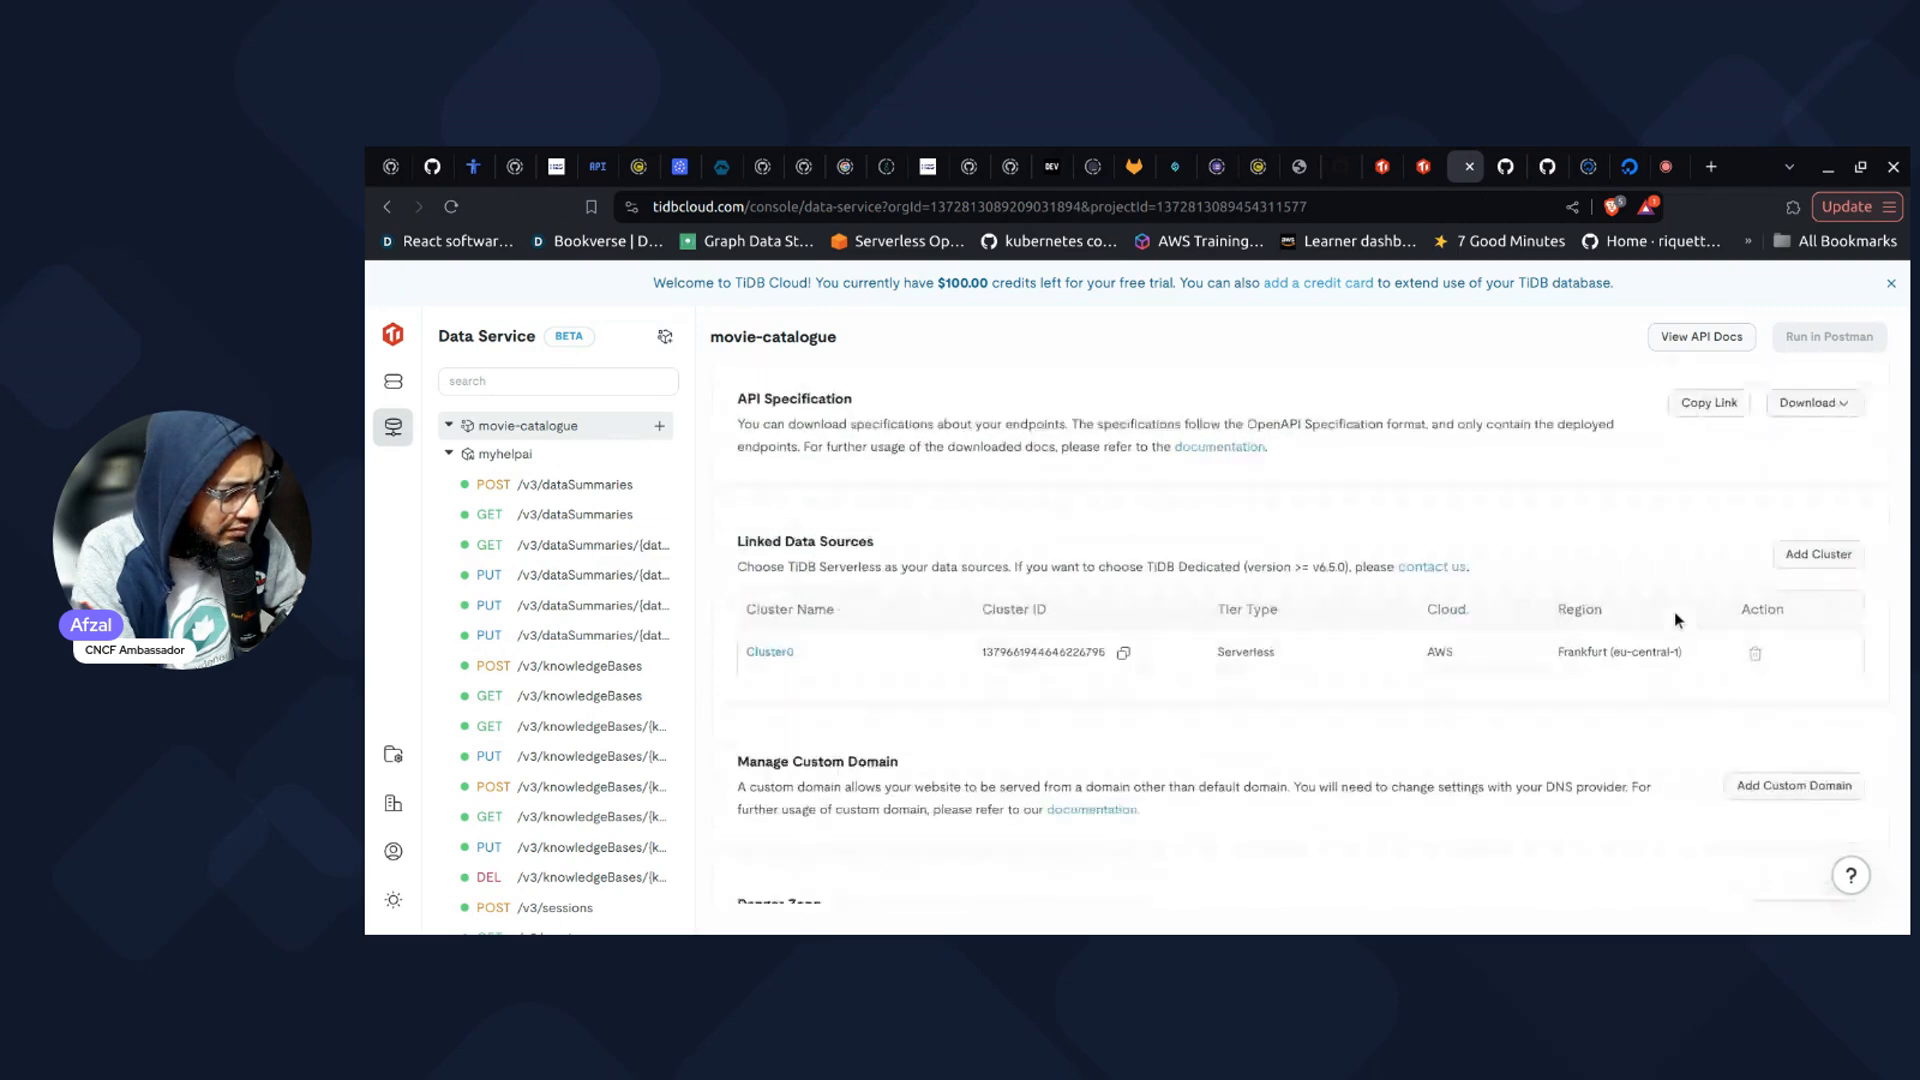
scroll(1730, 600, down, 1)
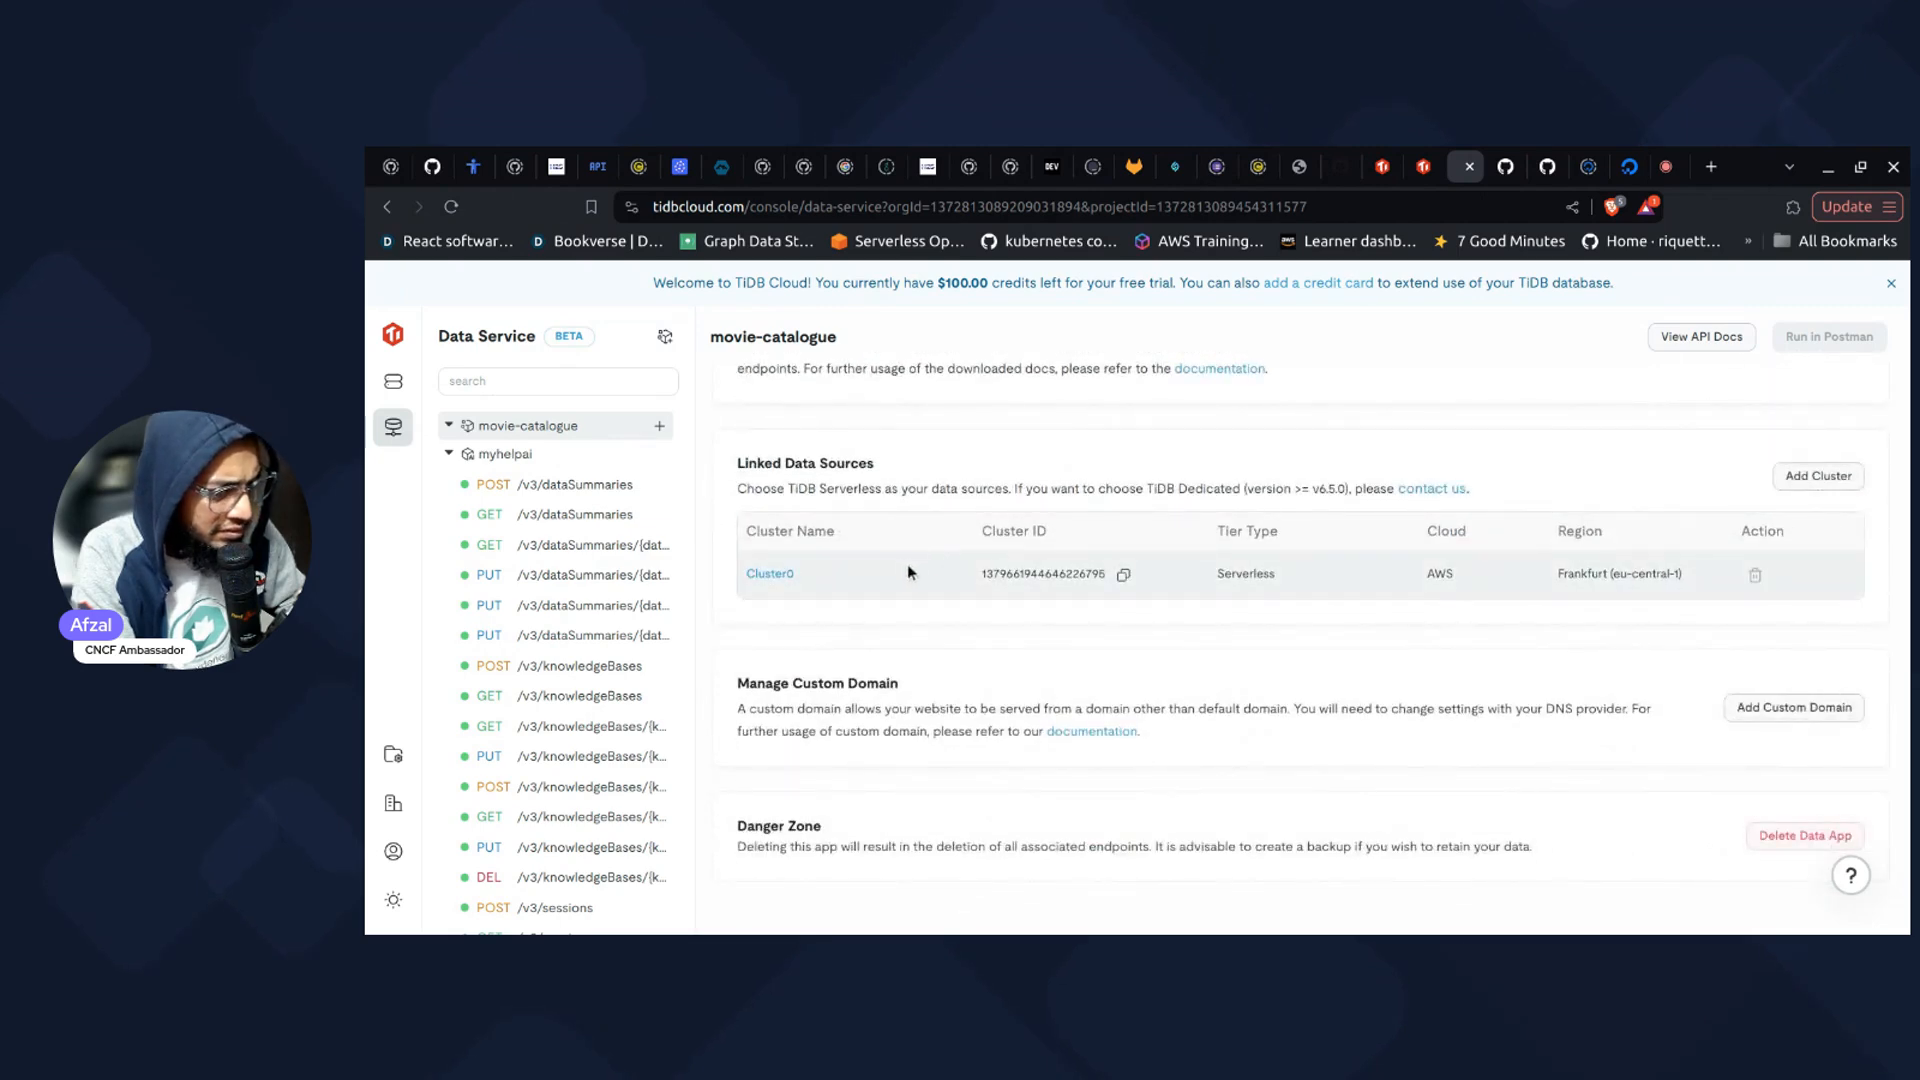
click(770, 573)
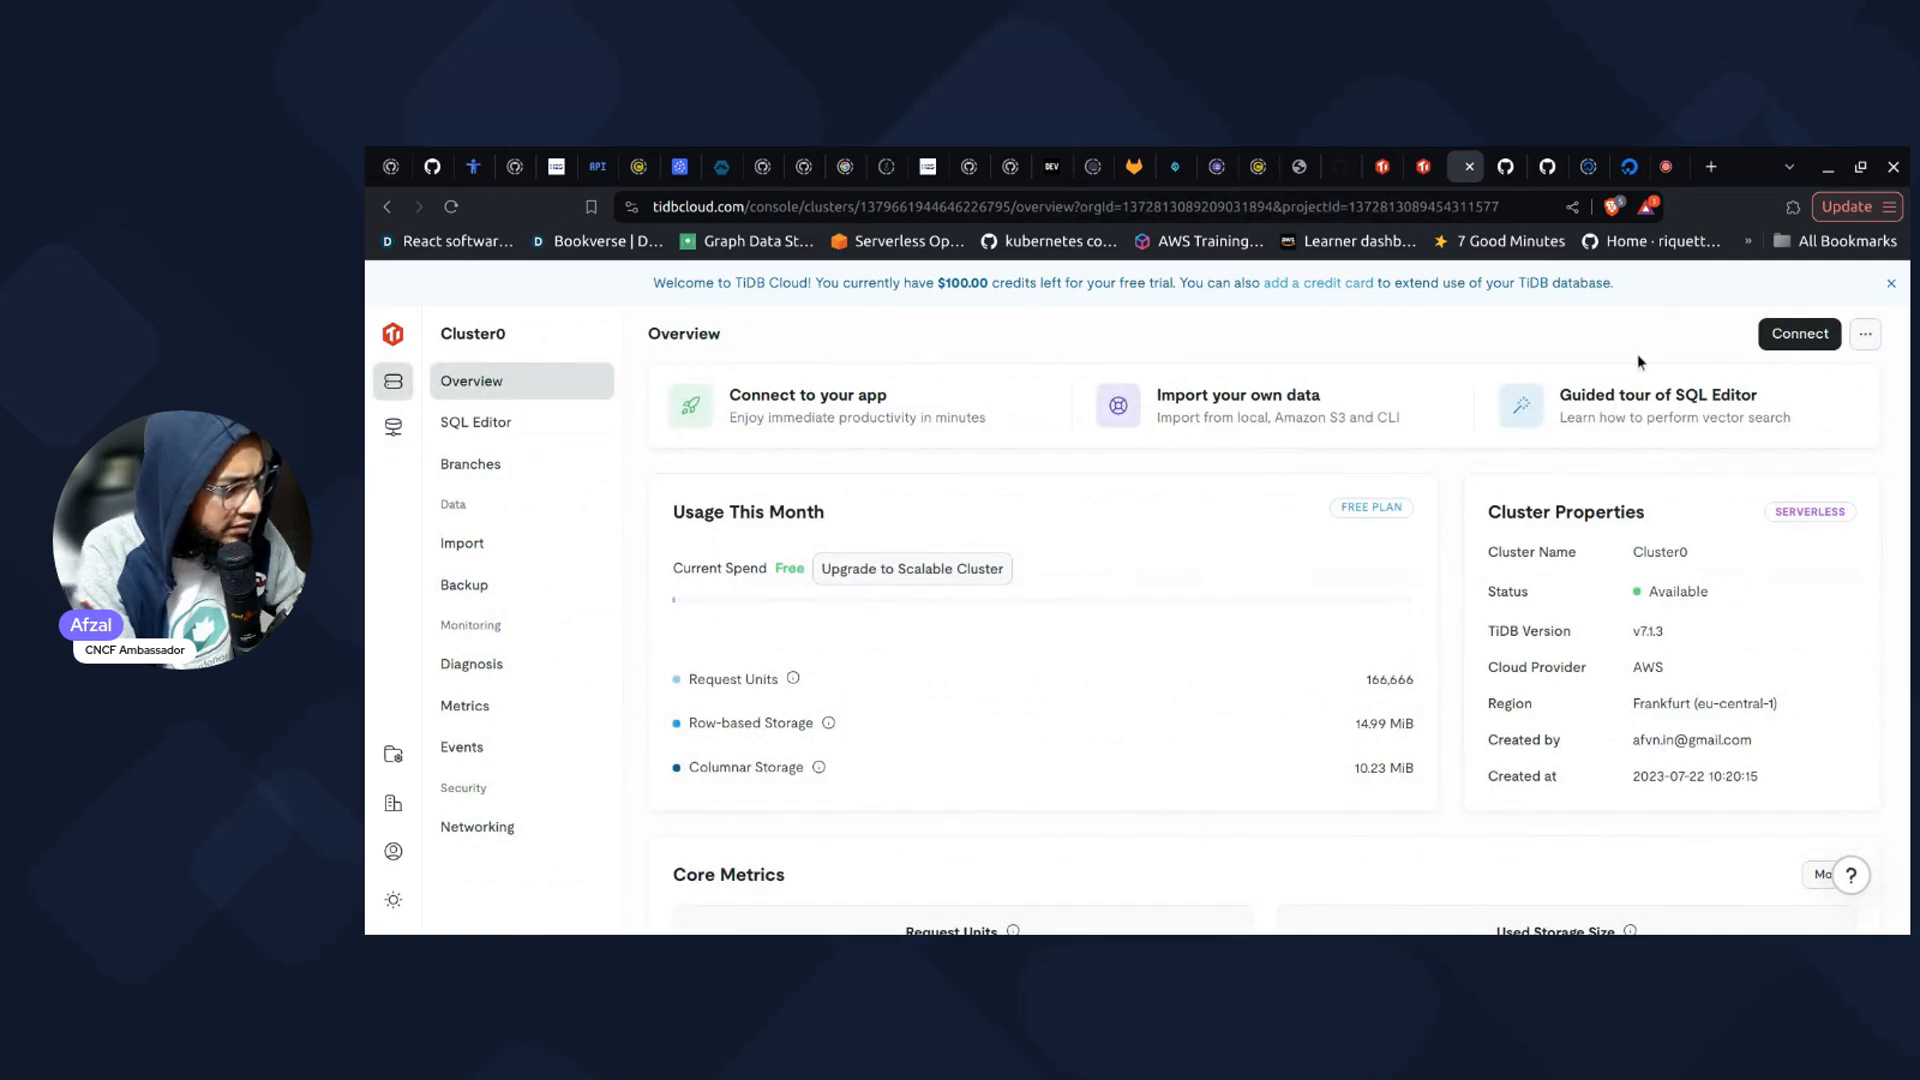
click(1800, 333)
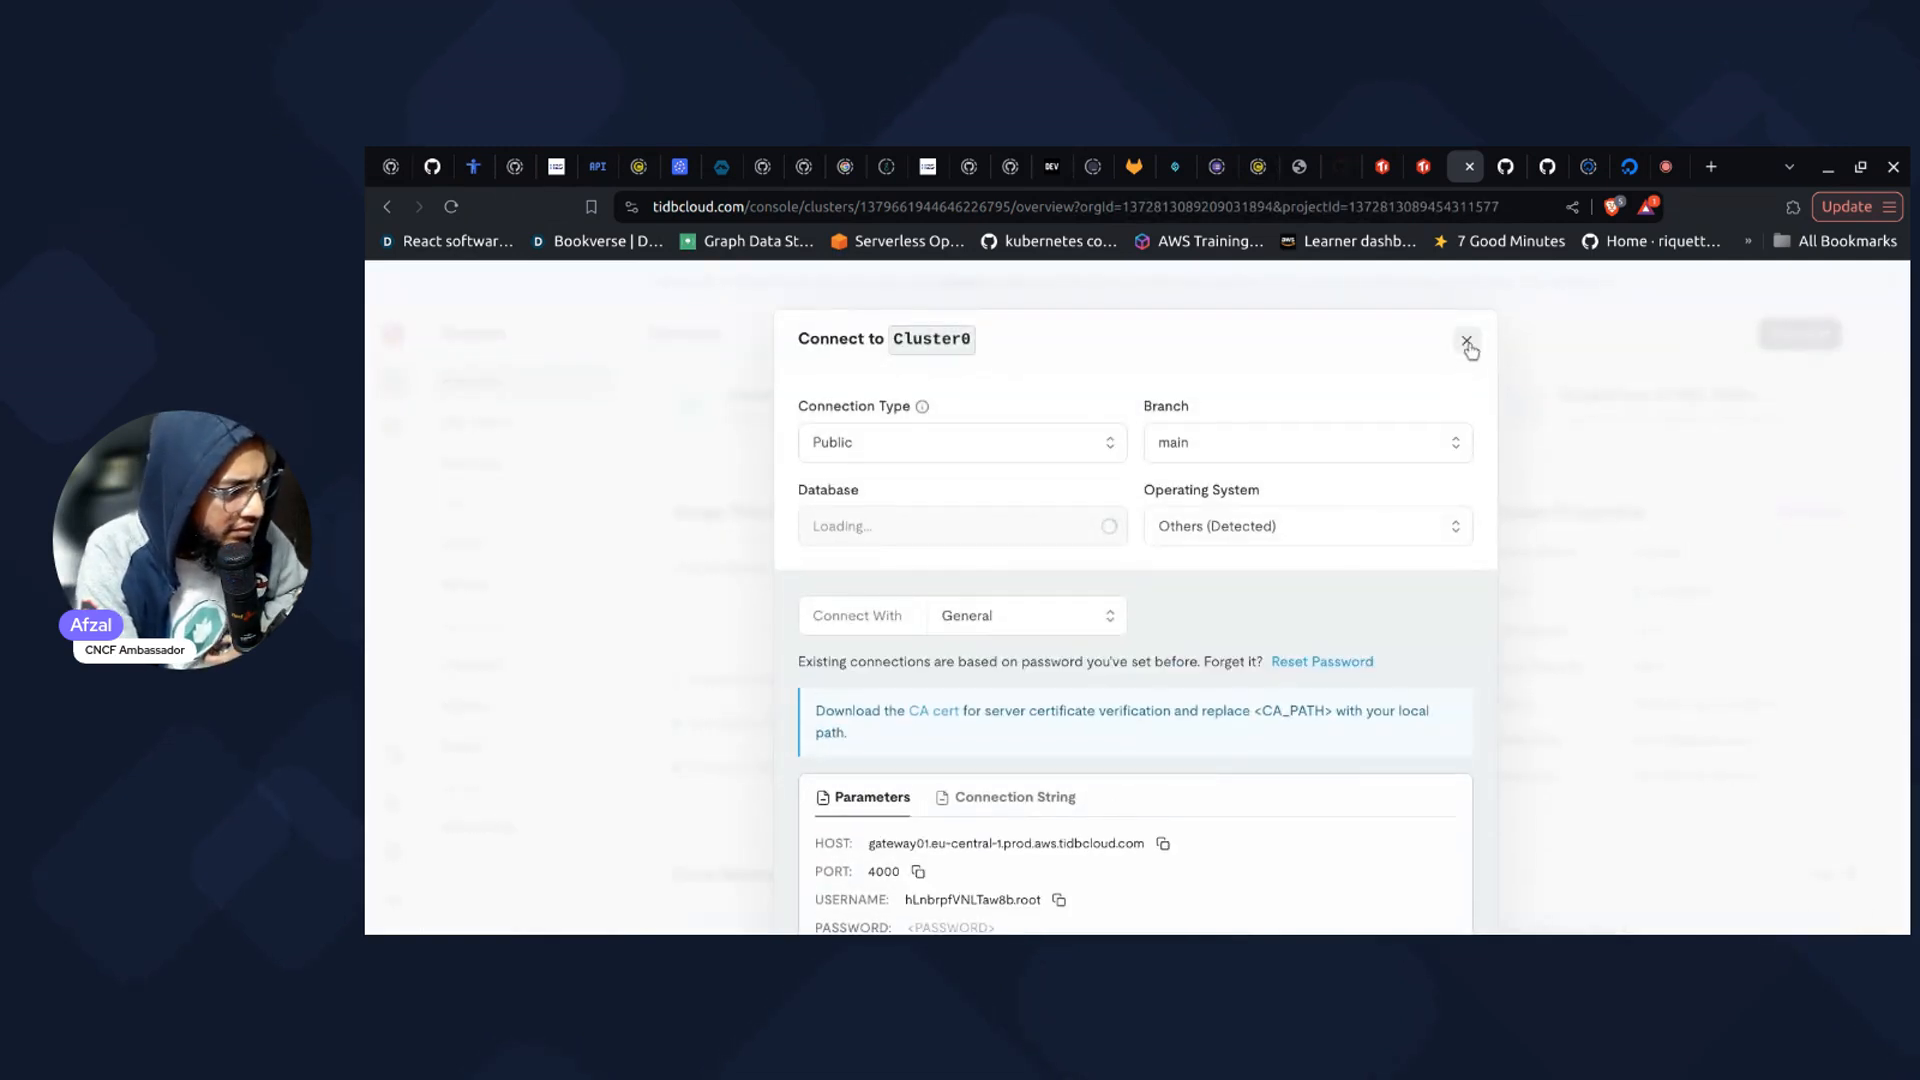
Step: Close the connection details and go back to the Data Service page
click(1465, 340)
click(392, 426)
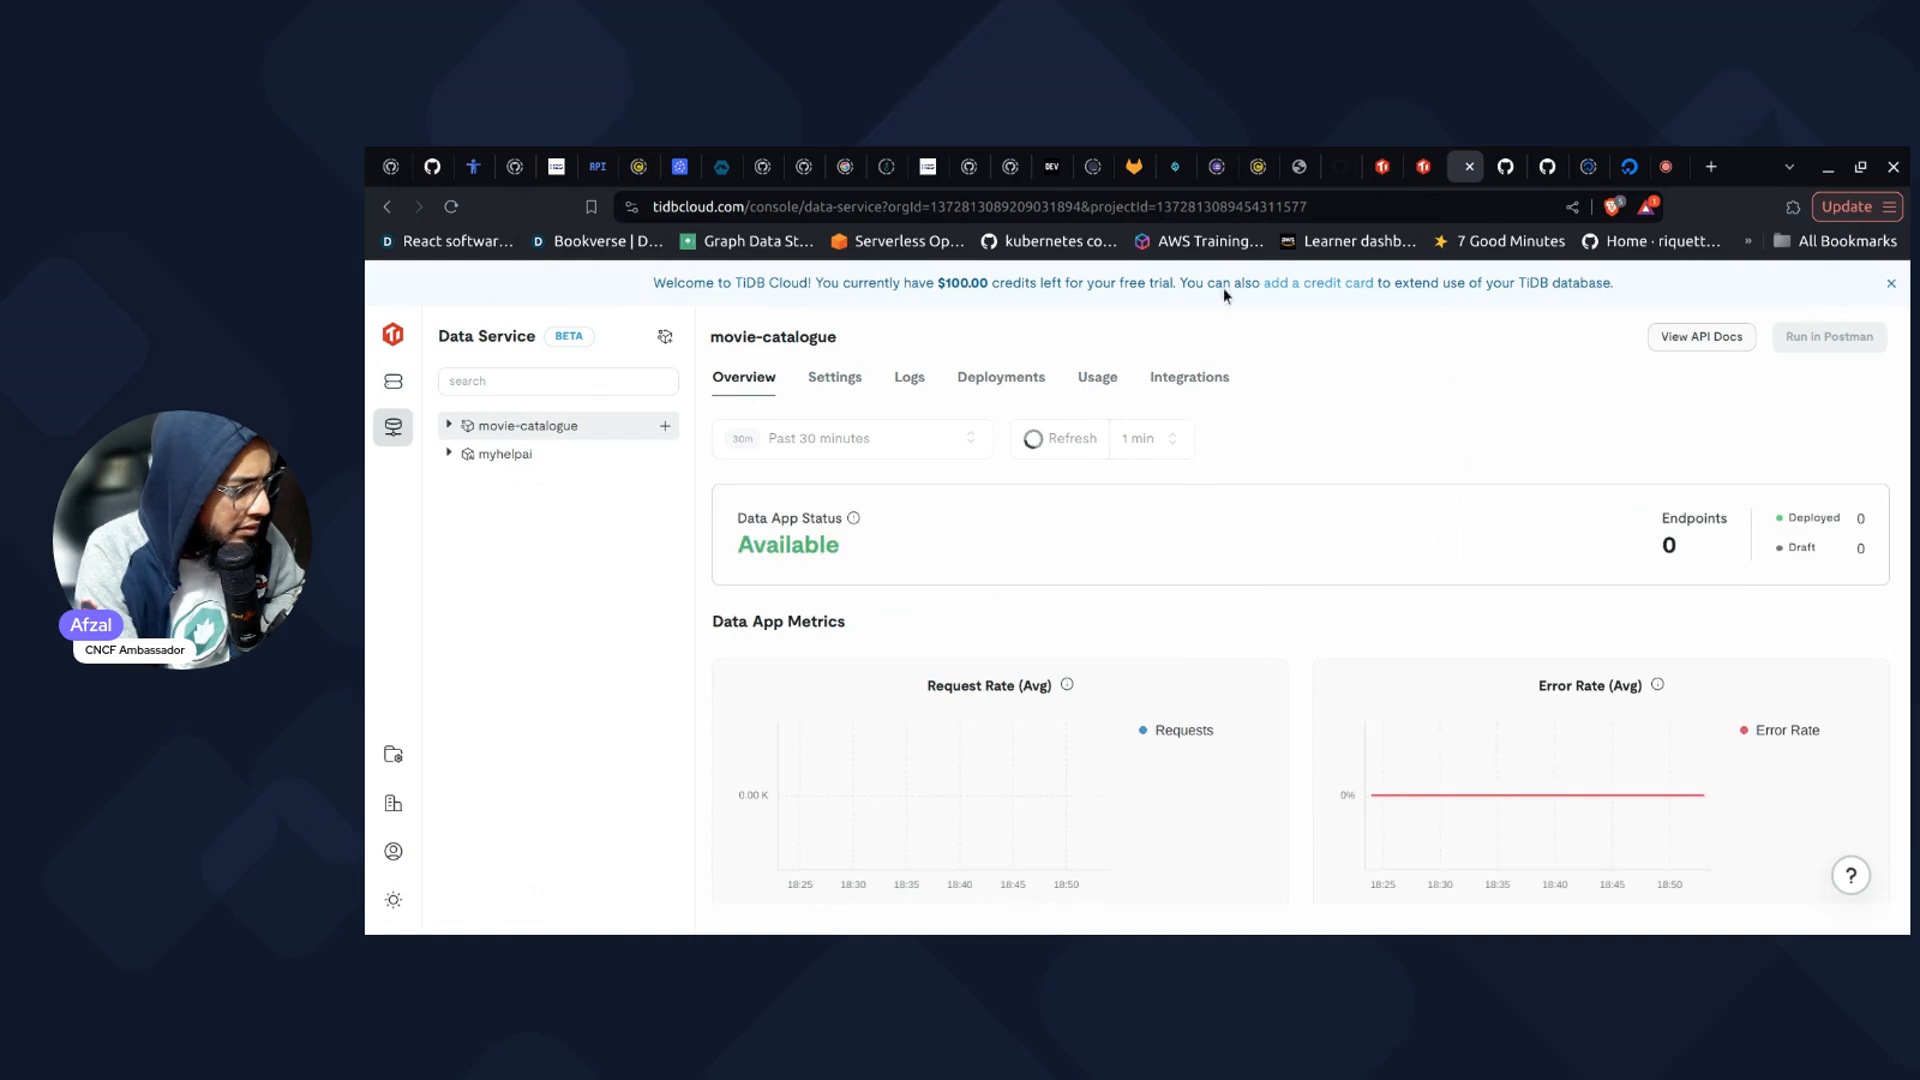
click(1423, 166)
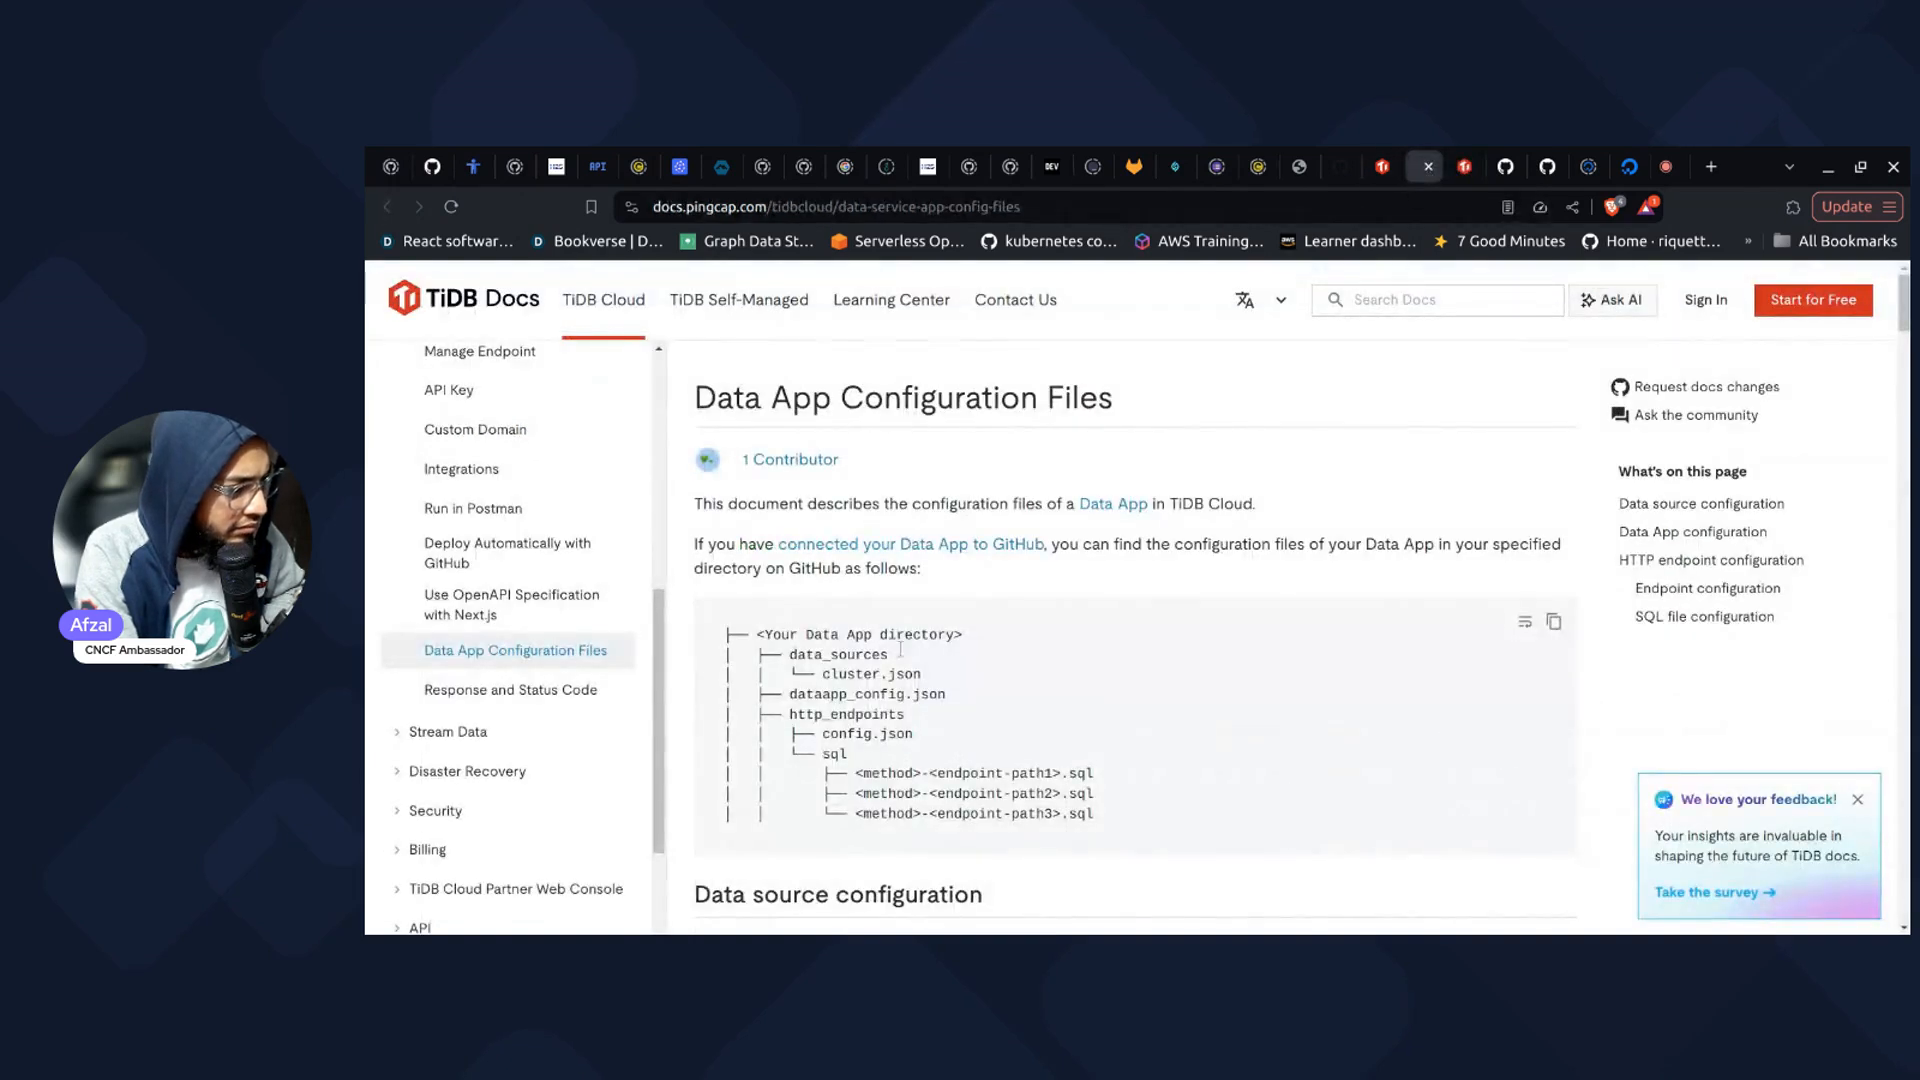
Step: Read the Data App Configuration Files docs, highlighting the HTTP endpoint configuration heading
scroll(1000, 707, down, 3)
scroll(988, 706, down, 8)
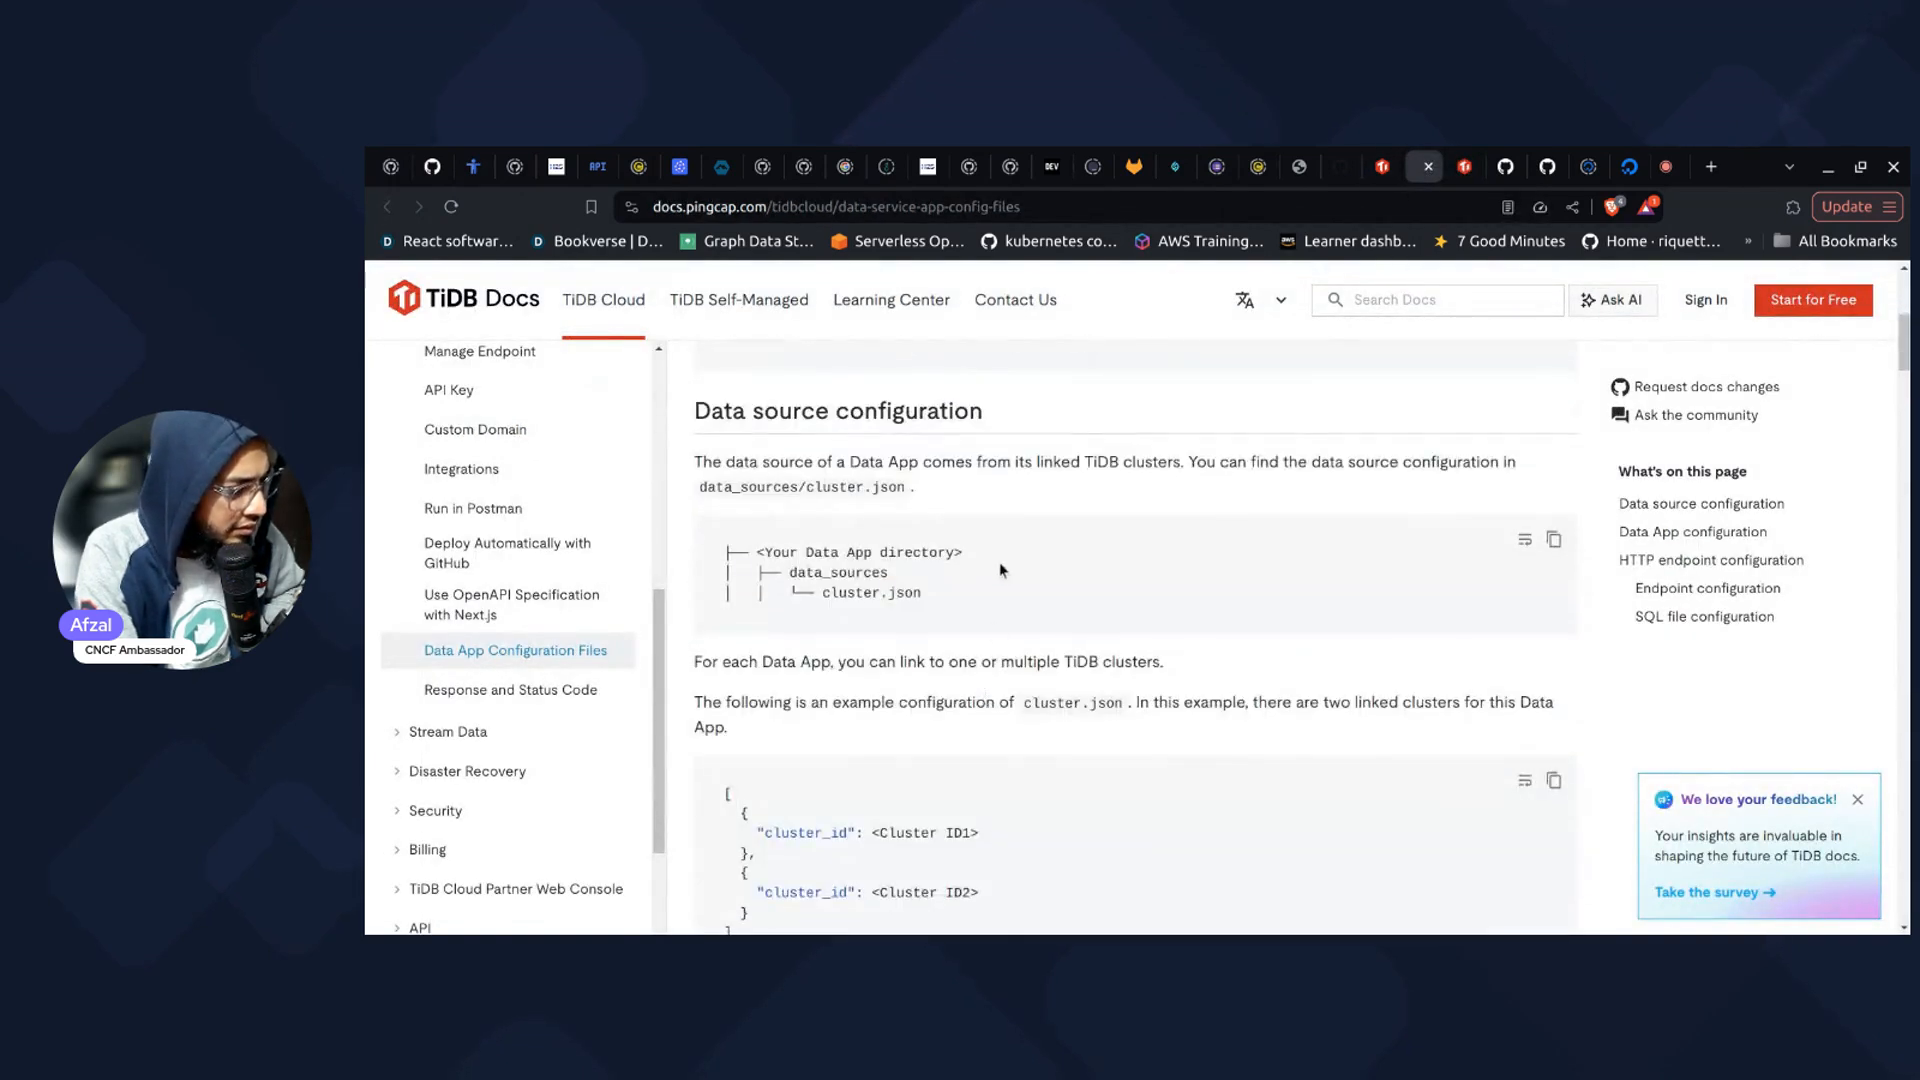
scroll(1024, 578, down, 10)
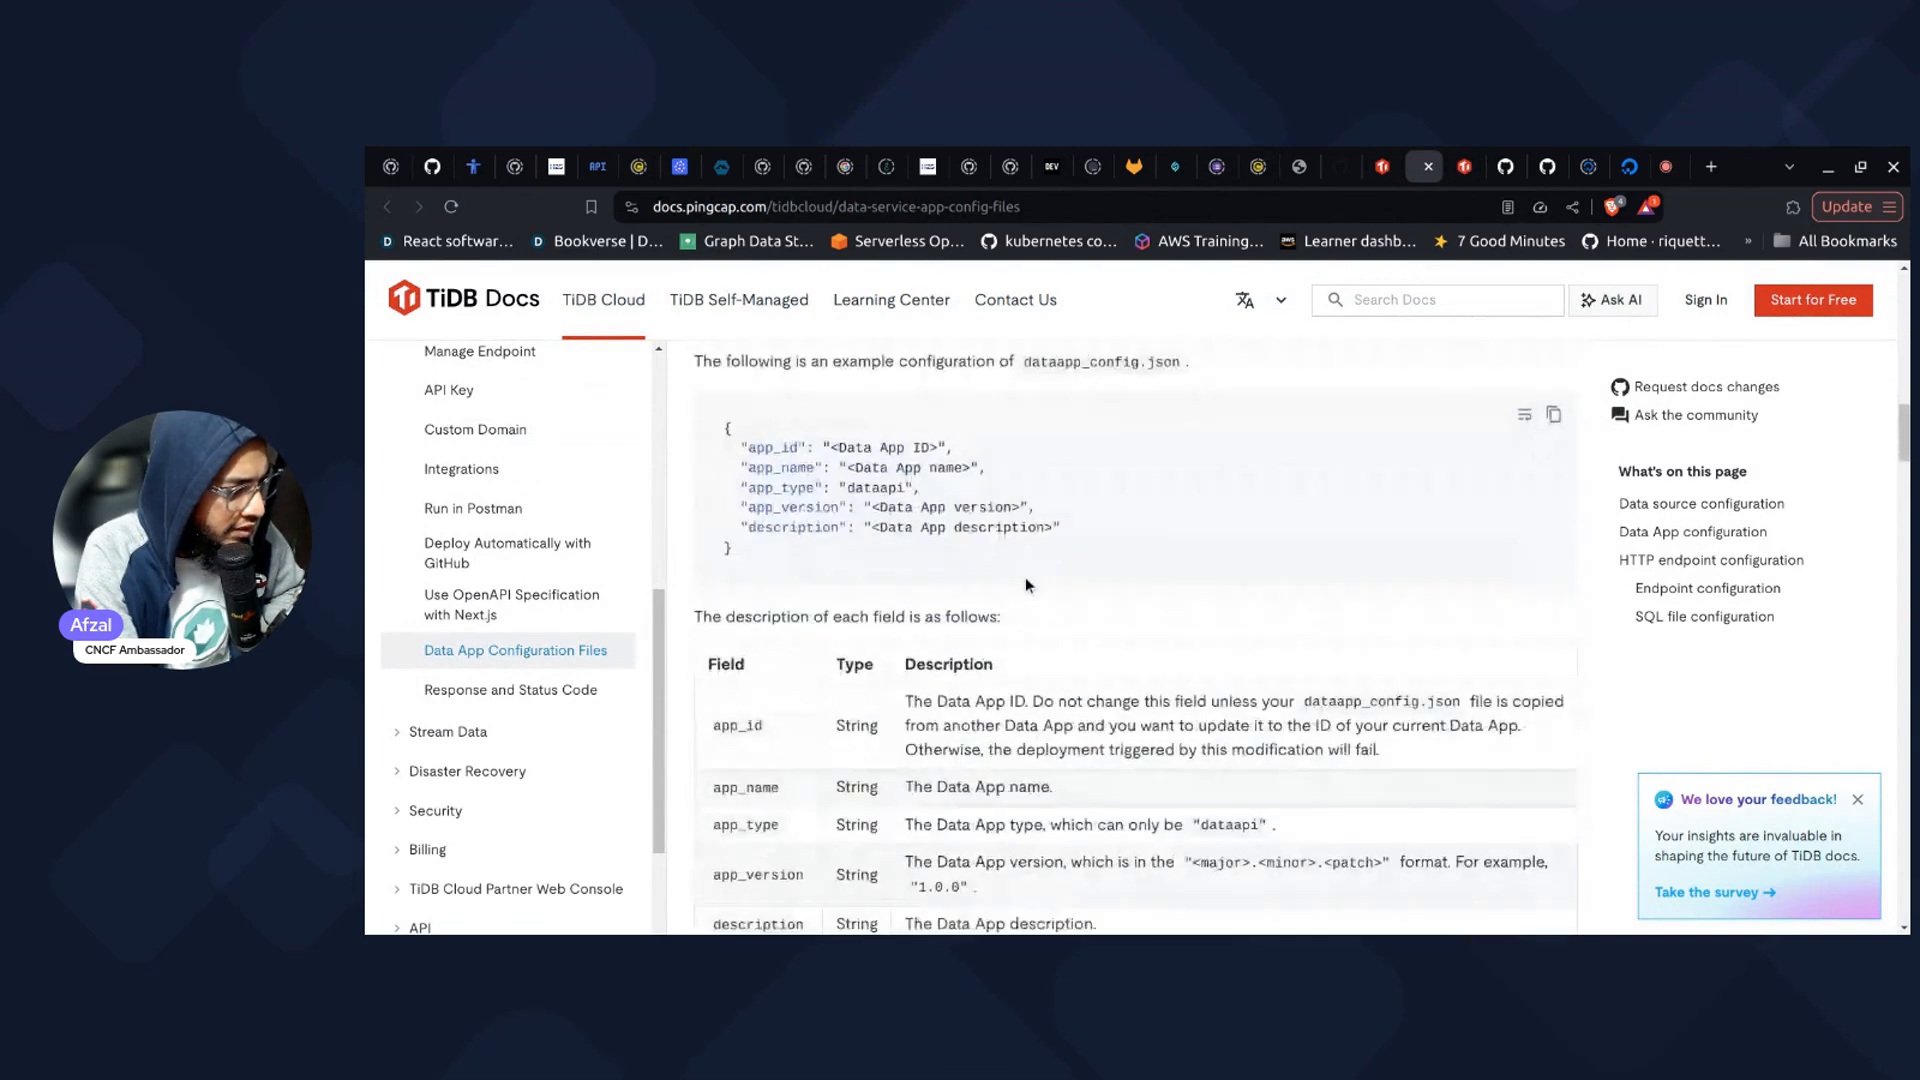
scroll(1156, 574, down, 5)
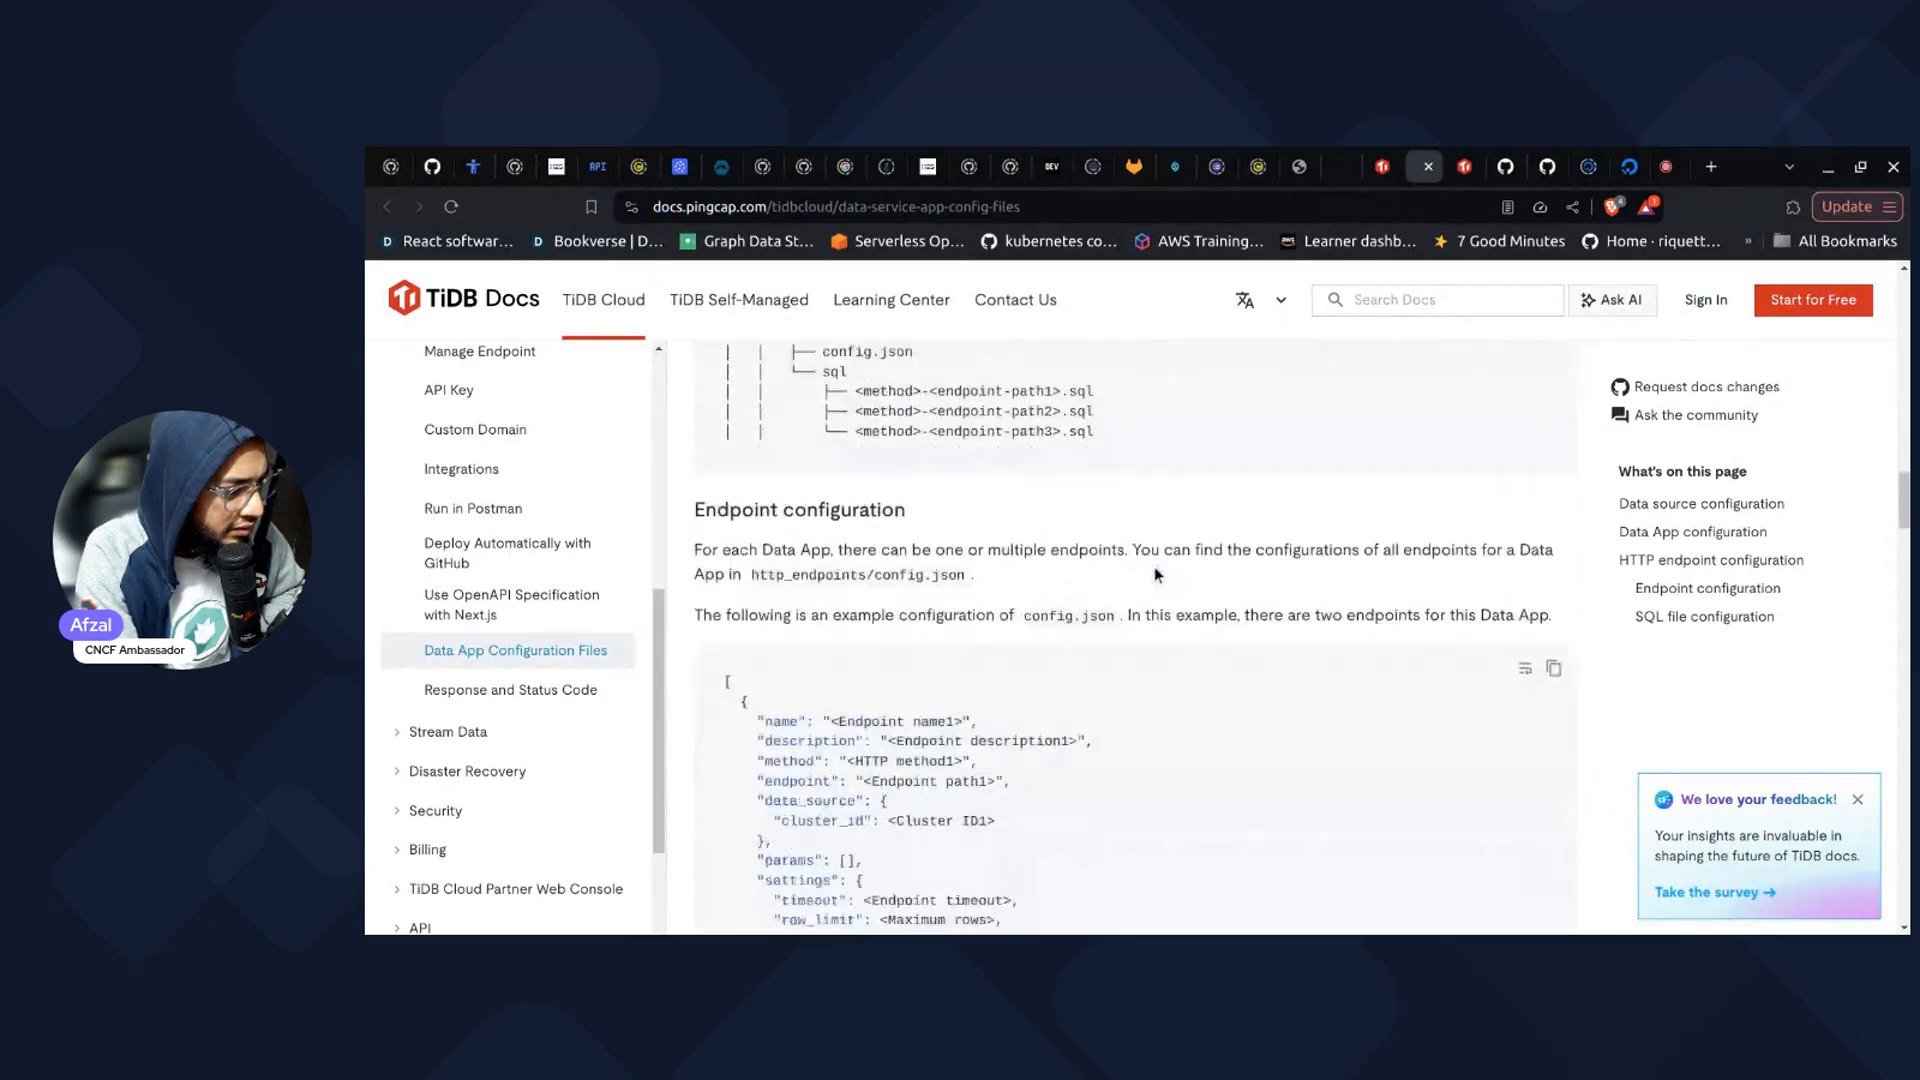
scroll(1121, 648, up, 5)
scroll(1121, 648, up, 2)
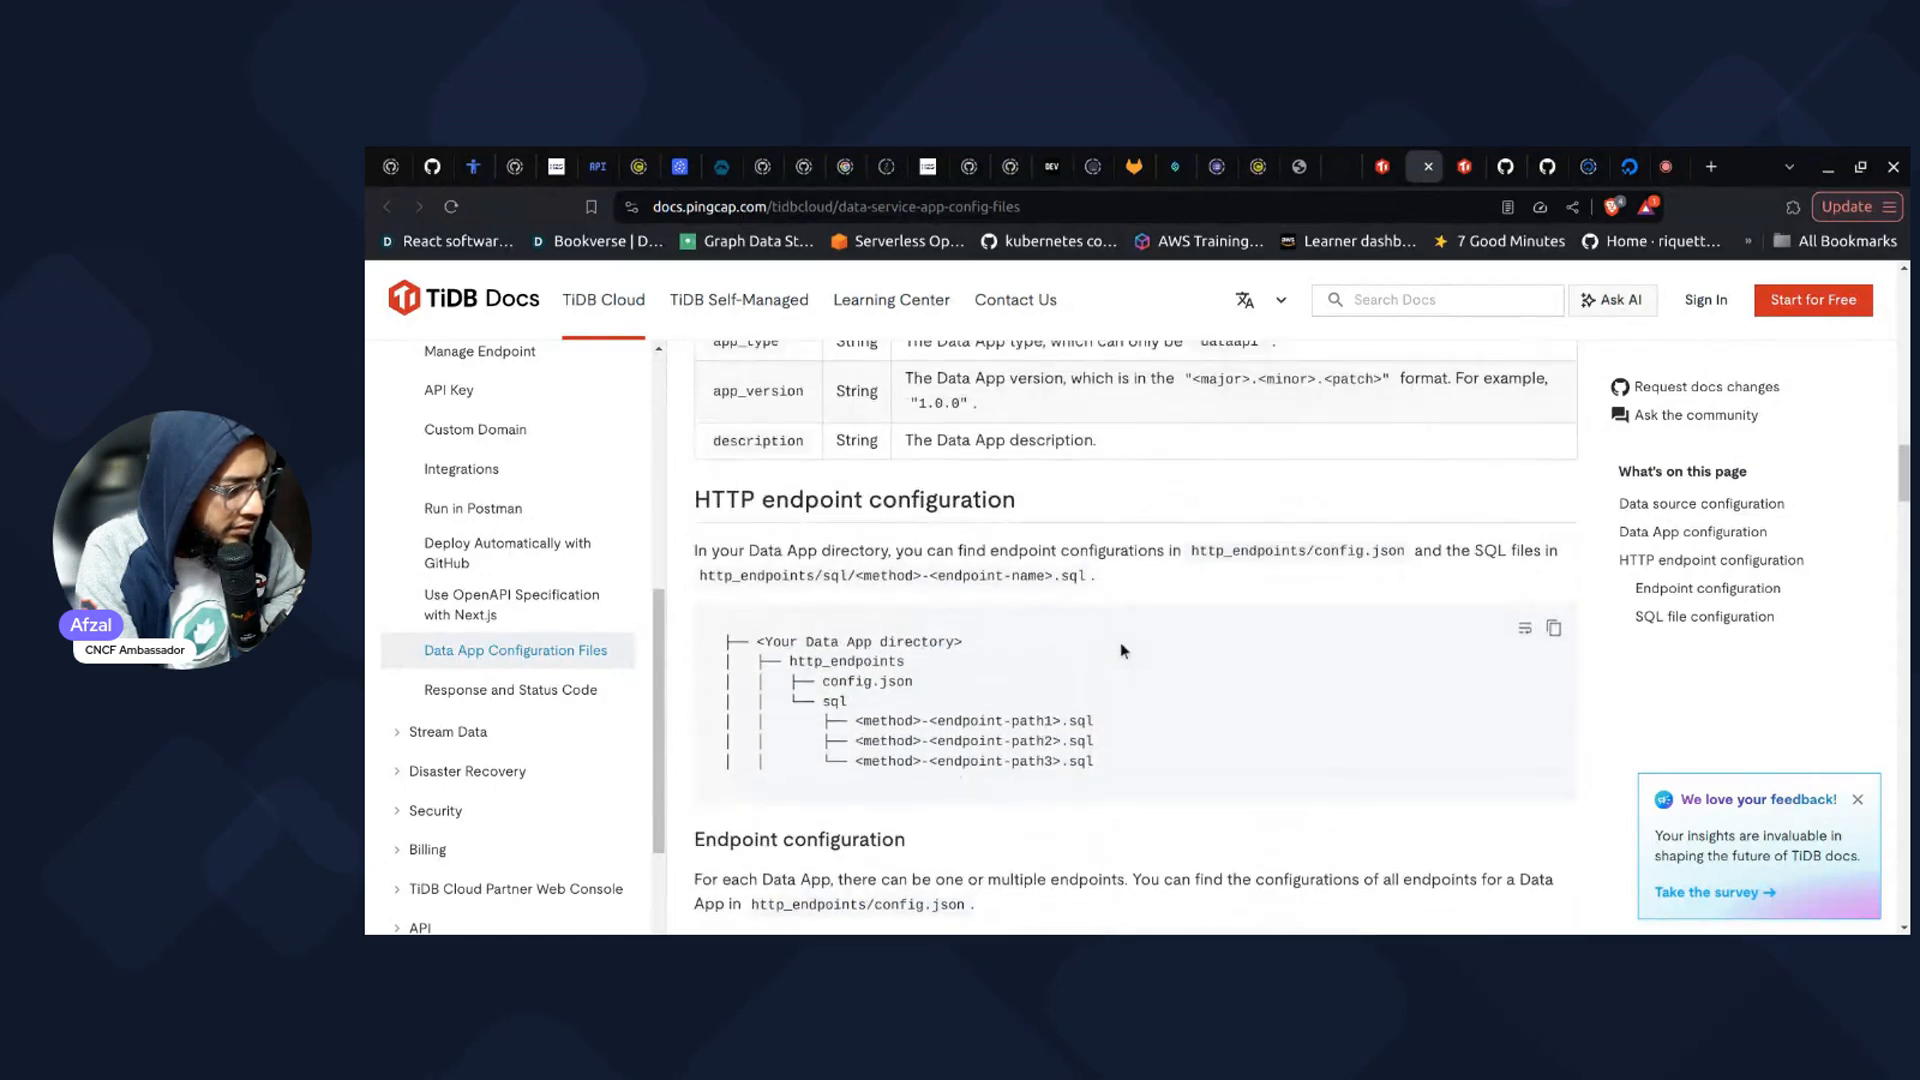
drag(695, 500, 1061, 452)
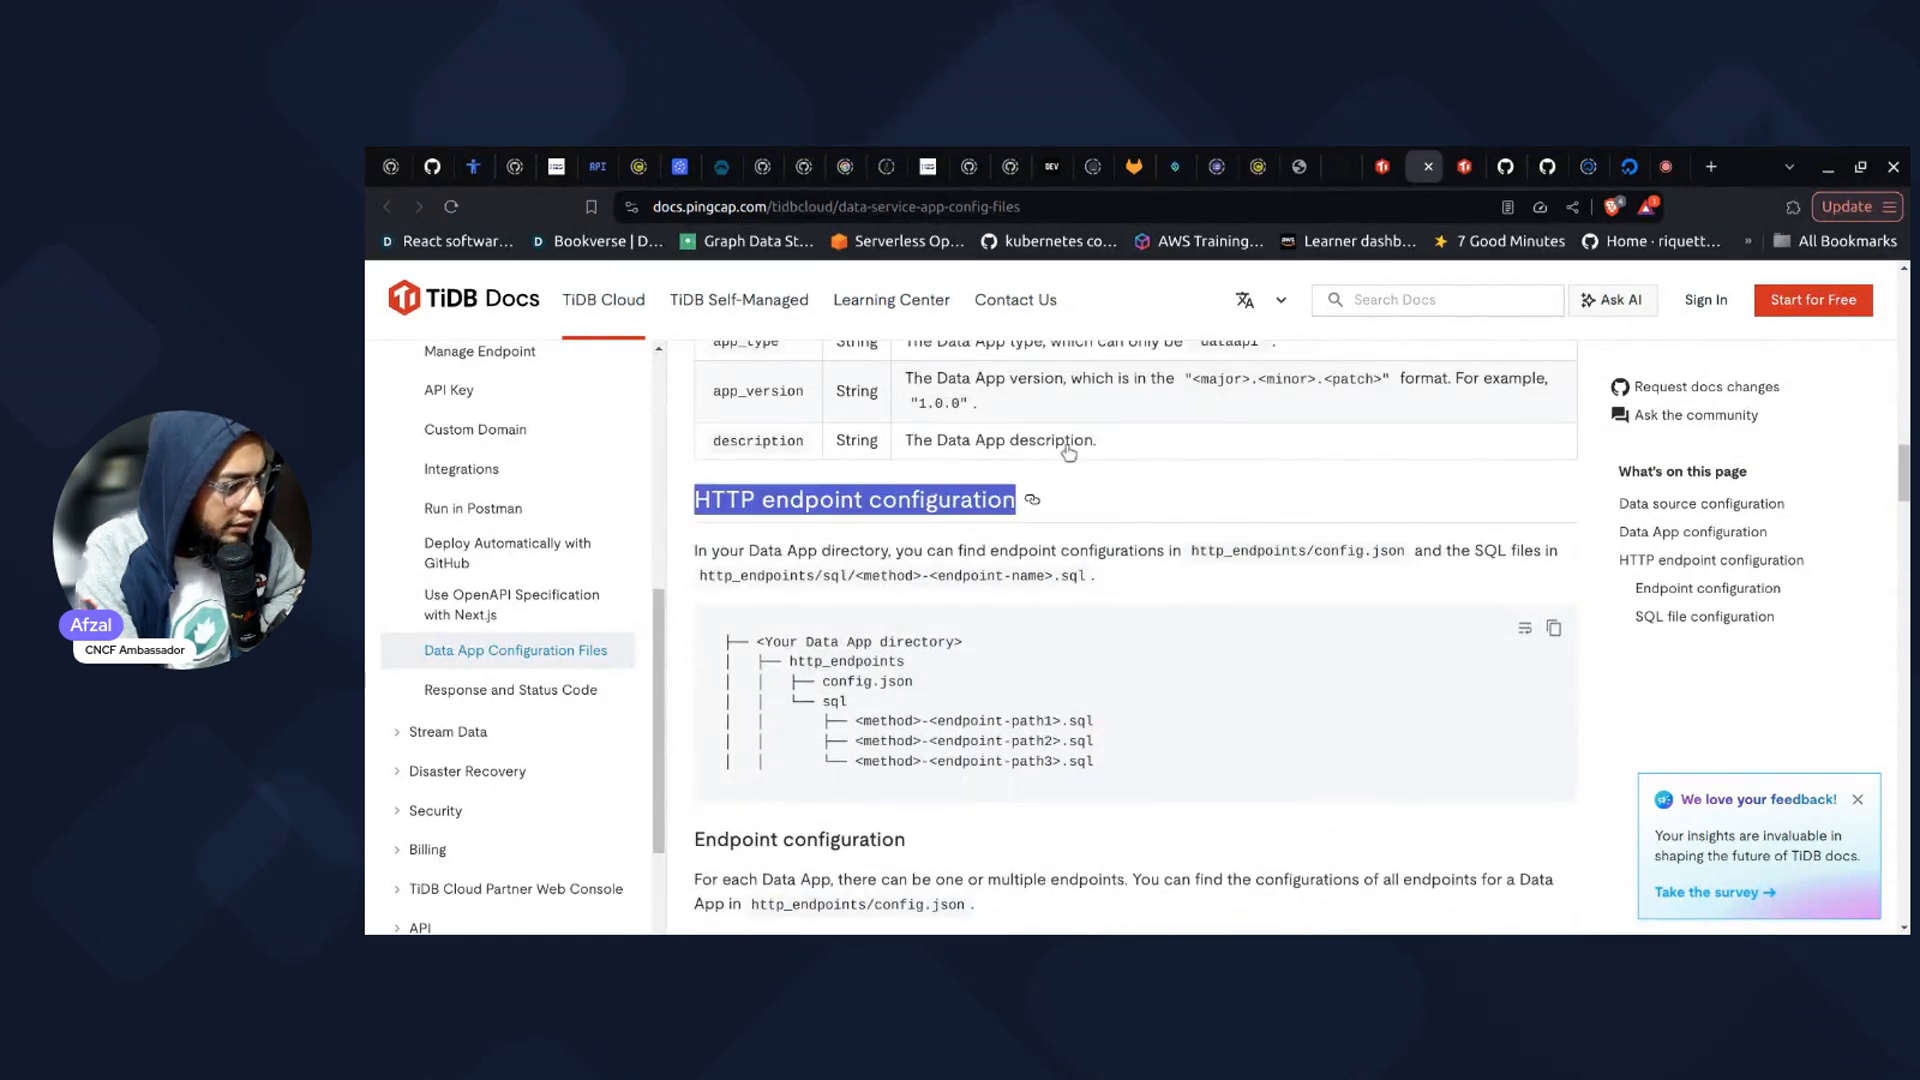
Step: Read the Deploy Automatically with GitHub guide, then return to the movie-catalogue console
click(1381, 176)
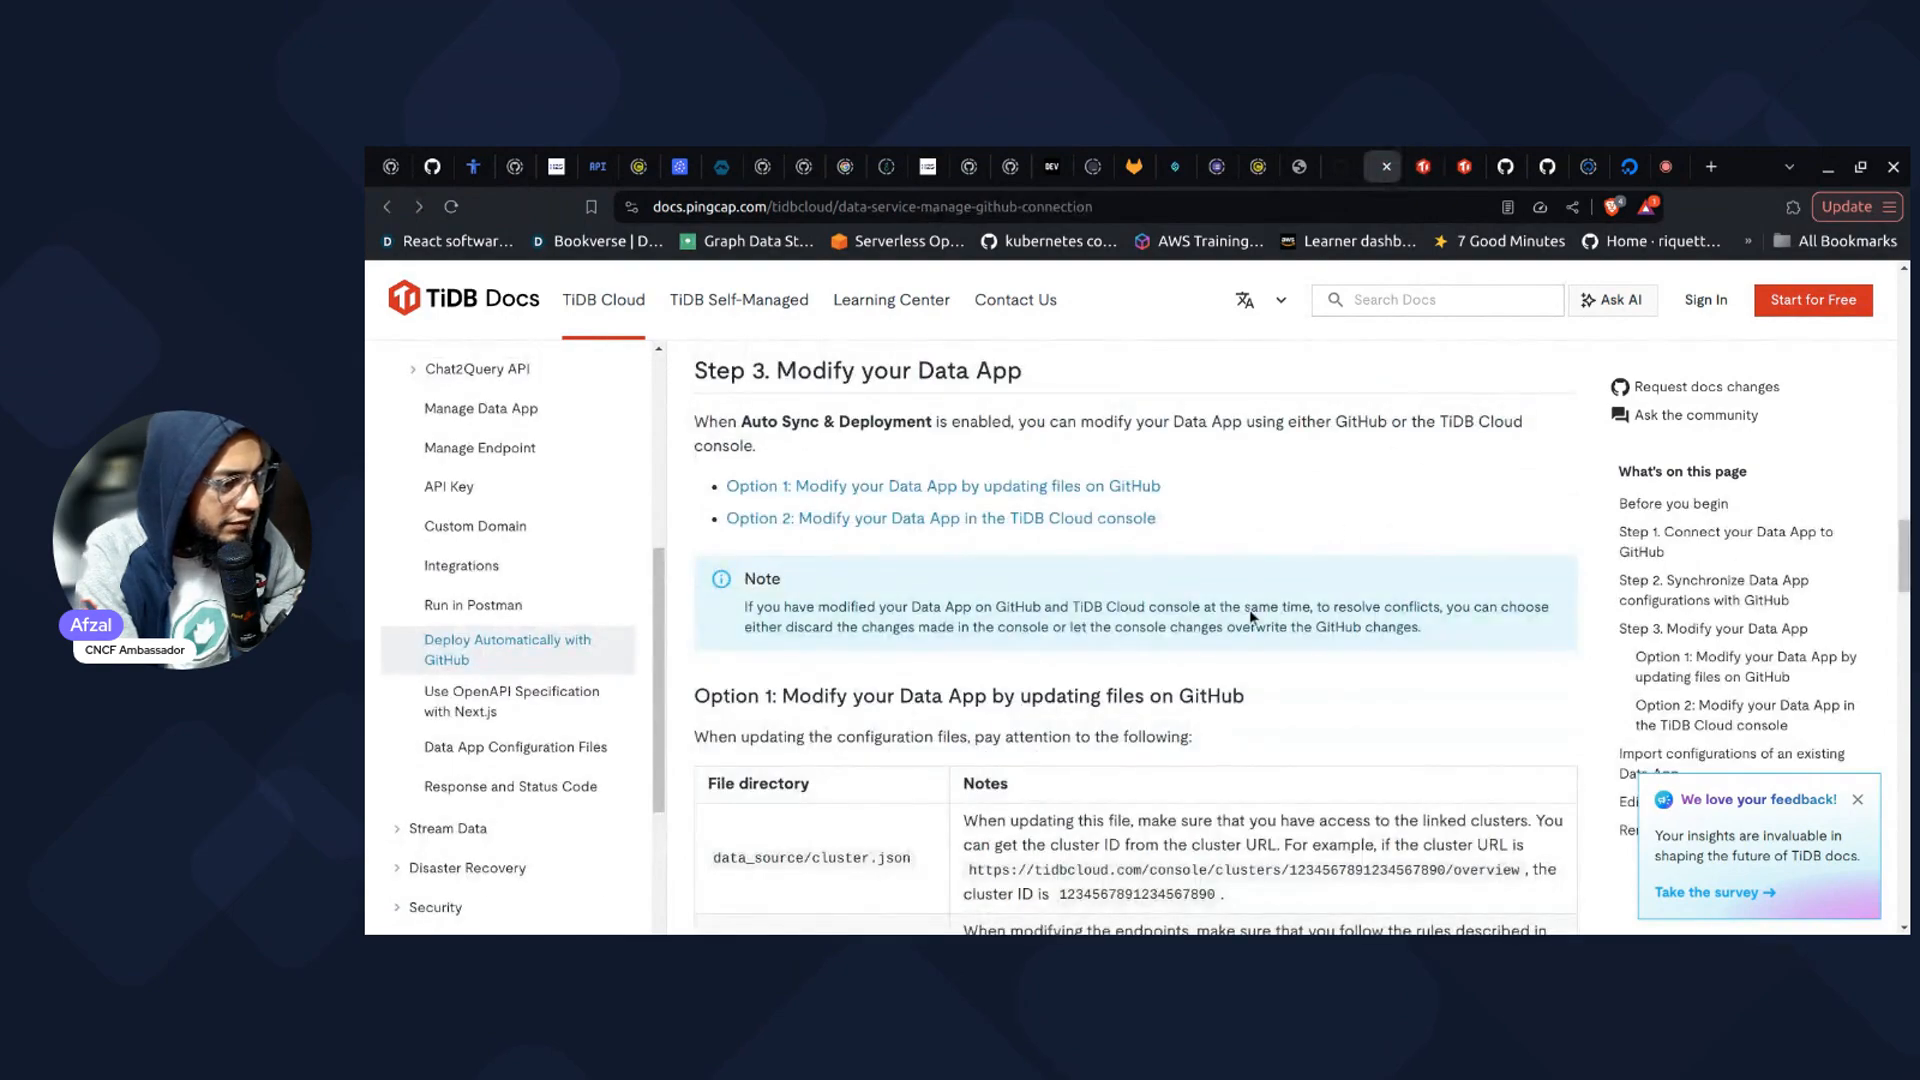
scroll(1240, 625, down, 10)
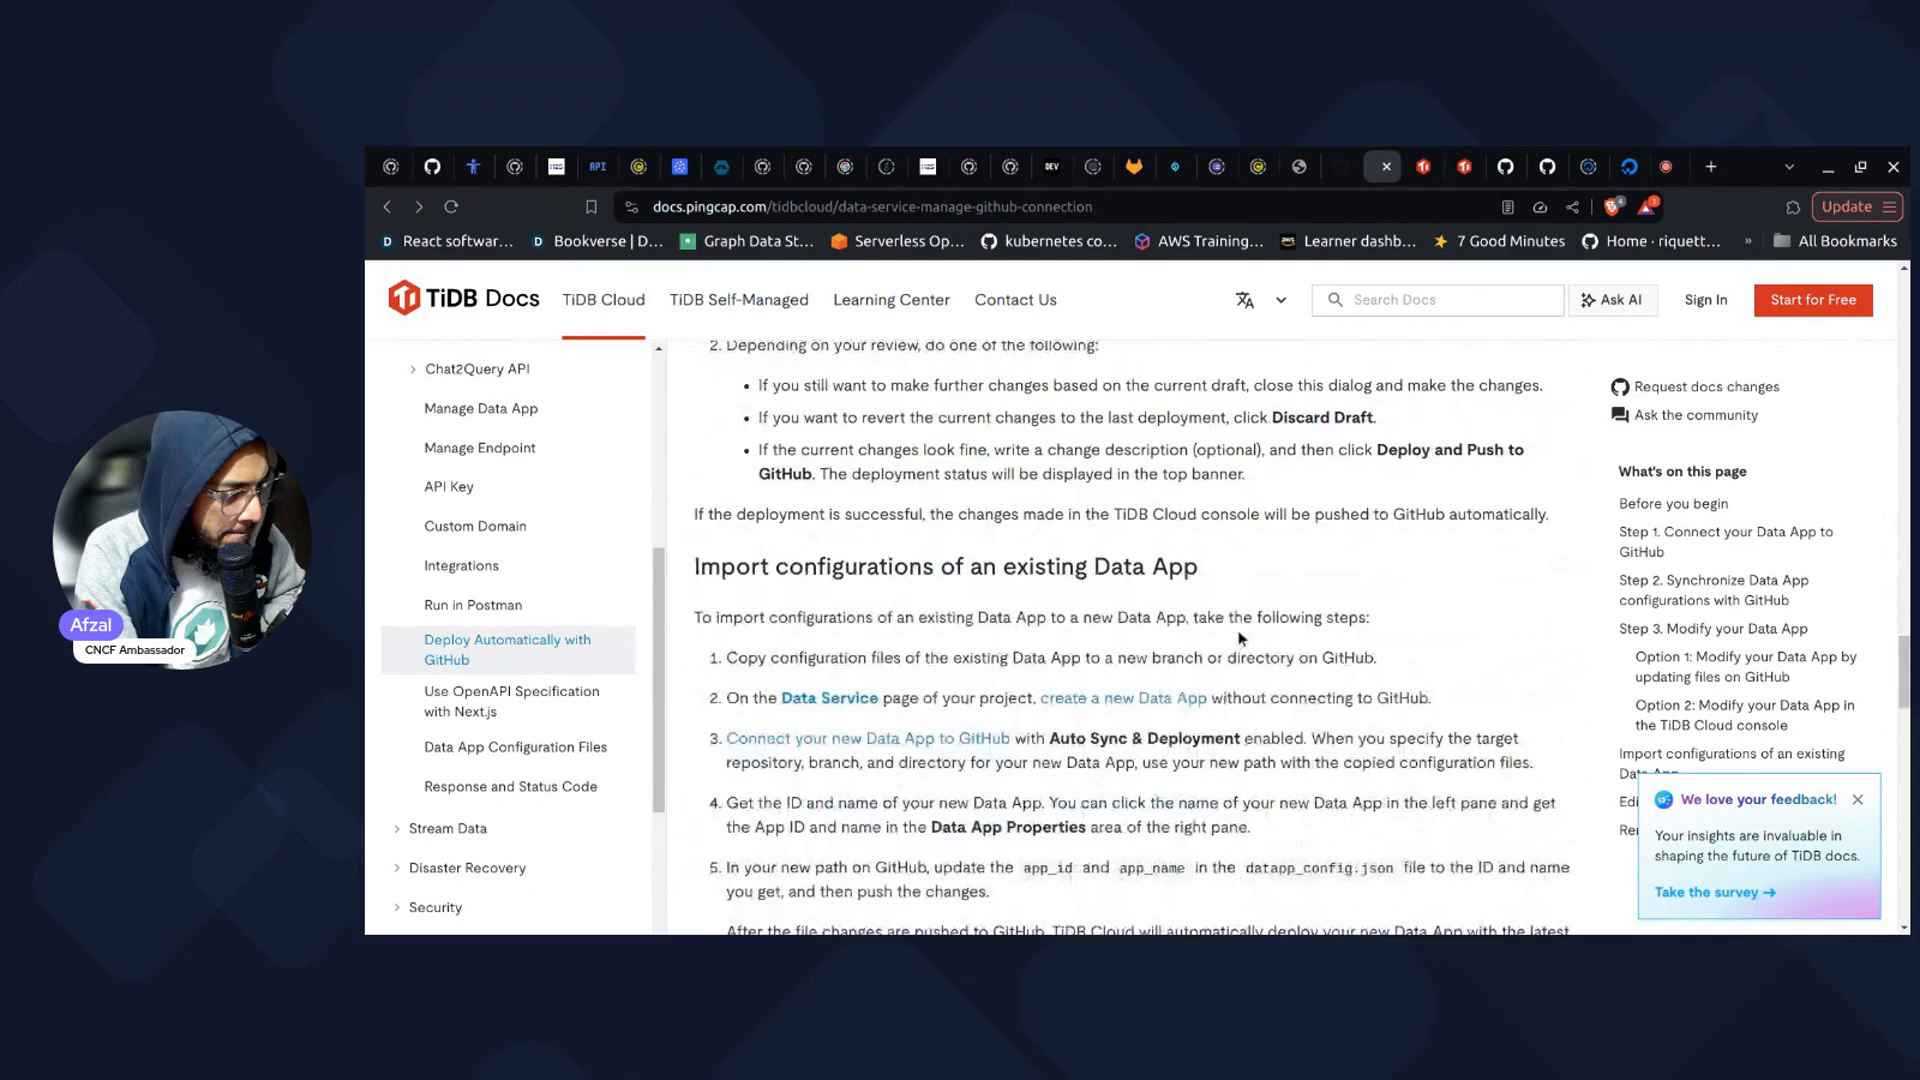
scroll(1238, 638, down, 6)
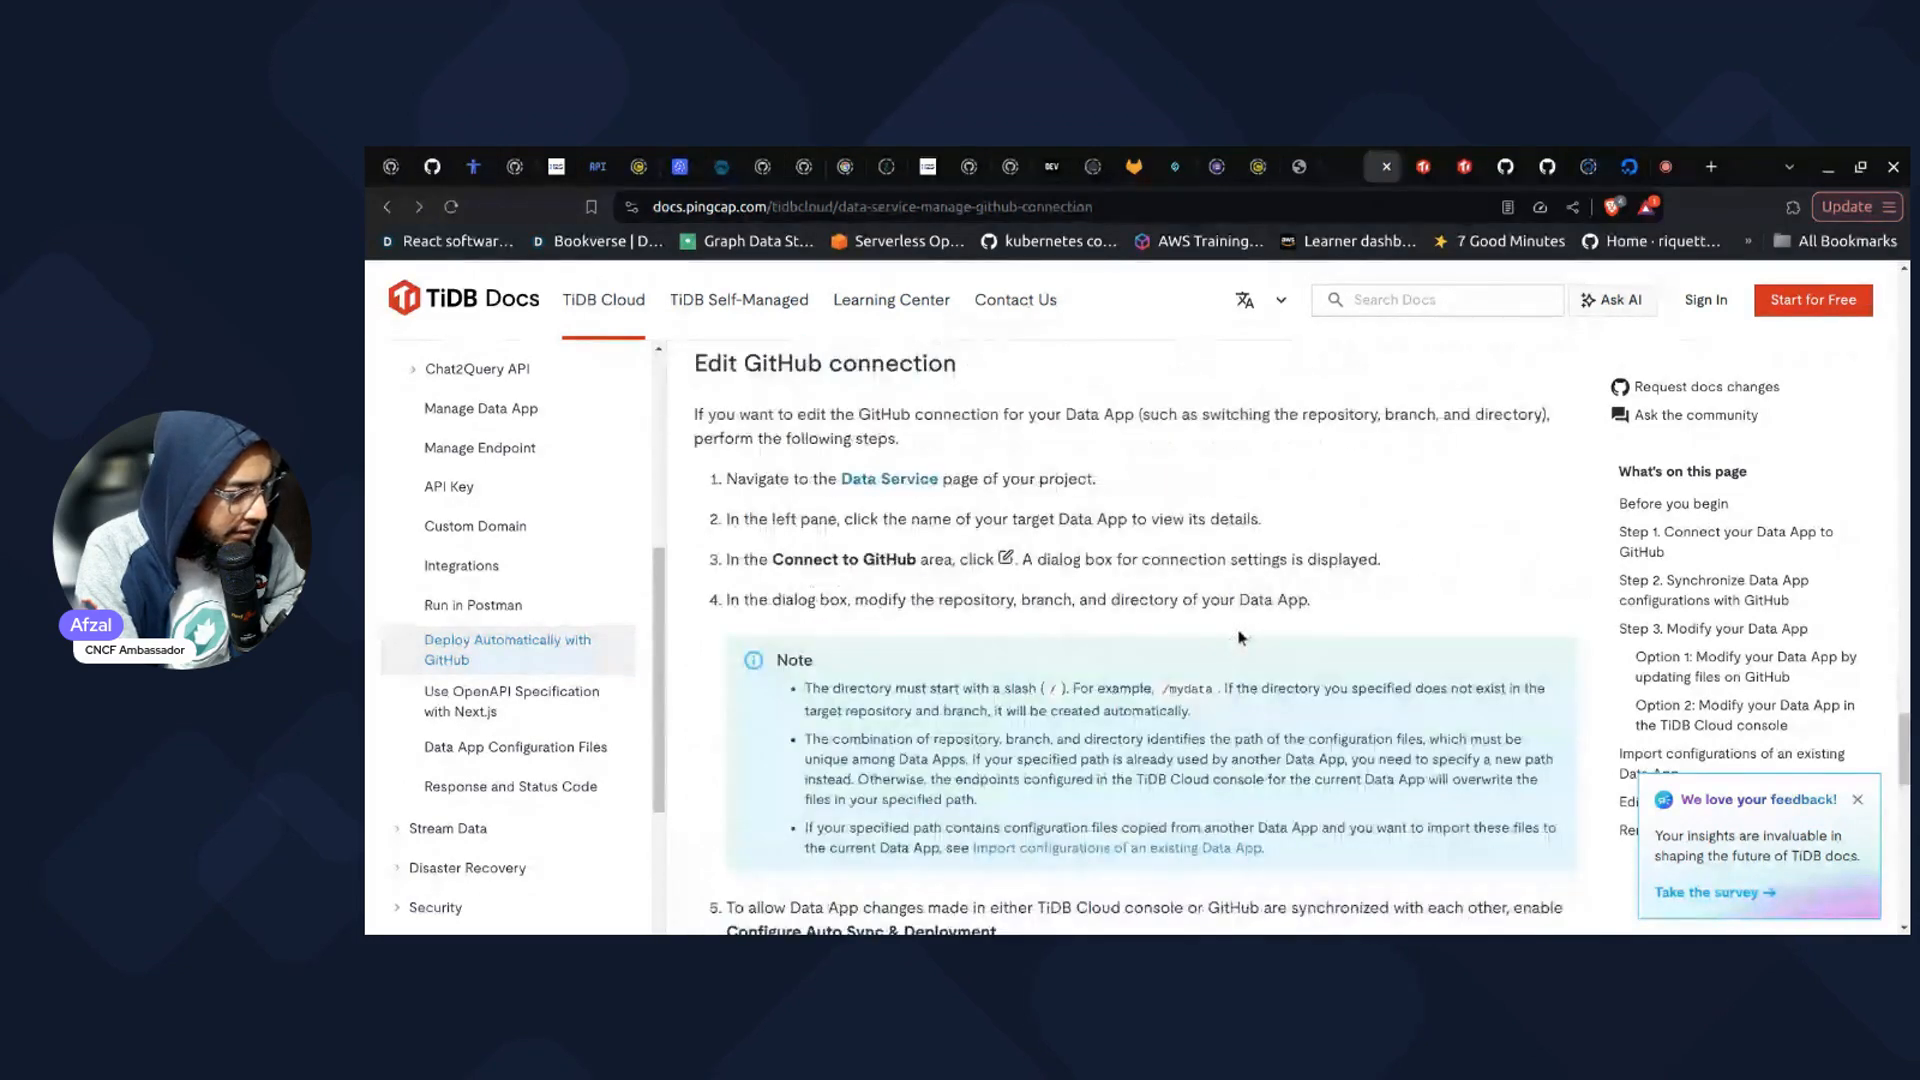
scroll(1239, 637, down, 5)
scroll(1240, 637, down, 3)
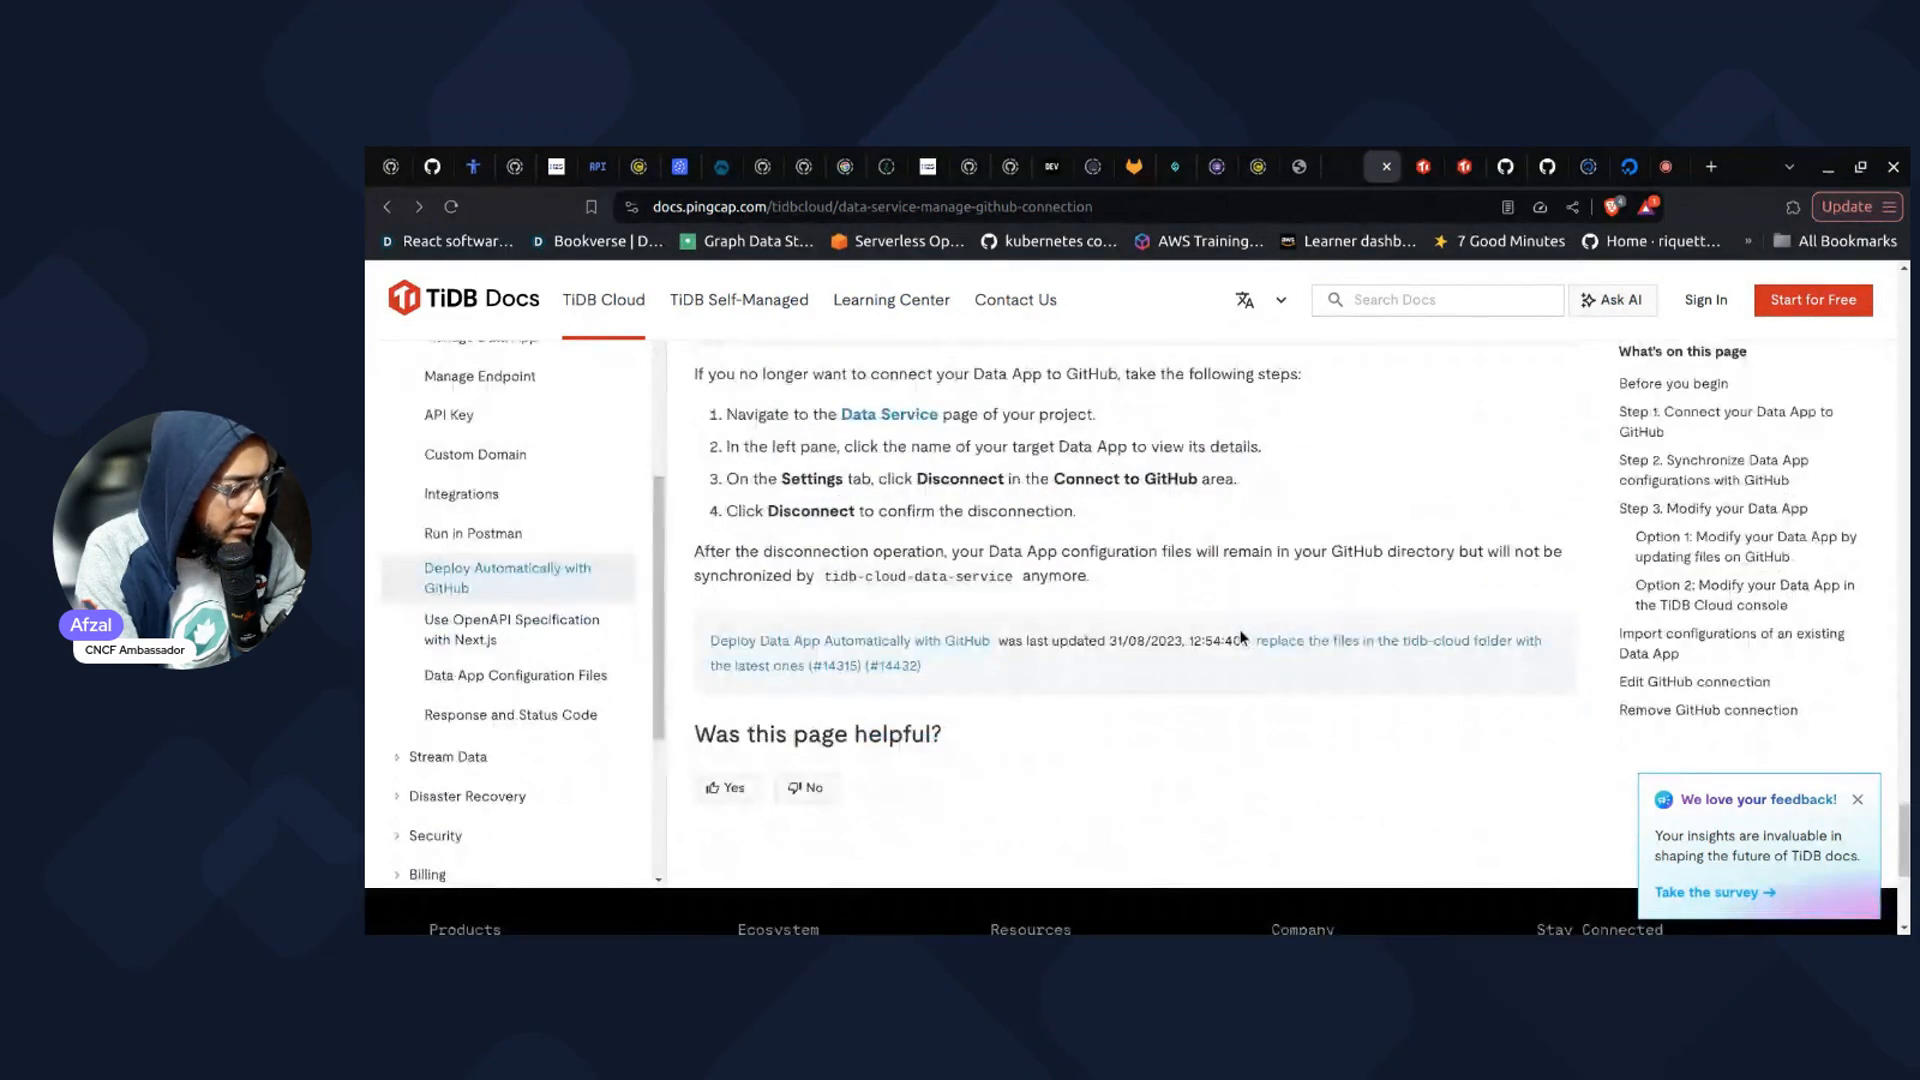
scroll(1242, 635, up, 12)
scroll(1245, 634, up, 10)
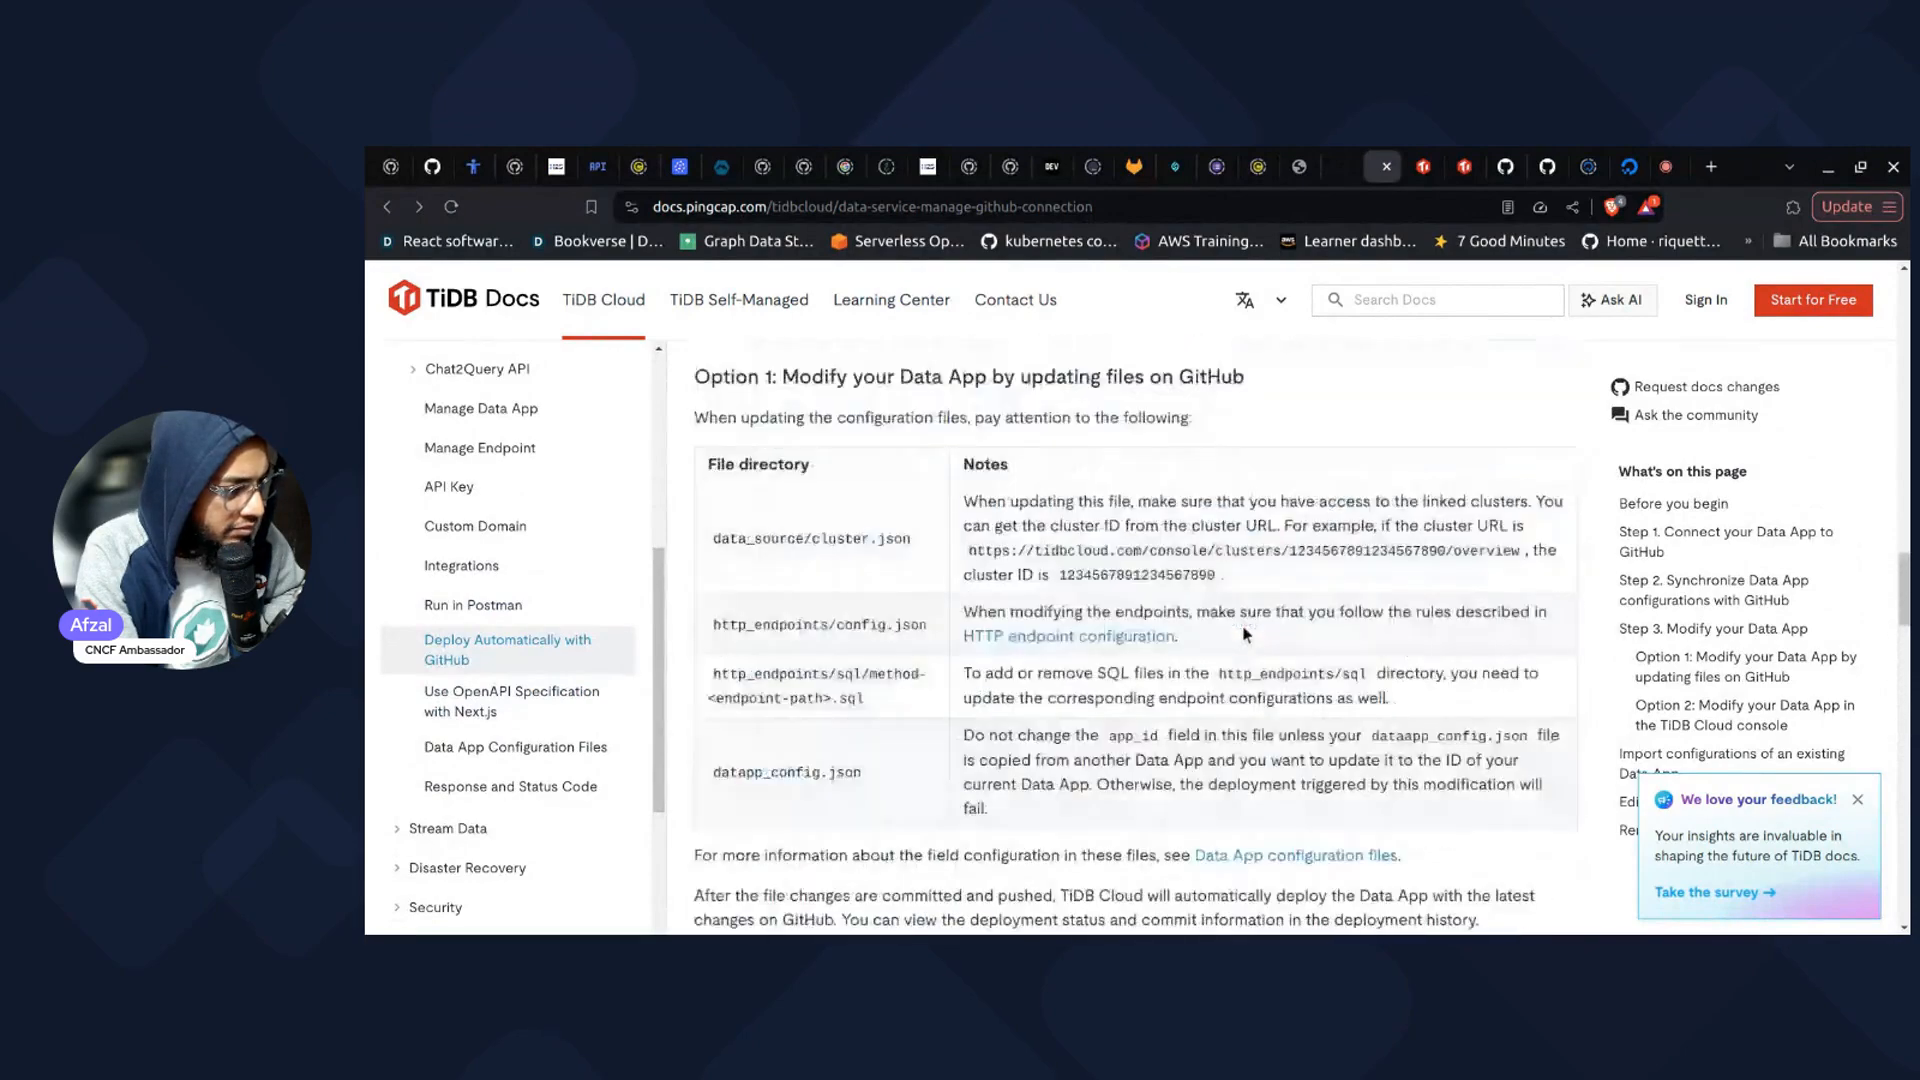
click(1464, 168)
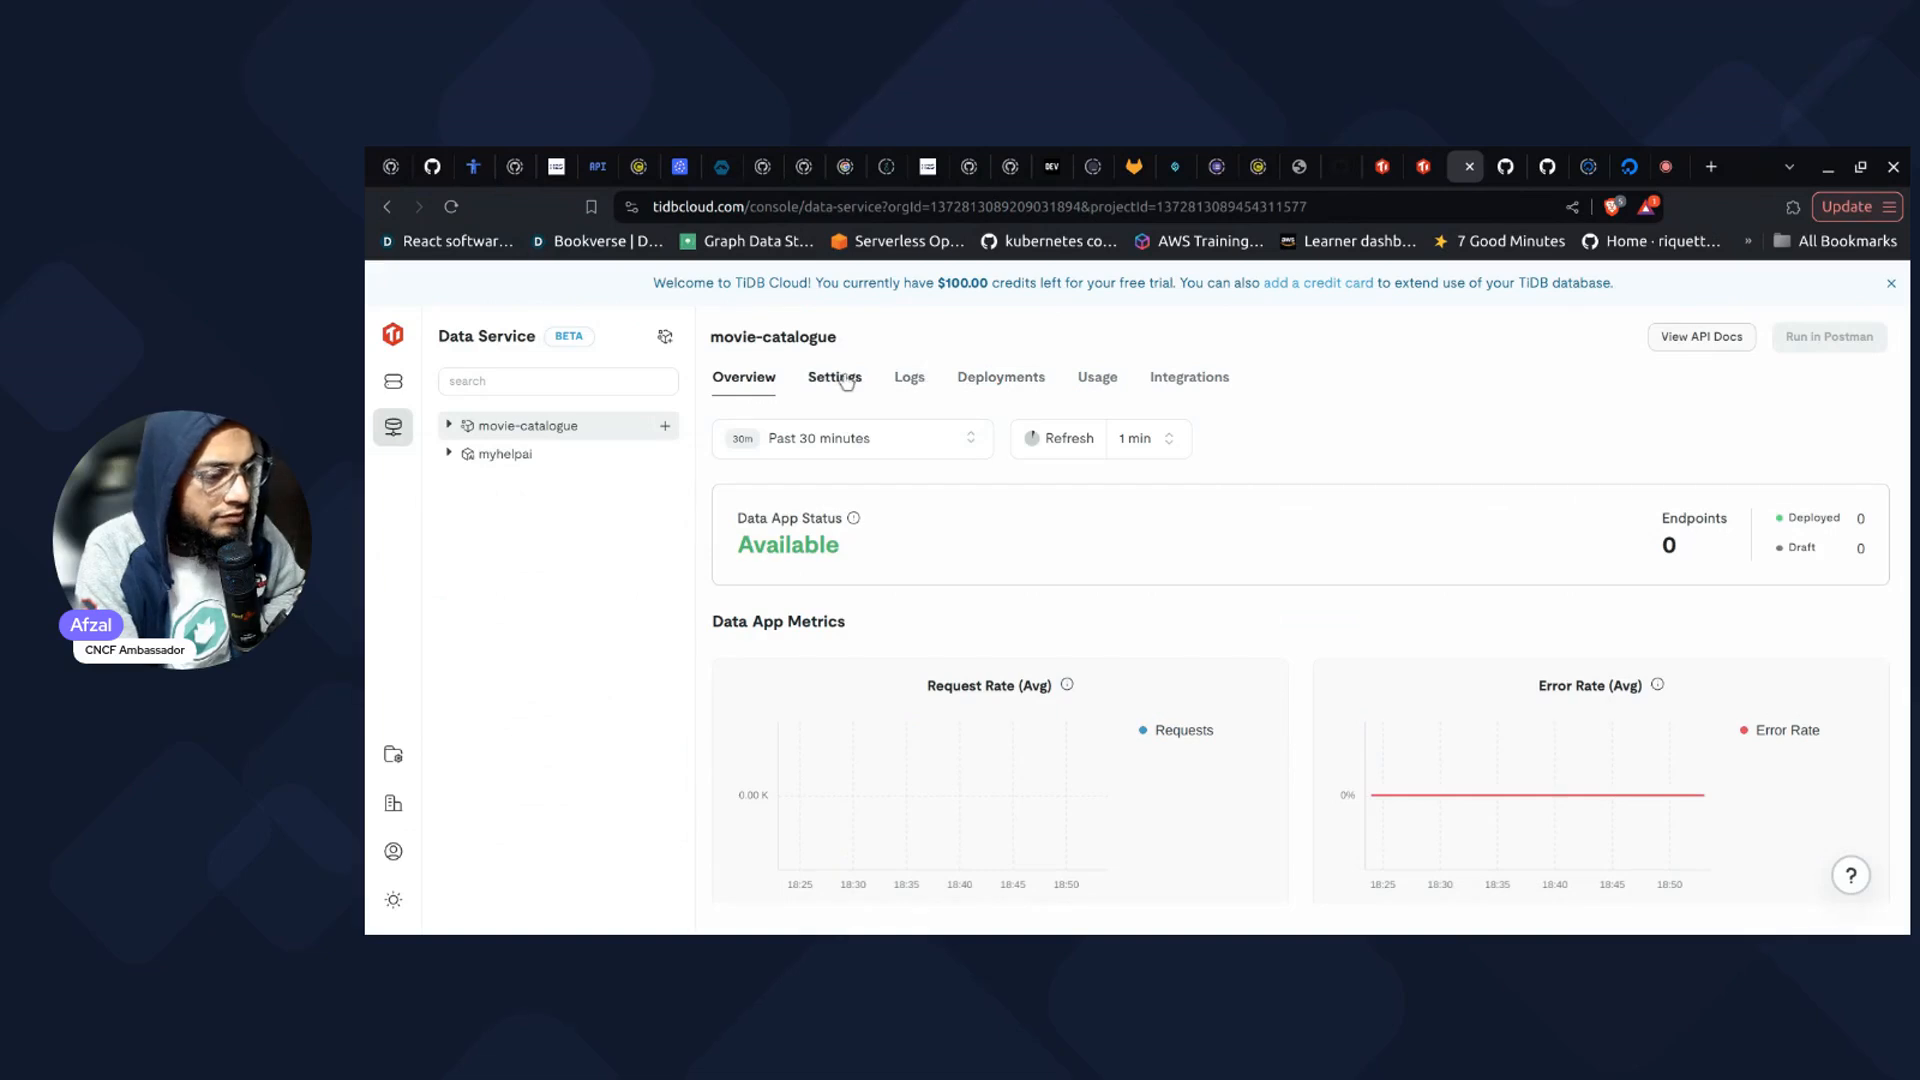
click(1208, 382)
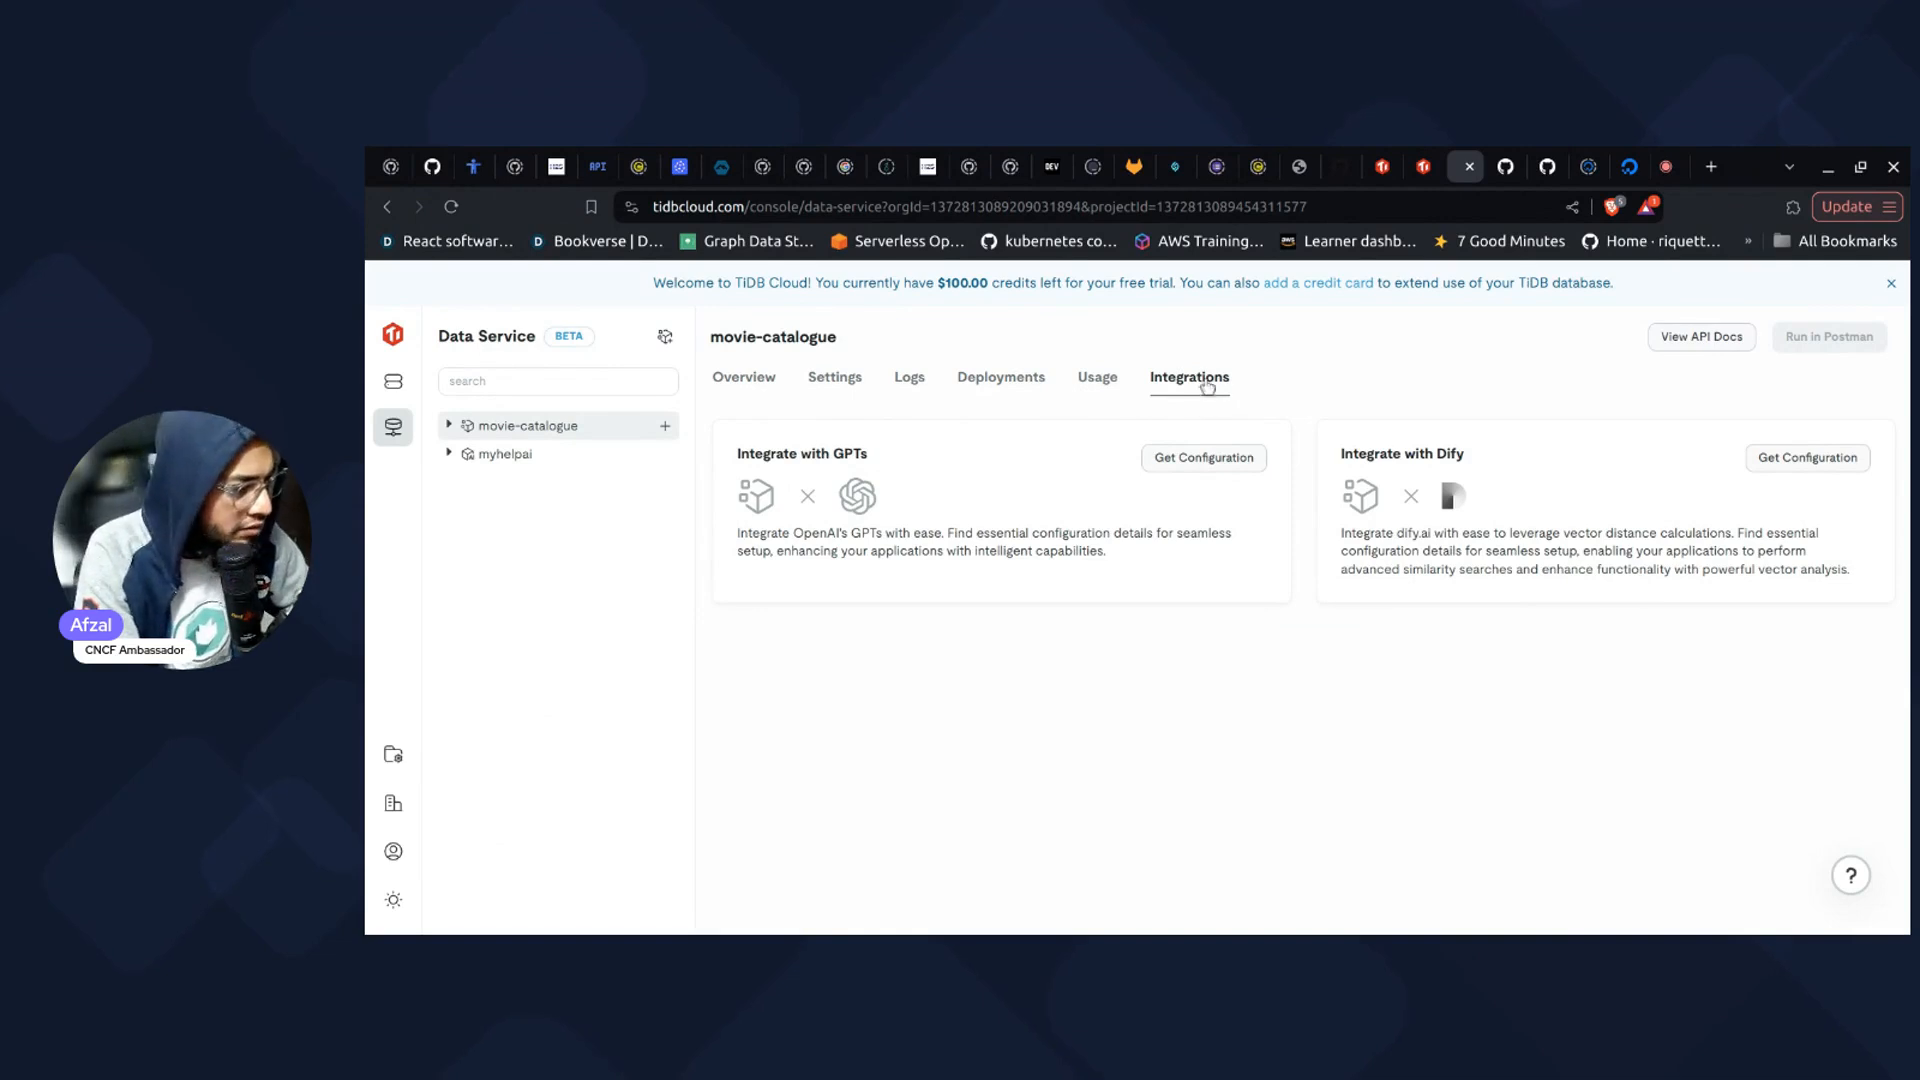
click(1104, 380)
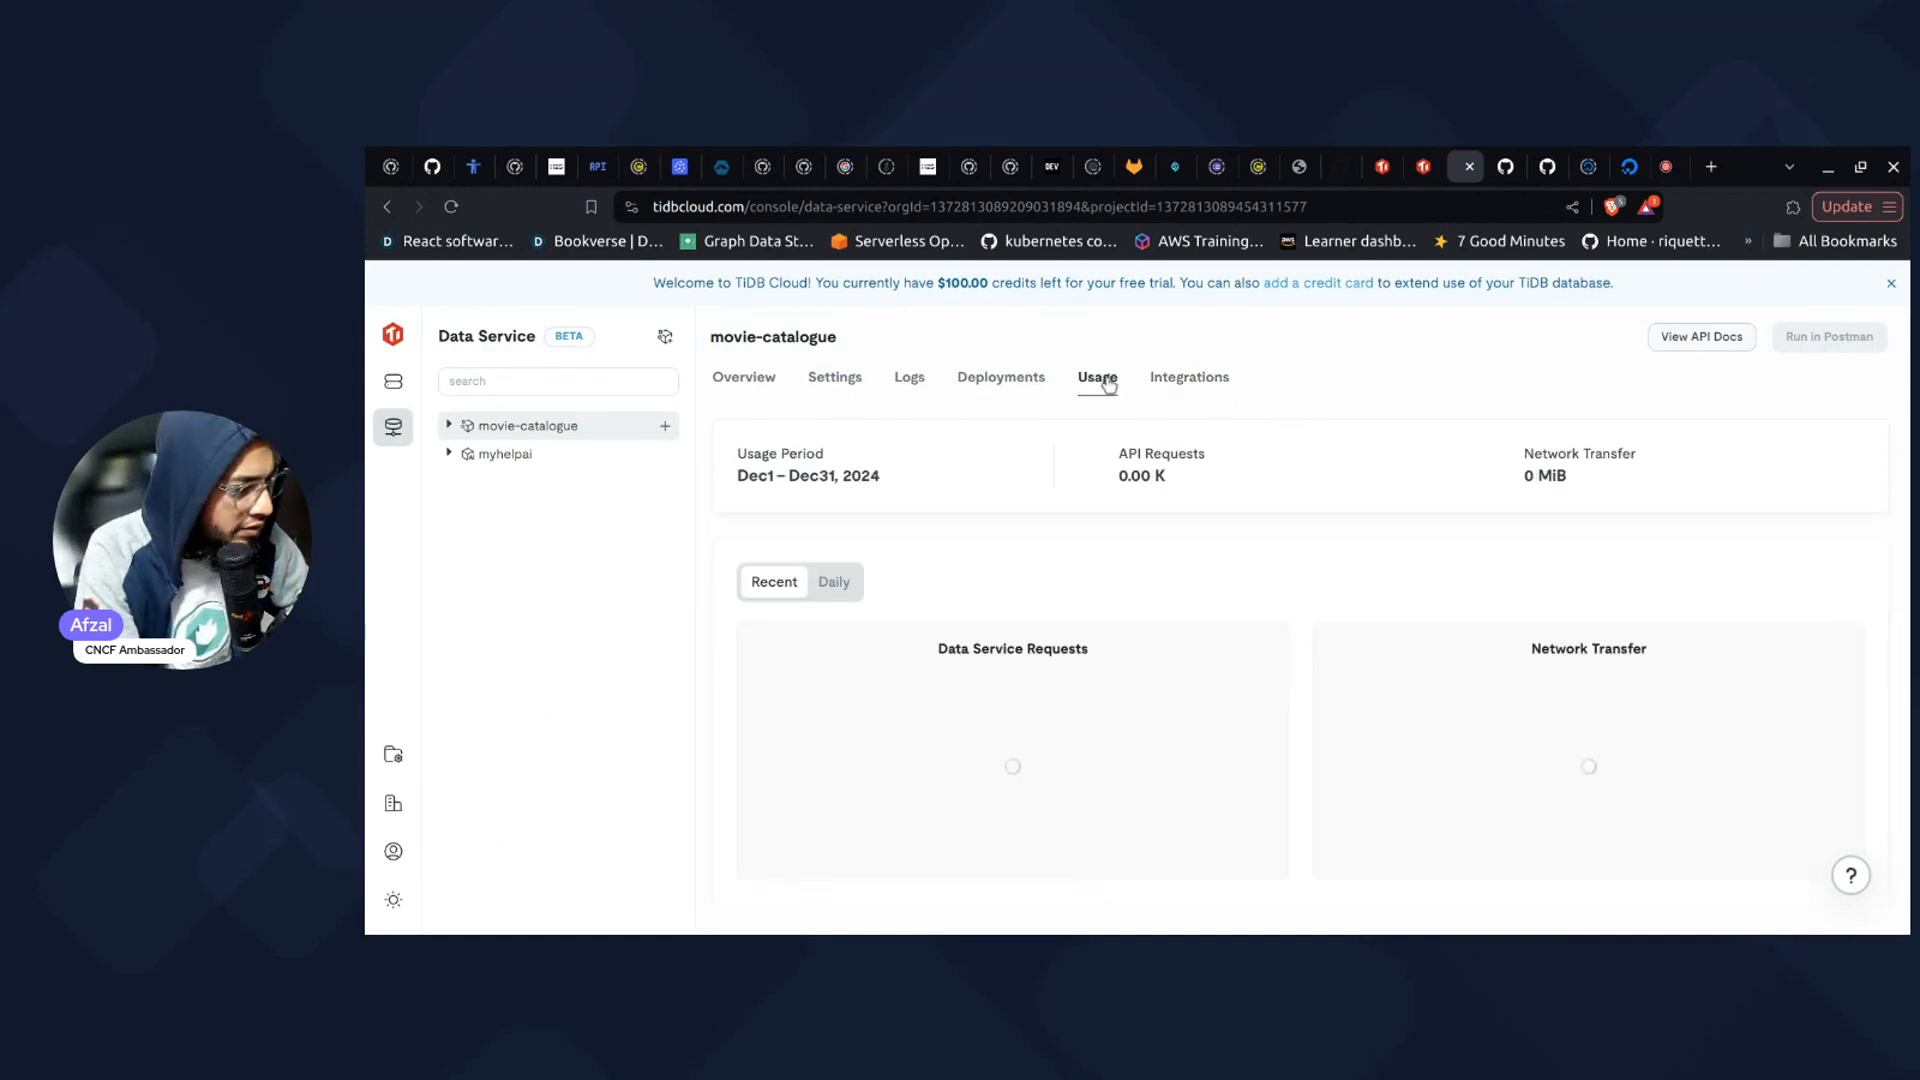
click(1005, 379)
click(826, 380)
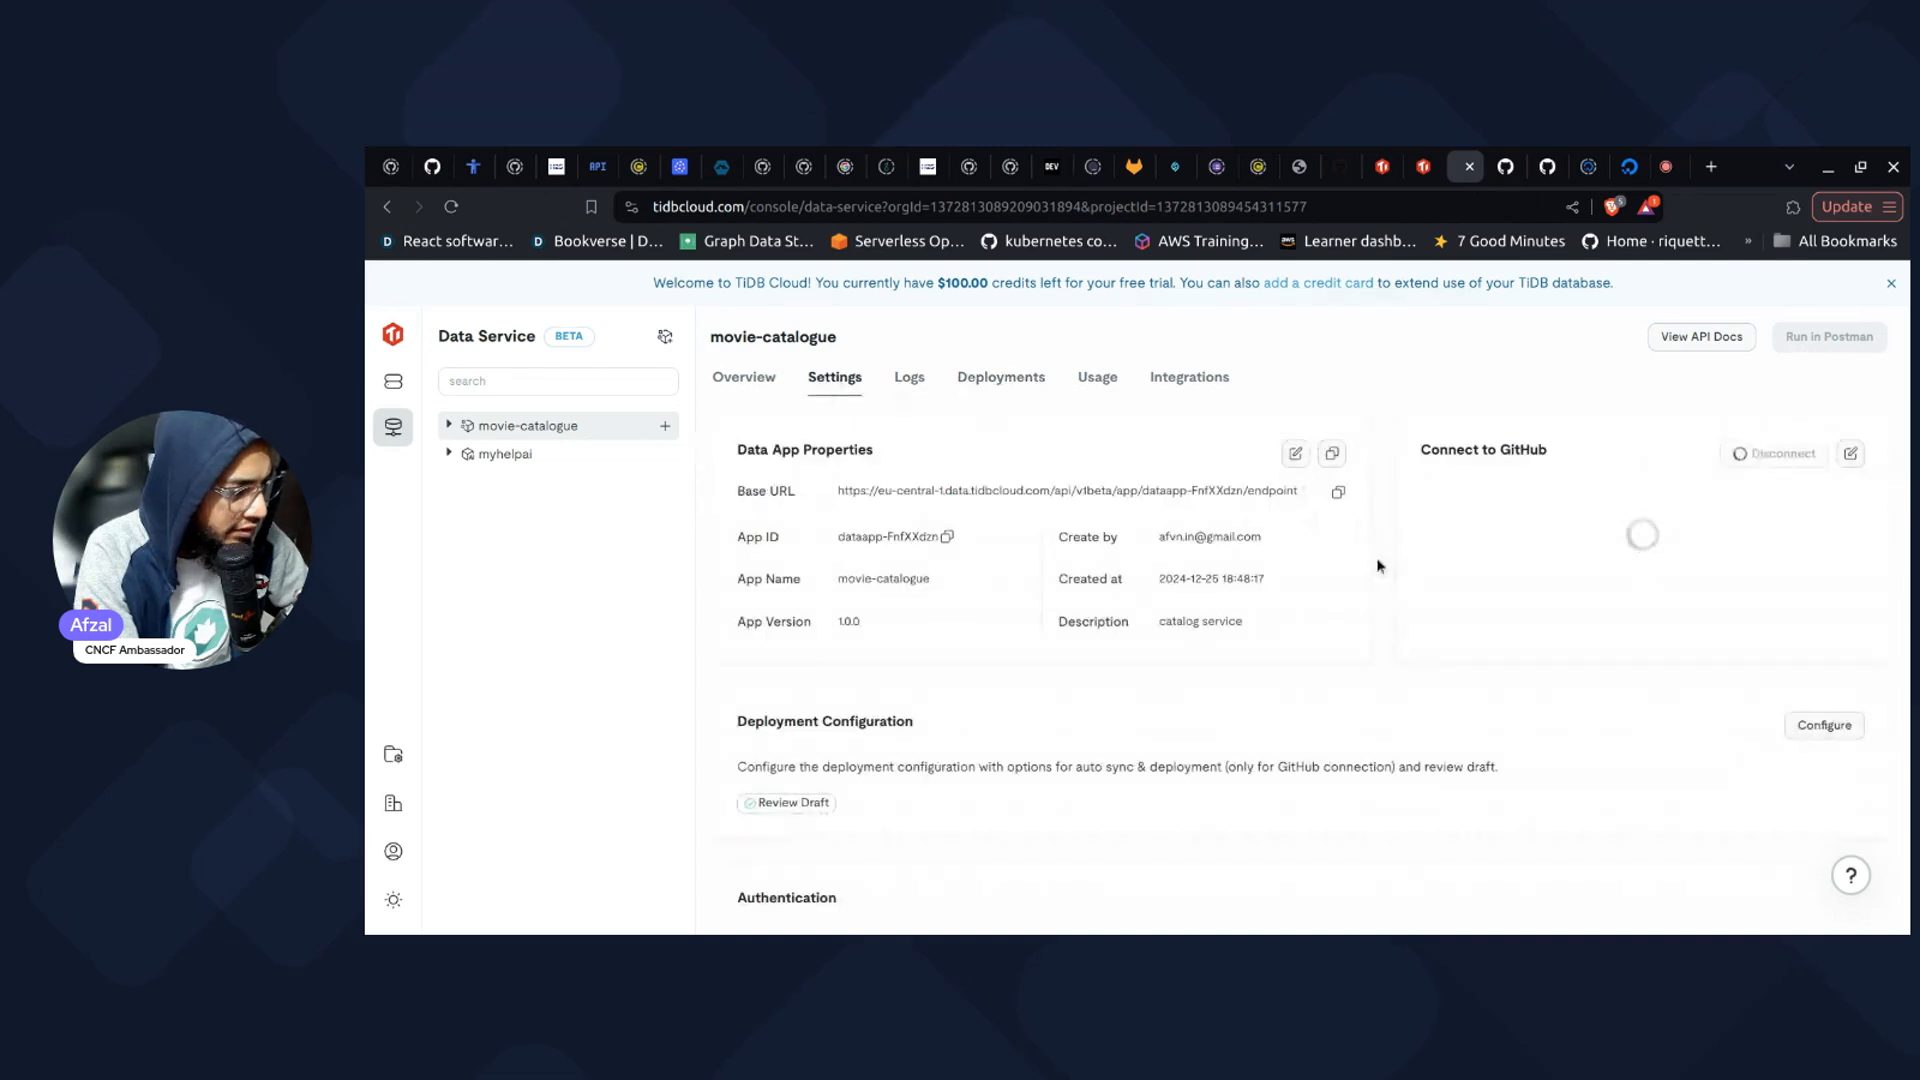
scroll(1392, 610, down, 5)
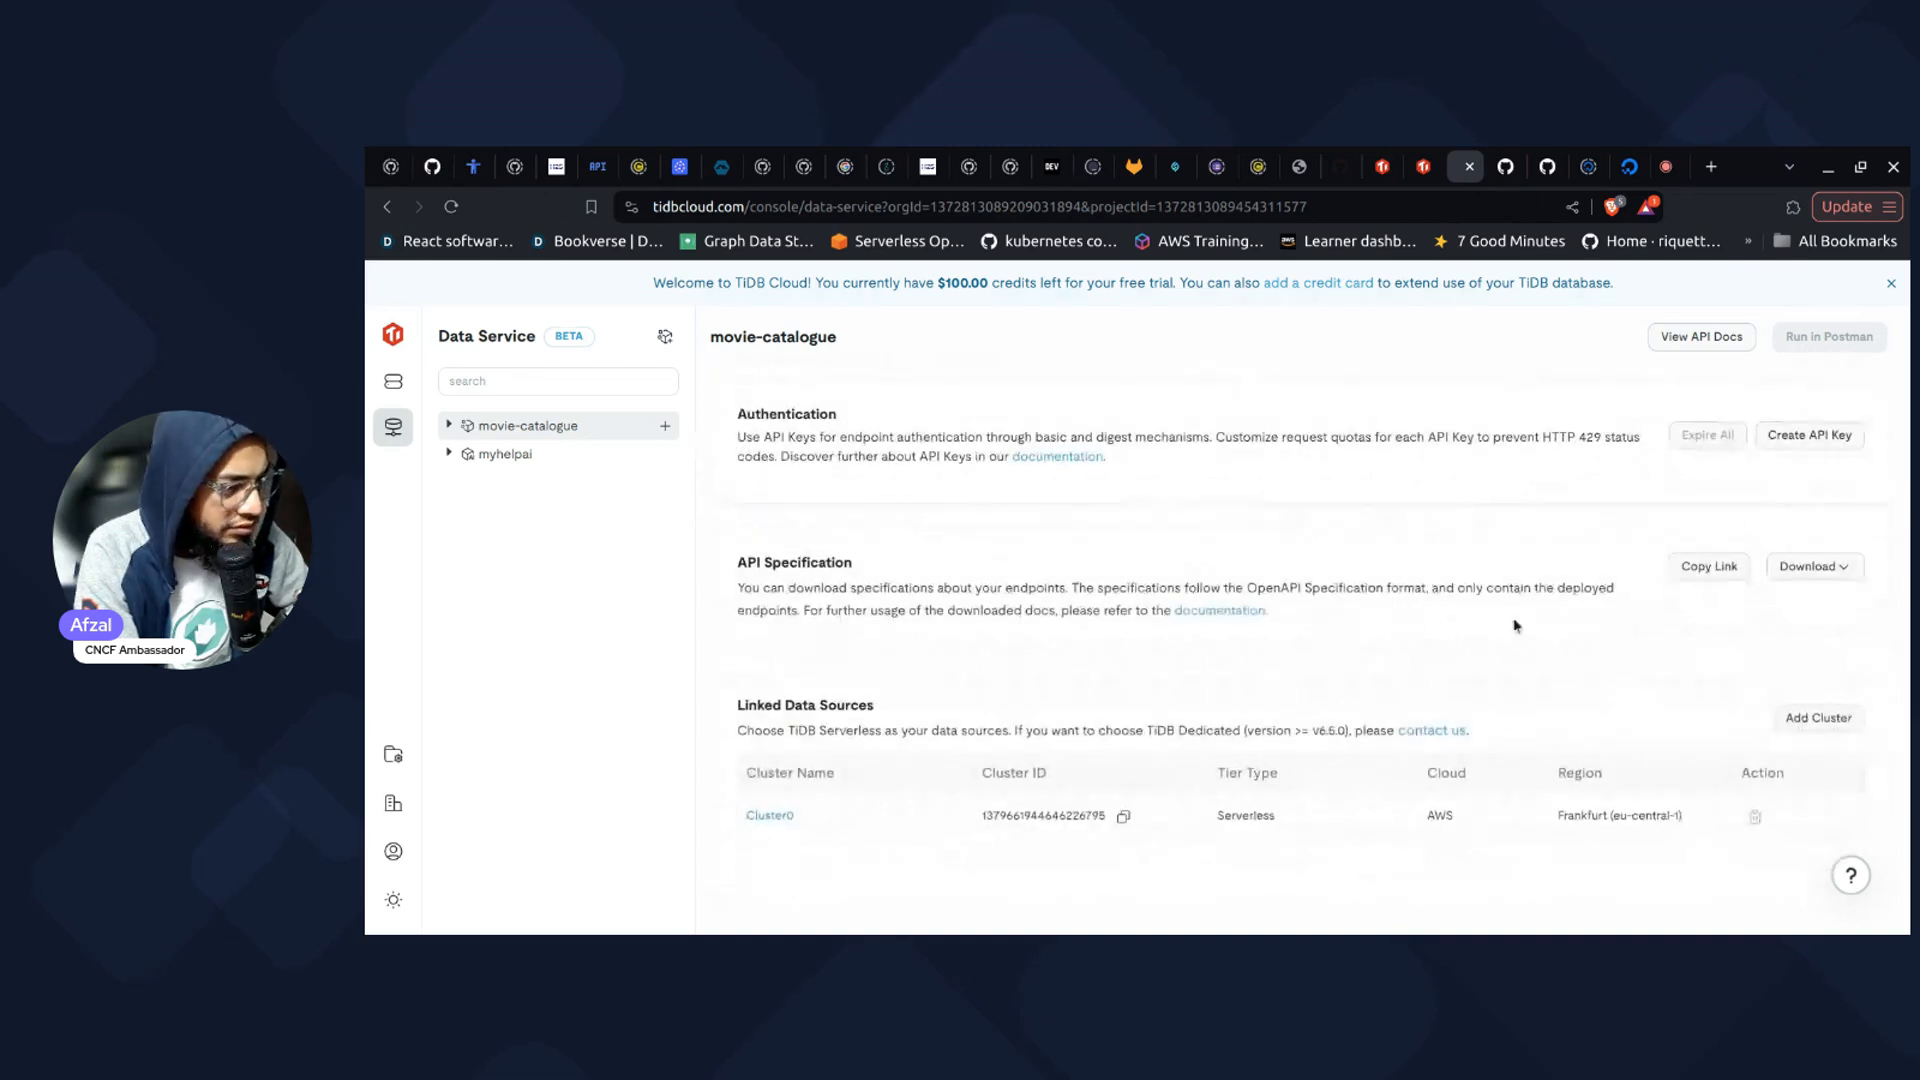
scroll(1820, 596, down, 3)
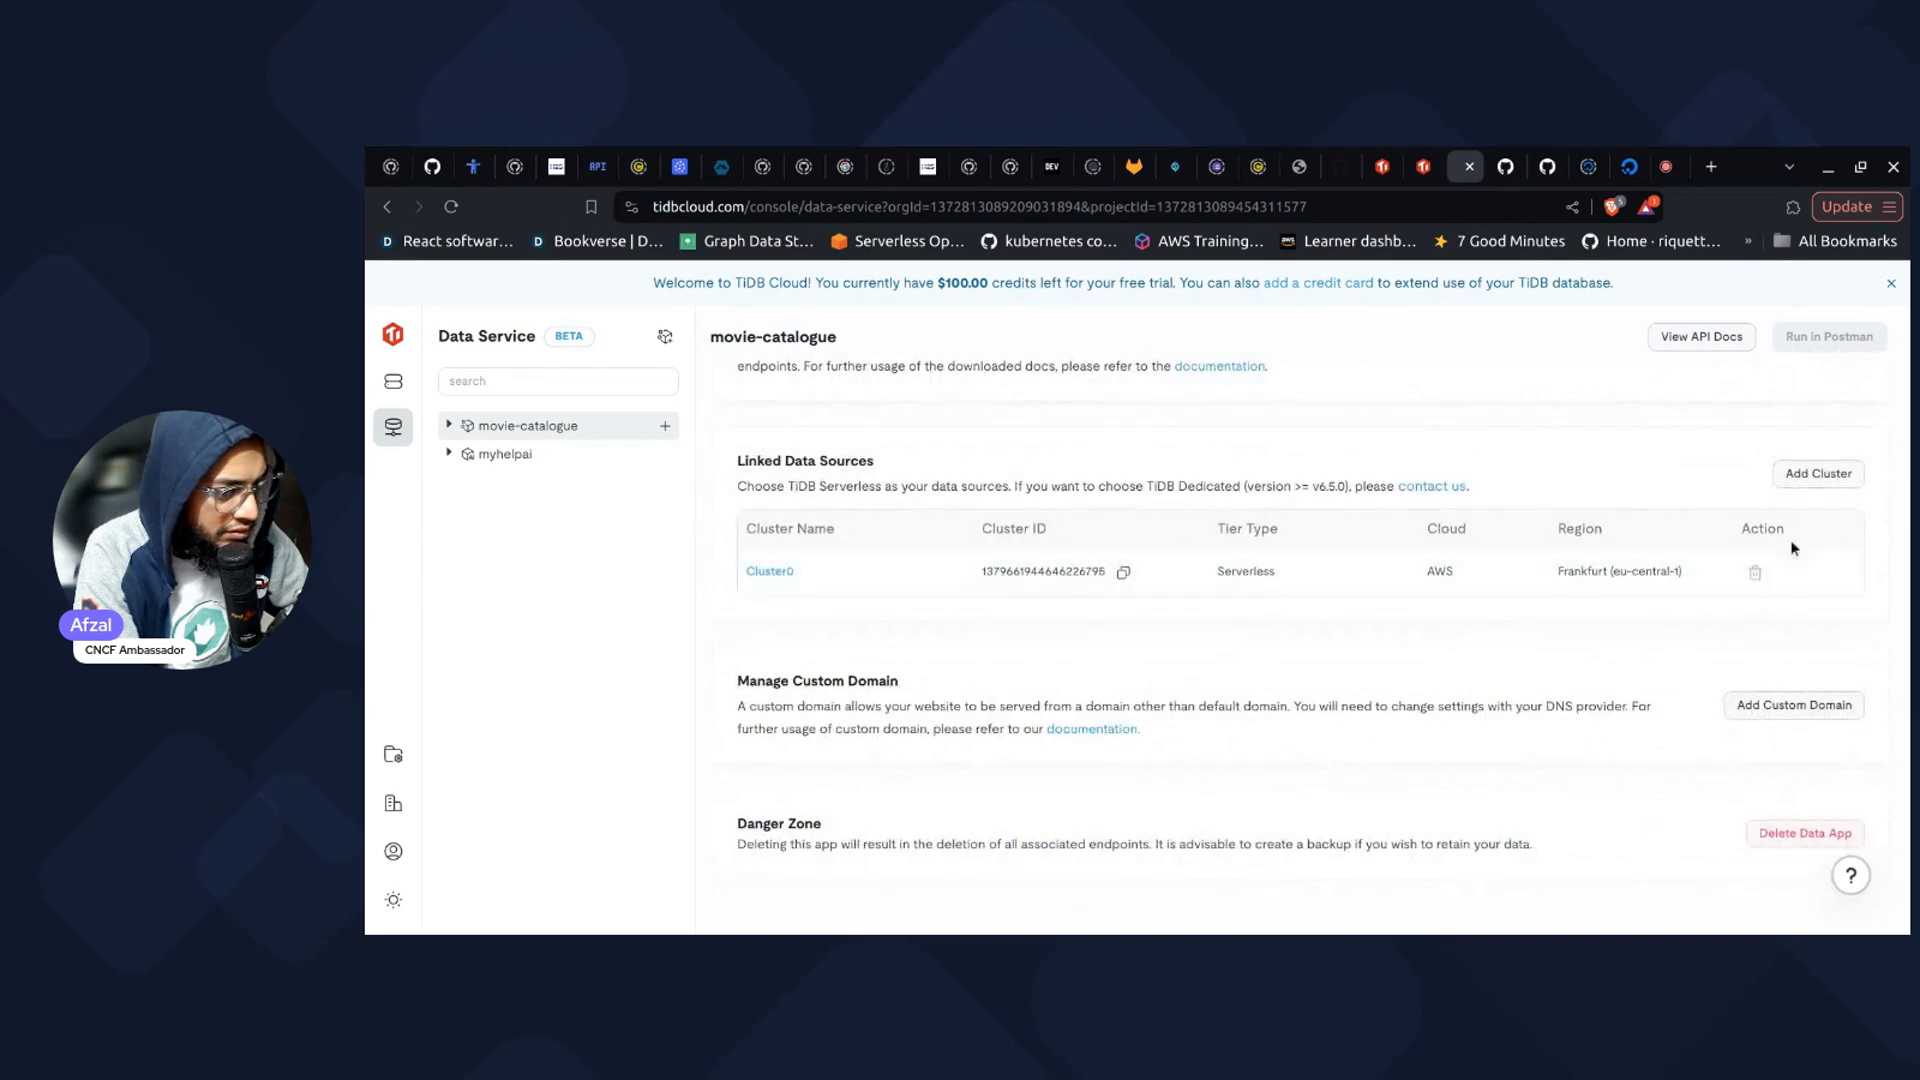
click(1818, 474)
click(1278, 611)
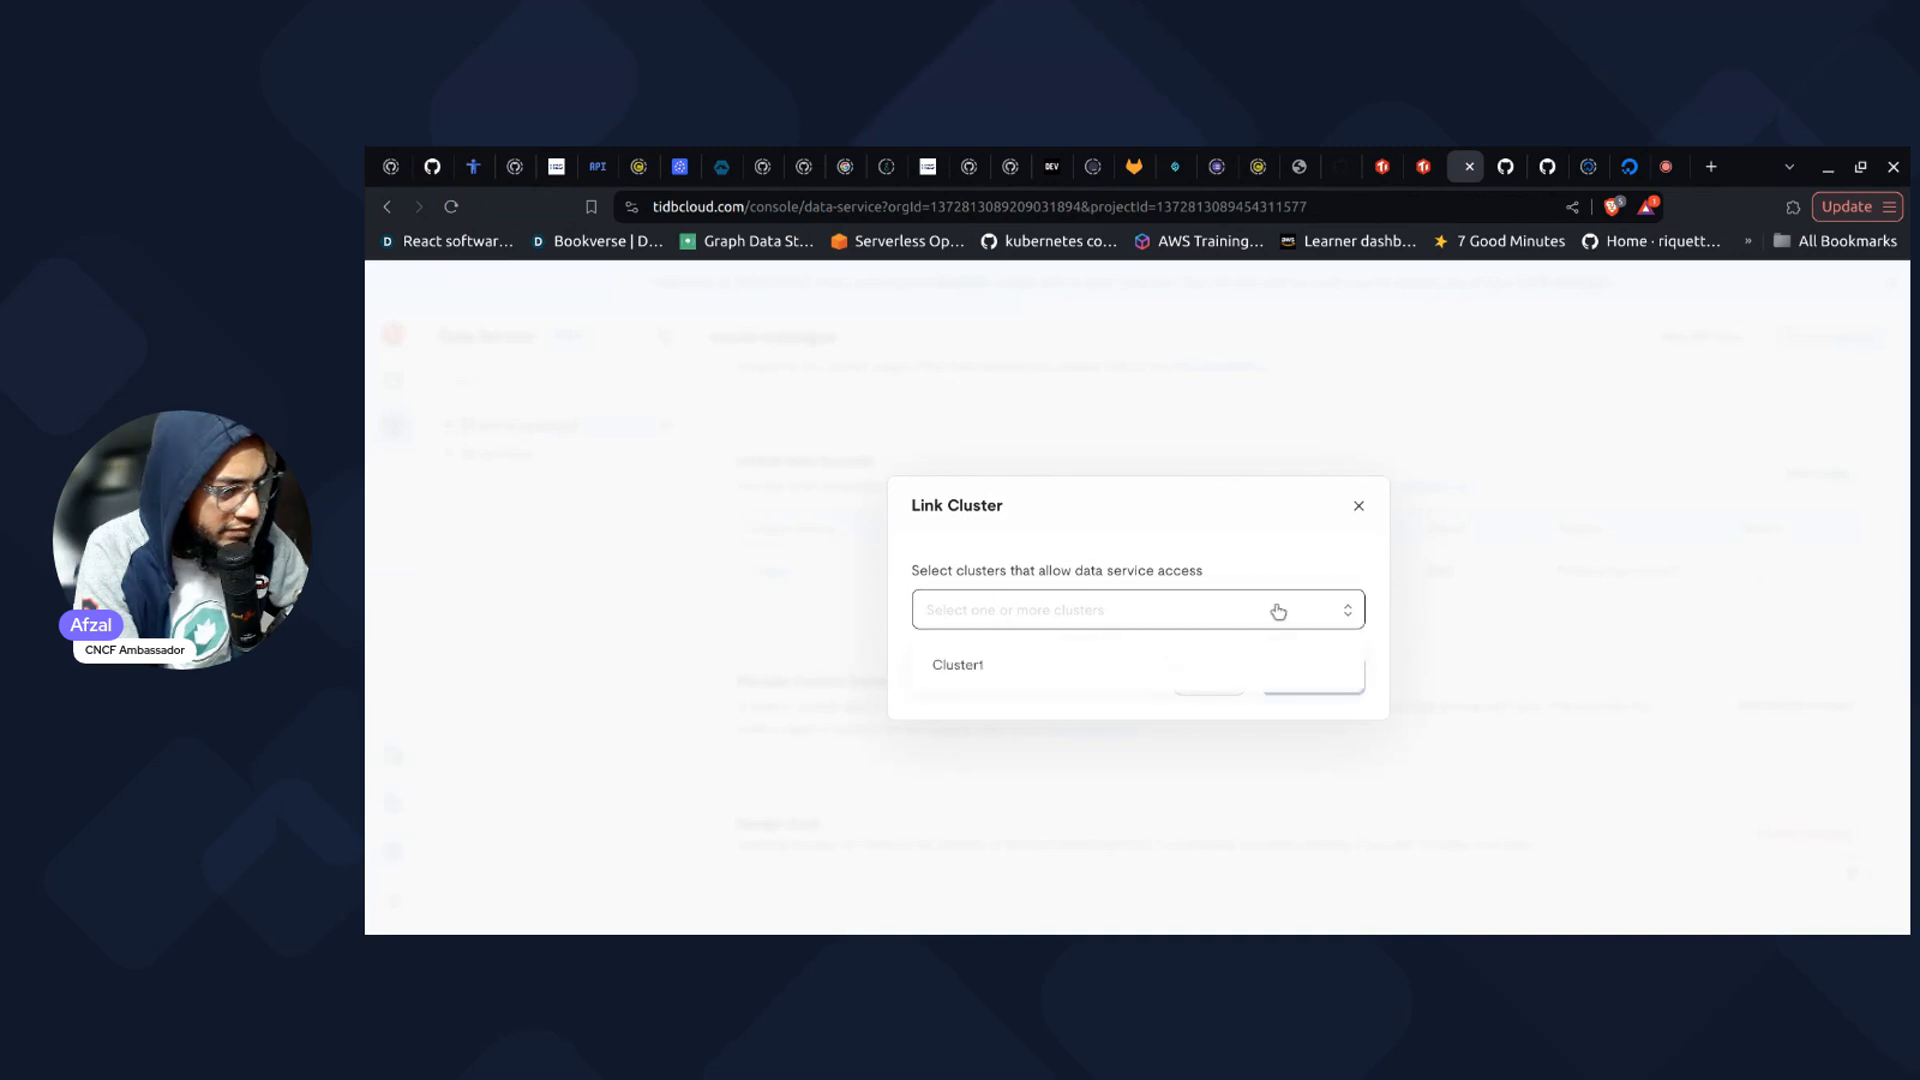
click(1278, 611)
click(1358, 505)
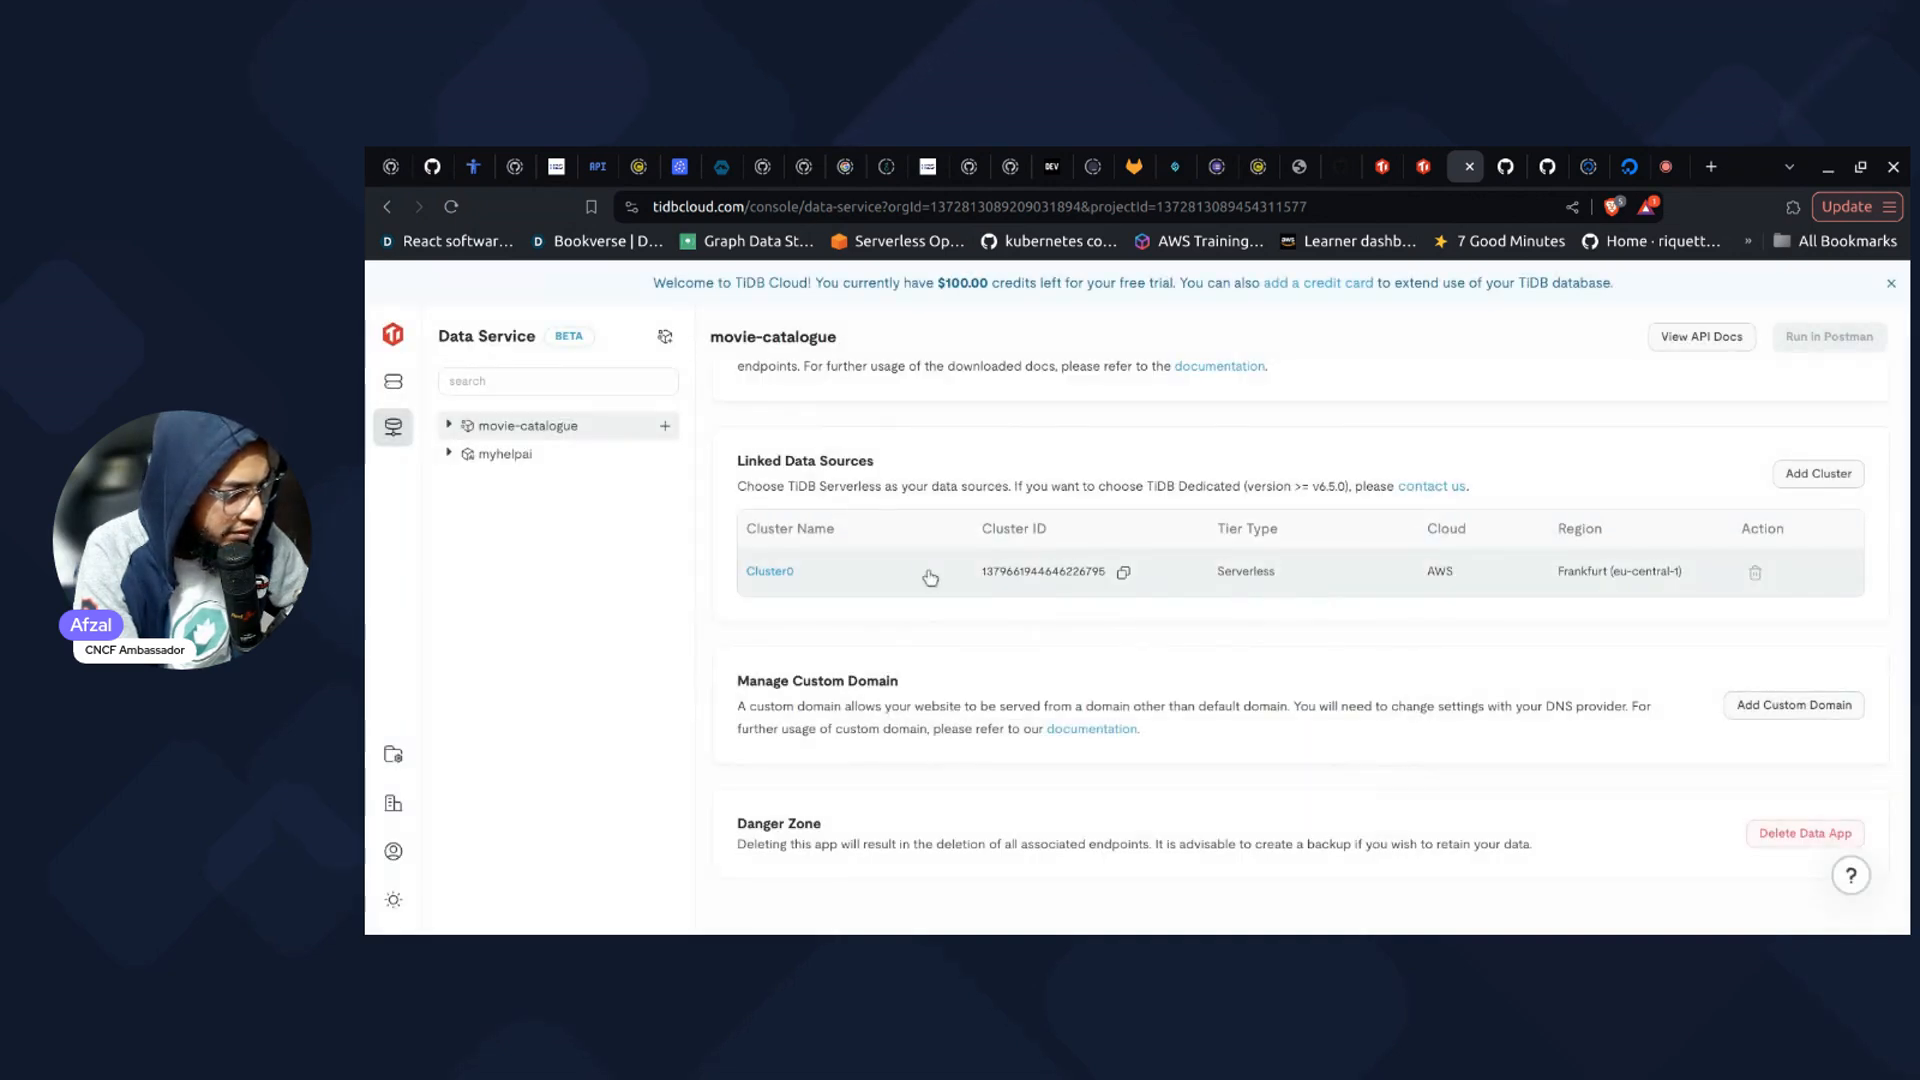
click(785, 573)
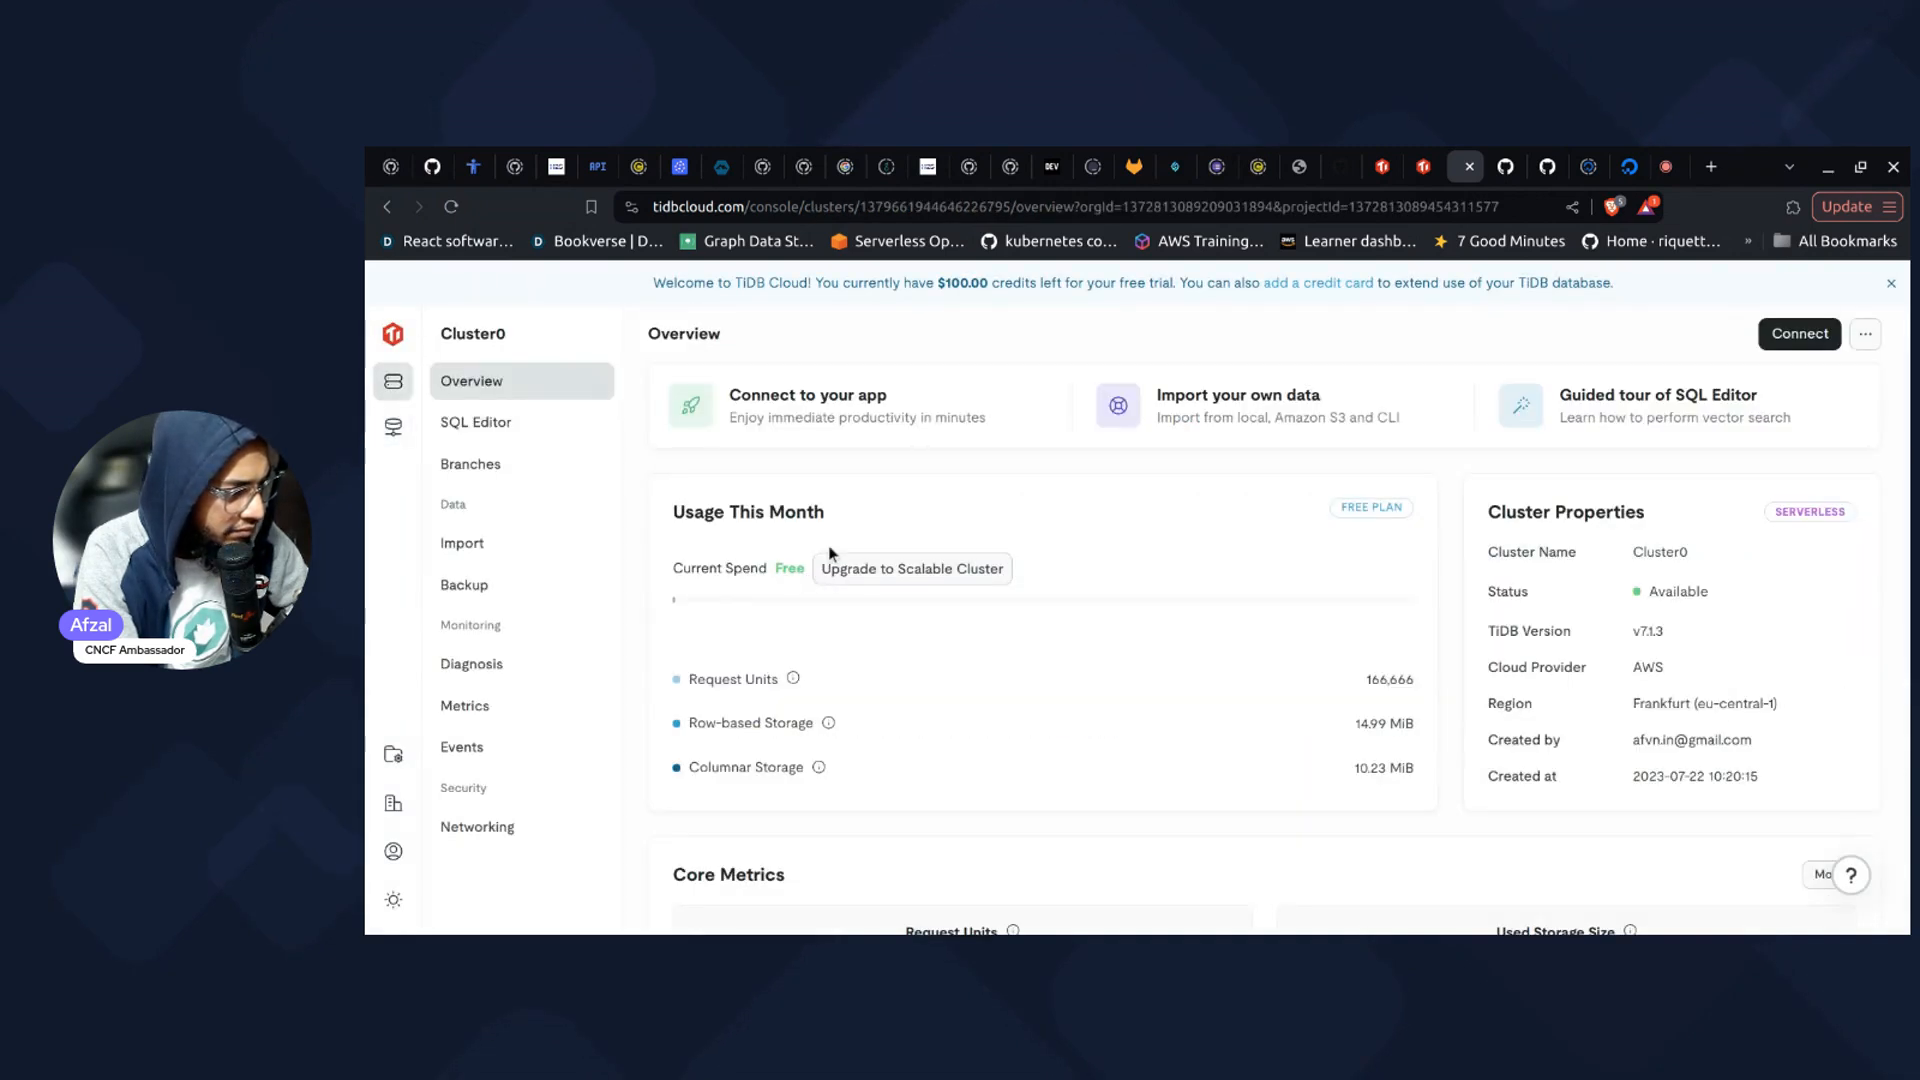
click(393, 430)
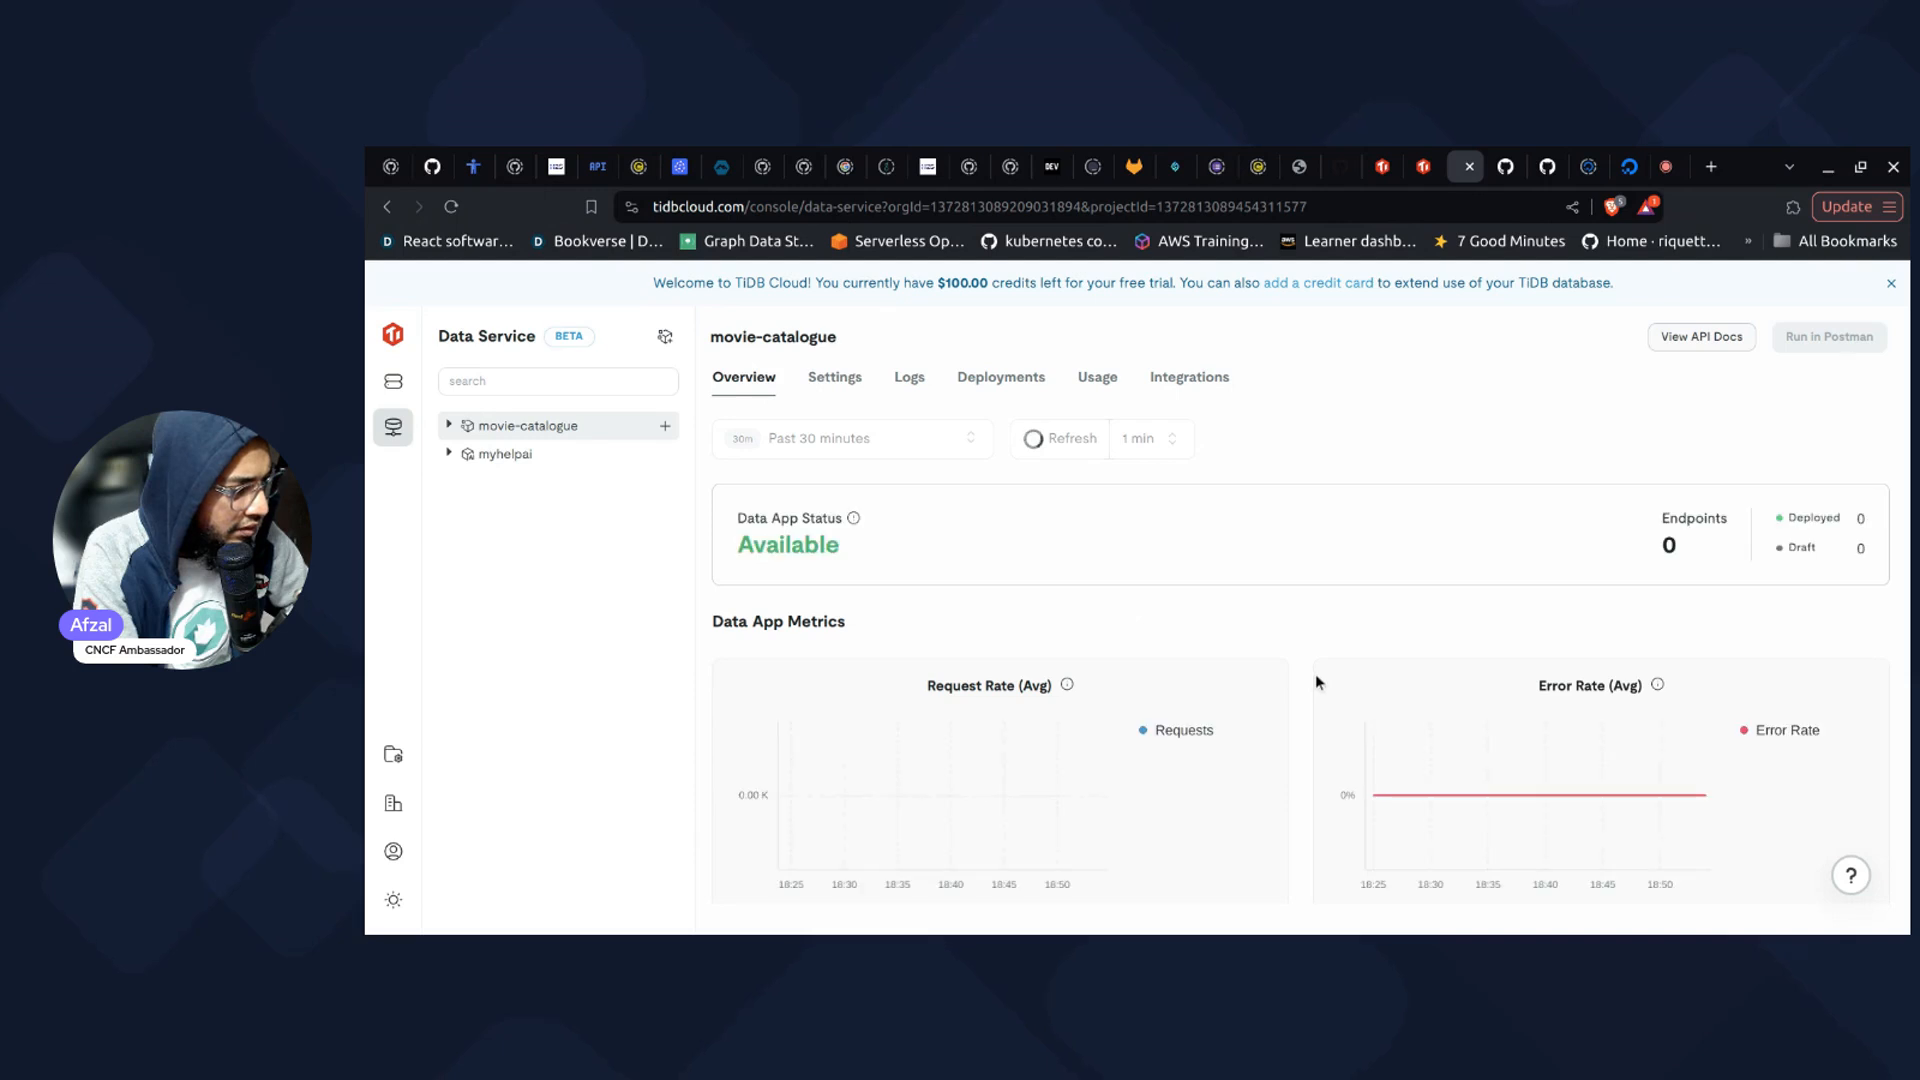
scroll(1315, 677, down, 6)
scroll(1055, 537, up, 3)
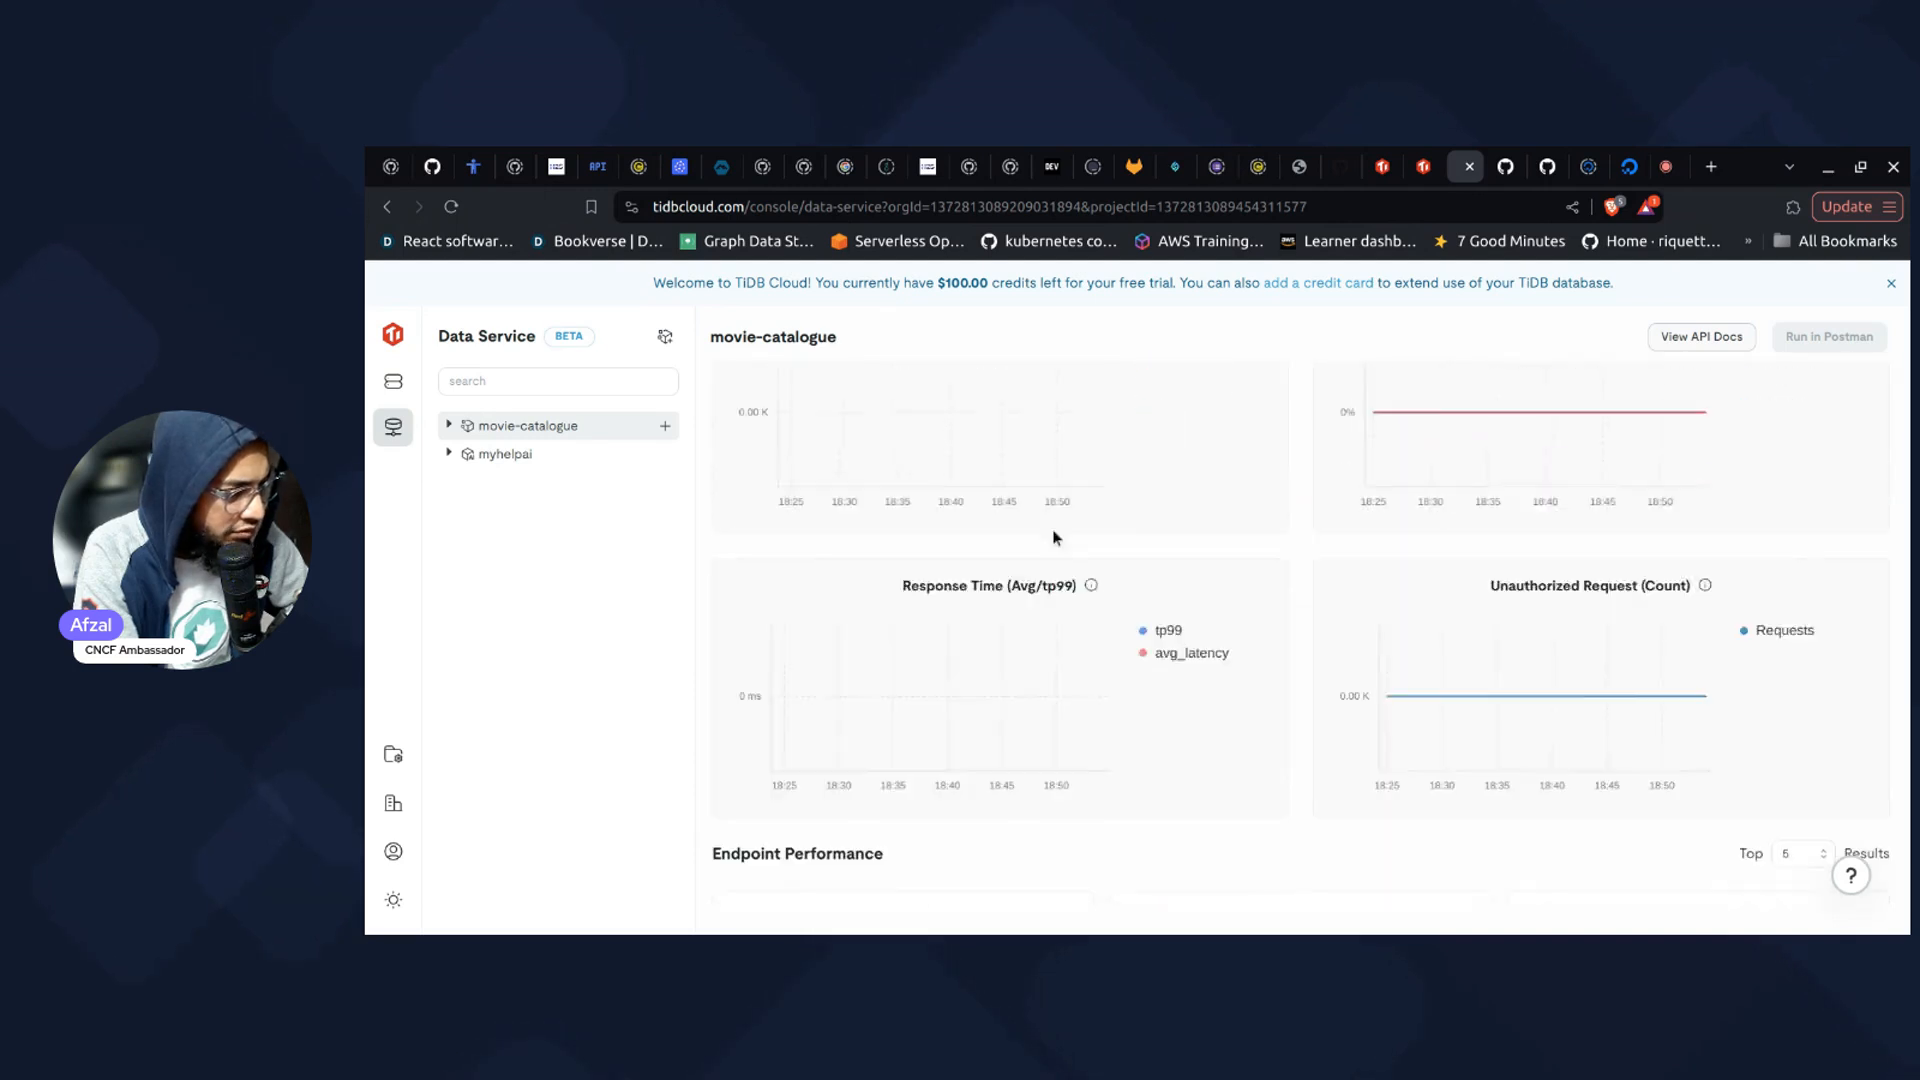
scroll(1055, 537, up, 4)
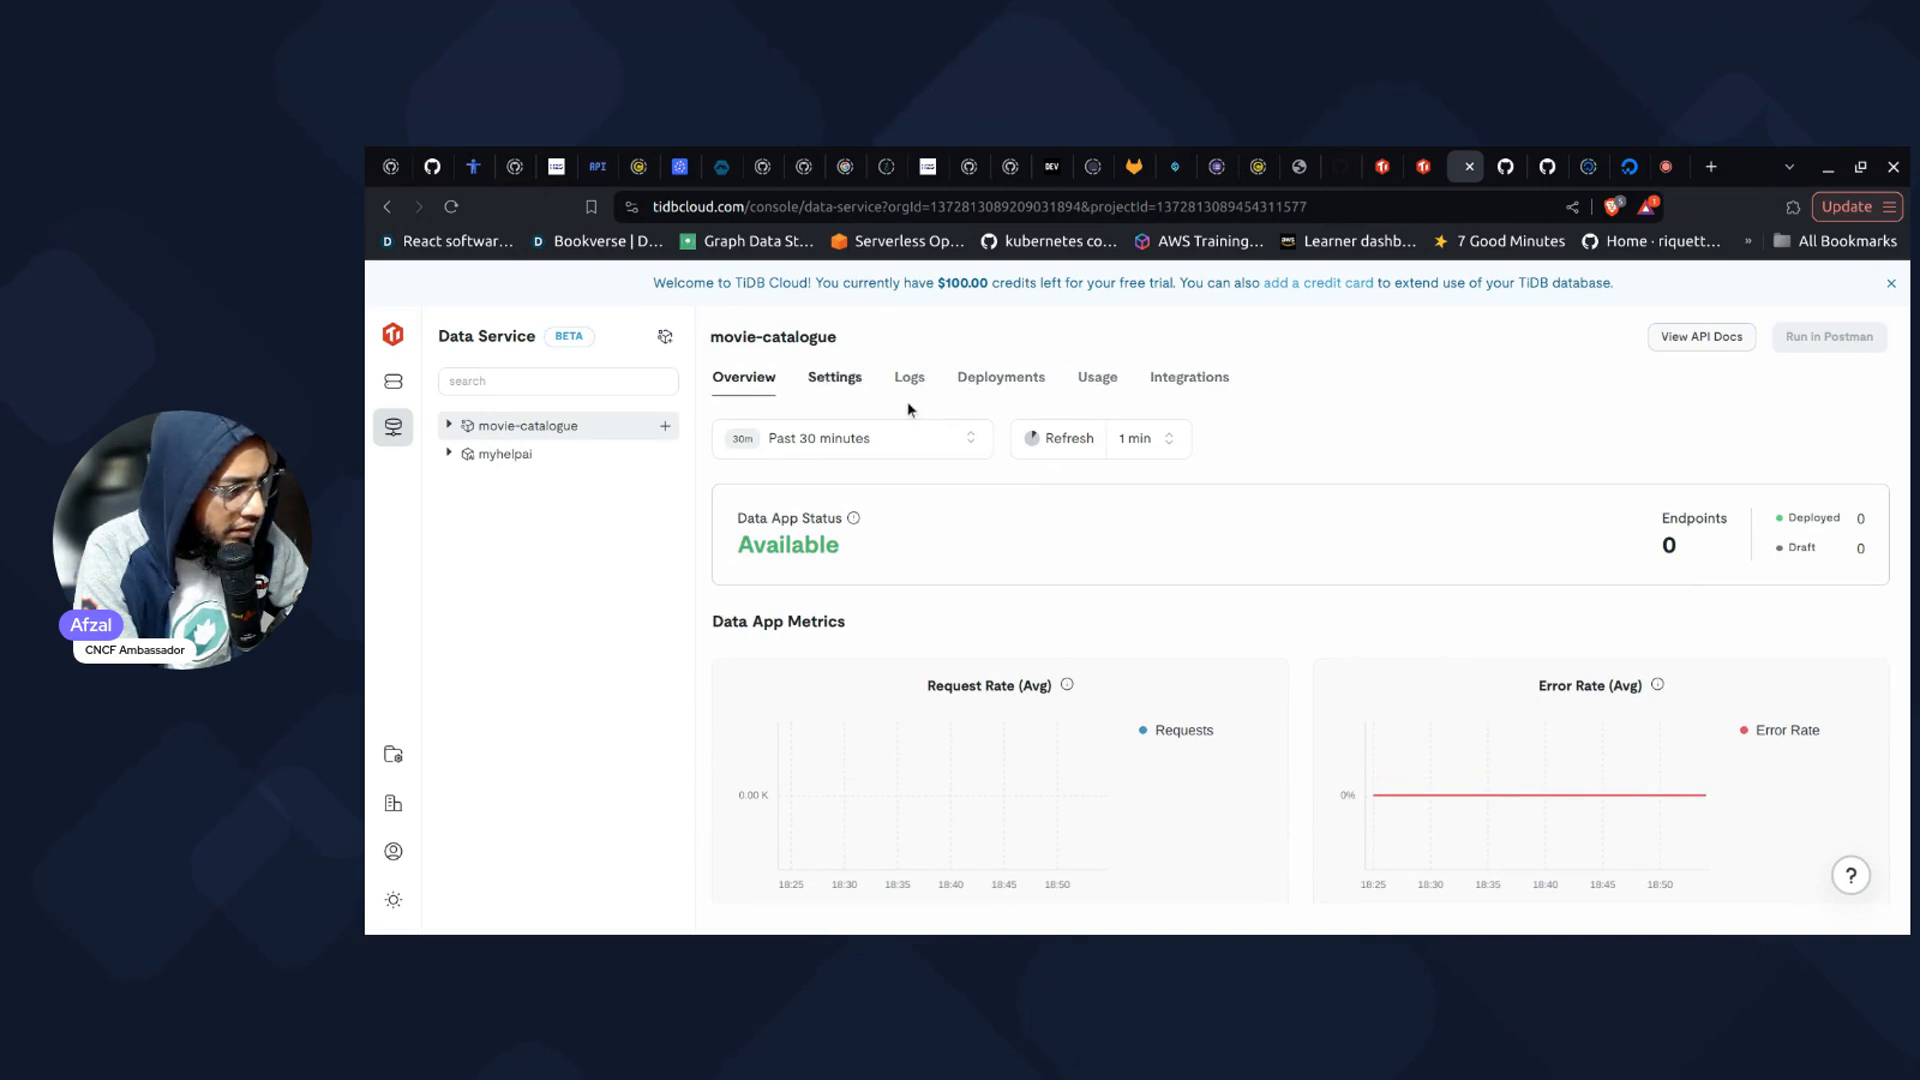
Step: Choose Autogenerate Endpoint from the + menu beside movie-catalogue in the sidebar
scroll(908, 400, down, 5)
scroll(1414, 624, up, 5)
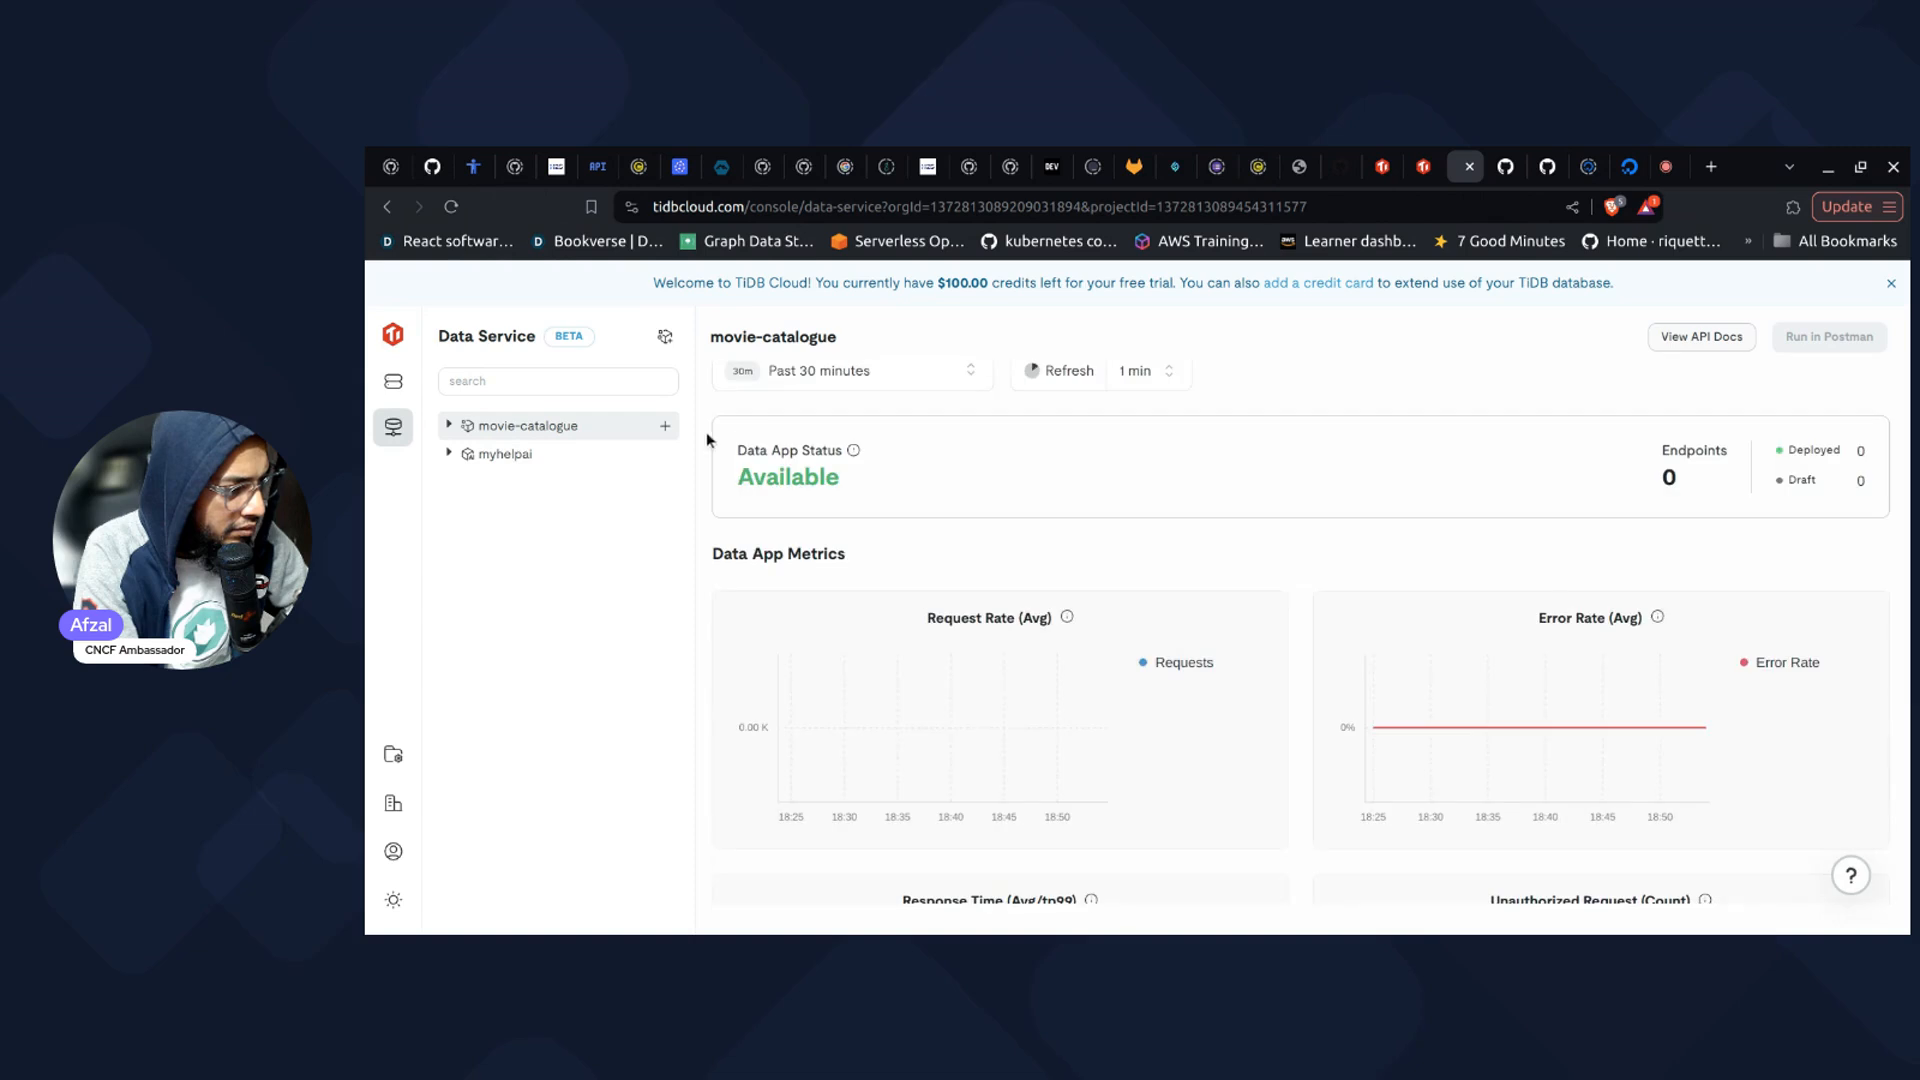
click(665, 427)
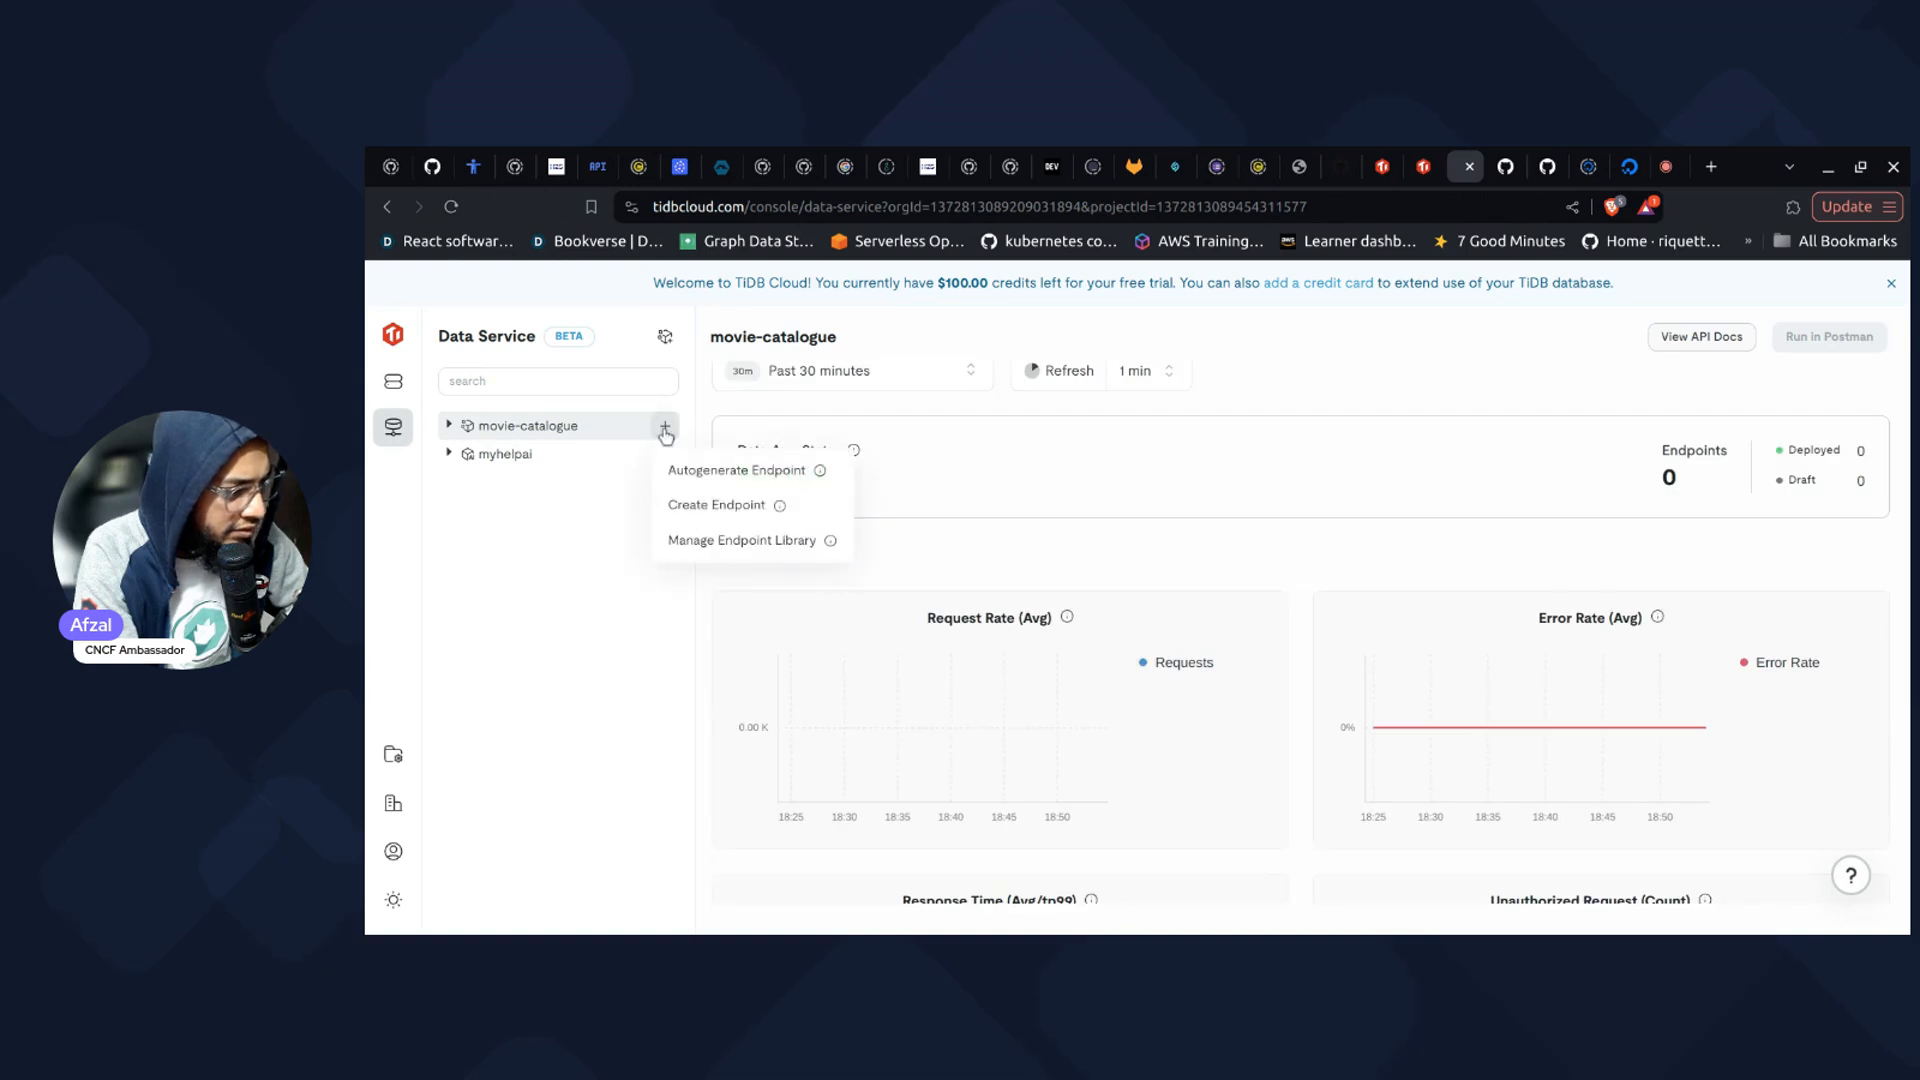
click(716, 469)
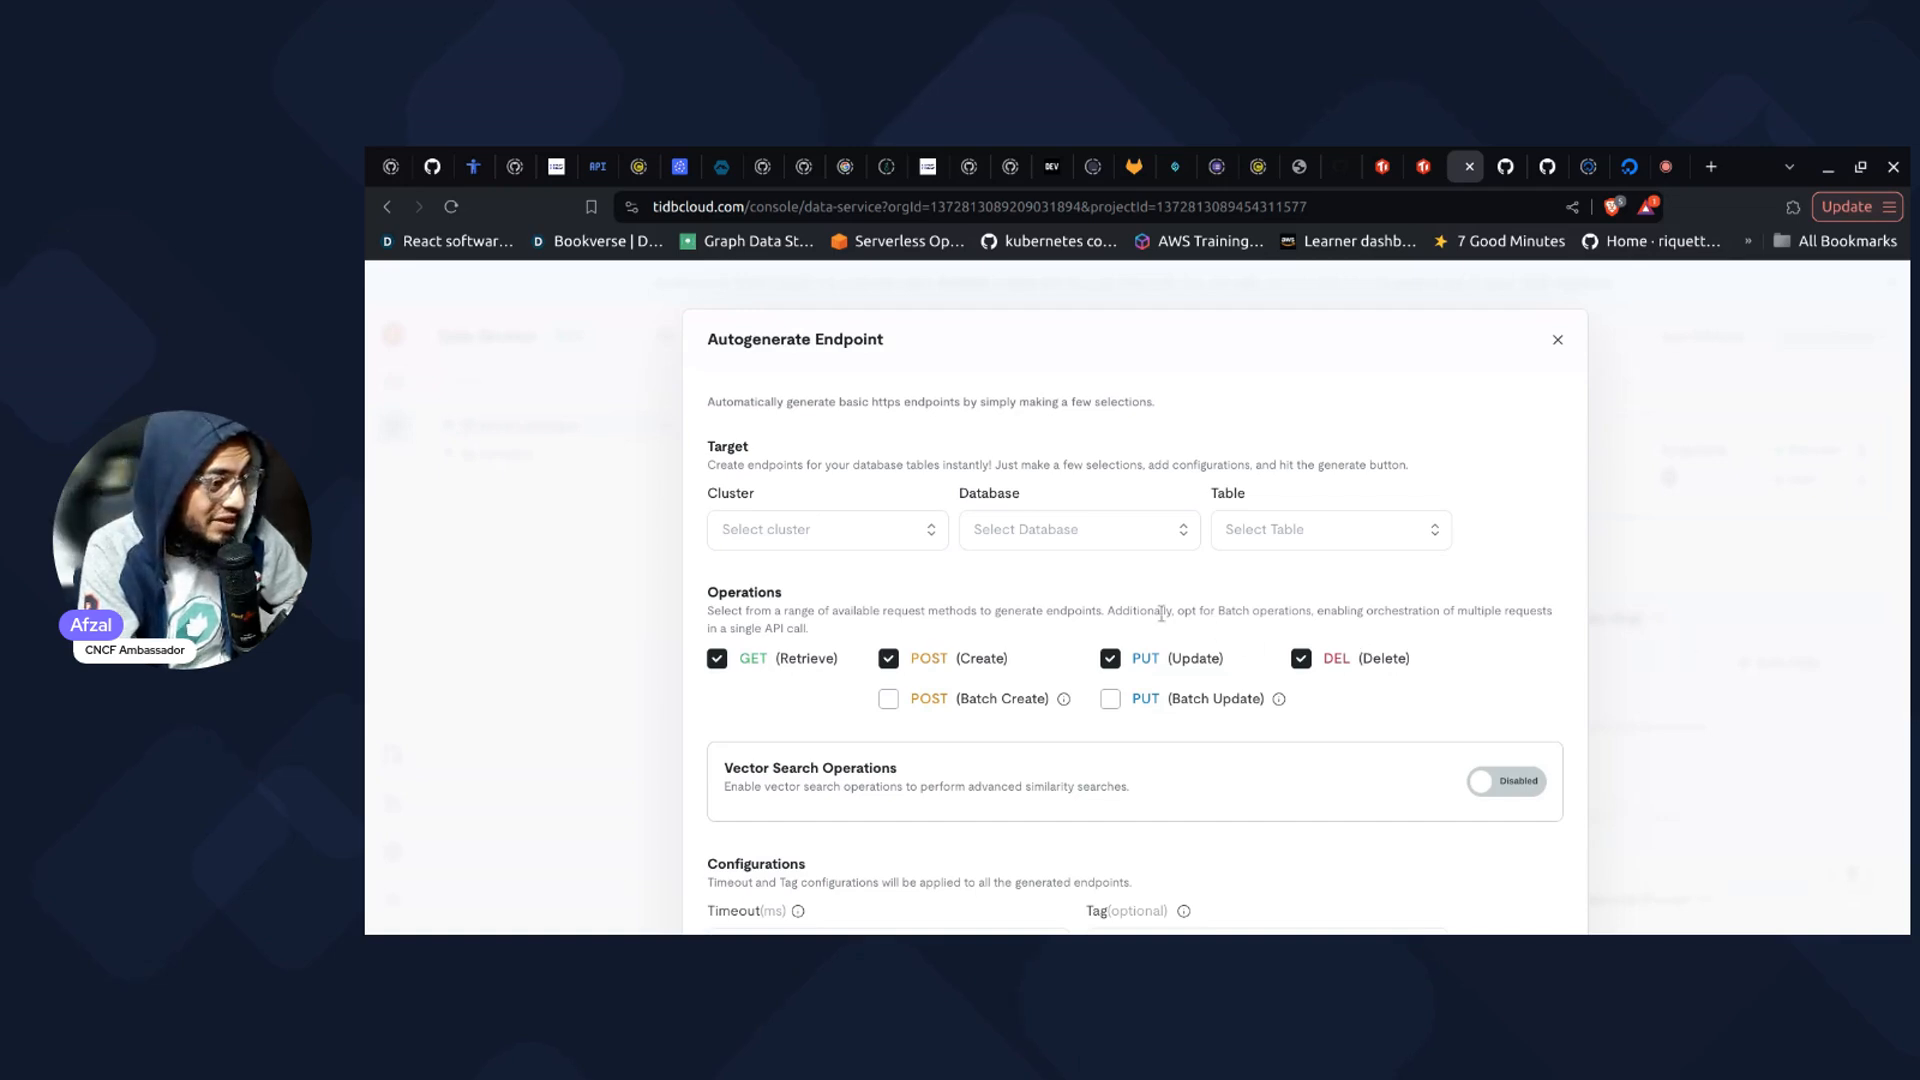
Step: Target cluster Cluster0, database test and table movies for the autogenerated endpoints
click(778, 535)
click(846, 578)
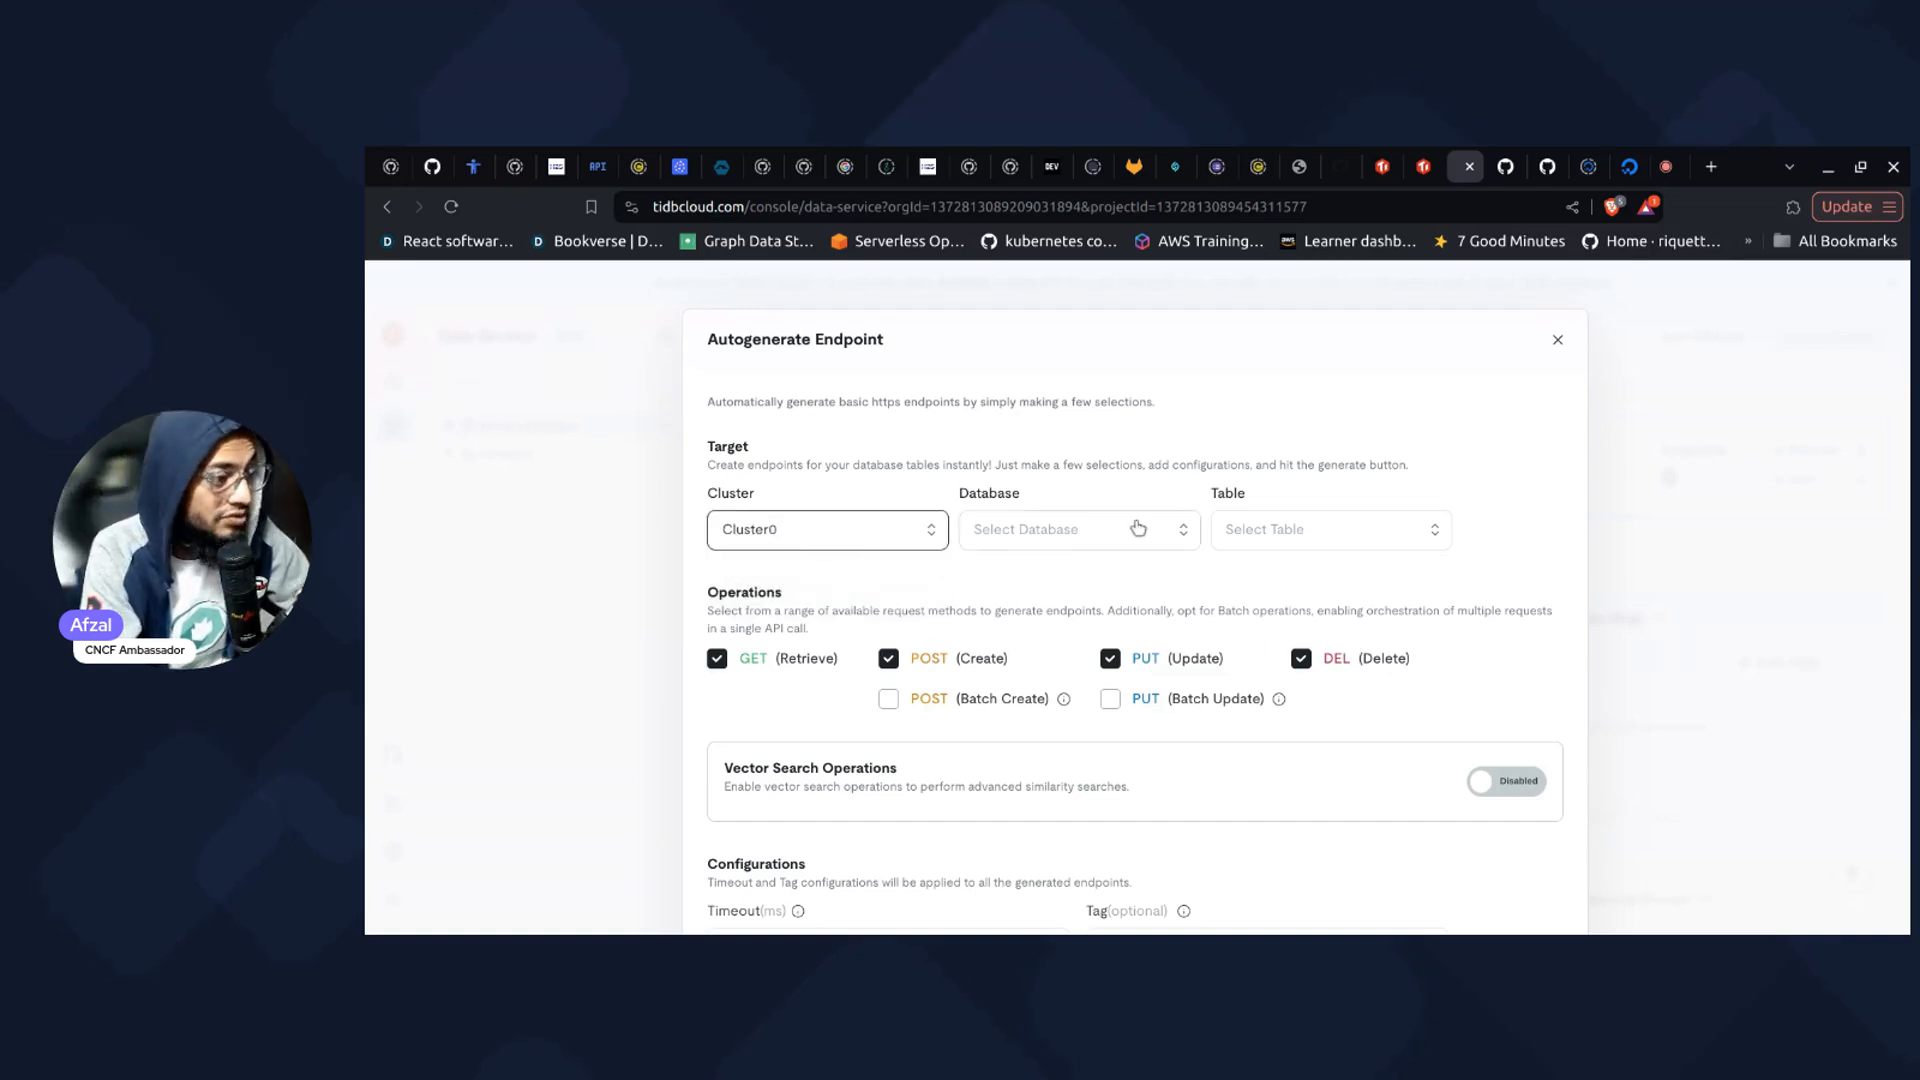
click(1138, 527)
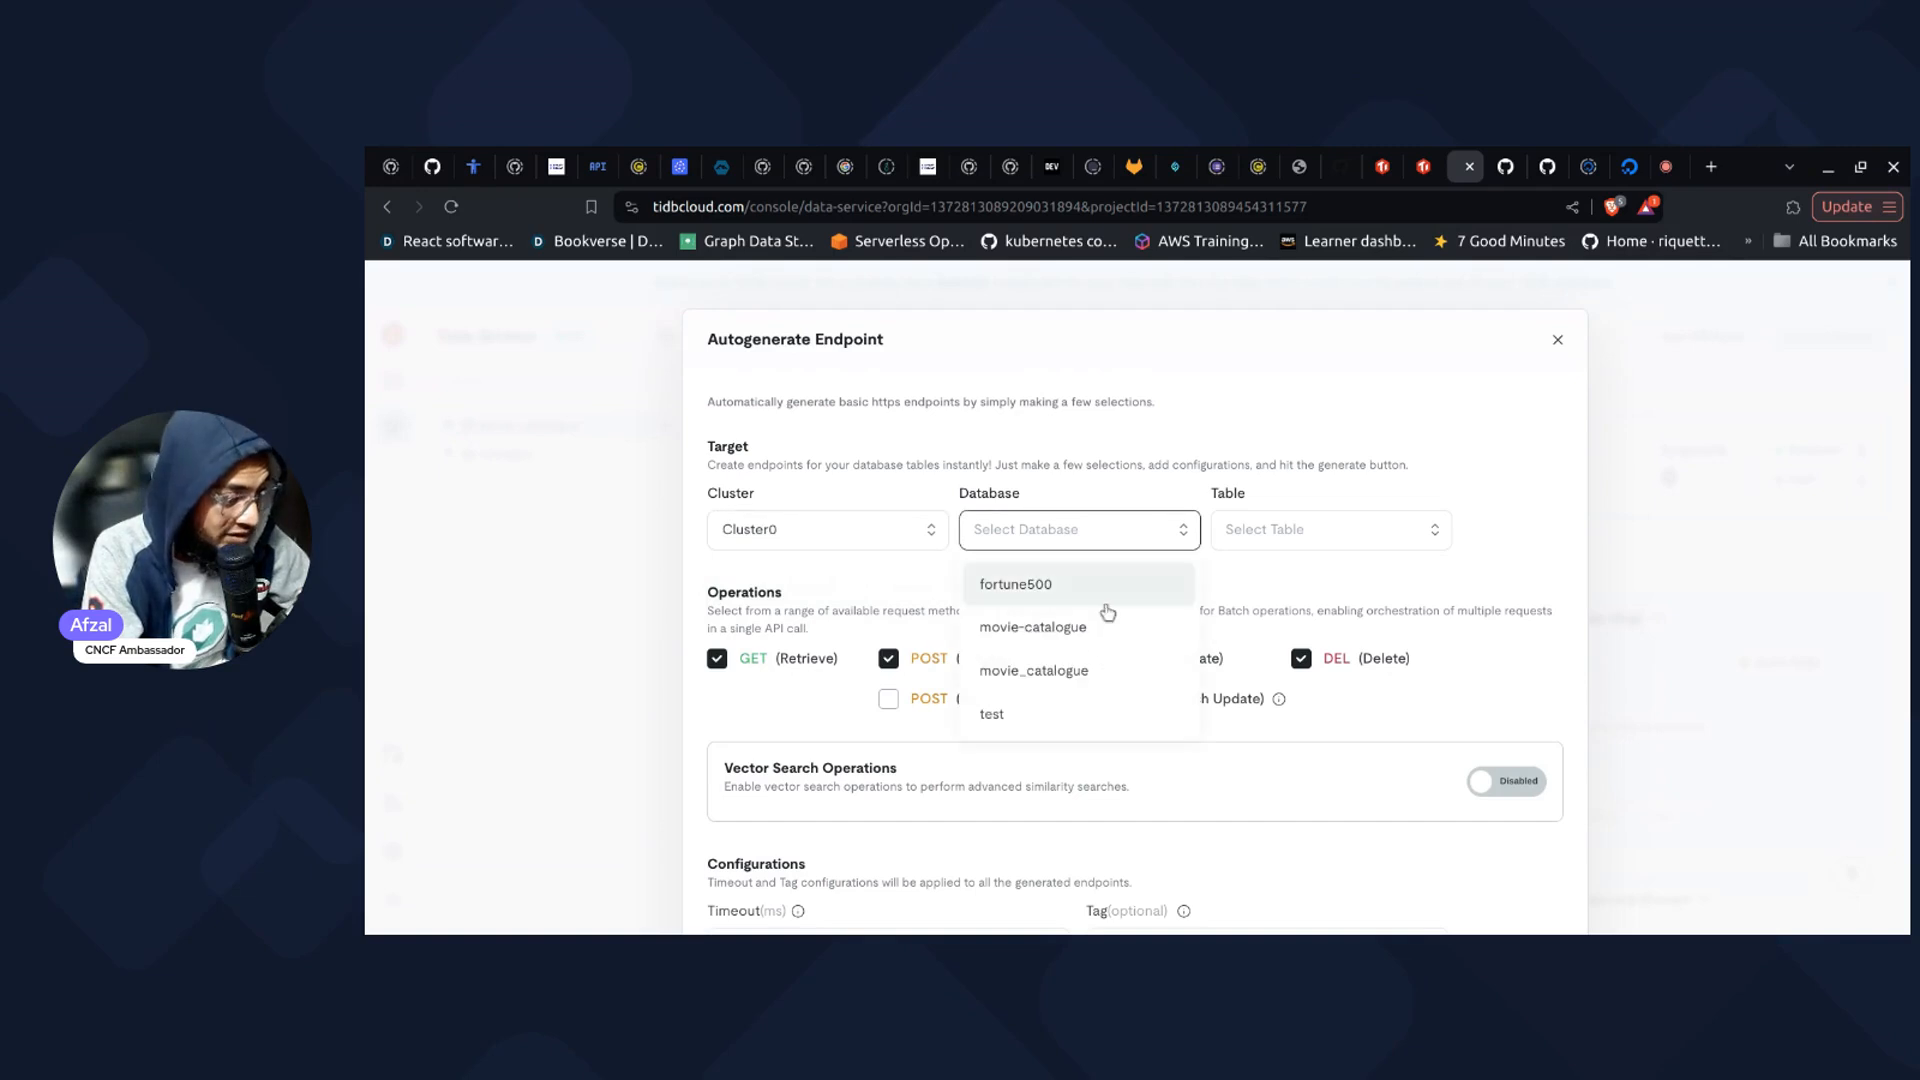
click(1087, 712)
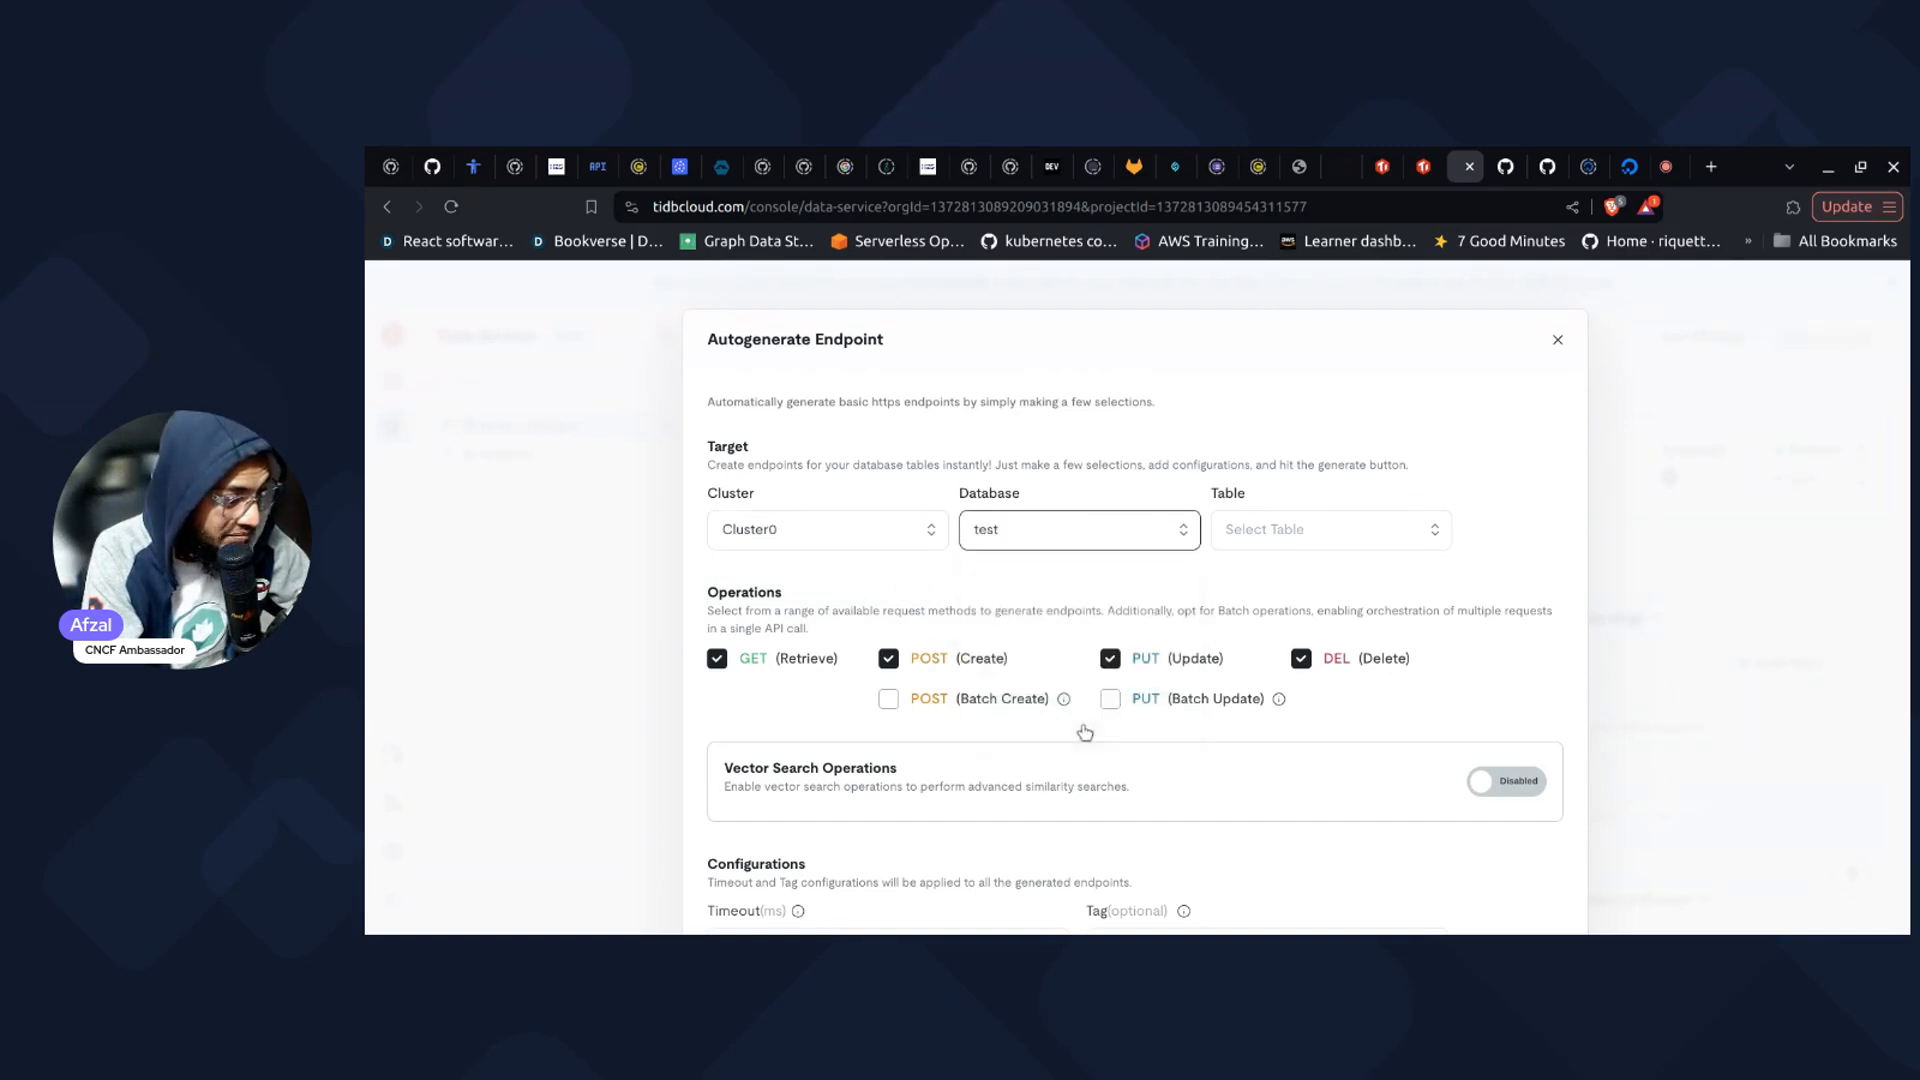
click(1300, 529)
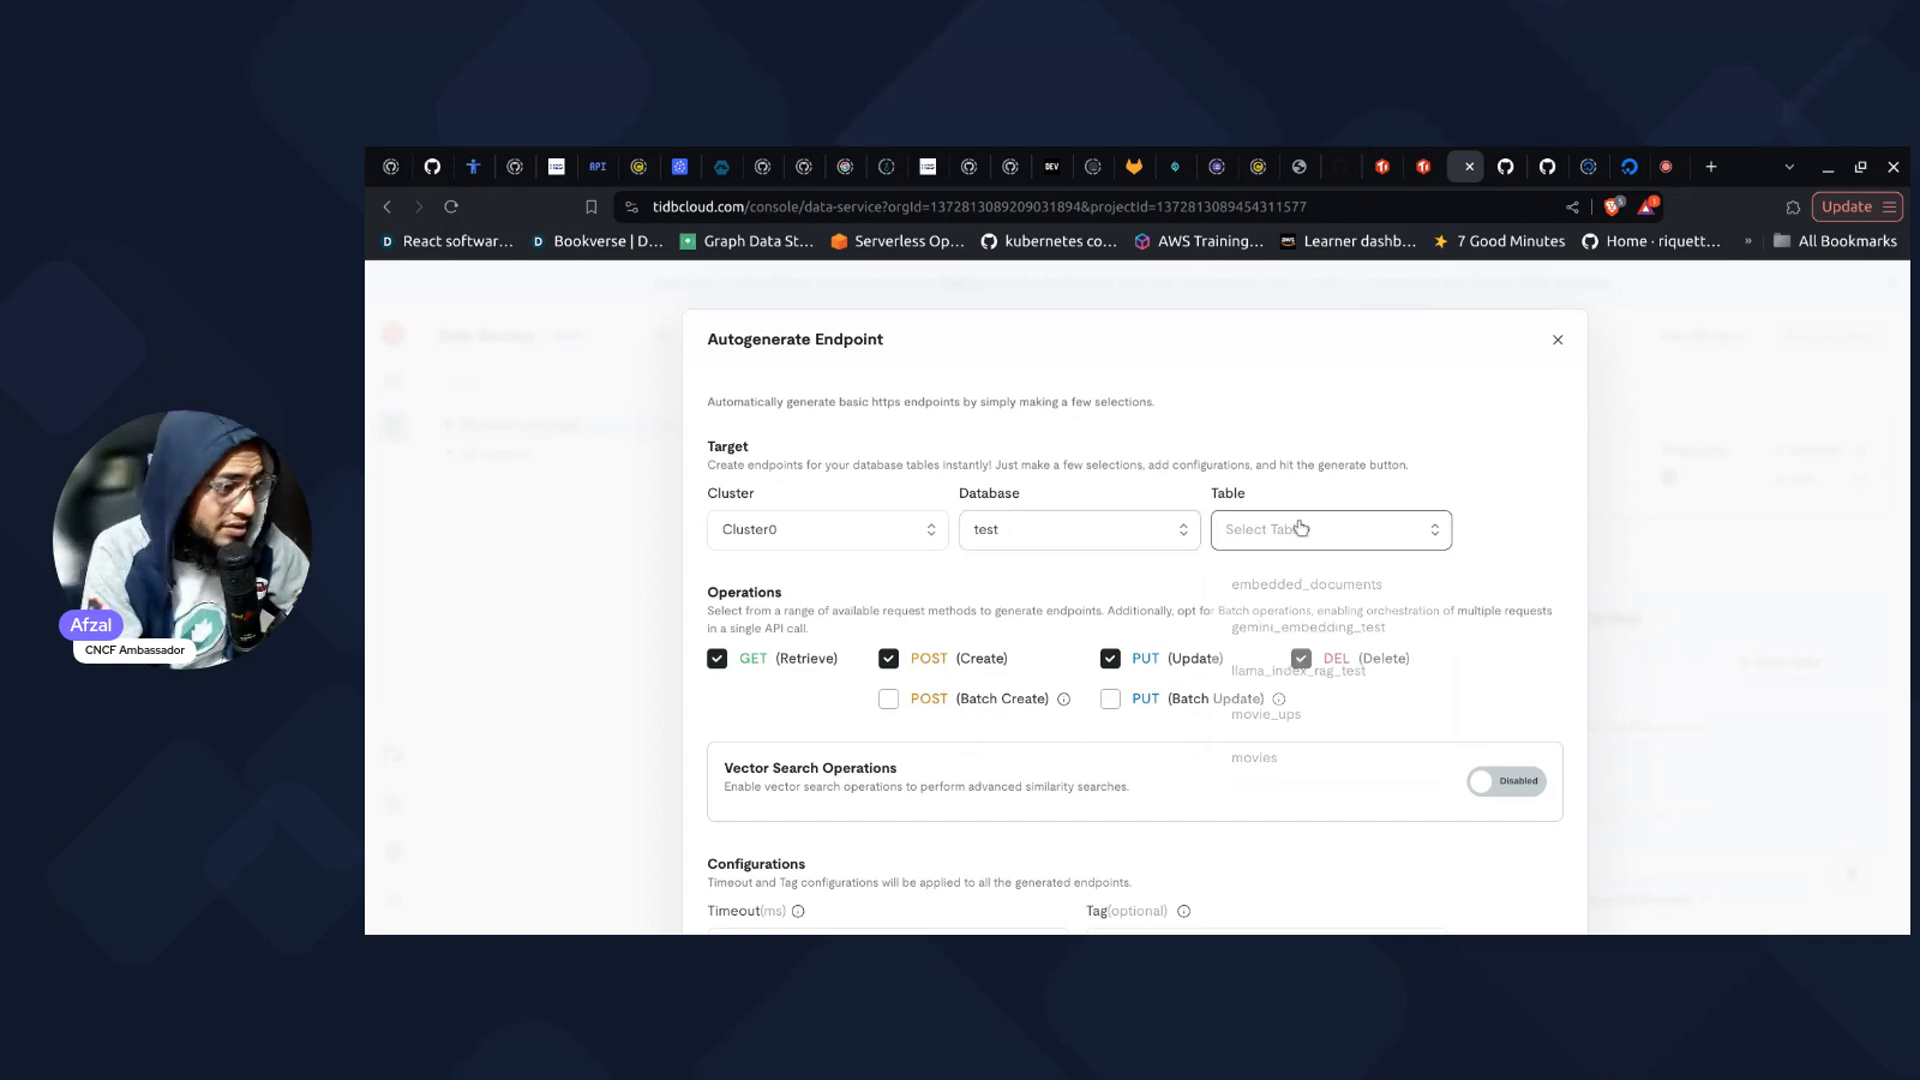
click(1313, 766)
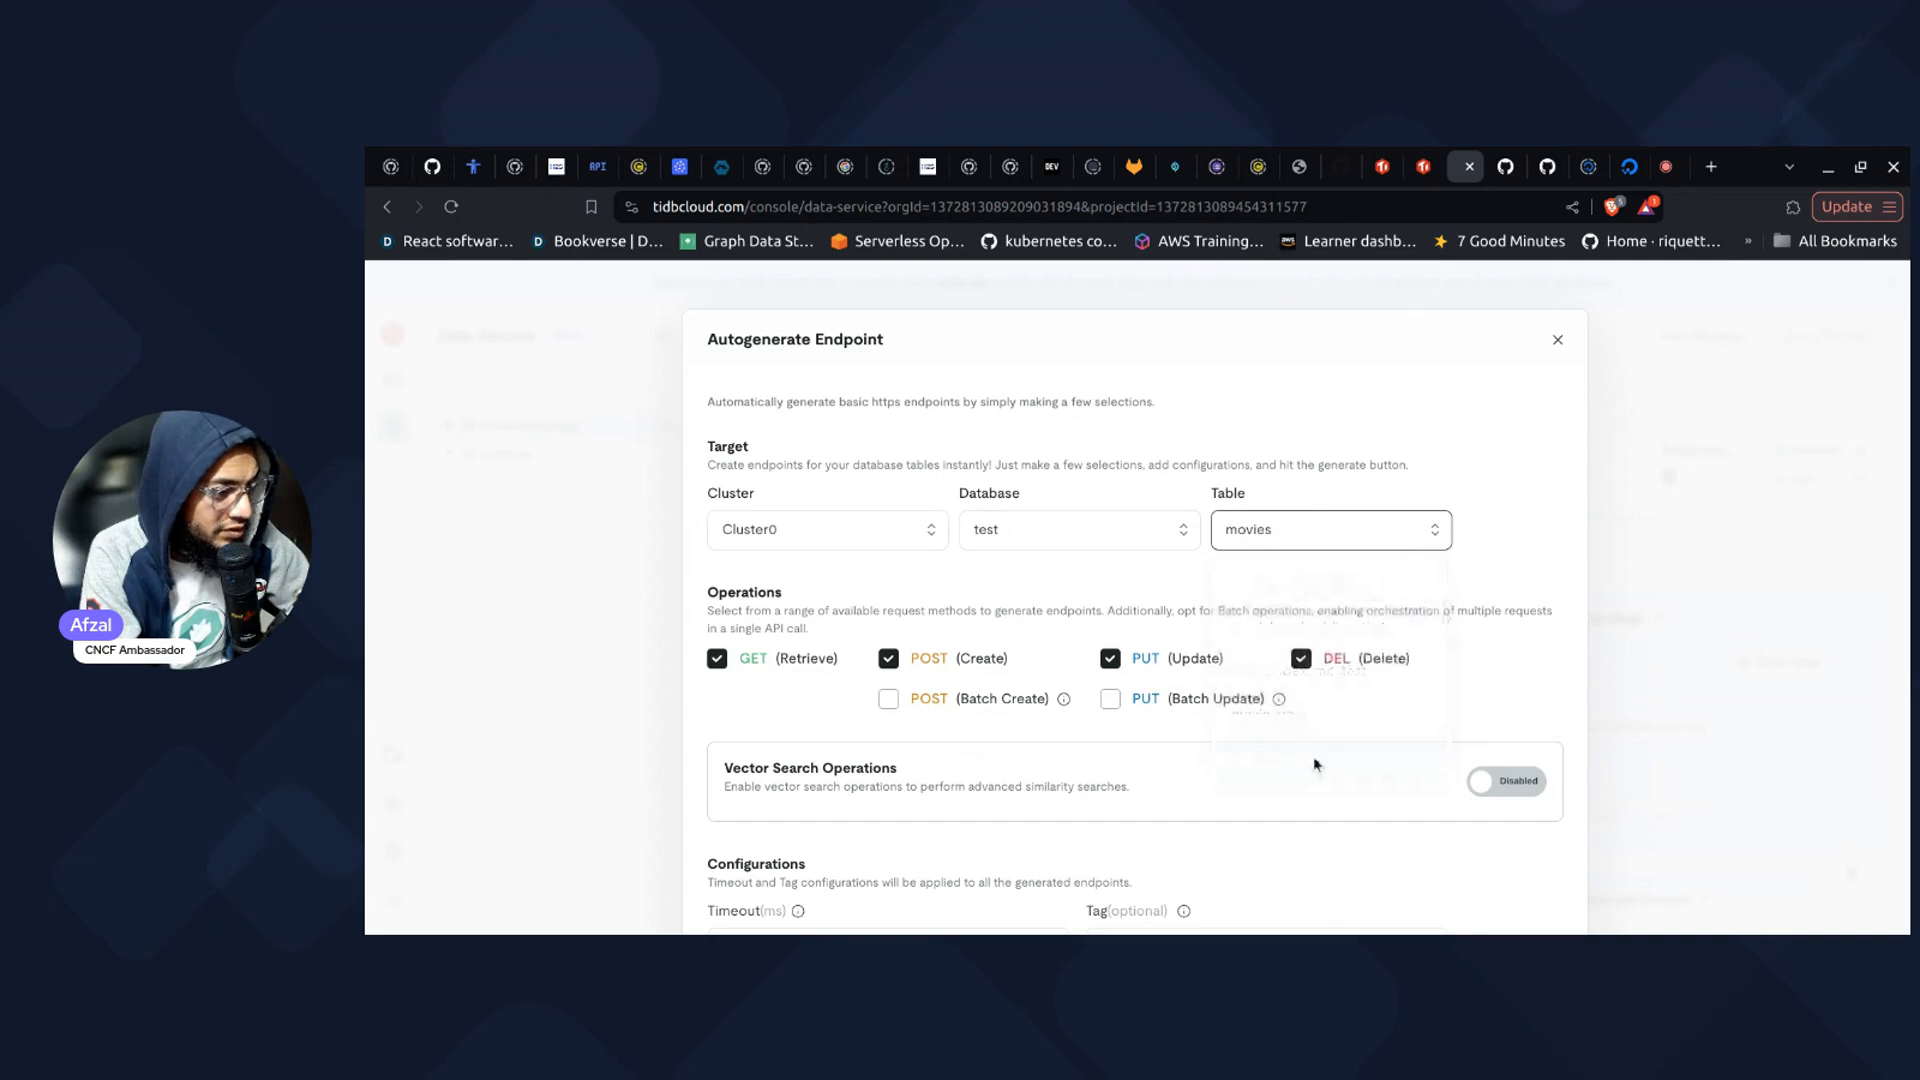
click(1343, 166)
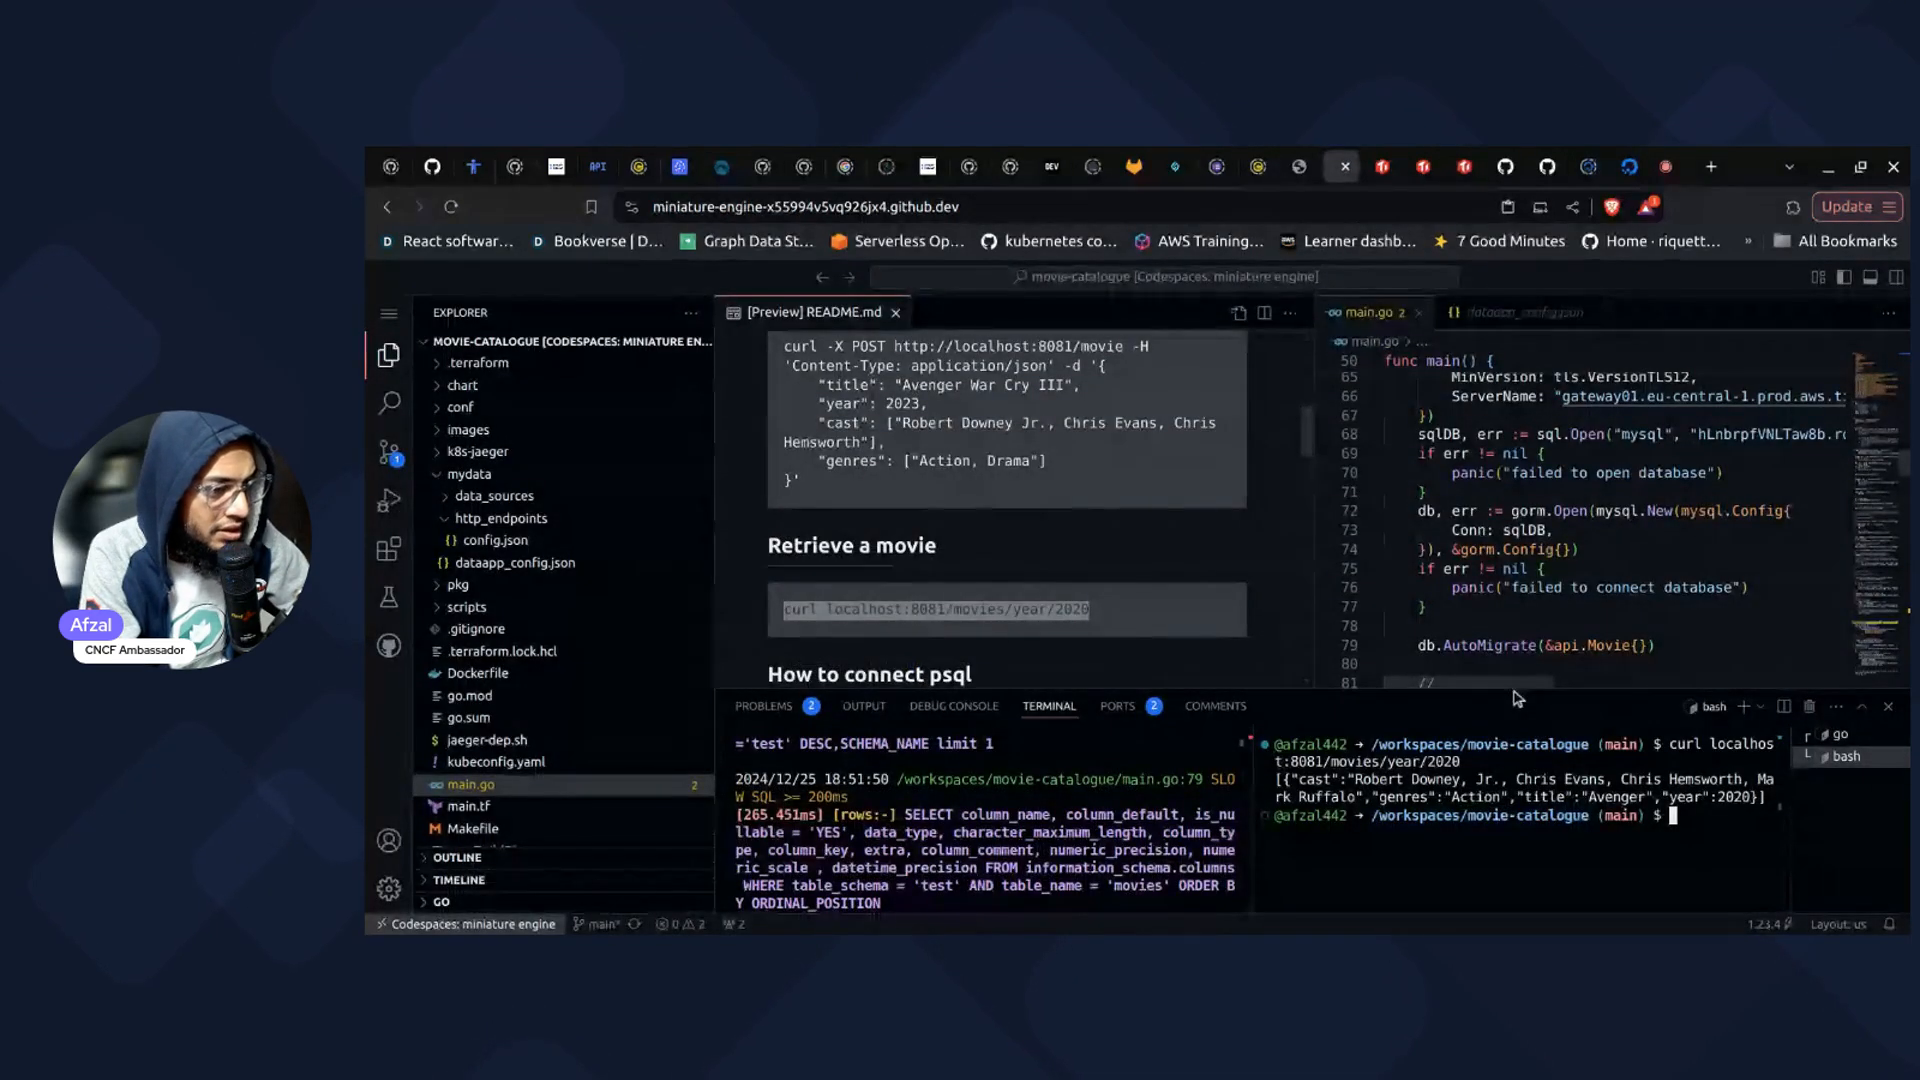
Step: Search main.go for 'movie' to locate the db.AutoMigrate call for the Movie model
drag(1505, 683, 1397, 698)
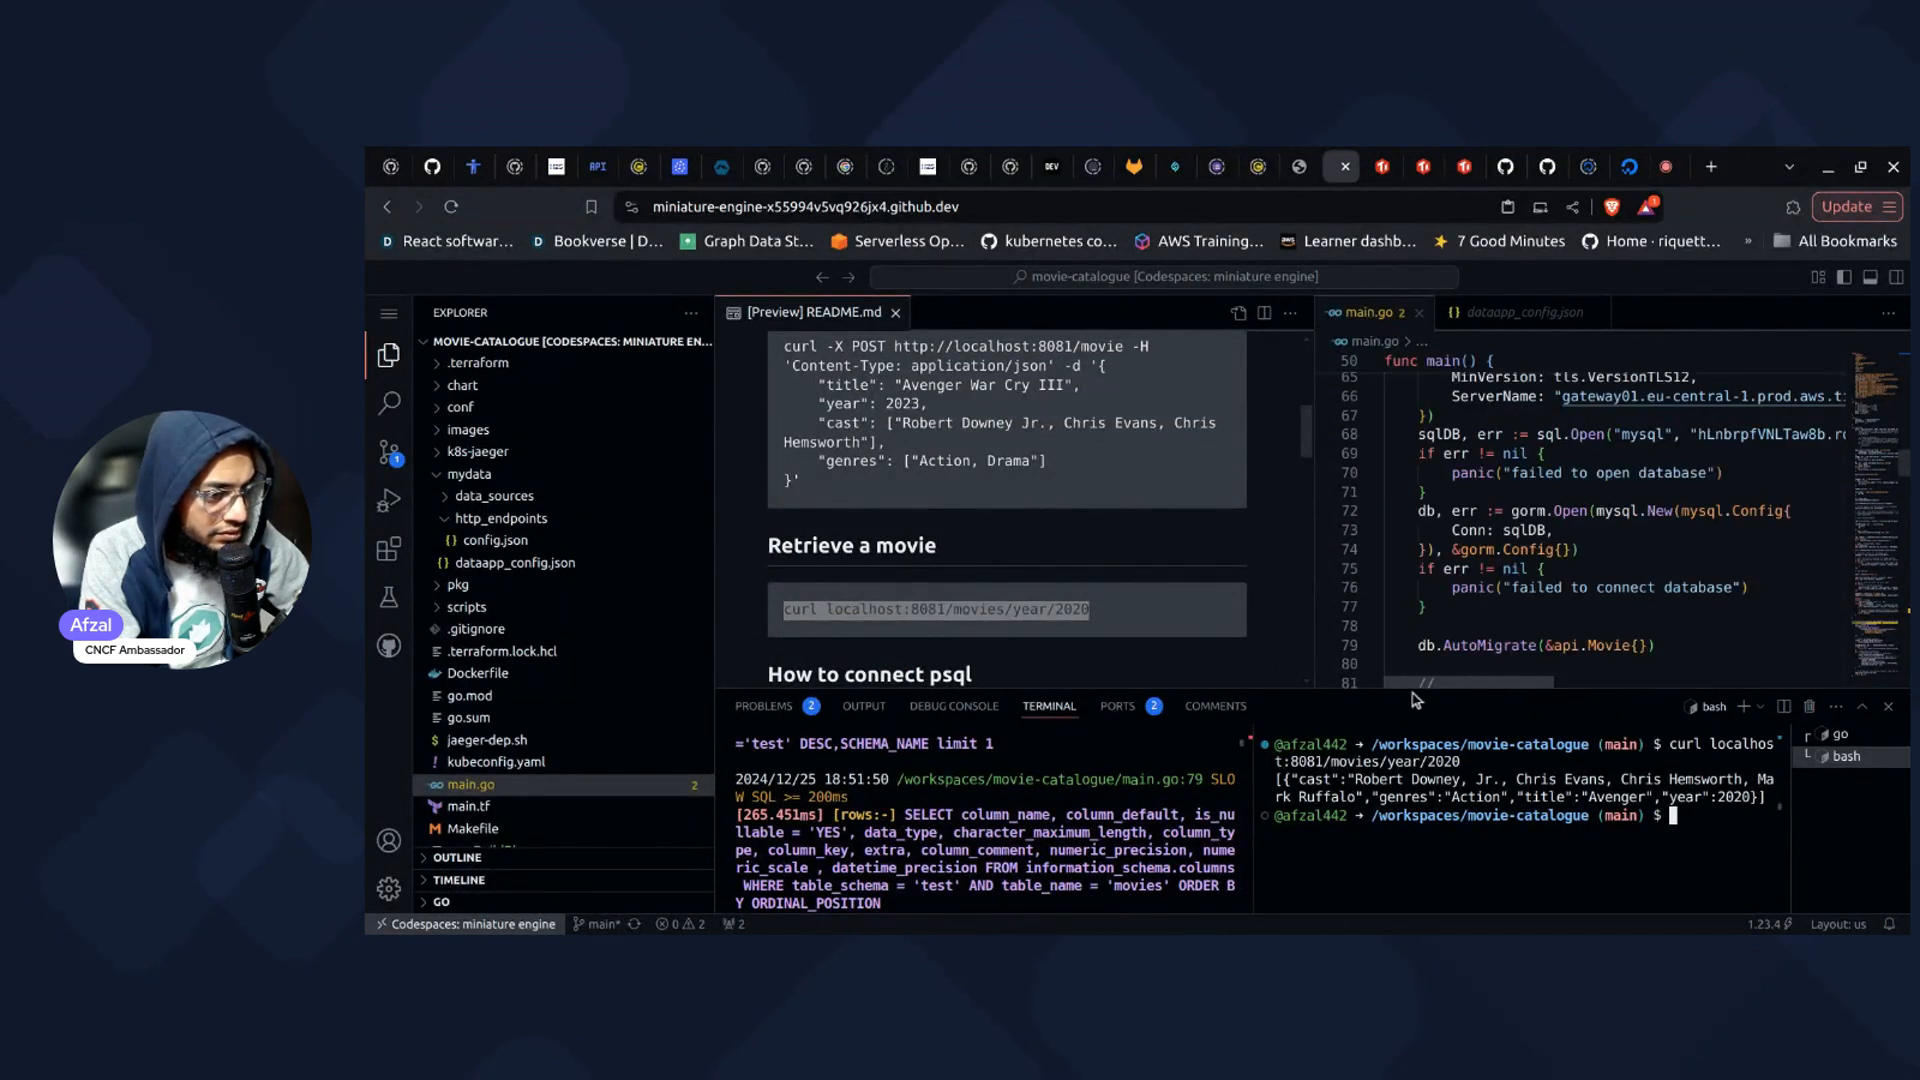
scroll(1520, 600, up, 5)
scroll(1555, 584, up, 4)
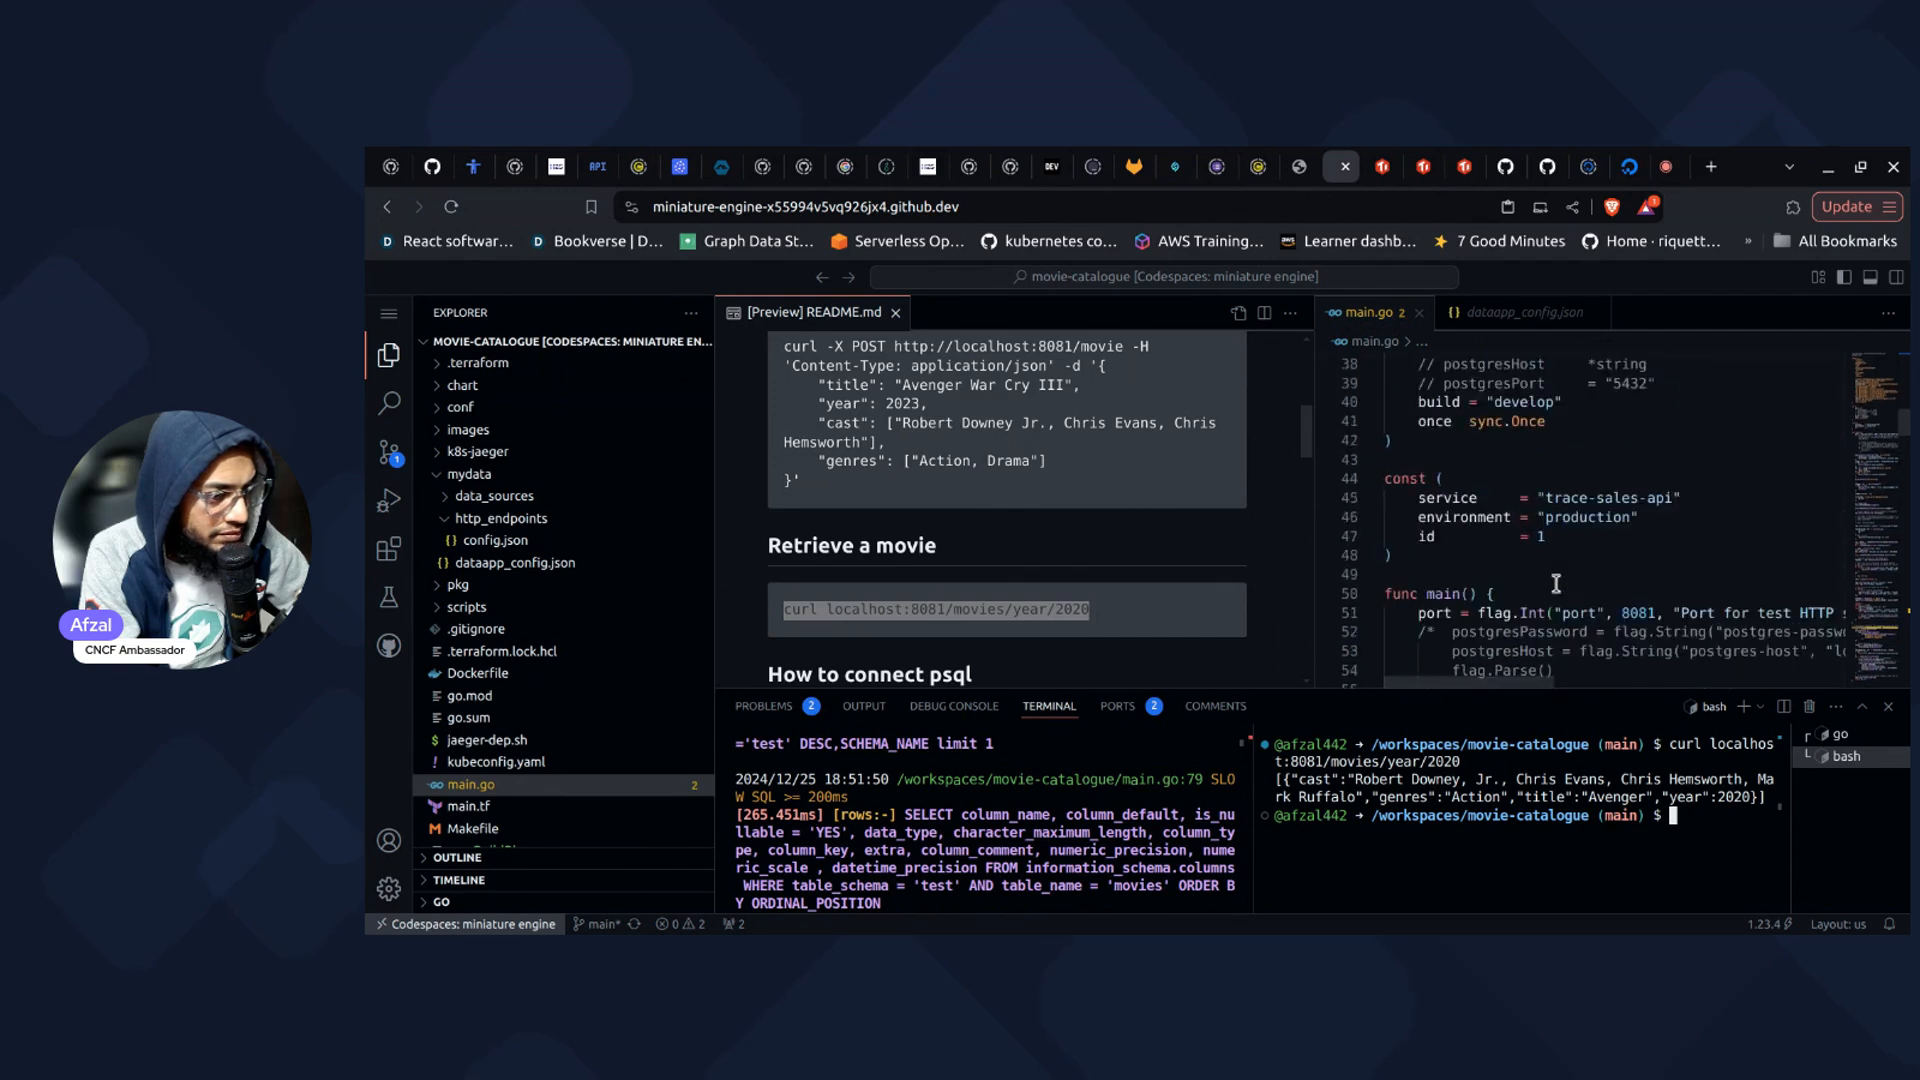
scroll(1537, 535, down, 9)
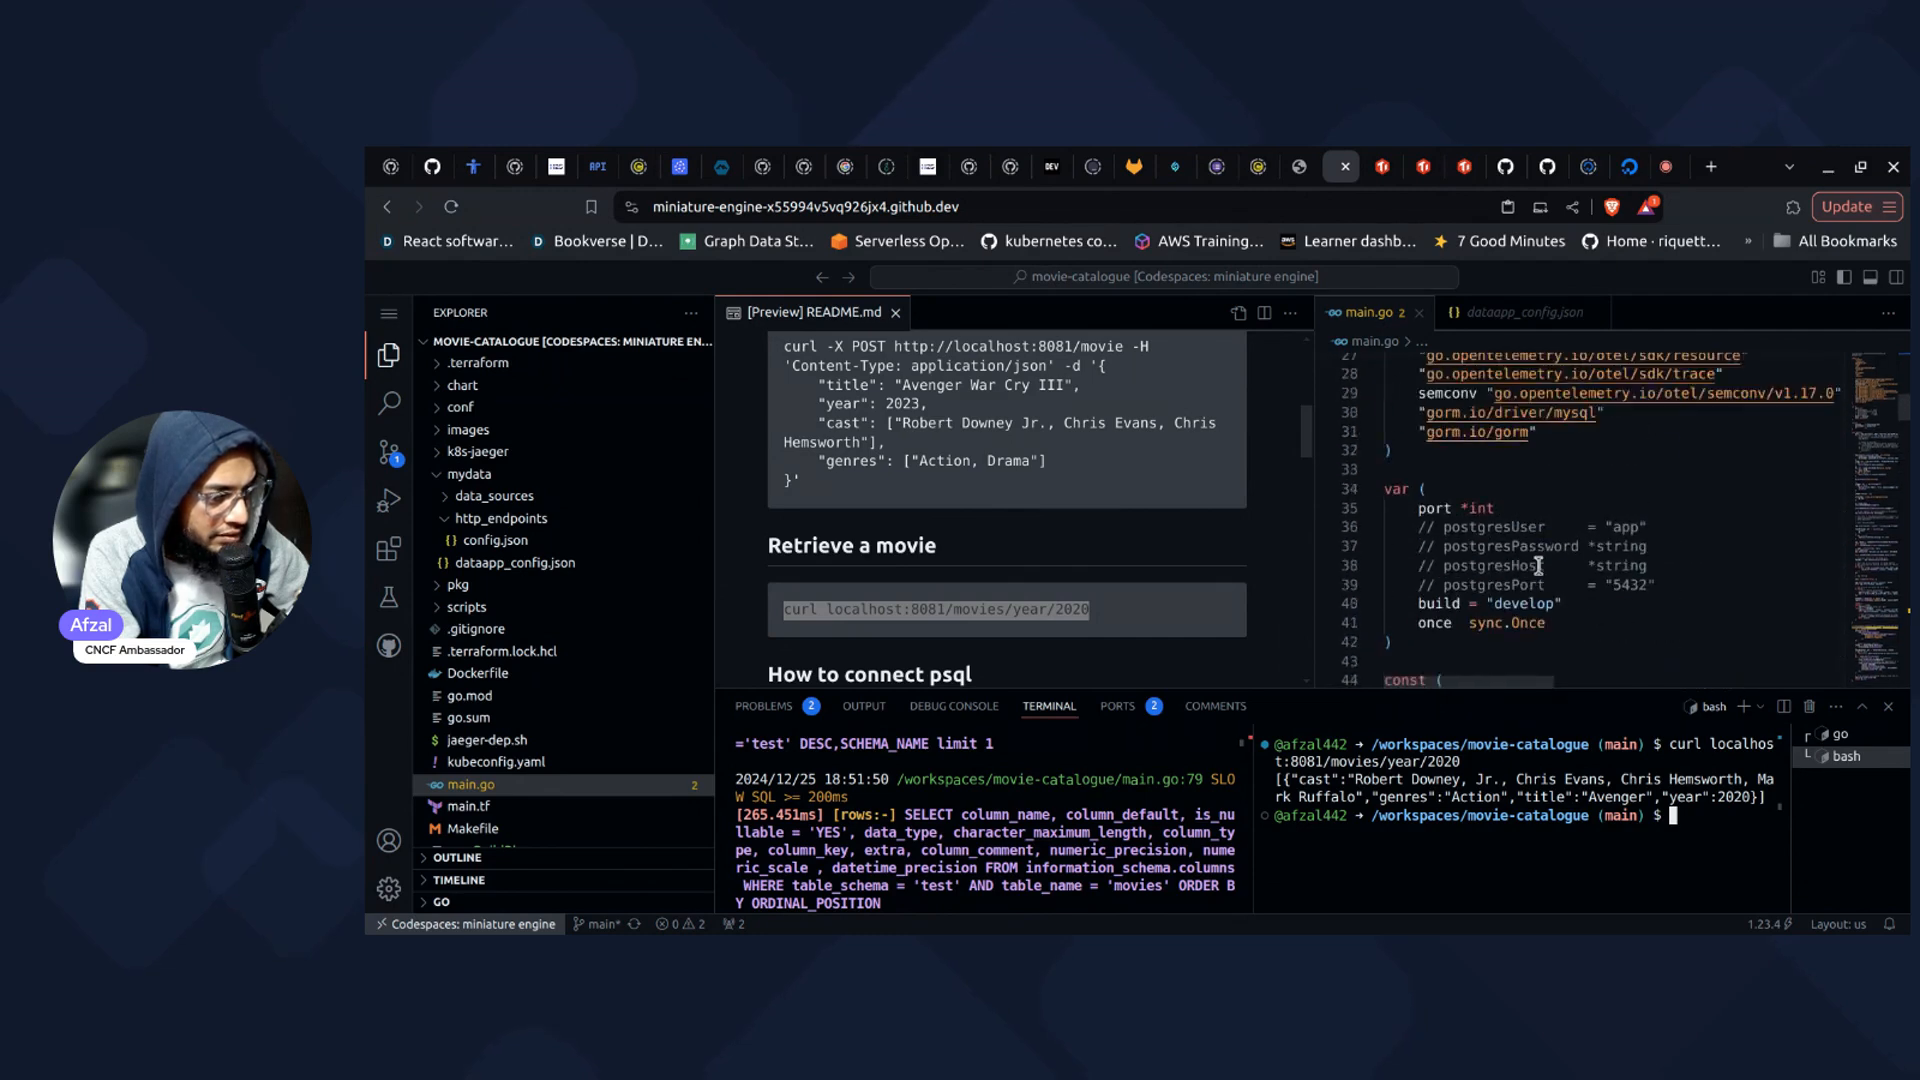
scroll(1541, 567, down, 2)
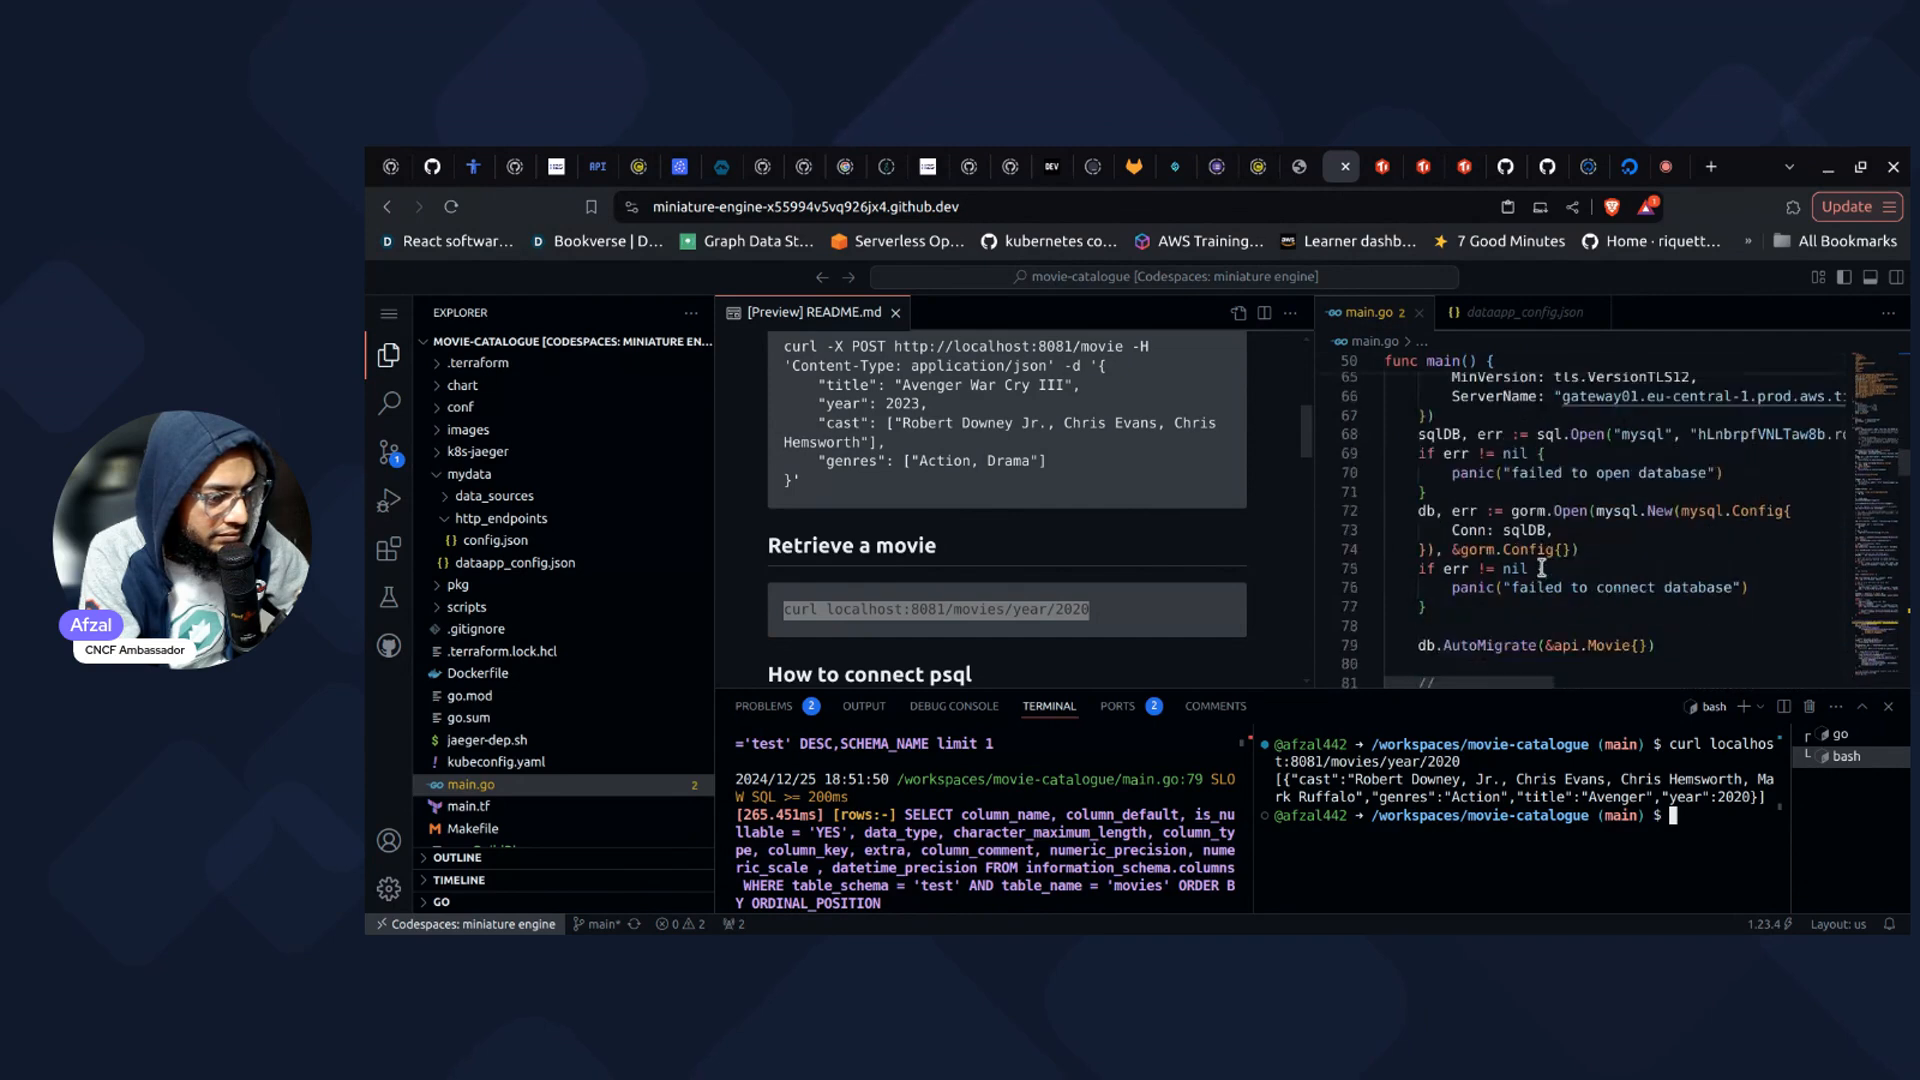
click(1655, 552)
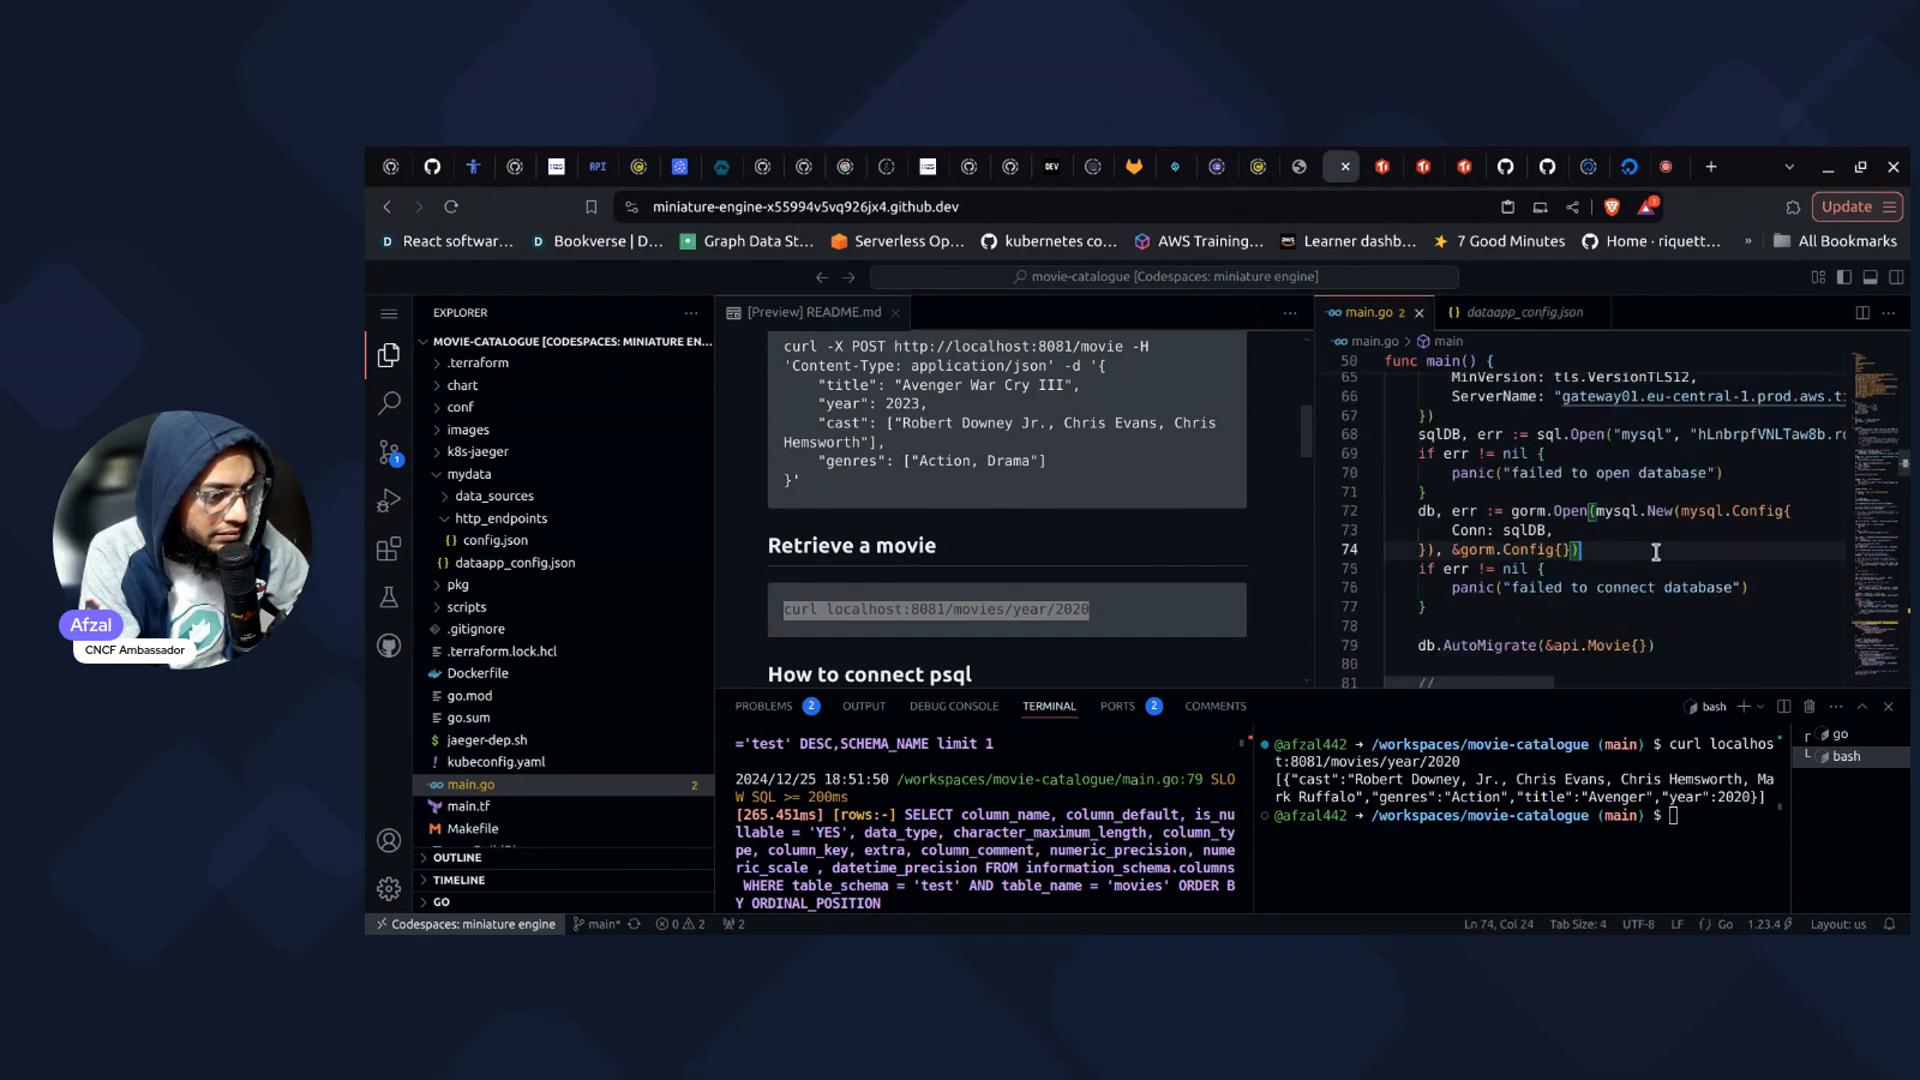
key(ctrl+f)
text(movie)
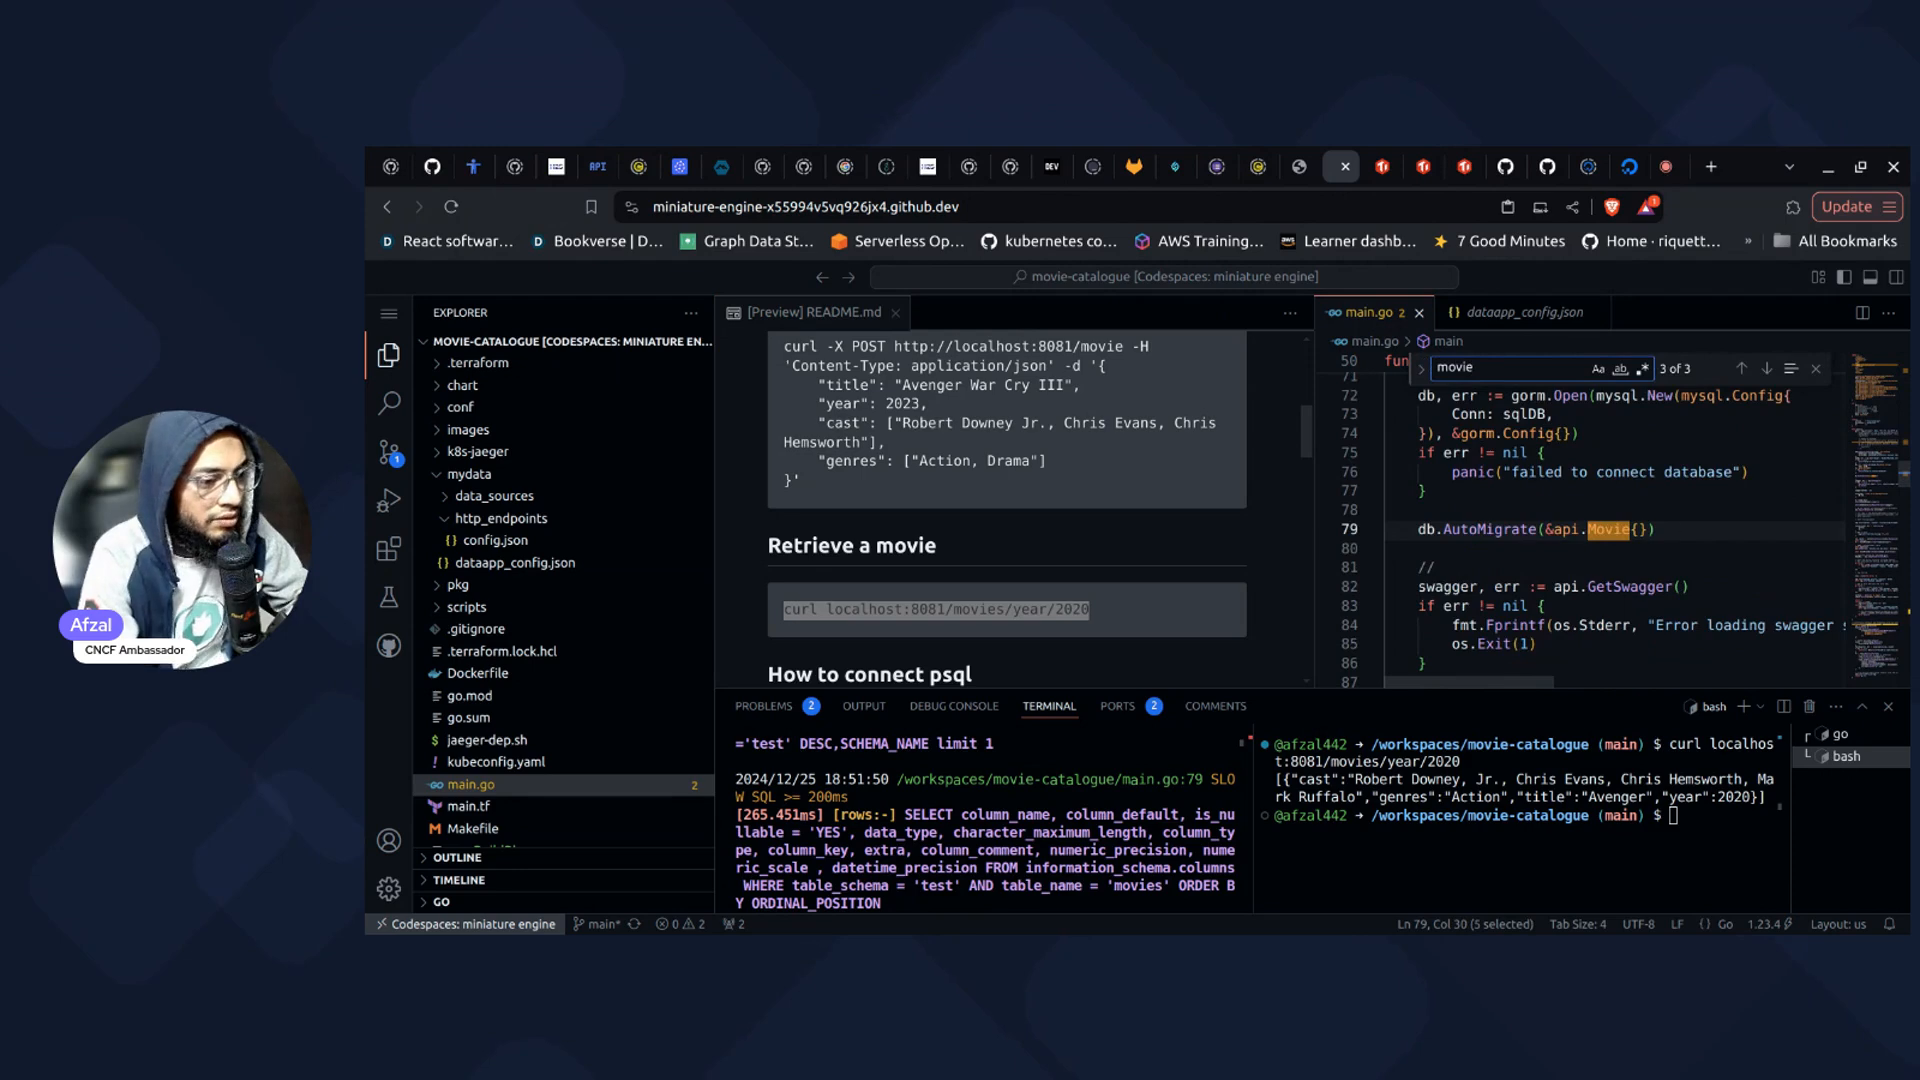
key(Return)
key(Return)
key(Return)
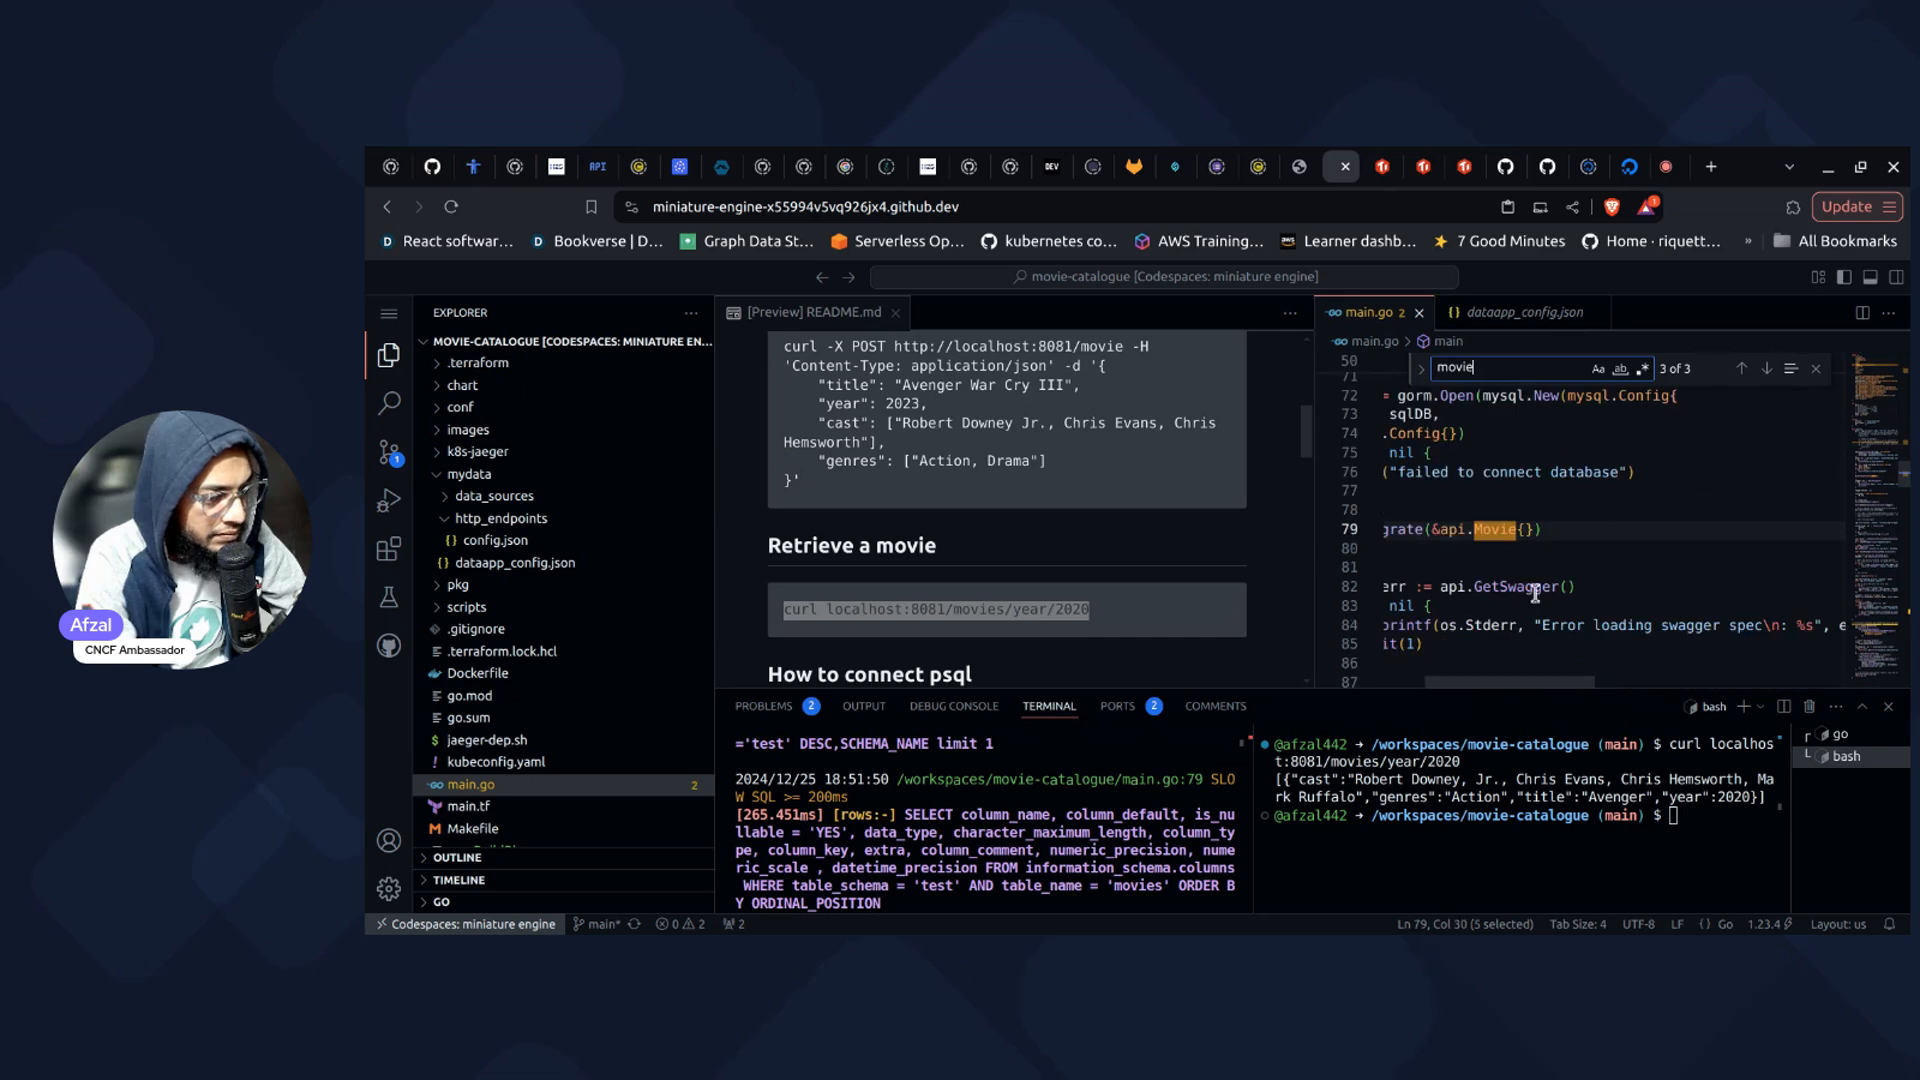
scroll(1497, 670, left, 3)
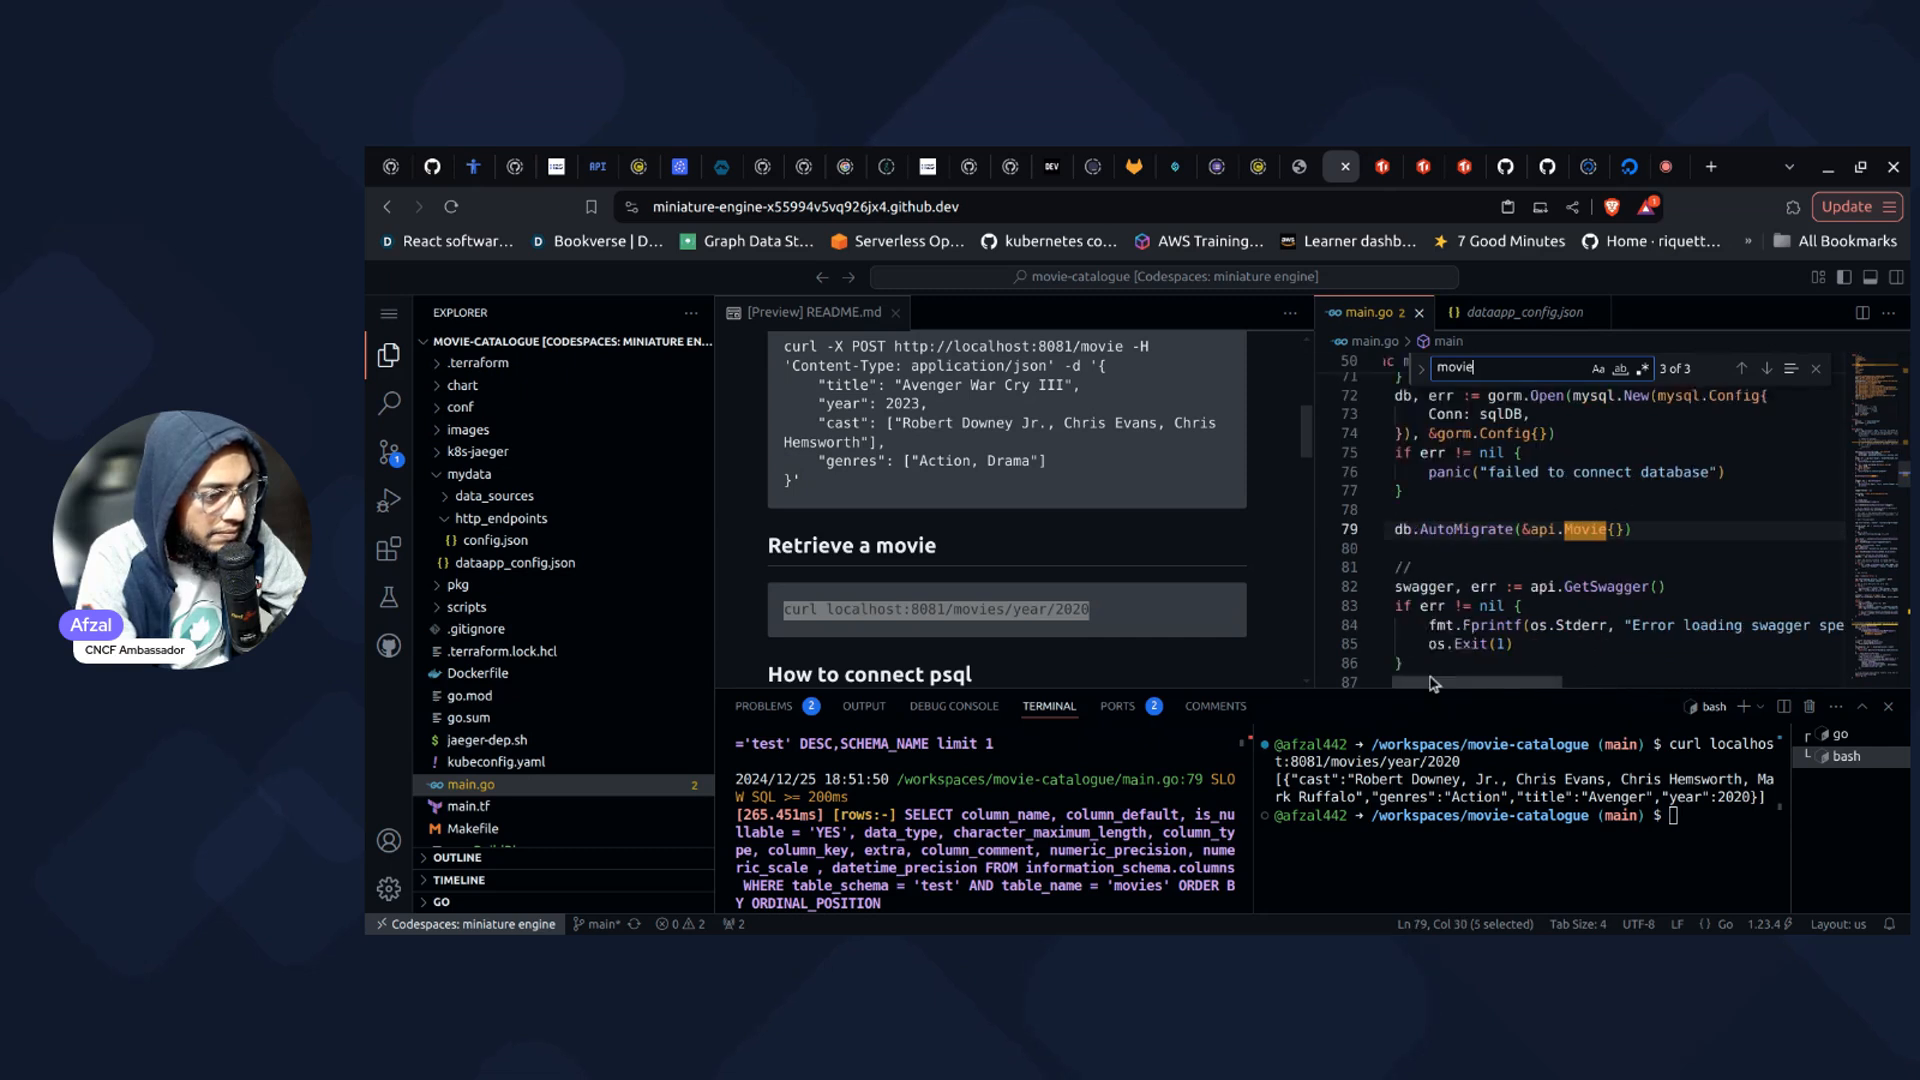
click(1816, 368)
scroll(1603, 581, up, 3)
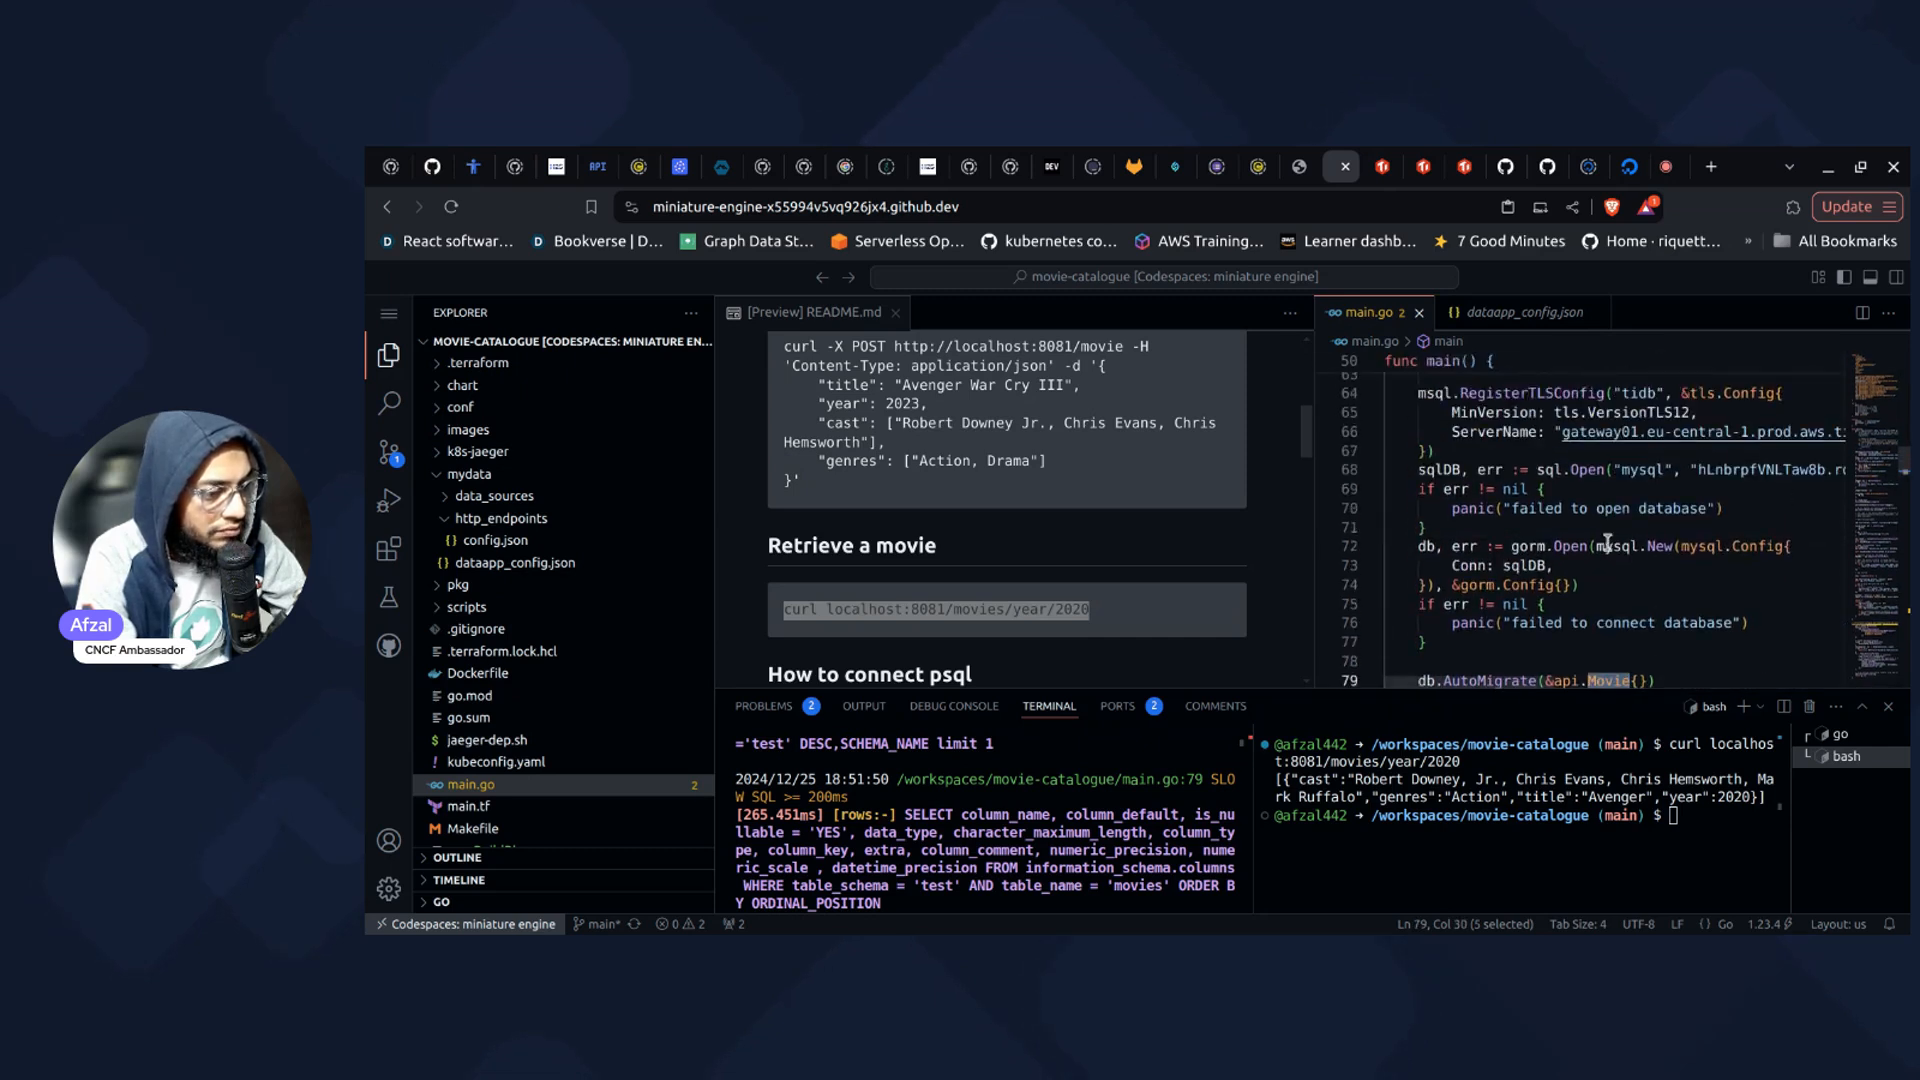
click(1466, 167)
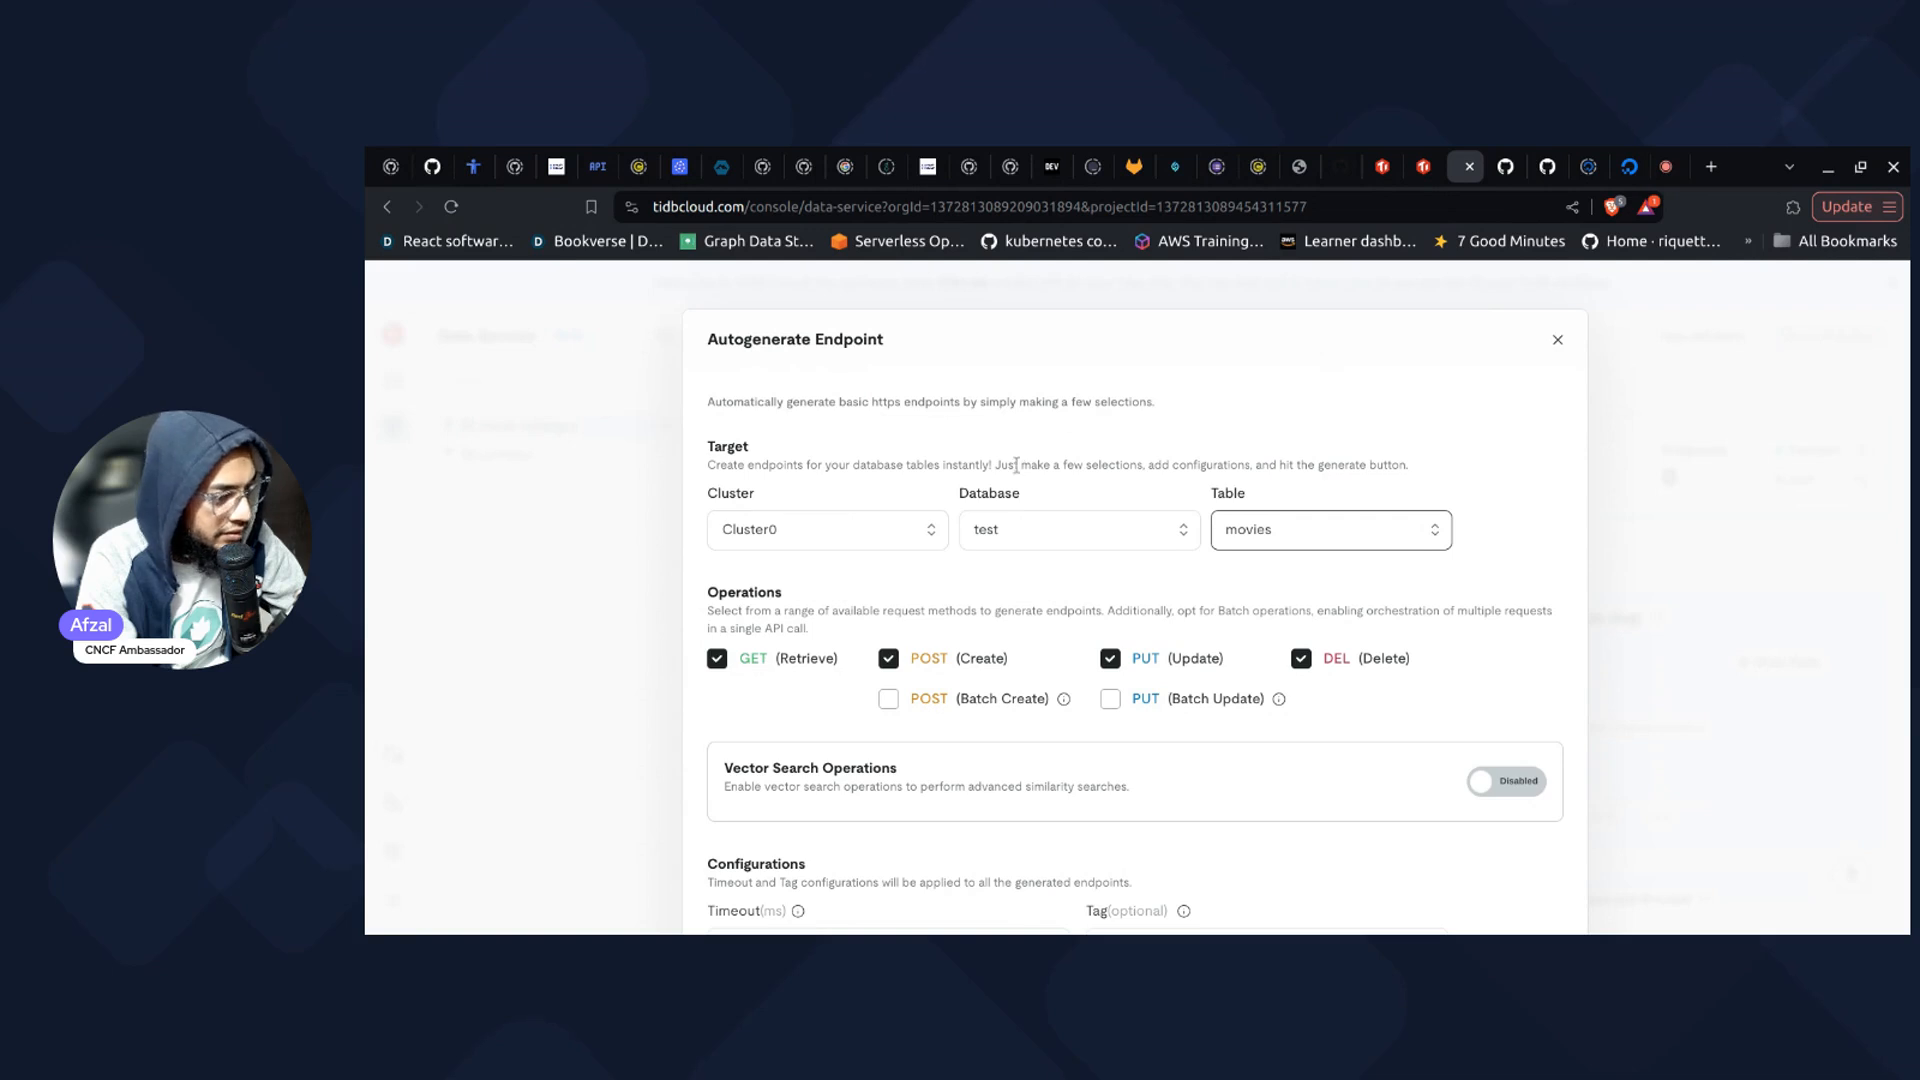
Step: Keep Timeout 30000 and Auto-Deploy off, and generate the /movies endpoints
scroll(1081, 540, down, 2)
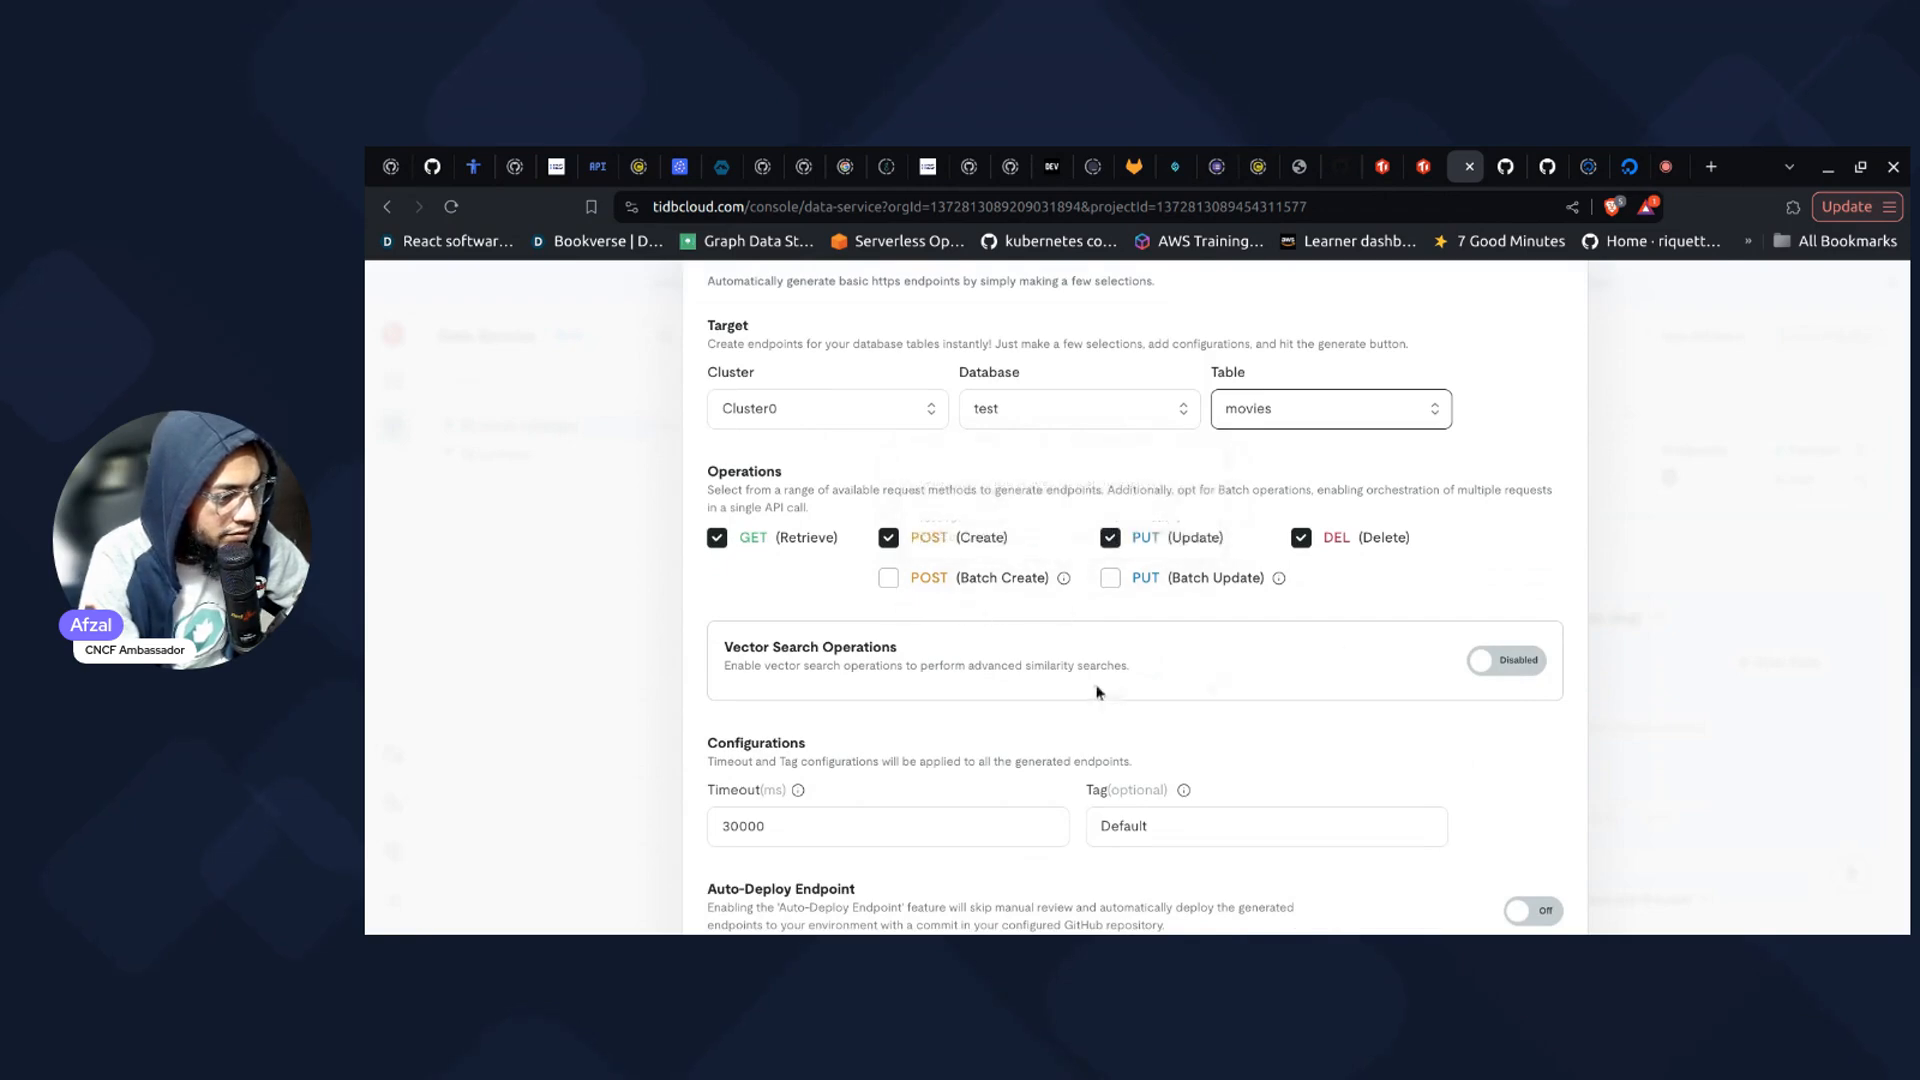
scroll(1097, 692, down, 2)
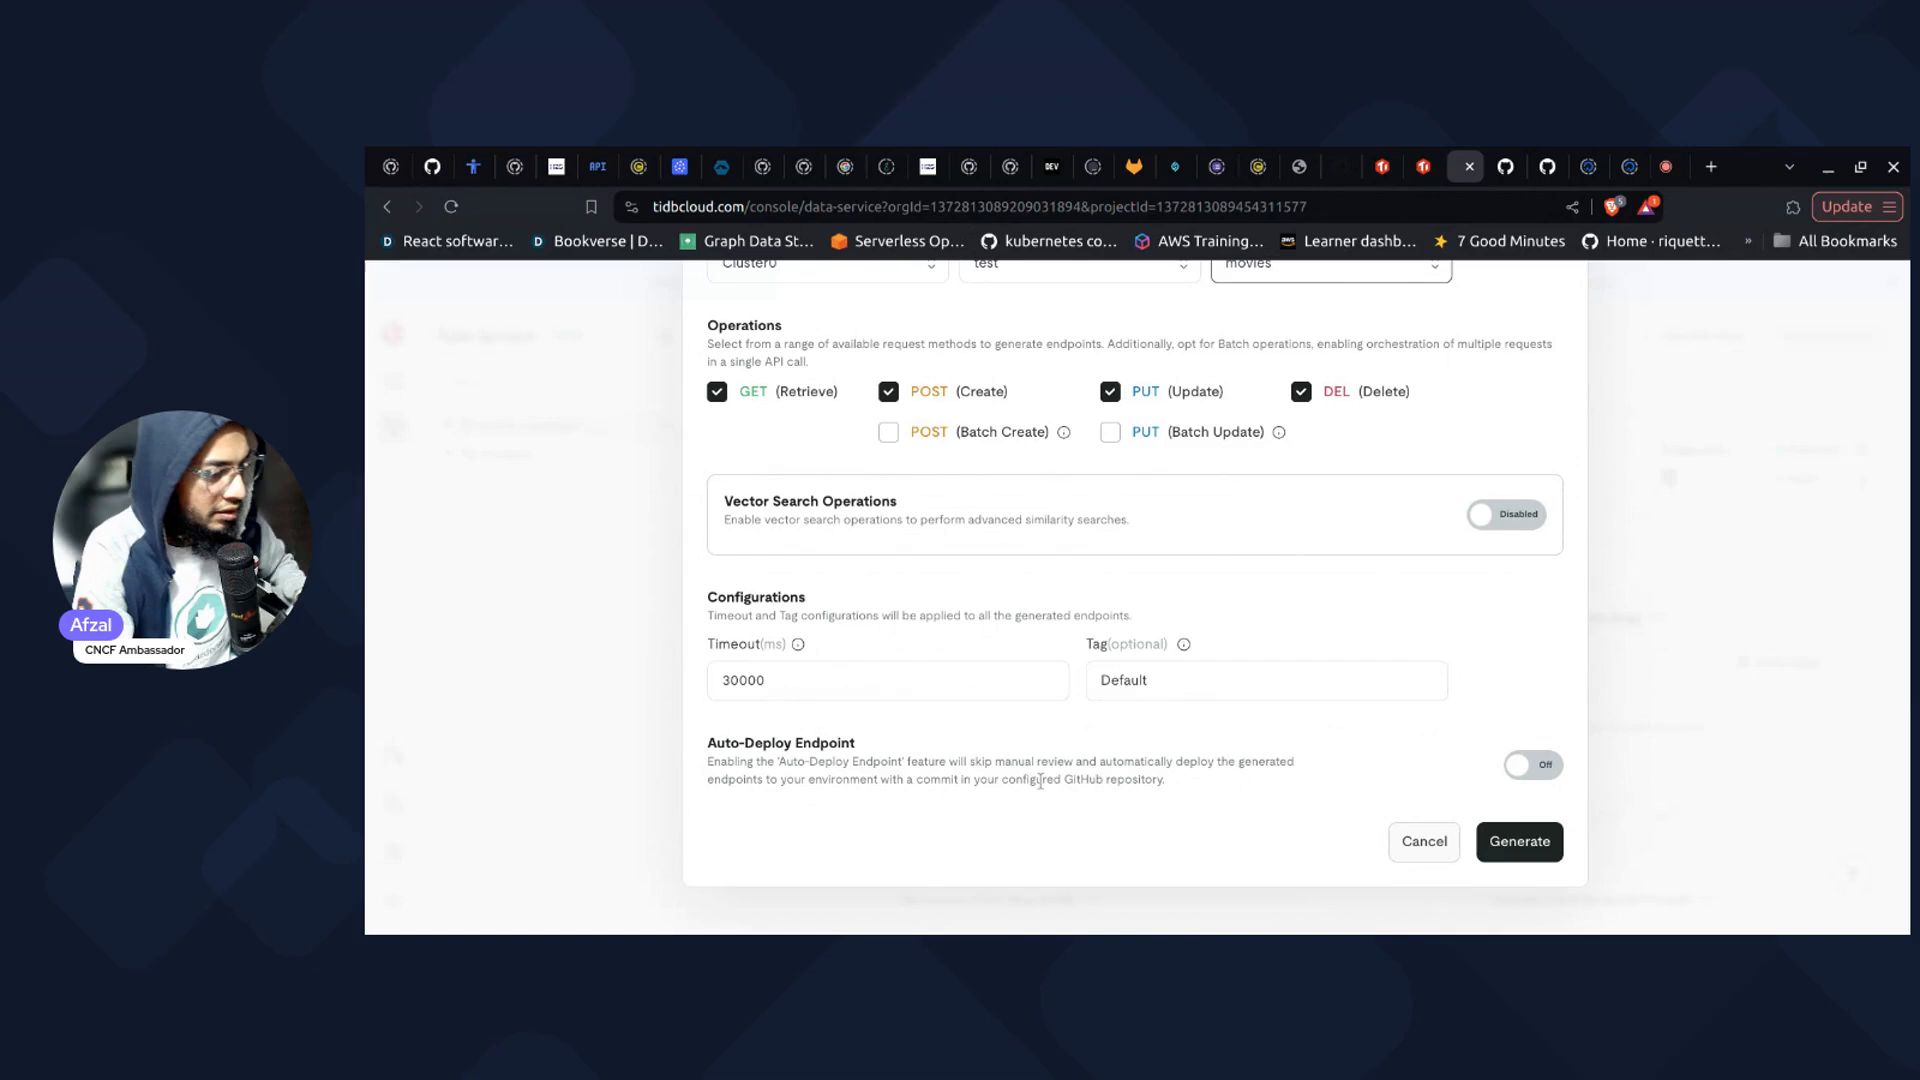
drag(1006, 763, 1130, 763)
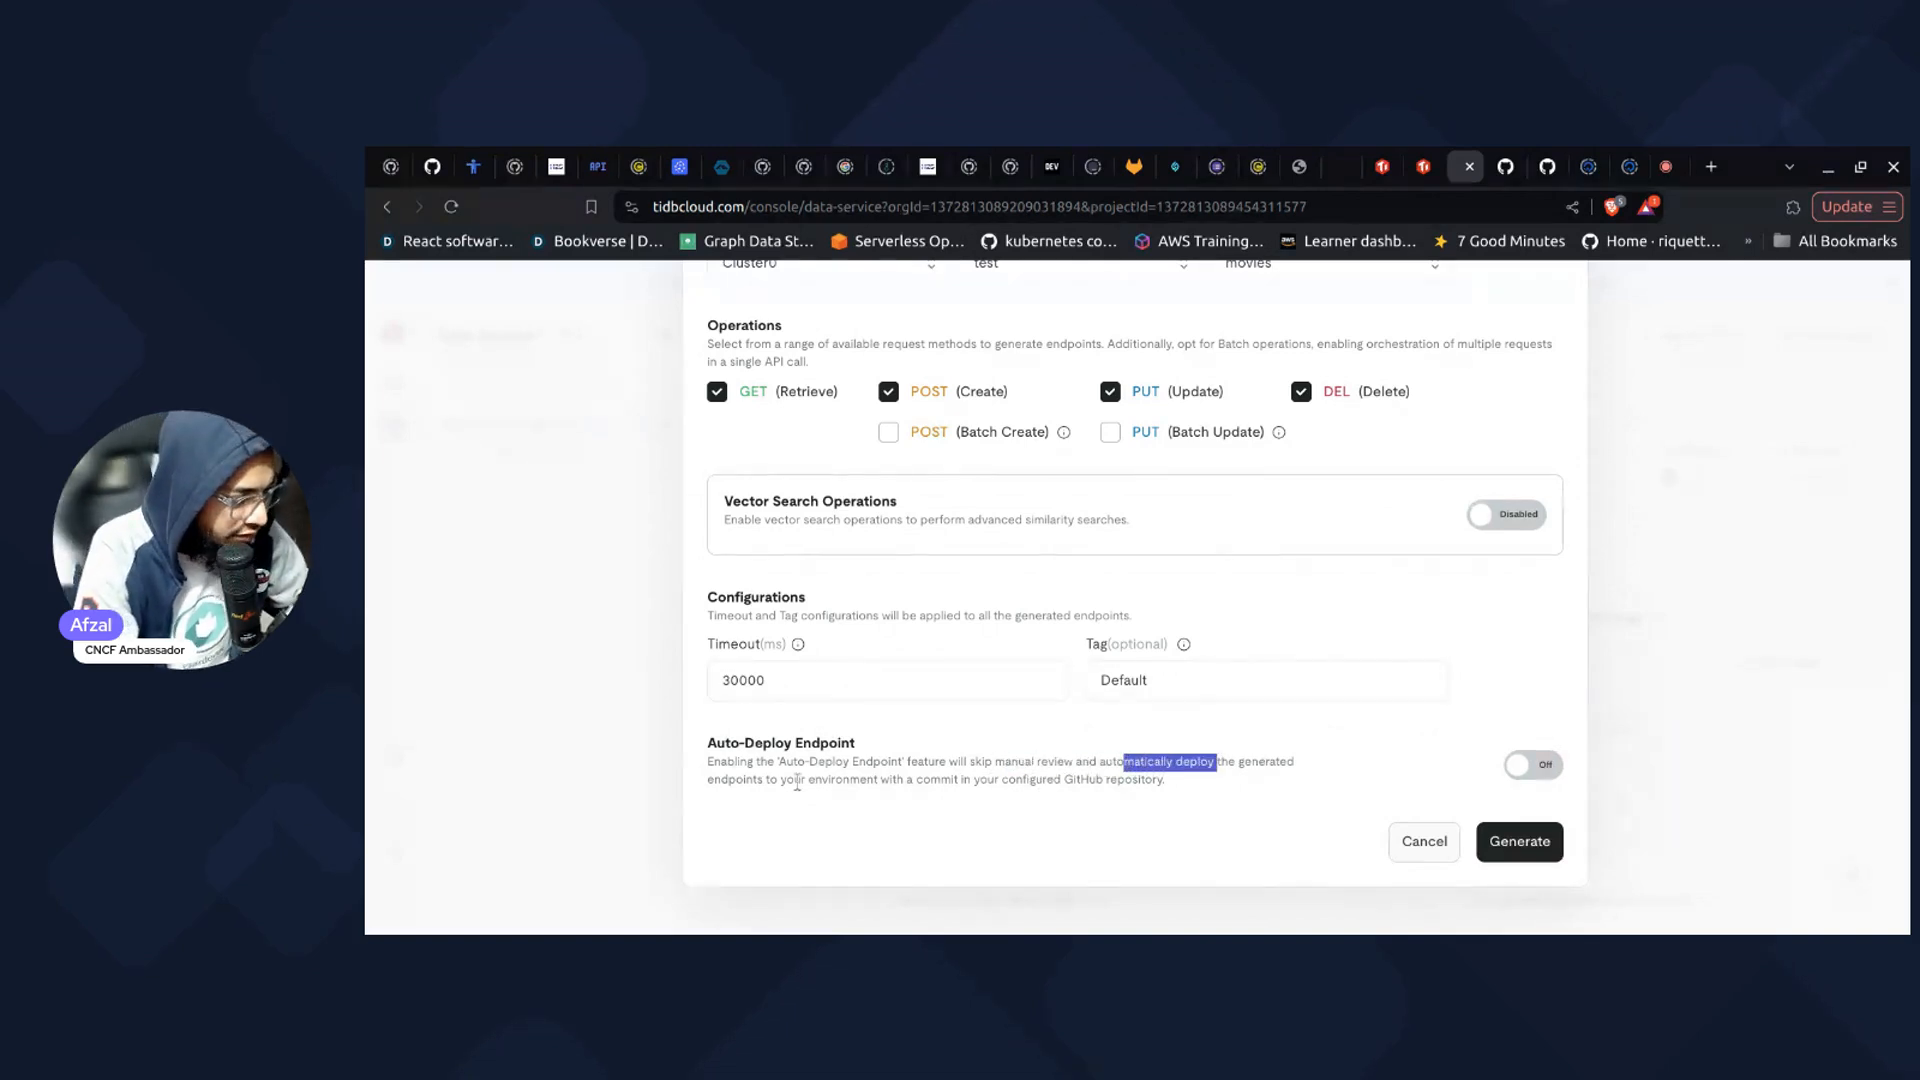
drag(764, 781, 720, 781)
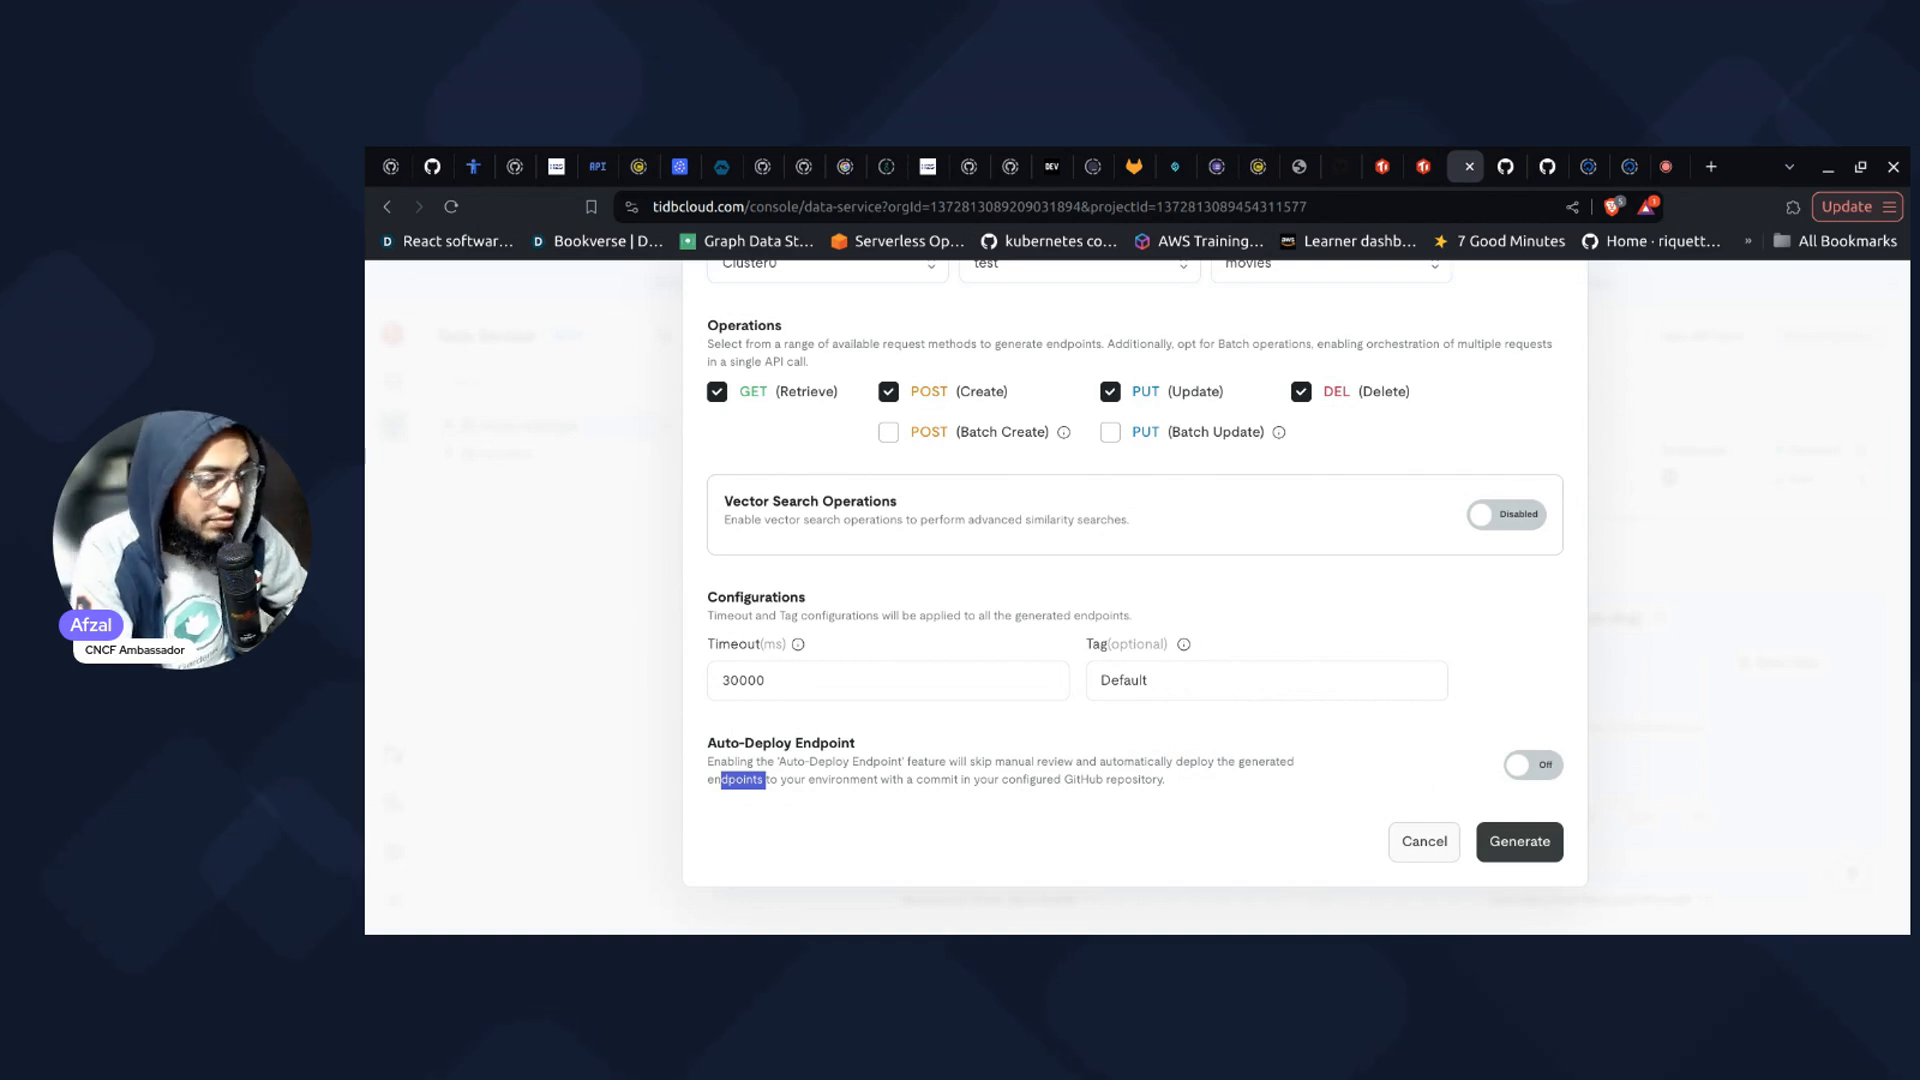
click(1516, 848)
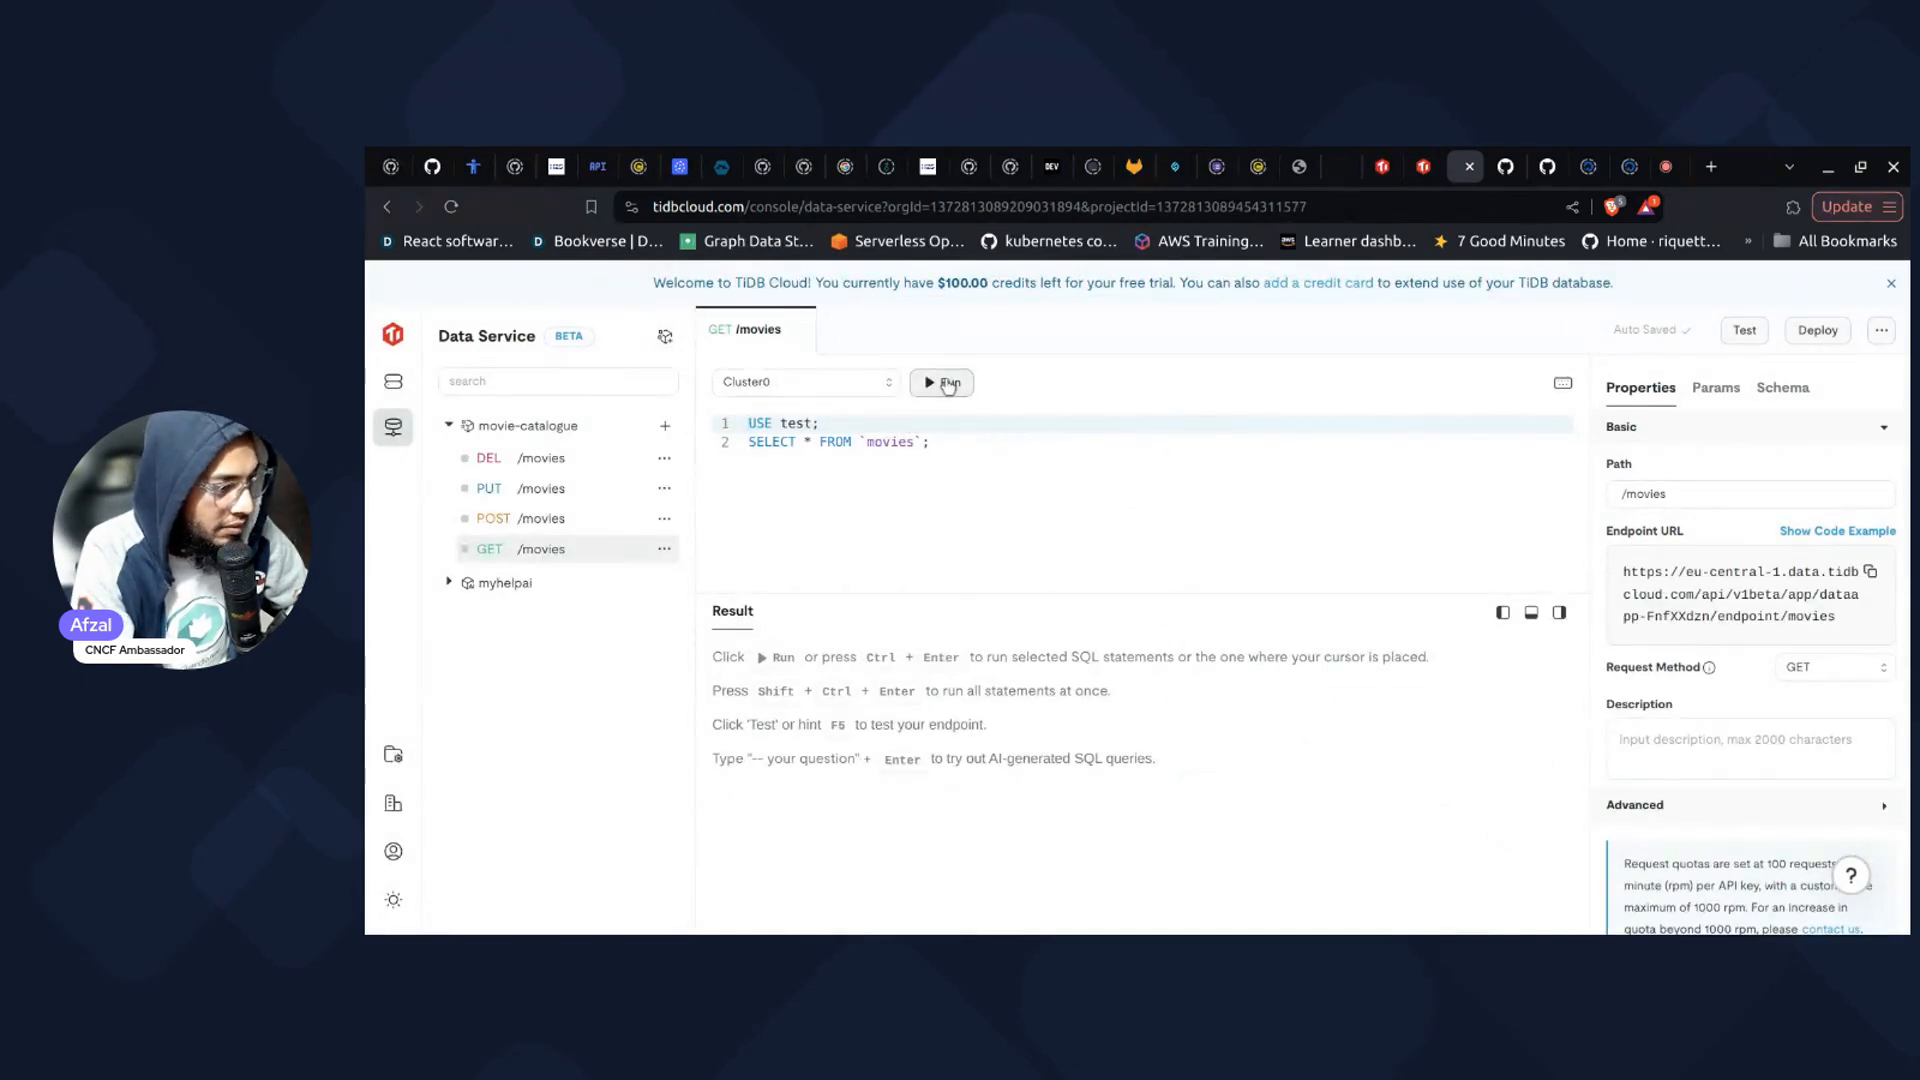
Step: Run the default GET query, then append WHERE YEAR=2022 to the SELECT statement
click(950, 389)
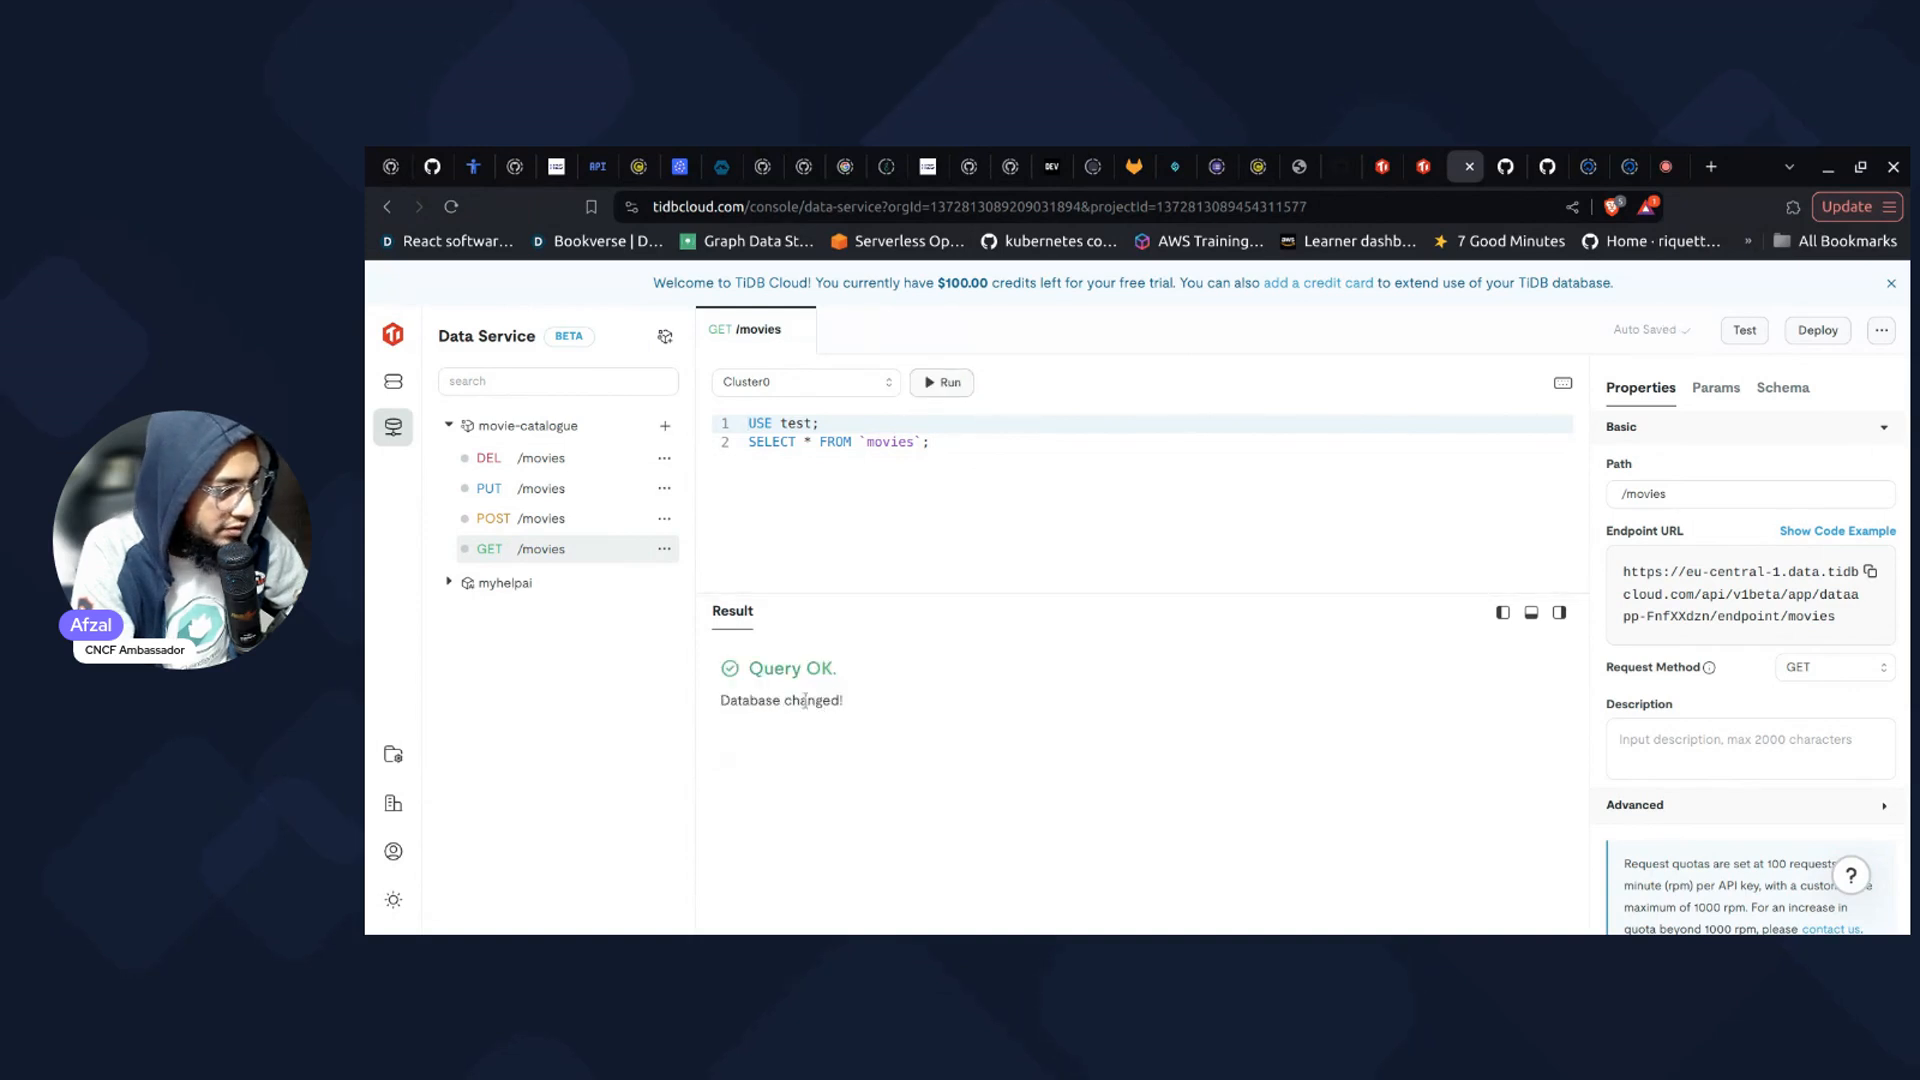
click(922, 443)
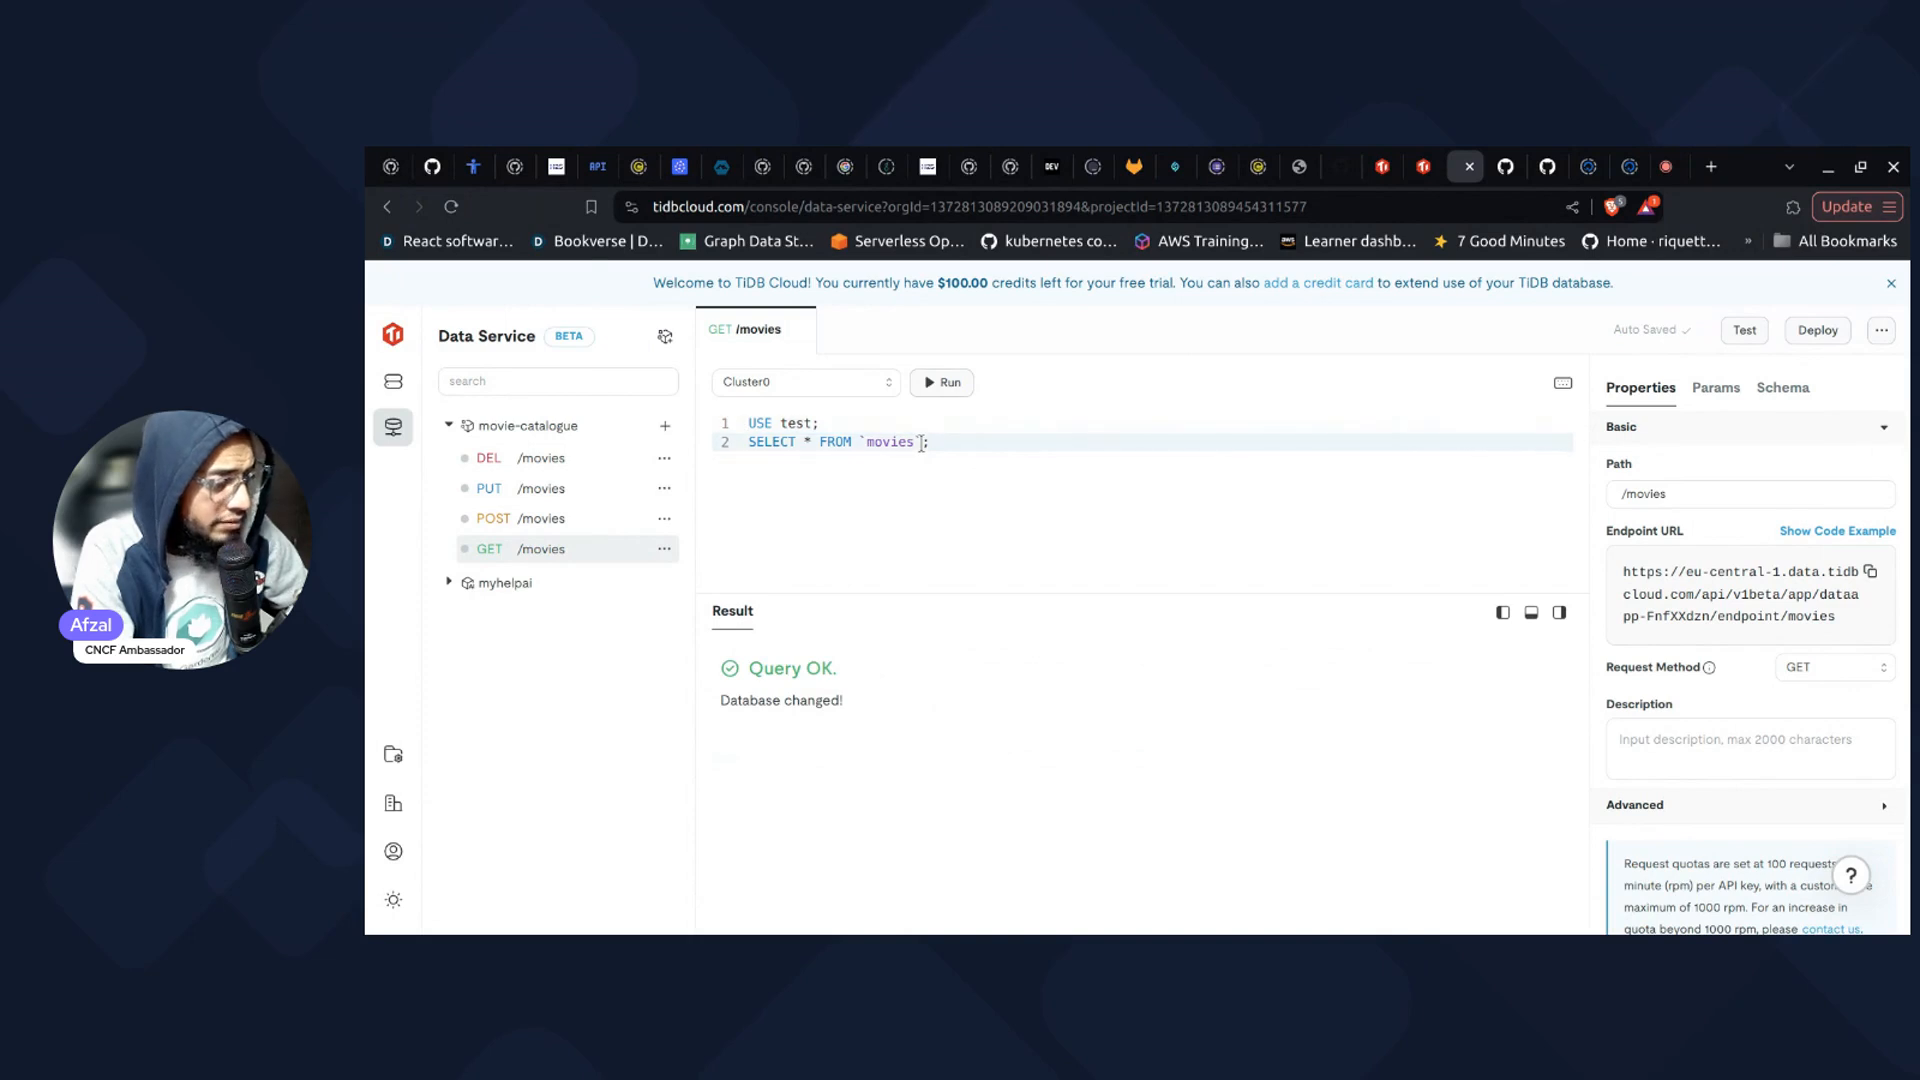
text(fro)
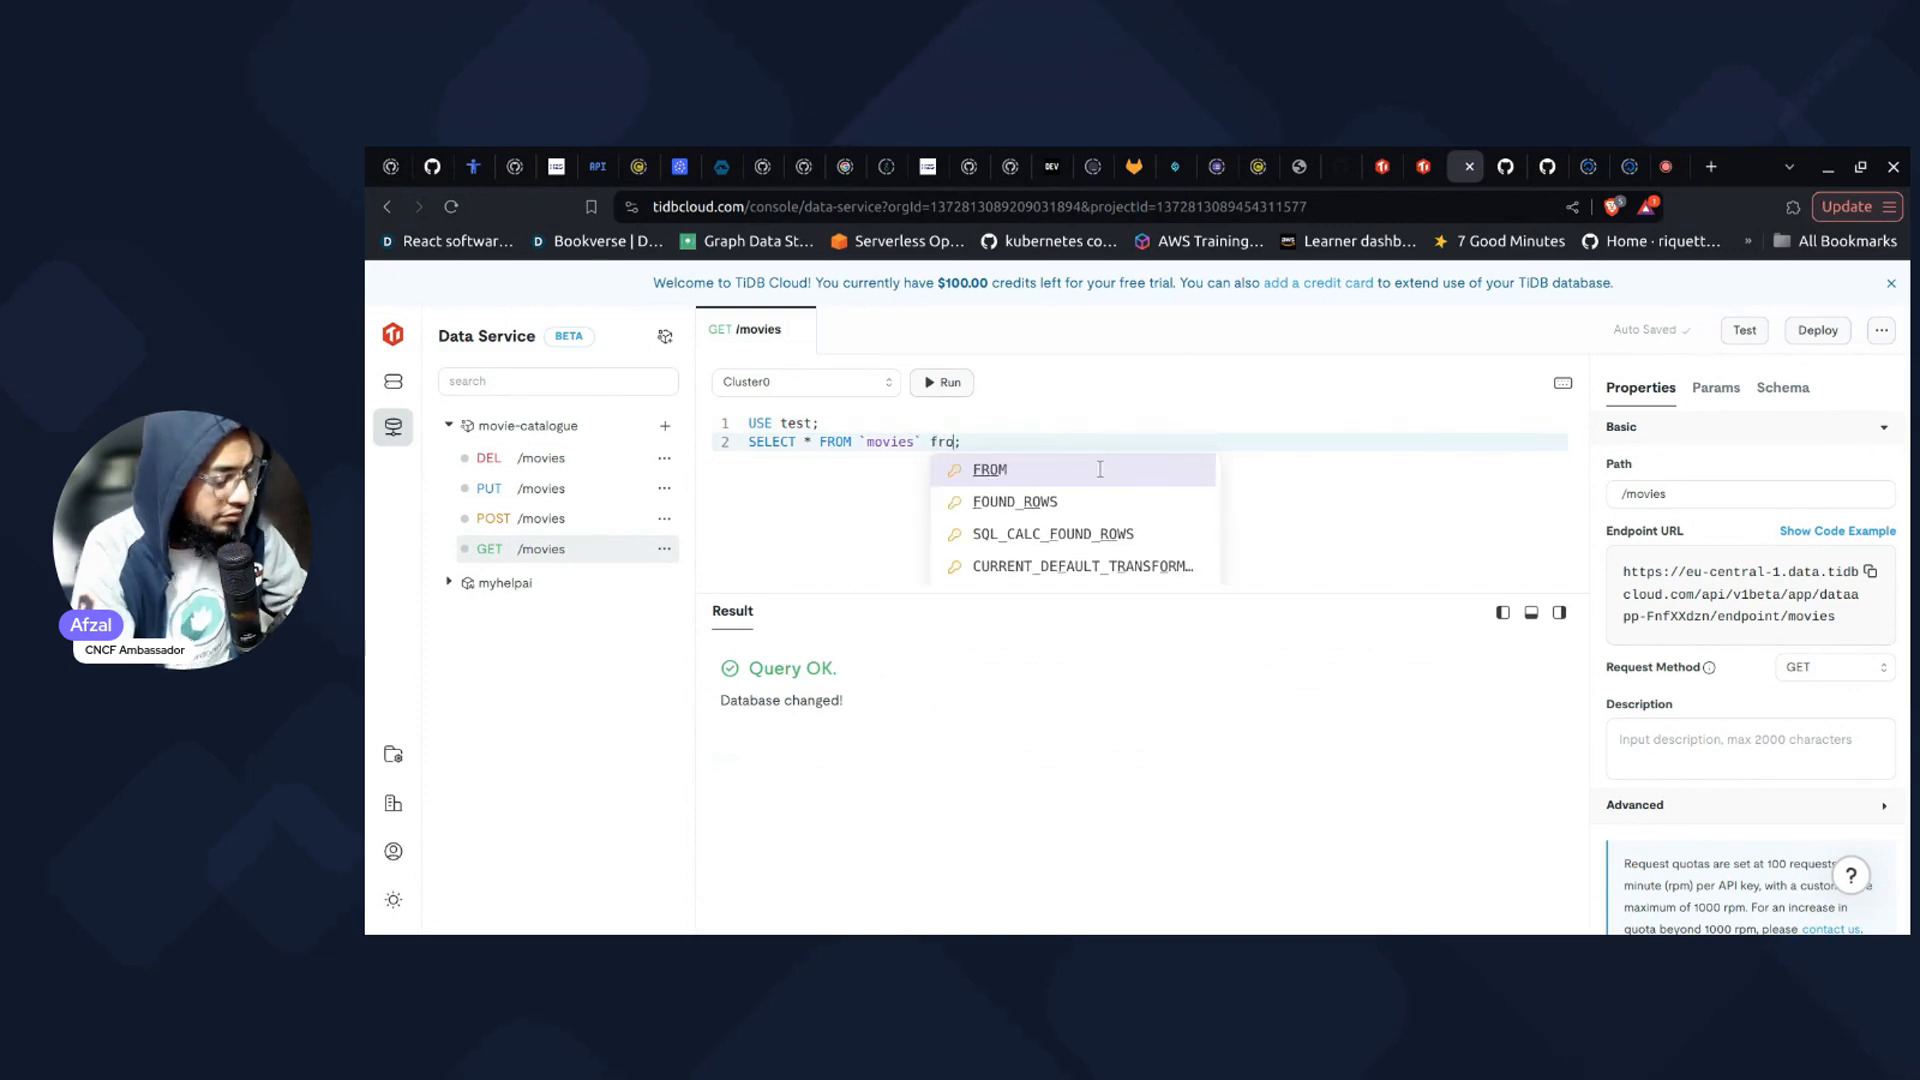
click(1100, 469)
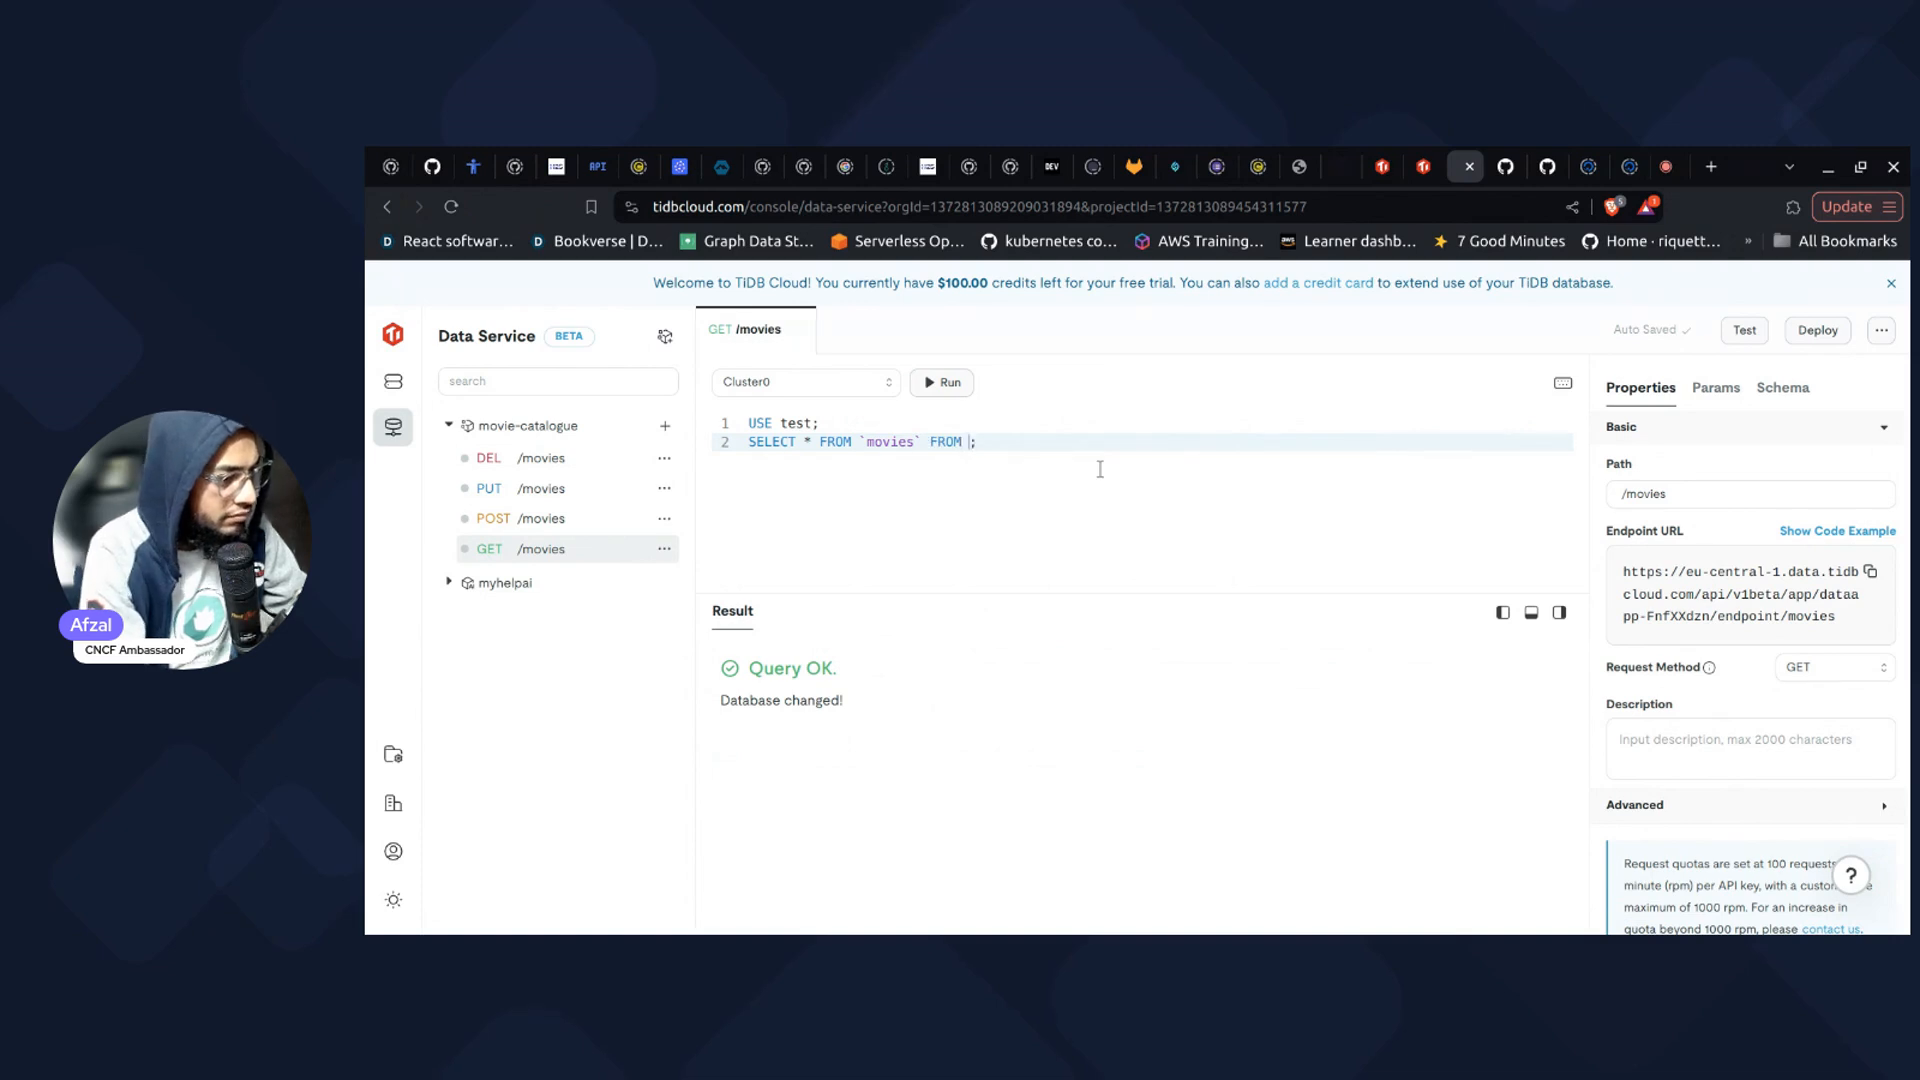
key(BackSpace)
key(BackSpace)
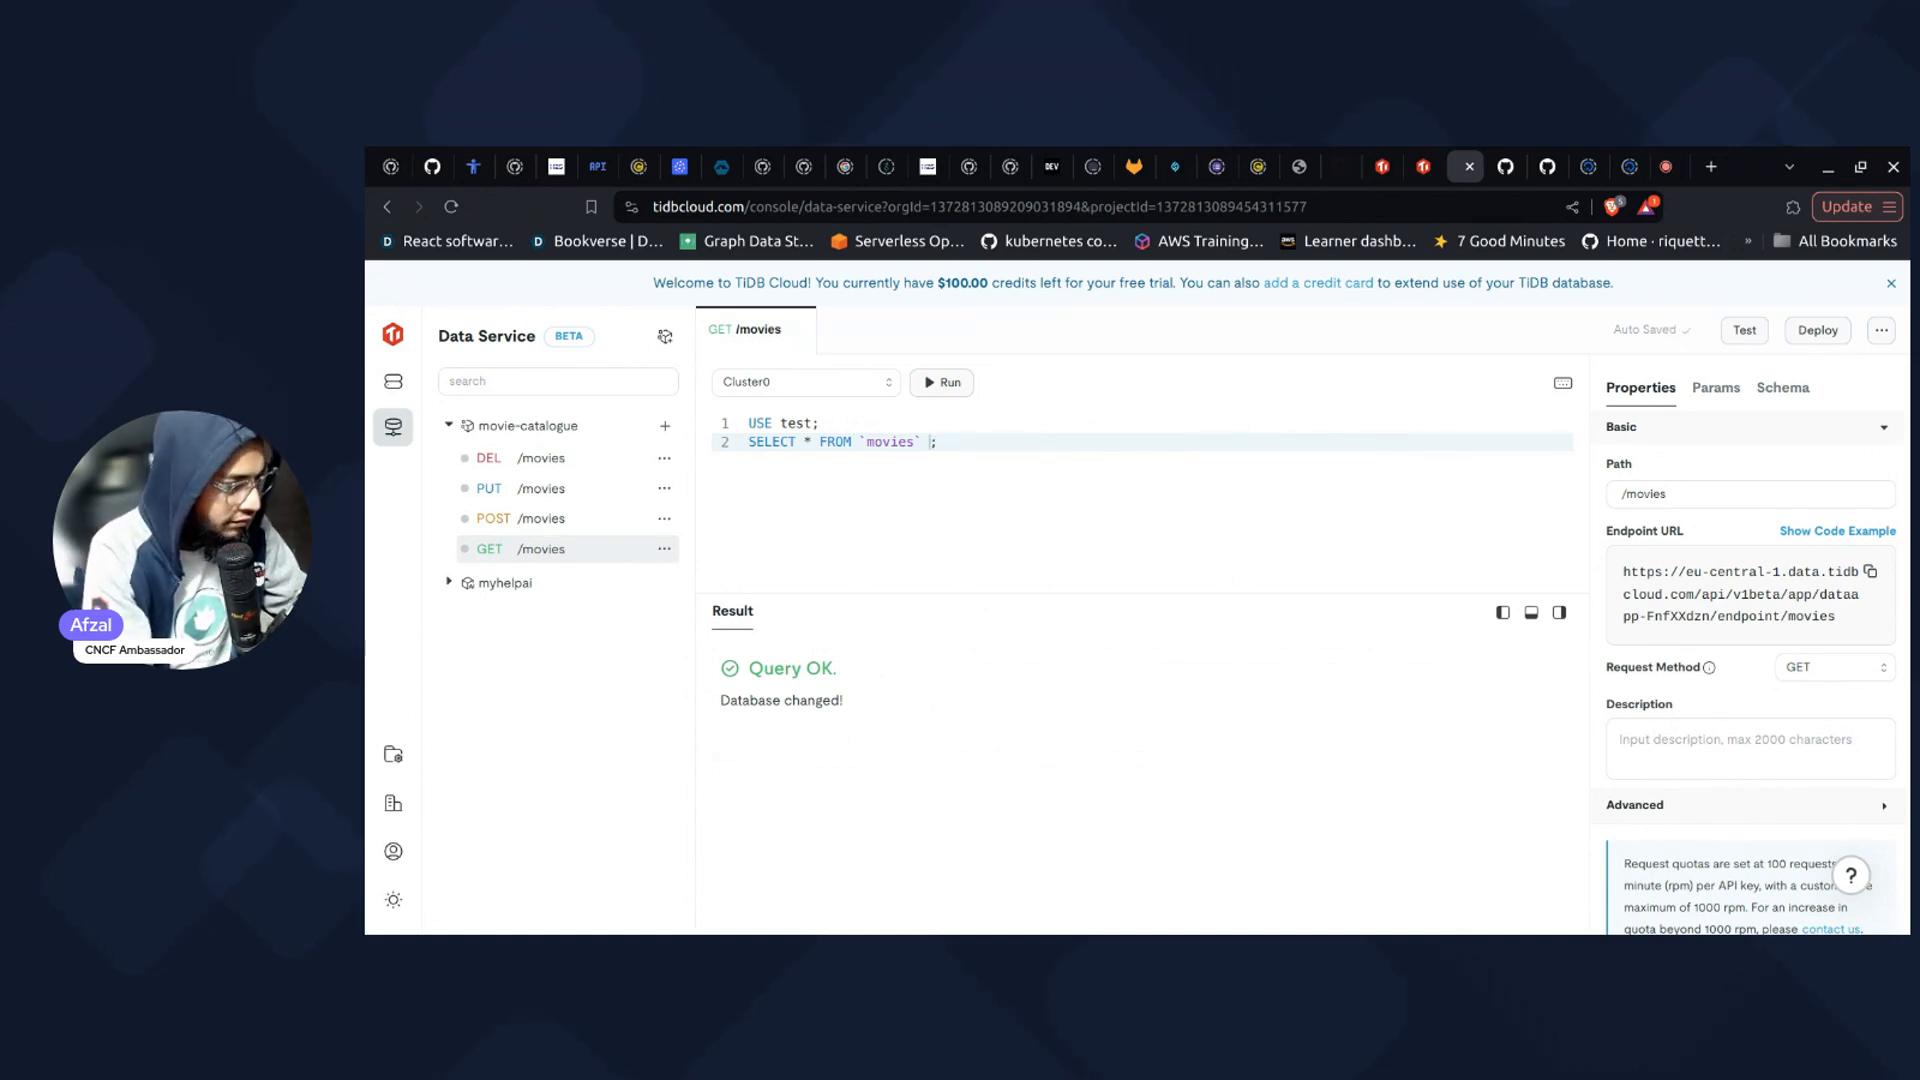
text(where)
key(Return)
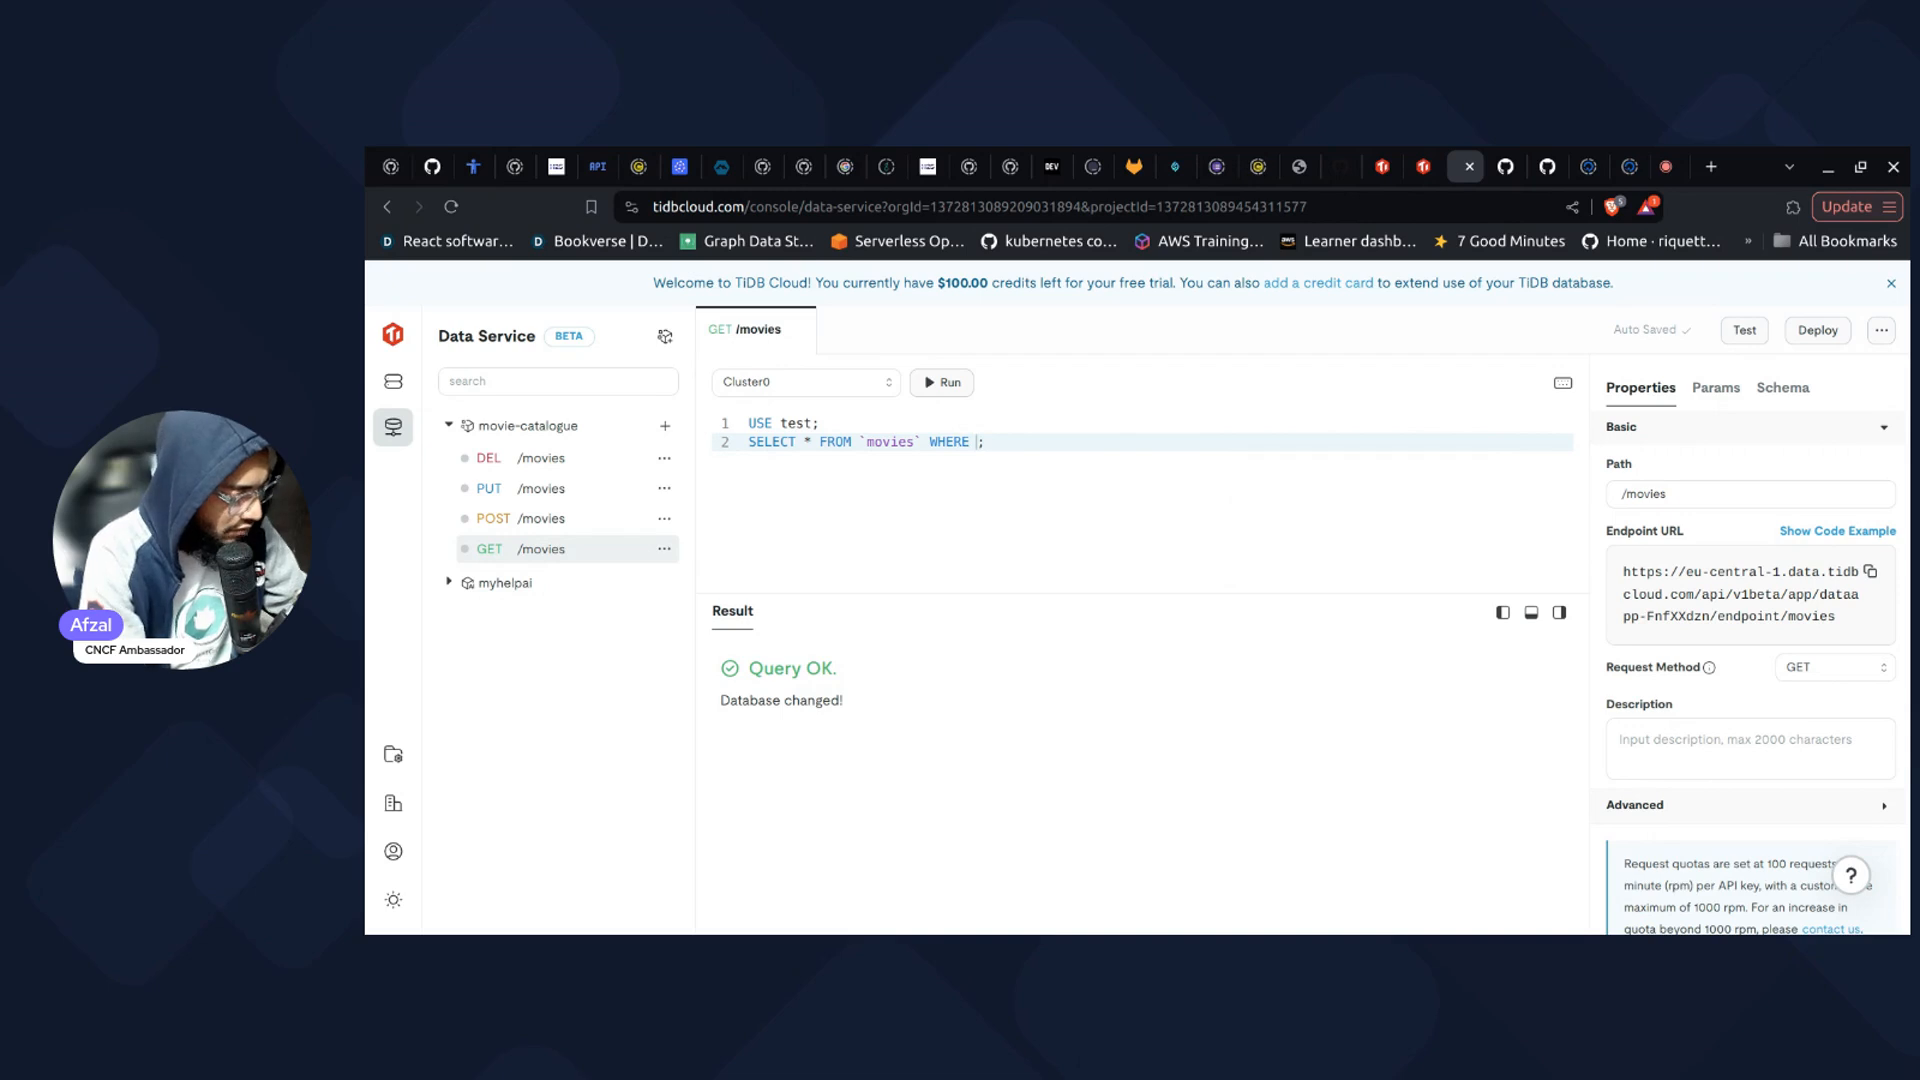
text(Y)
click(1100, 469)
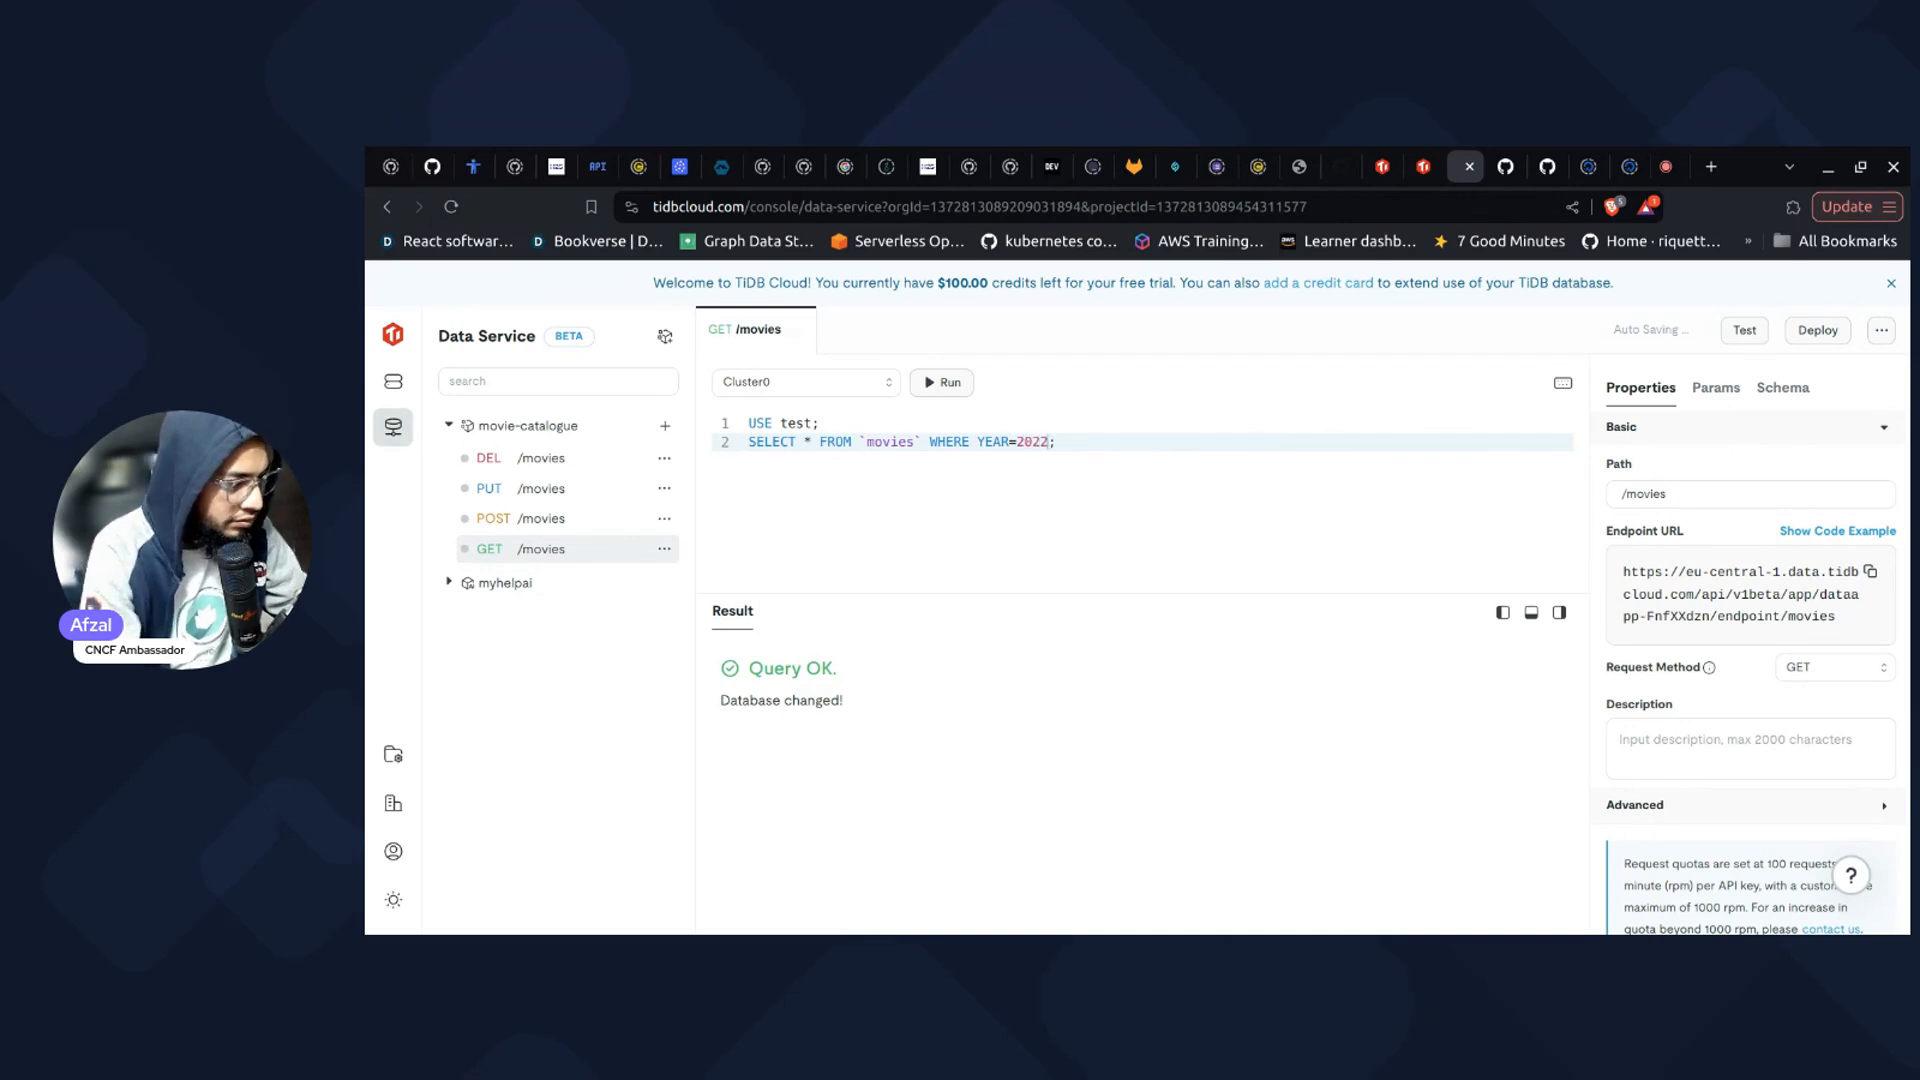
Step: Run the filtered query and confirm it returns World War IV, Action, 2022
click(950, 382)
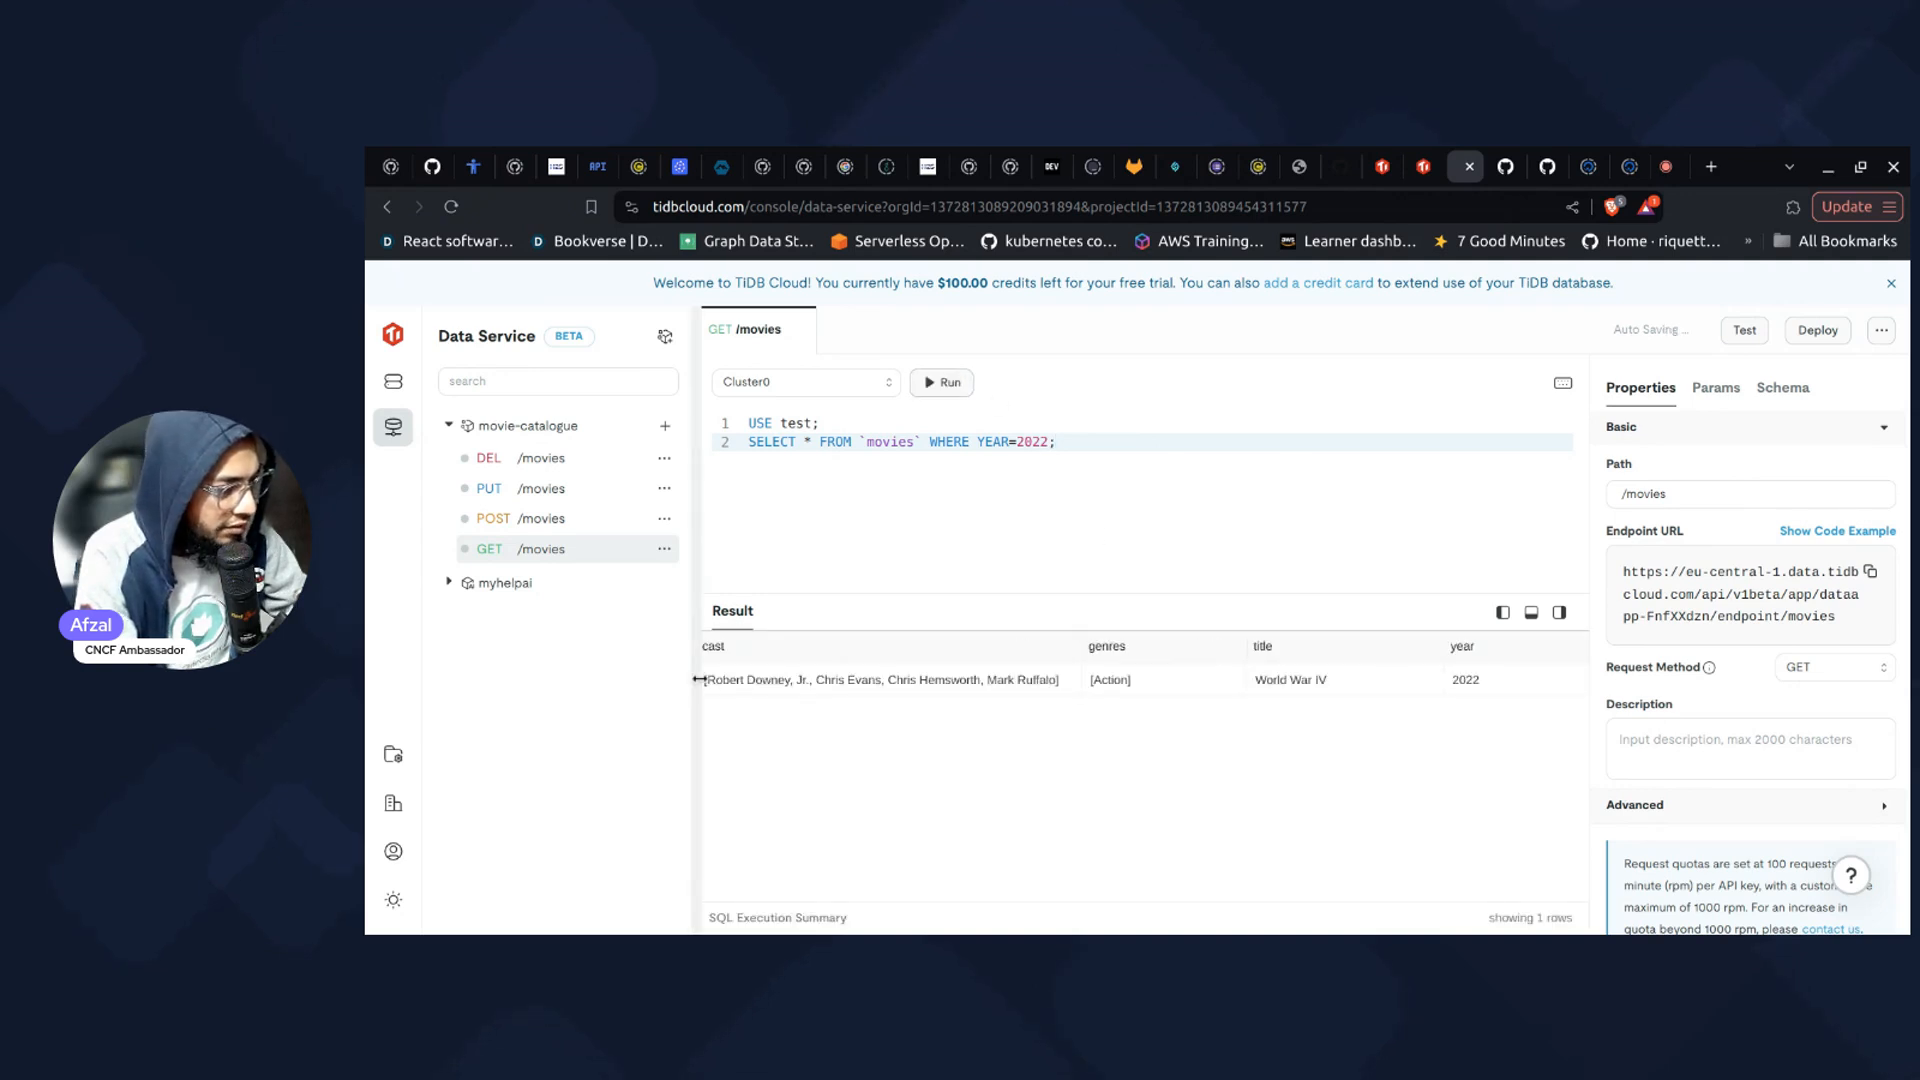
drag(697, 680, 690, 680)
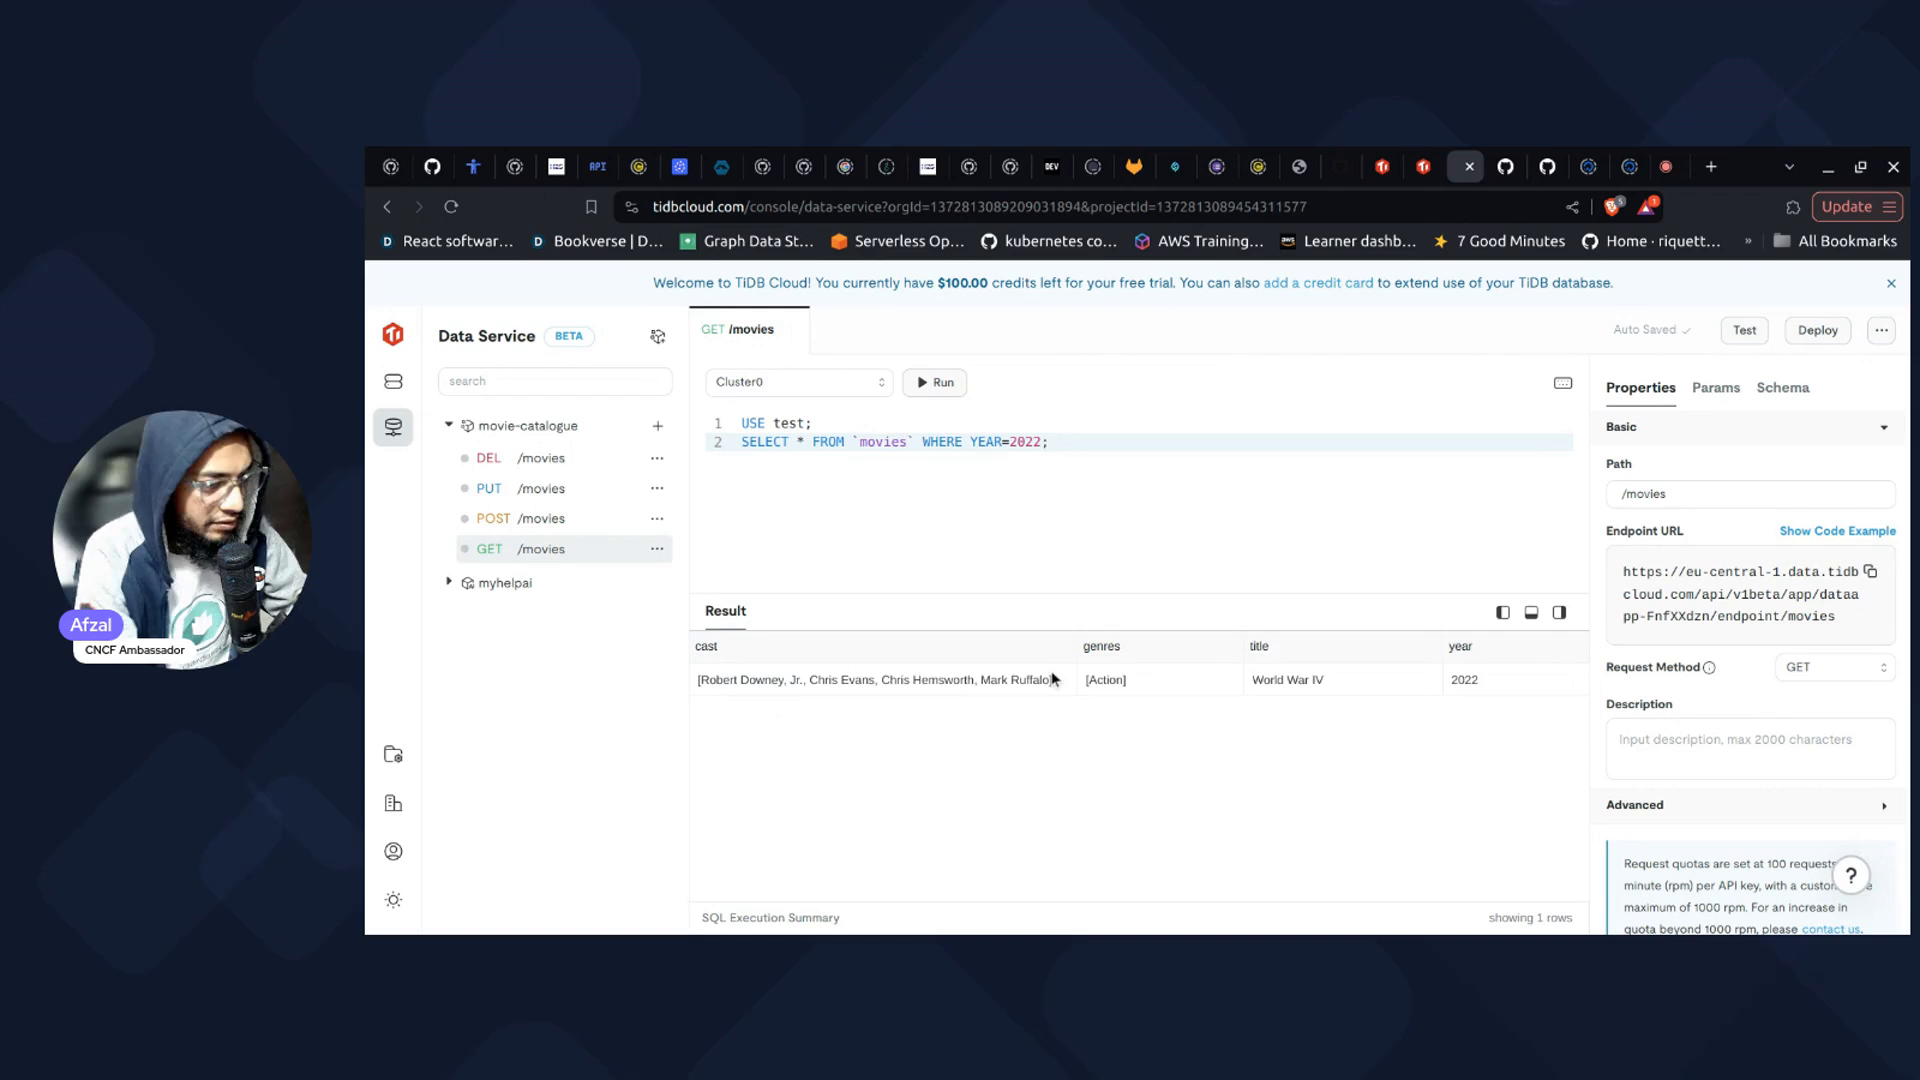
drag(1486, 683, 703, 677)
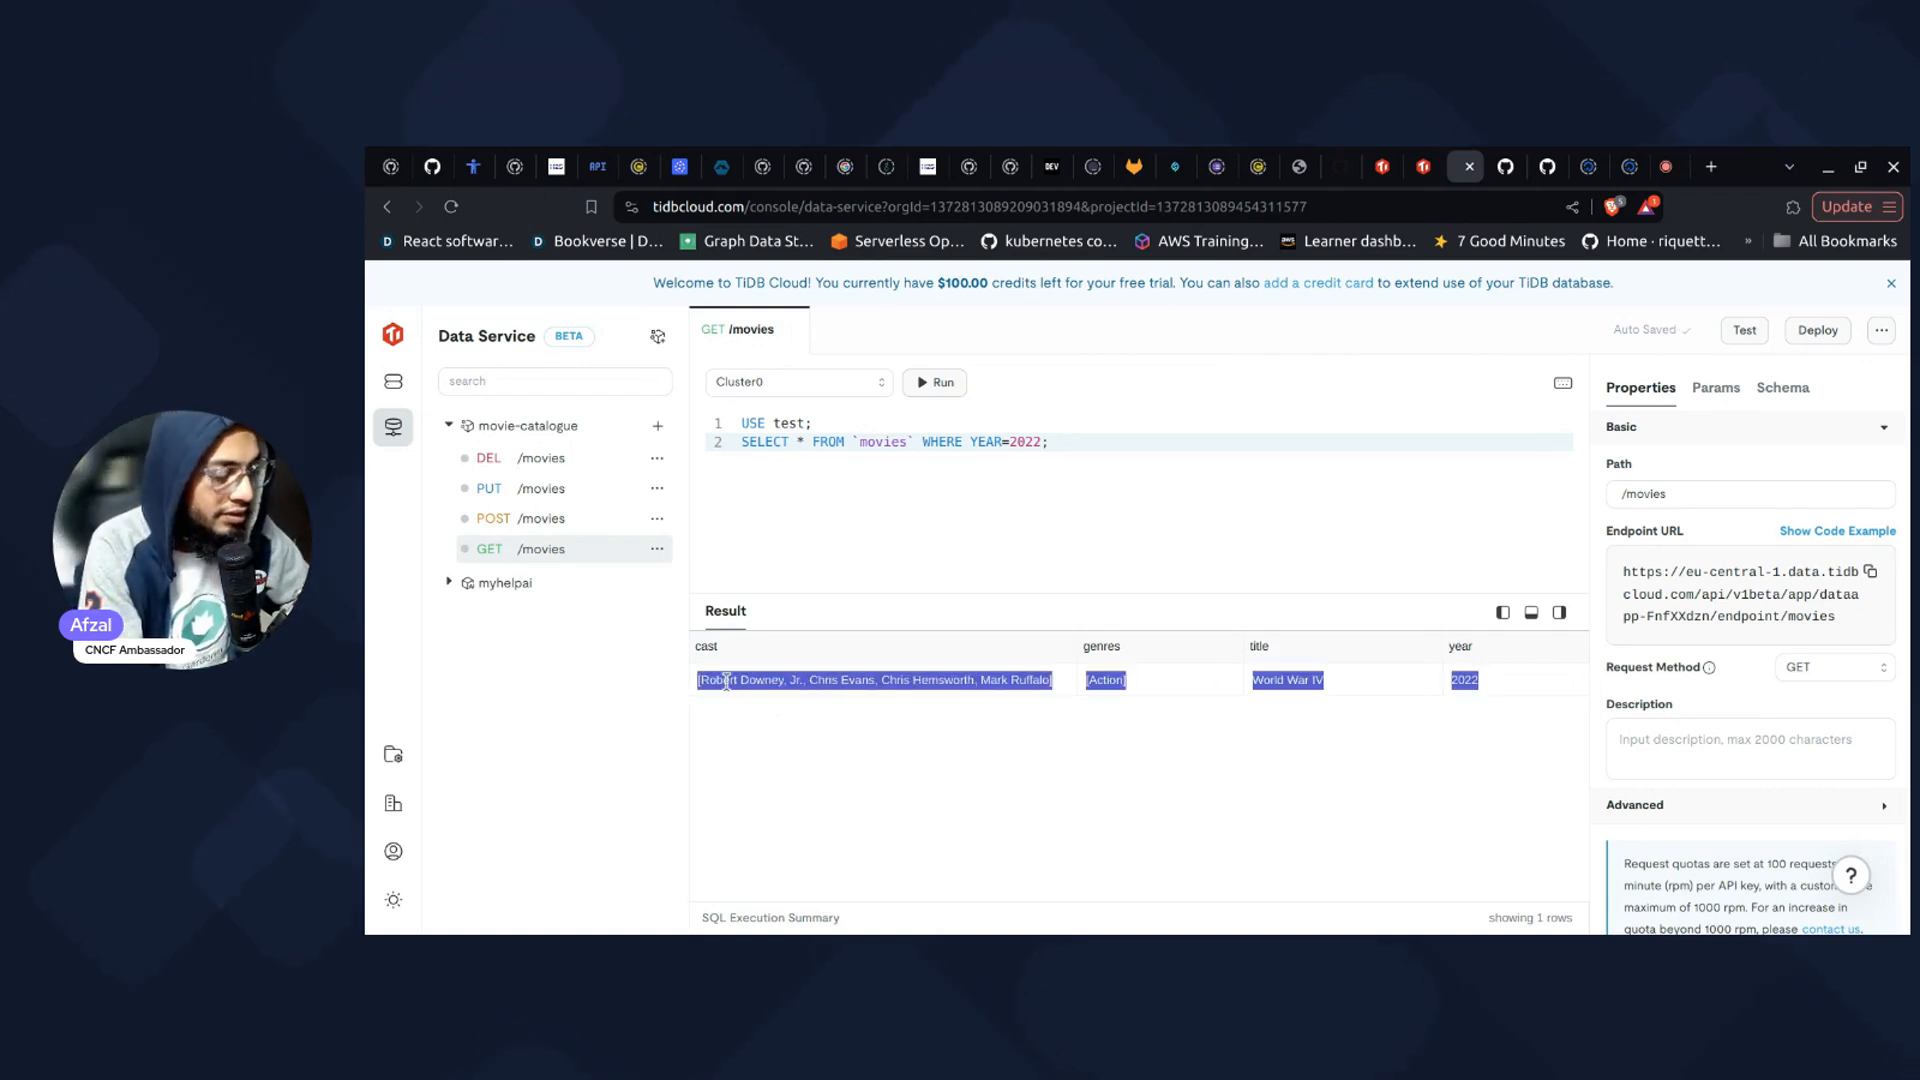
click(834, 728)
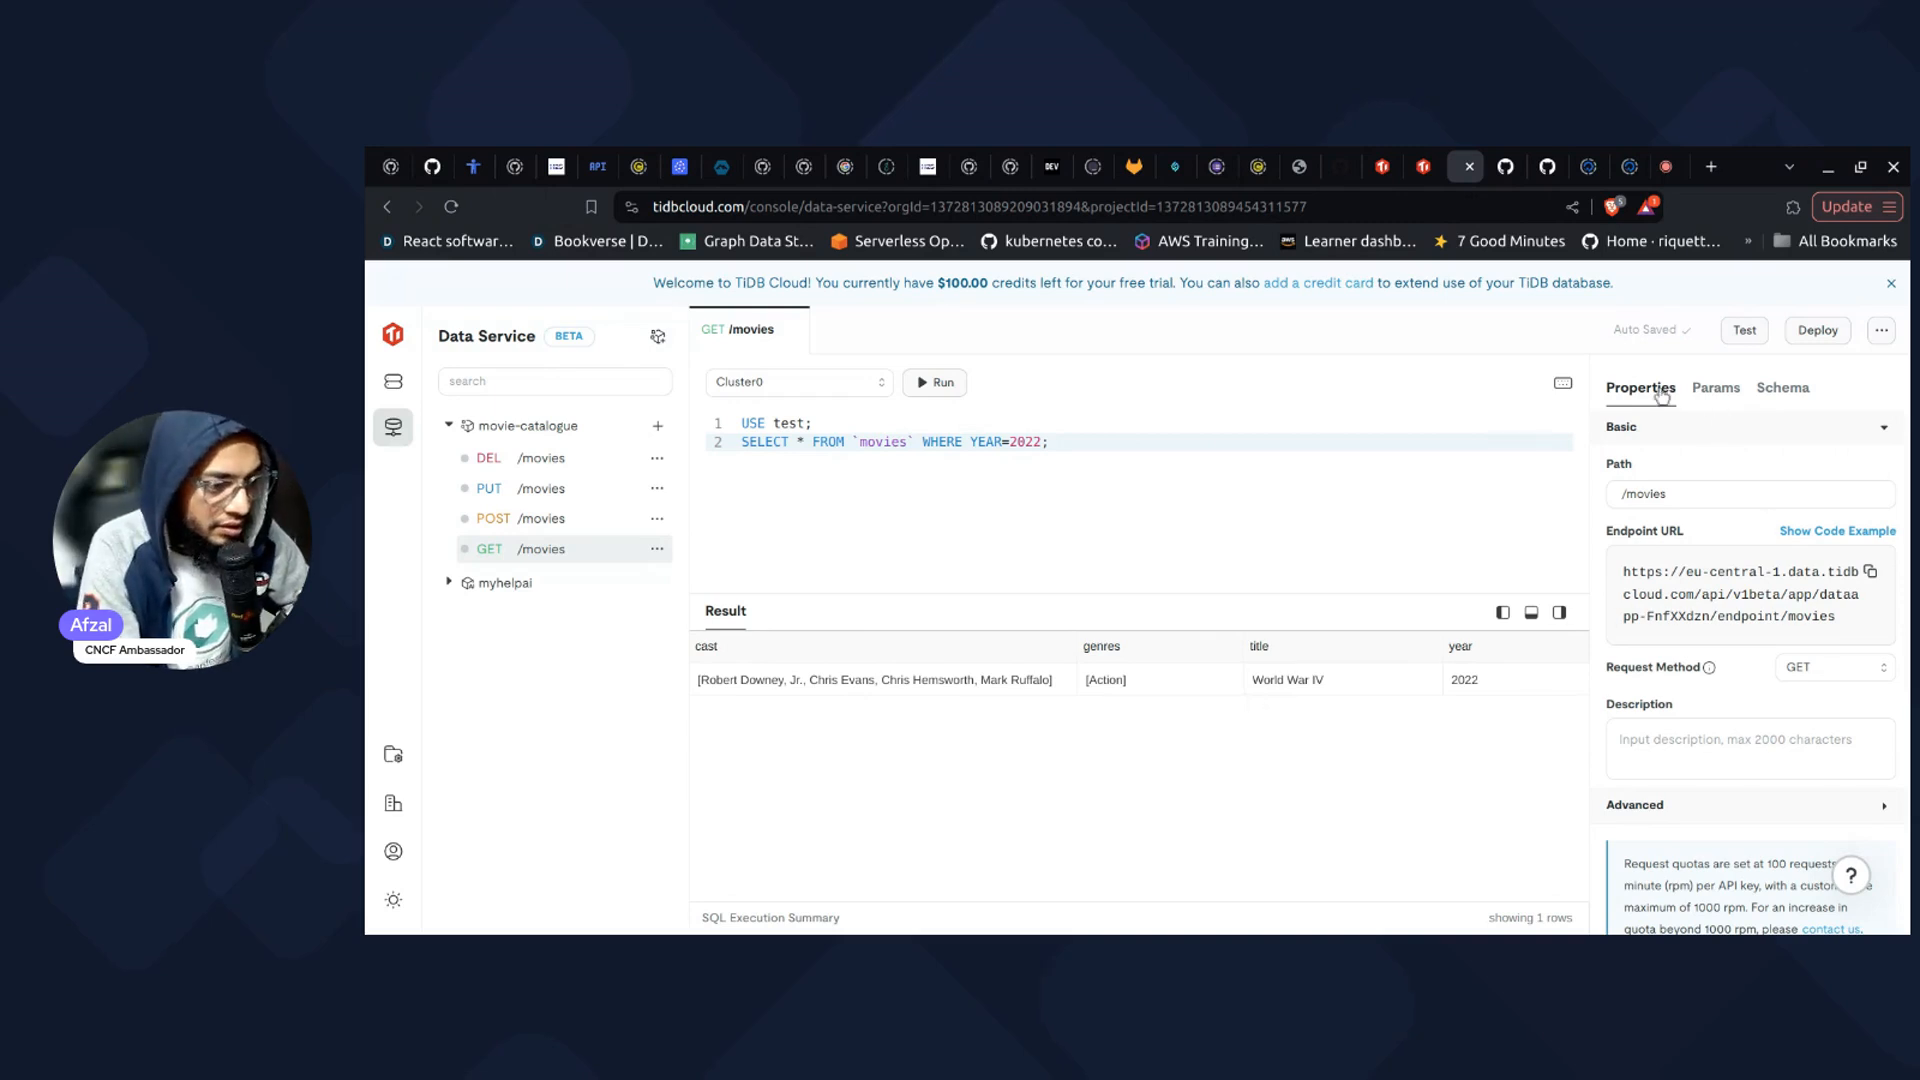
Step: Copy the GET /movies endpoint URL ending in /endpoint/movies
click(1869, 571)
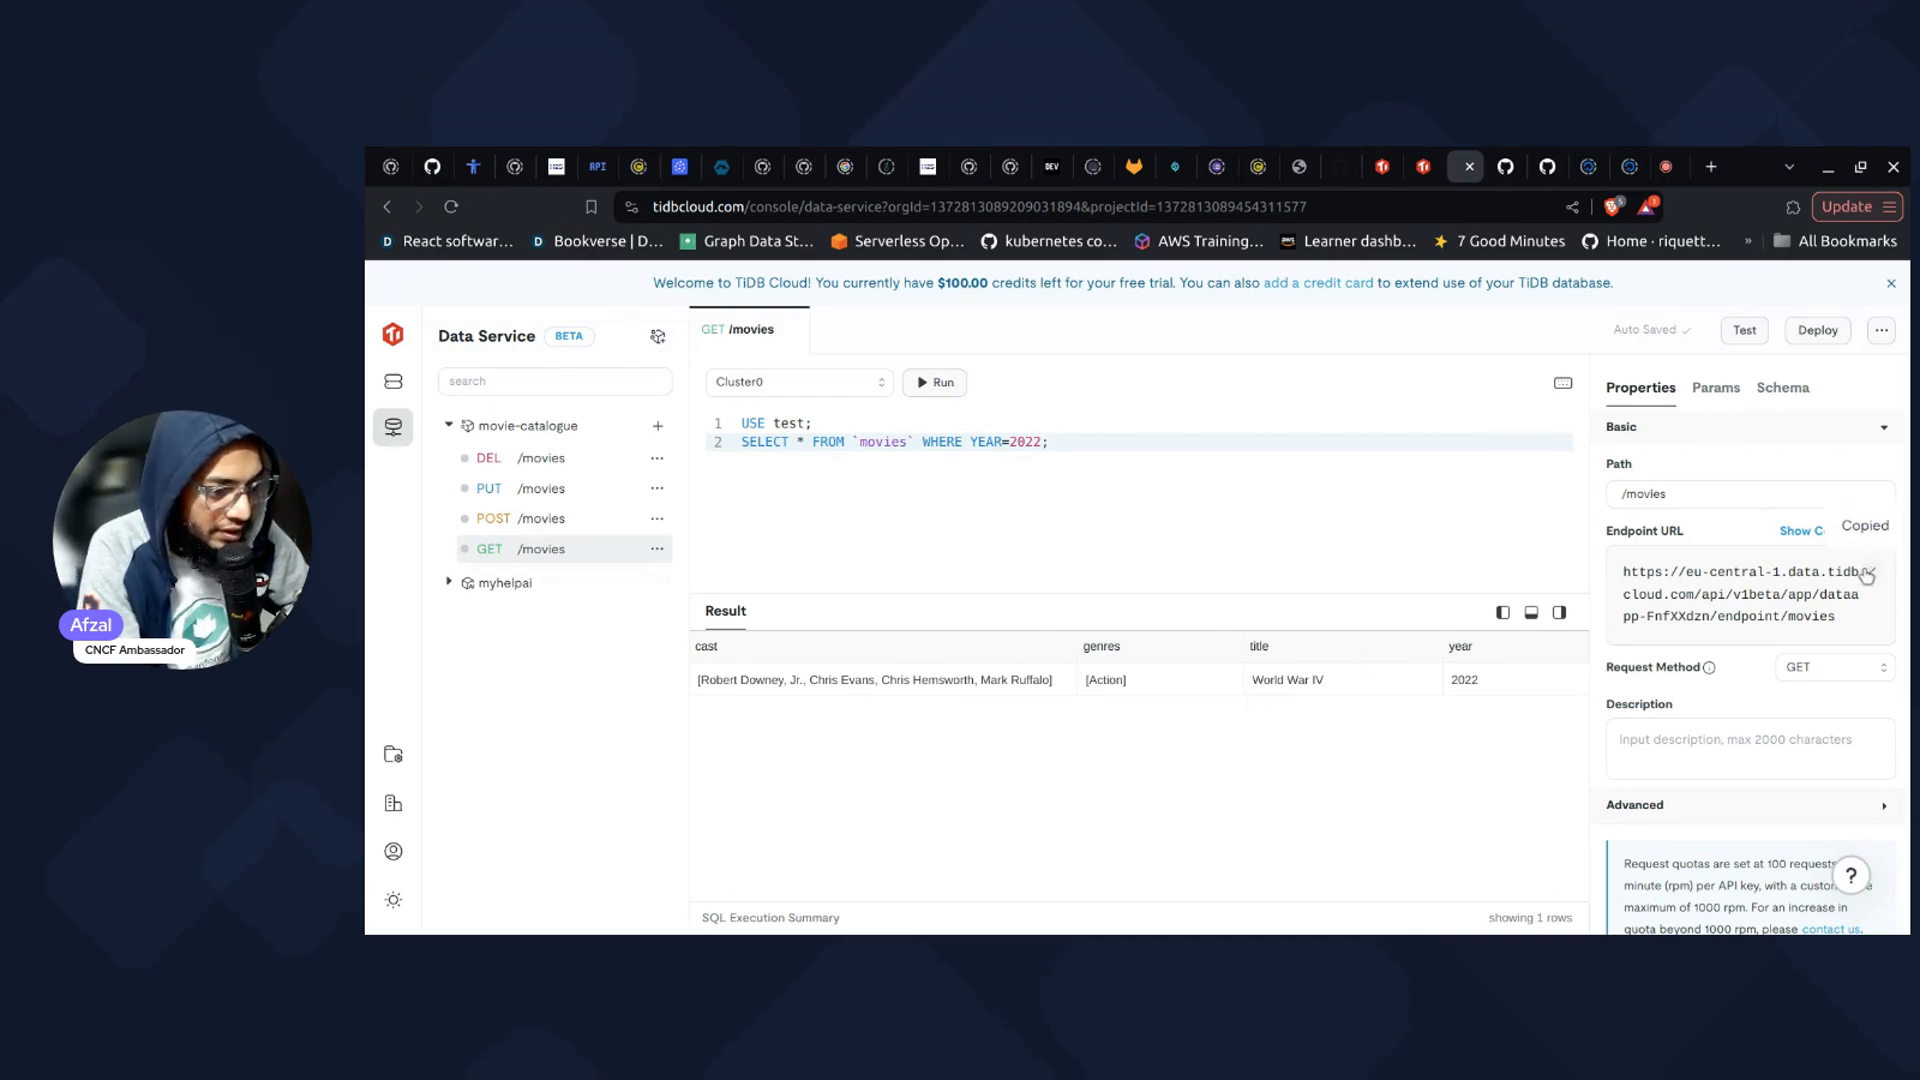
drag(1838, 624, 1612, 570)
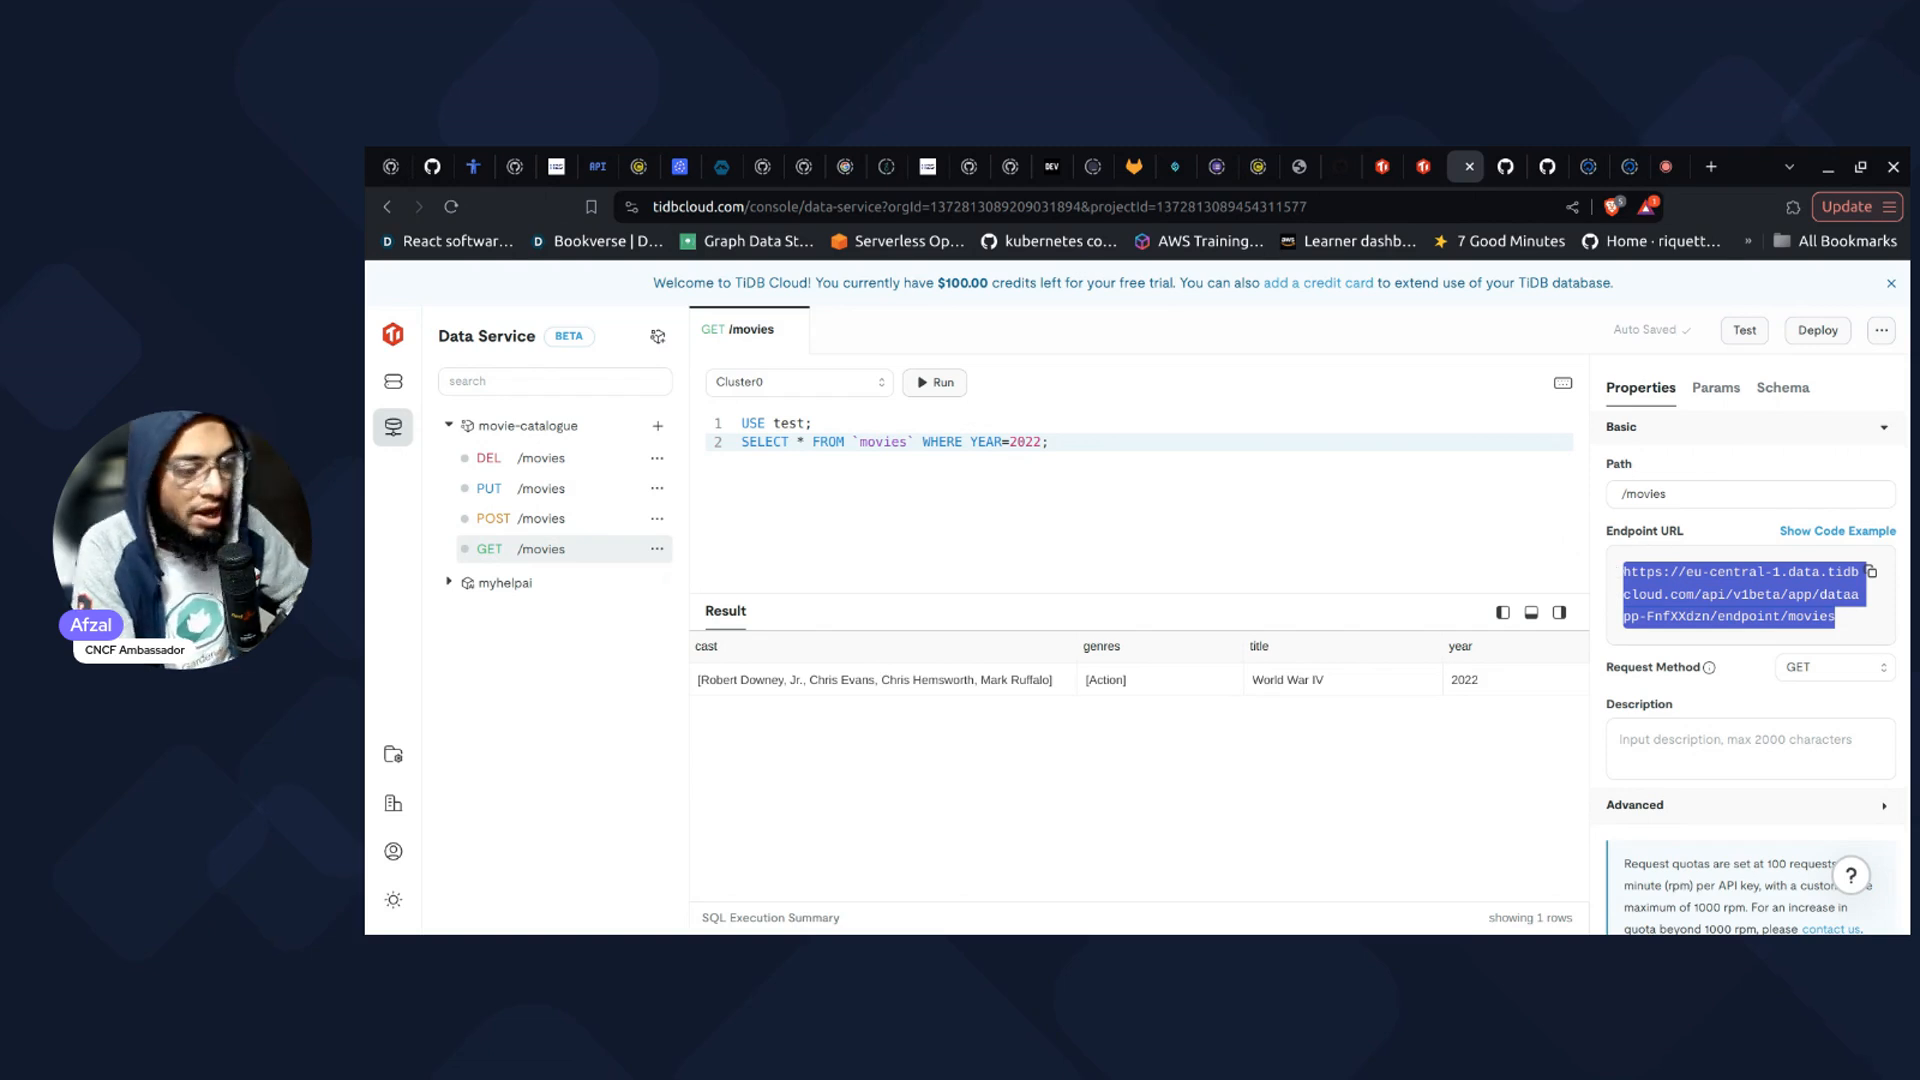
click(1845, 626)
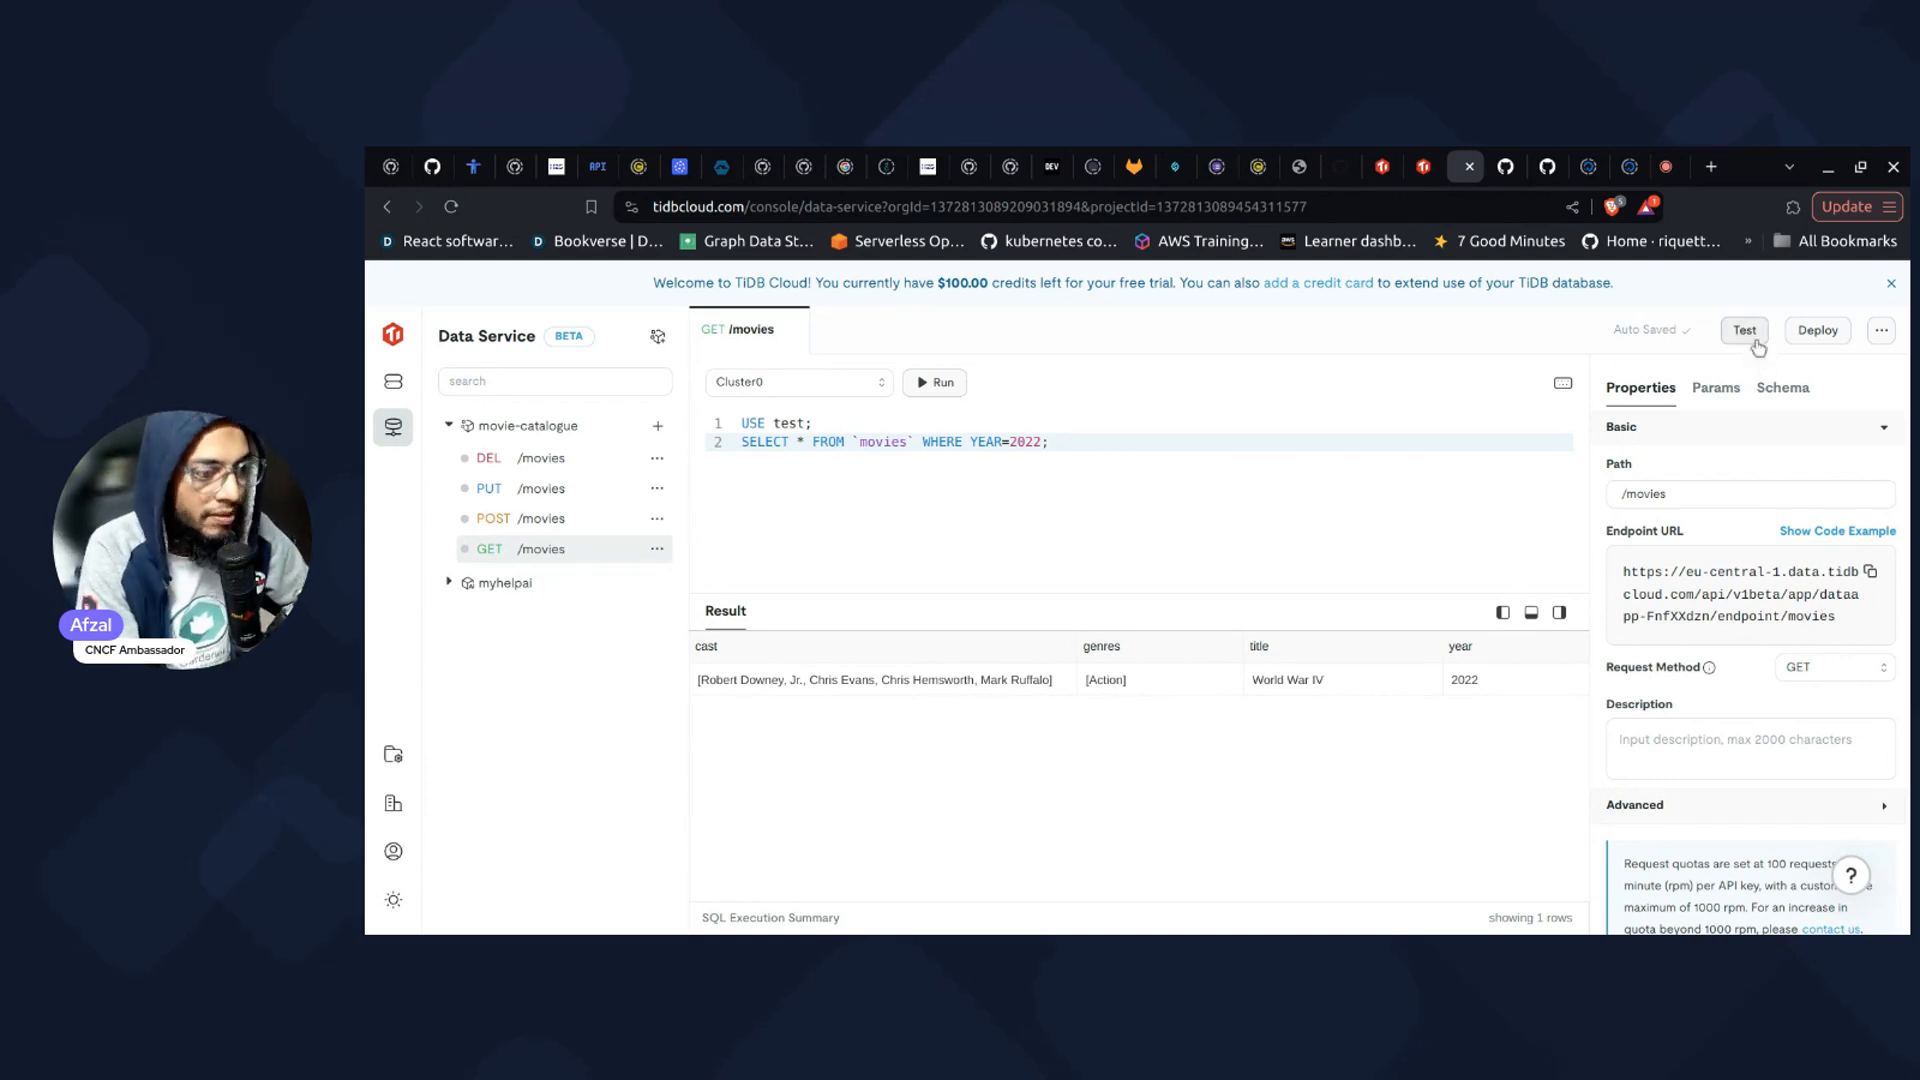
Step: Deploy the GET /movies endpoint using Deploy and Push to GitHub
click(1820, 333)
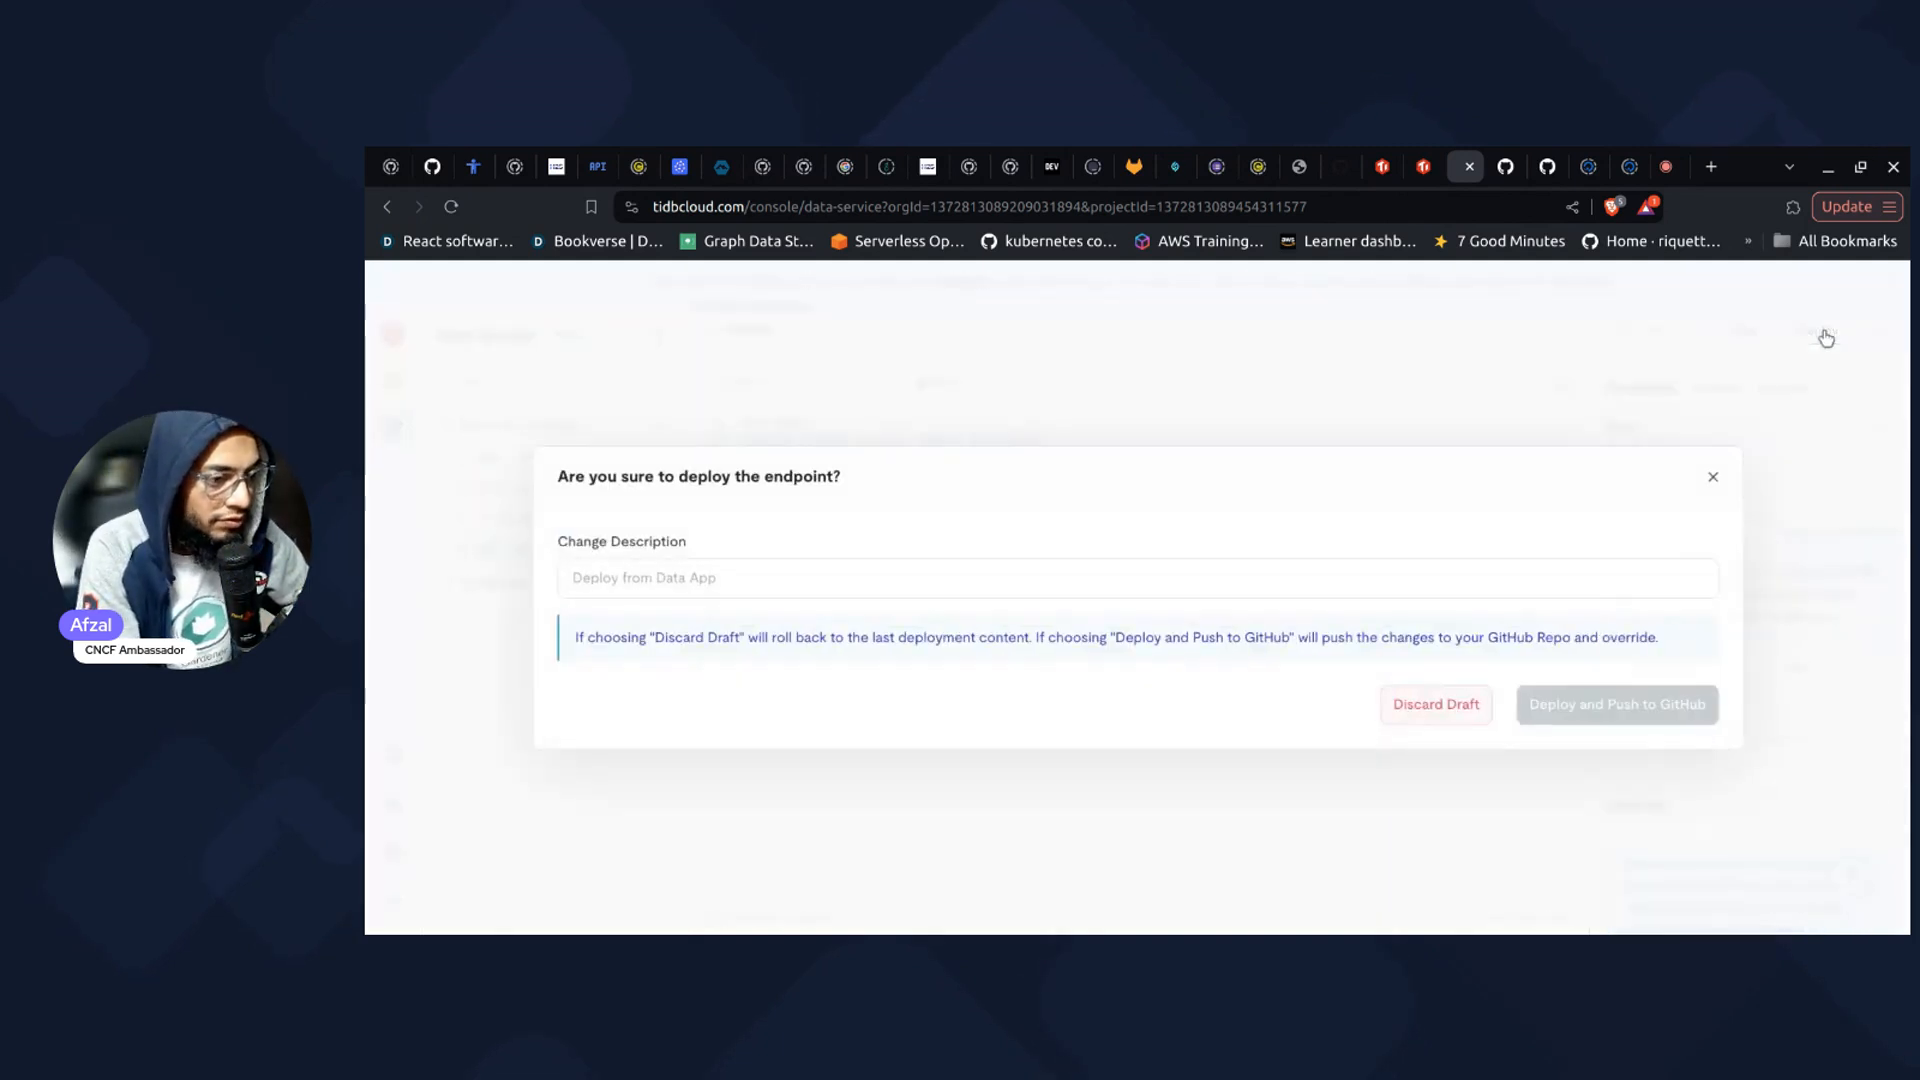
scroll(1020, 655, down, 4)
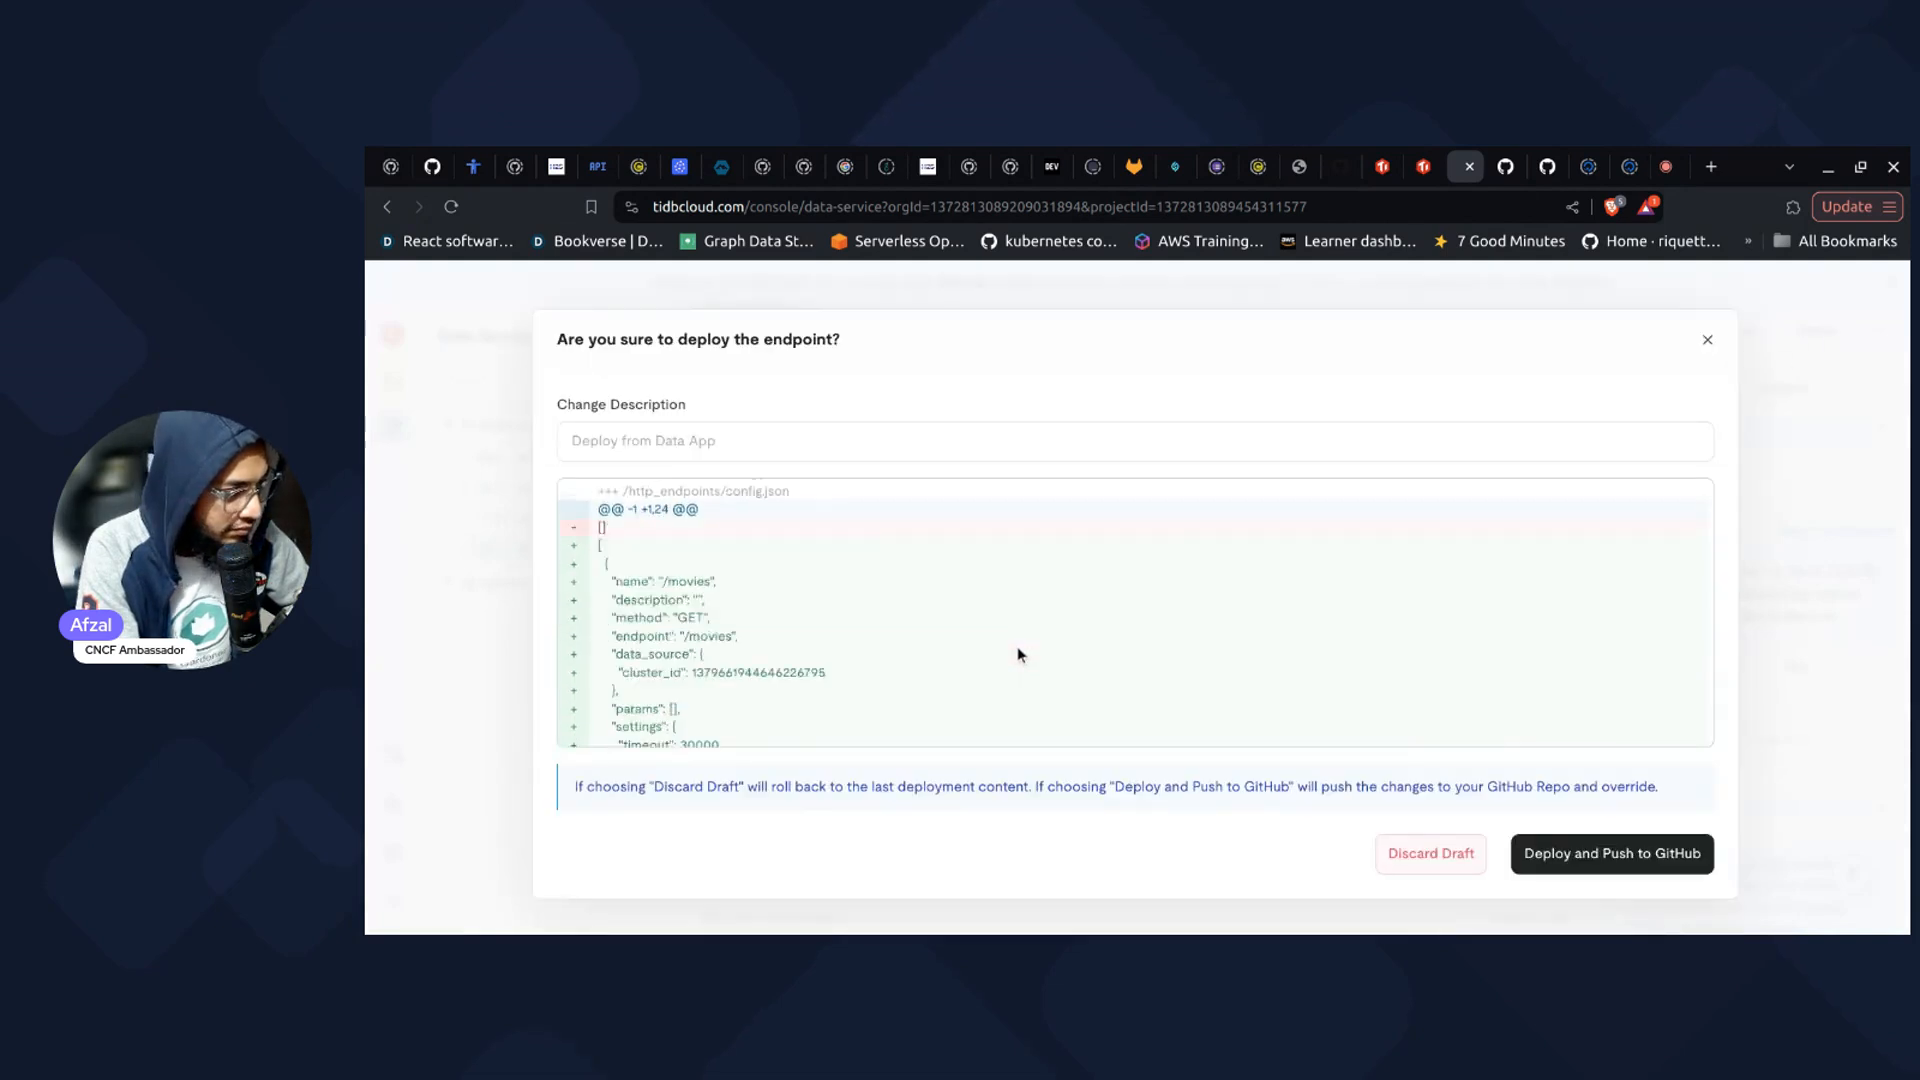
scroll(1022, 656, up, 4)
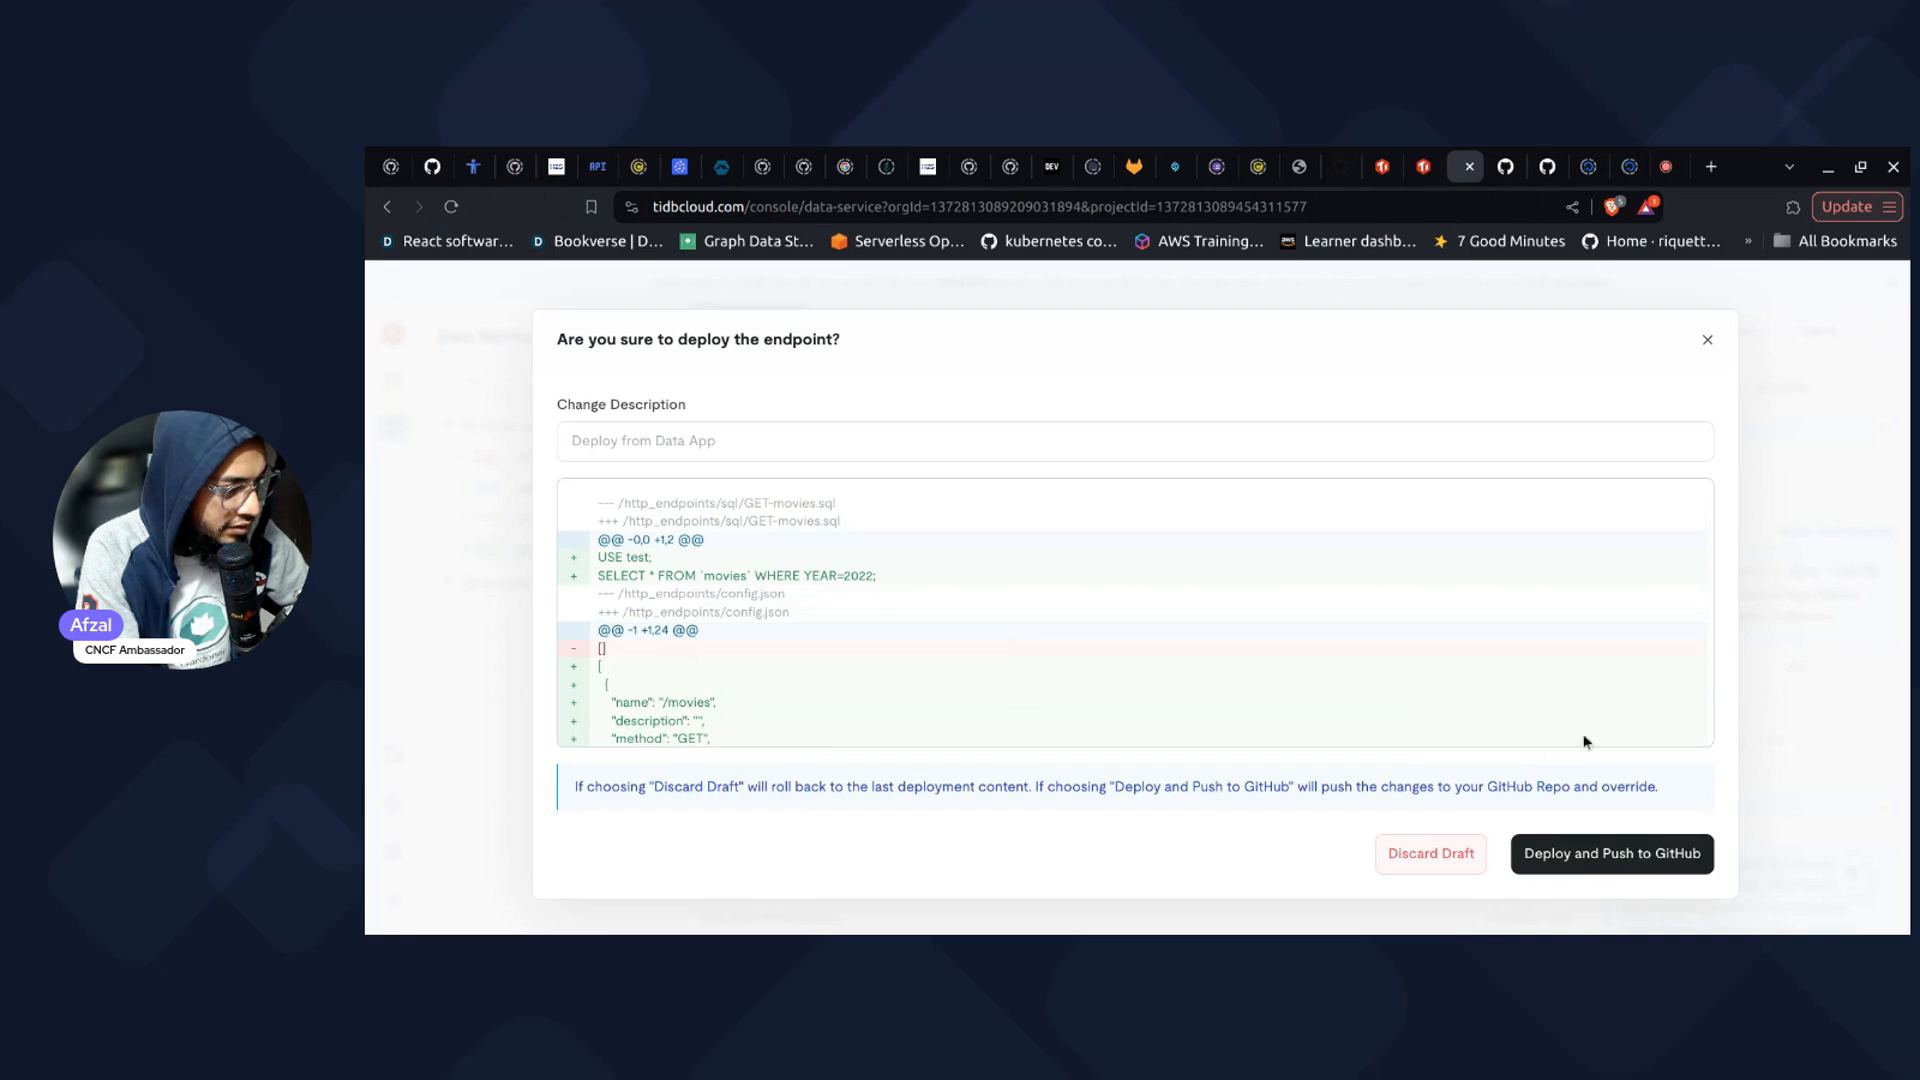
click(1578, 862)
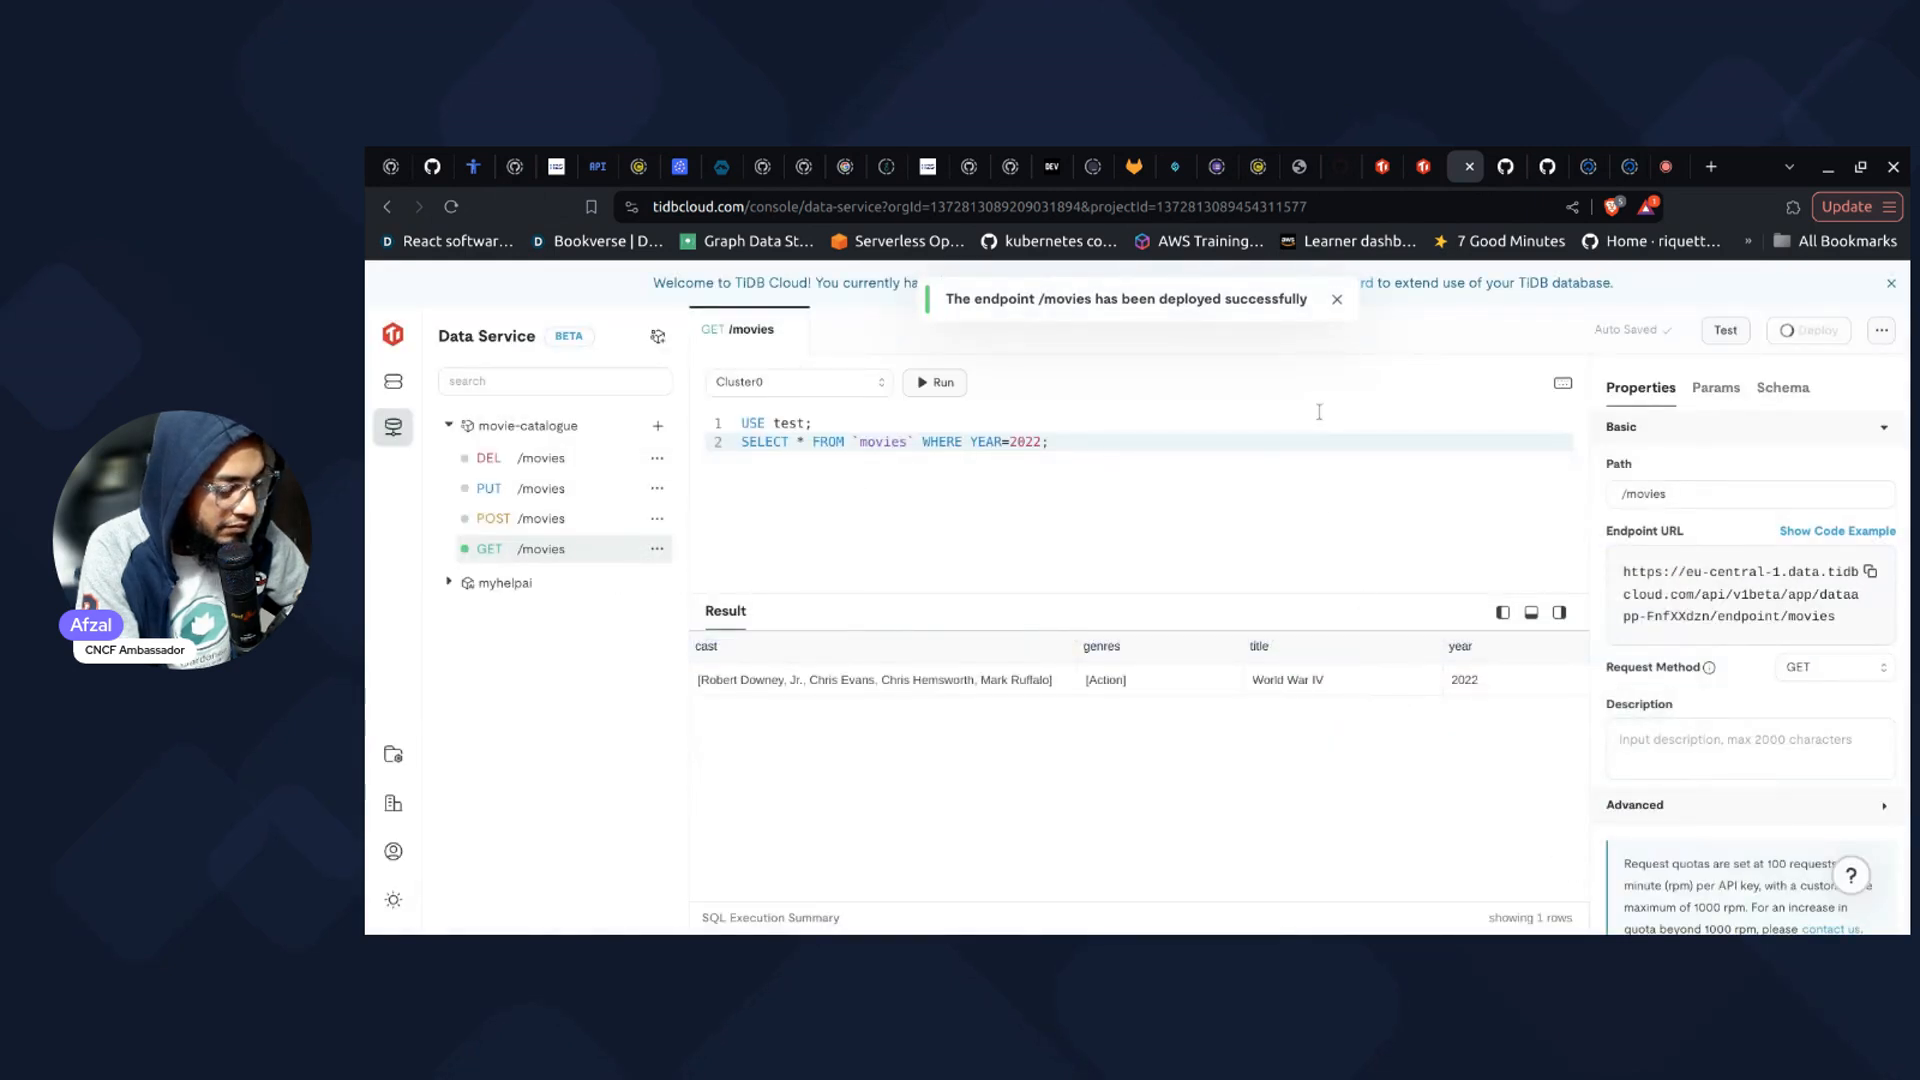
click(1546, 176)
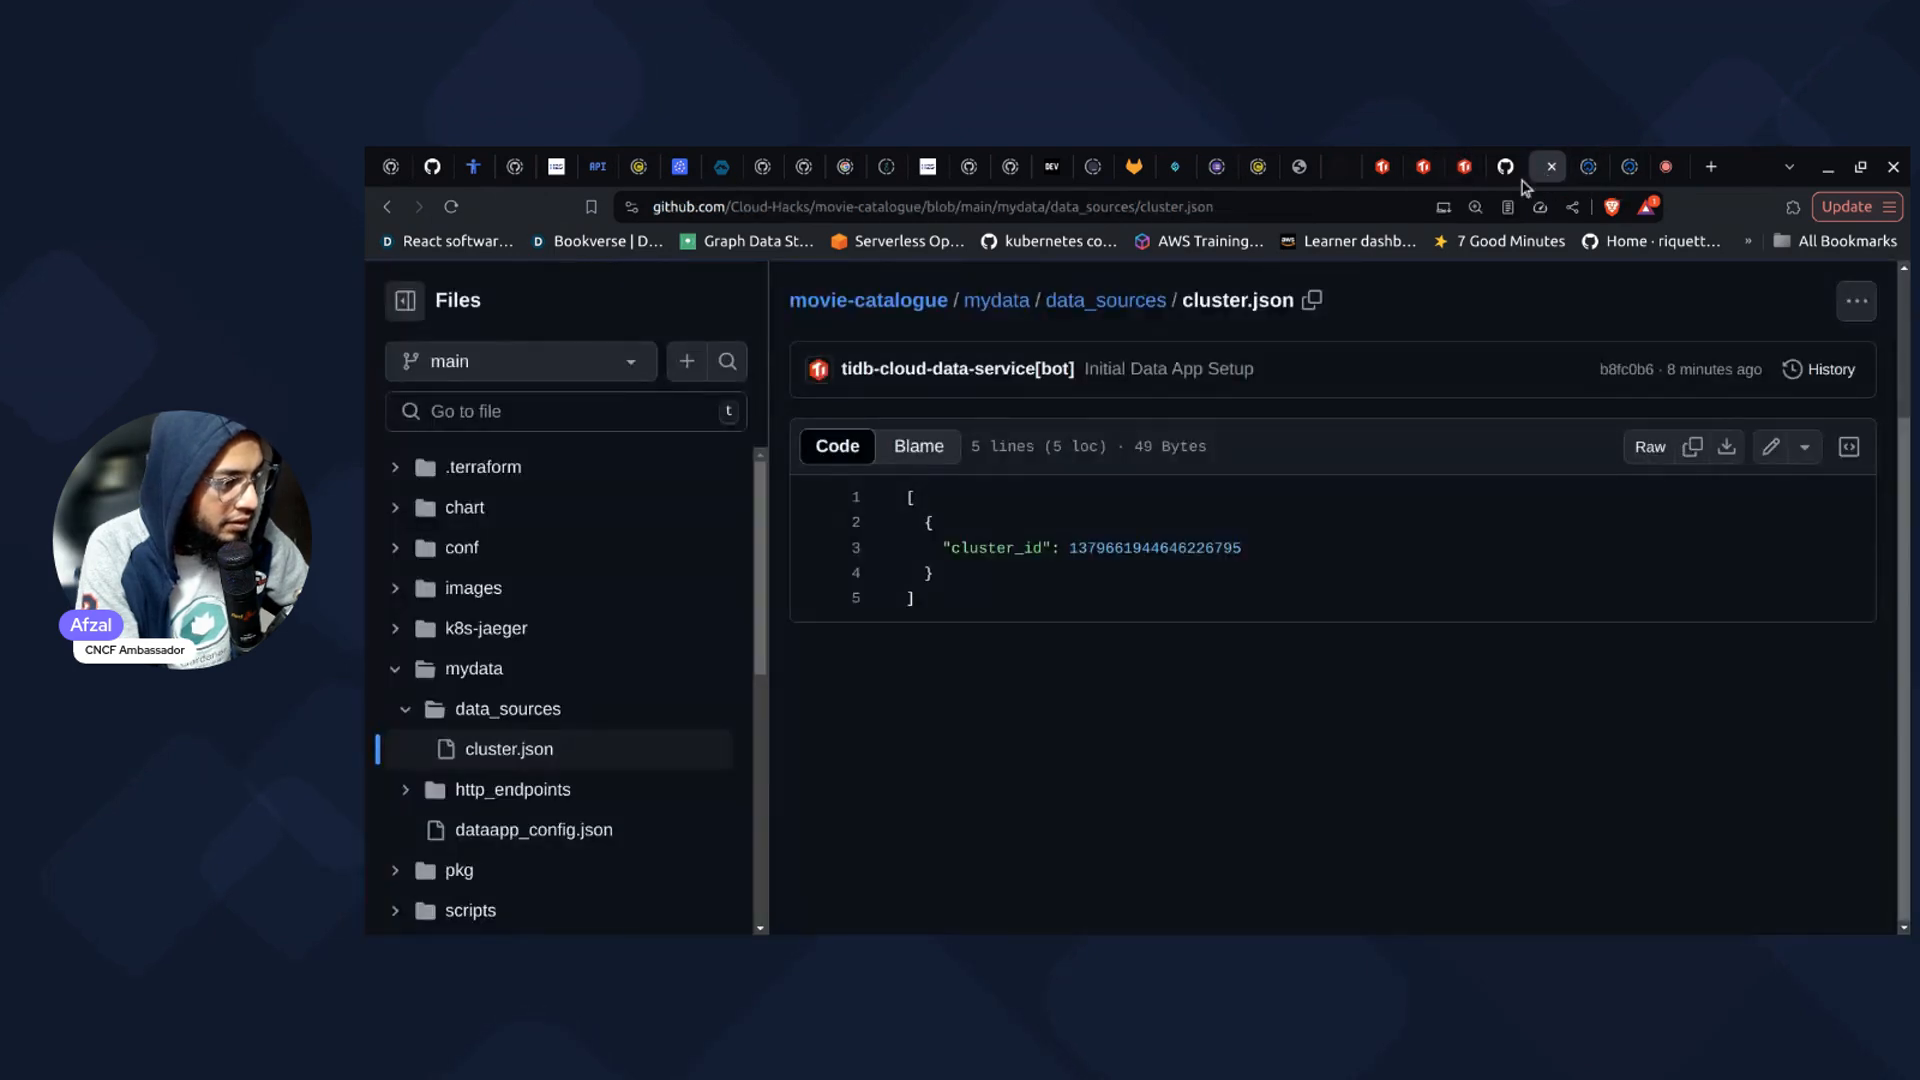
Step: Open config.json in the repository's mydata/http_endpoints folder
scroll(533, 770, down, 3)
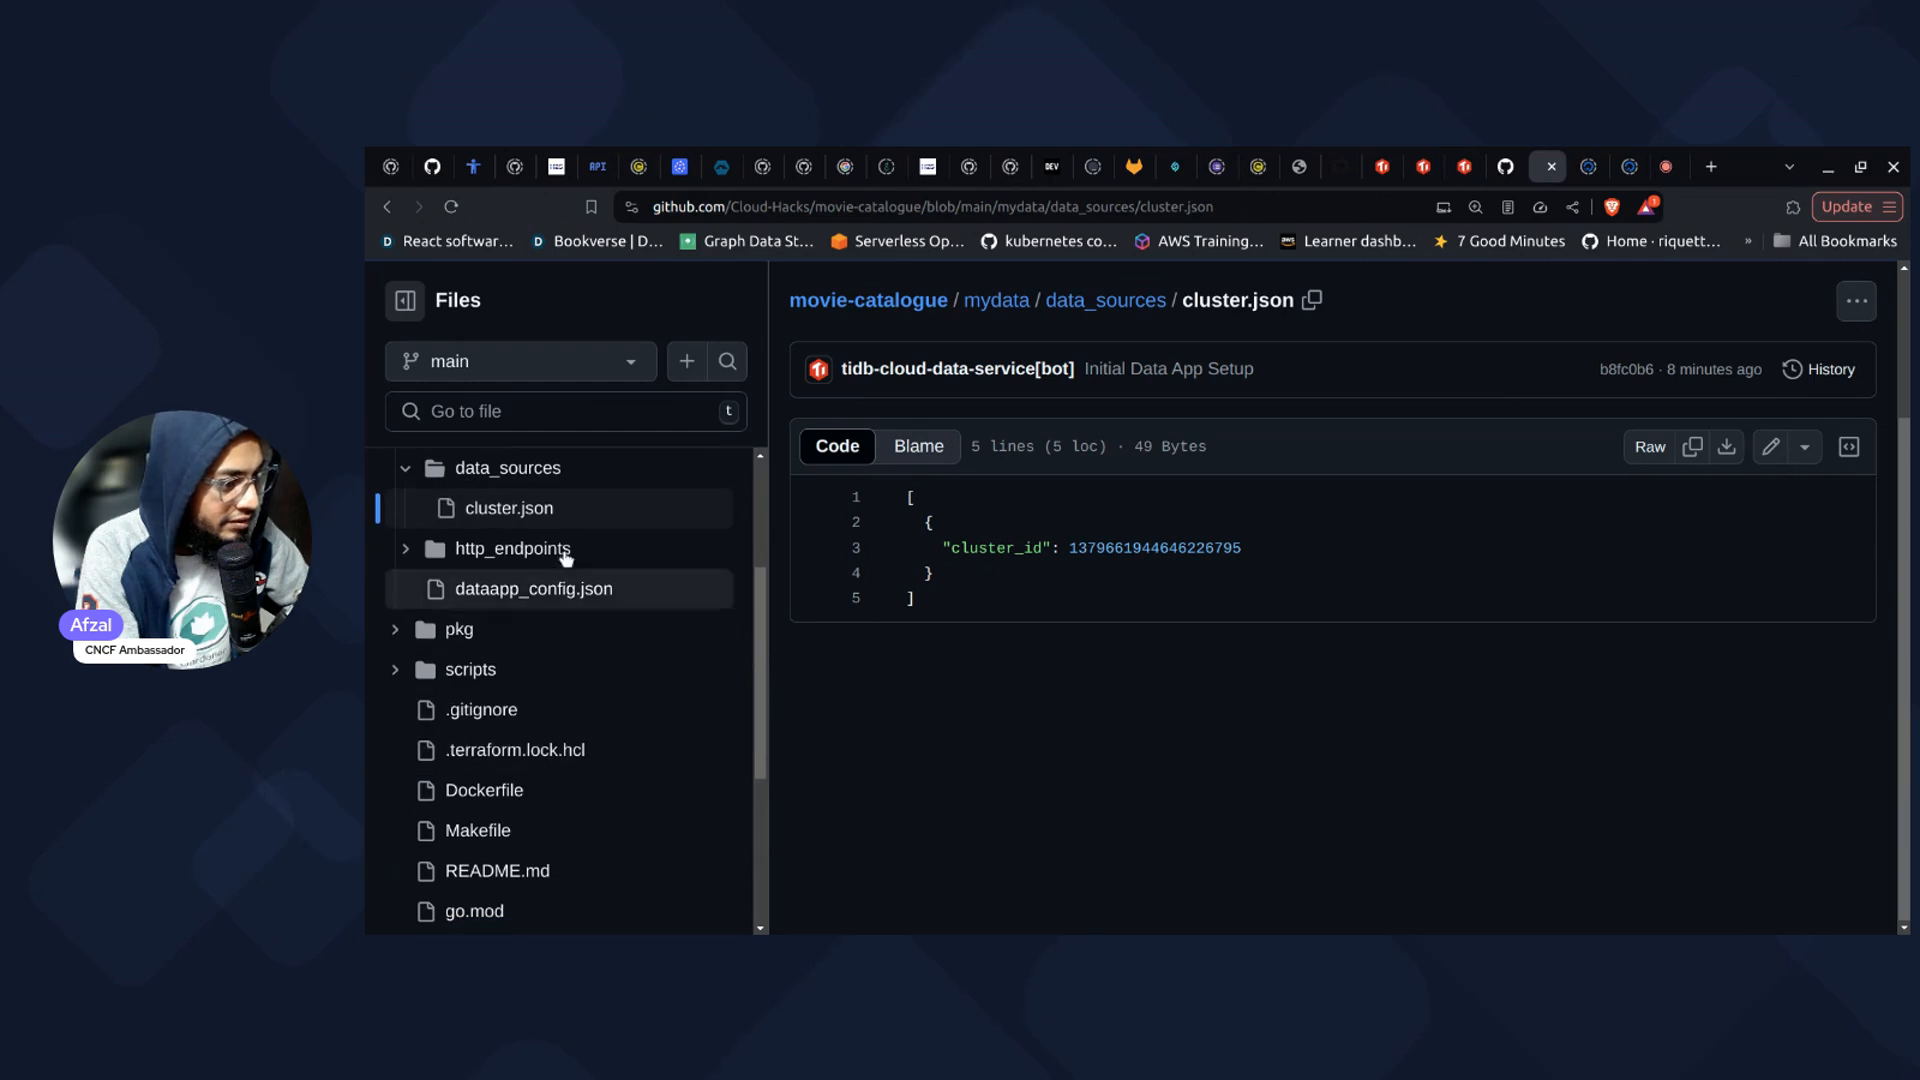
click(550, 552)
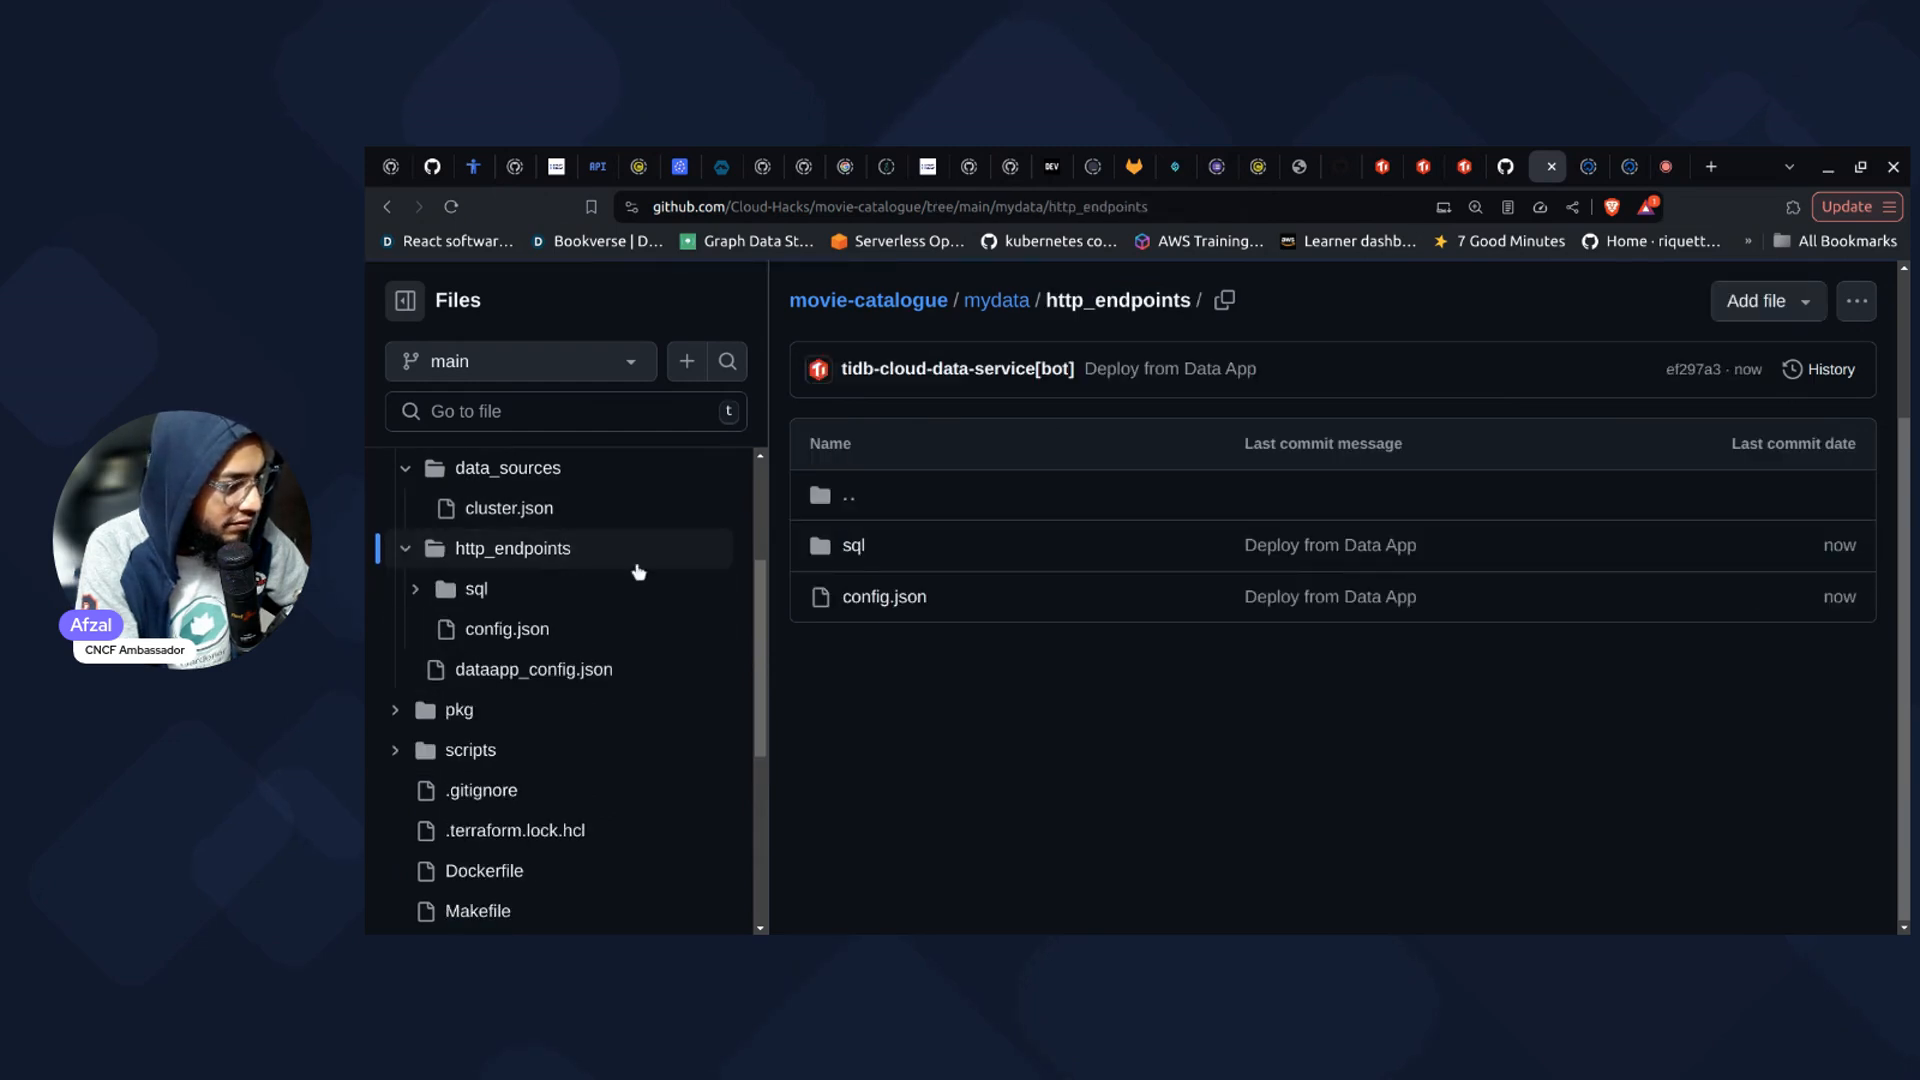
click(882, 600)
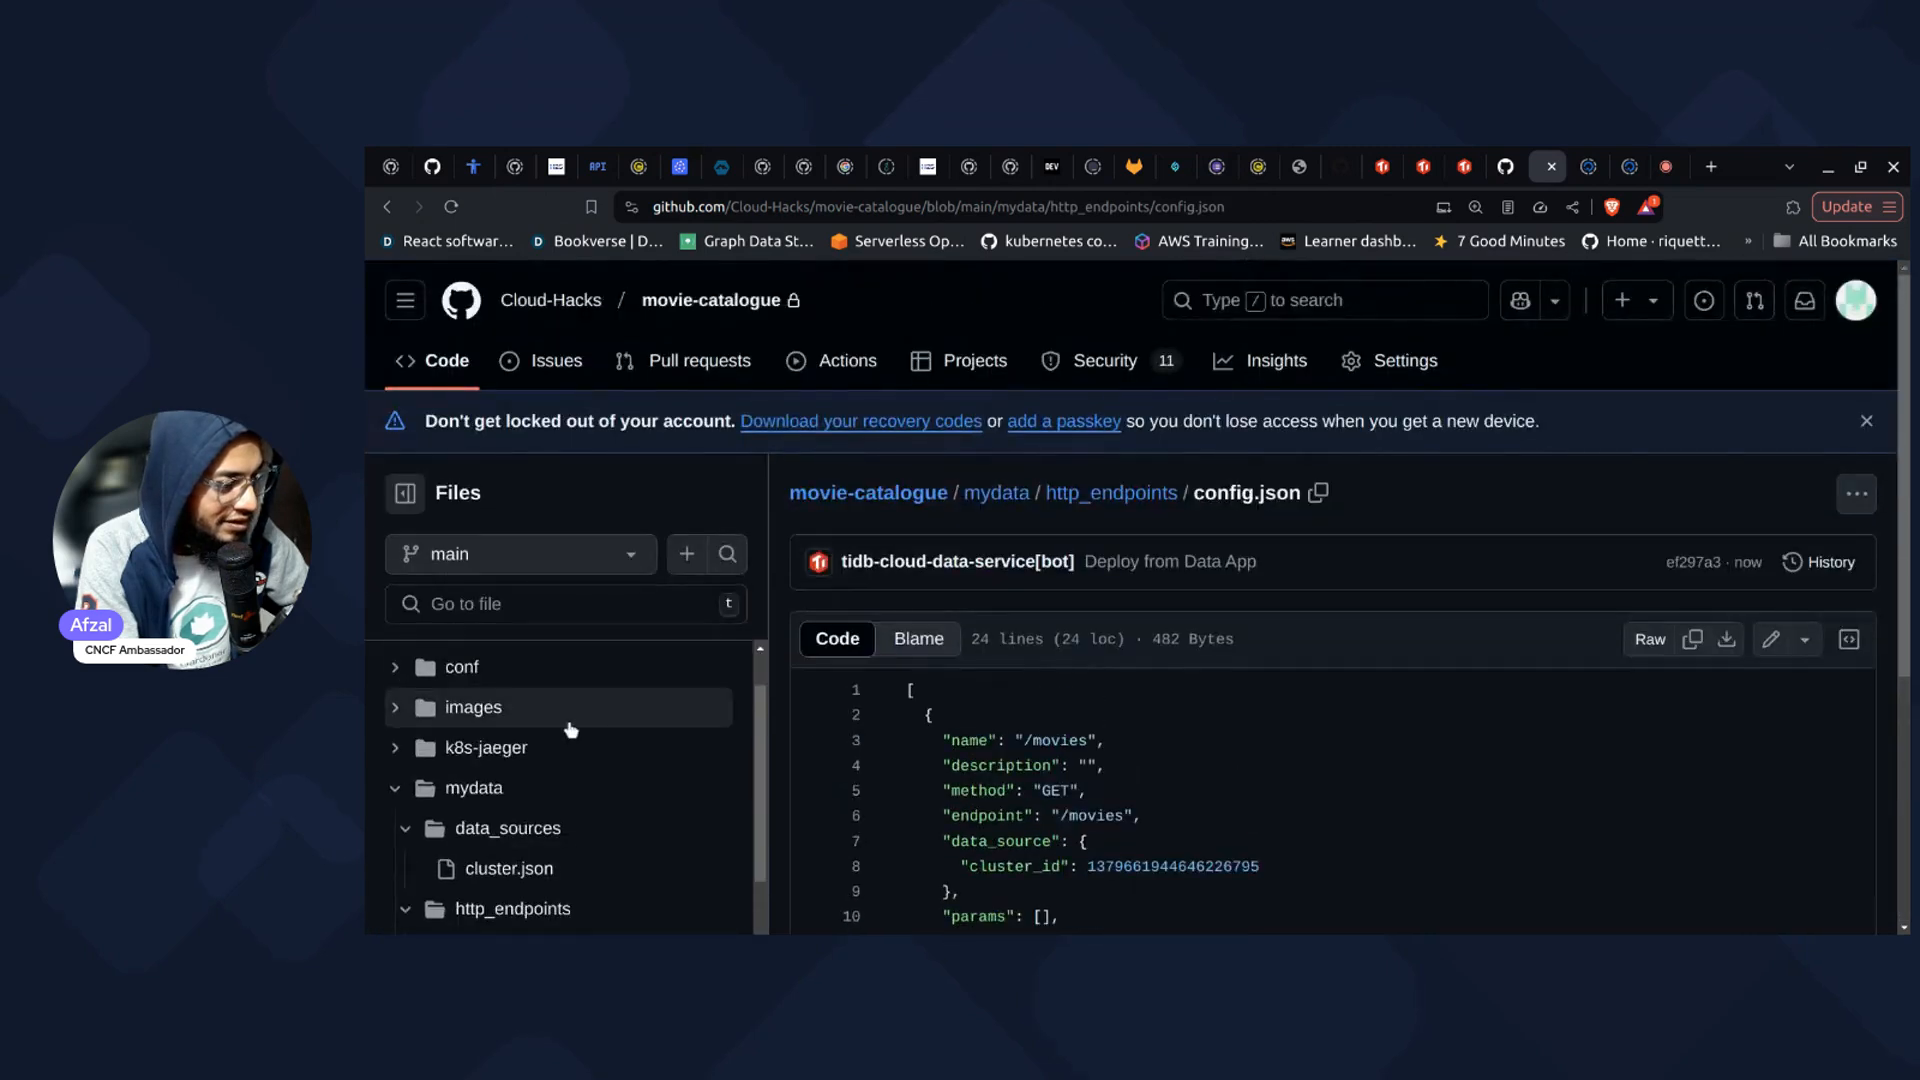
scroll(1212, 721, down, 3)
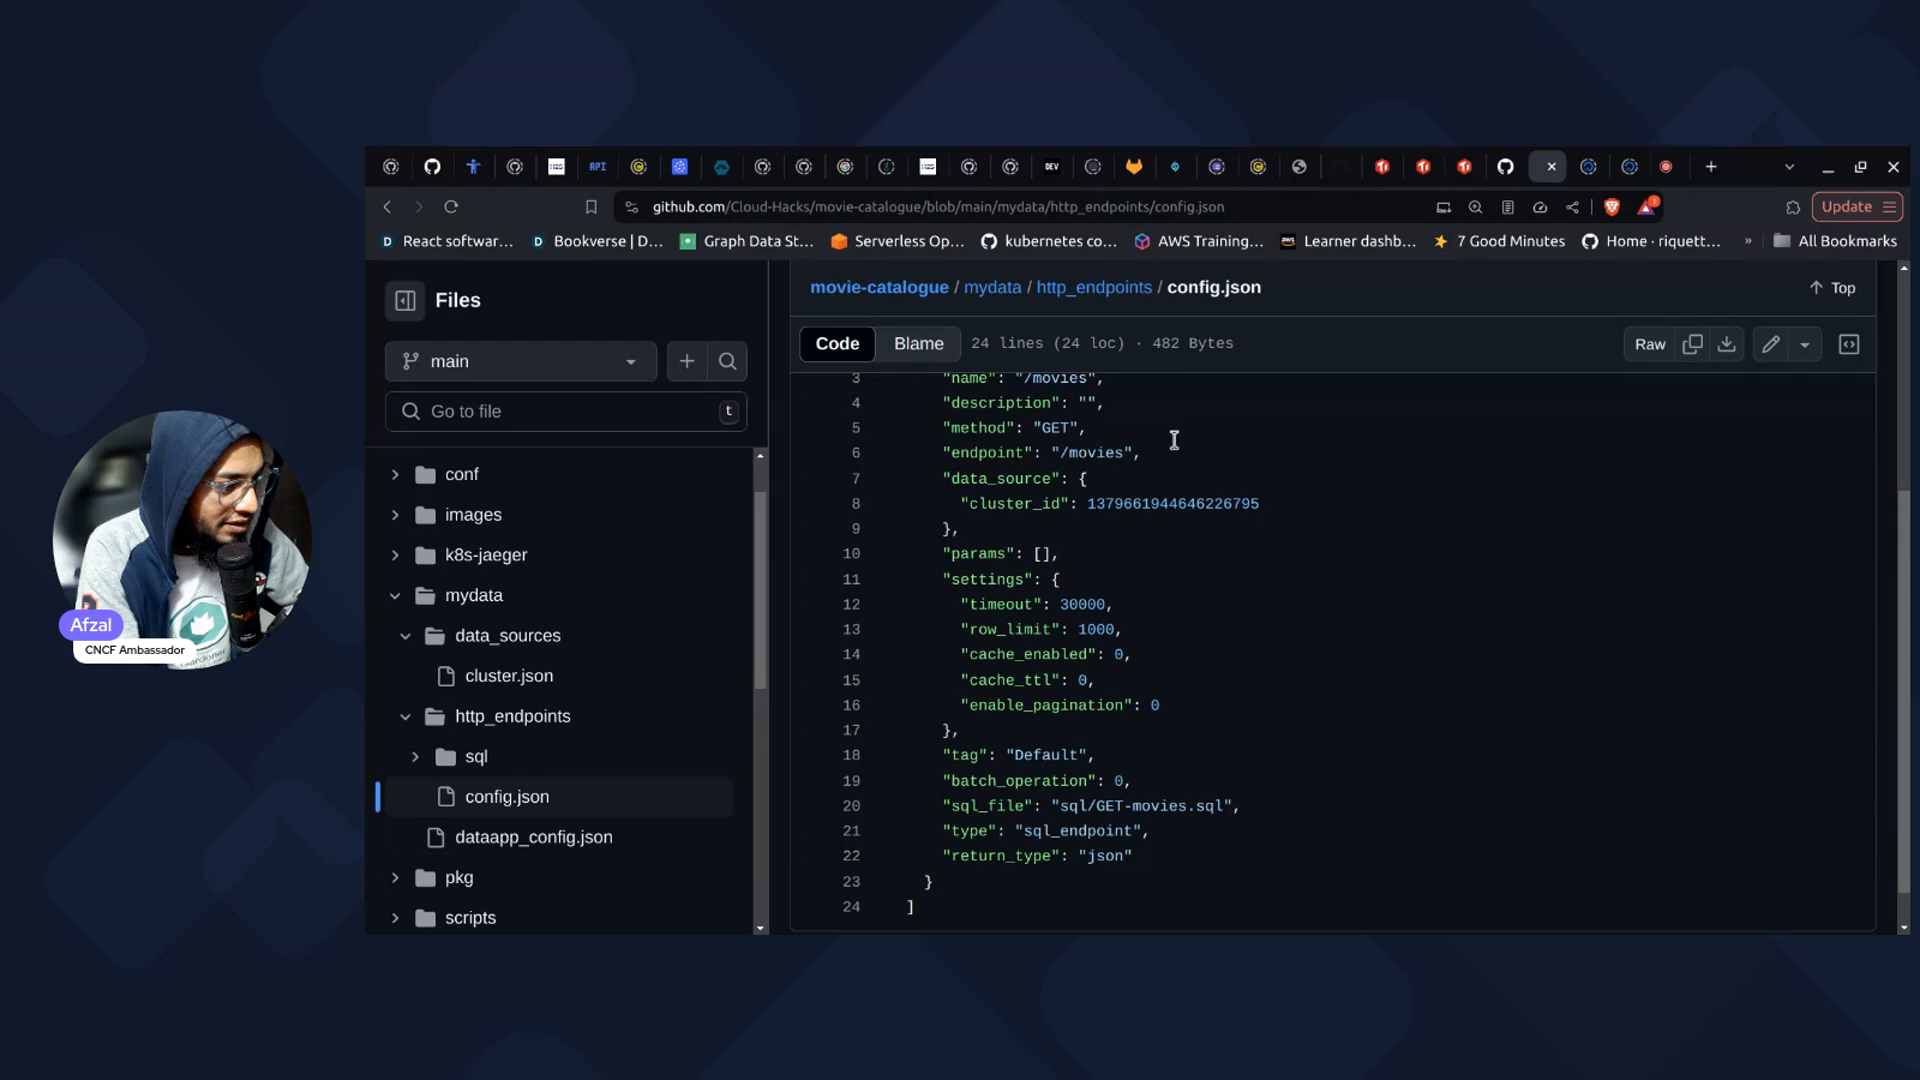
scroll(1074, 535, up, 2)
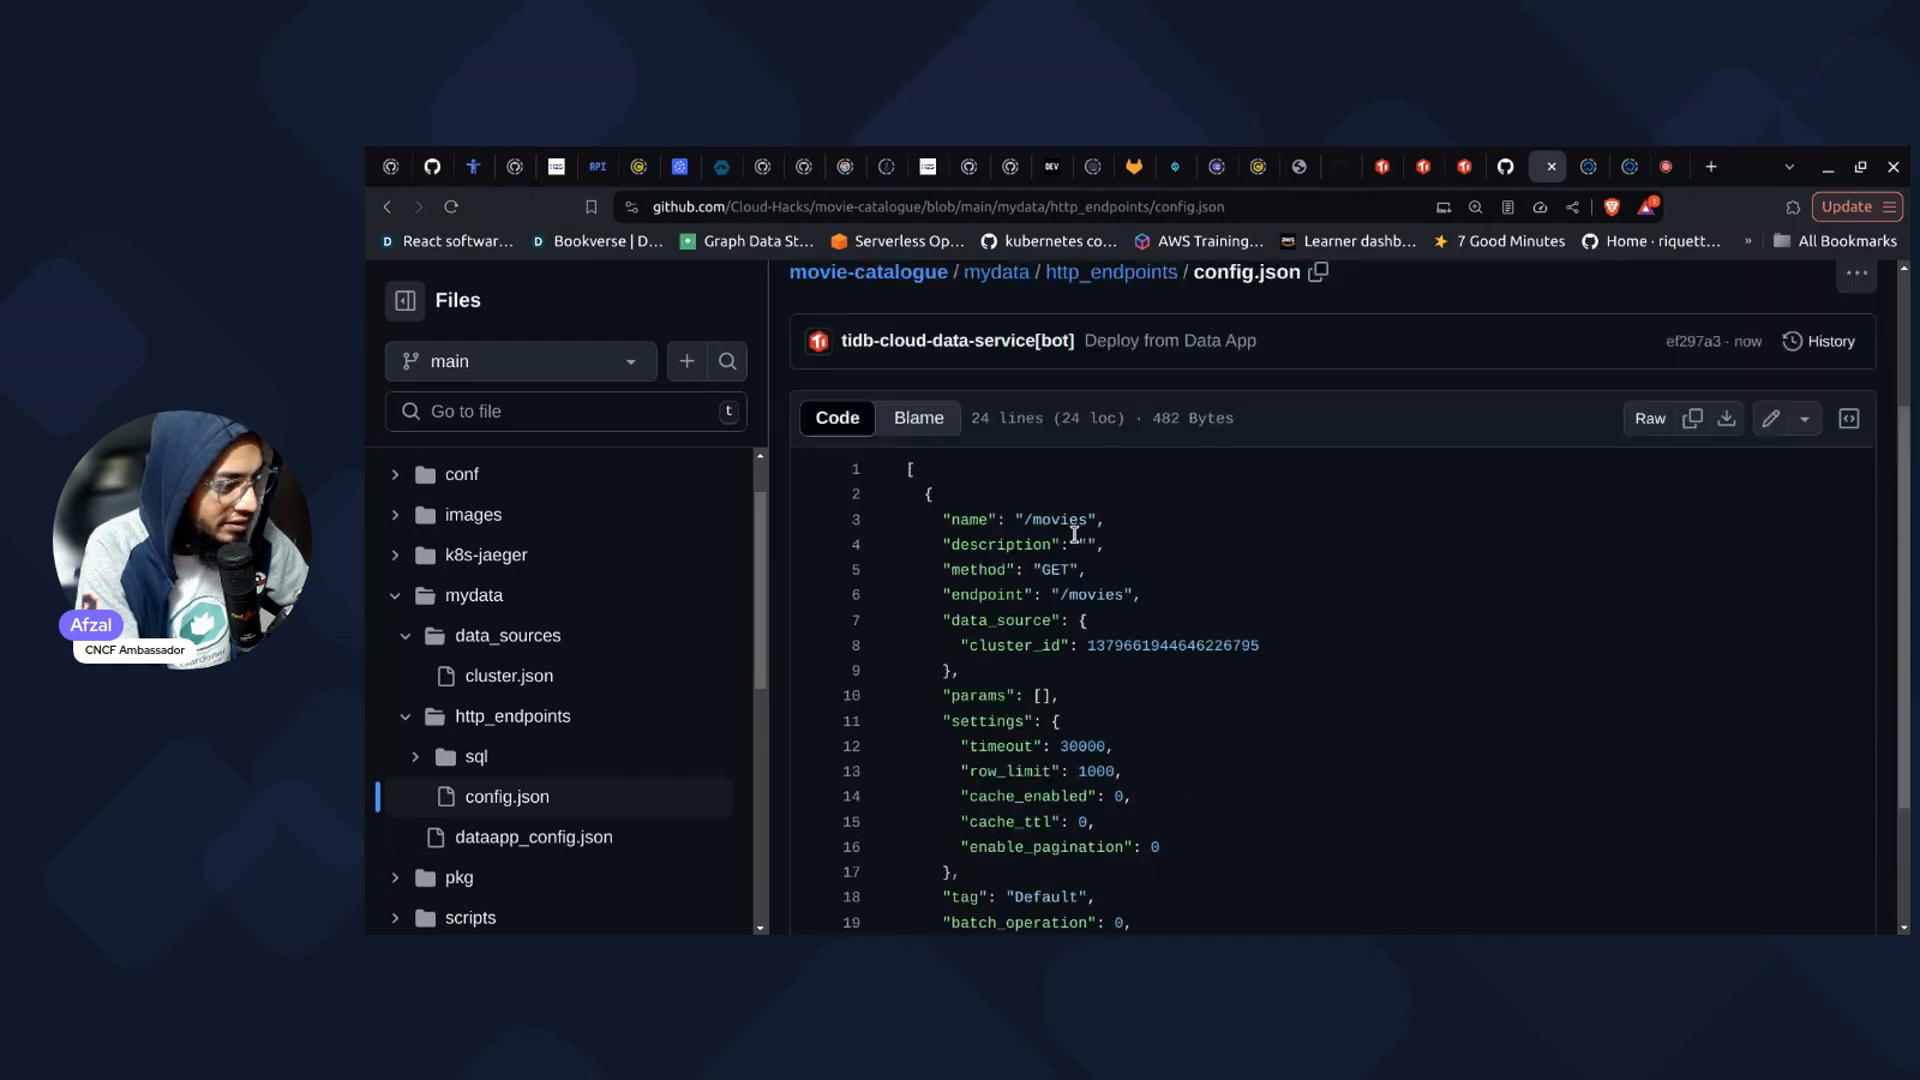
scroll(1074, 535, down, 3)
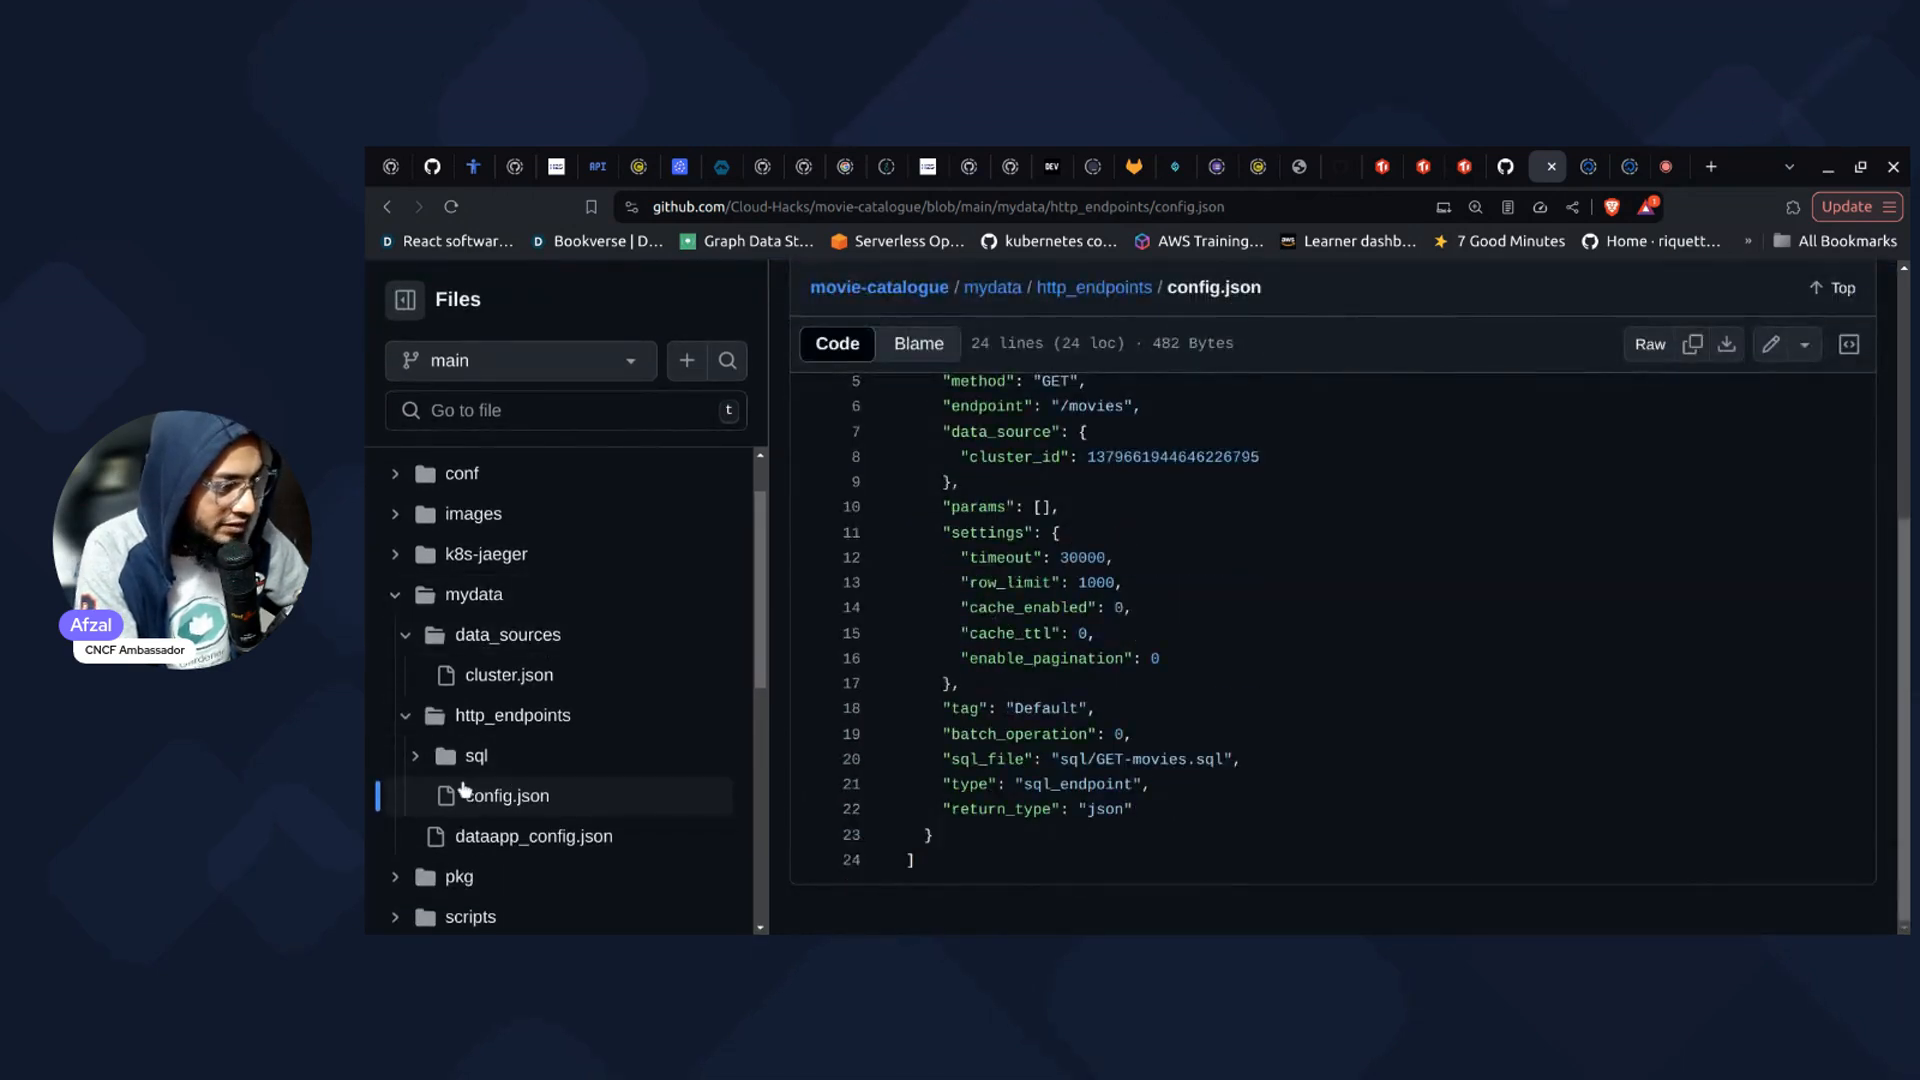
Step: Open sql/GET-movies.sql and select its WHERE YEAR=2022 query
click(445, 755)
click(585, 799)
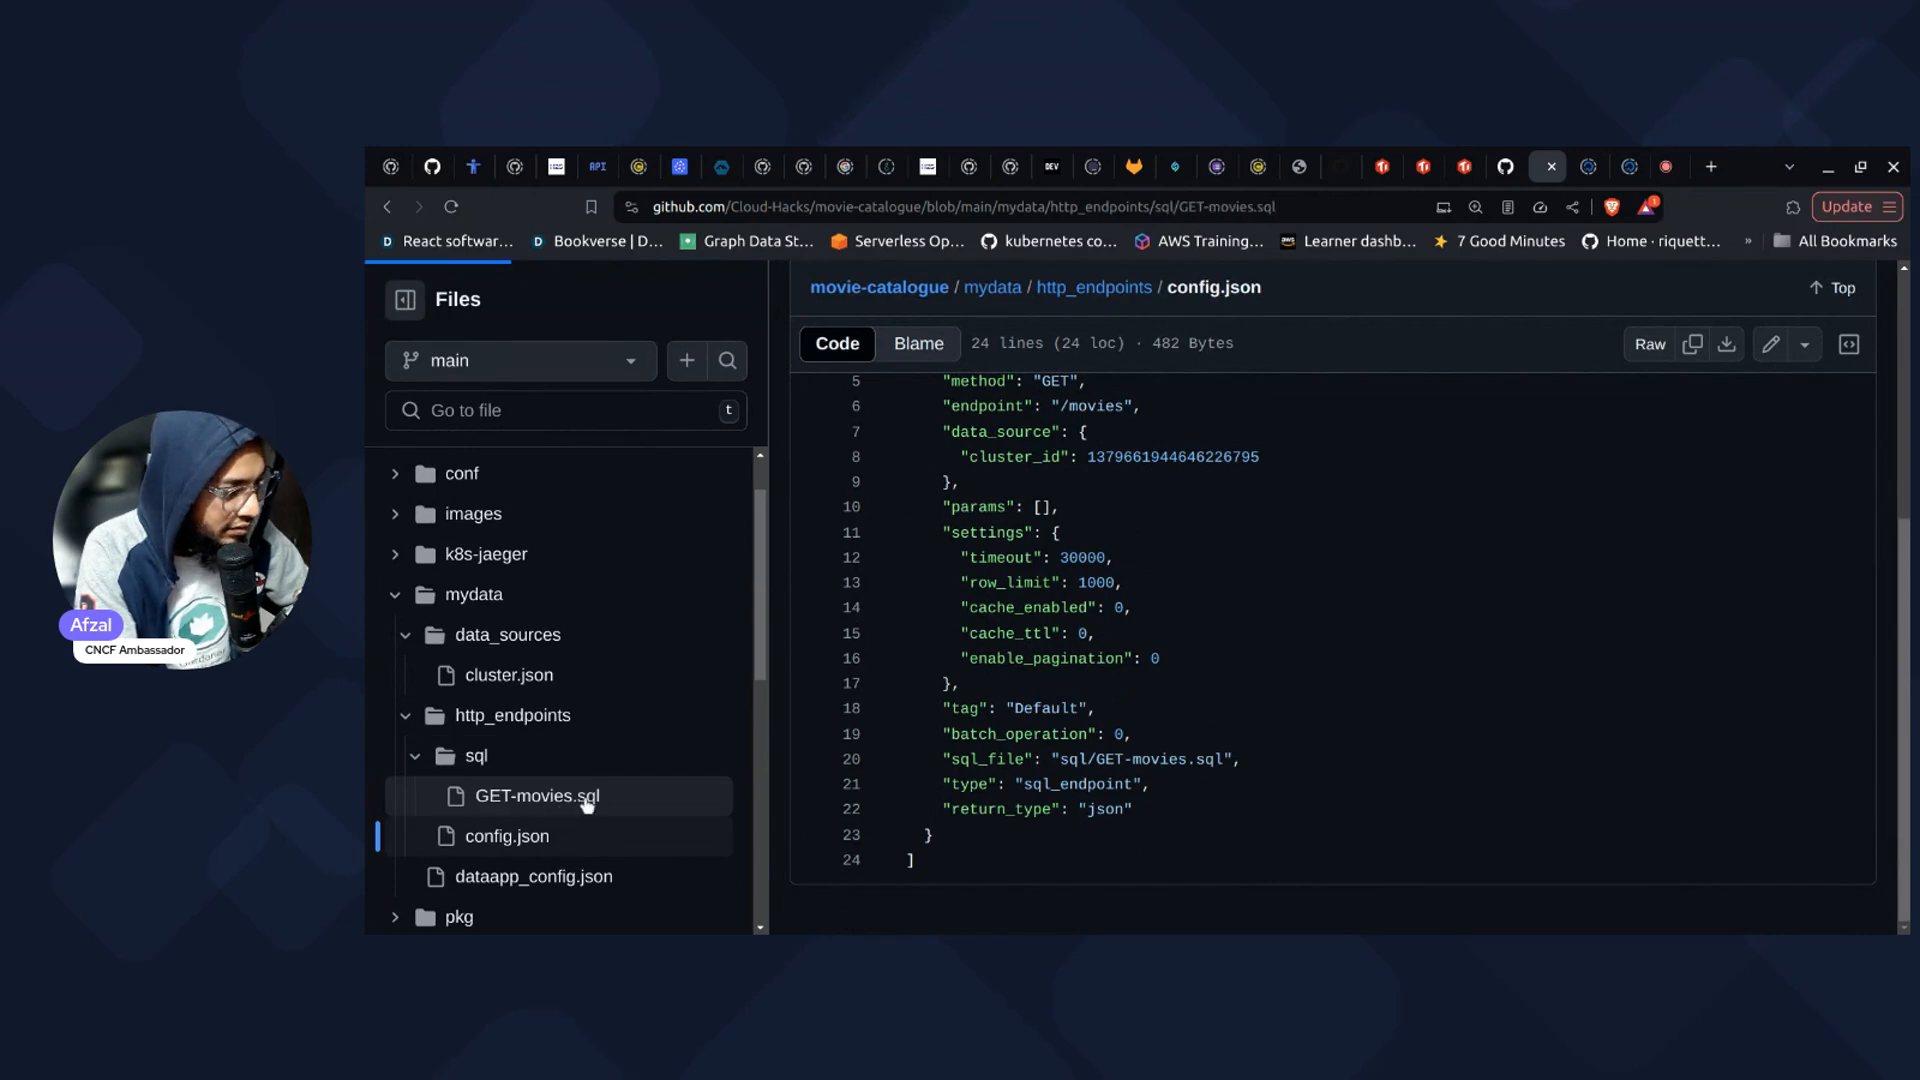
drag(1300, 522, 906, 497)
click(1170, 660)
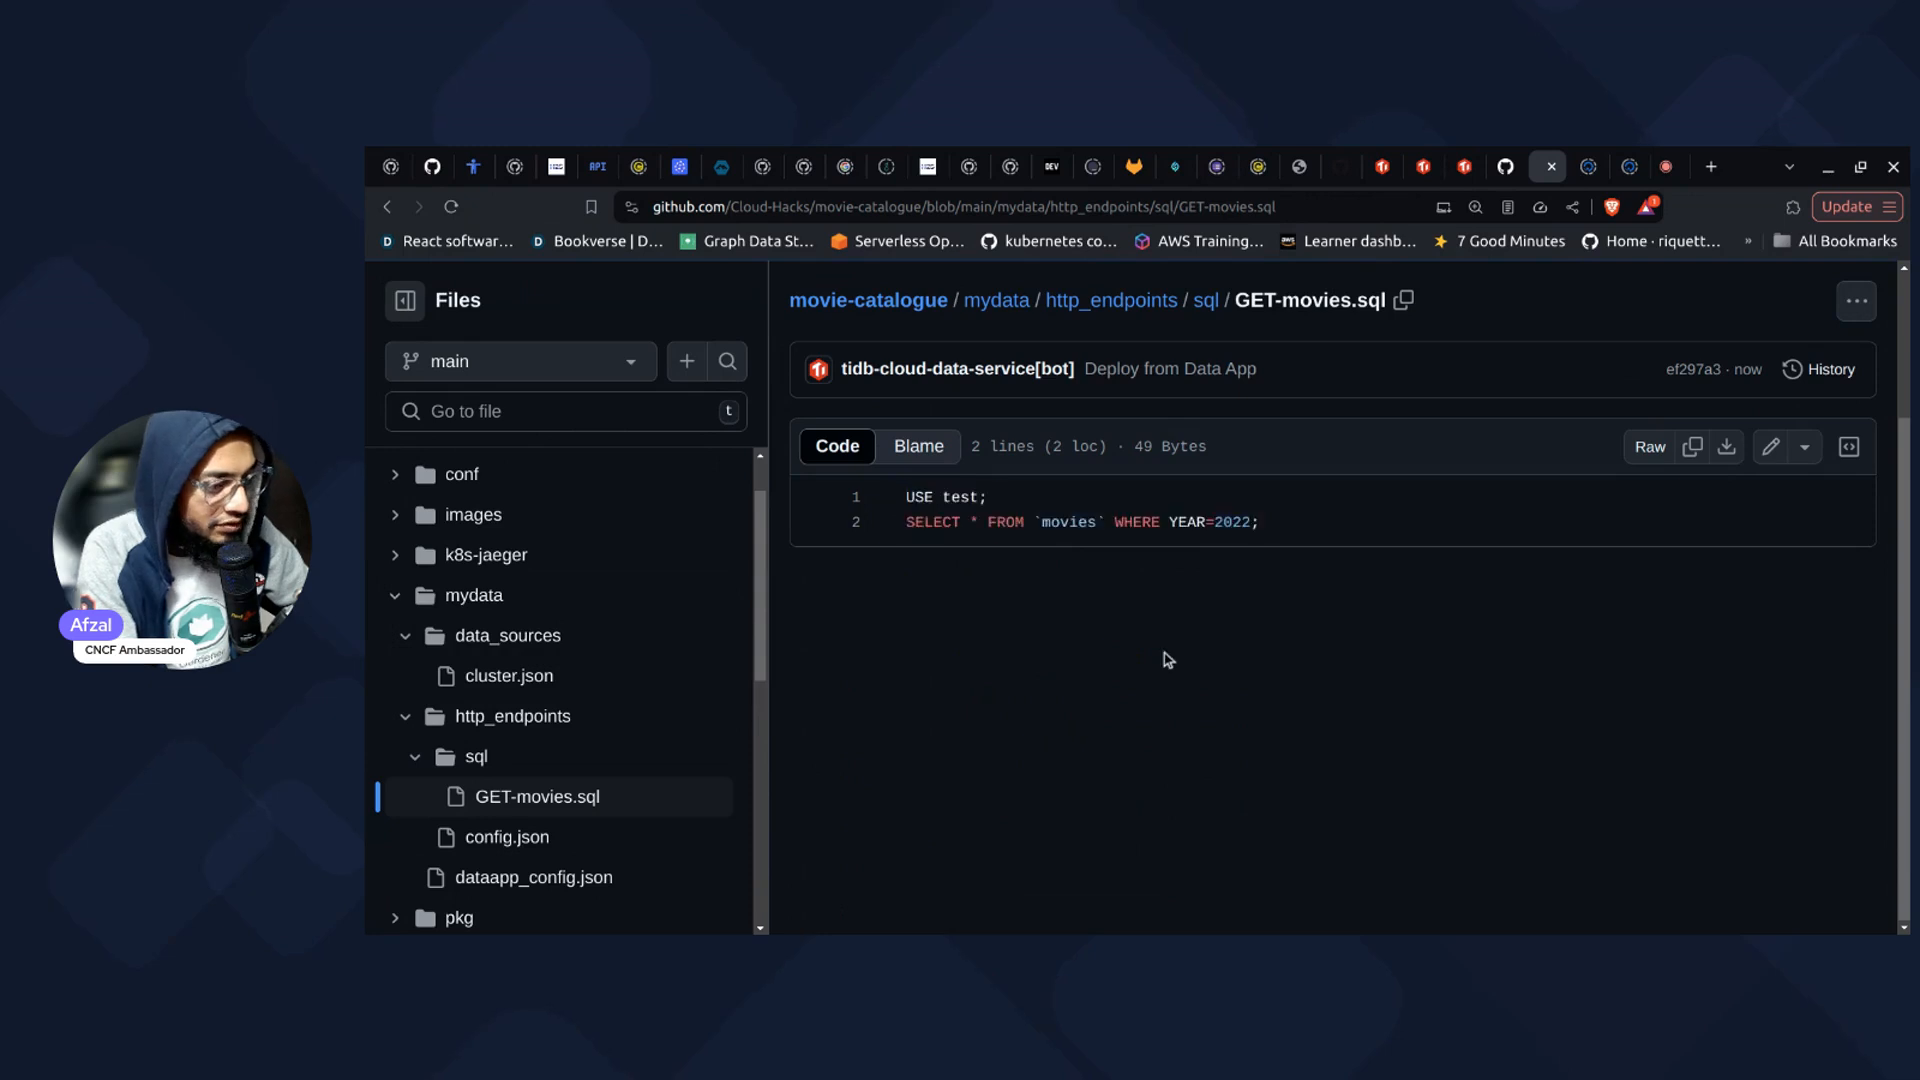
click(1372, 167)
Step: Review the diff of the drafted DEL, PUT and POST /movies endpoints and deploy them with Push to GitHub
click(1465, 168)
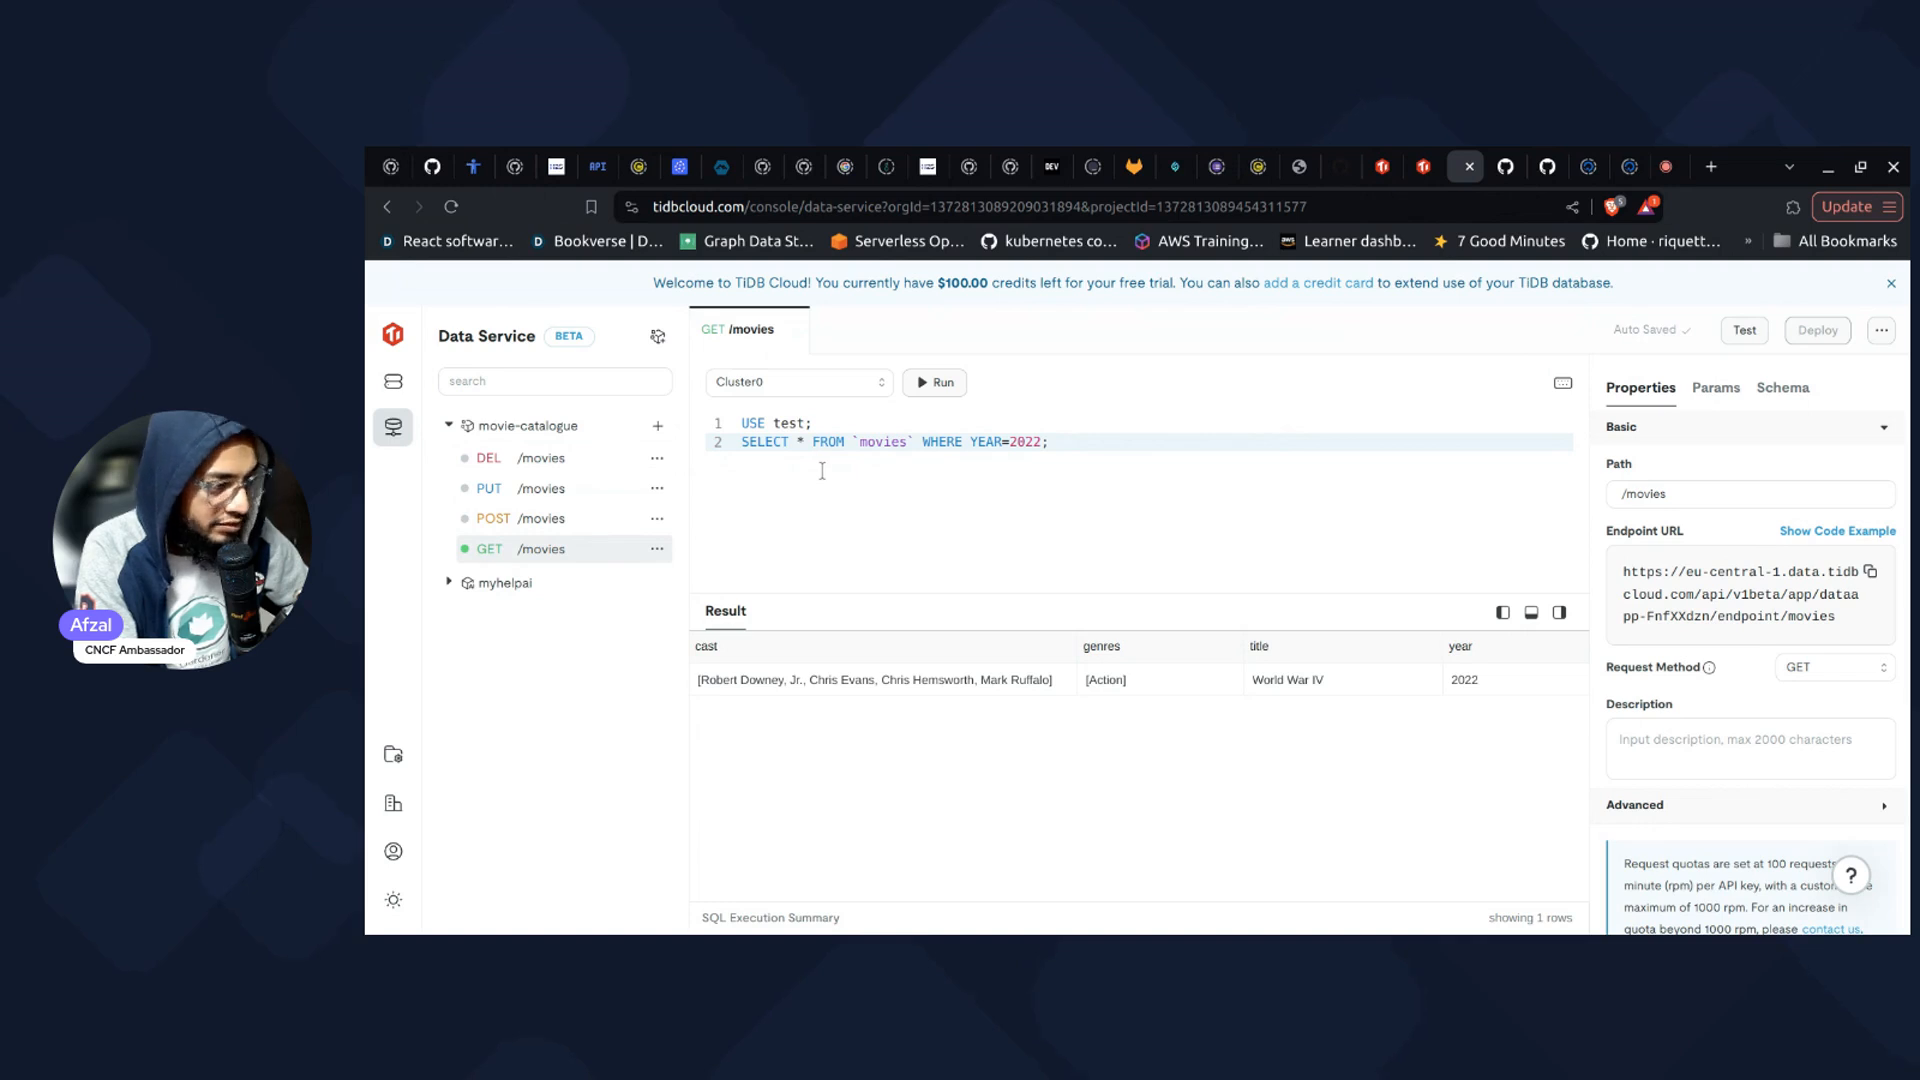
click(571, 428)
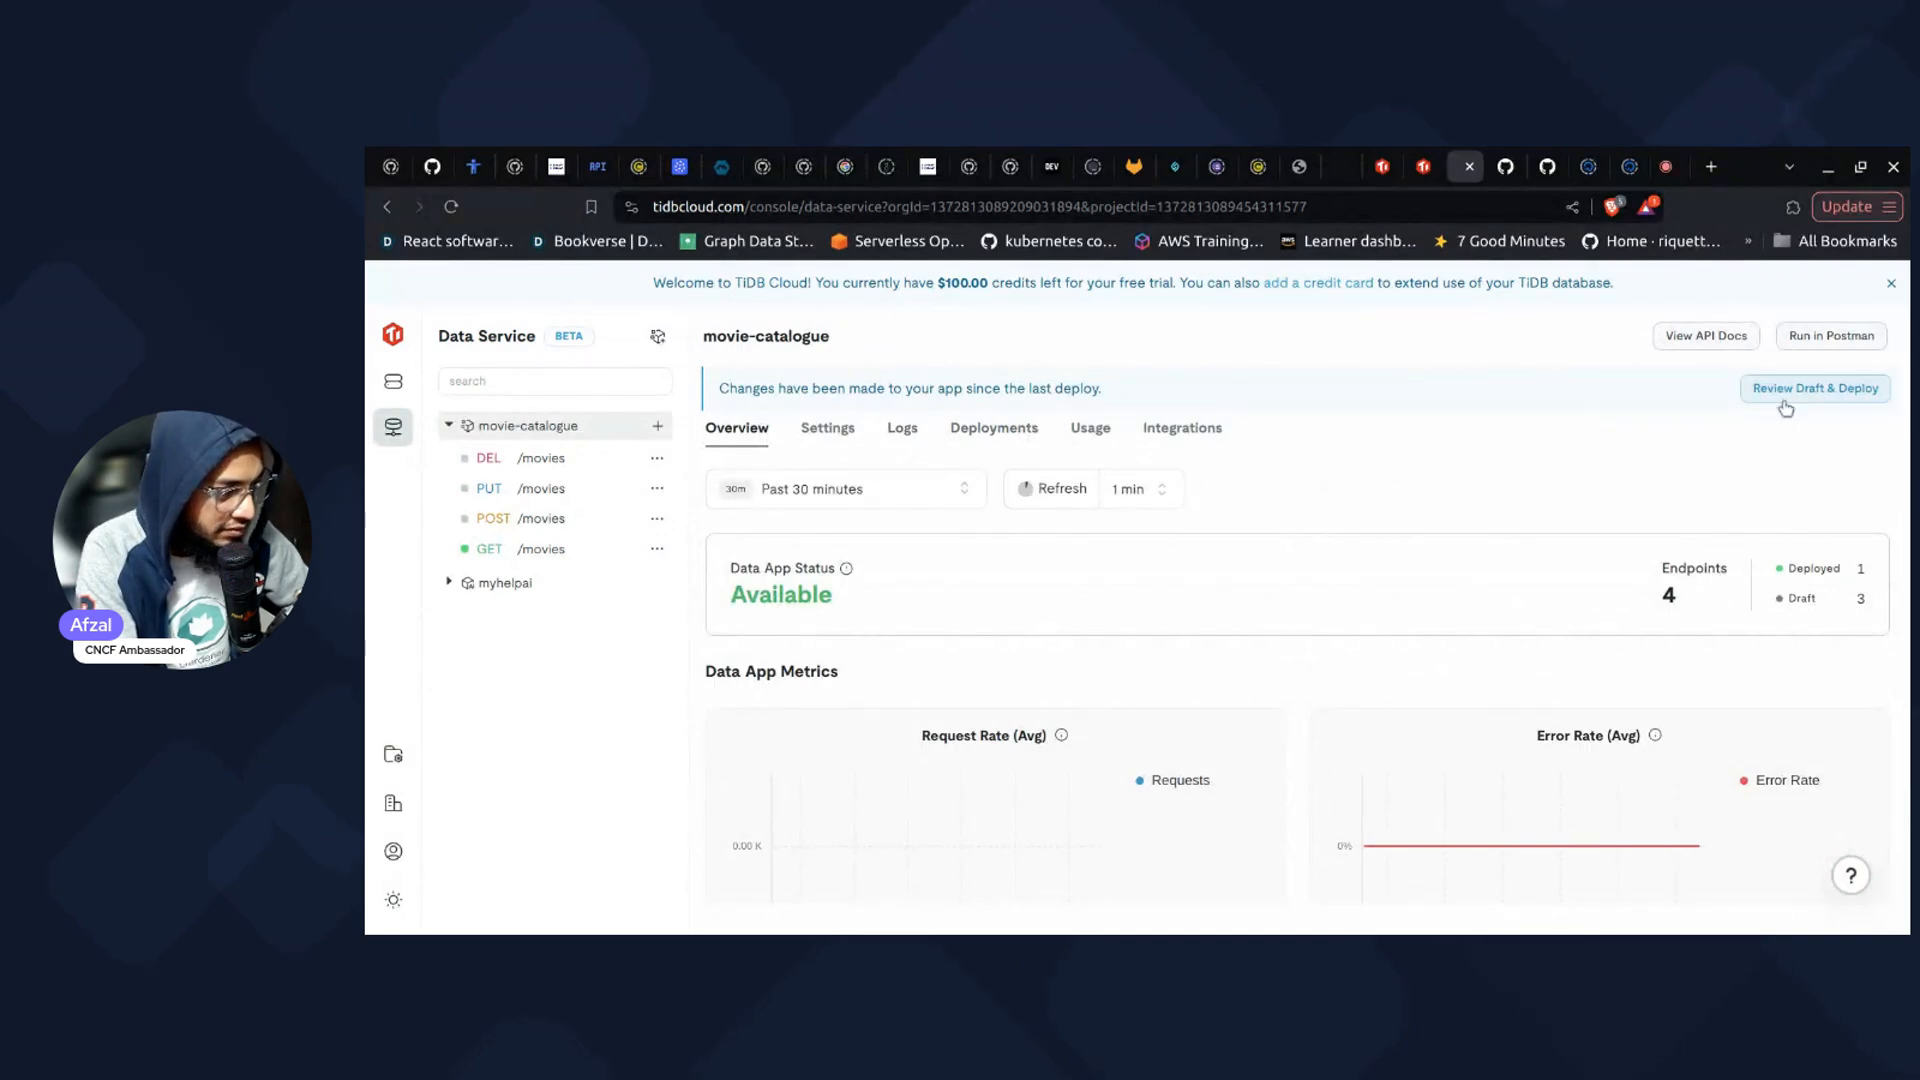
click(1856, 396)
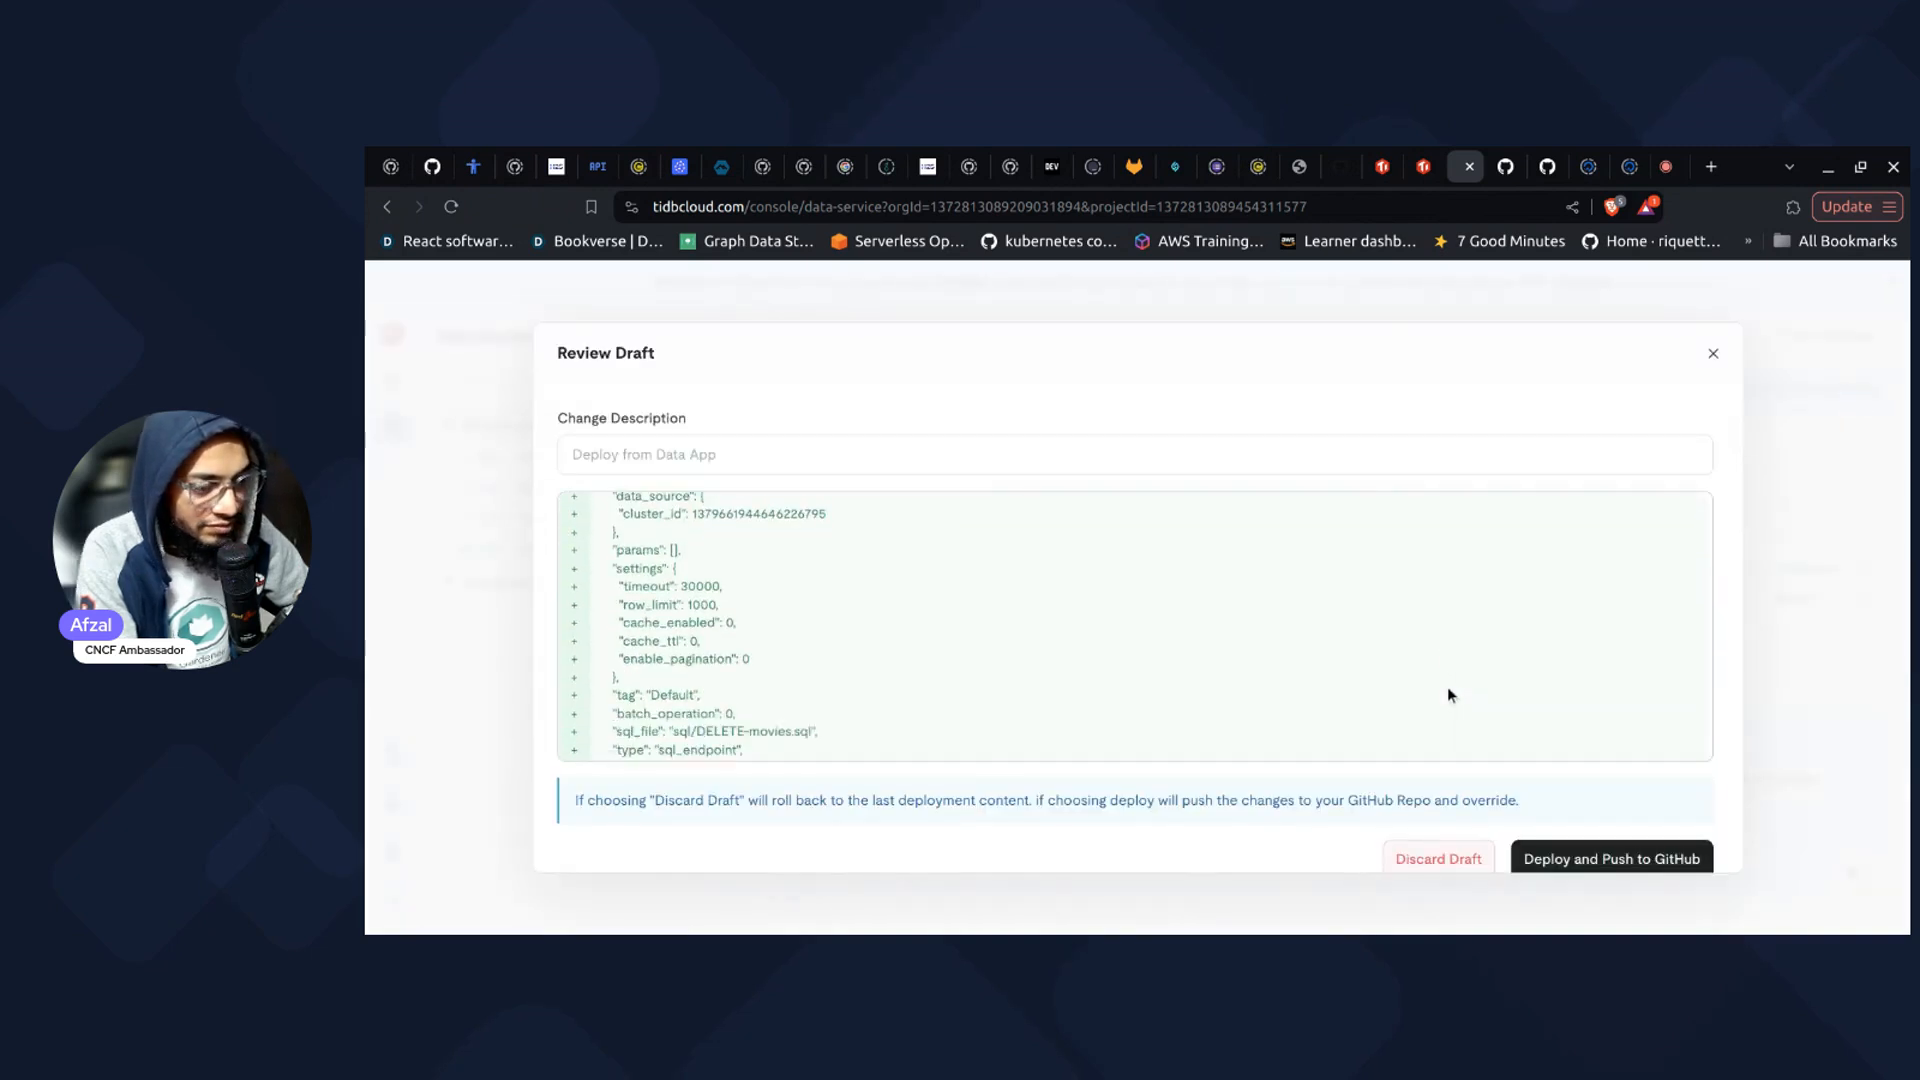
scroll(1447, 690, down, 10)
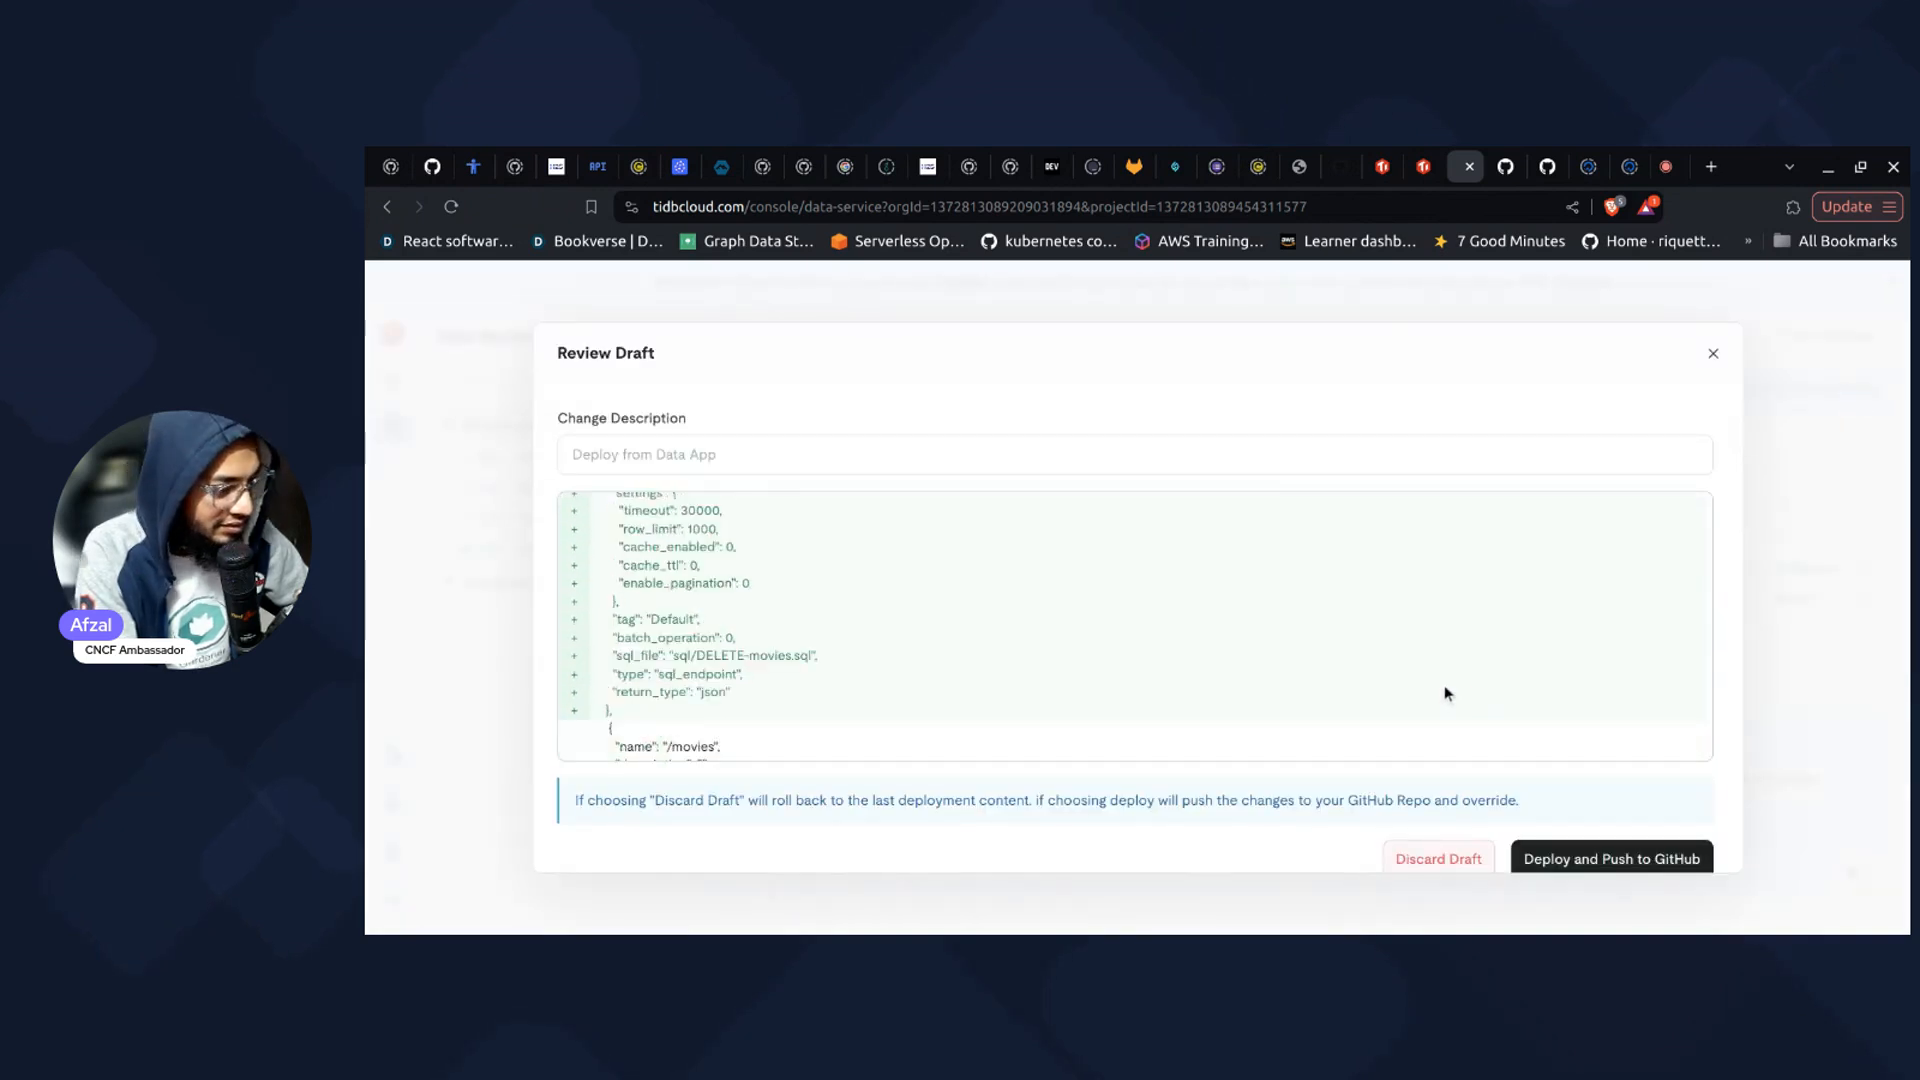
scroll(1444, 690, down, 10)
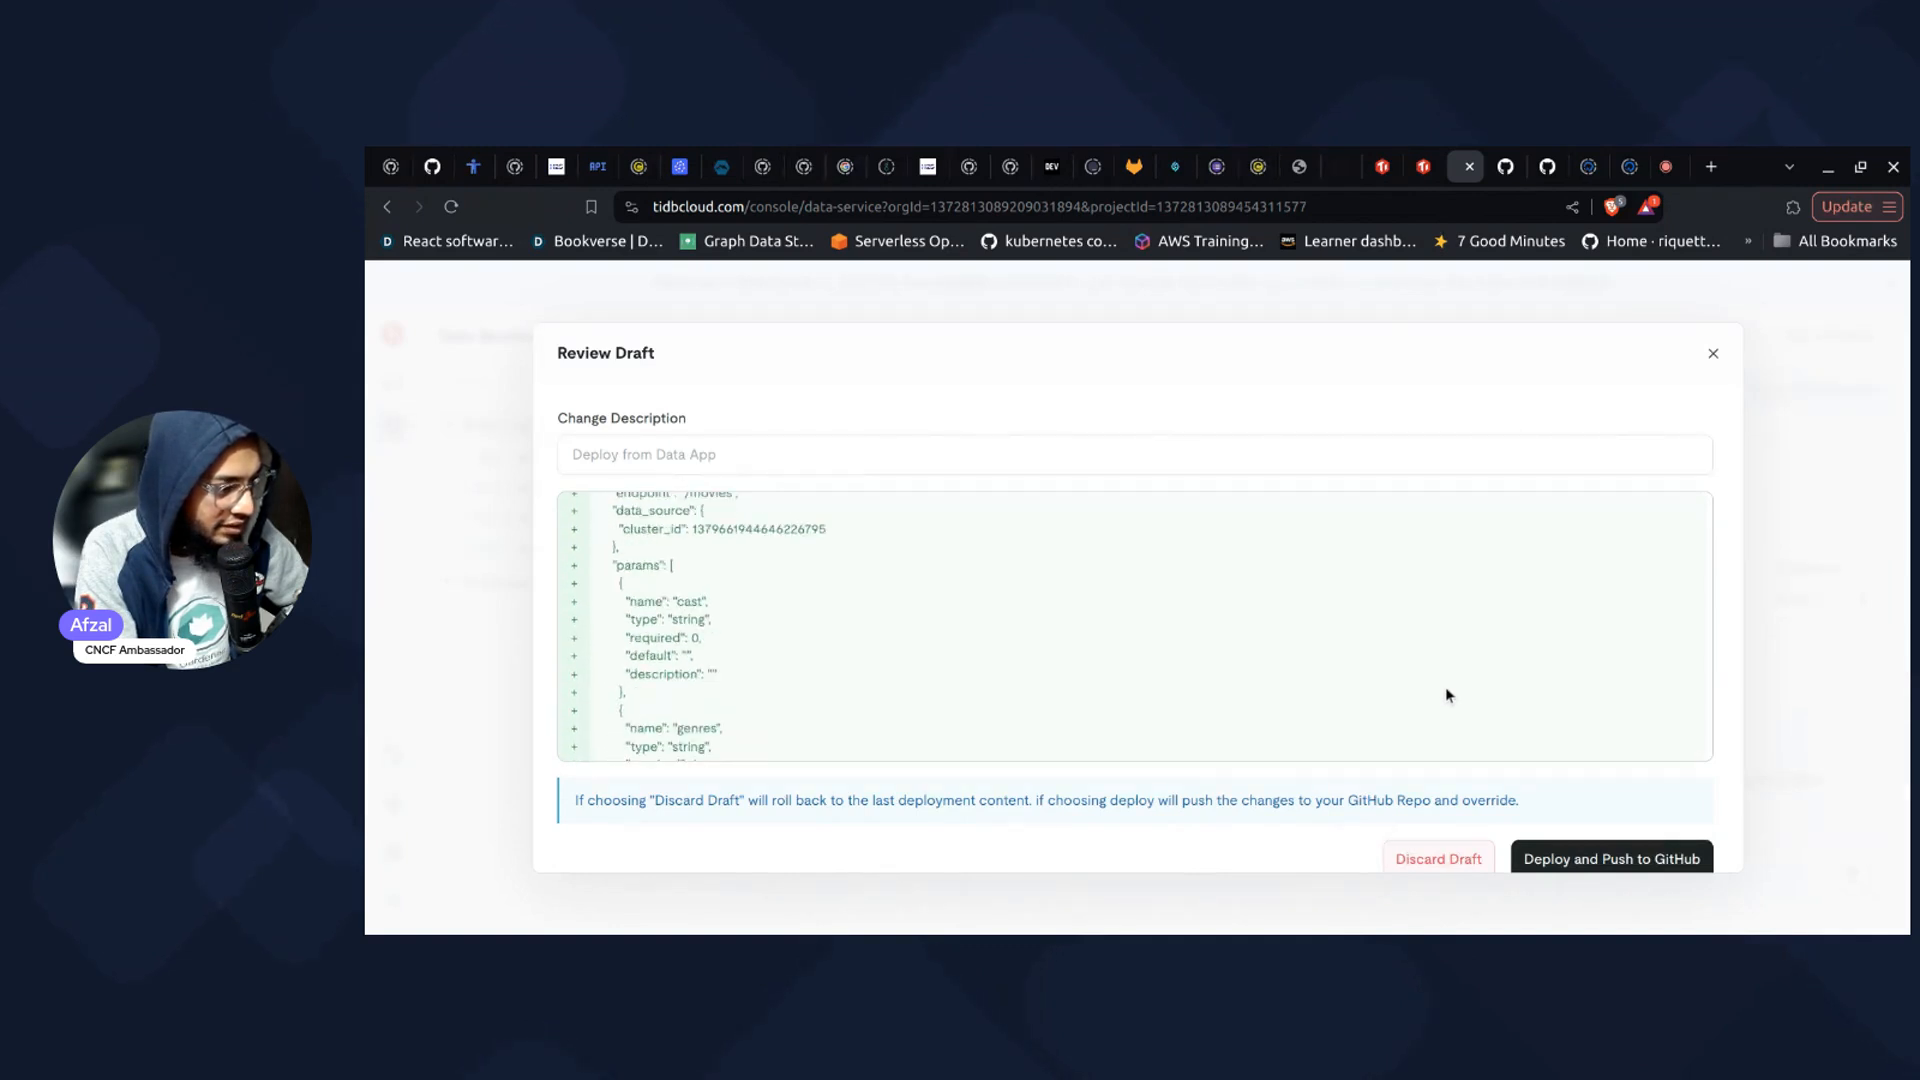
click(1627, 830)
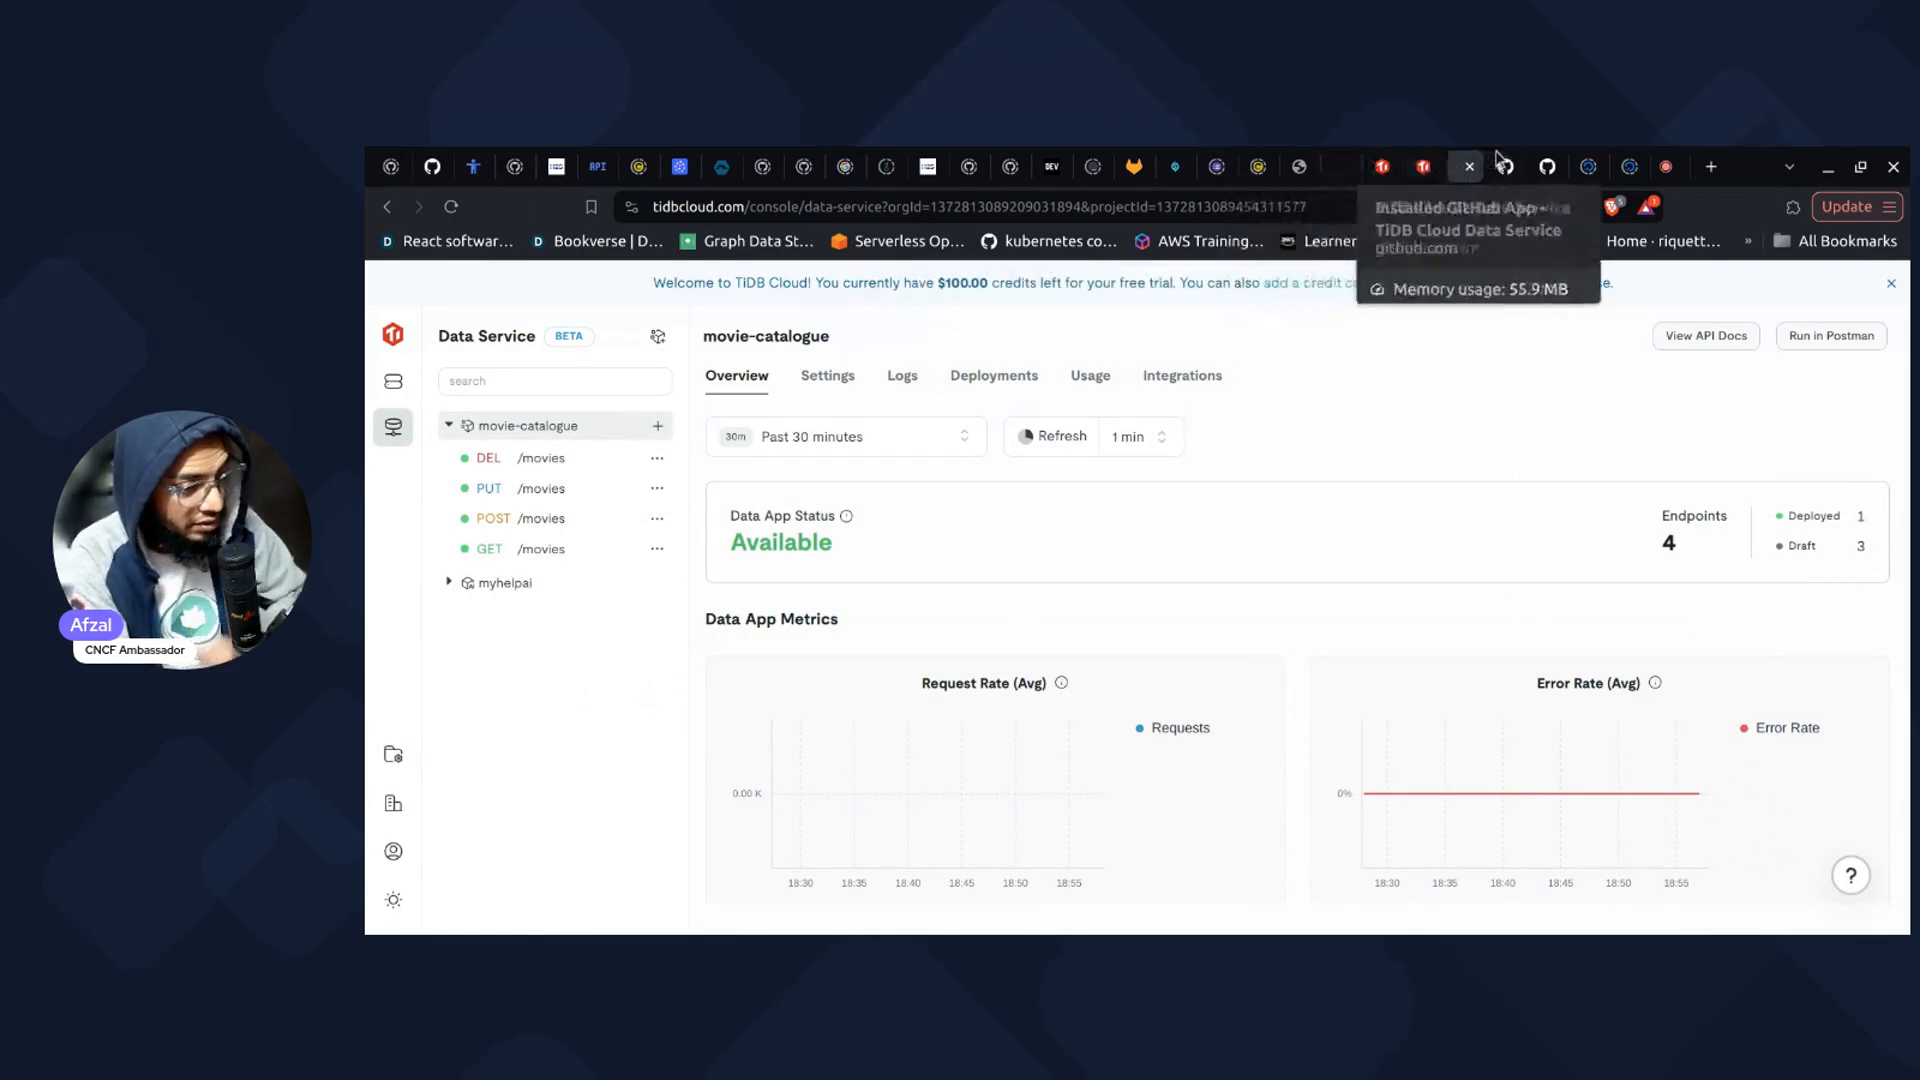
Step: Browse the GitHub repo to data_sources/http_endpoints/sql, showing DELETE, GET, POST and PUT-movies.sql
click(1550, 167)
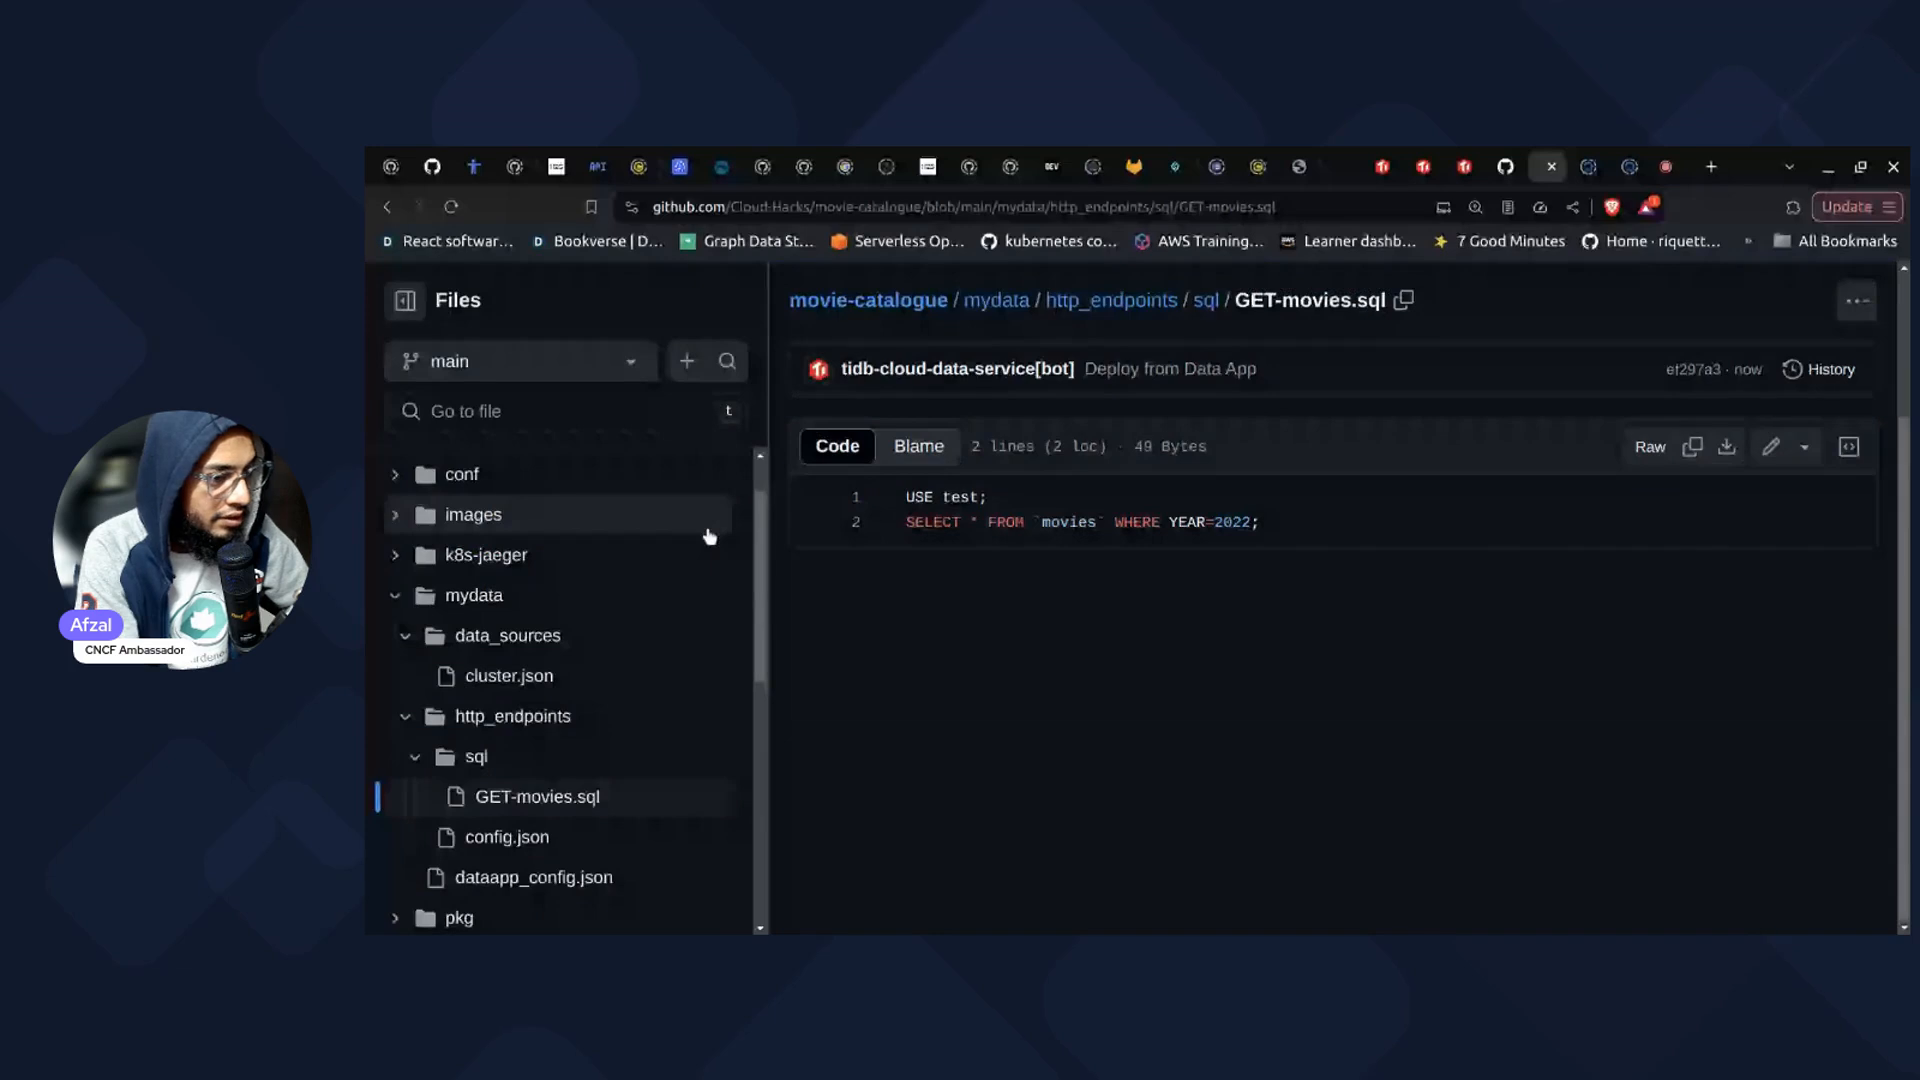
click(486, 648)
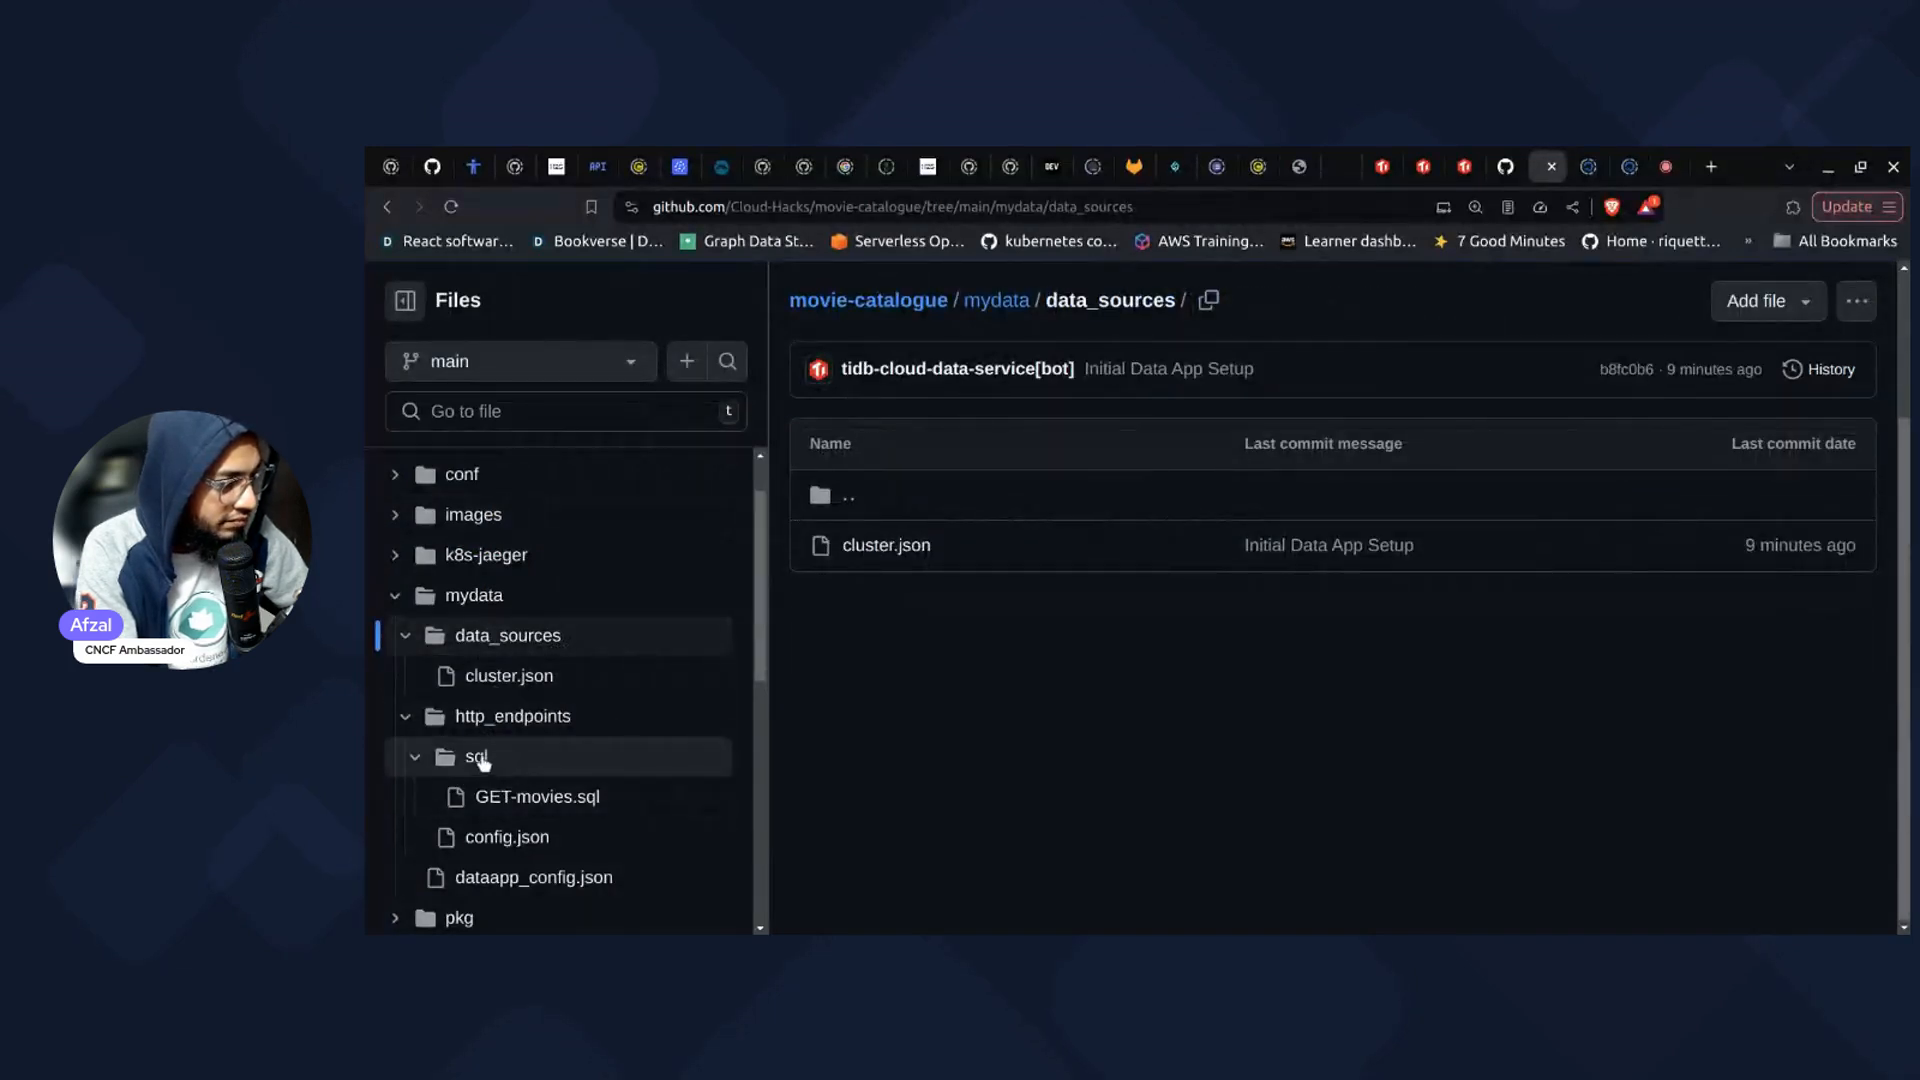
click(486, 720)
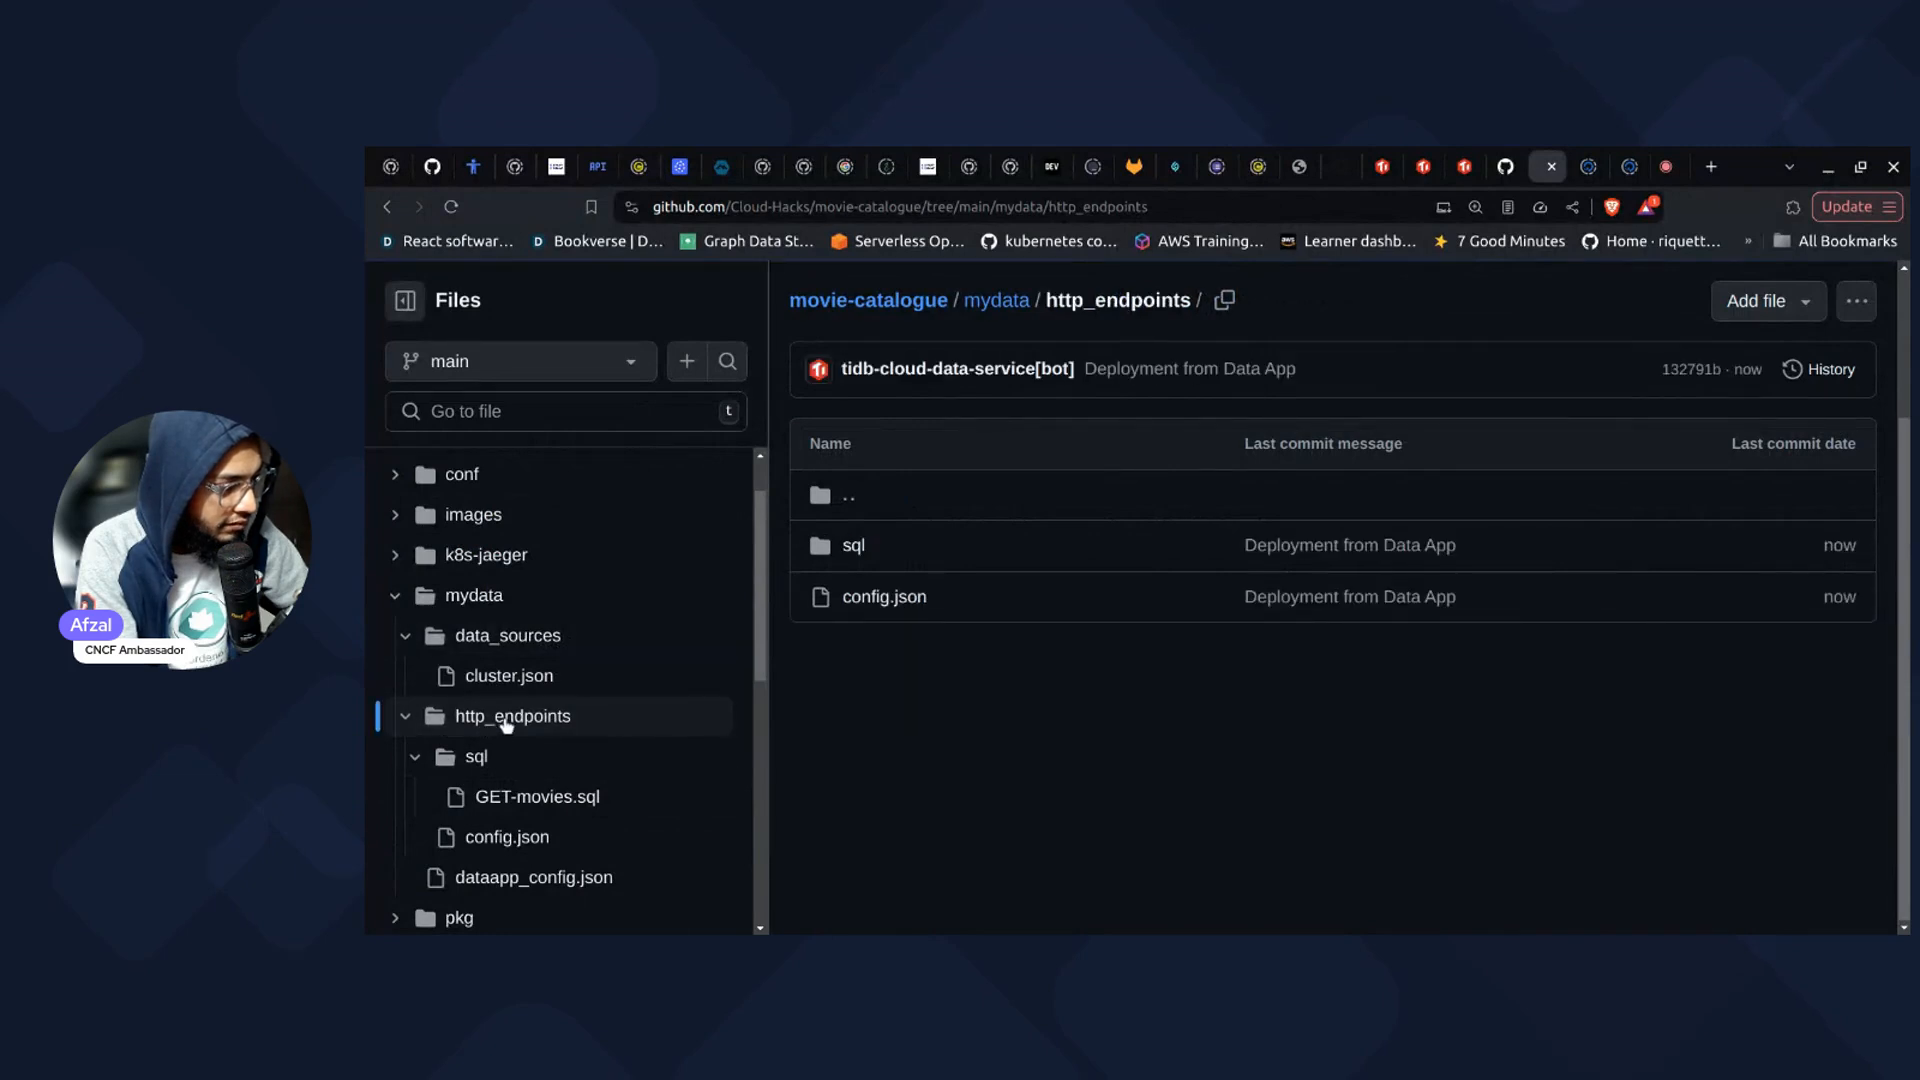
click(853, 546)
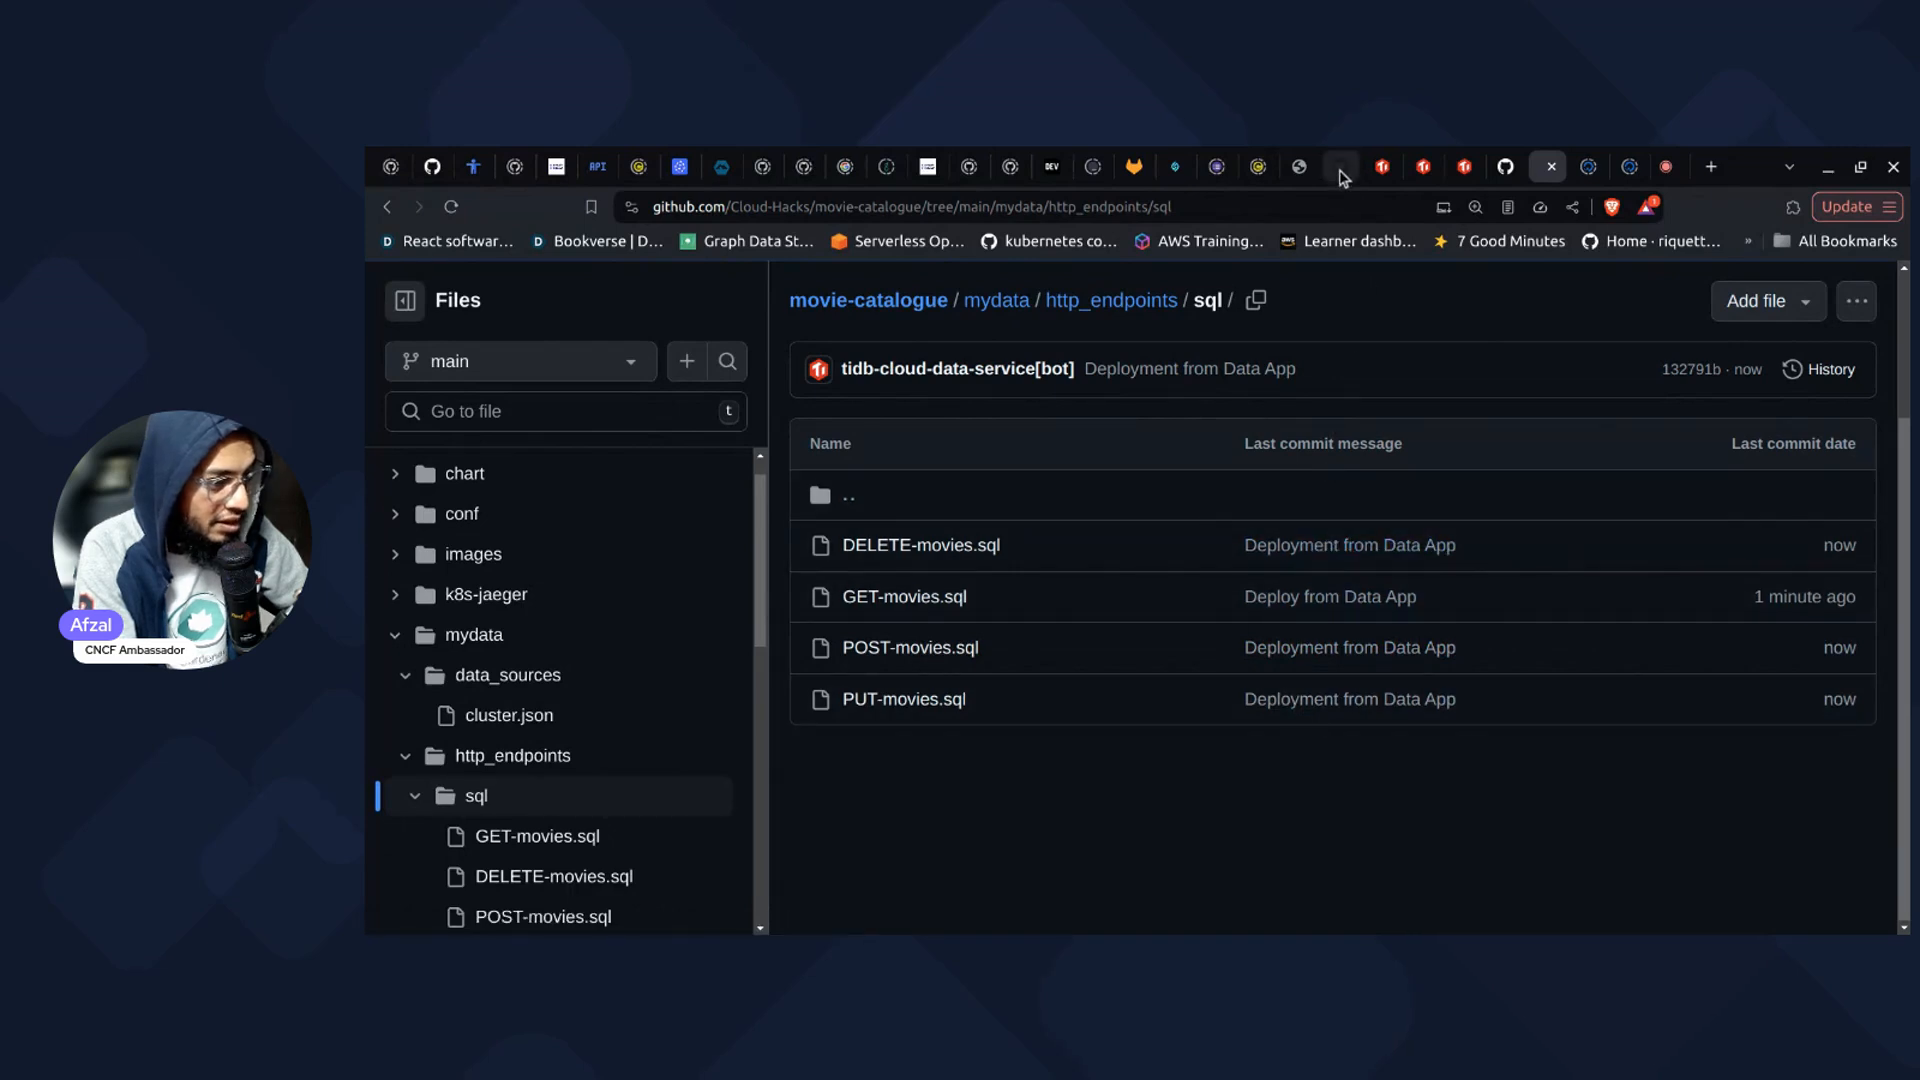
click(1341, 167)
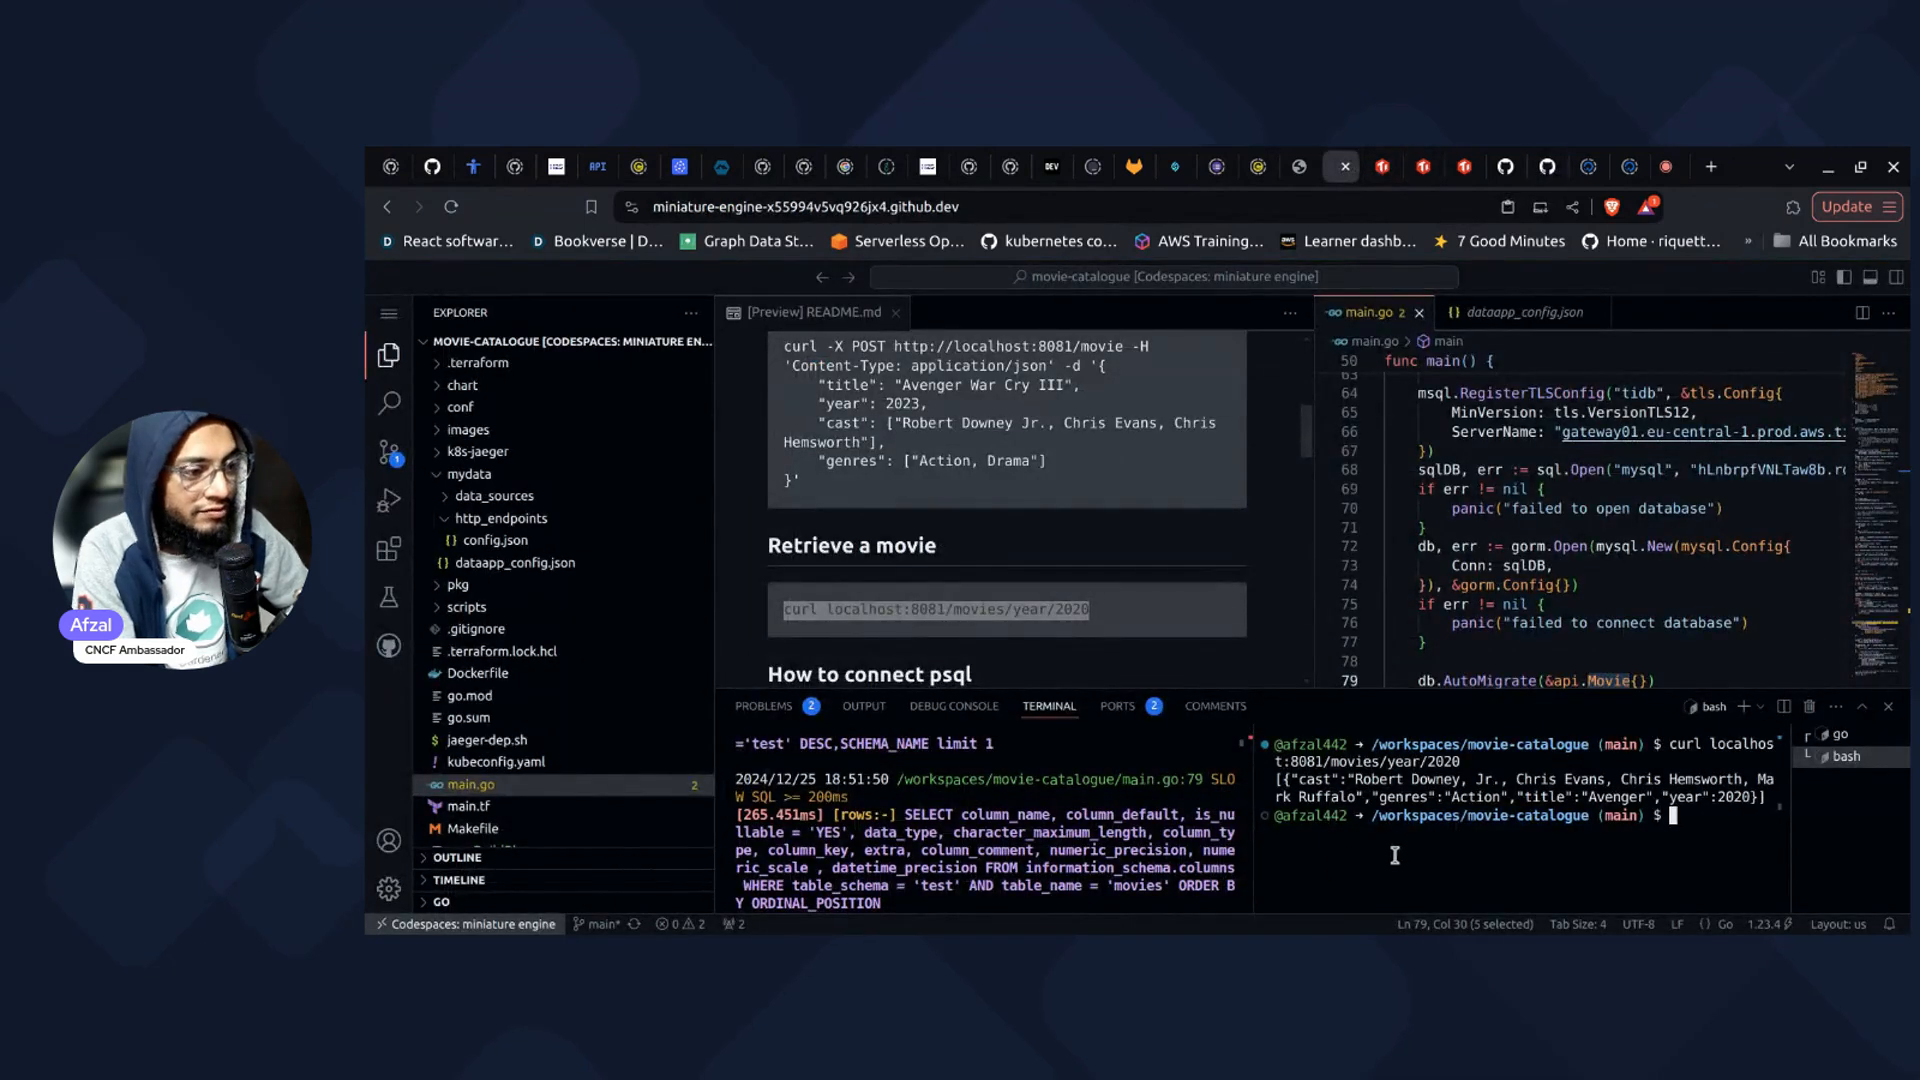
Step: Fetch and merge origin/main into the Codespace's local branch, then clear the terminal
text(git )
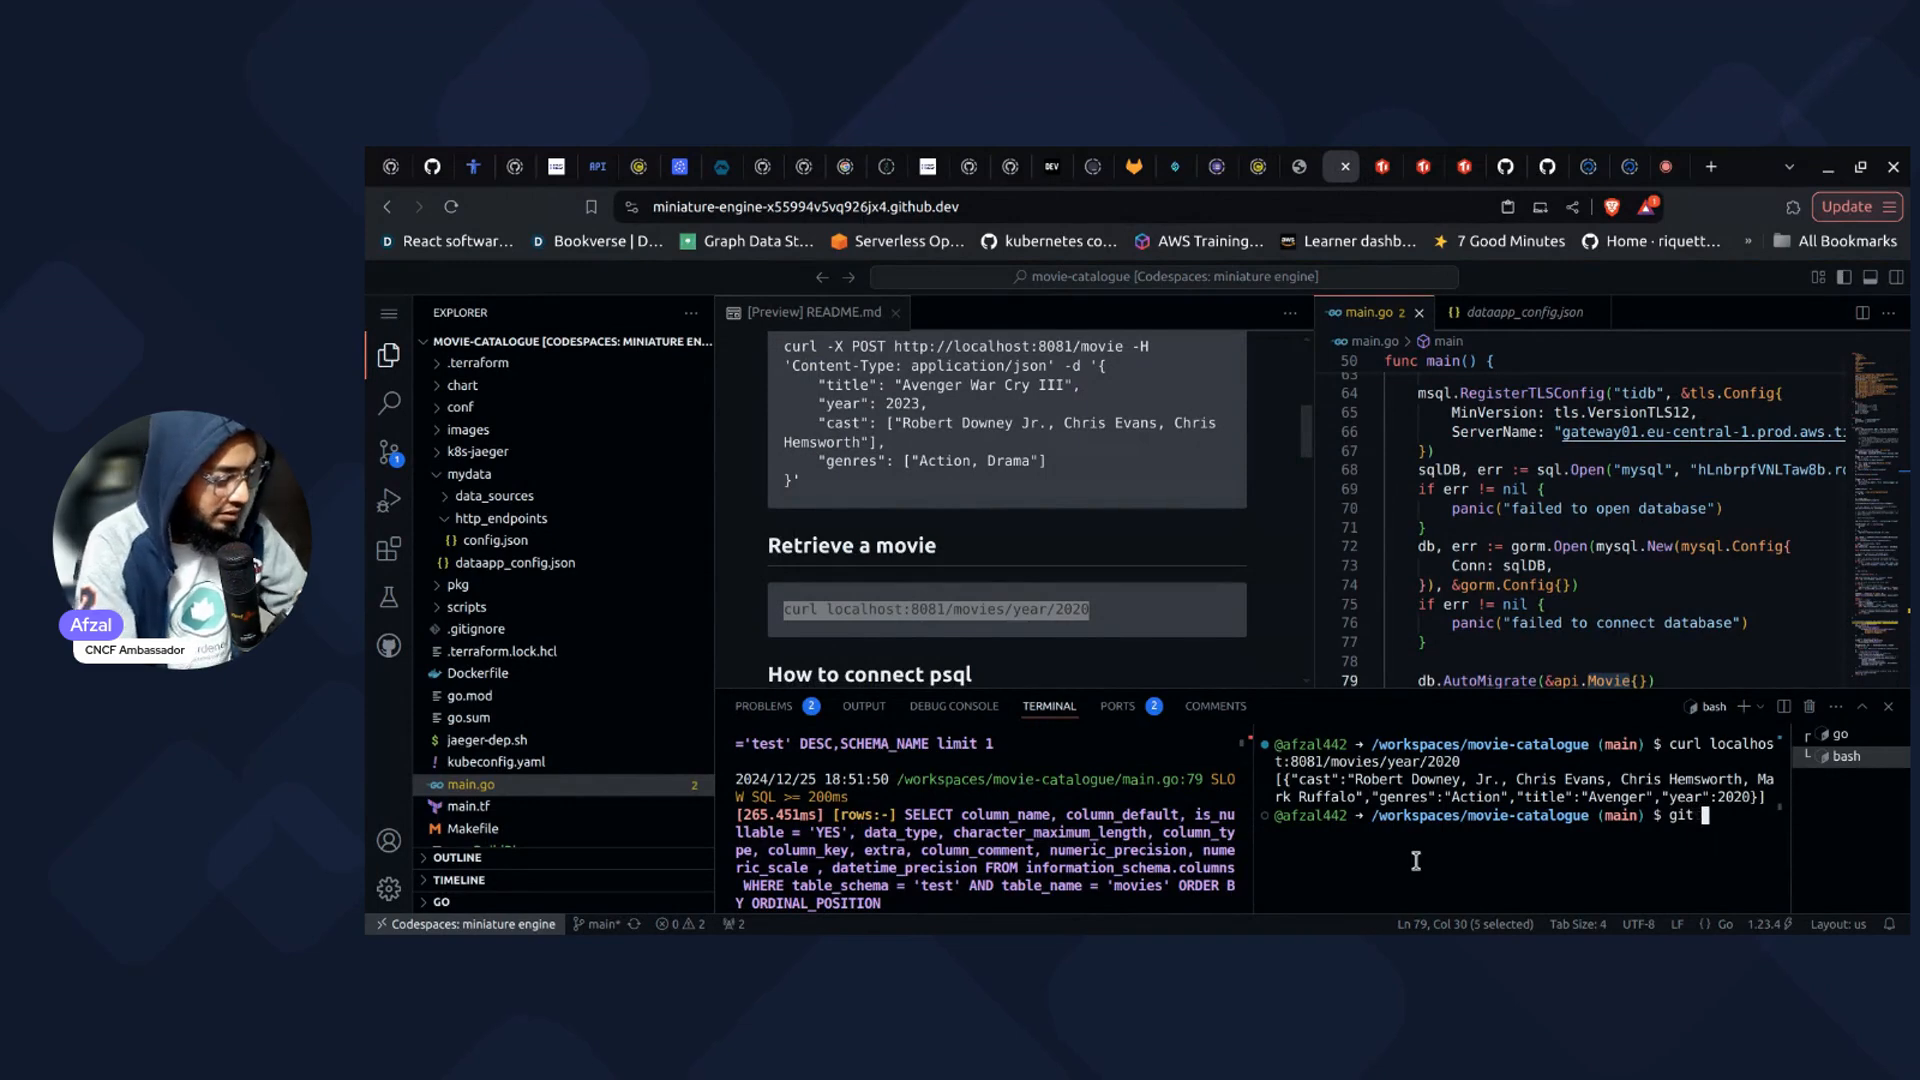
text(fetch)
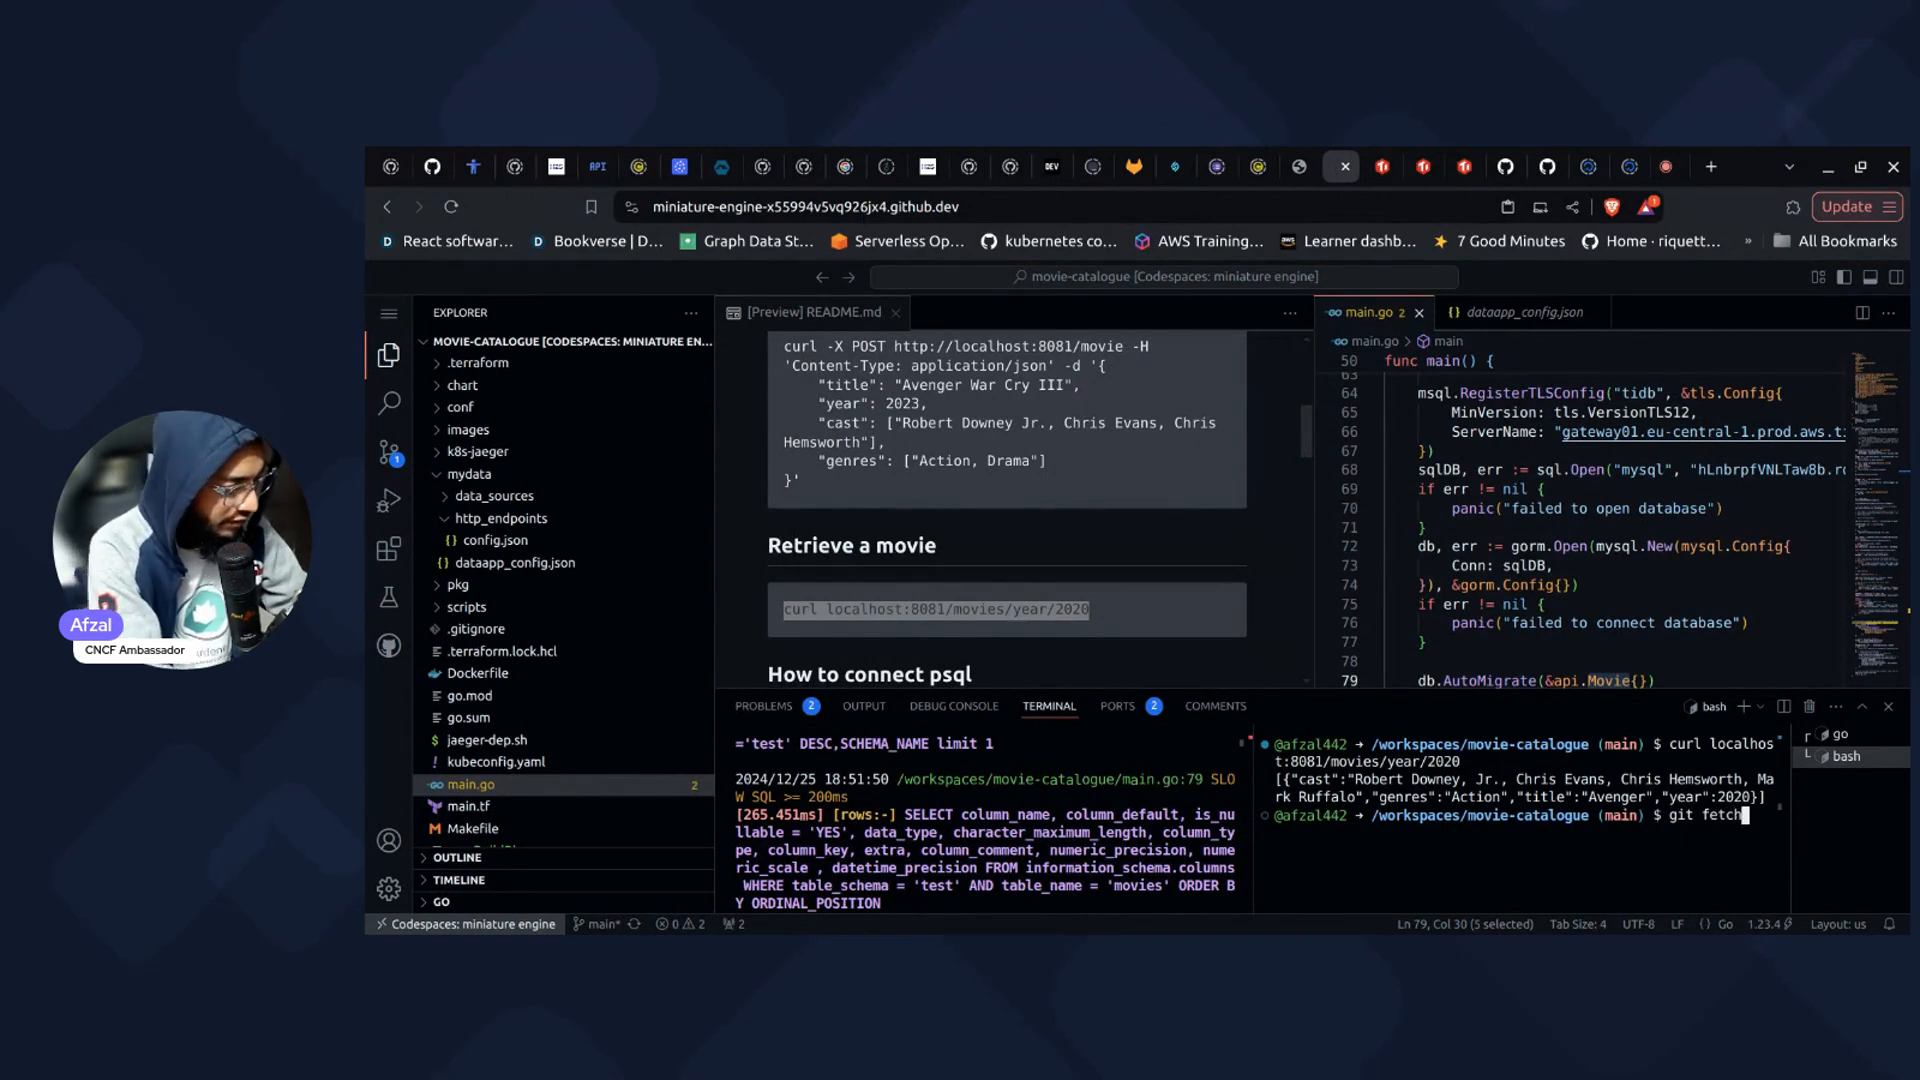
key(Return)
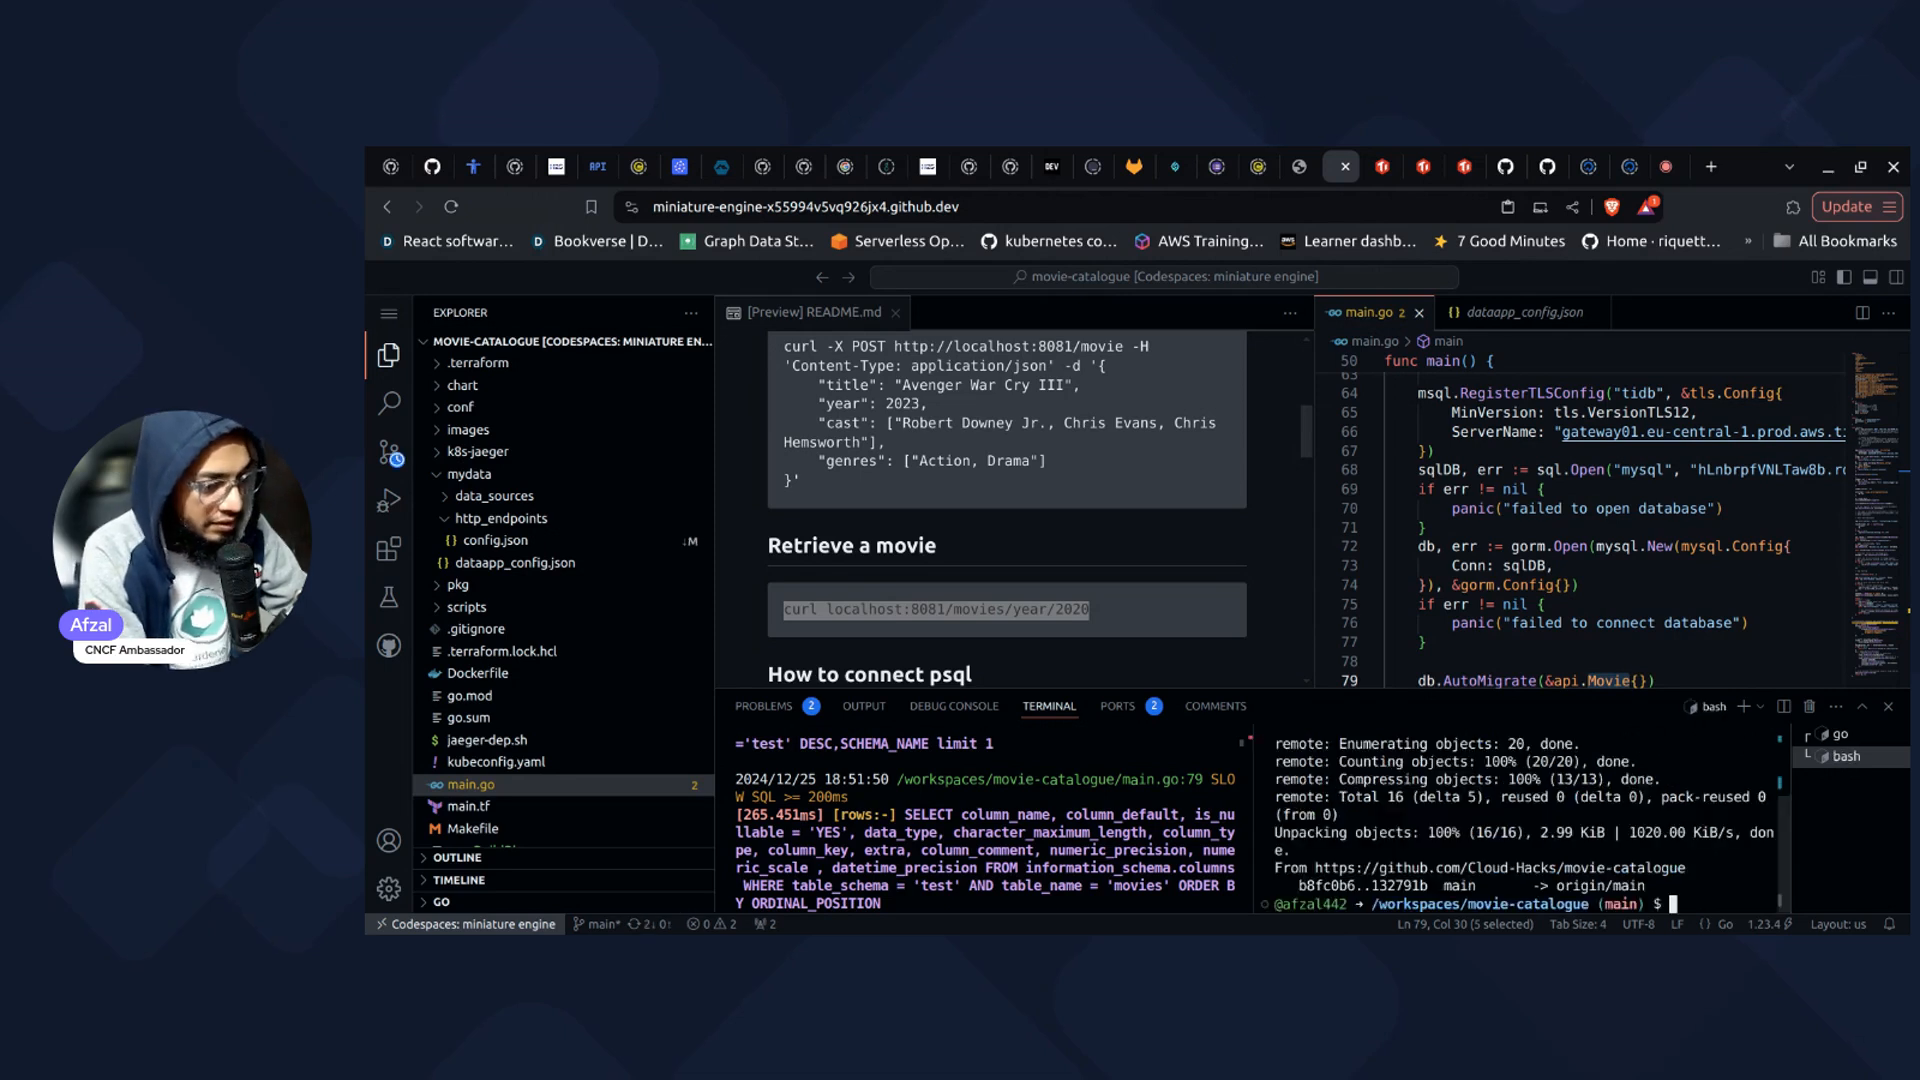
text(git m)
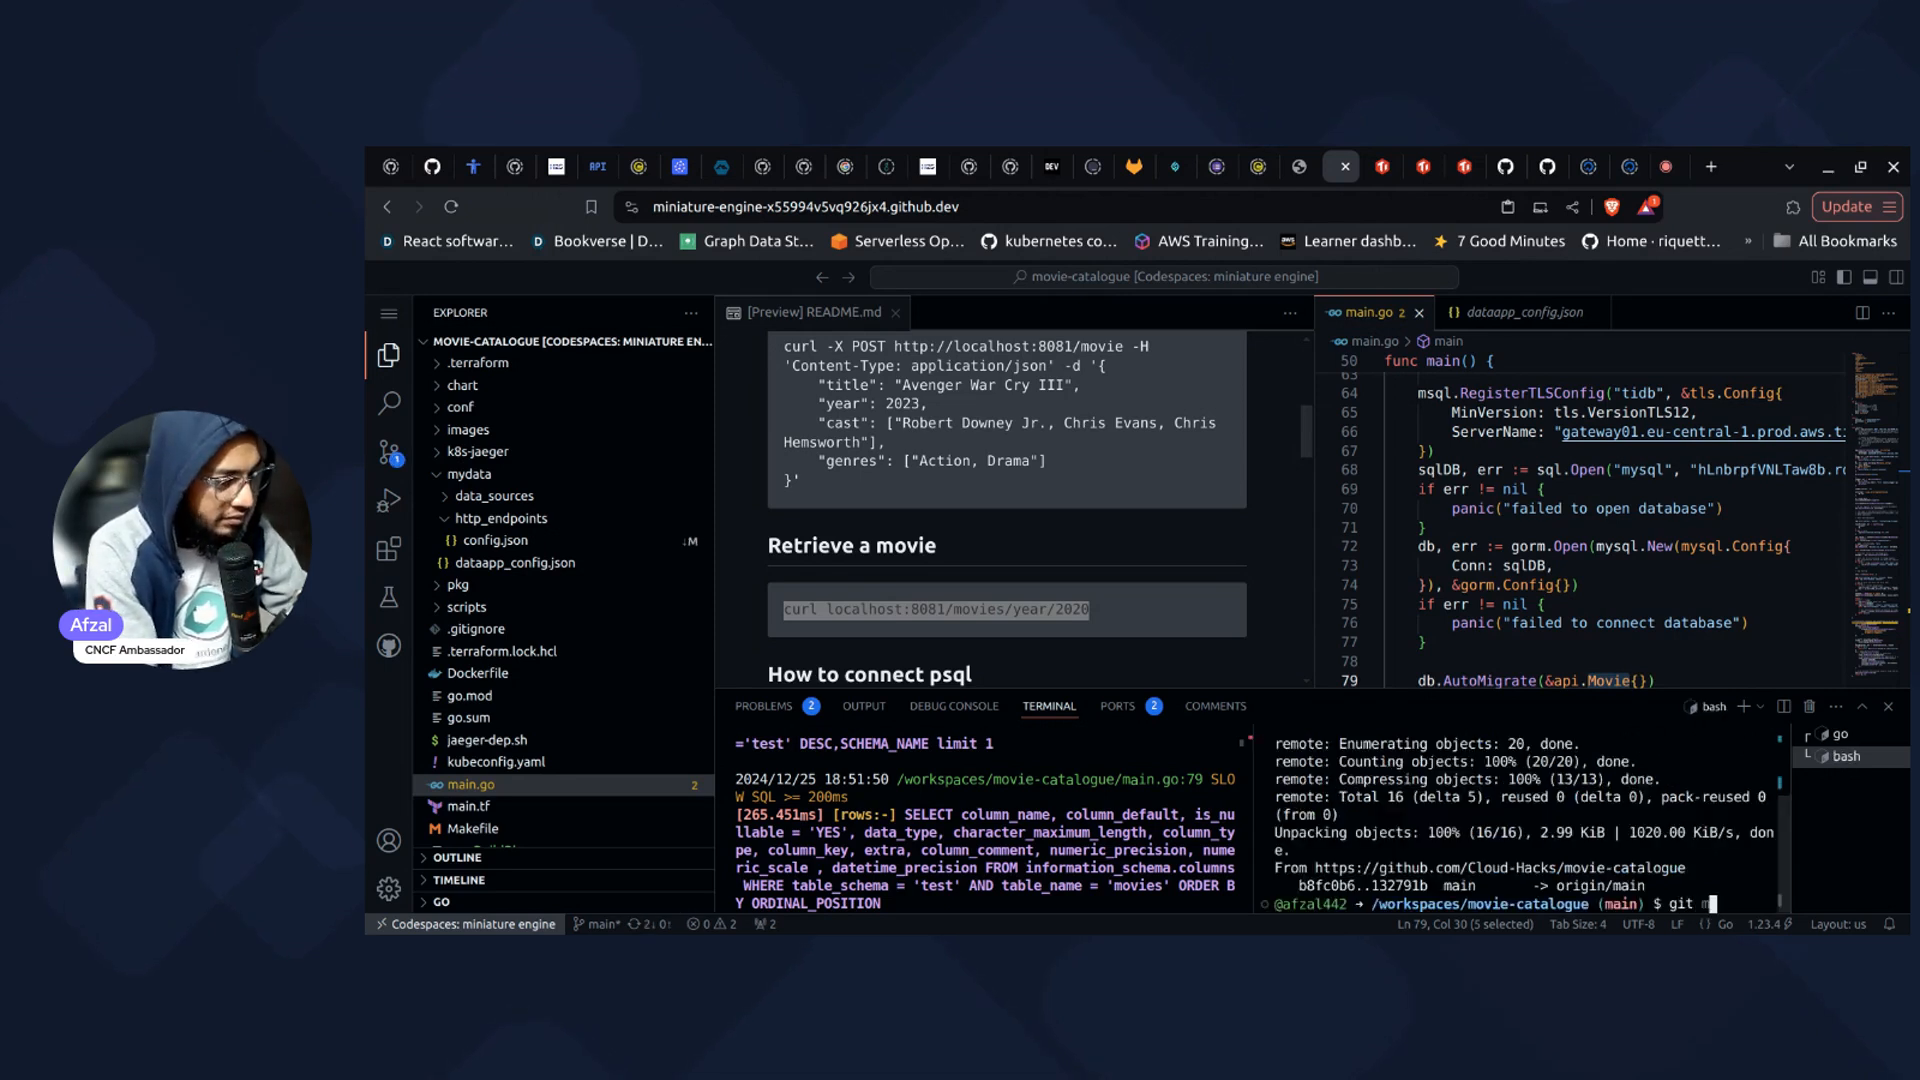
text(erge )
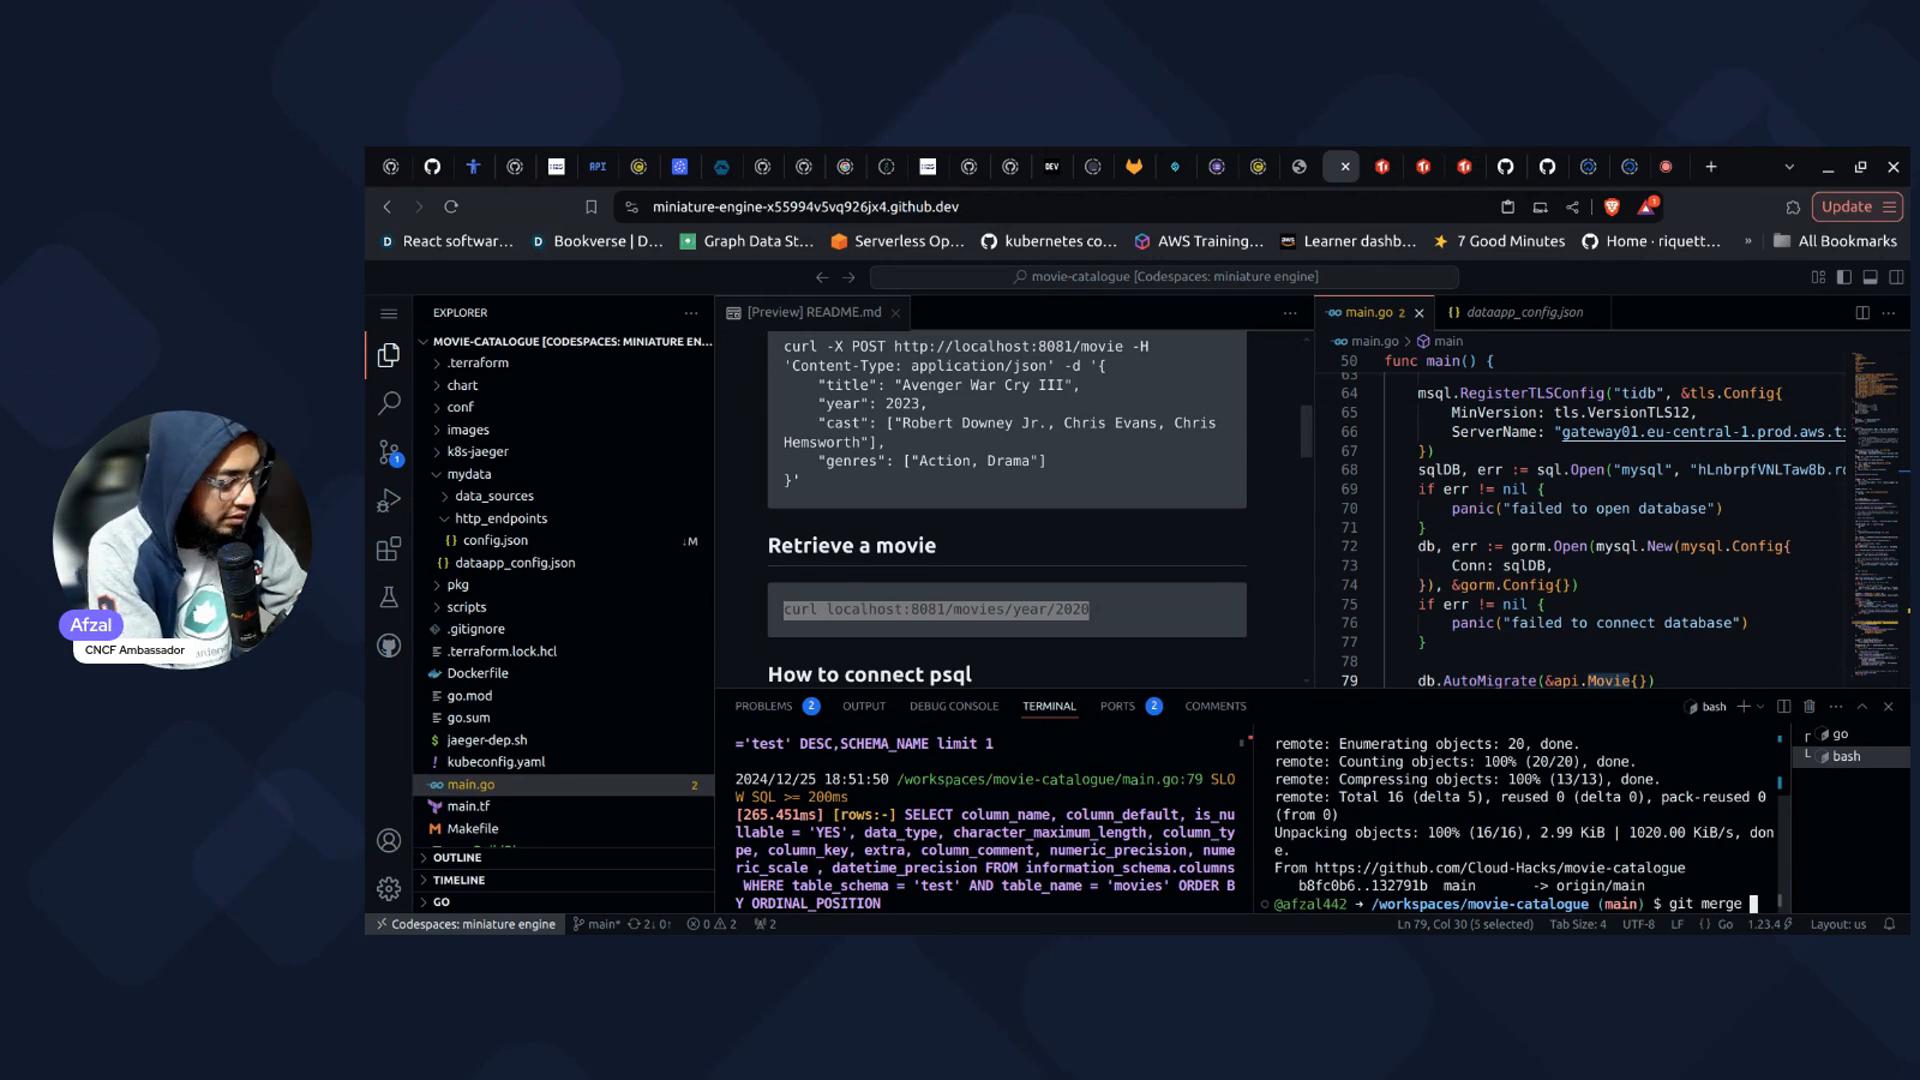
text(o)
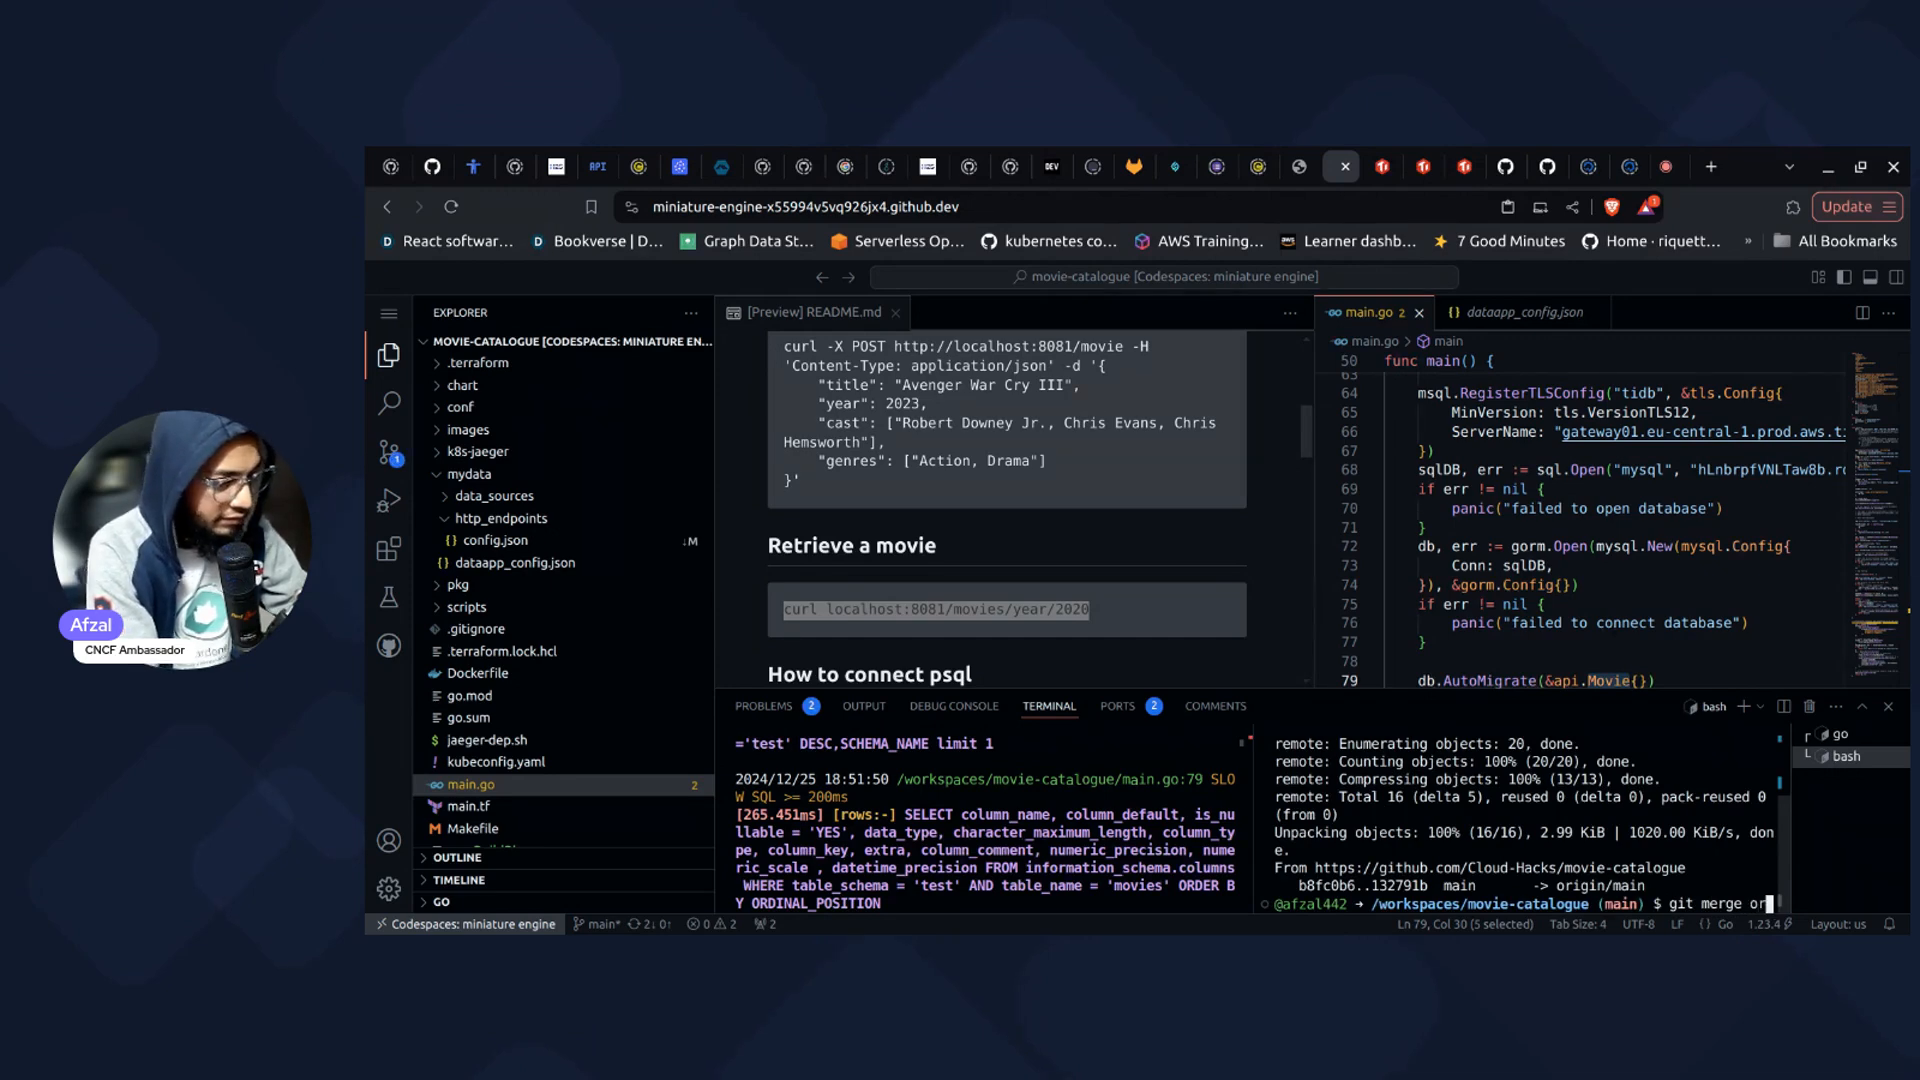
text(r)
key(Tab)
text(ma)
key(Tab)
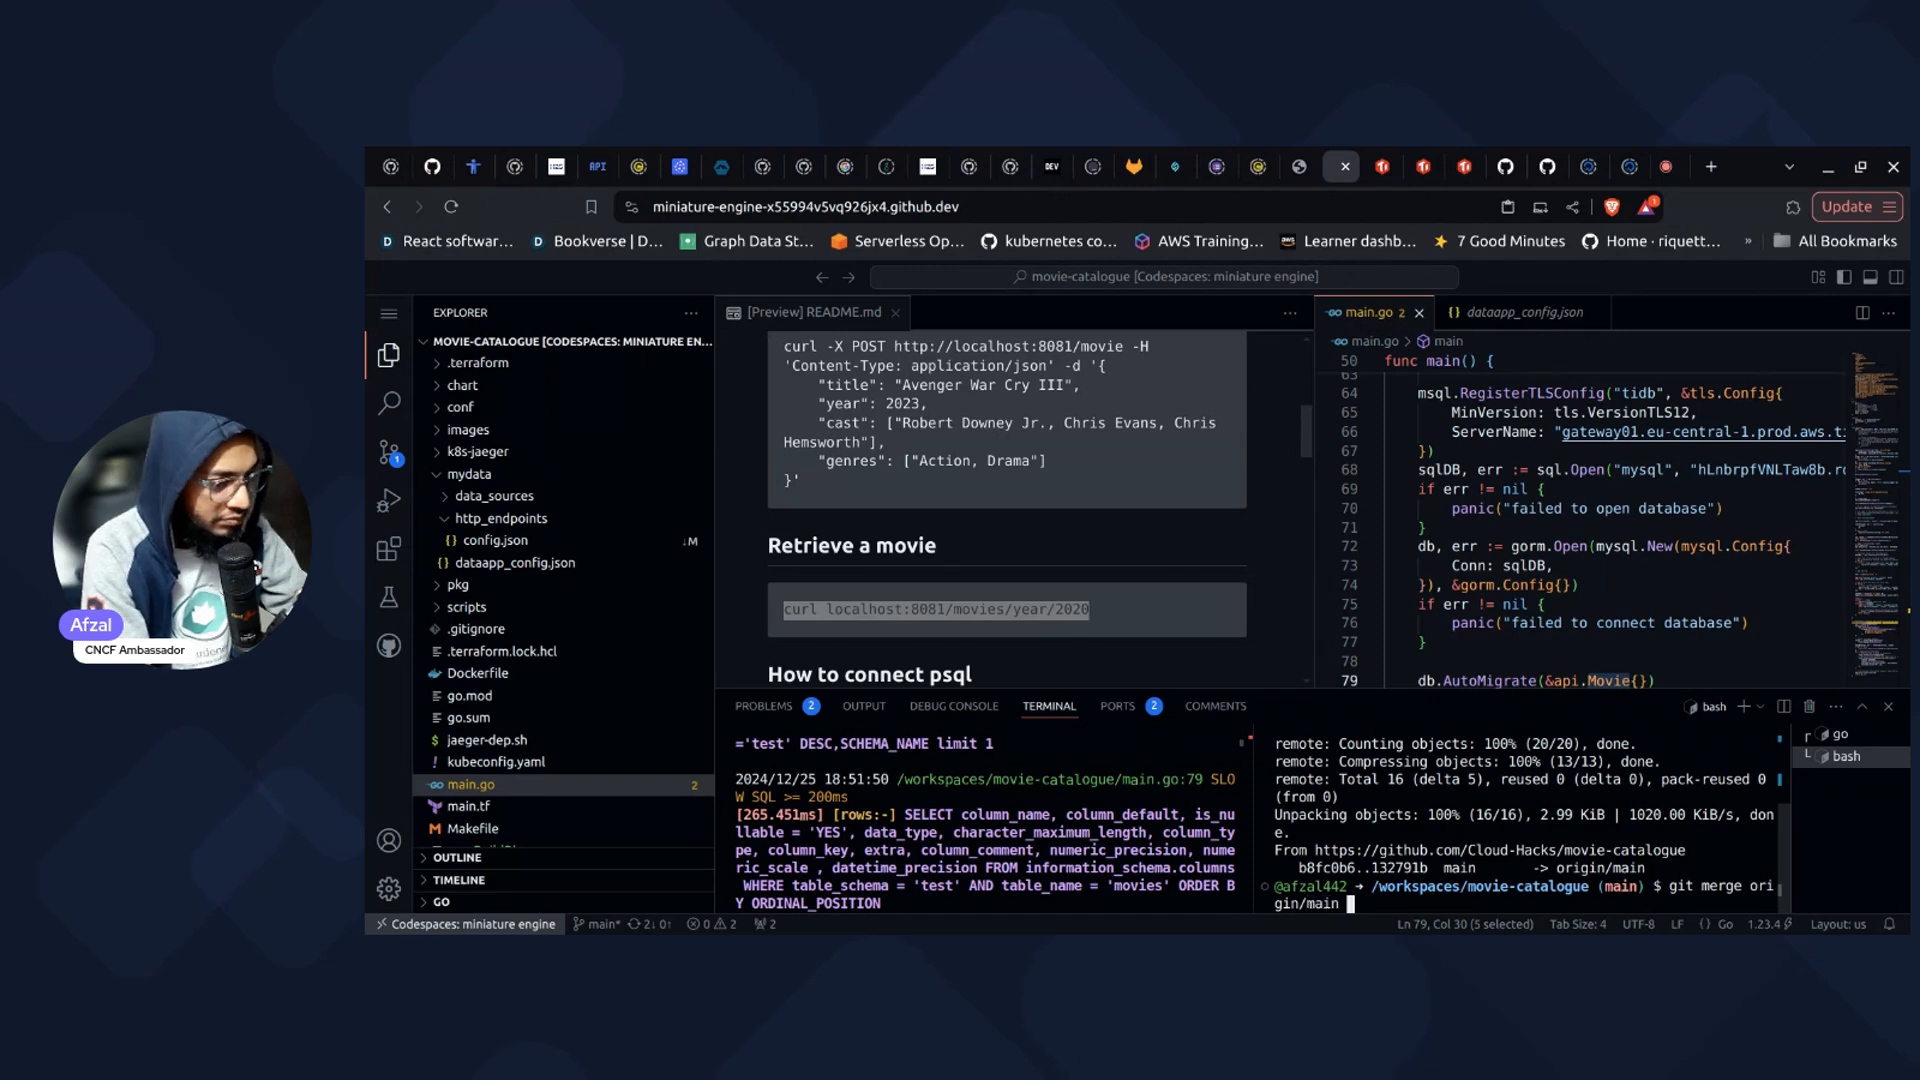
key(Return)
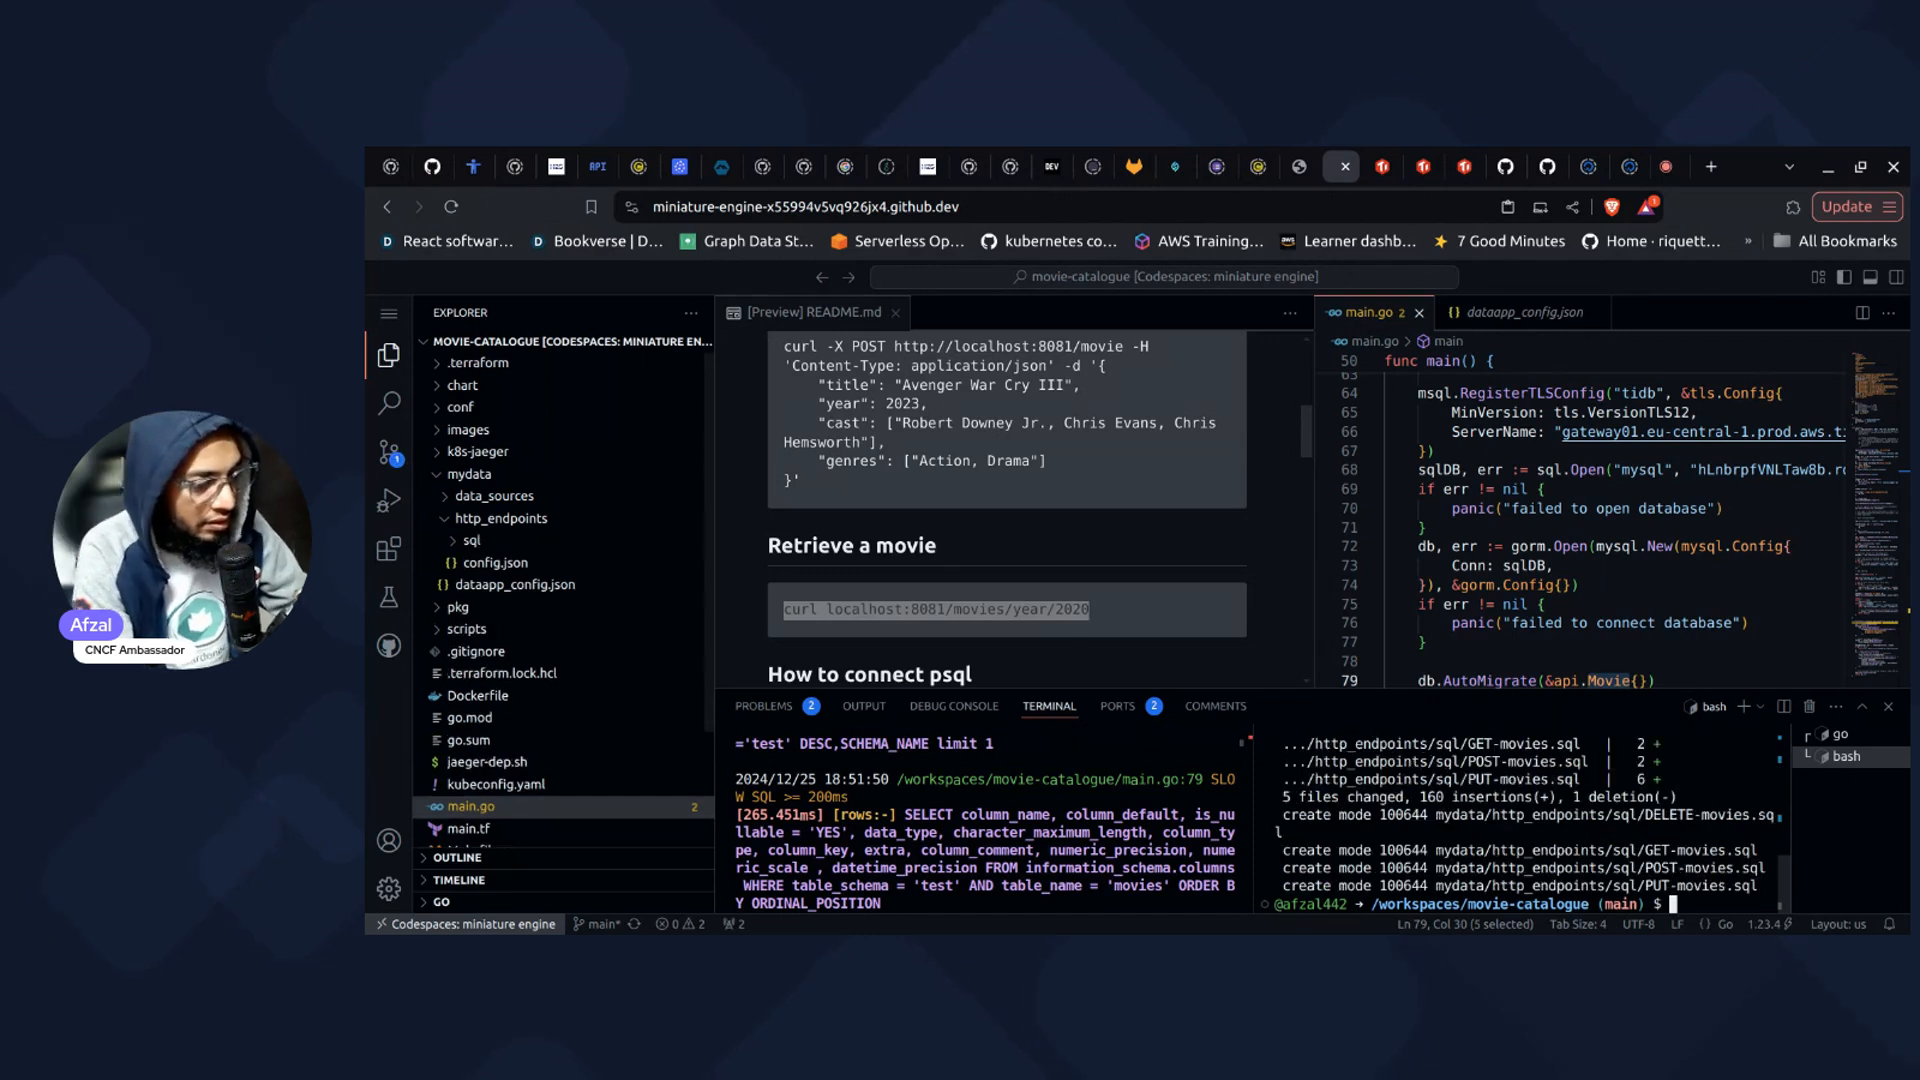
text(clear)
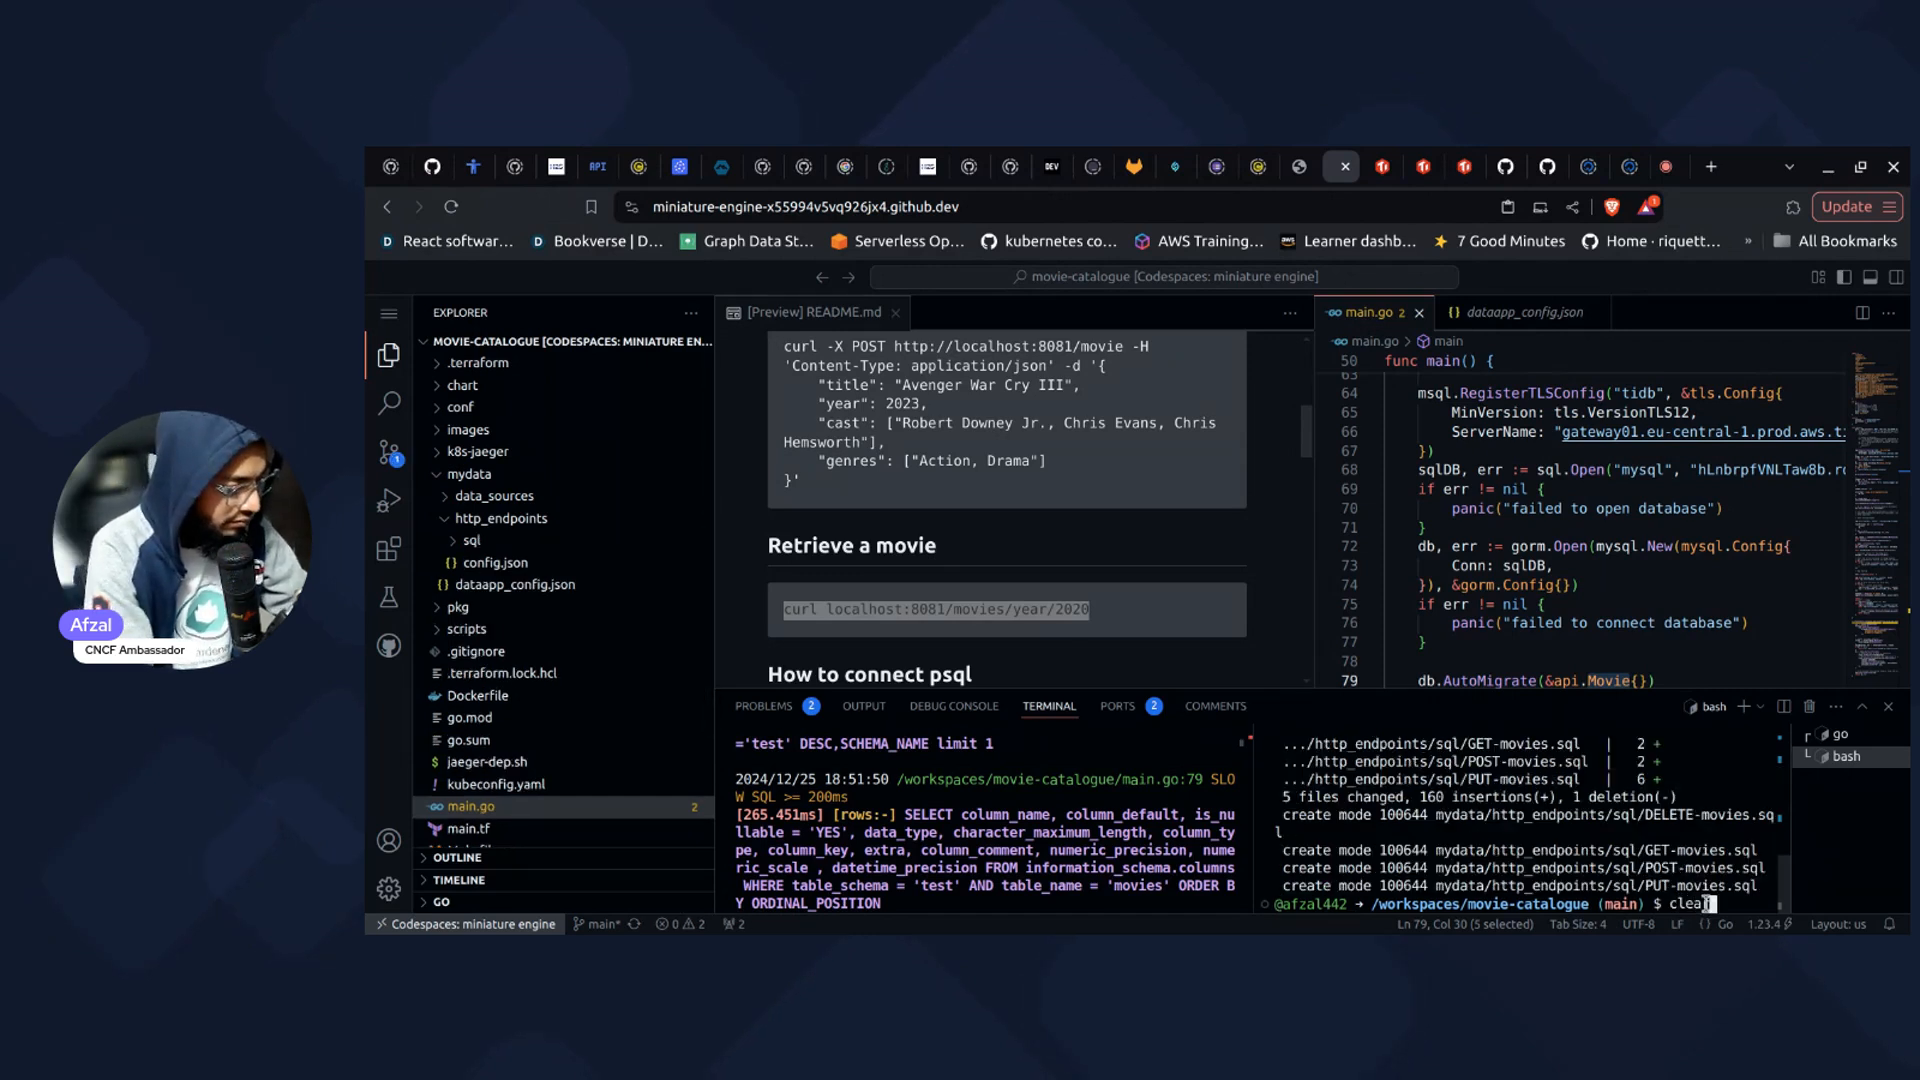
key(Return)
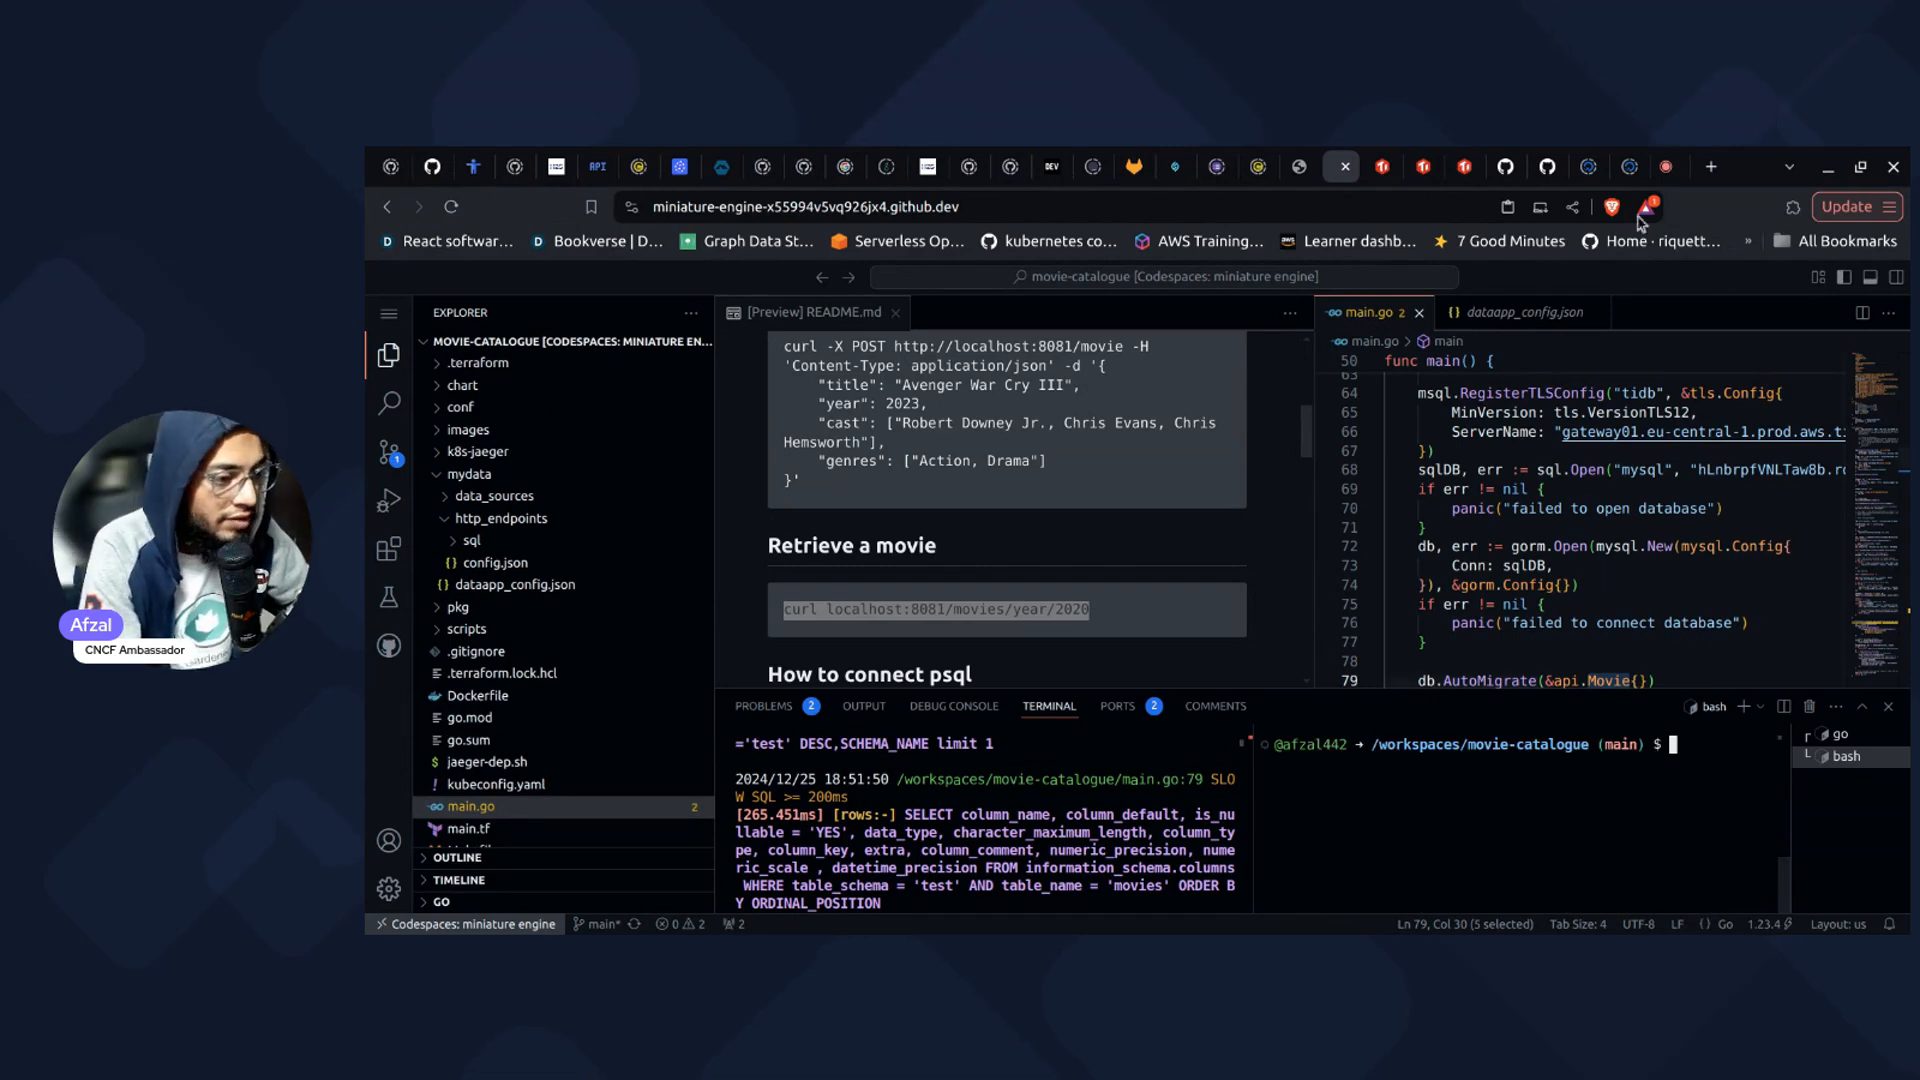
click(1383, 165)
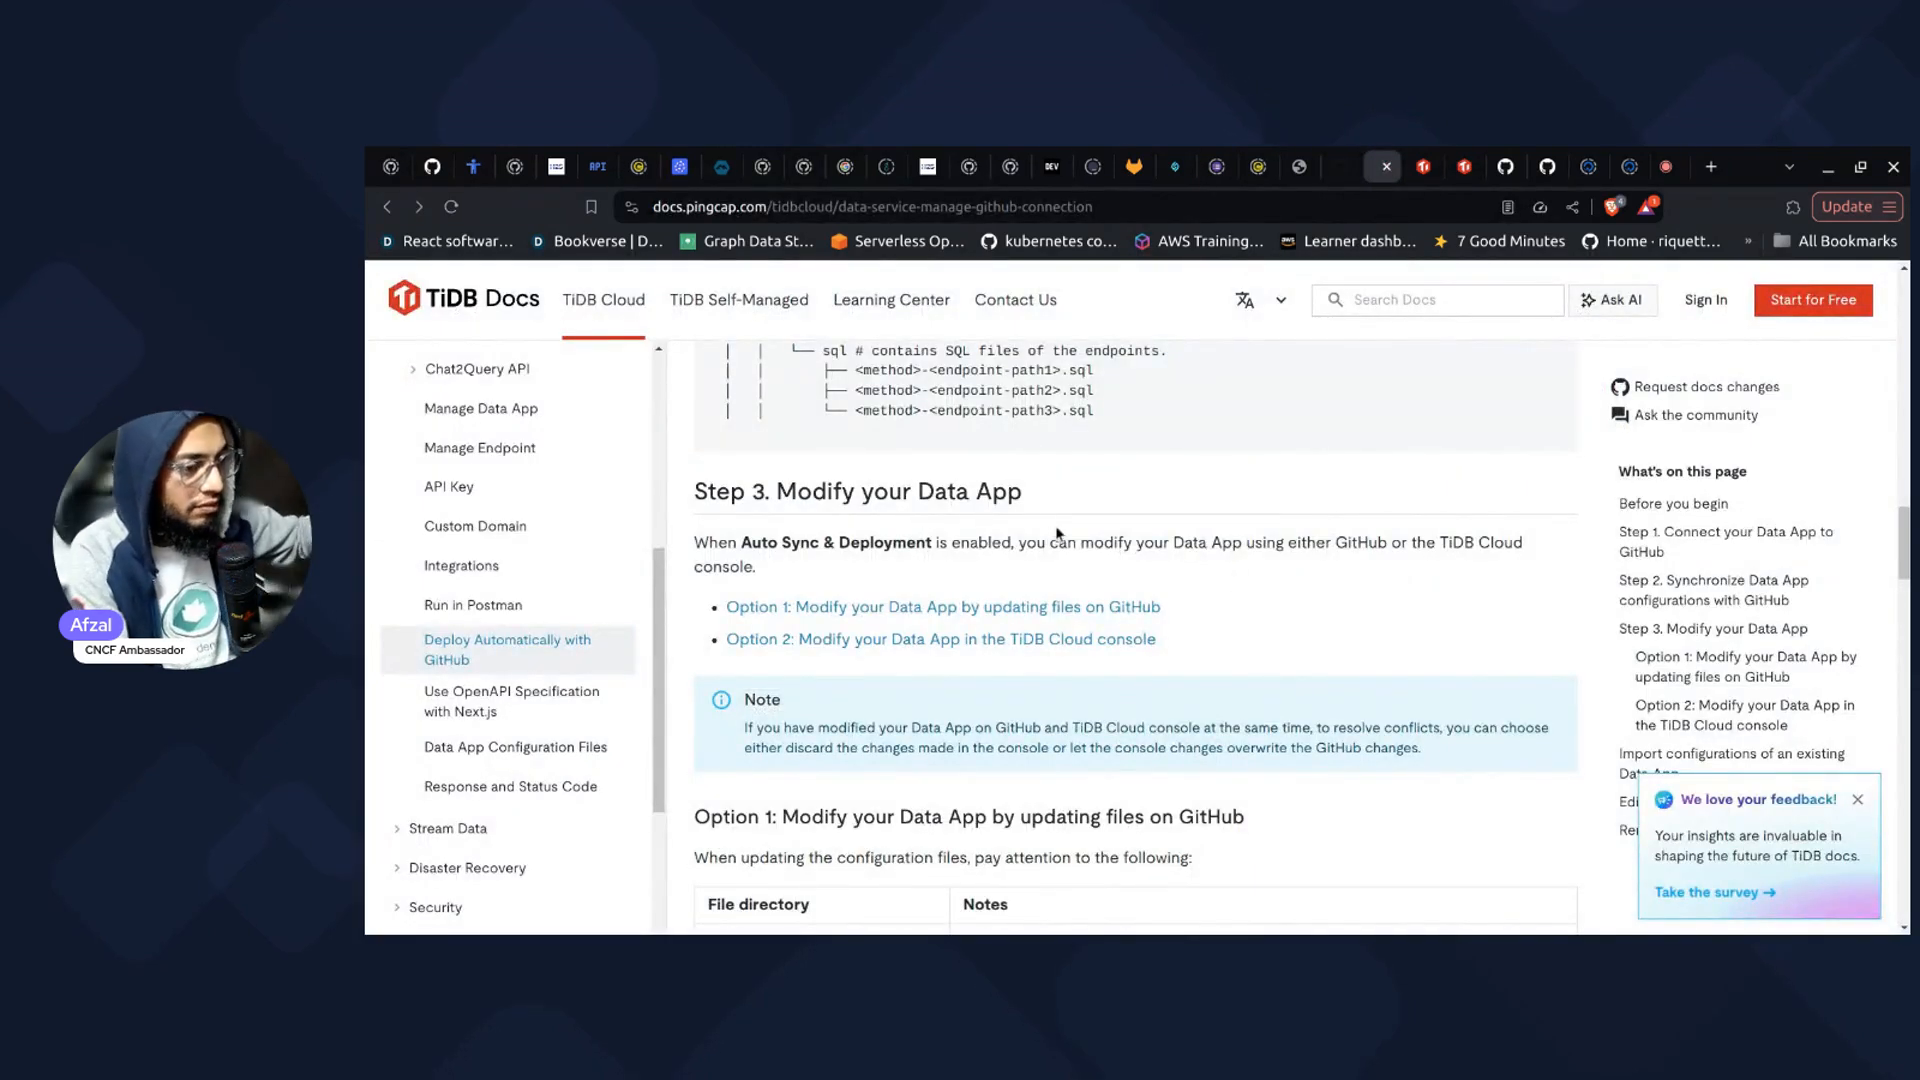
Step: Read the docs section 'Option 1: Modify your Data App by updating files on GitHub'
scroll(1116, 561, up, 1)
scroll(1049, 540, down, 3)
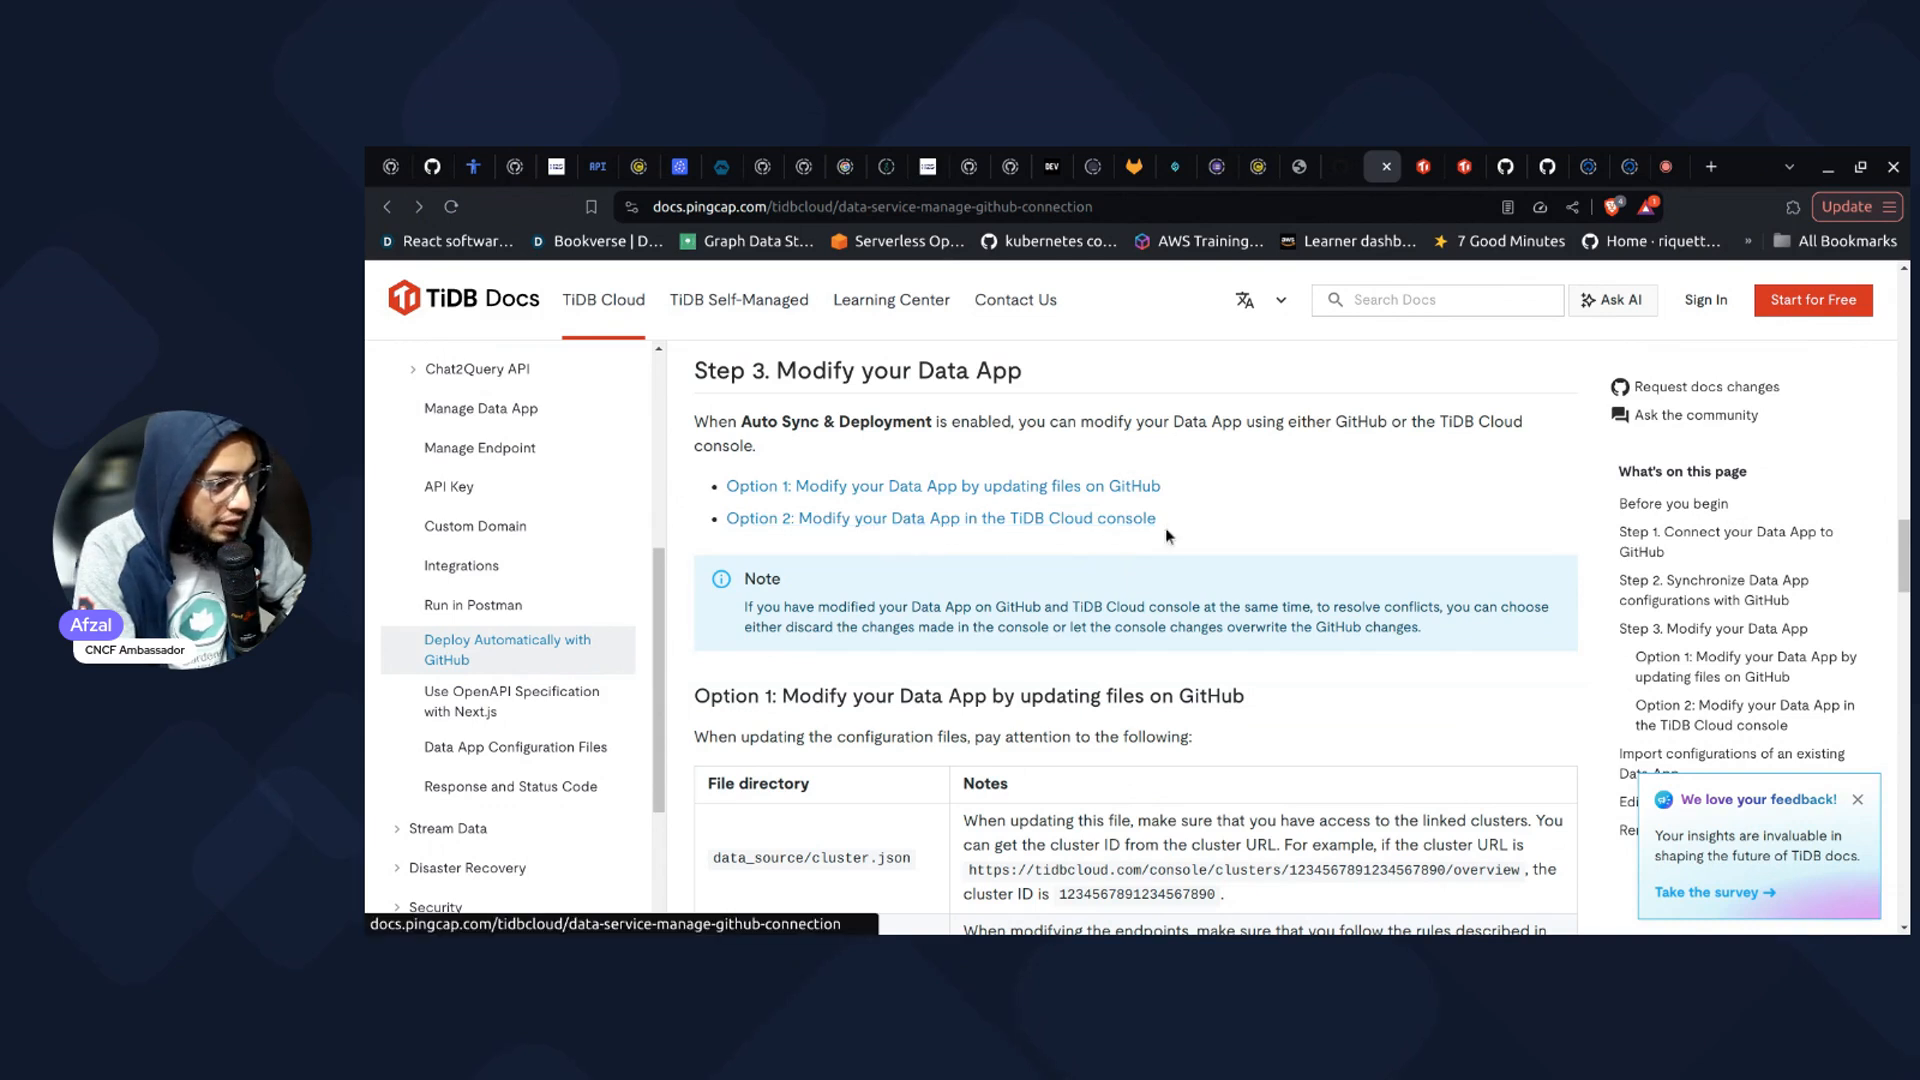
click(1071, 487)
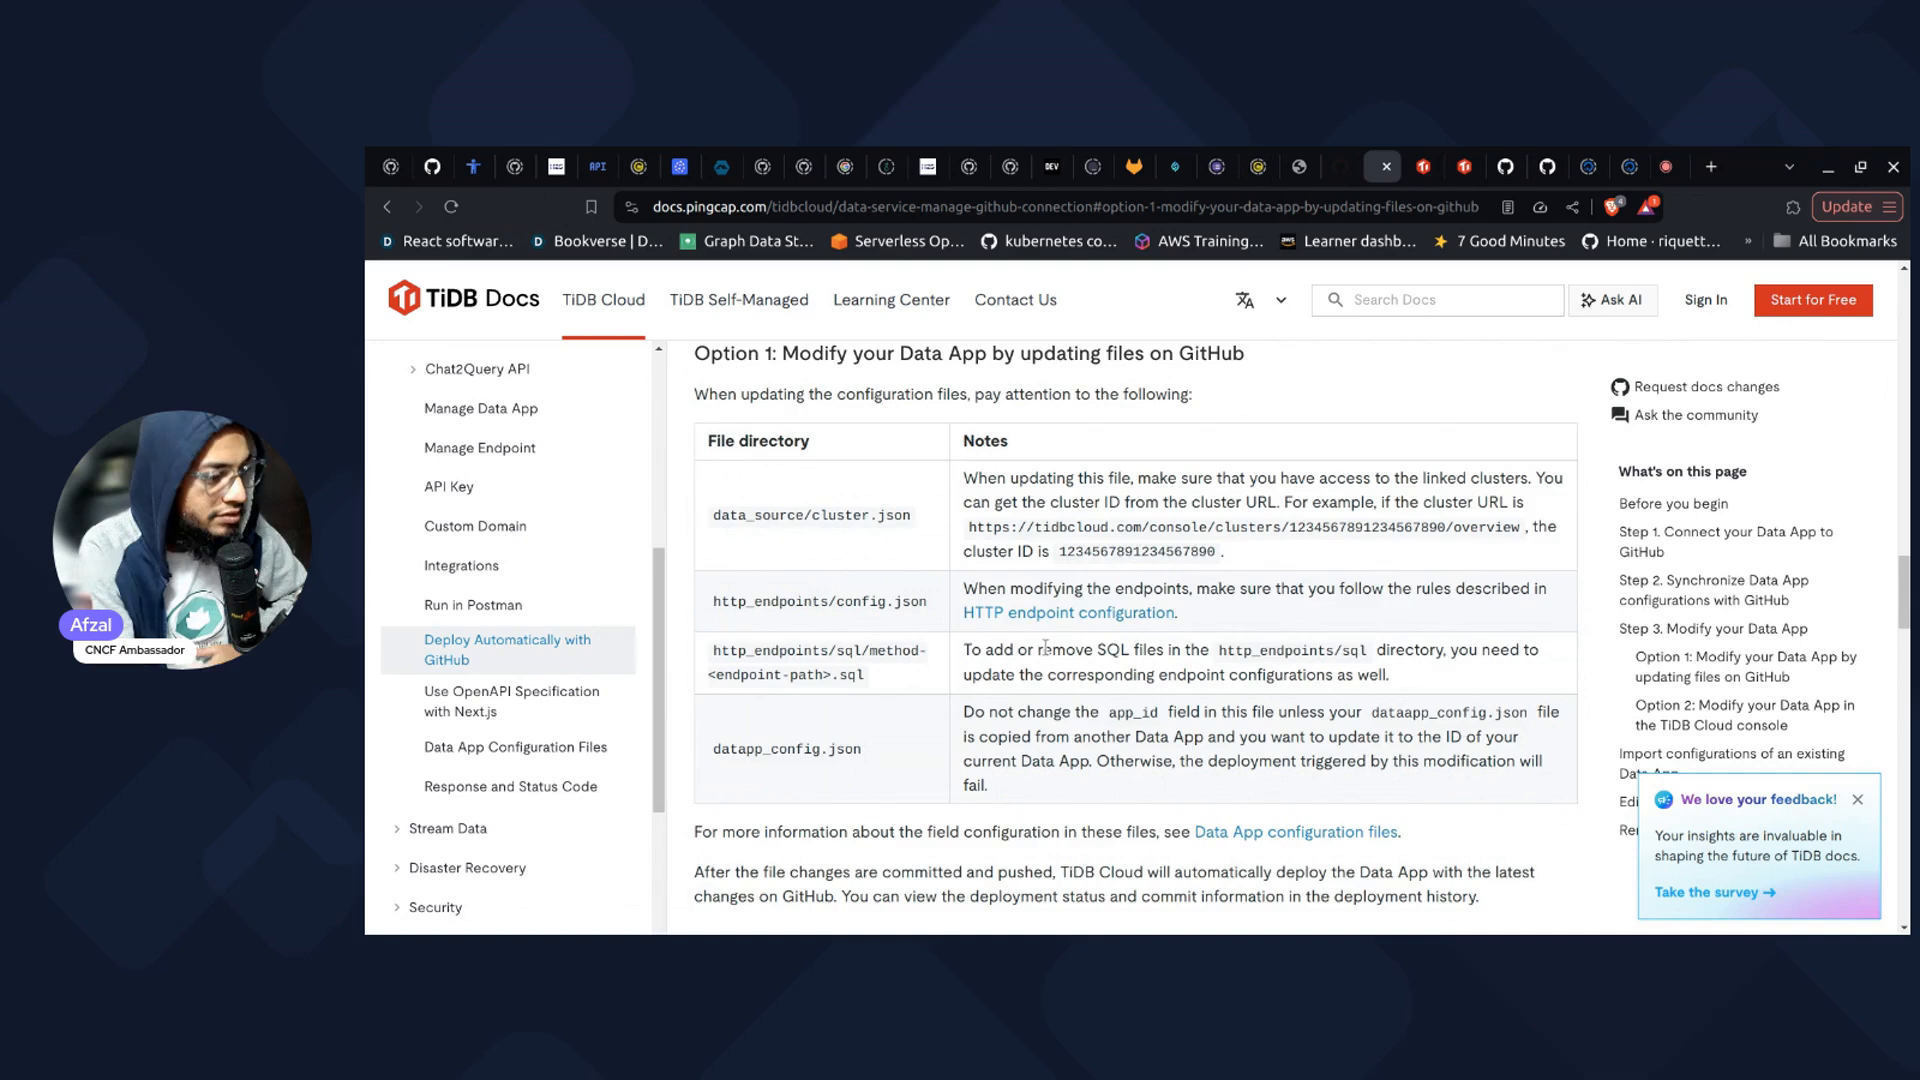
scroll(1045, 648, down, 2)
drag(790, 630, 1542, 645)
click(1133, 648)
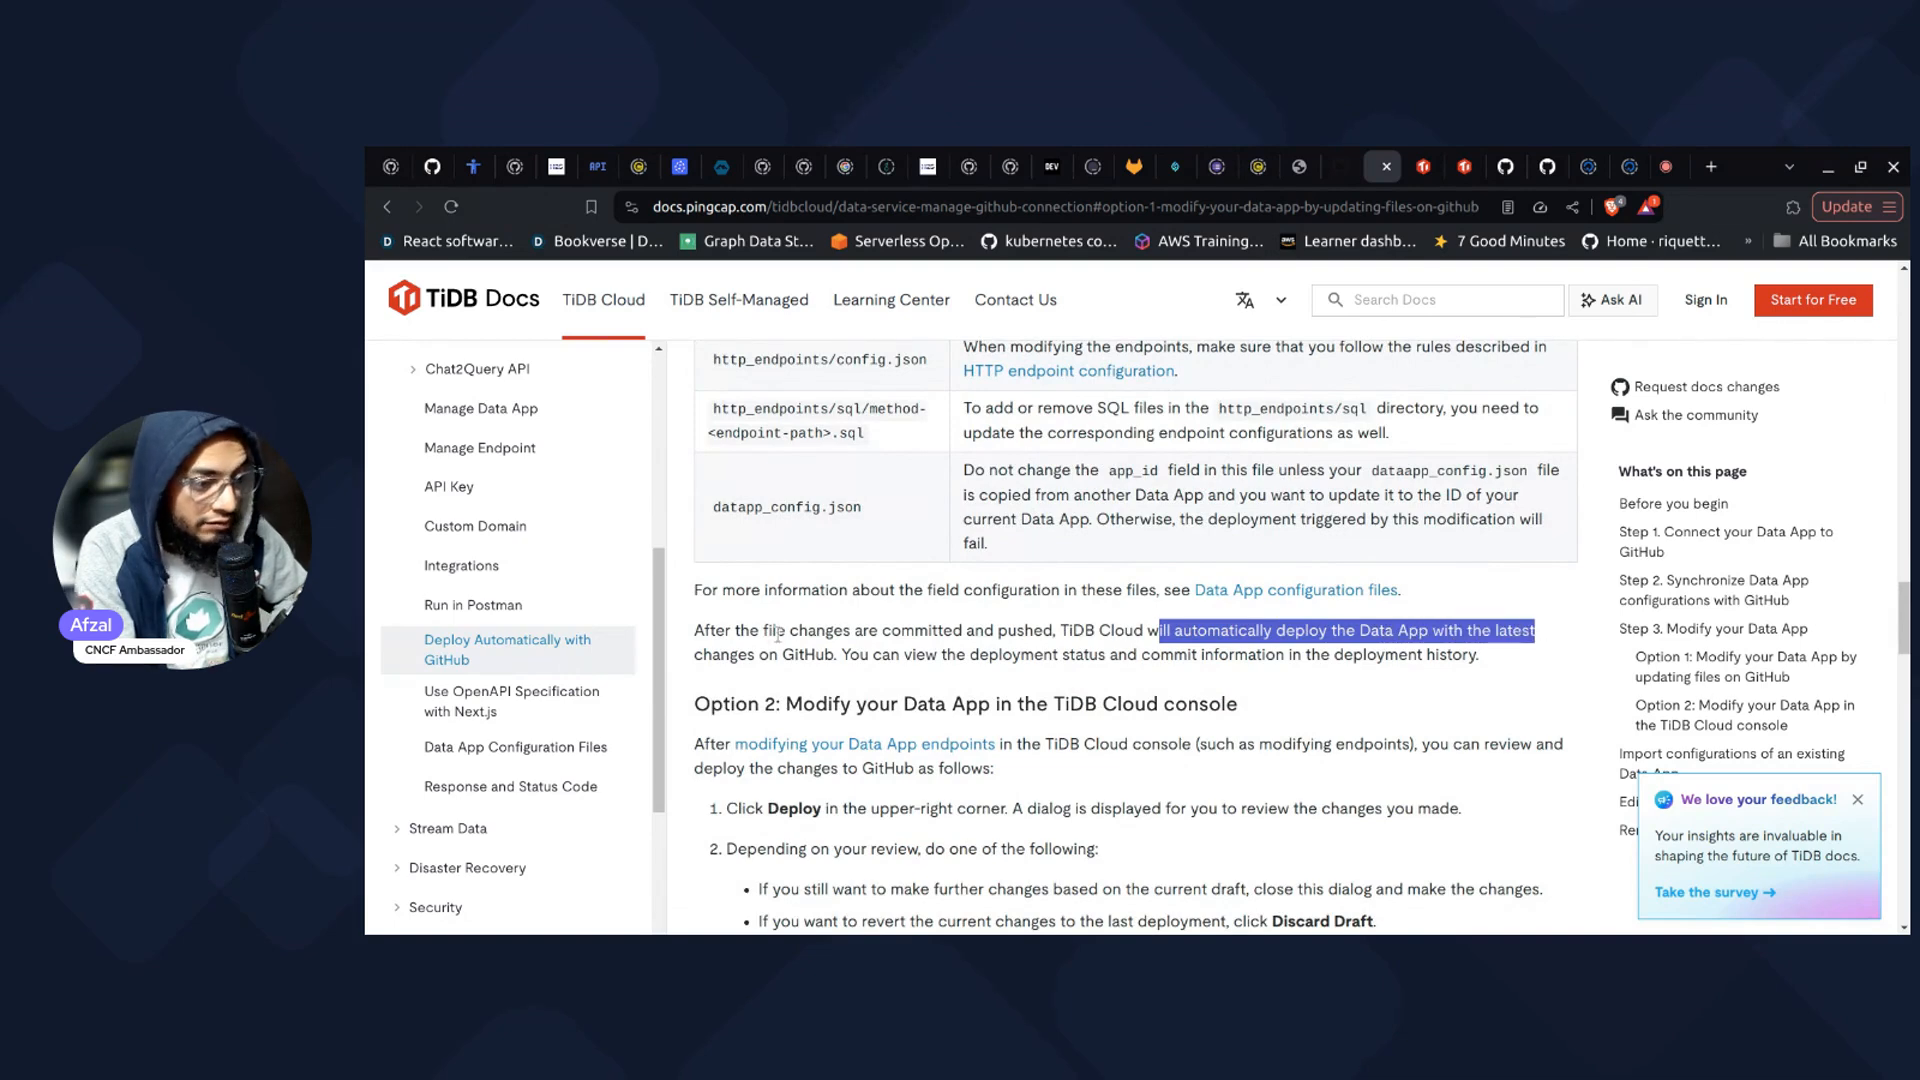
click(1345, 168)
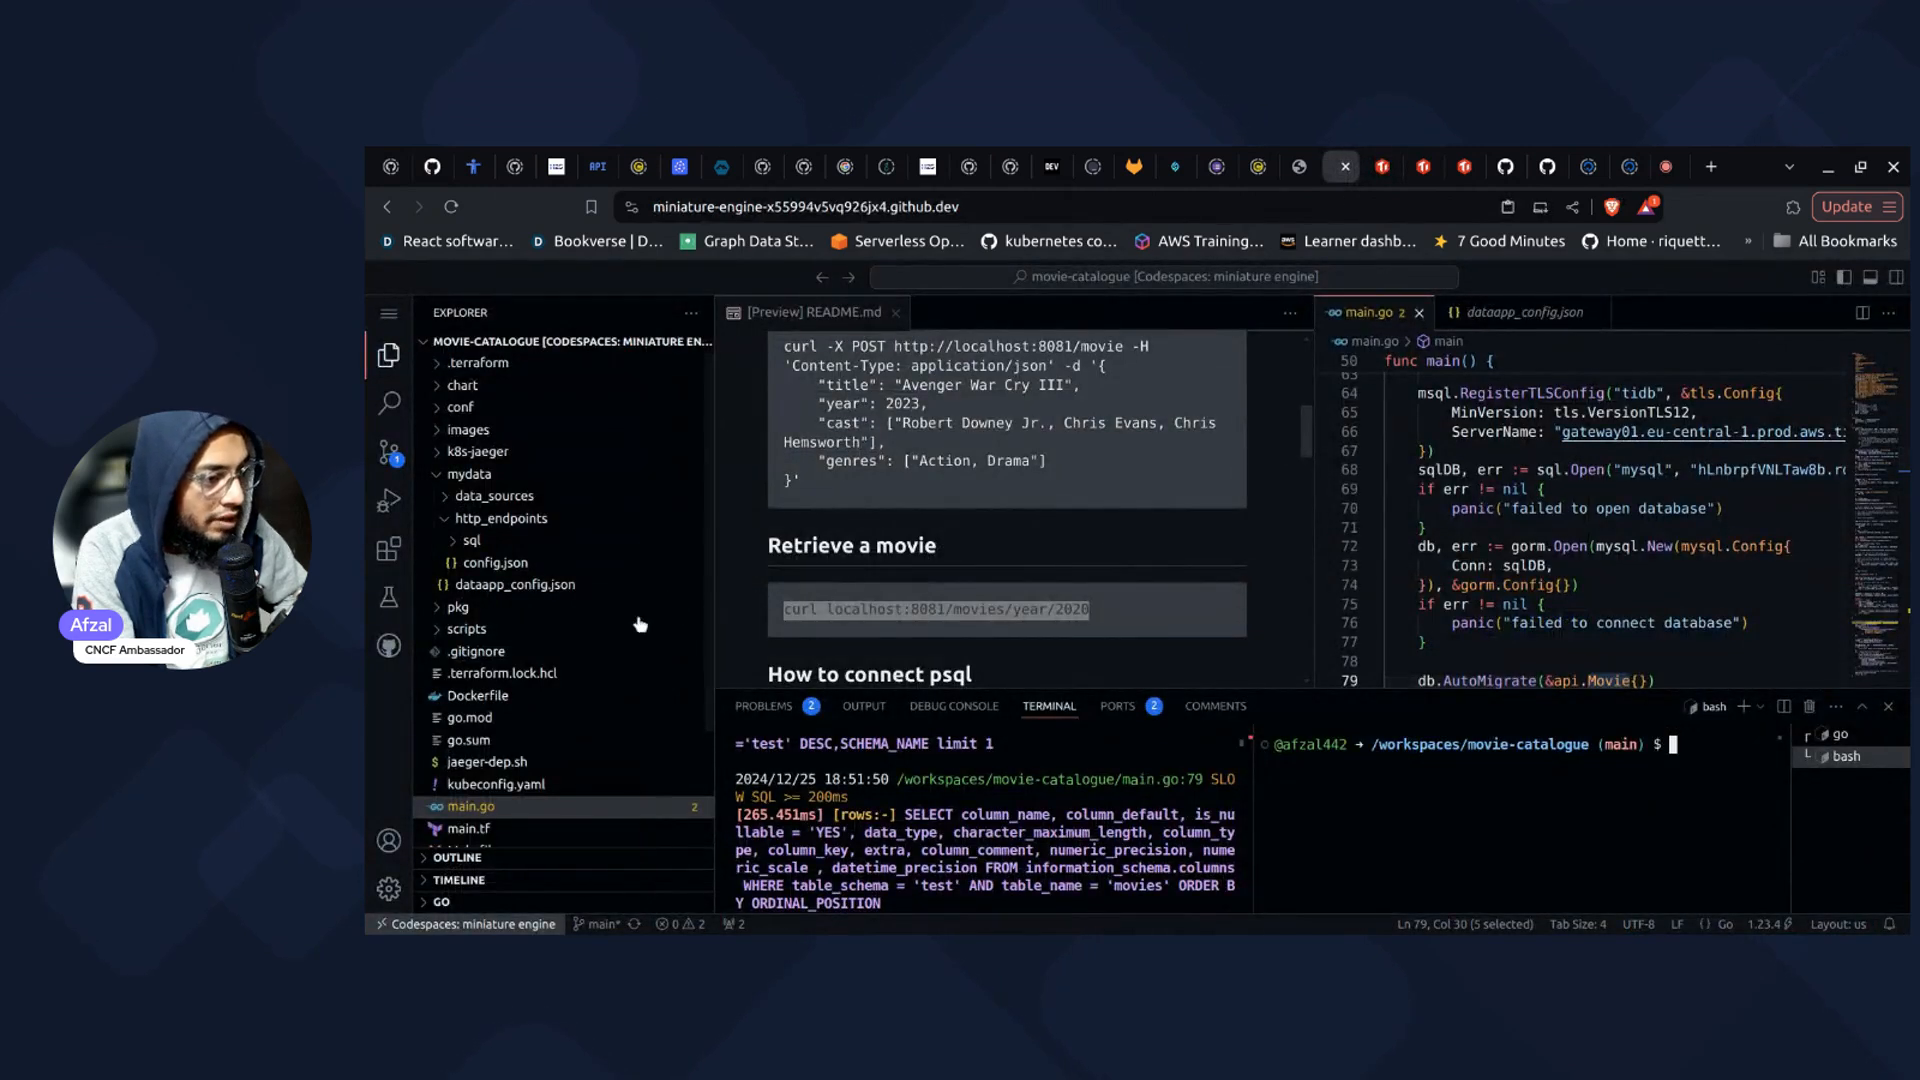
Step: Change the year filter in GET-movies.sql from 2022 to 2020
click(508, 545)
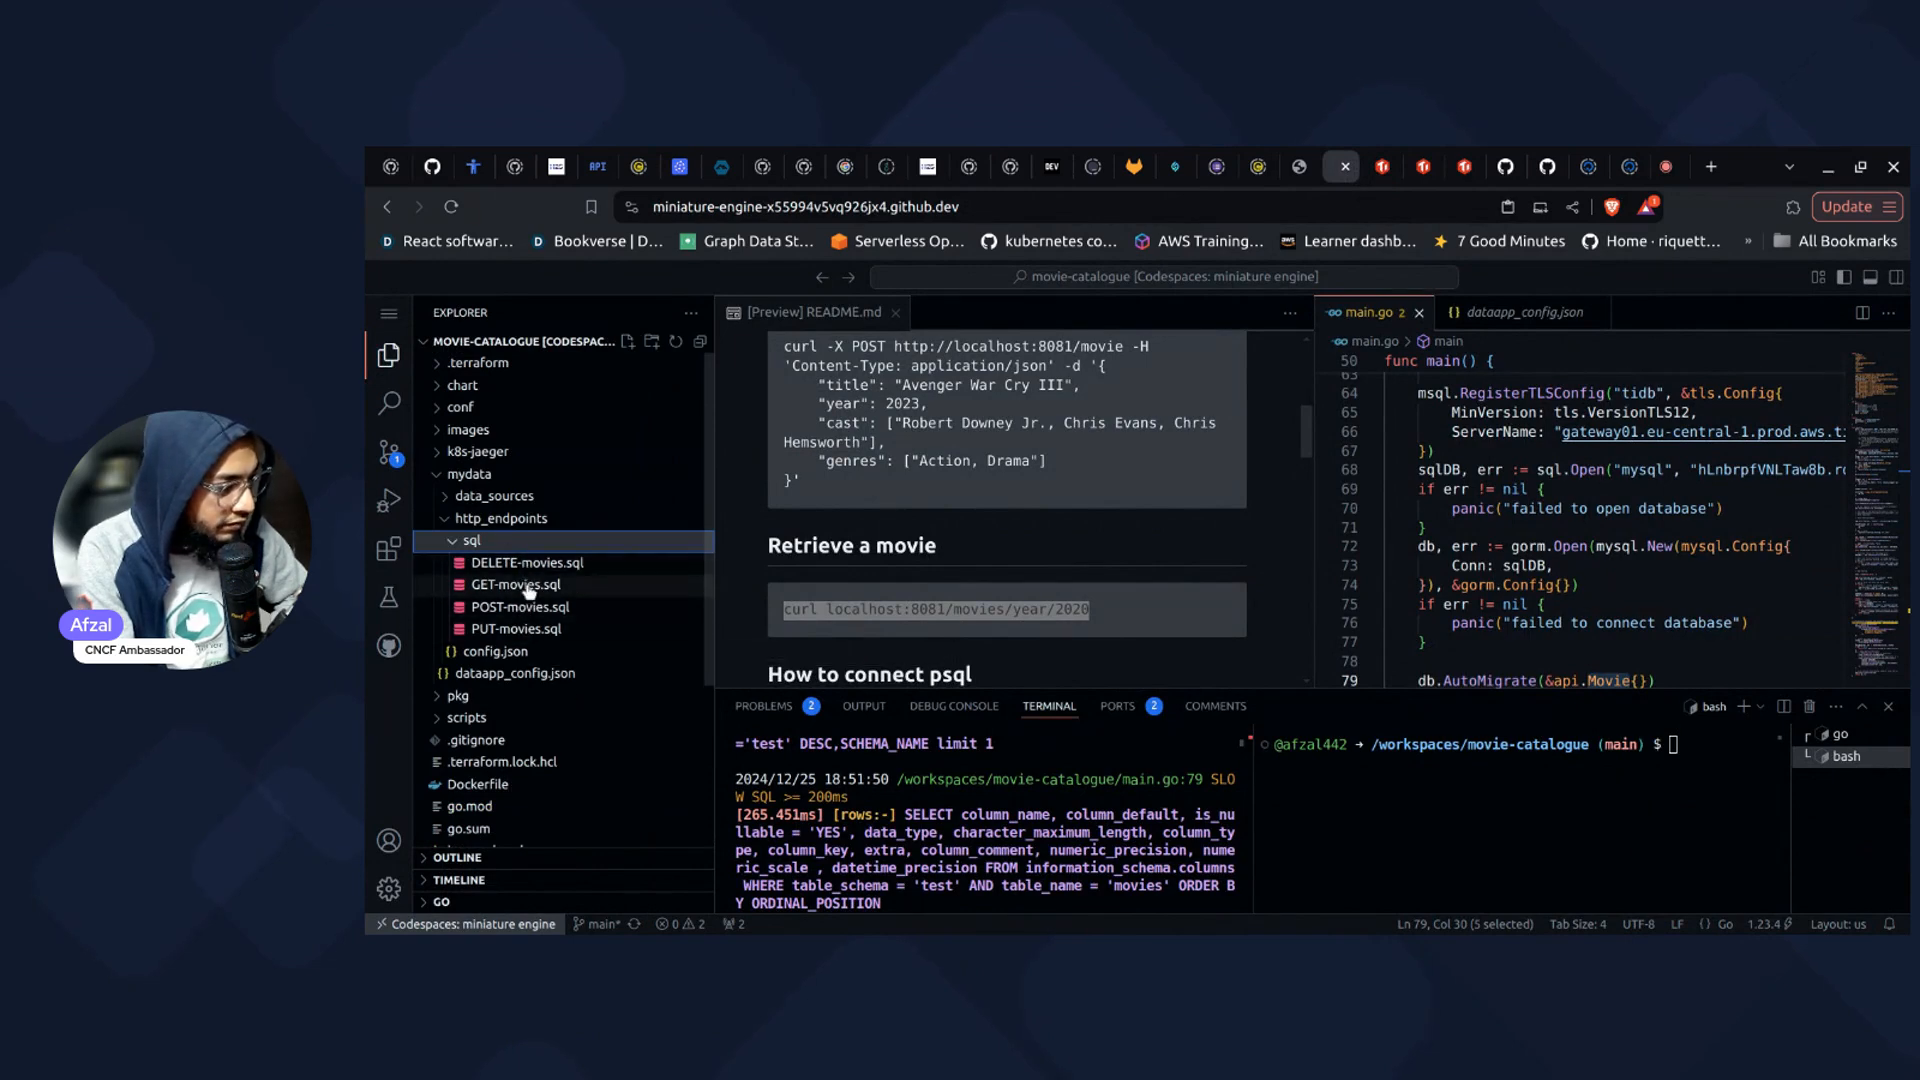
click(518, 585)
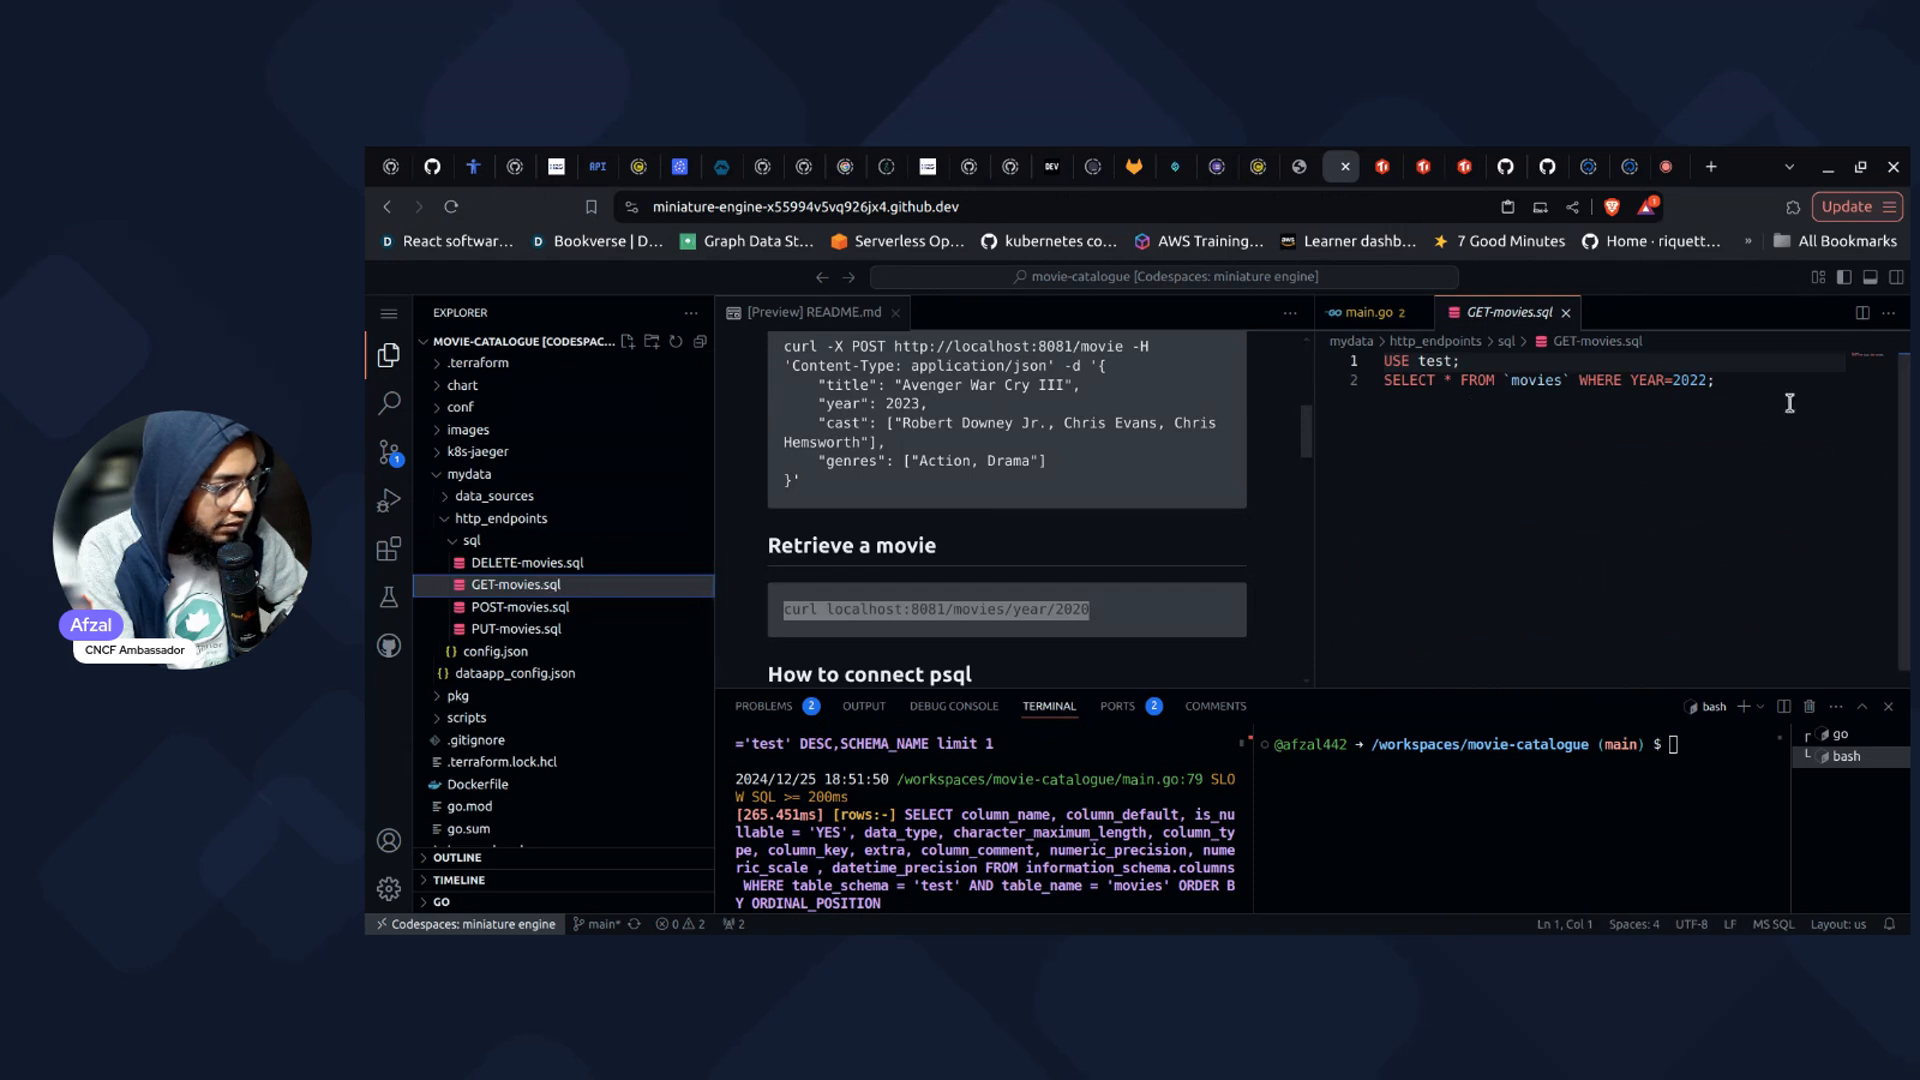
double_click(1701, 379)
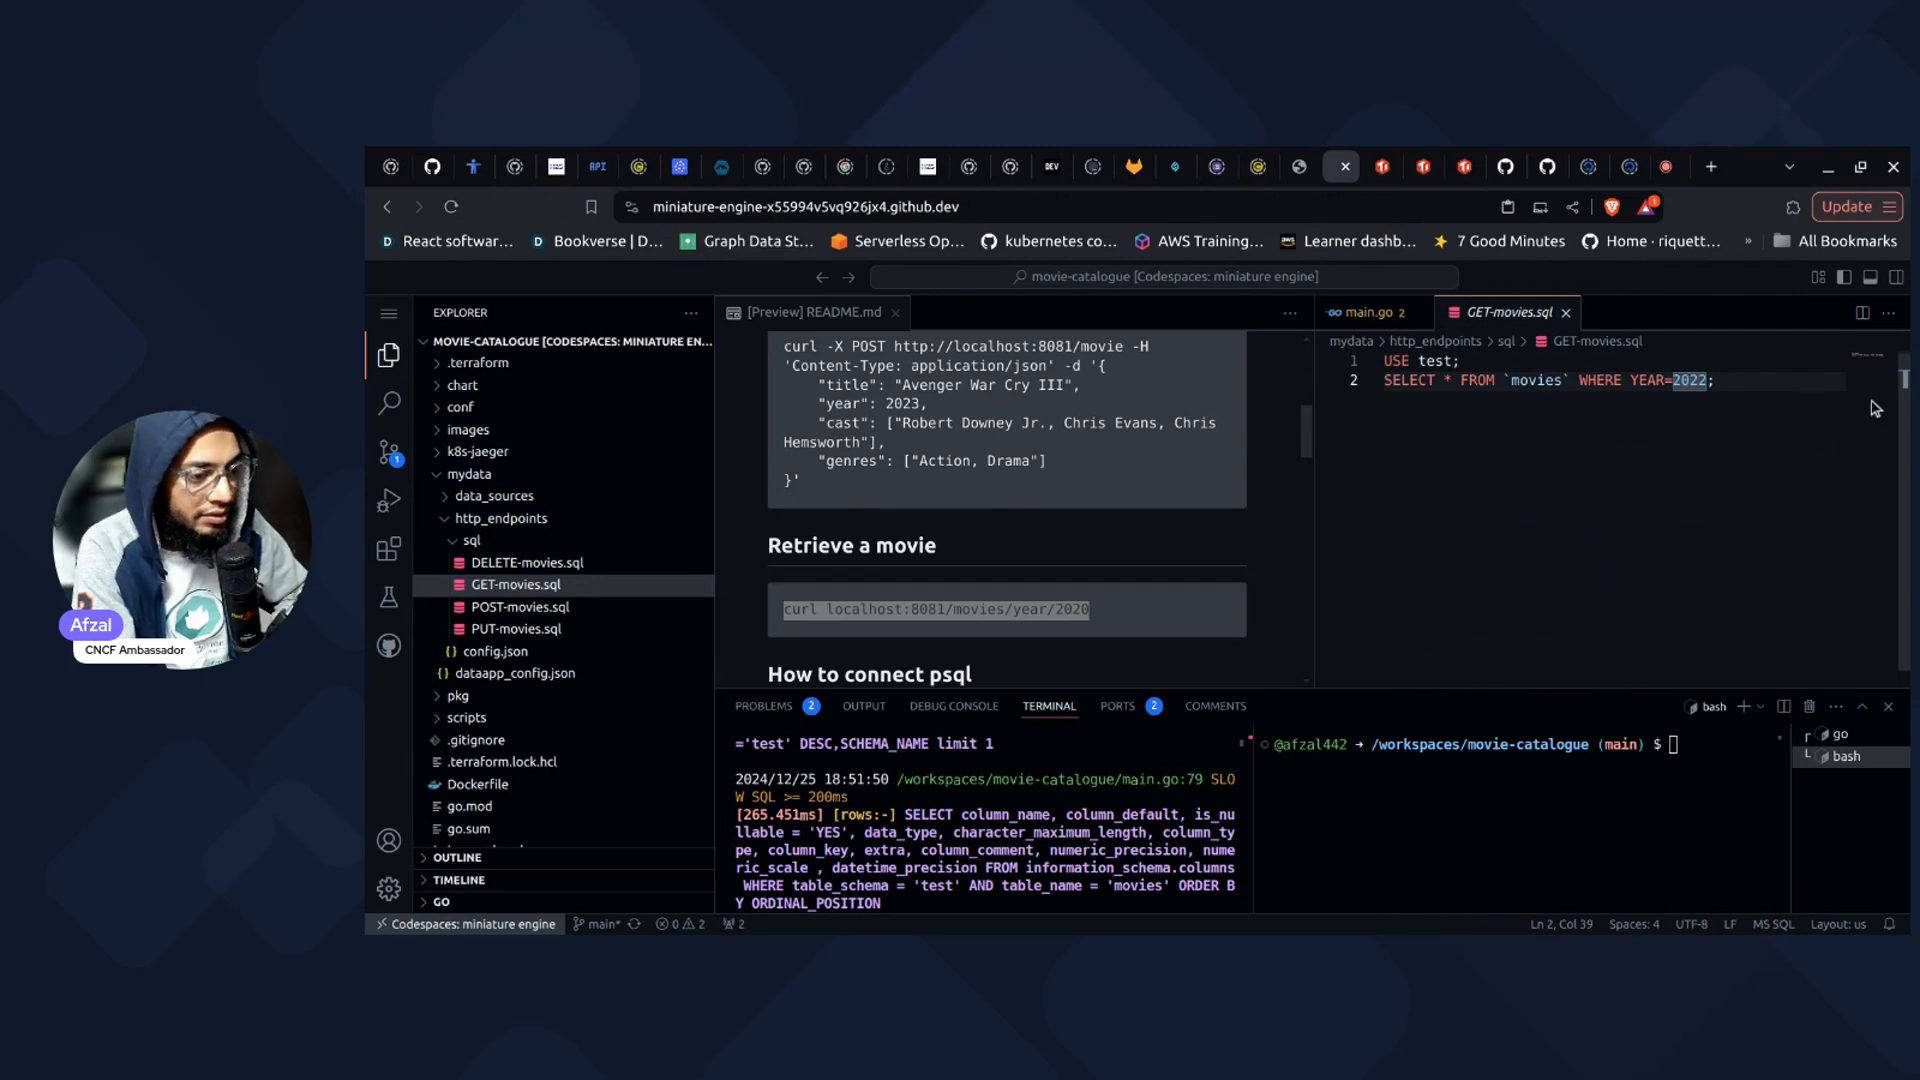
text(2020)
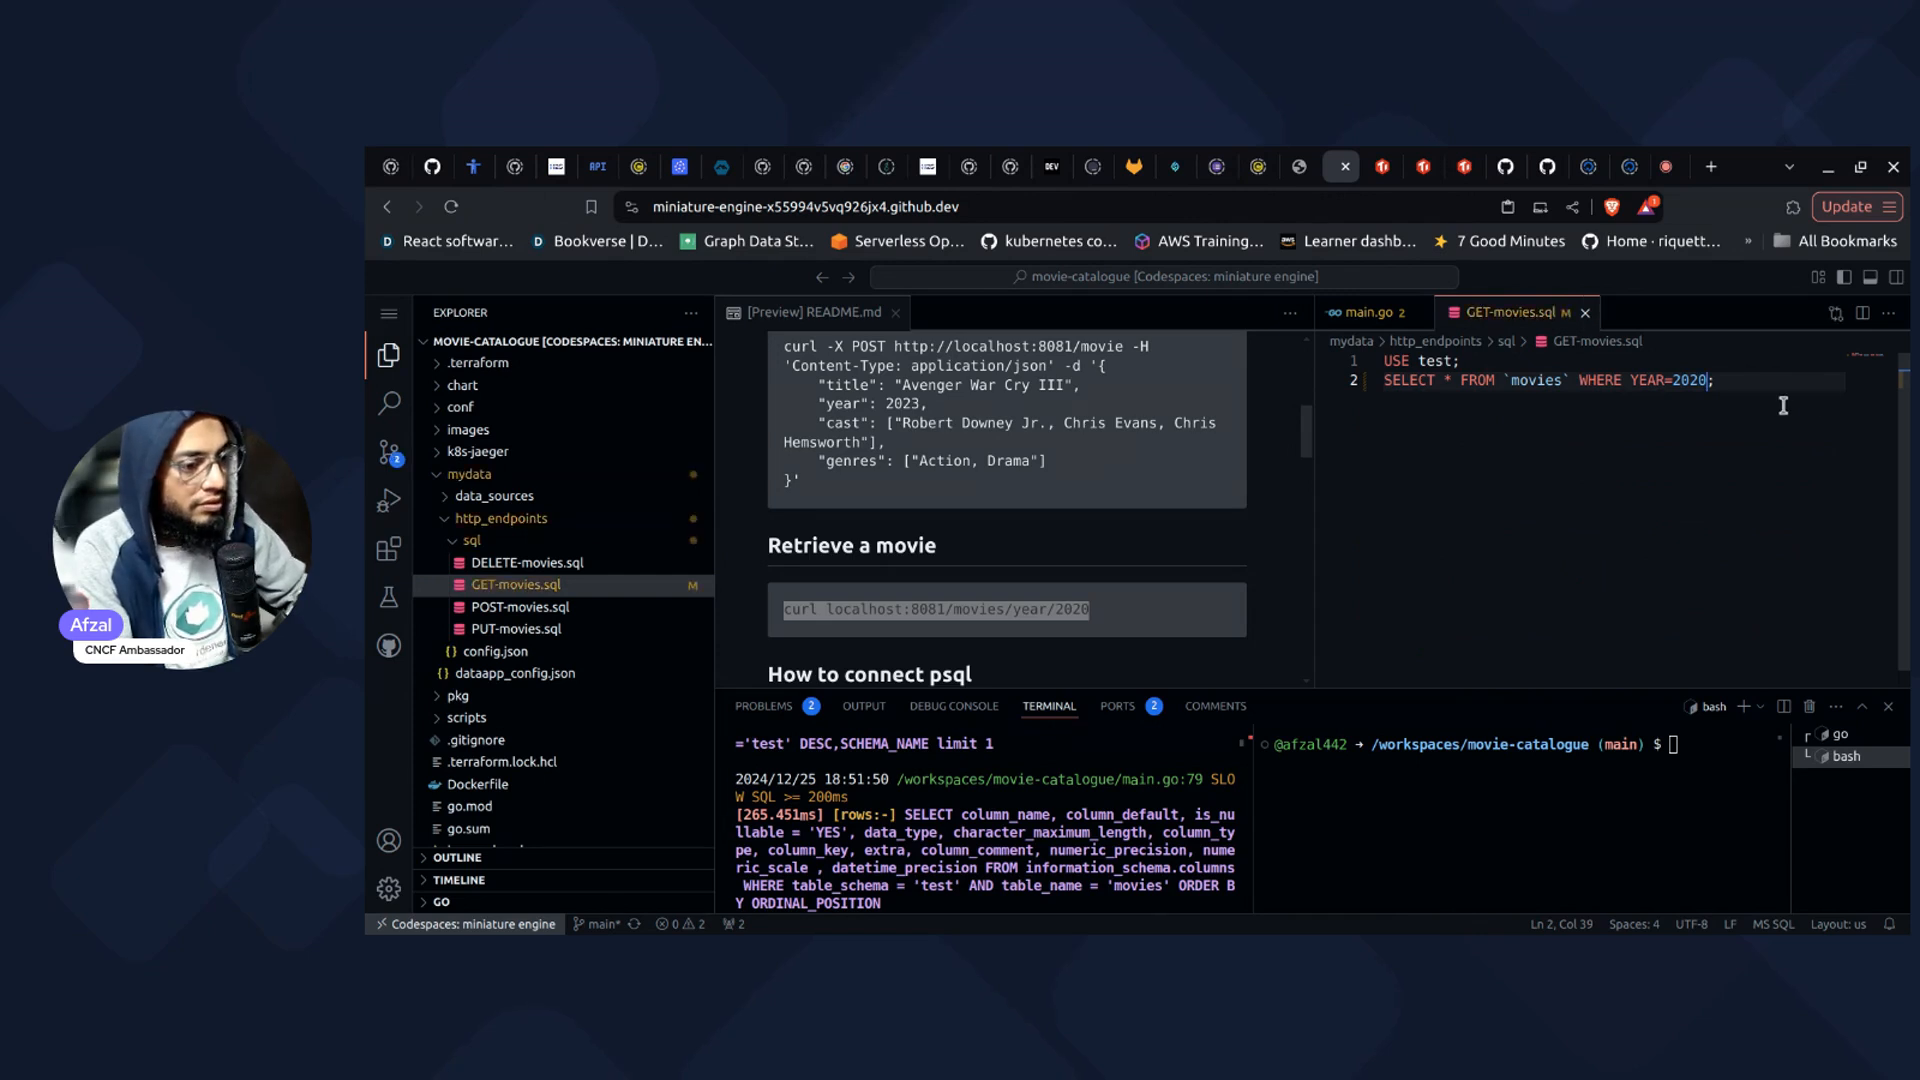
Step: Lower row_limit in the endpoint's config.json from 1000 to 500 and review the pending changes
click(496, 652)
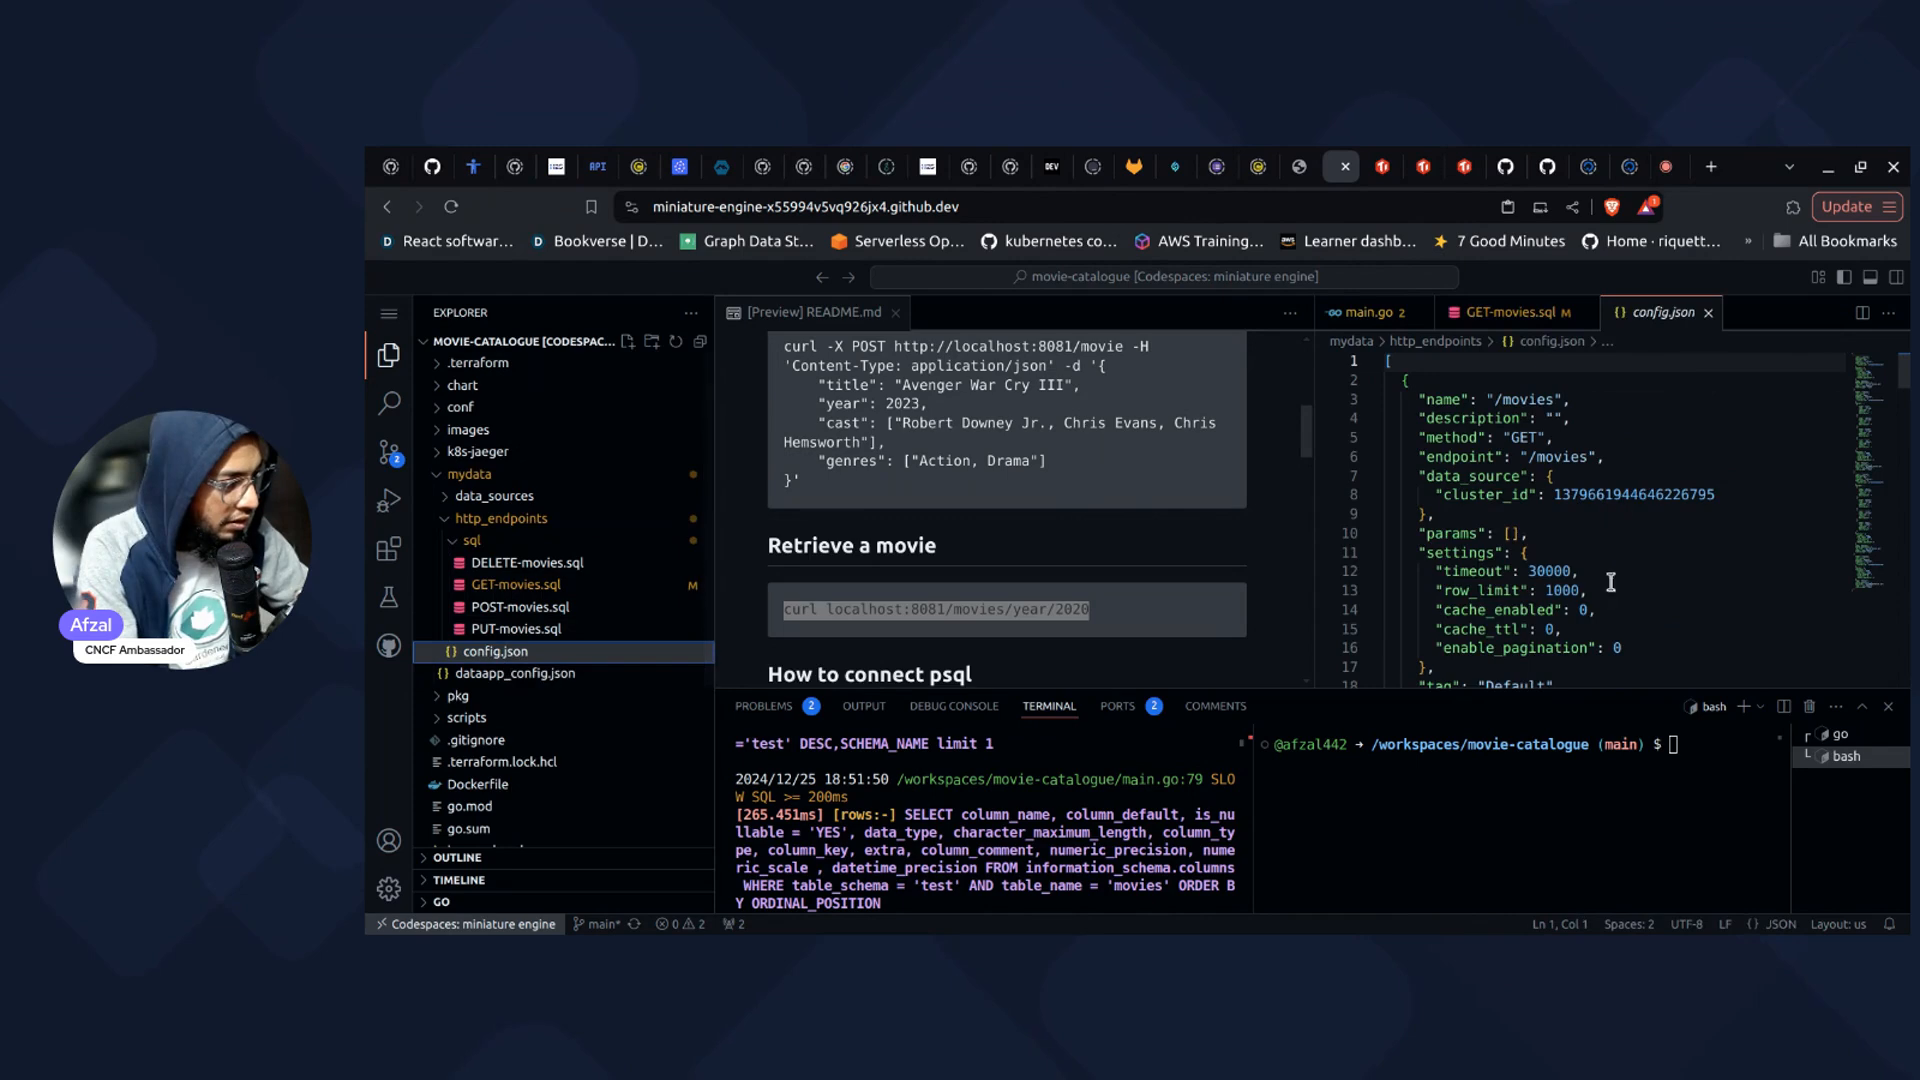
scroll(1566, 448, down, 1)
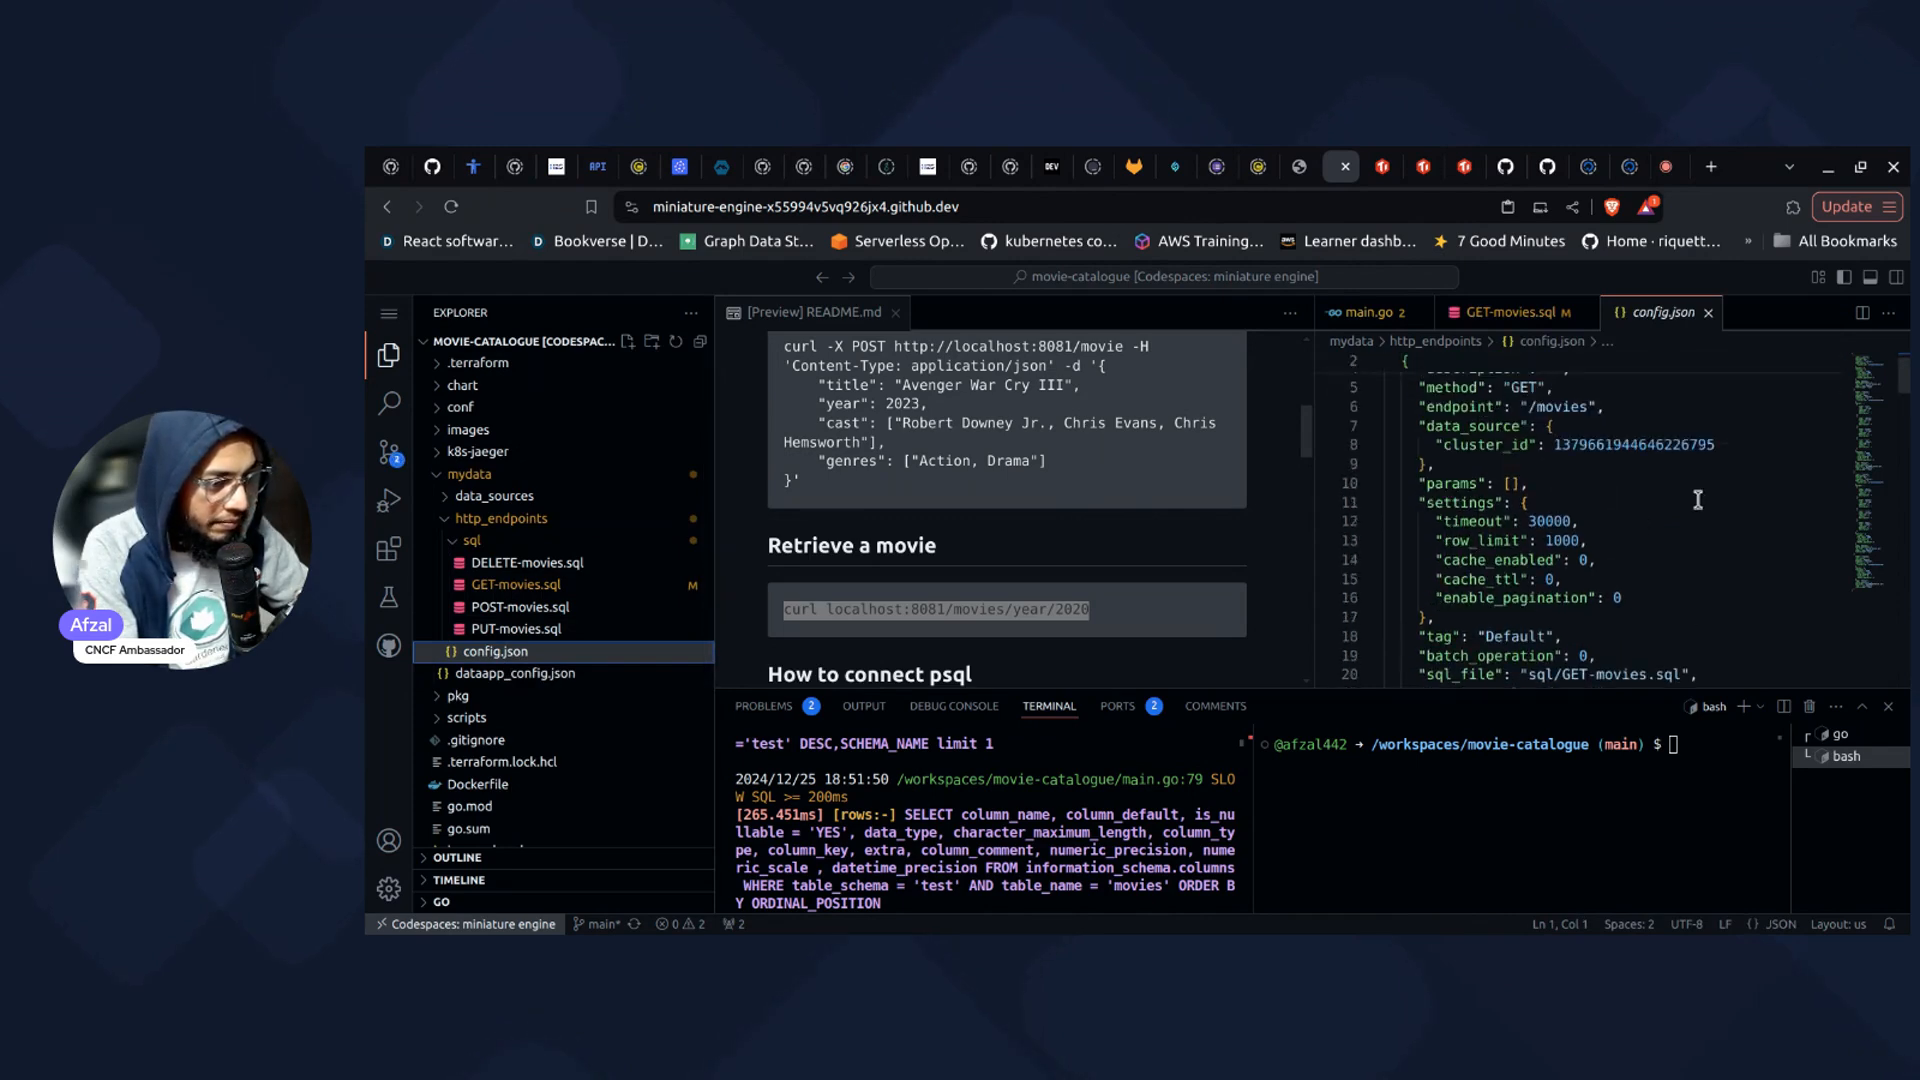
click(1579, 541)
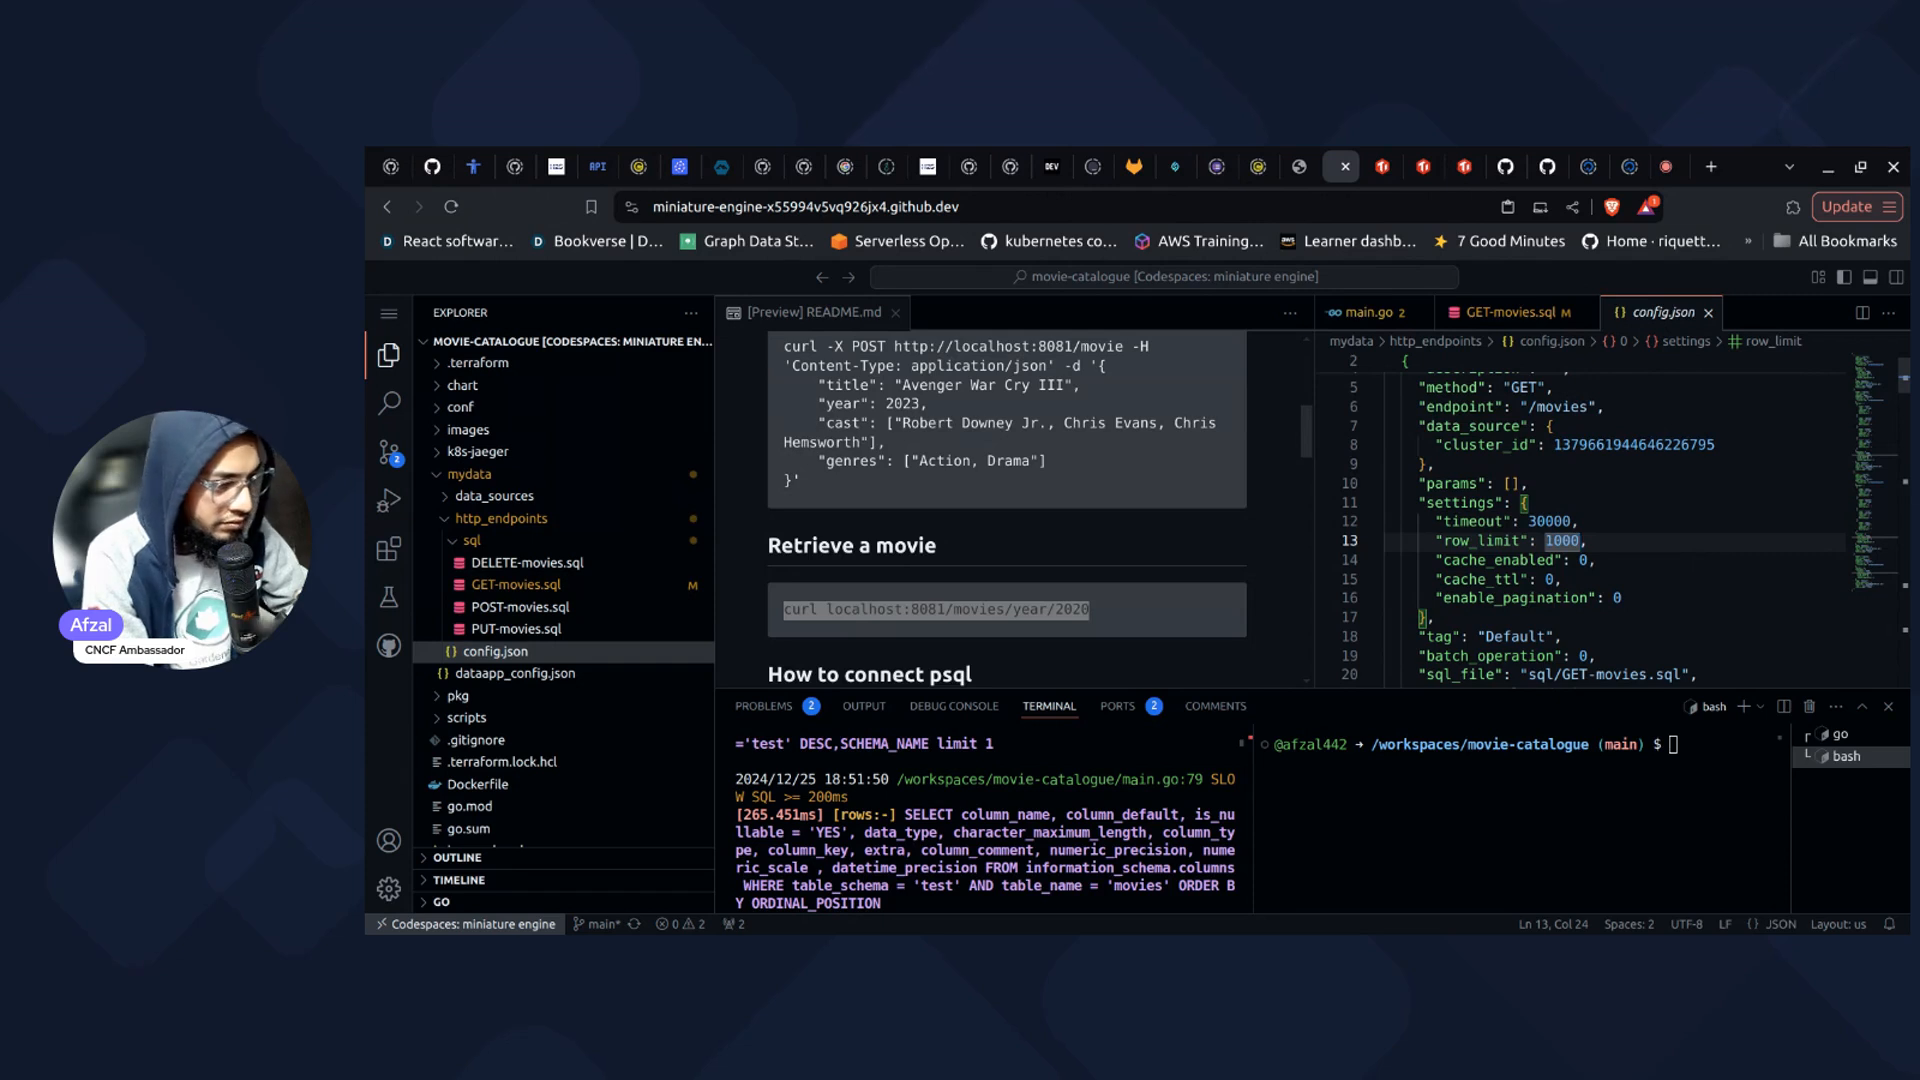
key(BackSpace)
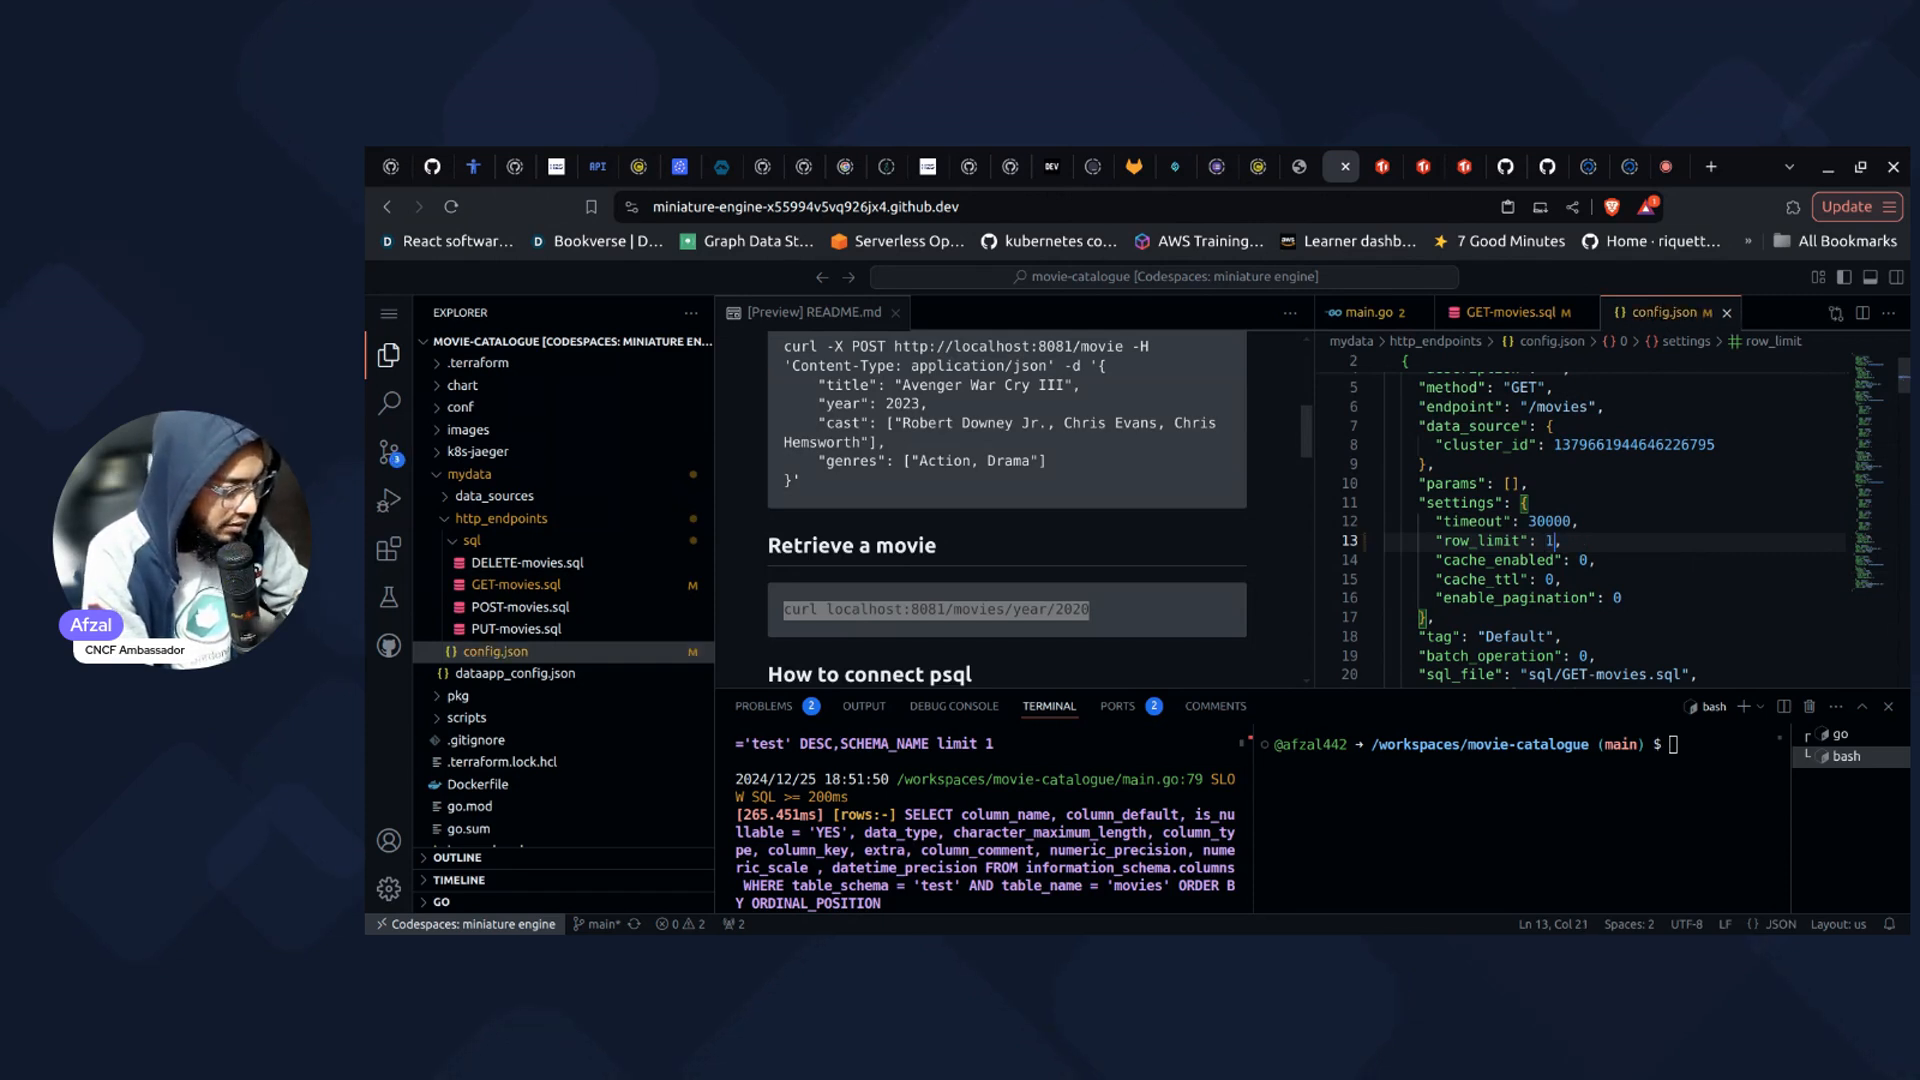
key(BackSpace)
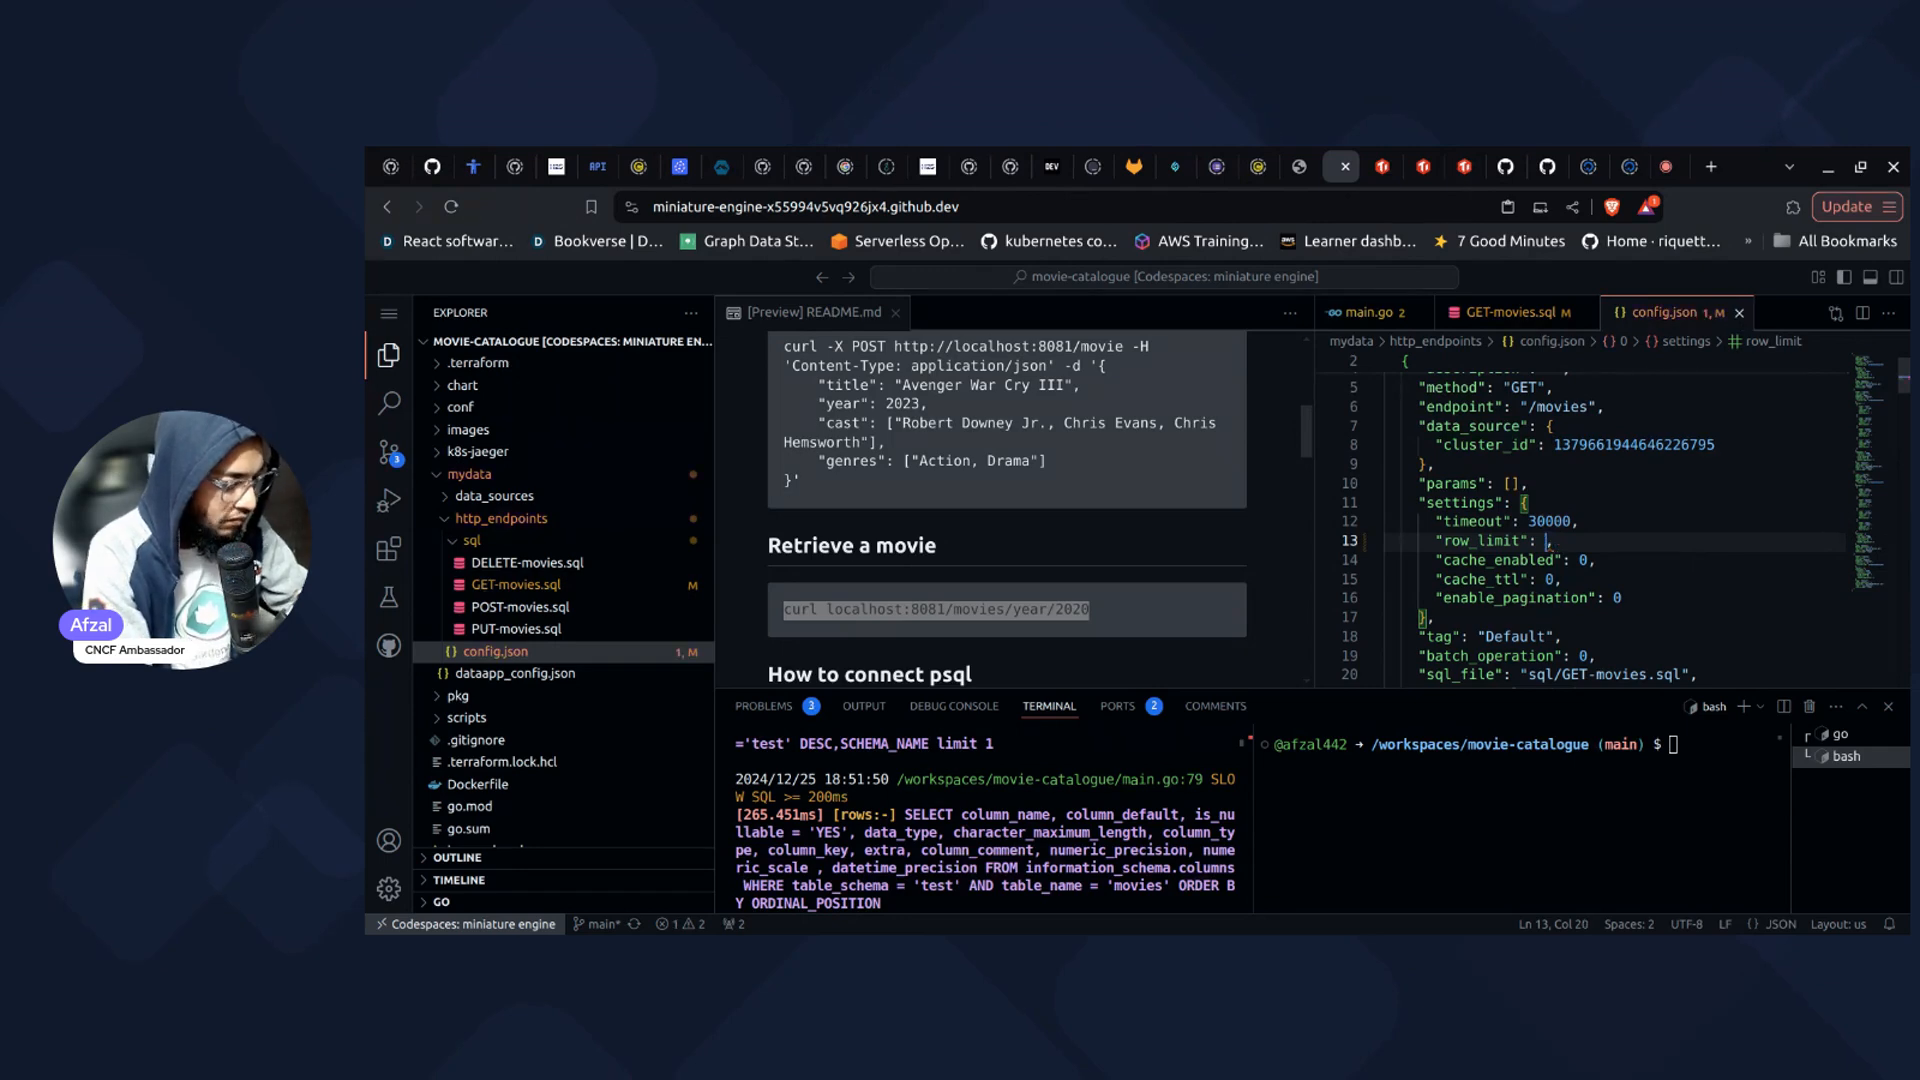
text(500)
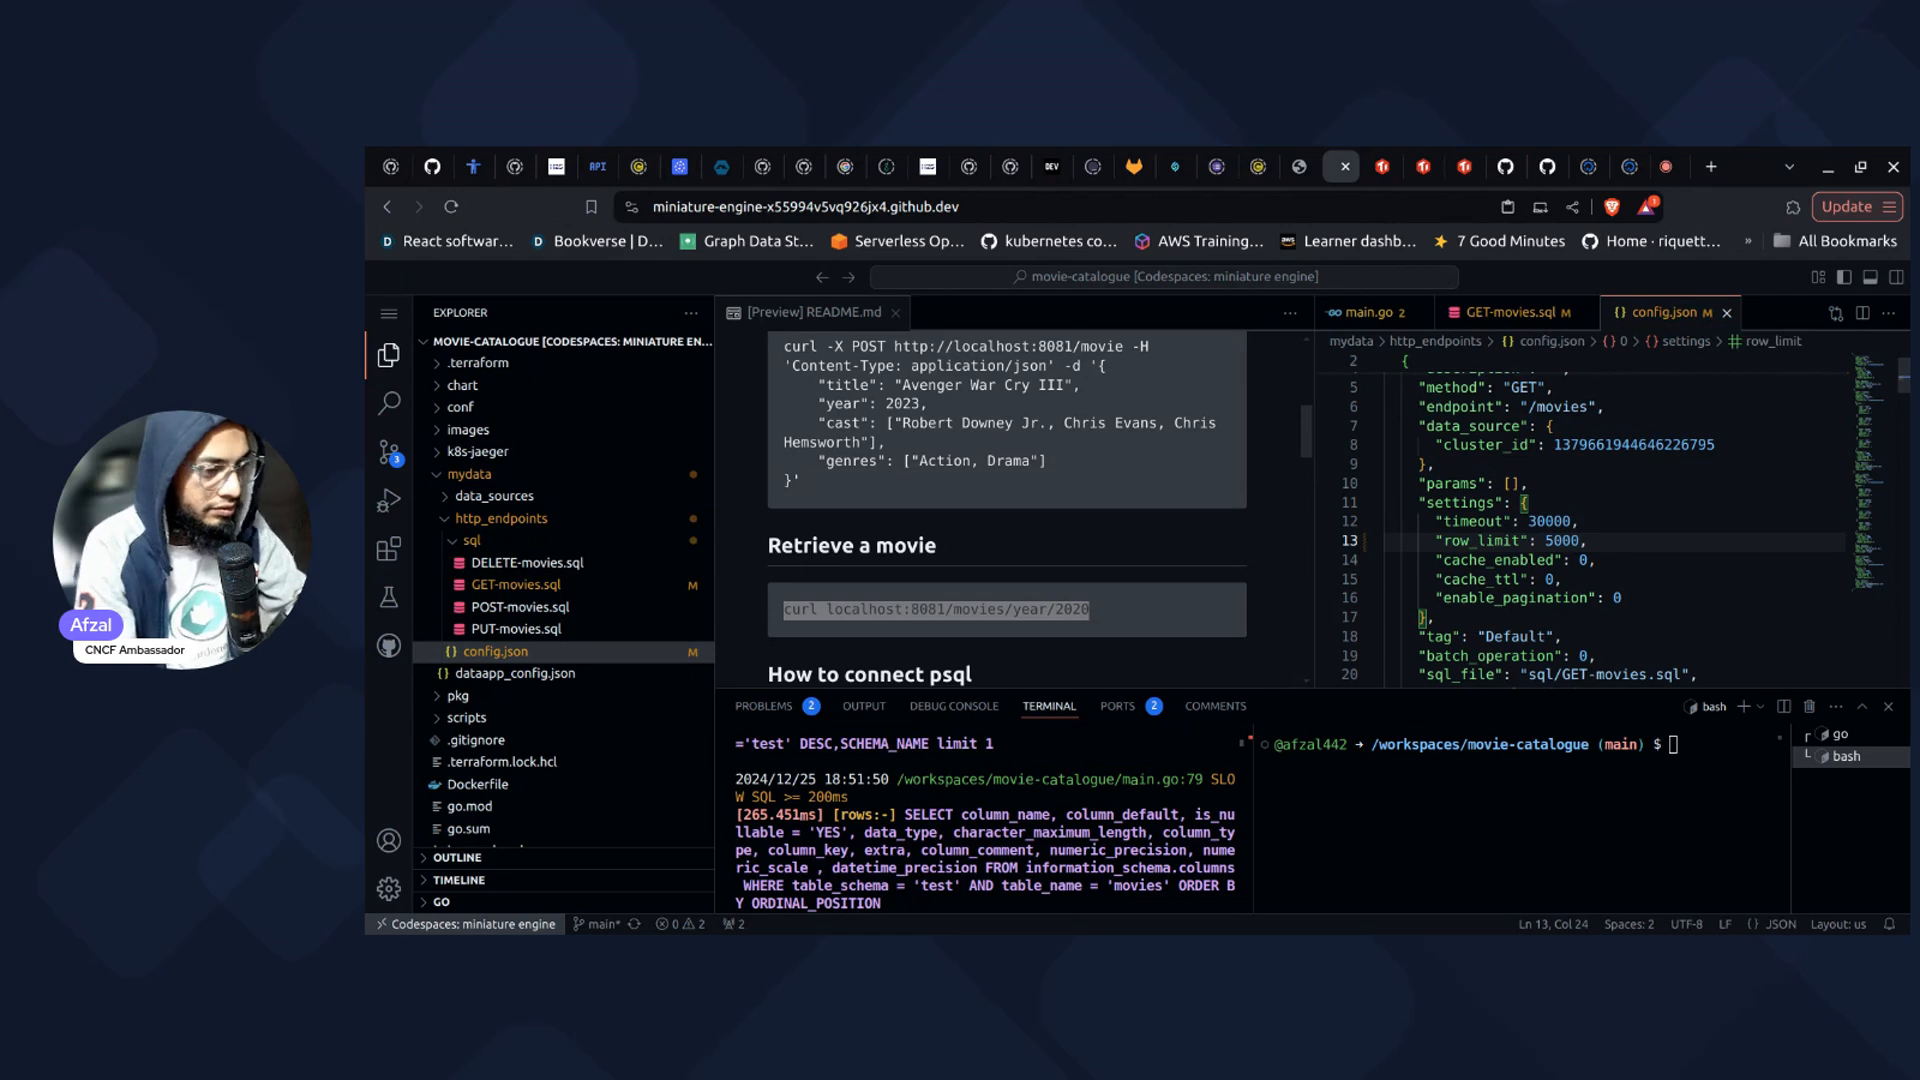
click(392, 451)
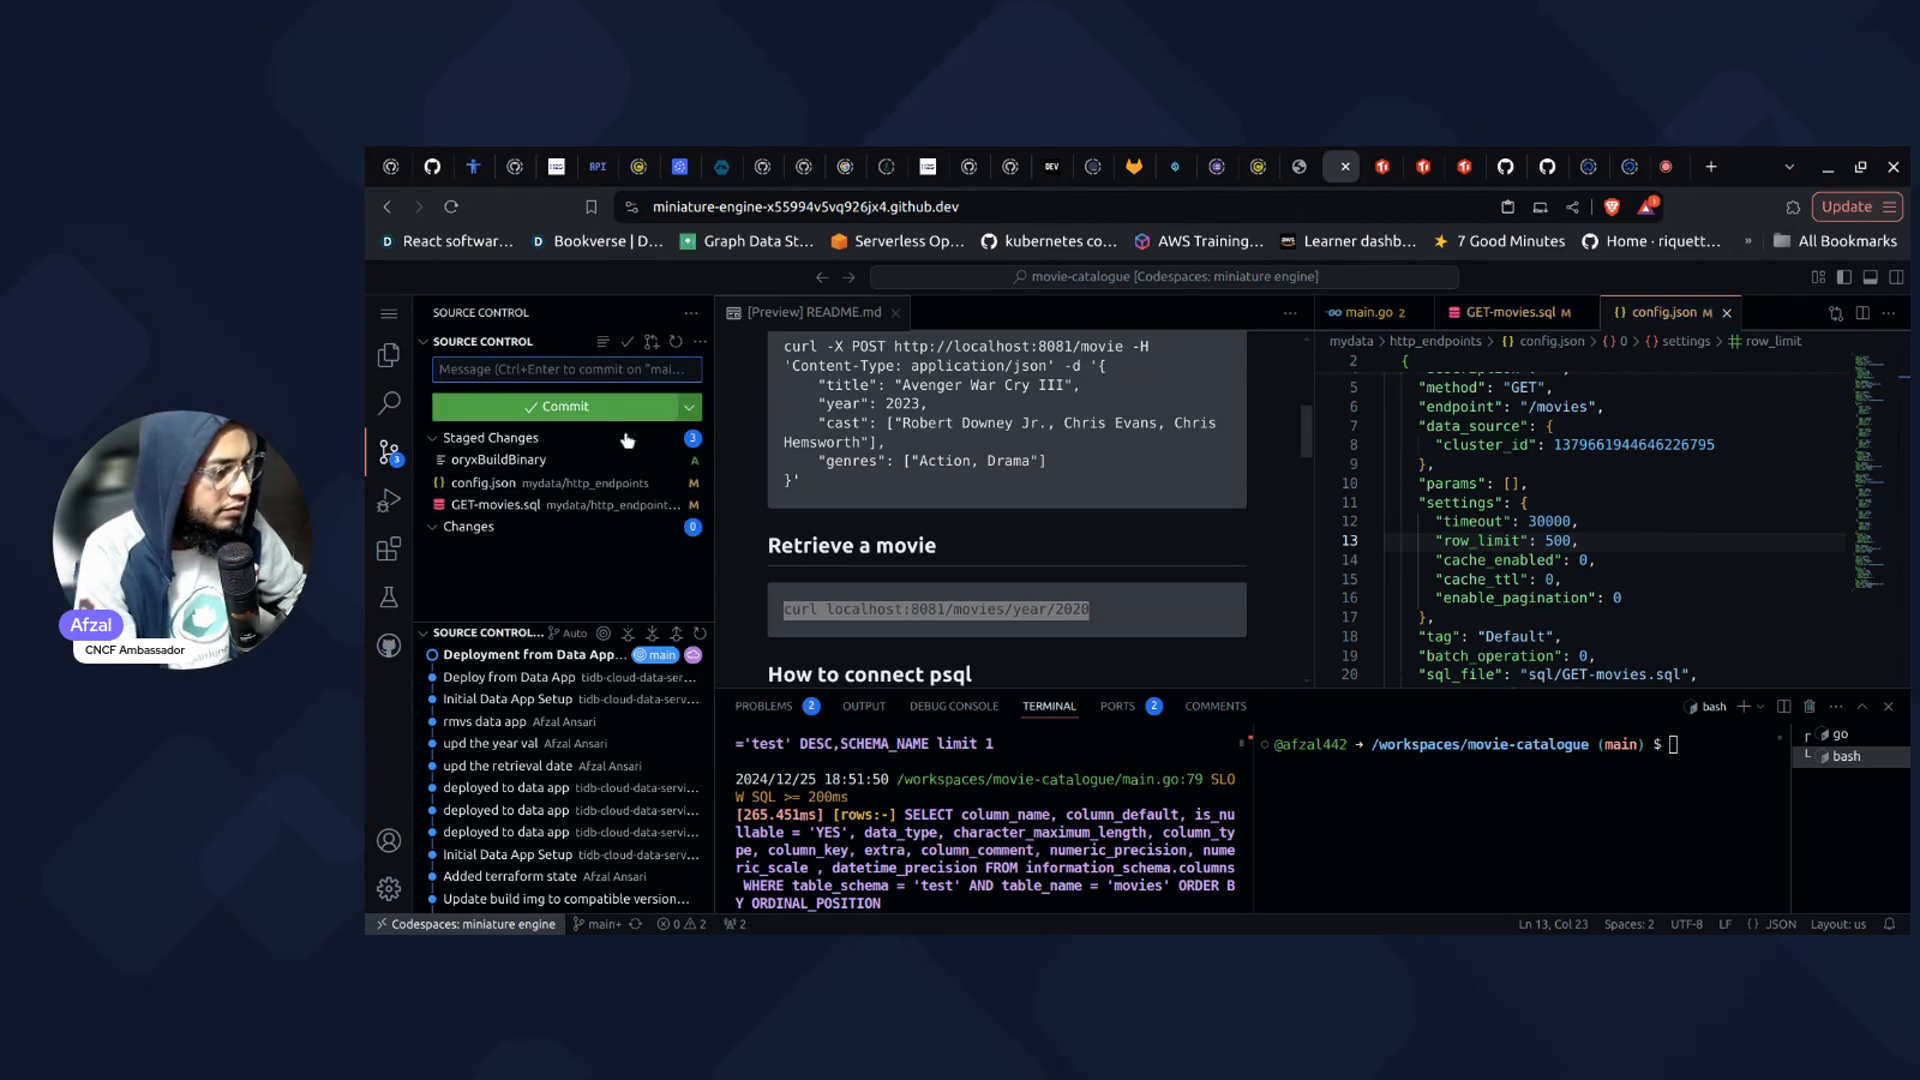
Step: Commit config.json and GET-movies.sql as 'upd the get sql', leaving oryxBuildBinary unstaged
click(686, 458)
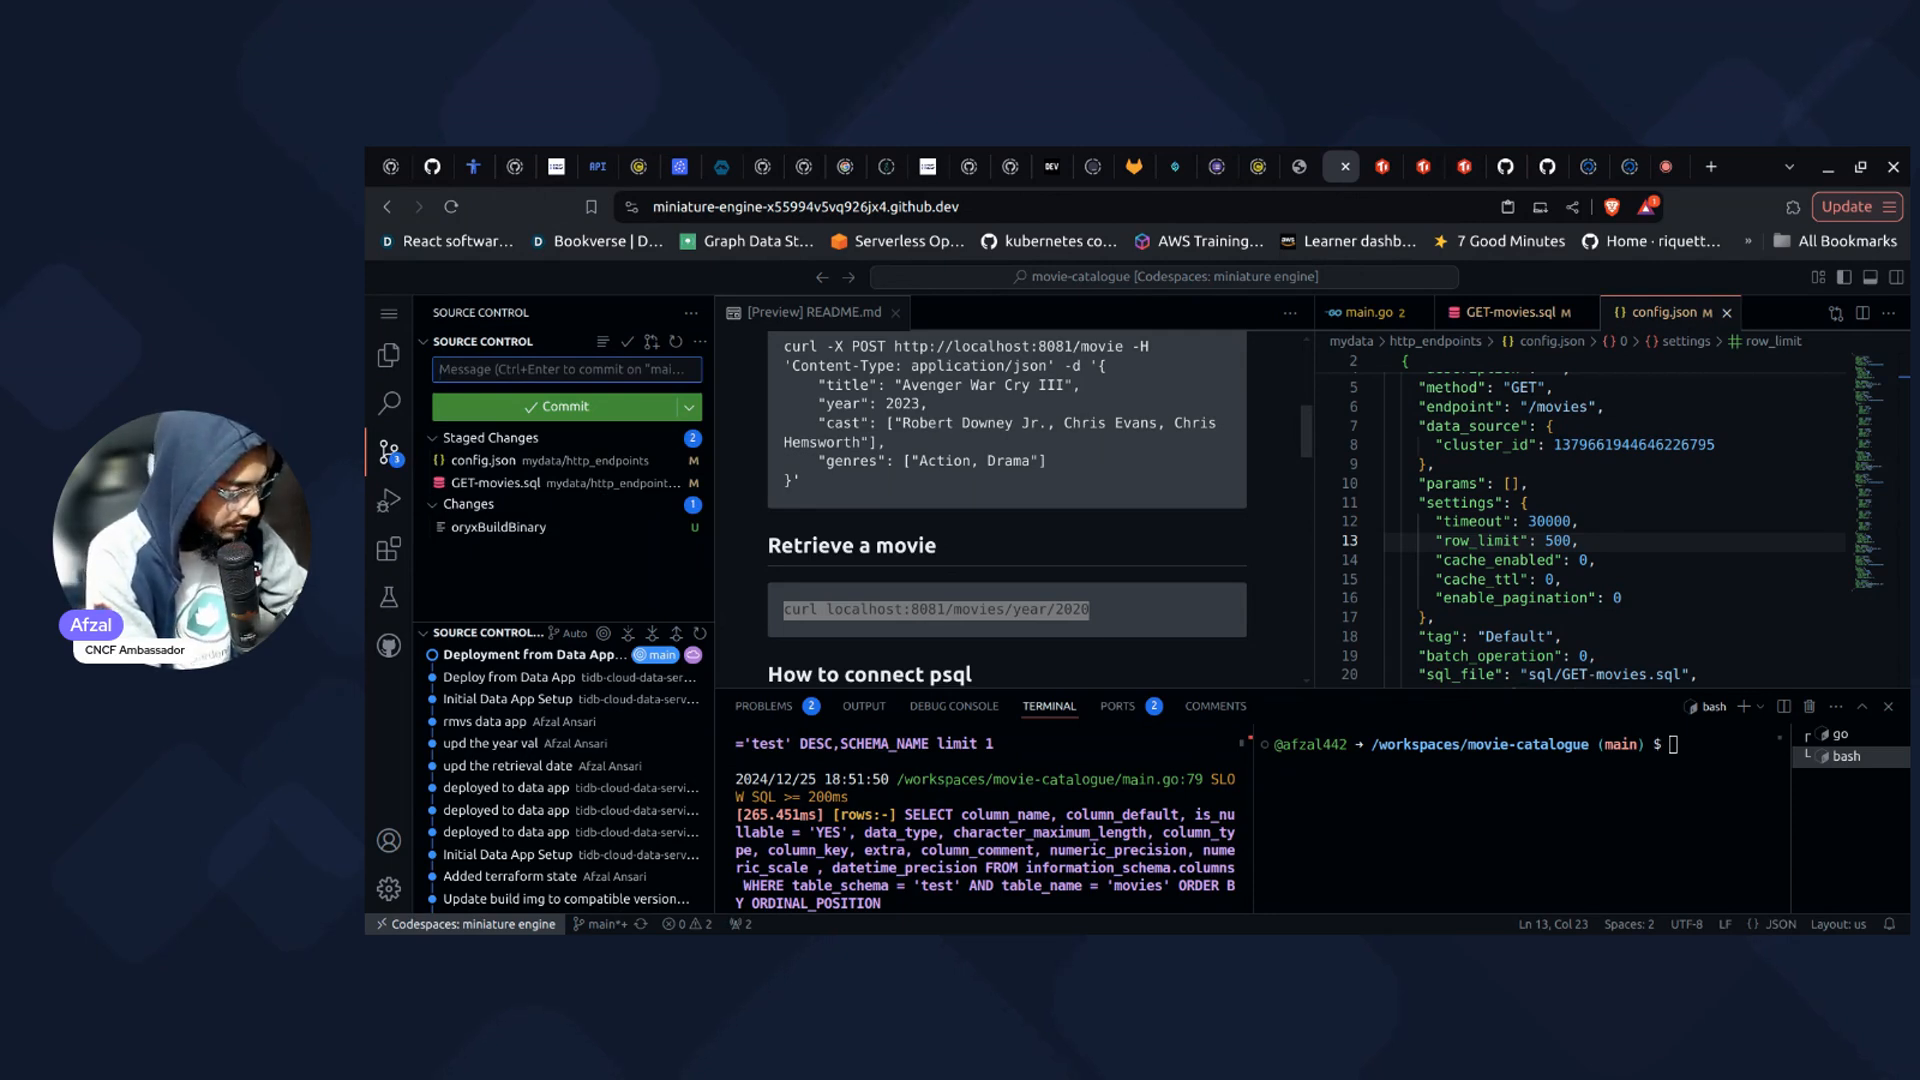
text(upd the get sdql)
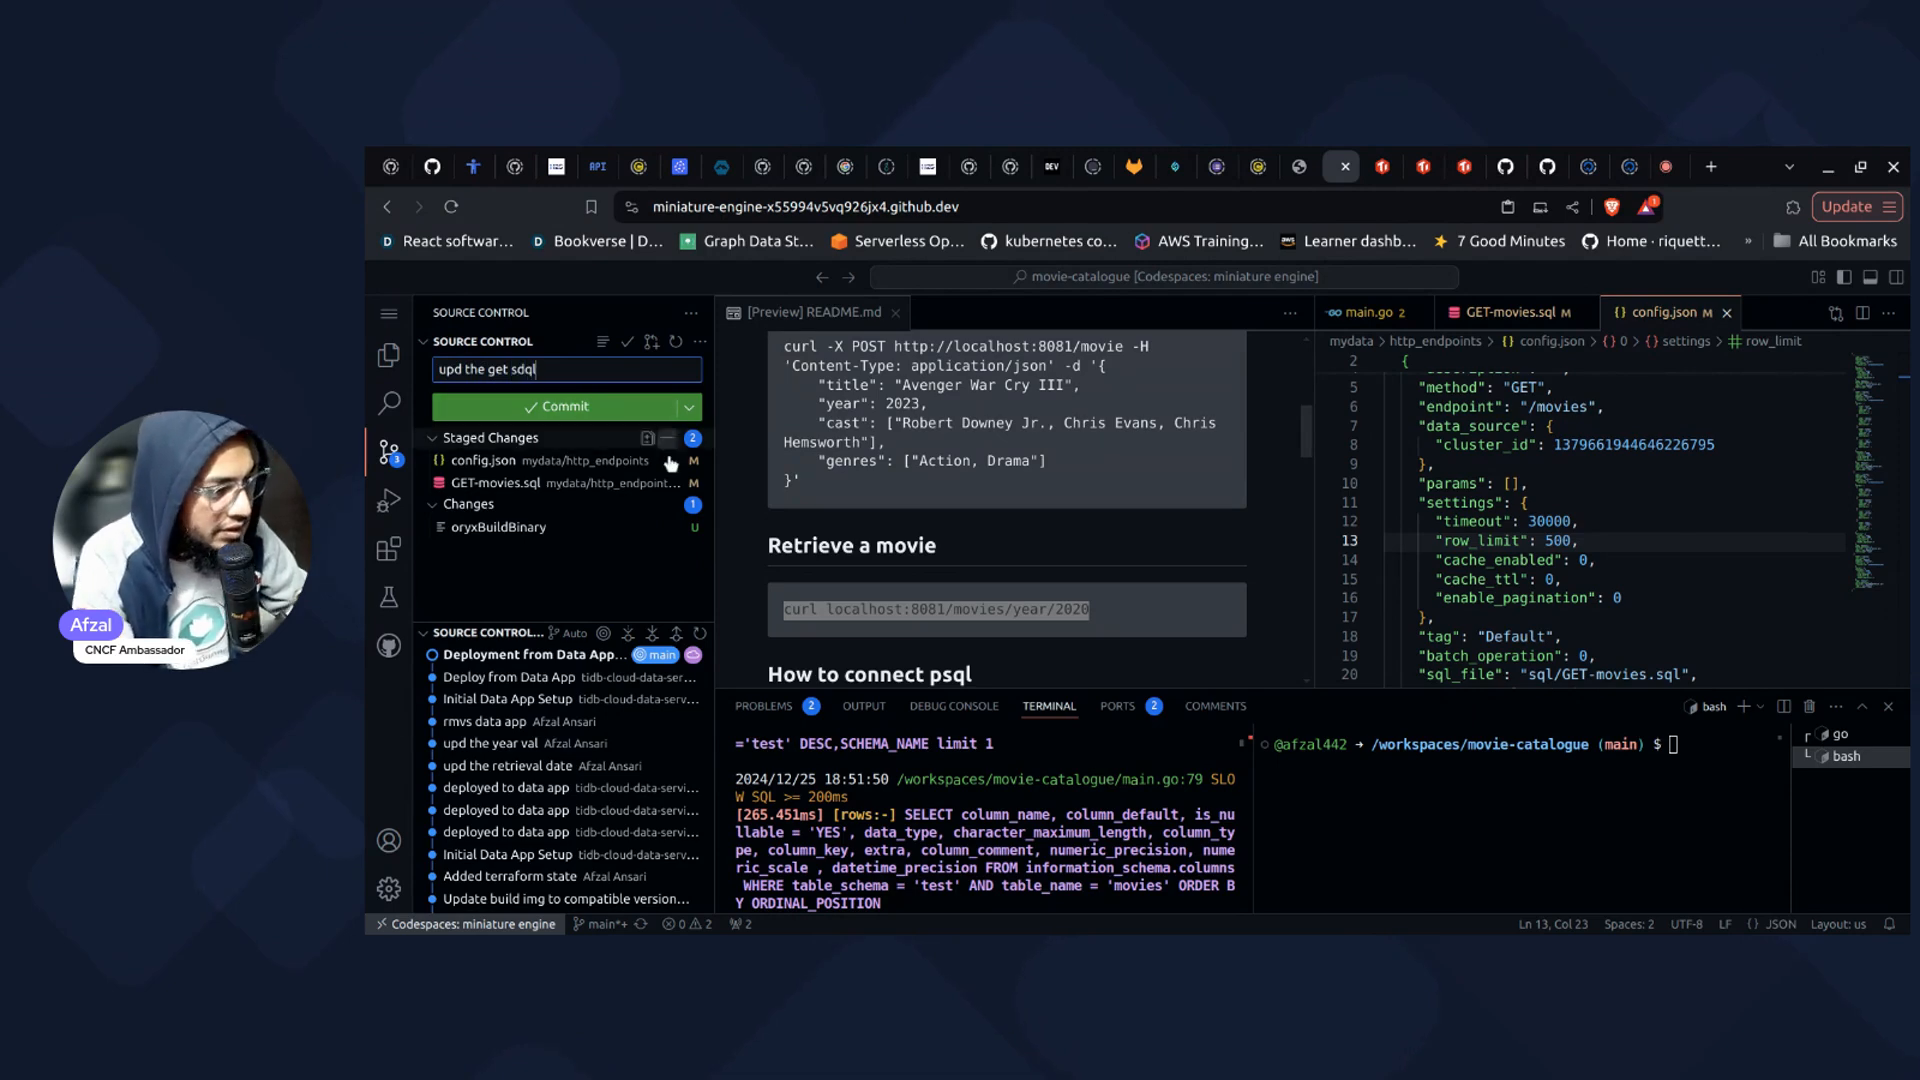
click(600, 406)
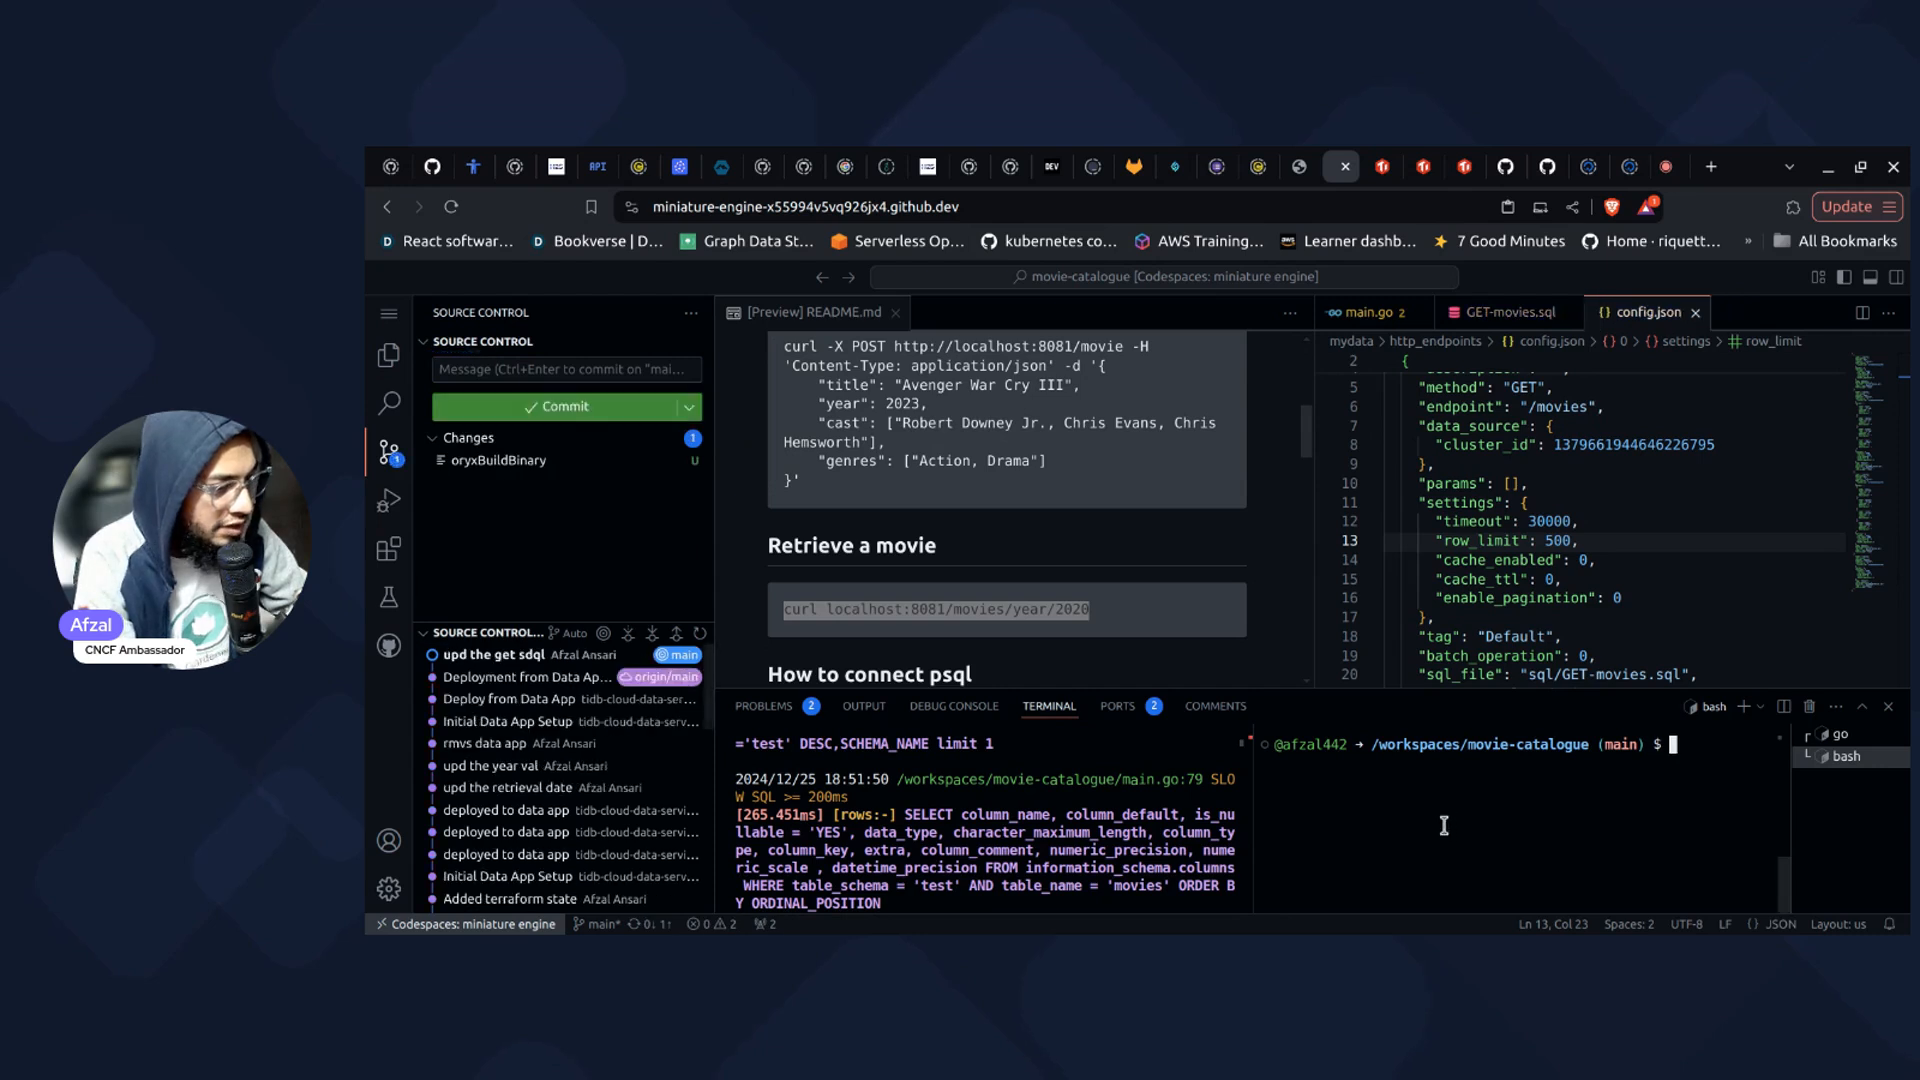
Step: Force-push the new commit to GitHub with git push -f
text(git)
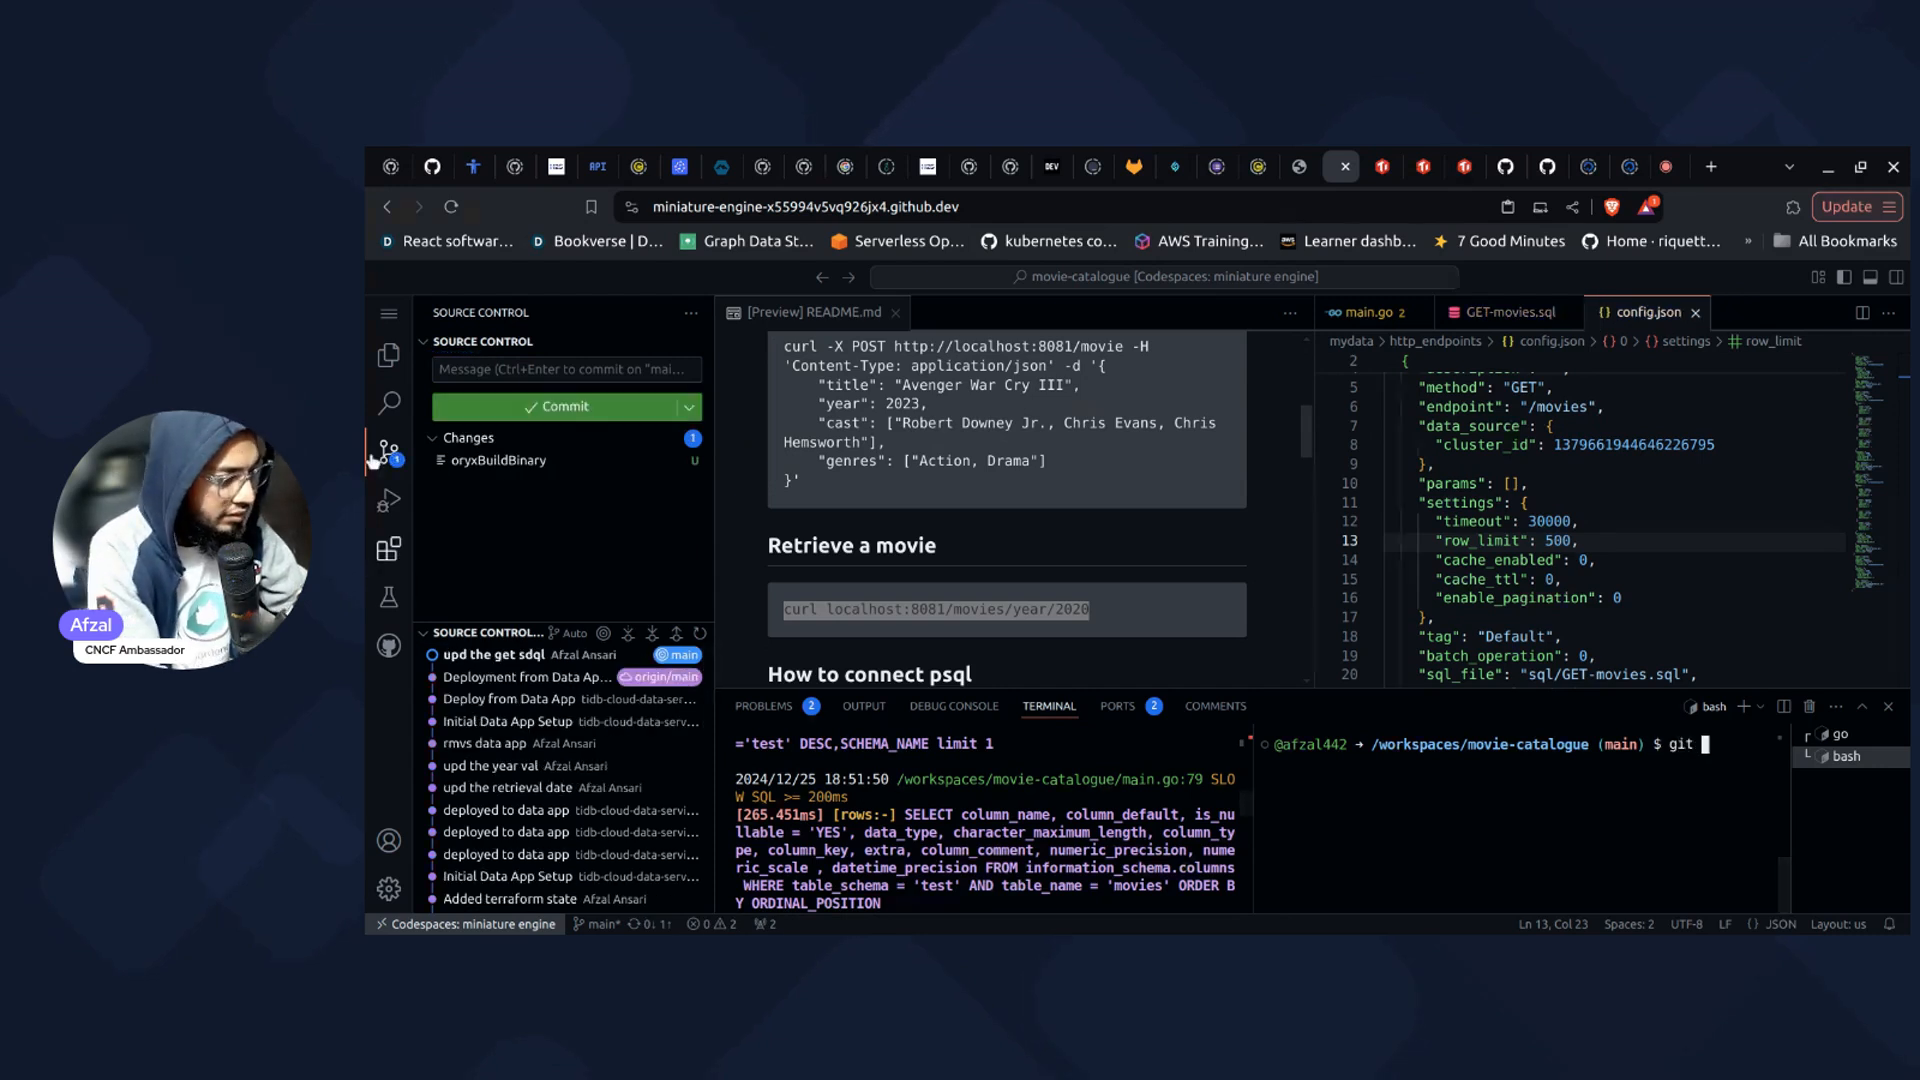
click(388, 354)
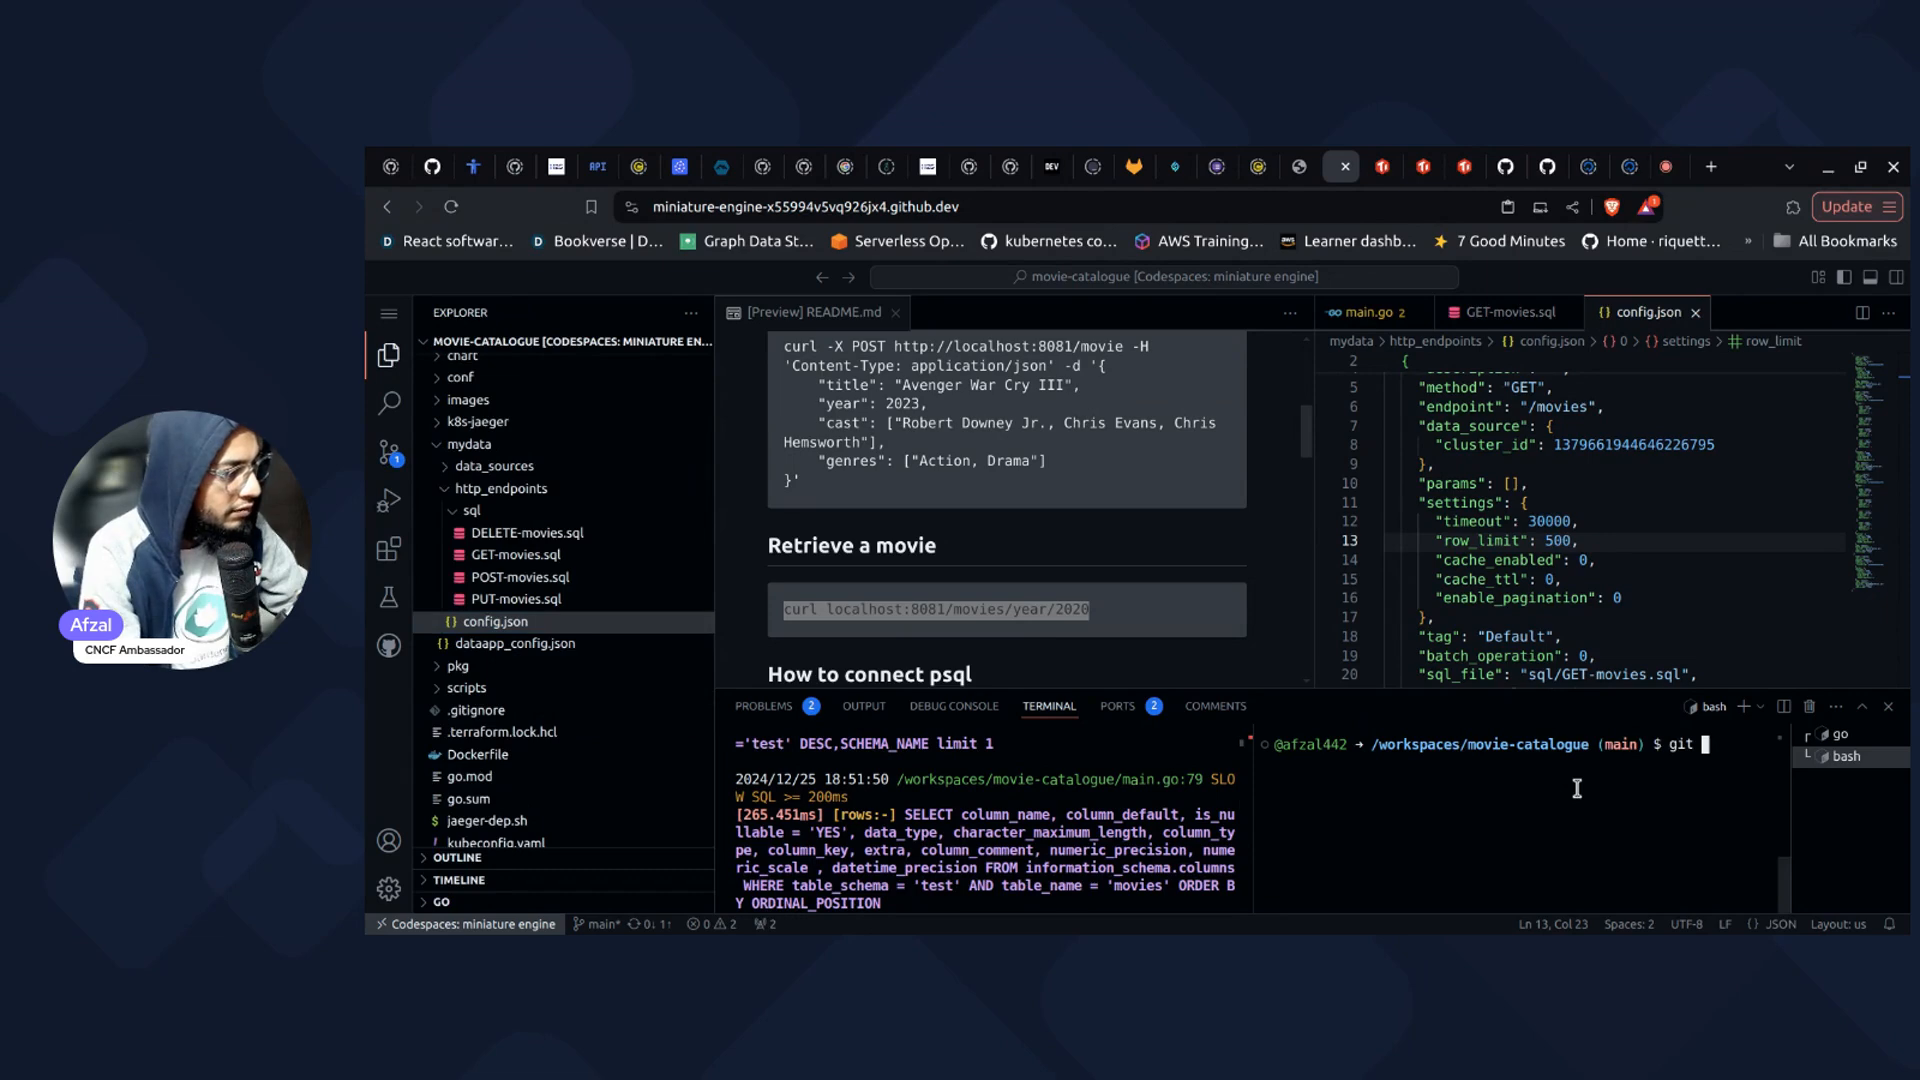
text(push )
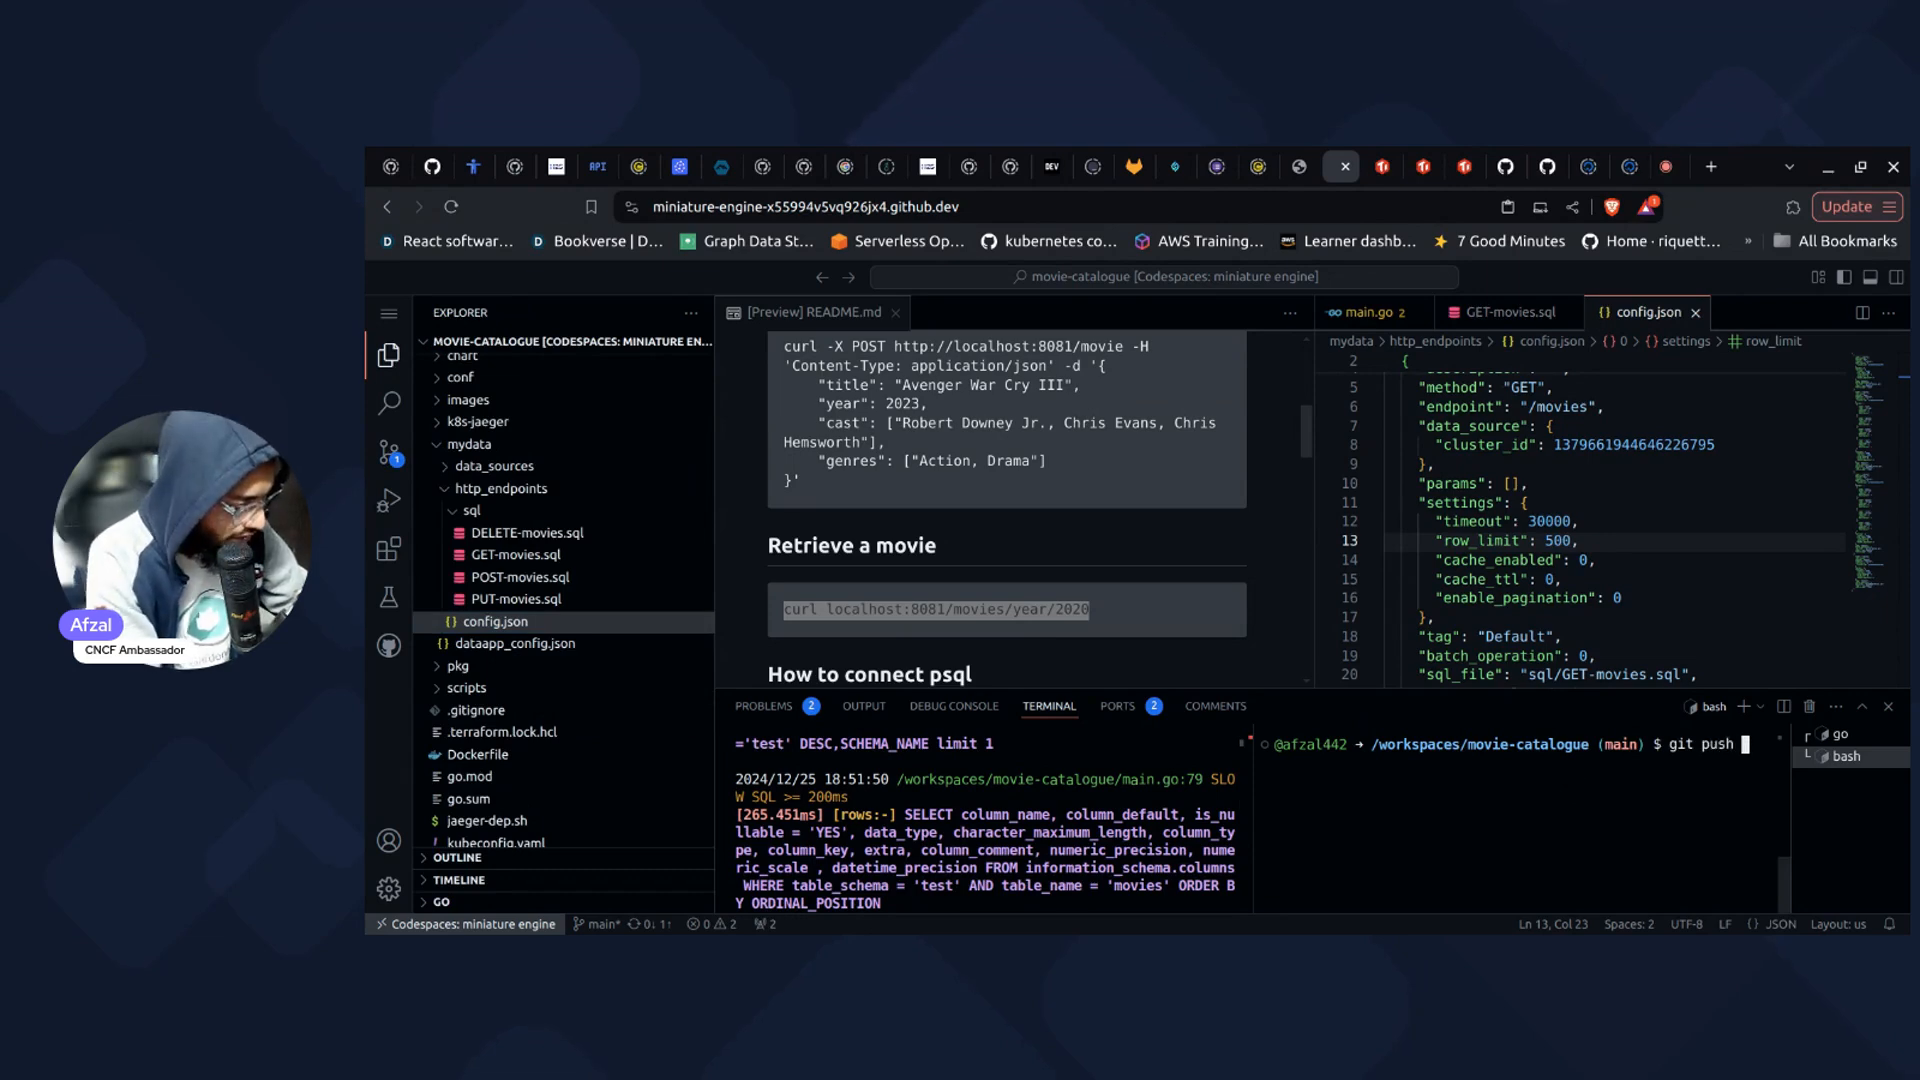
text(-f)
key(Return)
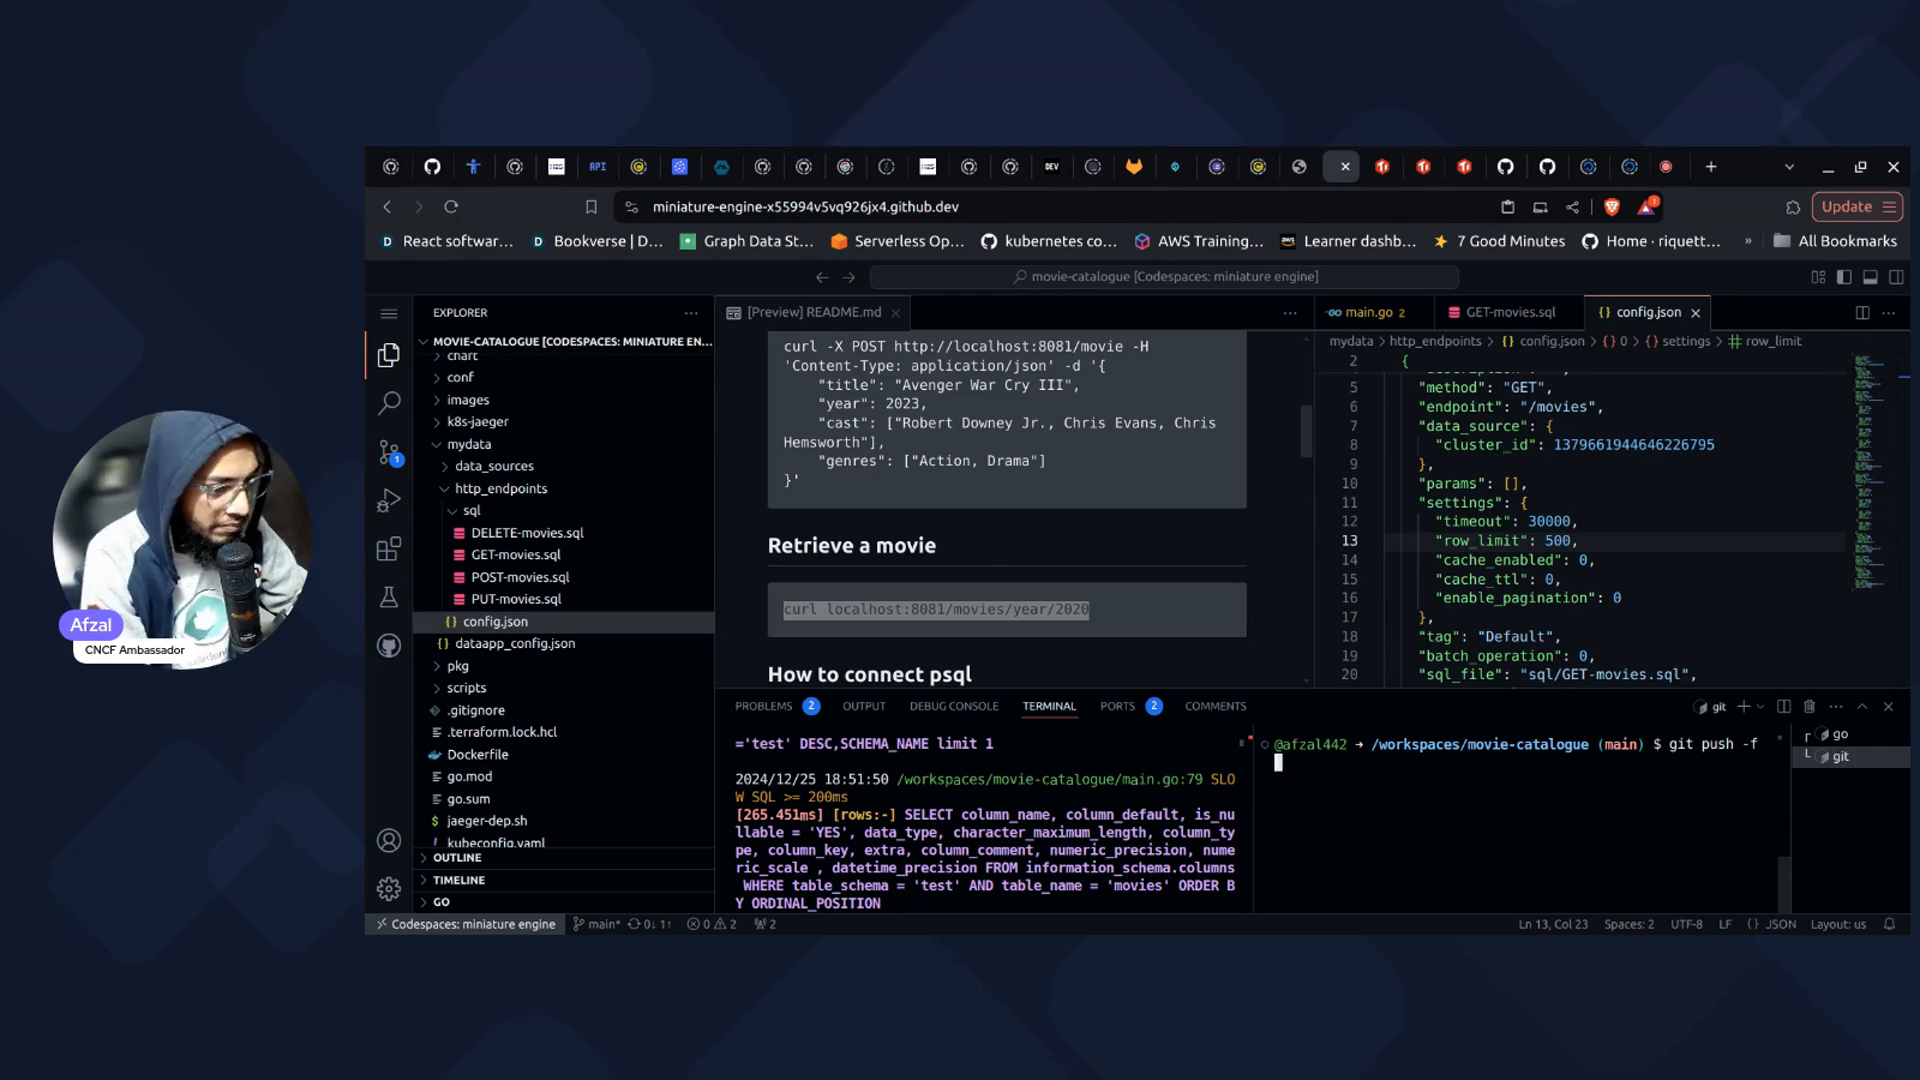
click(1540, 170)
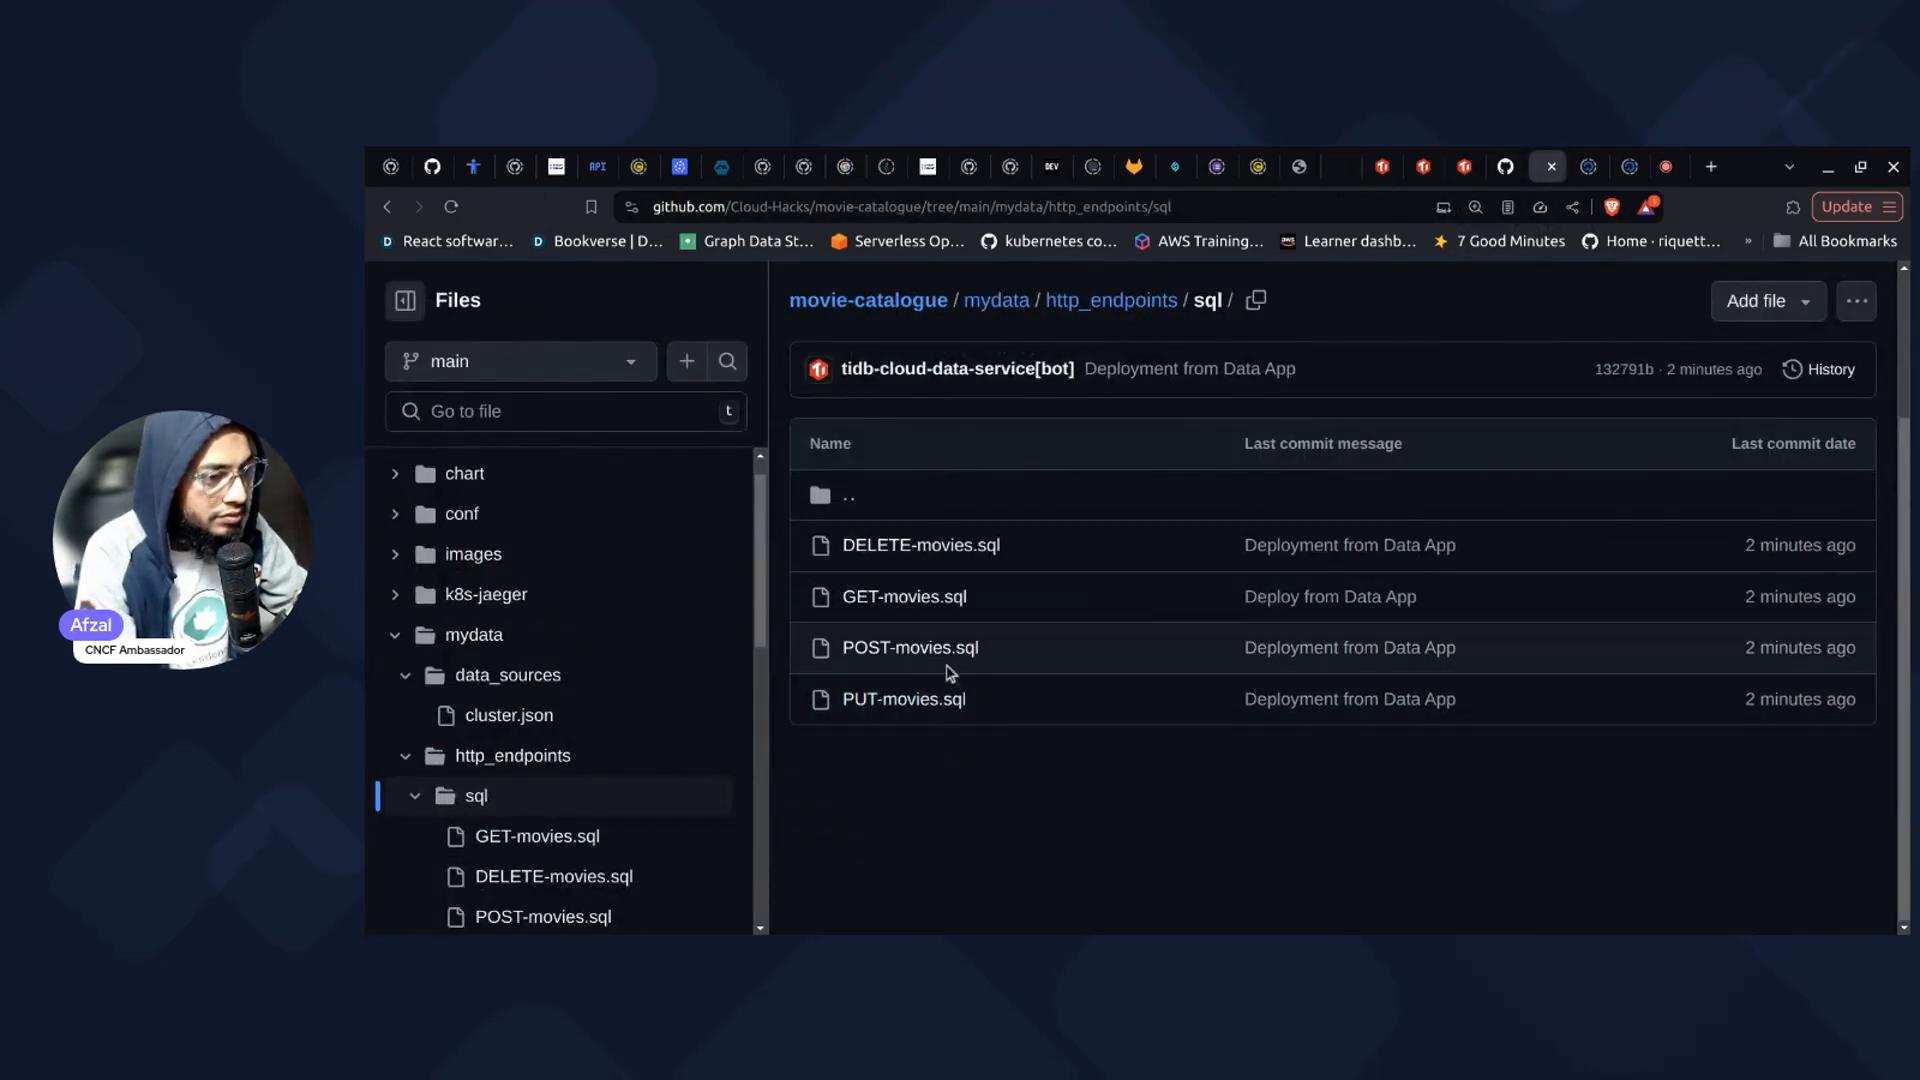
Step: Open GET-movies.sql on GitHub and highlight its WHERE YEAR=2020 clause
click(921, 600)
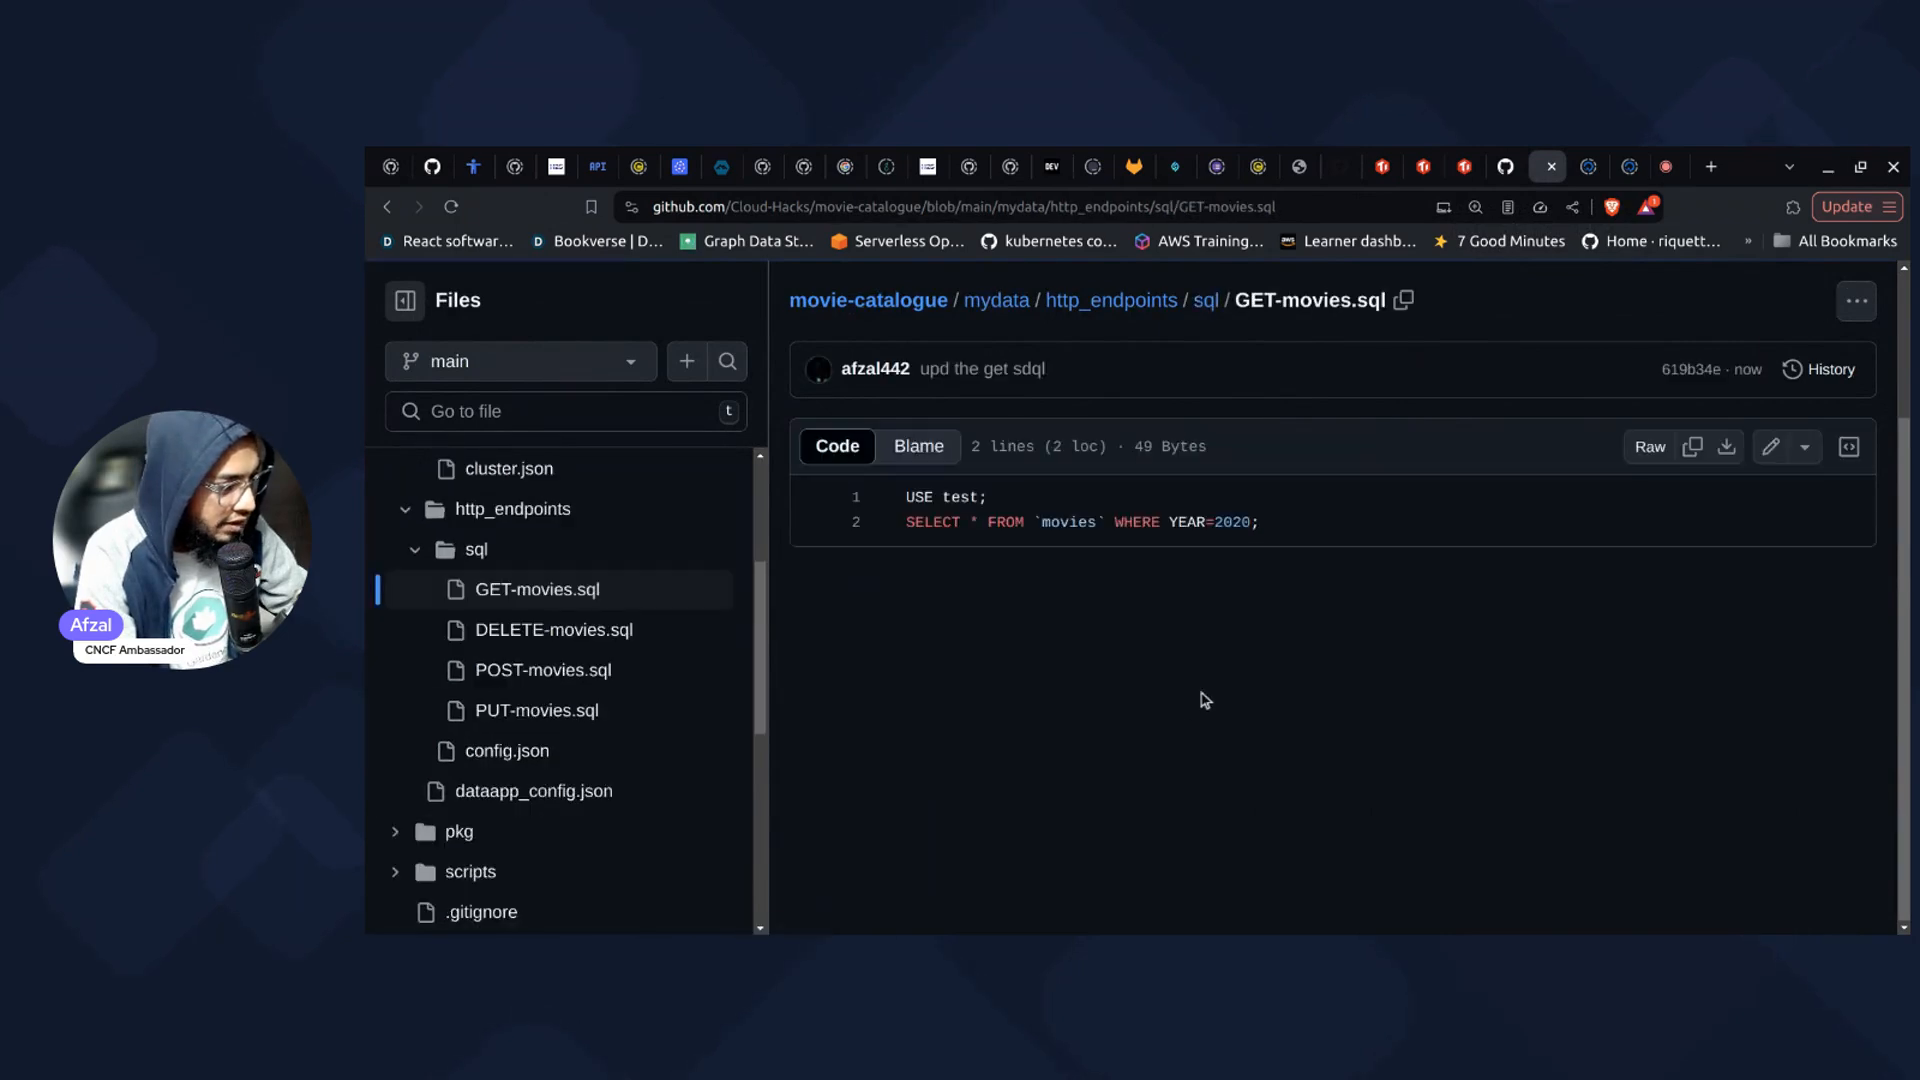
drag(1261, 521, 1136, 520)
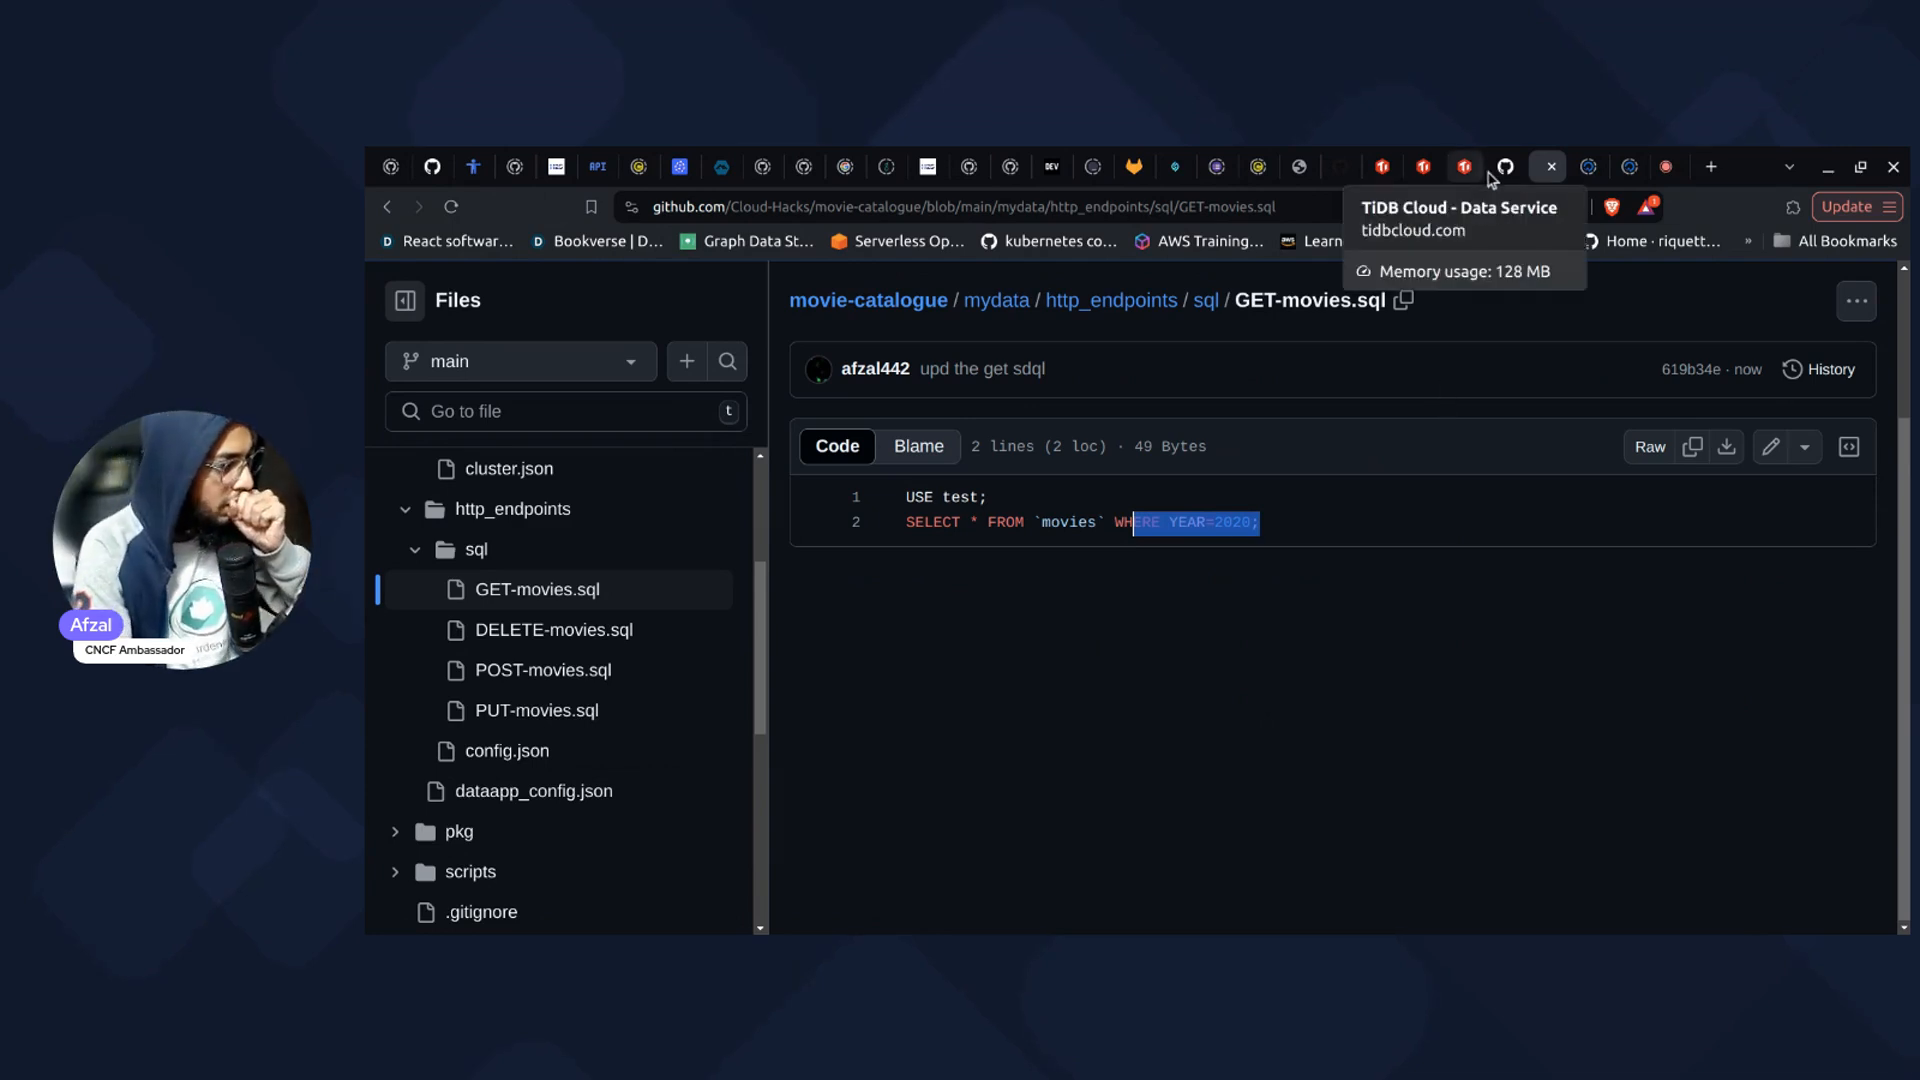
click(1383, 172)
Step: Confirm the GitHub deployment succeeded in movie-catalogue's Deployments history, then open GET /movies
click(1465, 170)
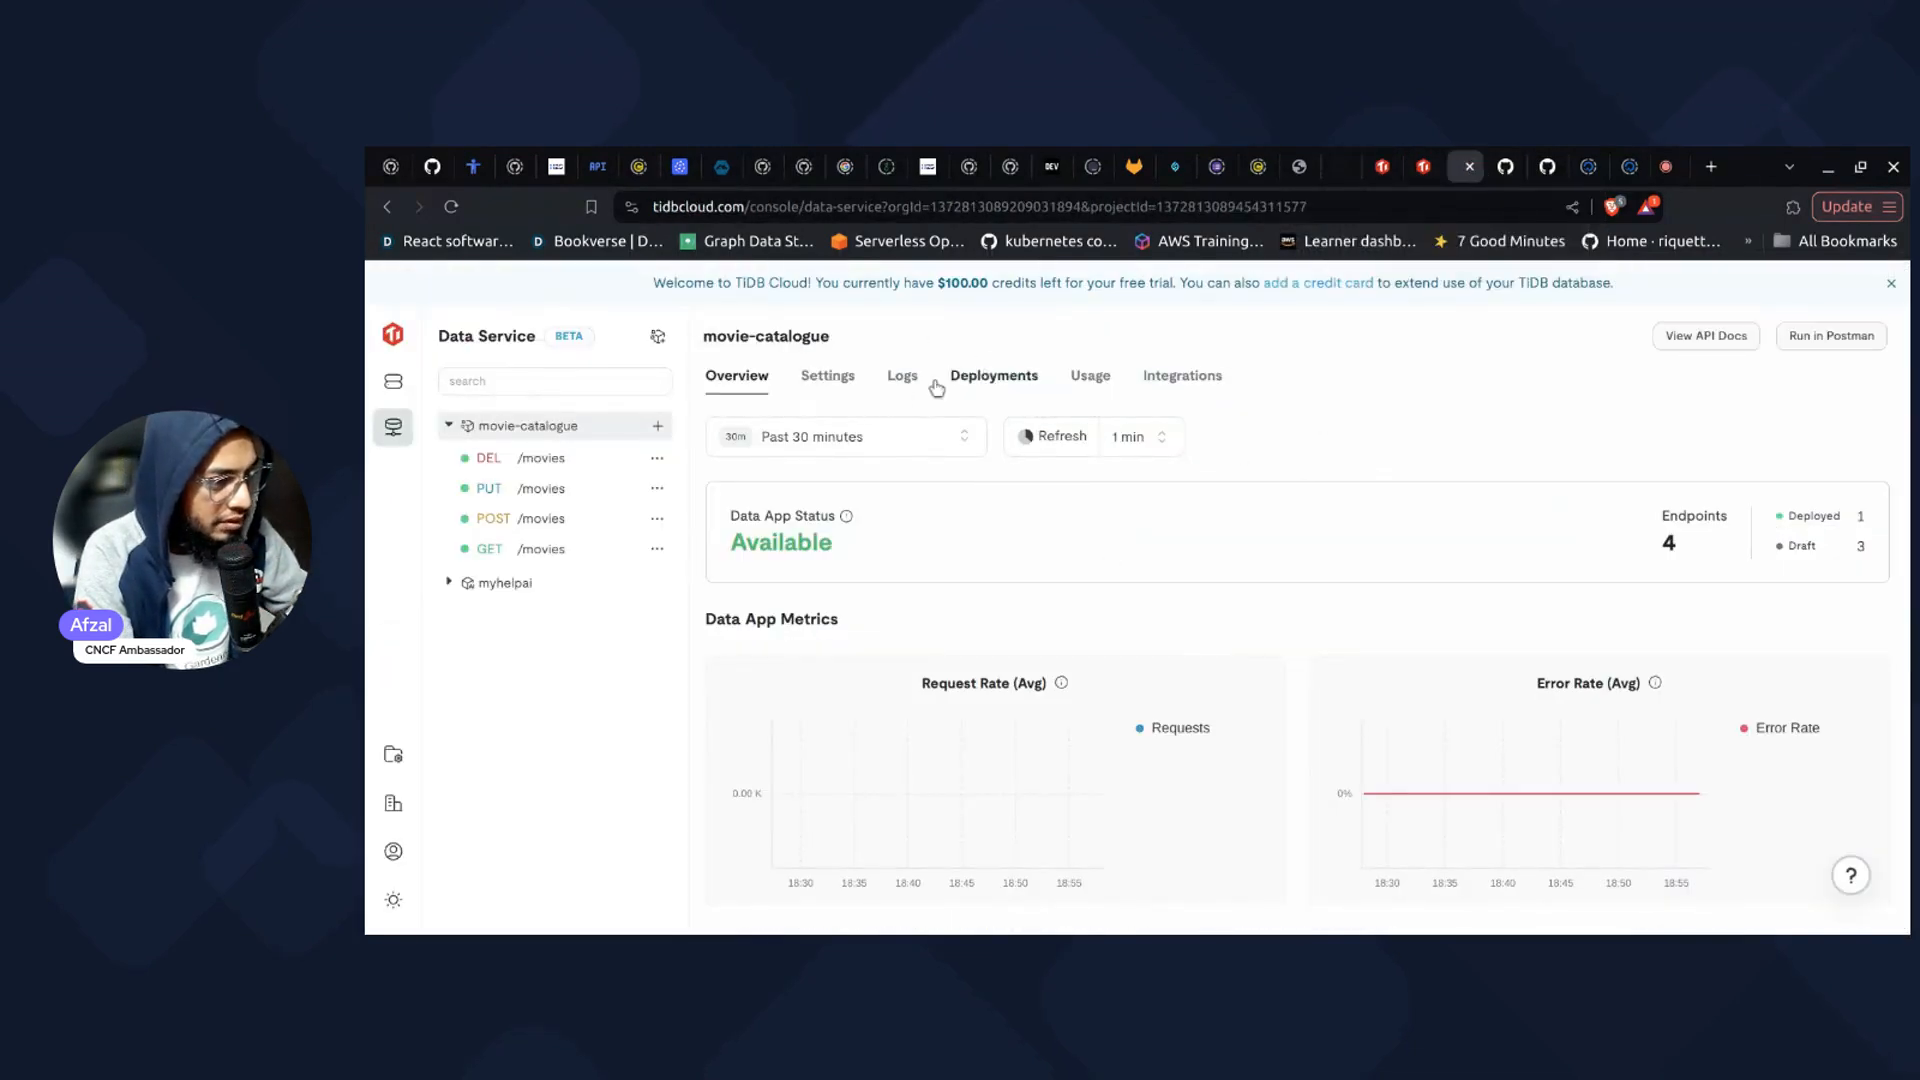
click(1000, 381)
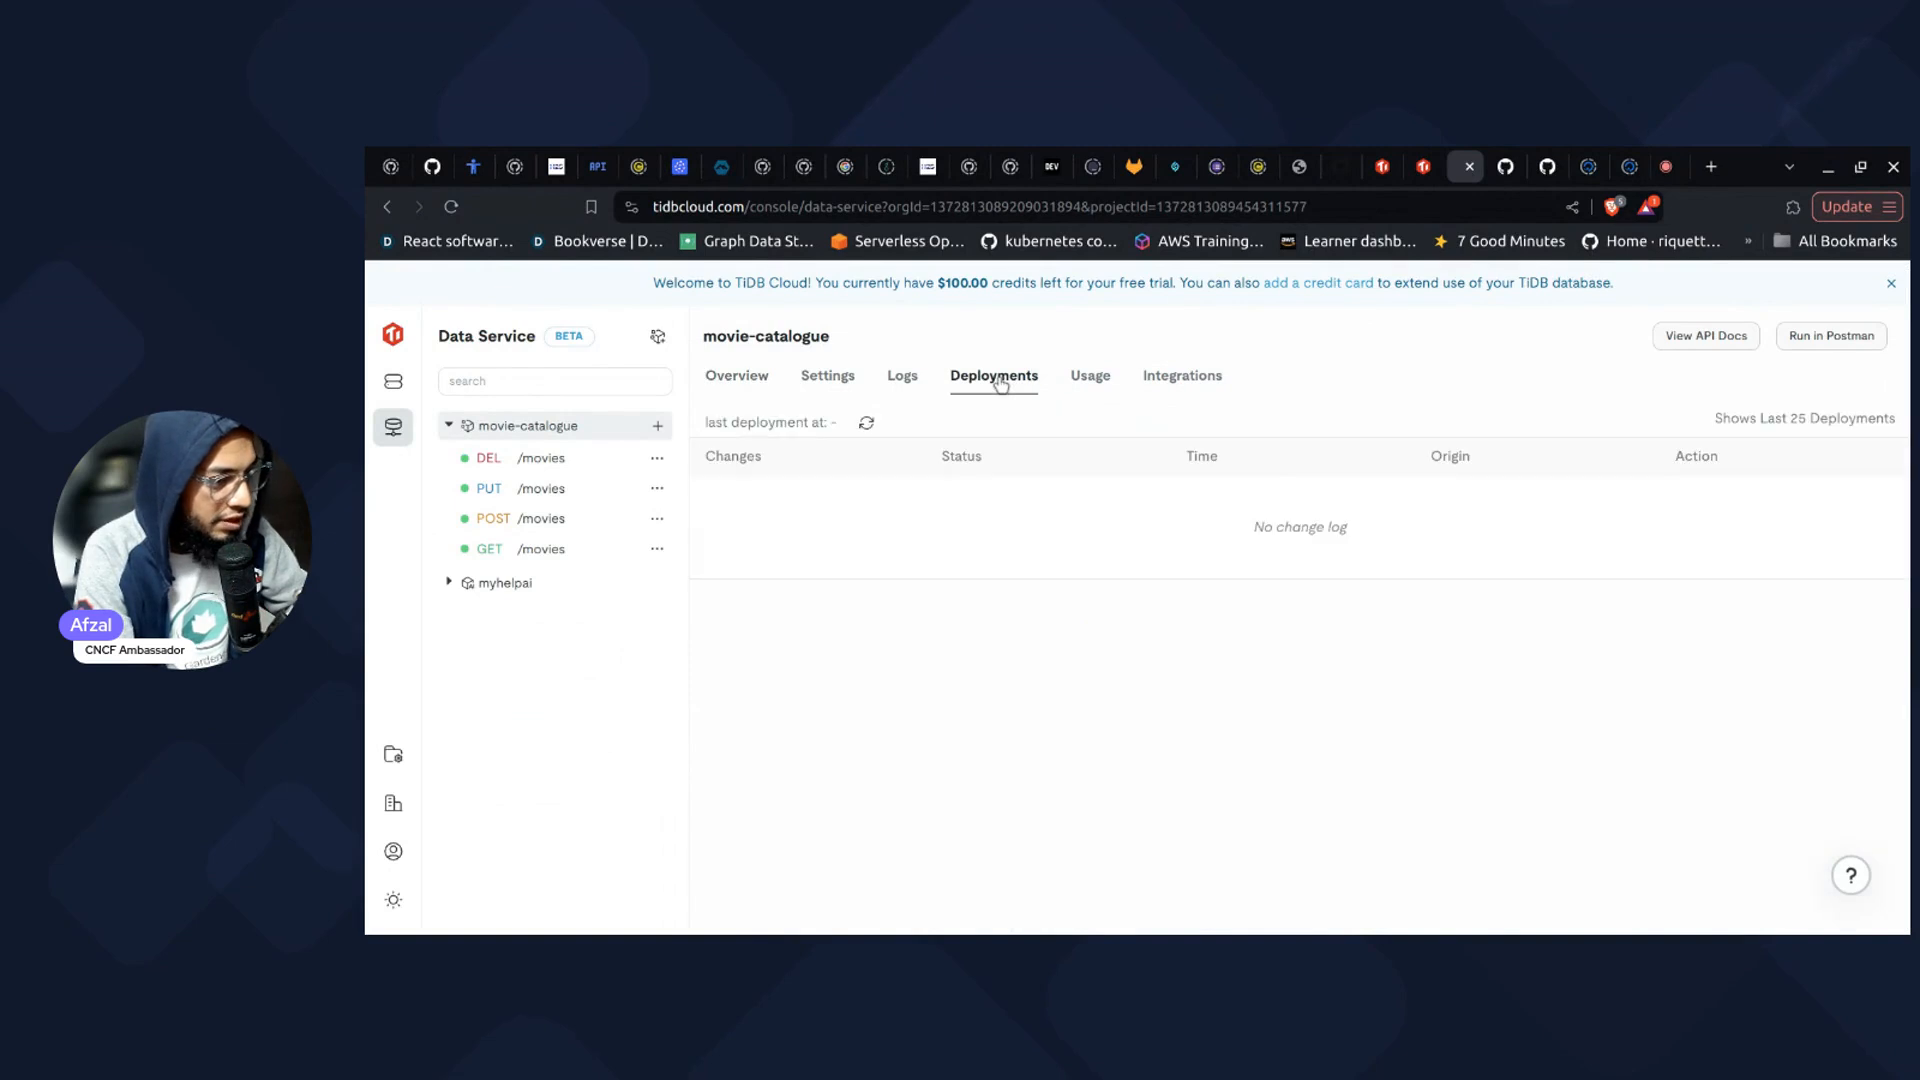
click(752, 385)
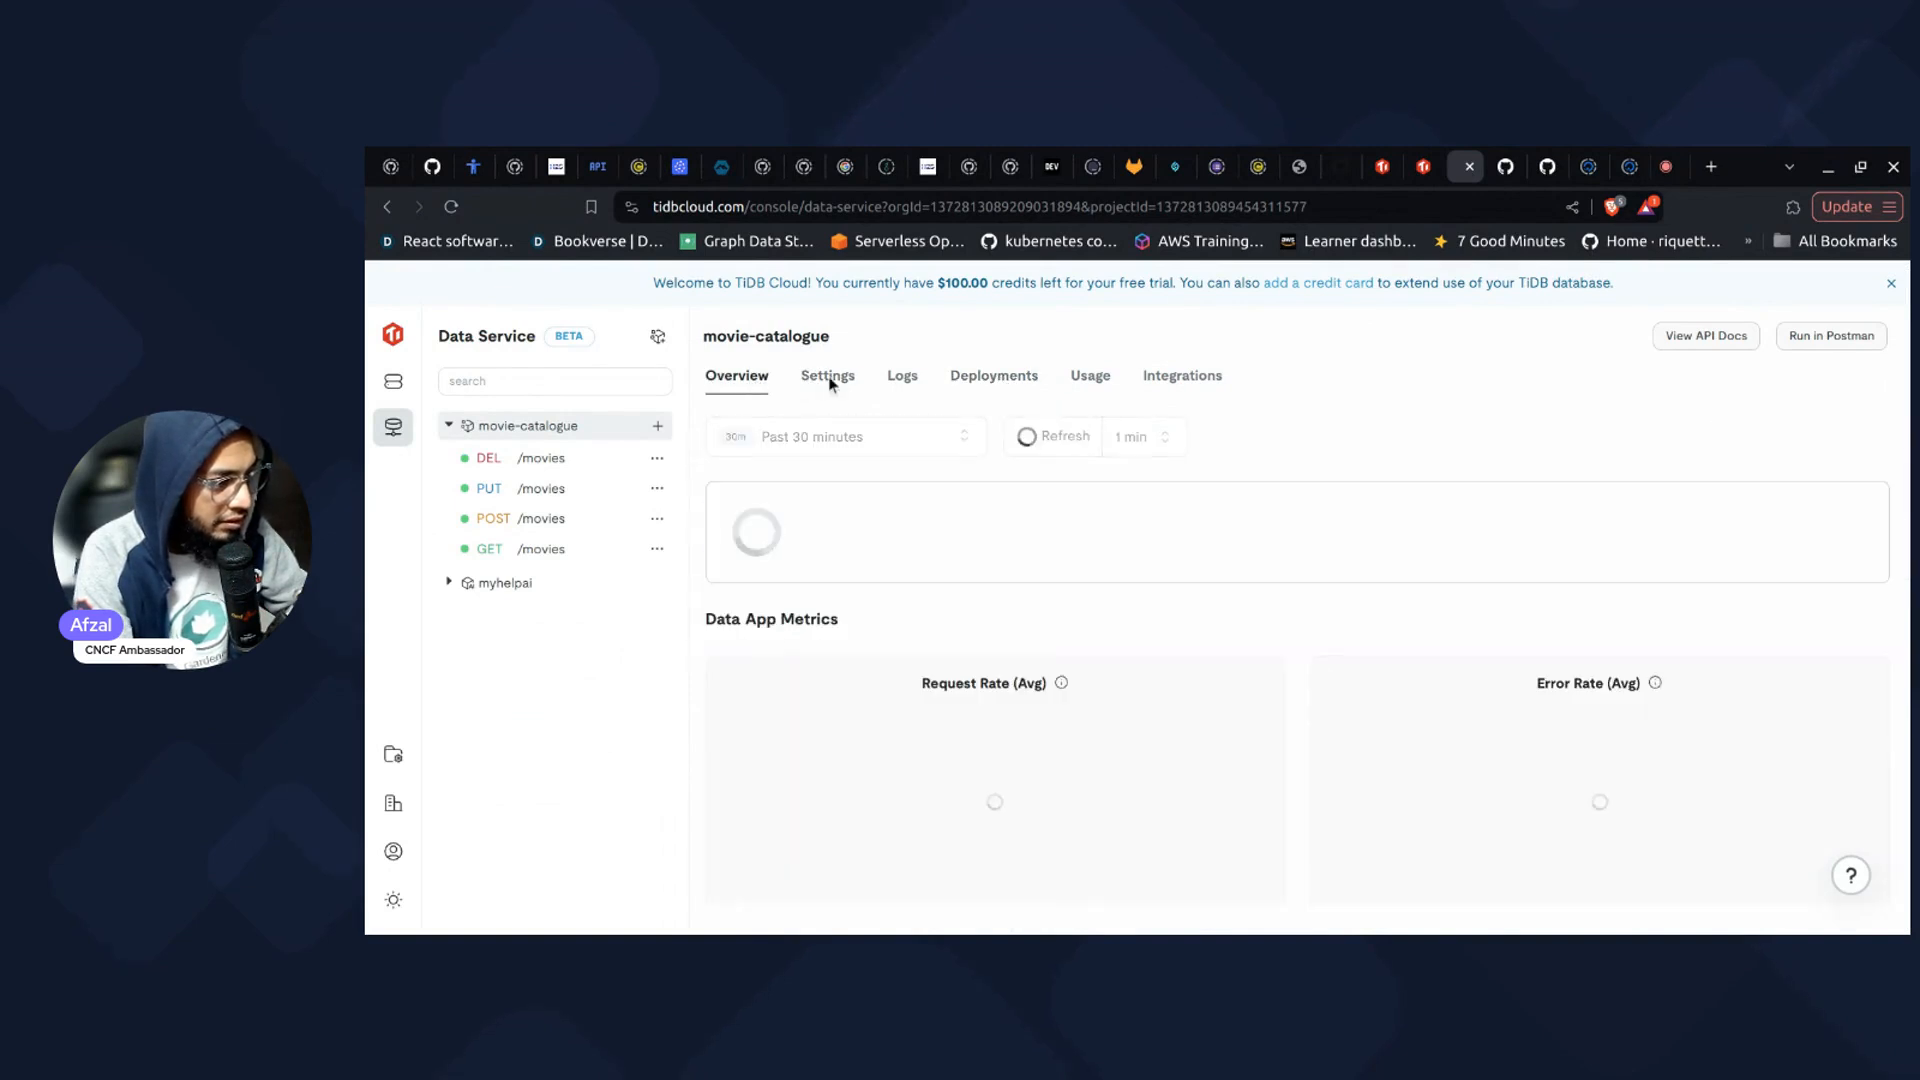
click(1004, 383)
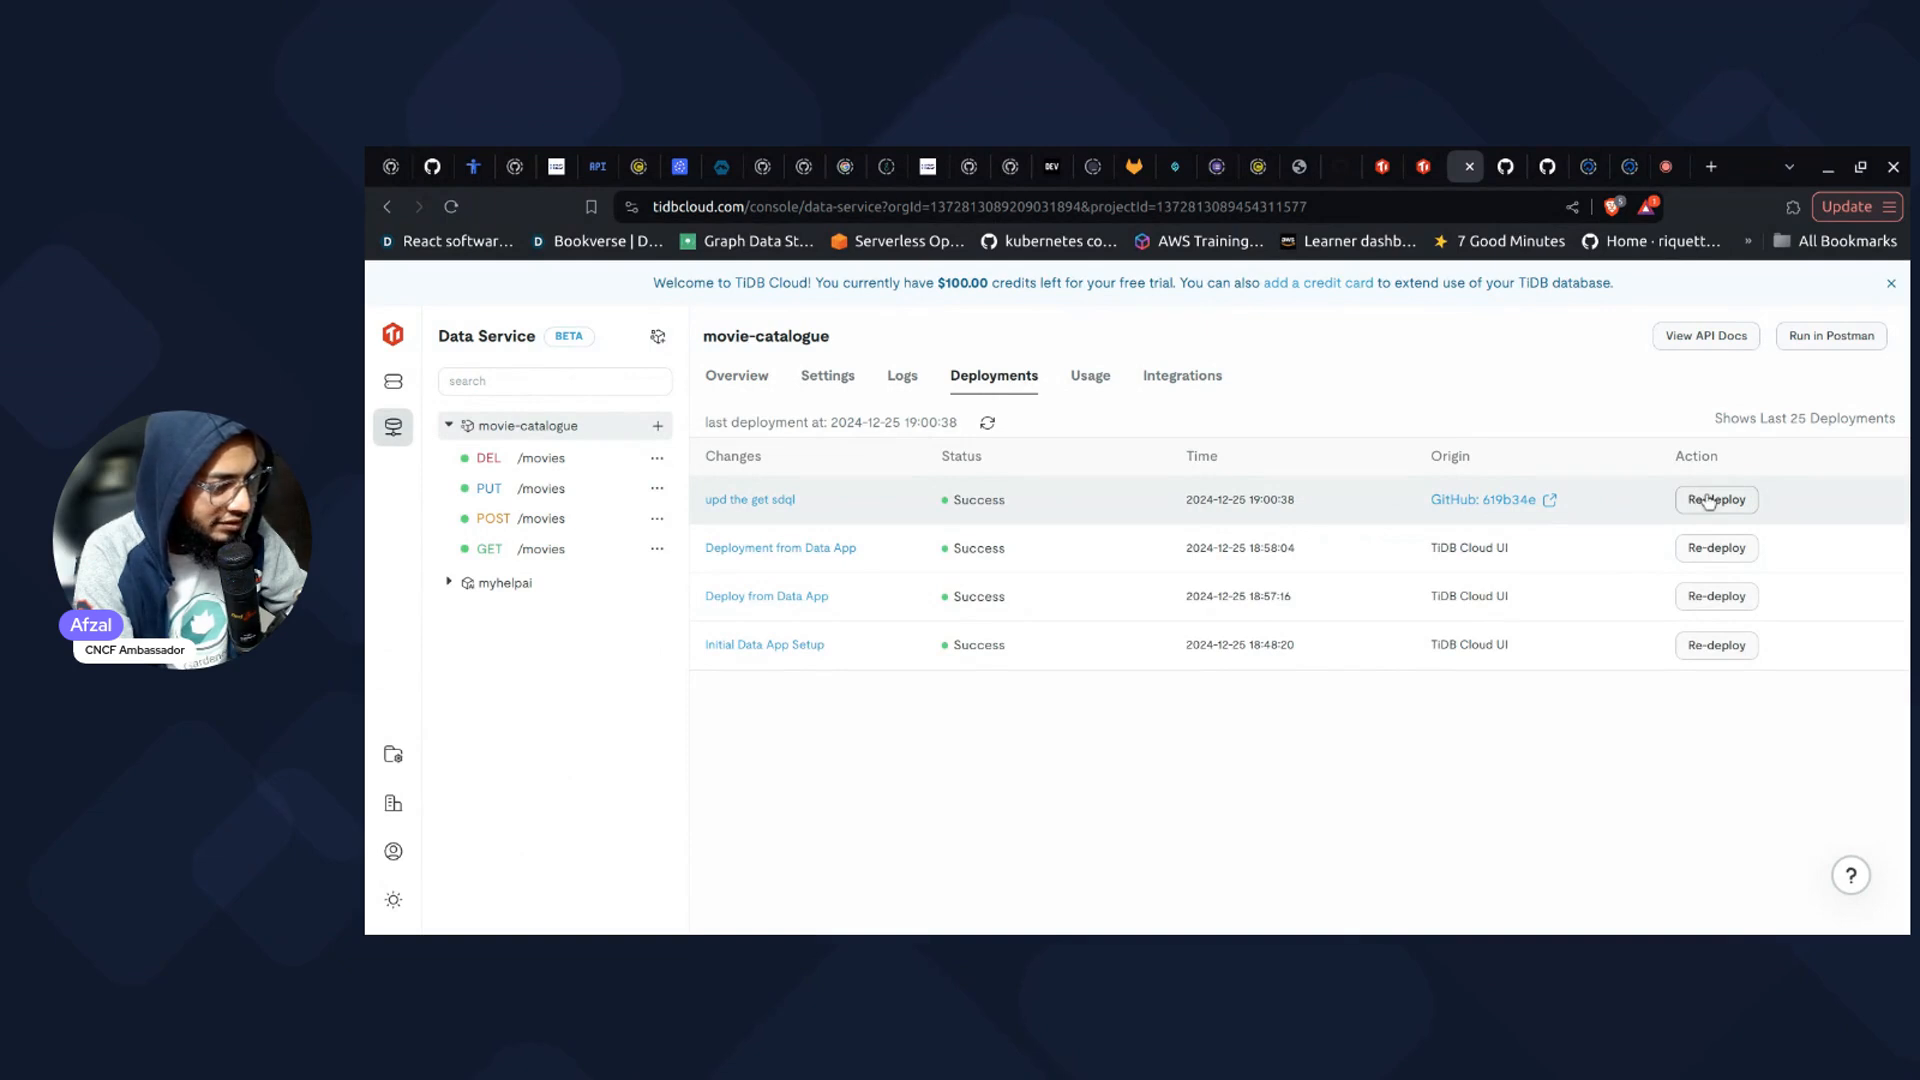
click(737, 378)
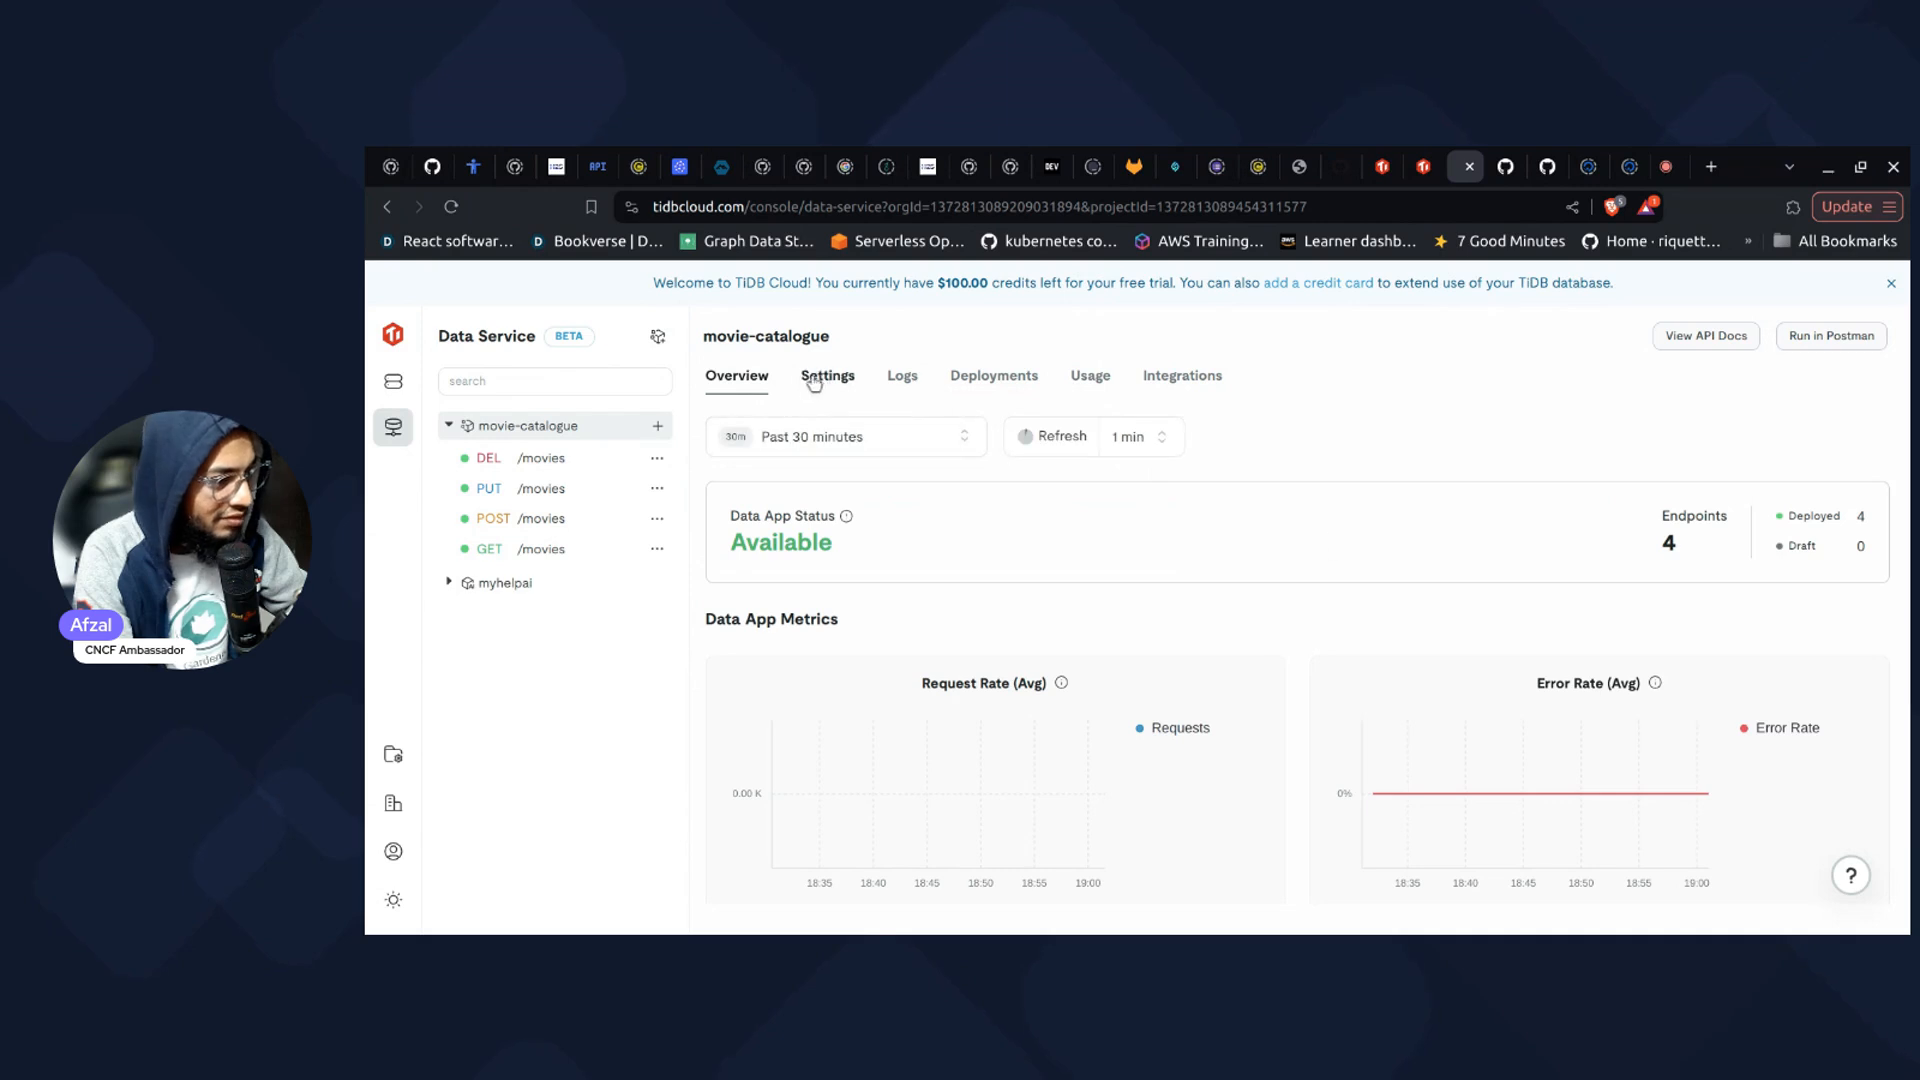
scroll(944, 569, down, 5)
scroll(944, 570, up, 5)
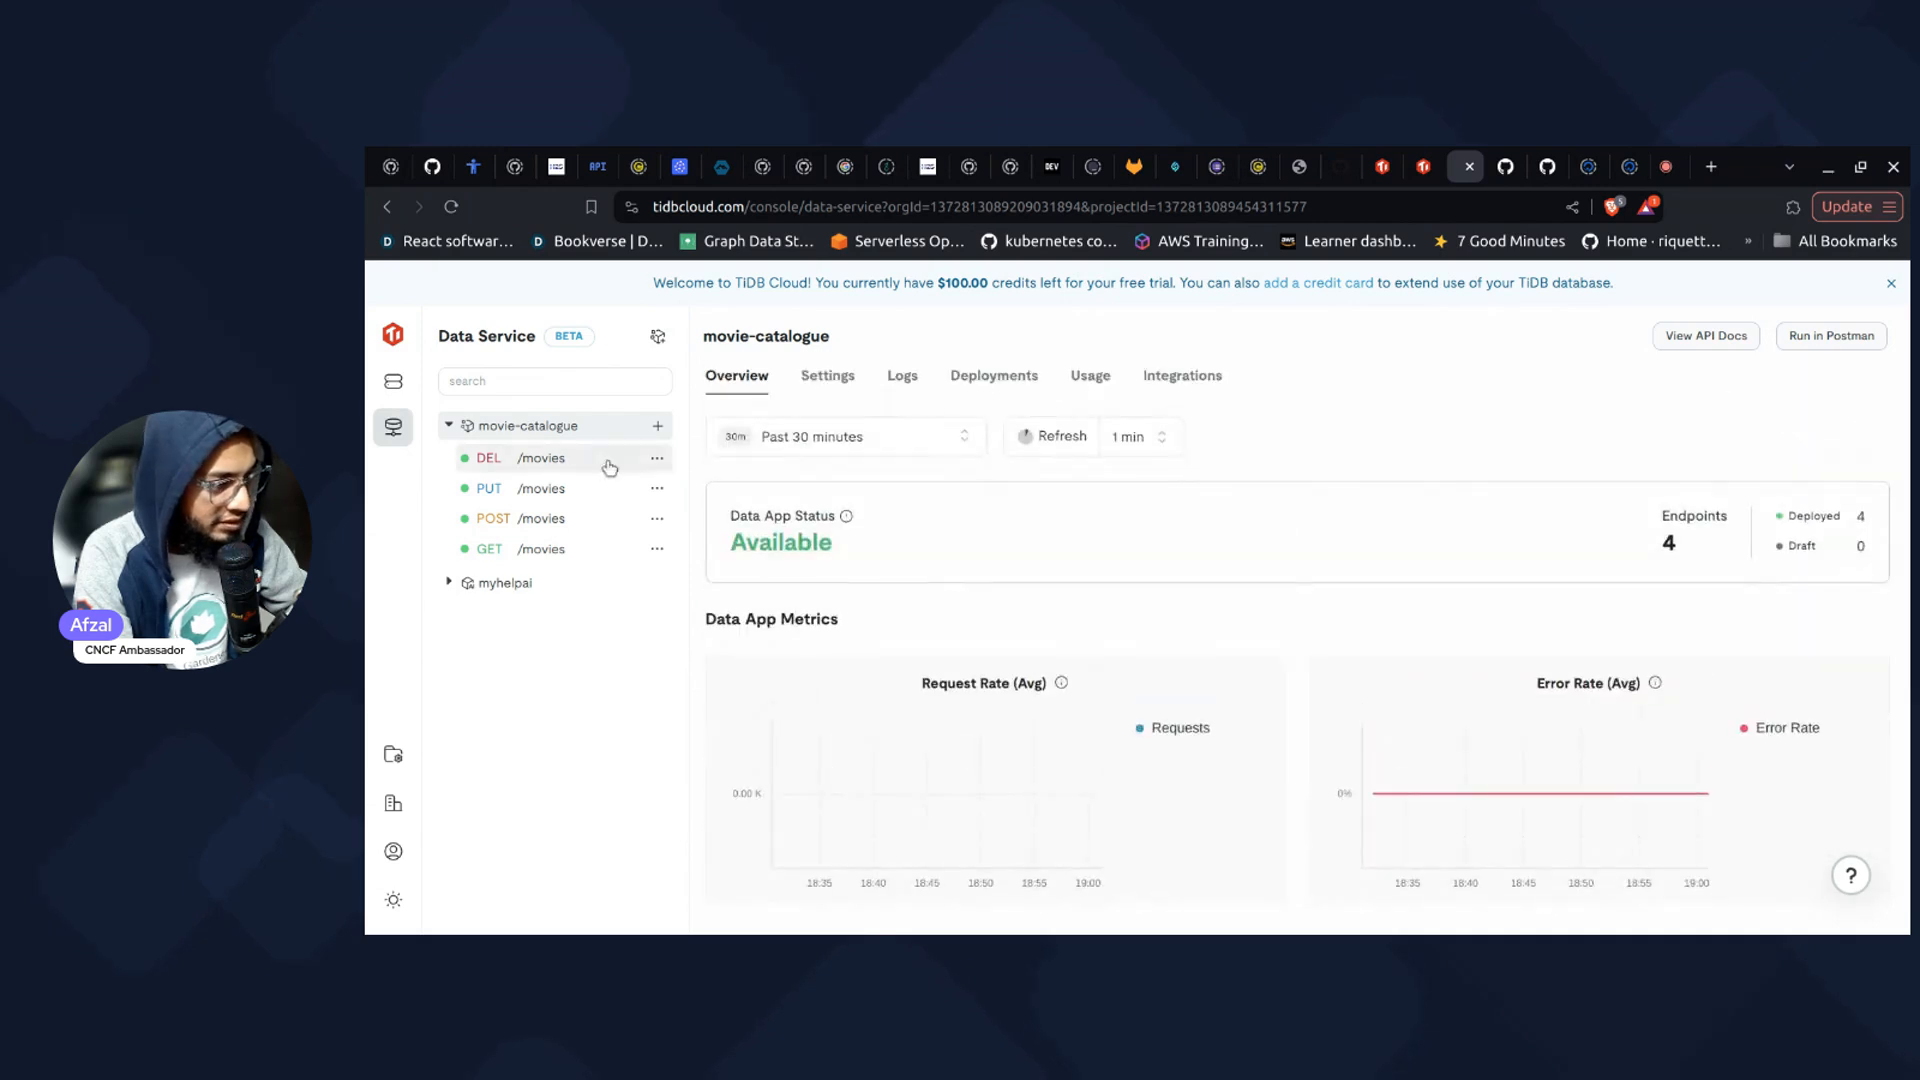
click(525, 549)
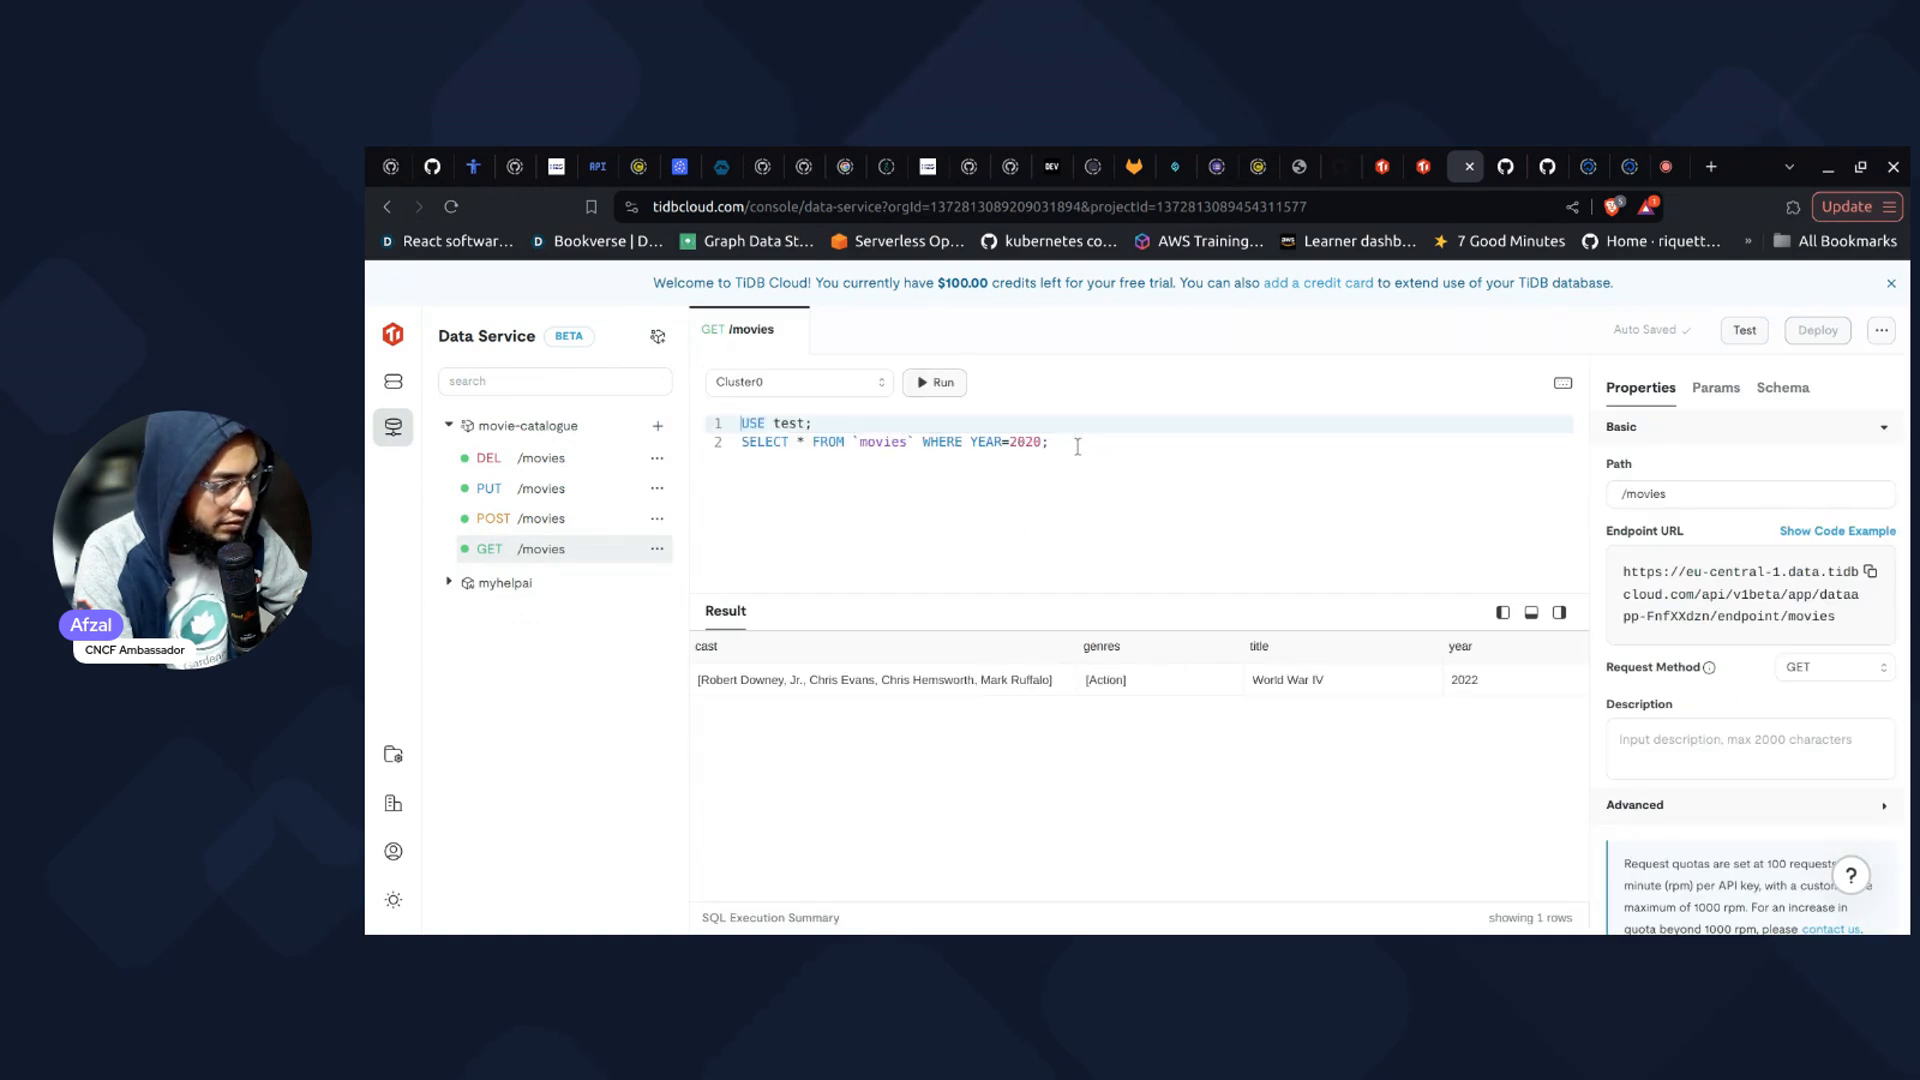
Step: Compare the GET /movies SQL in TiDB Cloud with GET-movies.sql in Codespaces
click(943, 440)
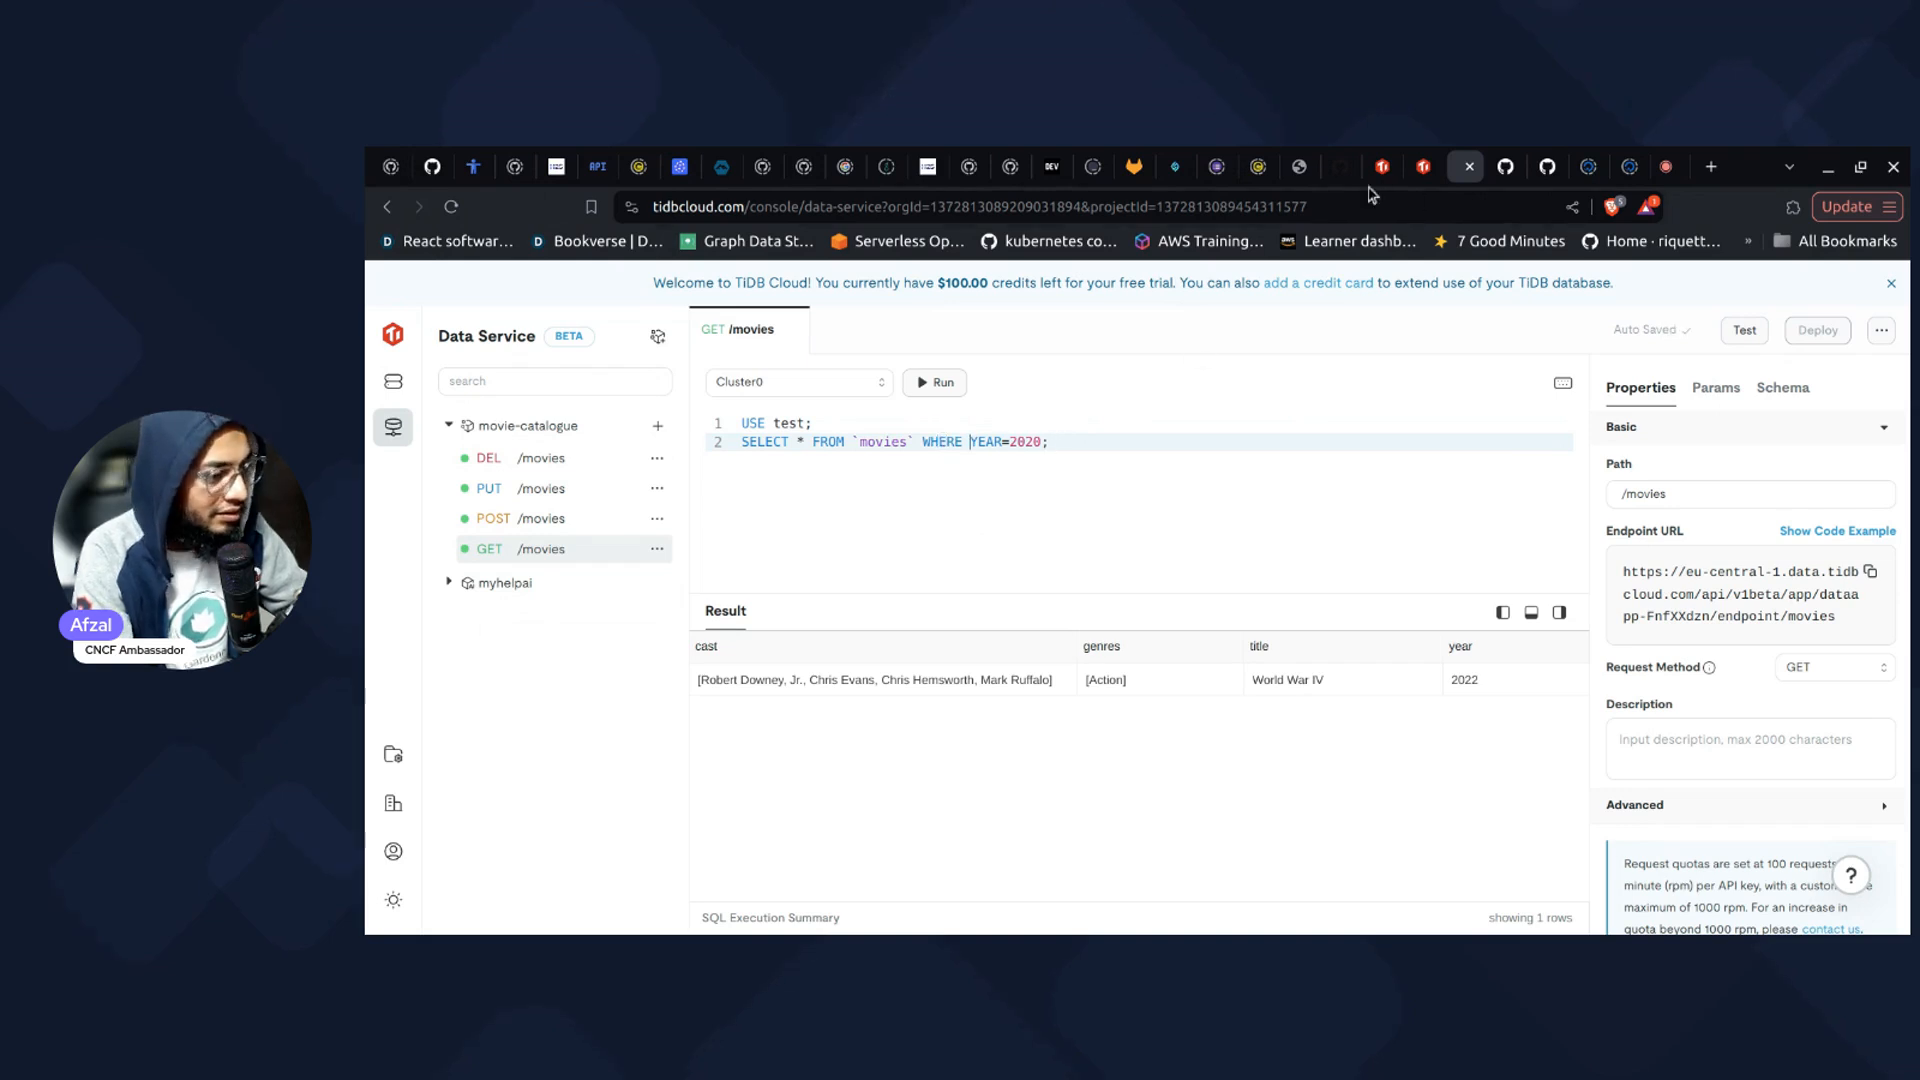
click(1339, 166)
click(1528, 317)
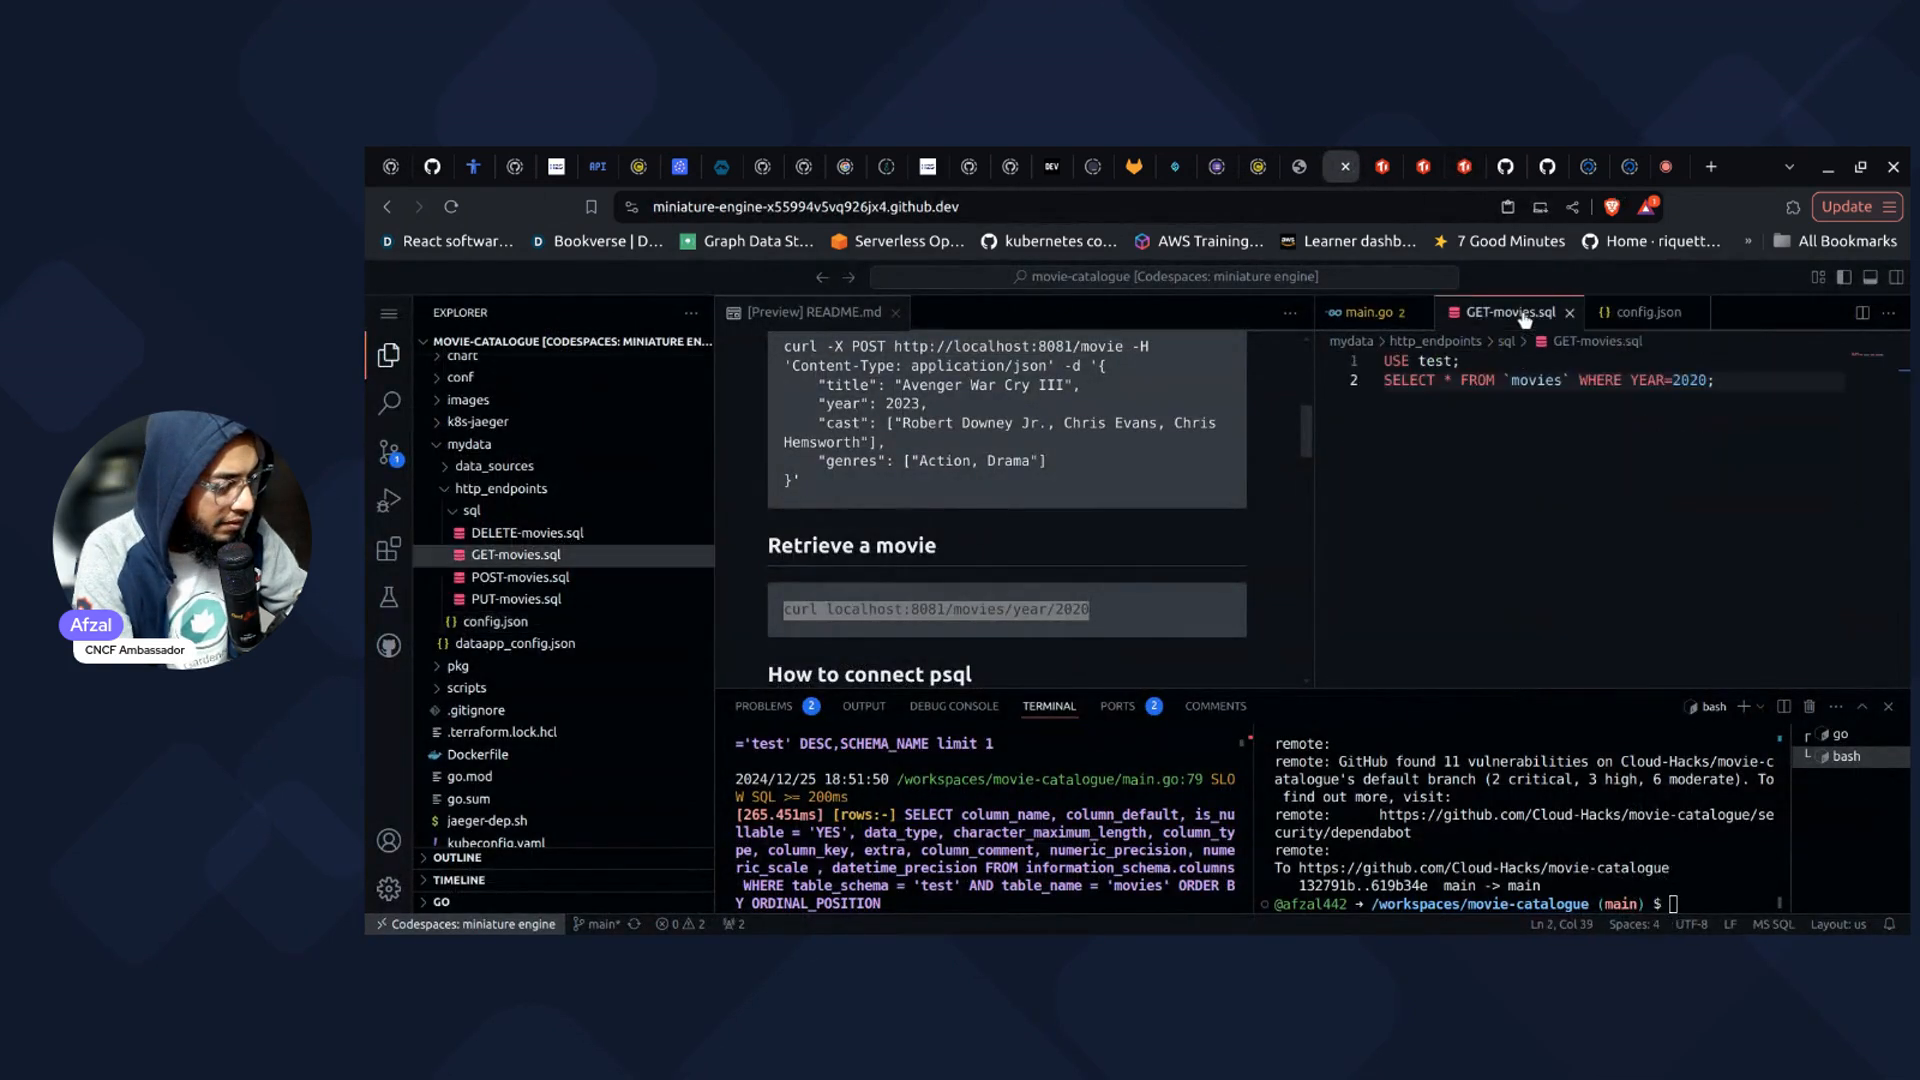
click(1465, 168)
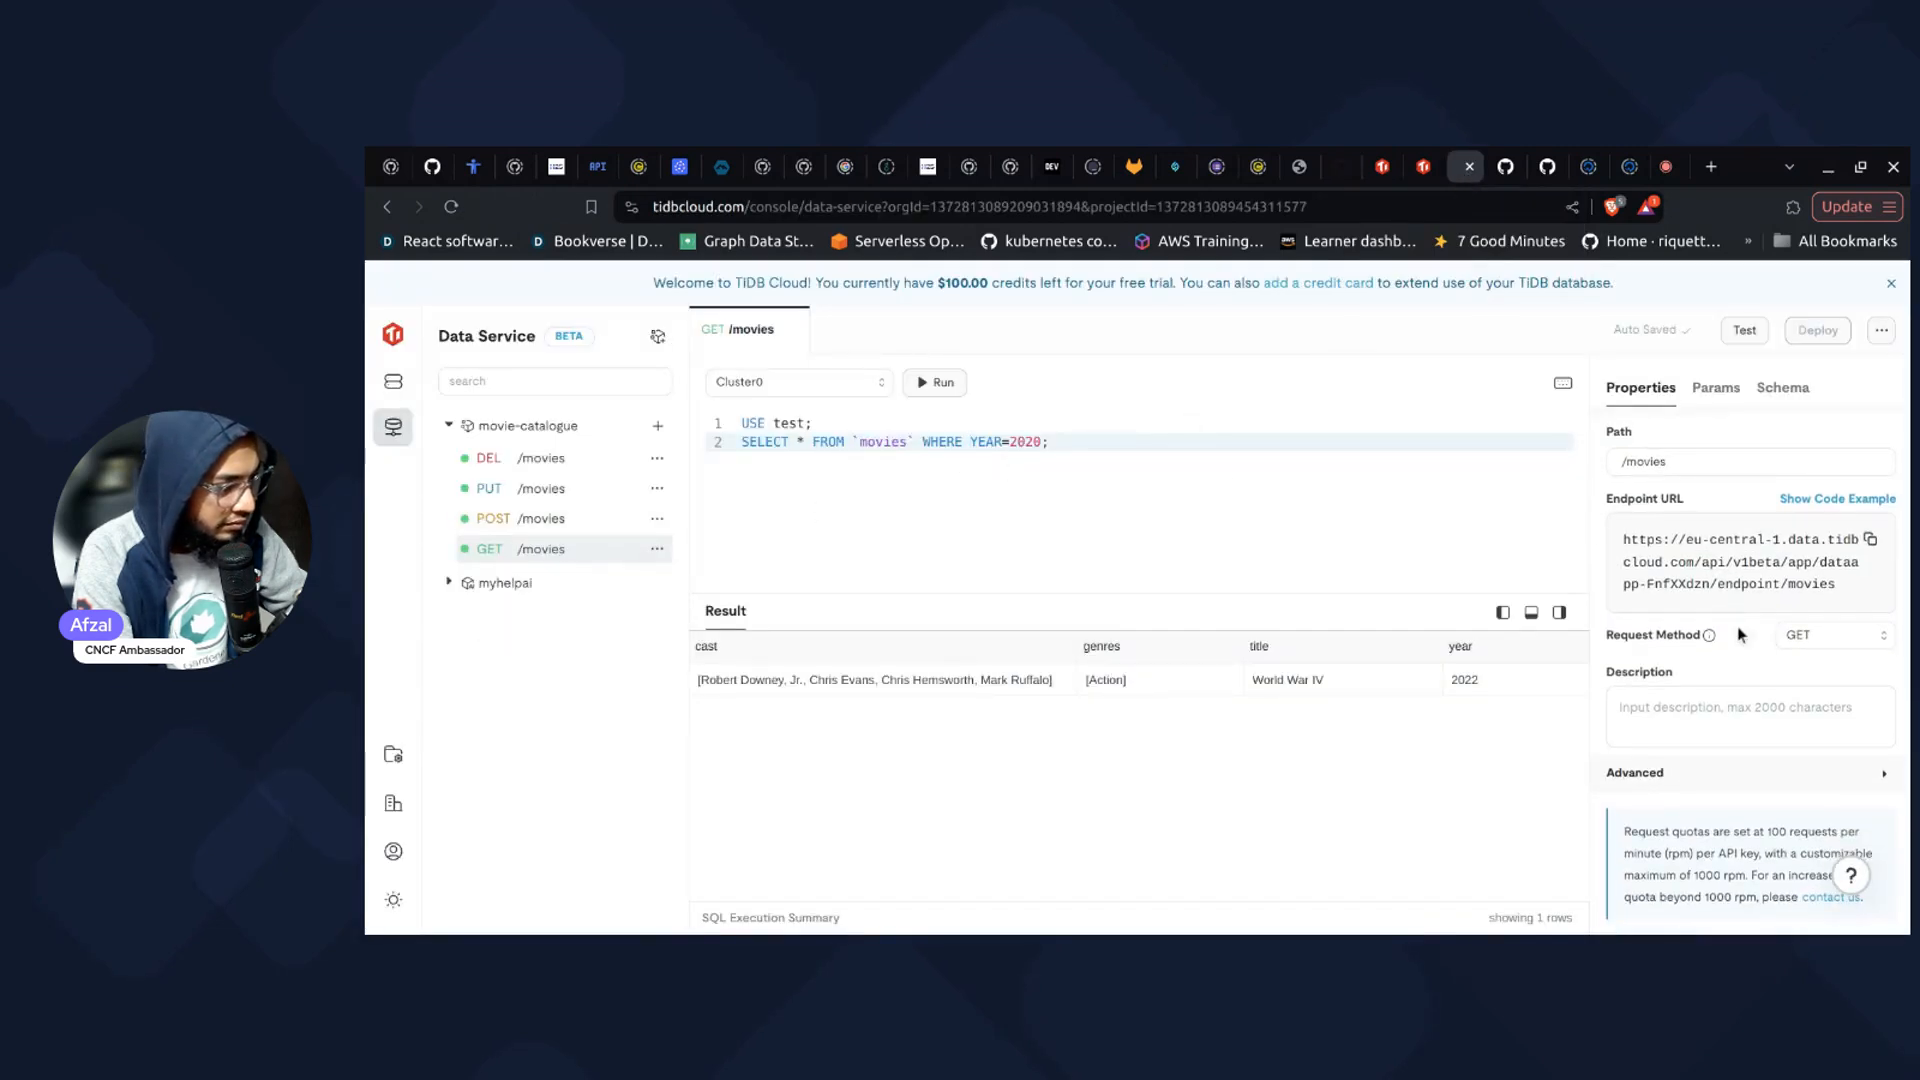
Step: Check the endpoint's Params, Schema and Properties tabs, then return to the movie-catalogue overview
click(1715, 389)
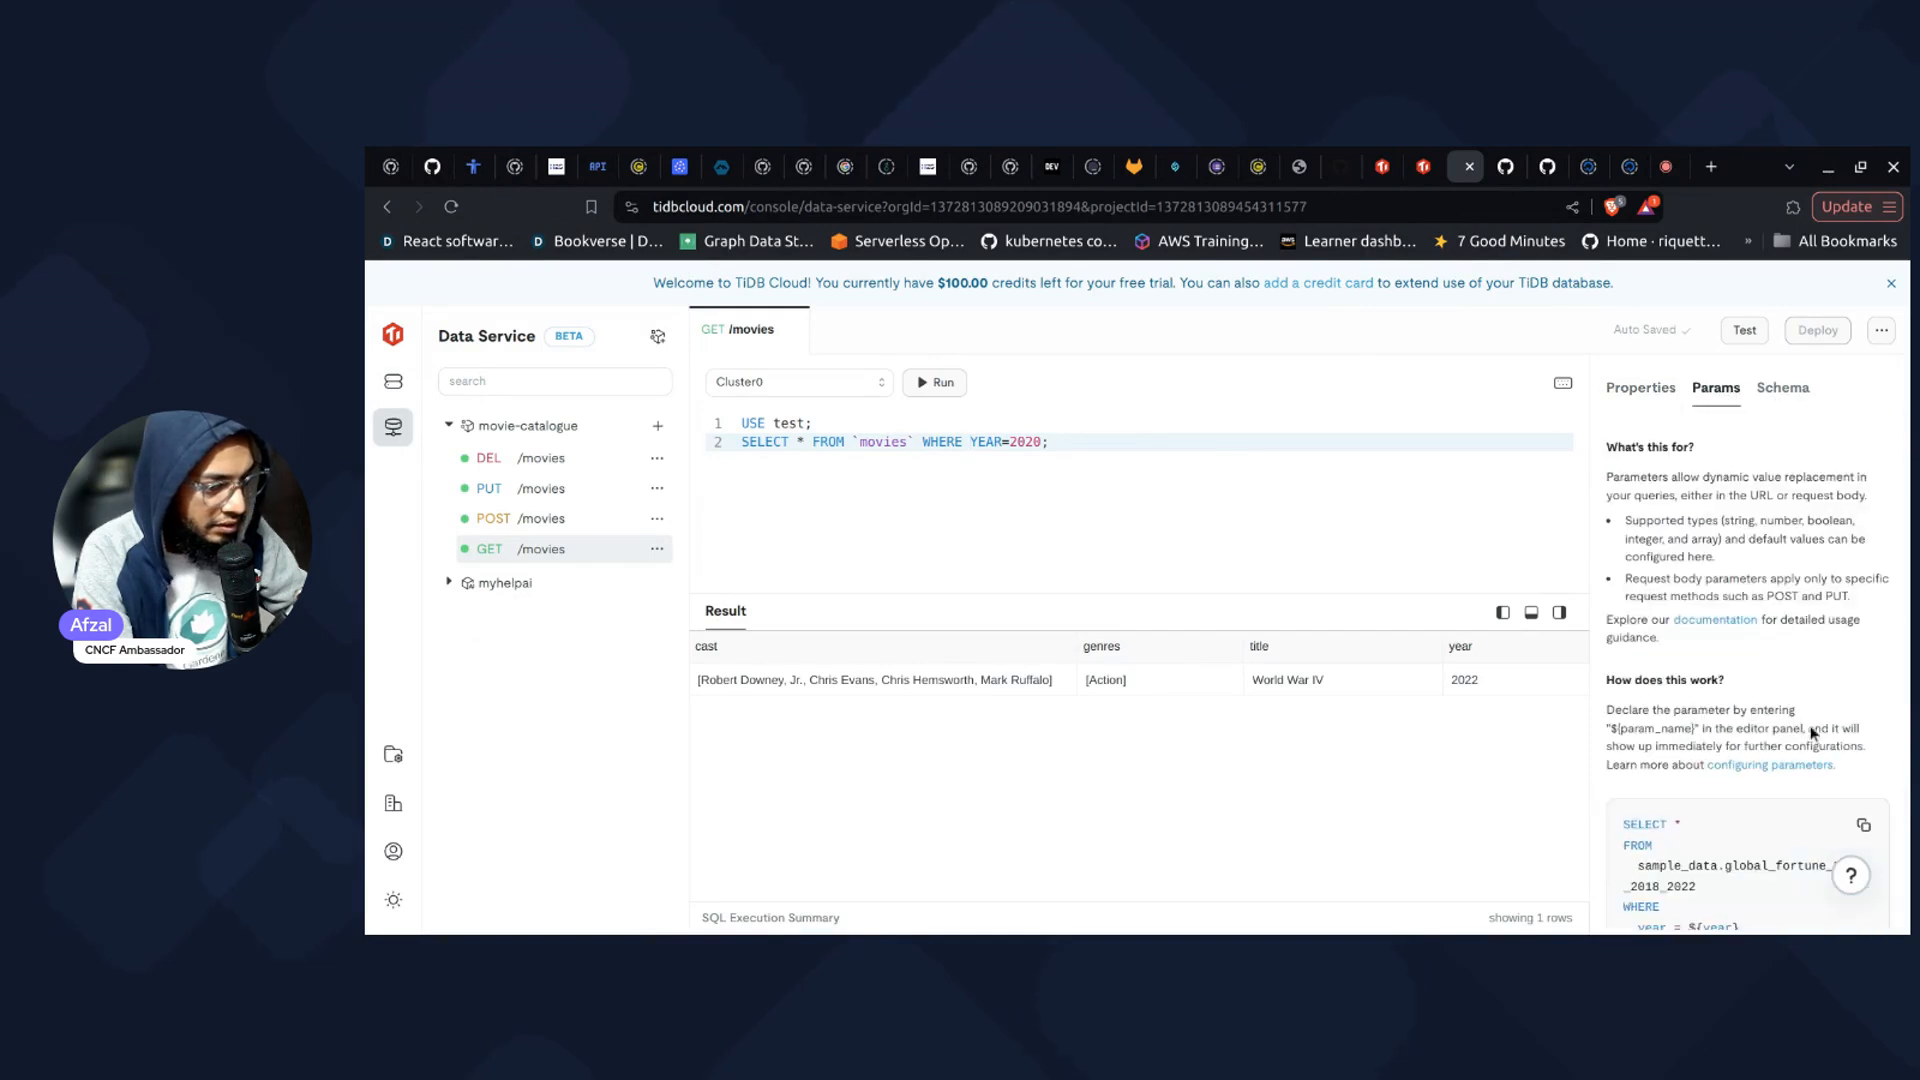
scroll(1815, 735, down, 1)
click(1778, 391)
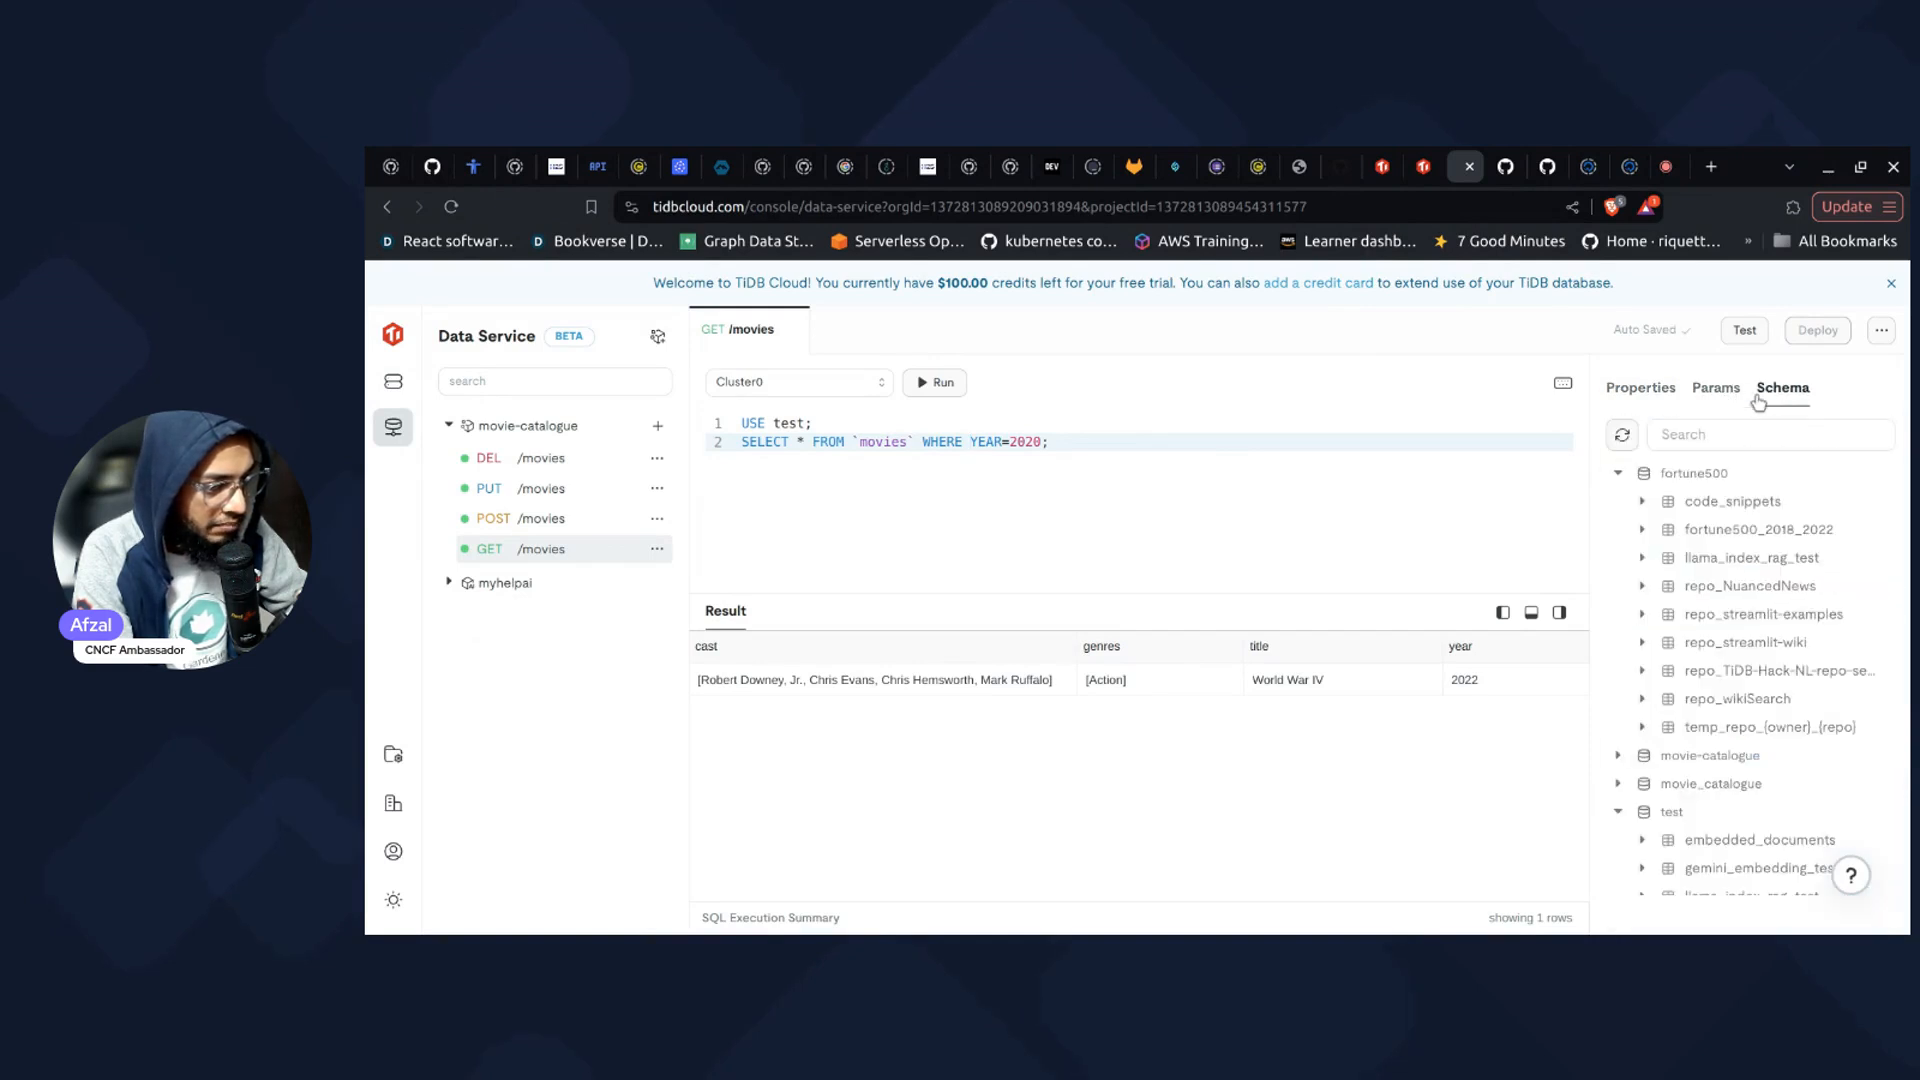
click(1651, 393)
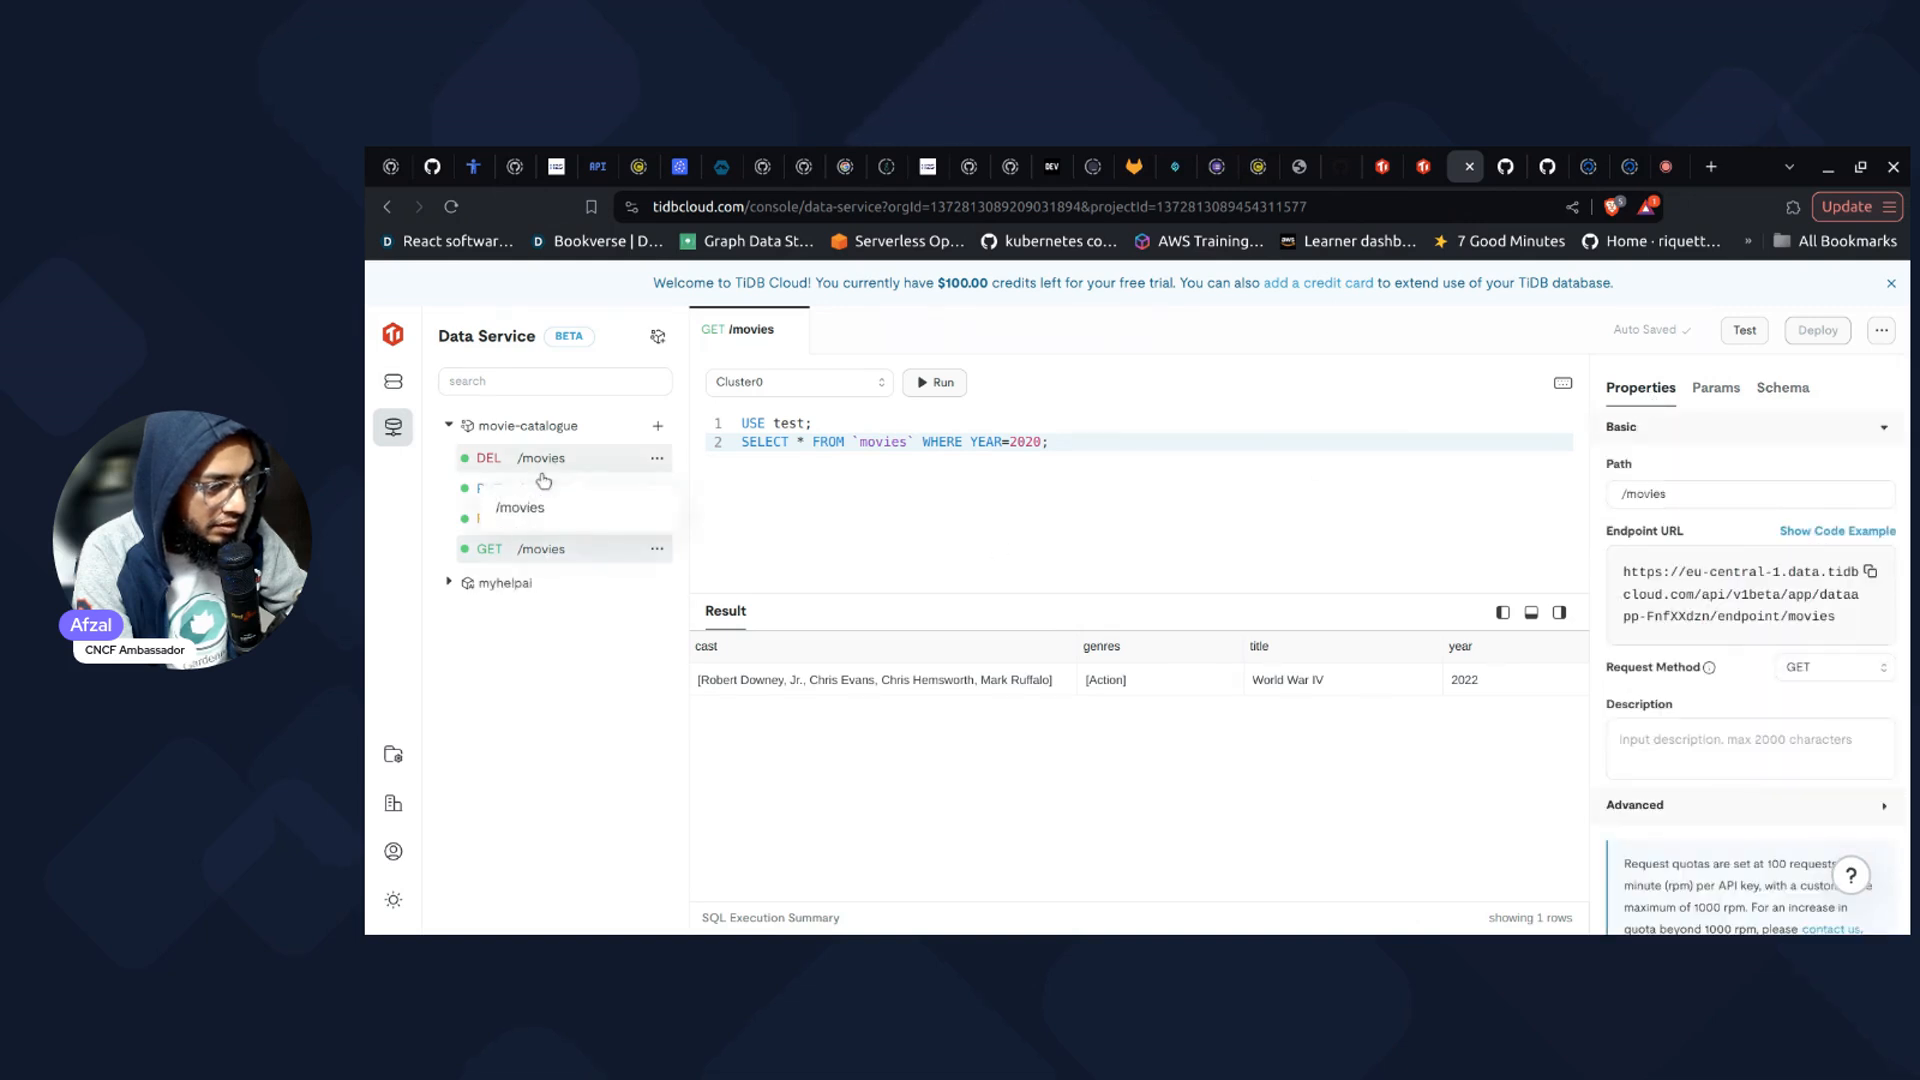
click(588, 428)
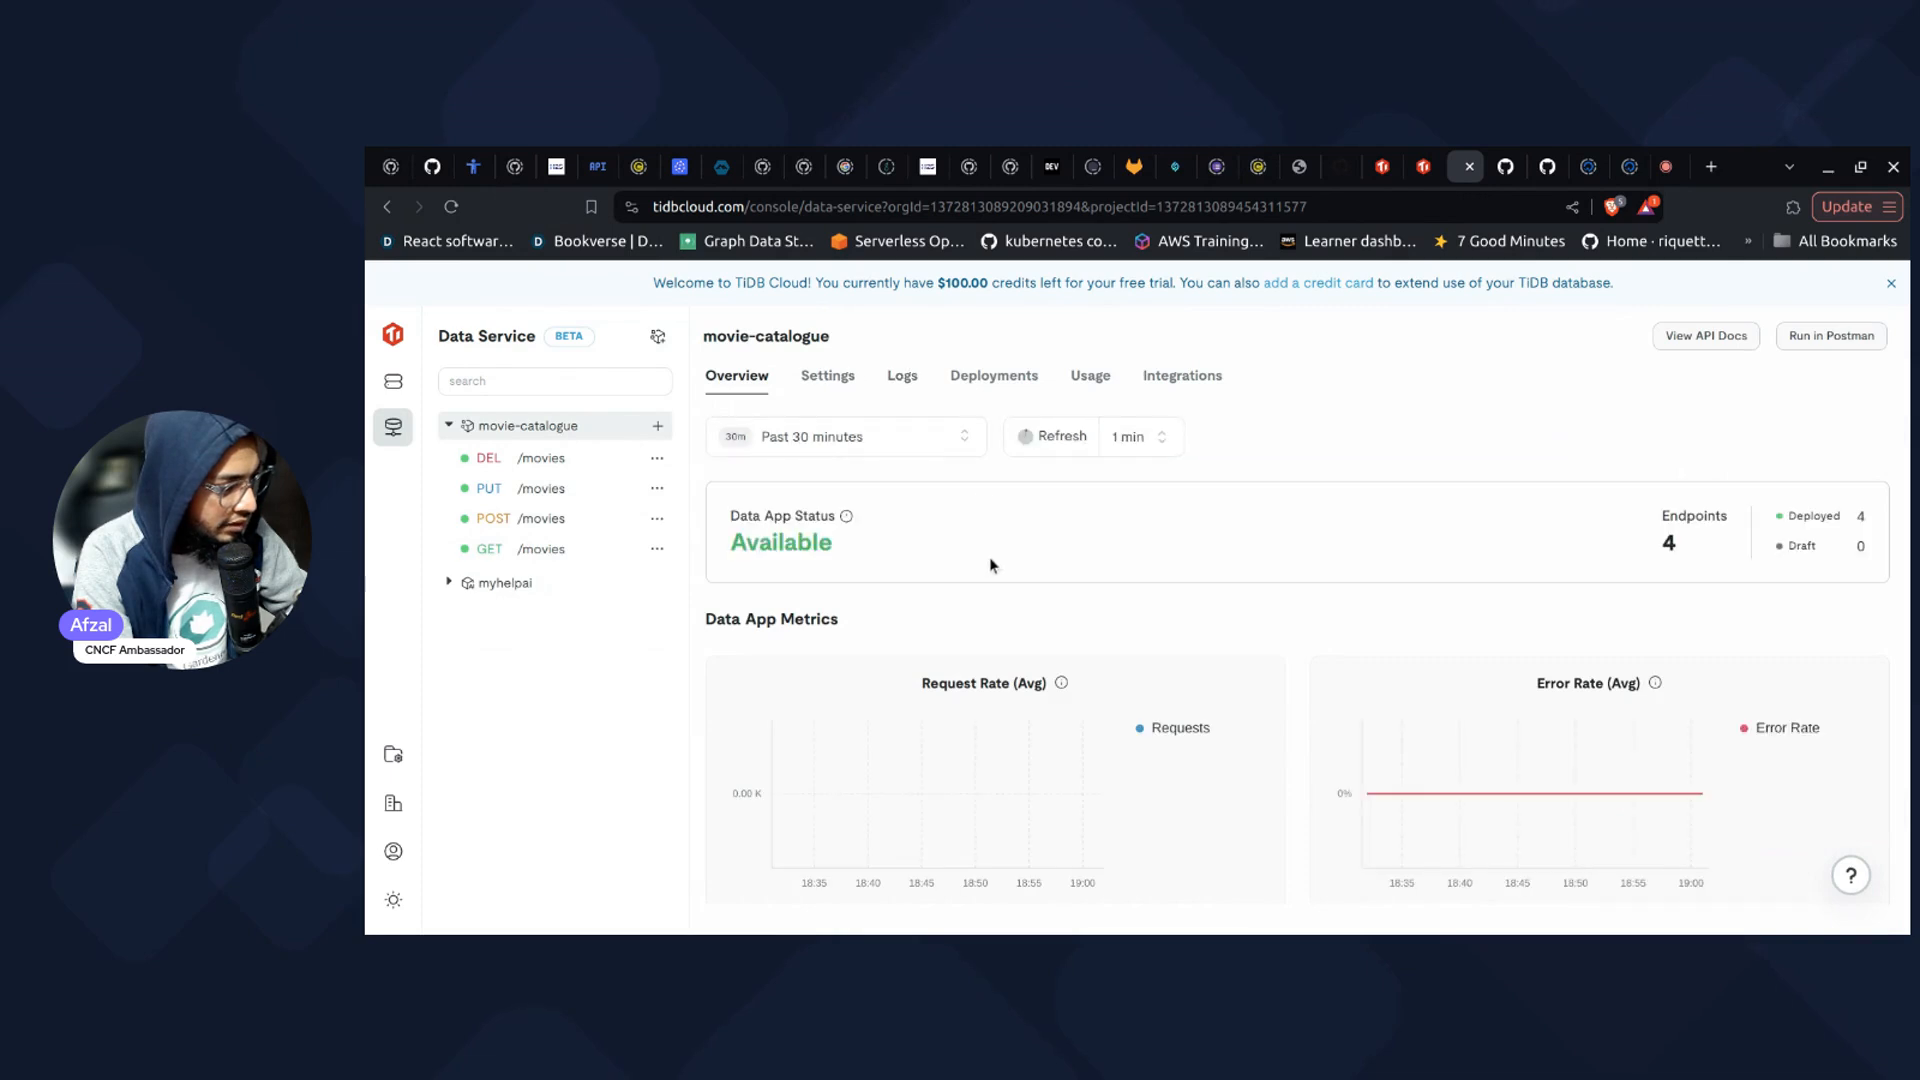
click(901, 377)
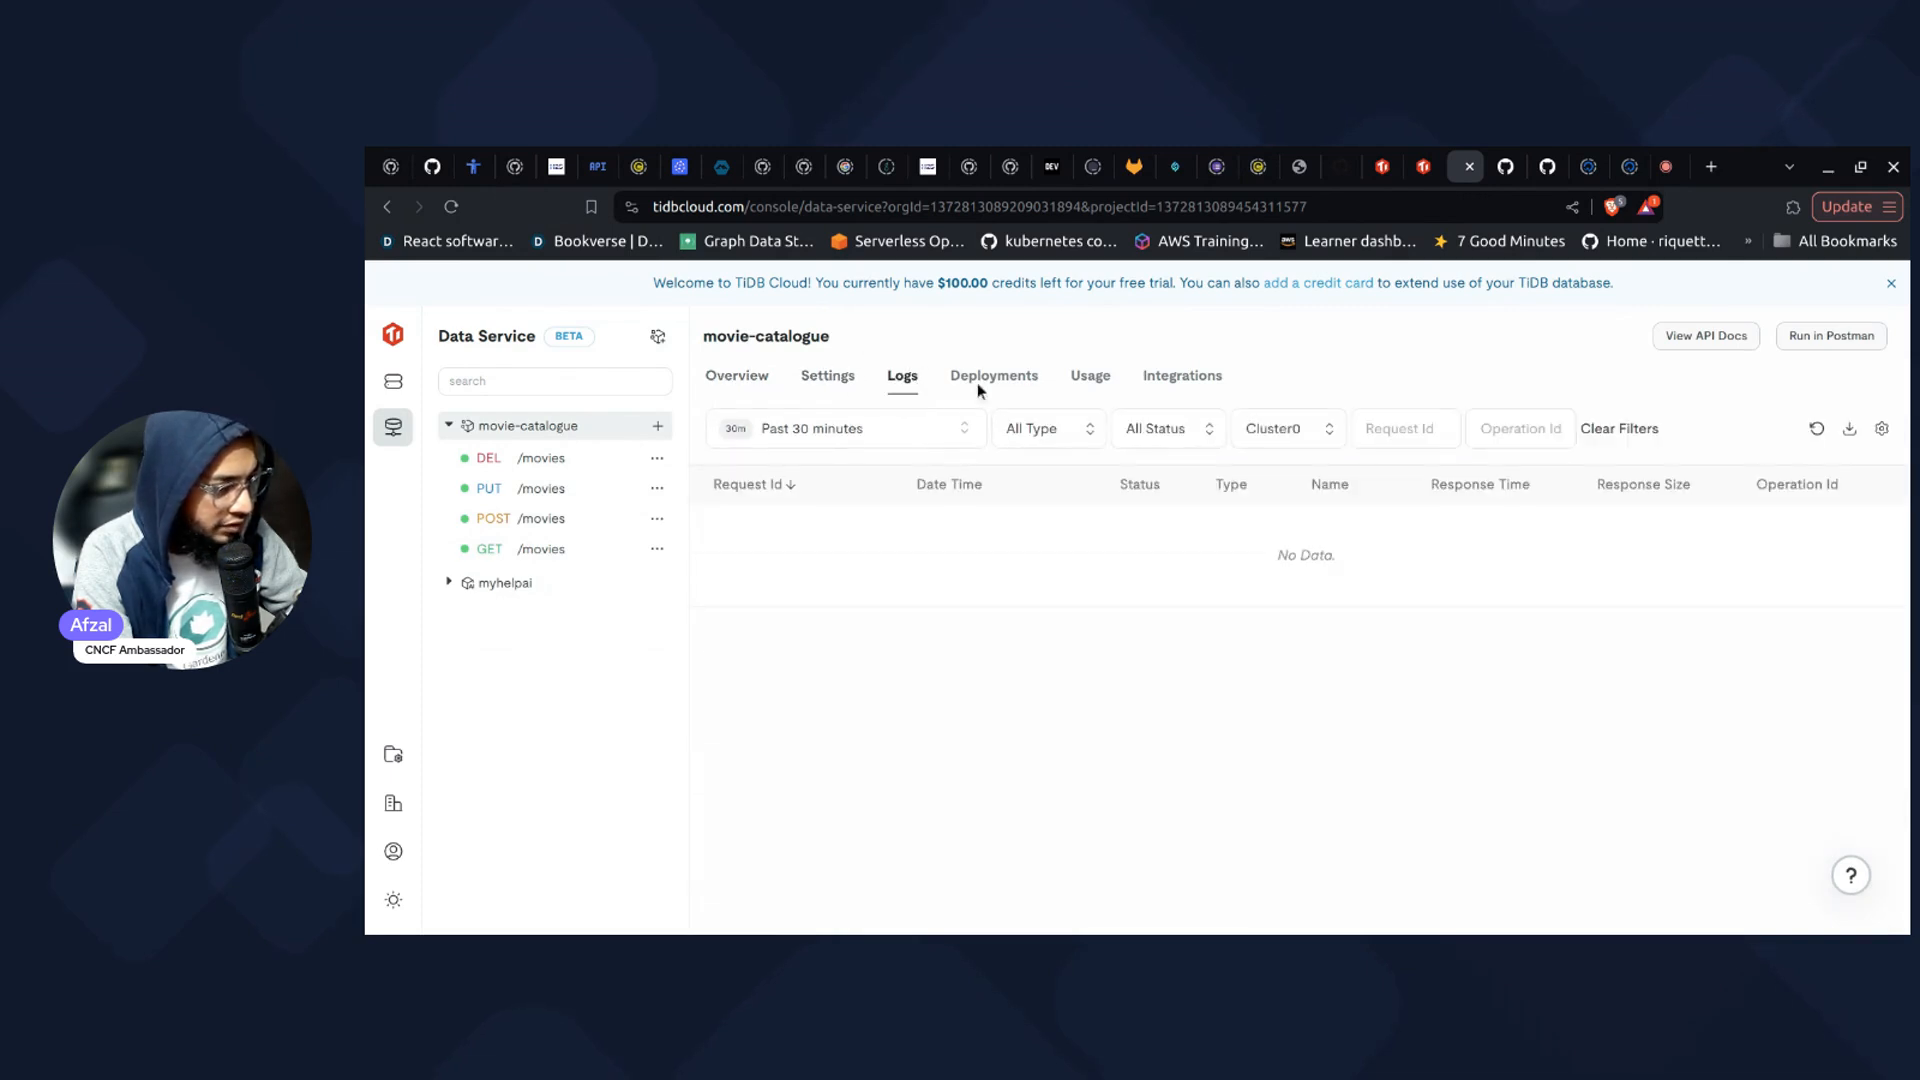
click(1022, 388)
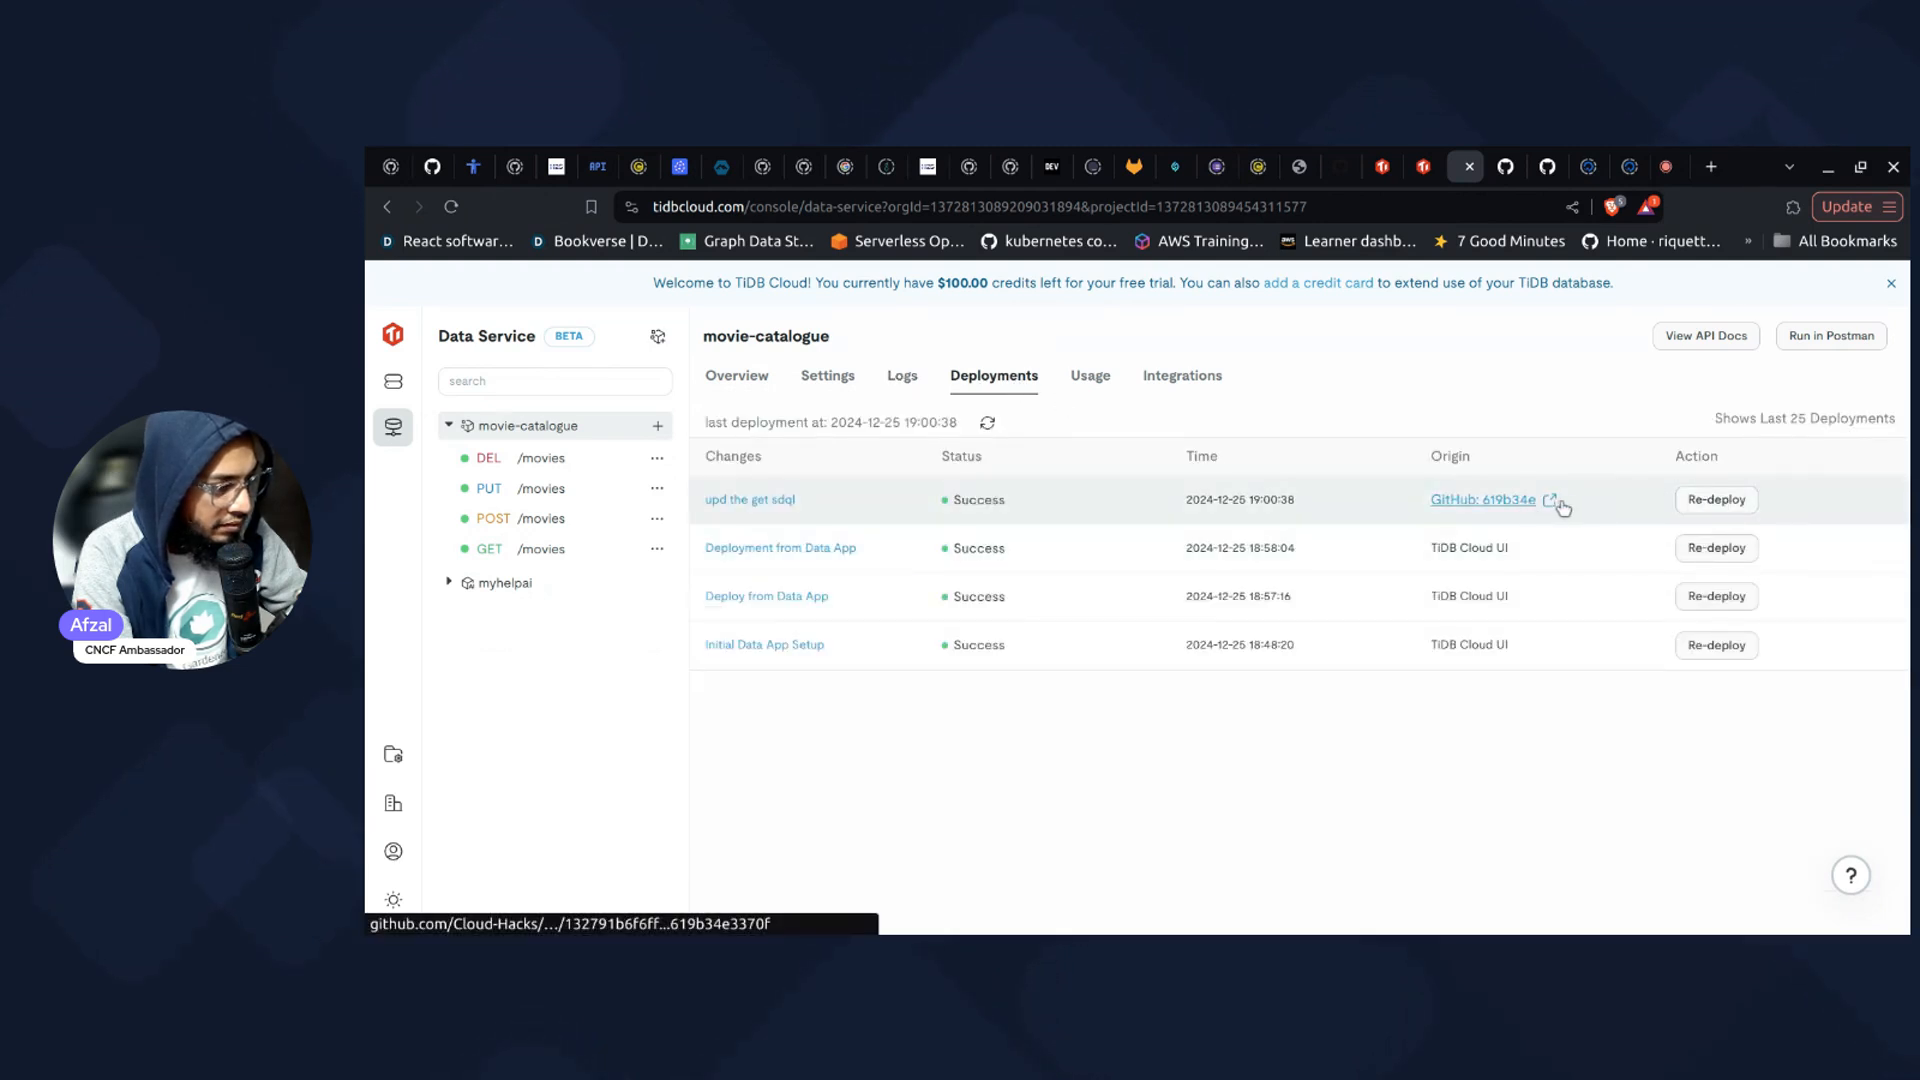
click(1710, 500)
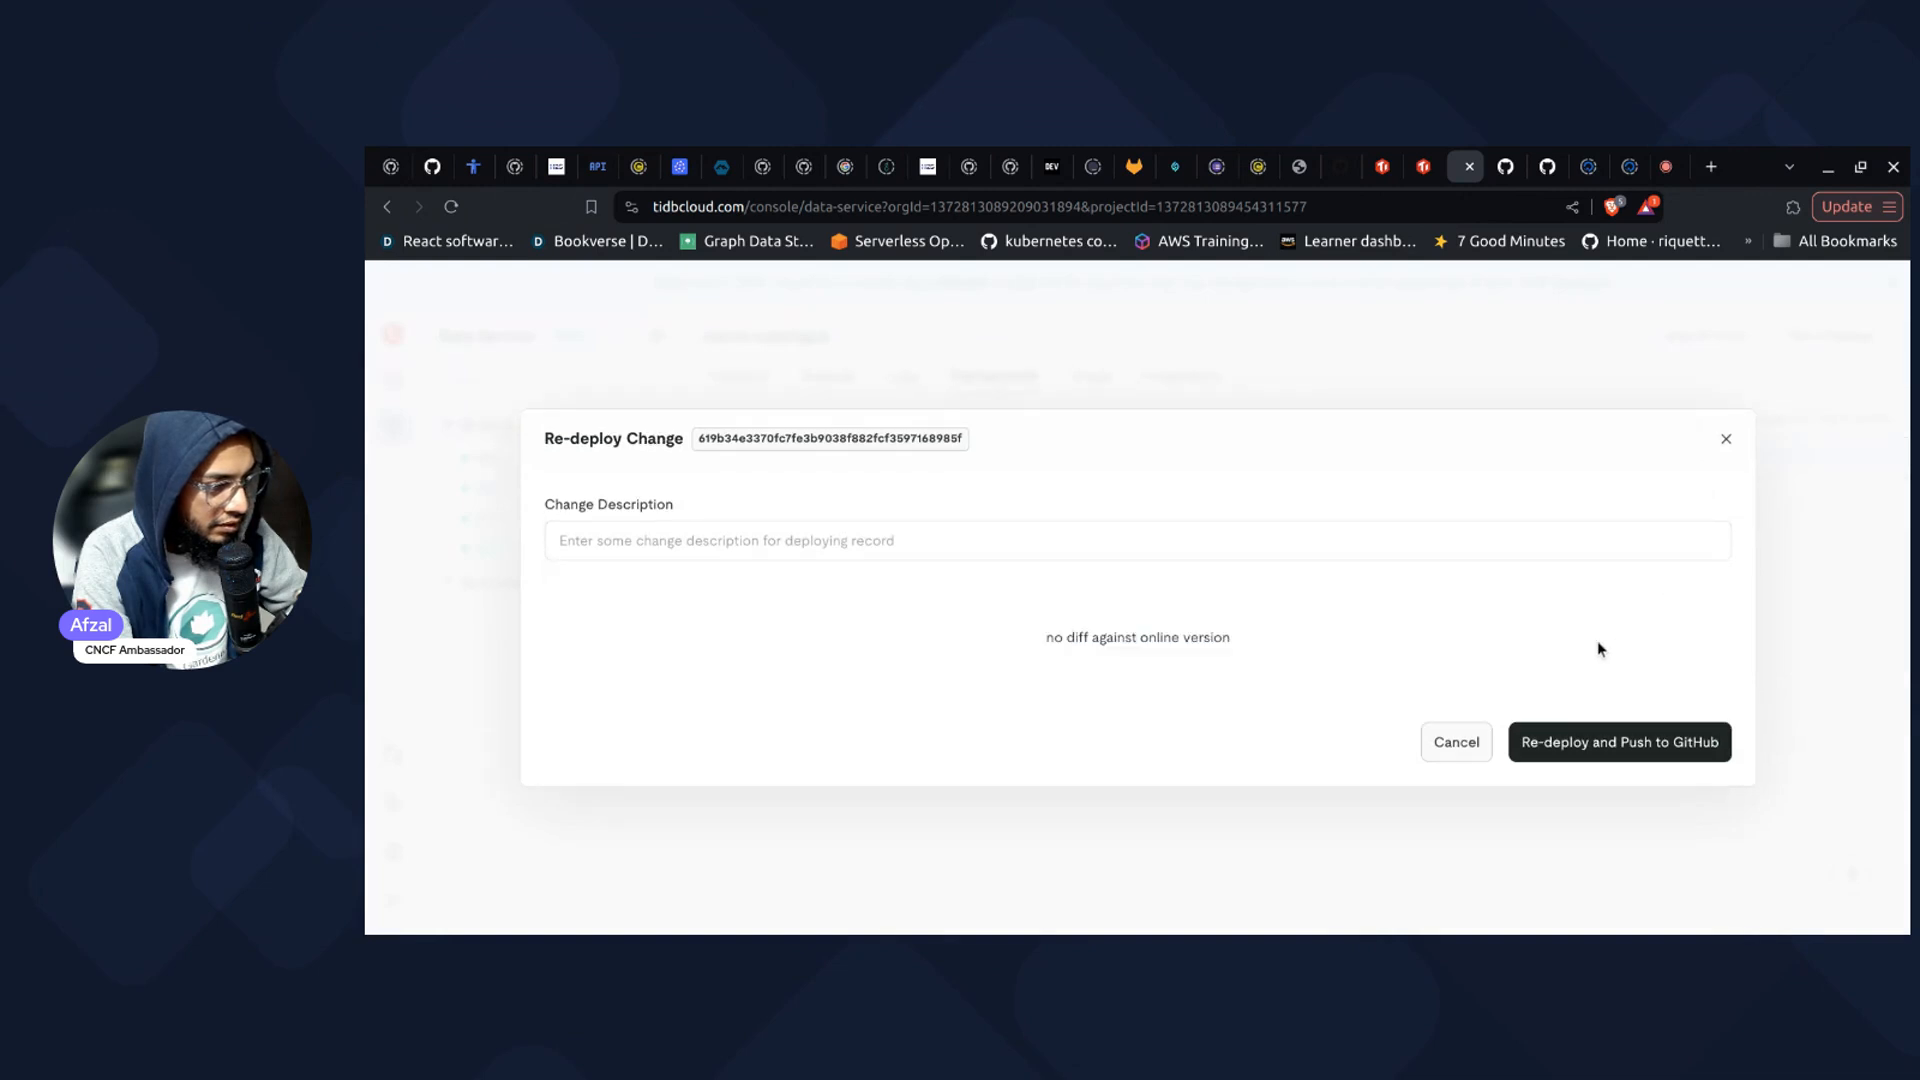
click(1482, 741)
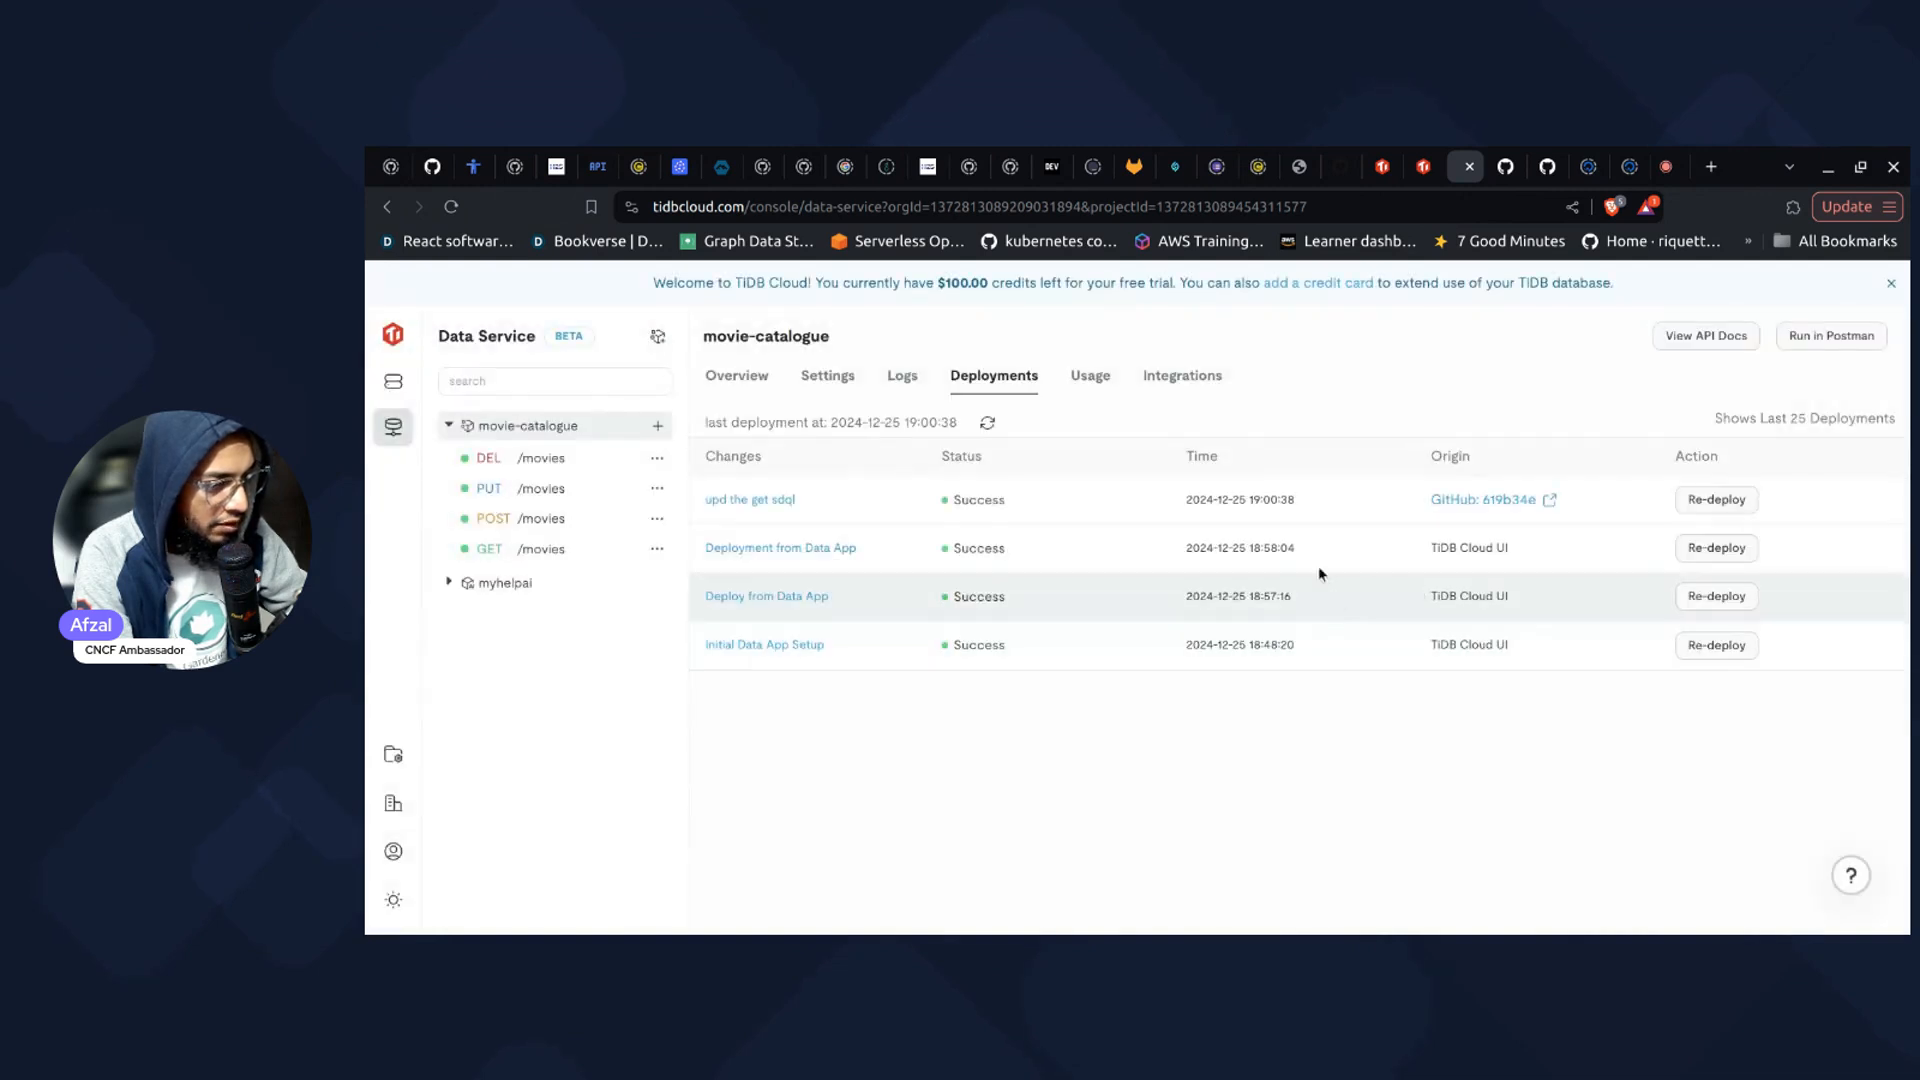
click(737, 377)
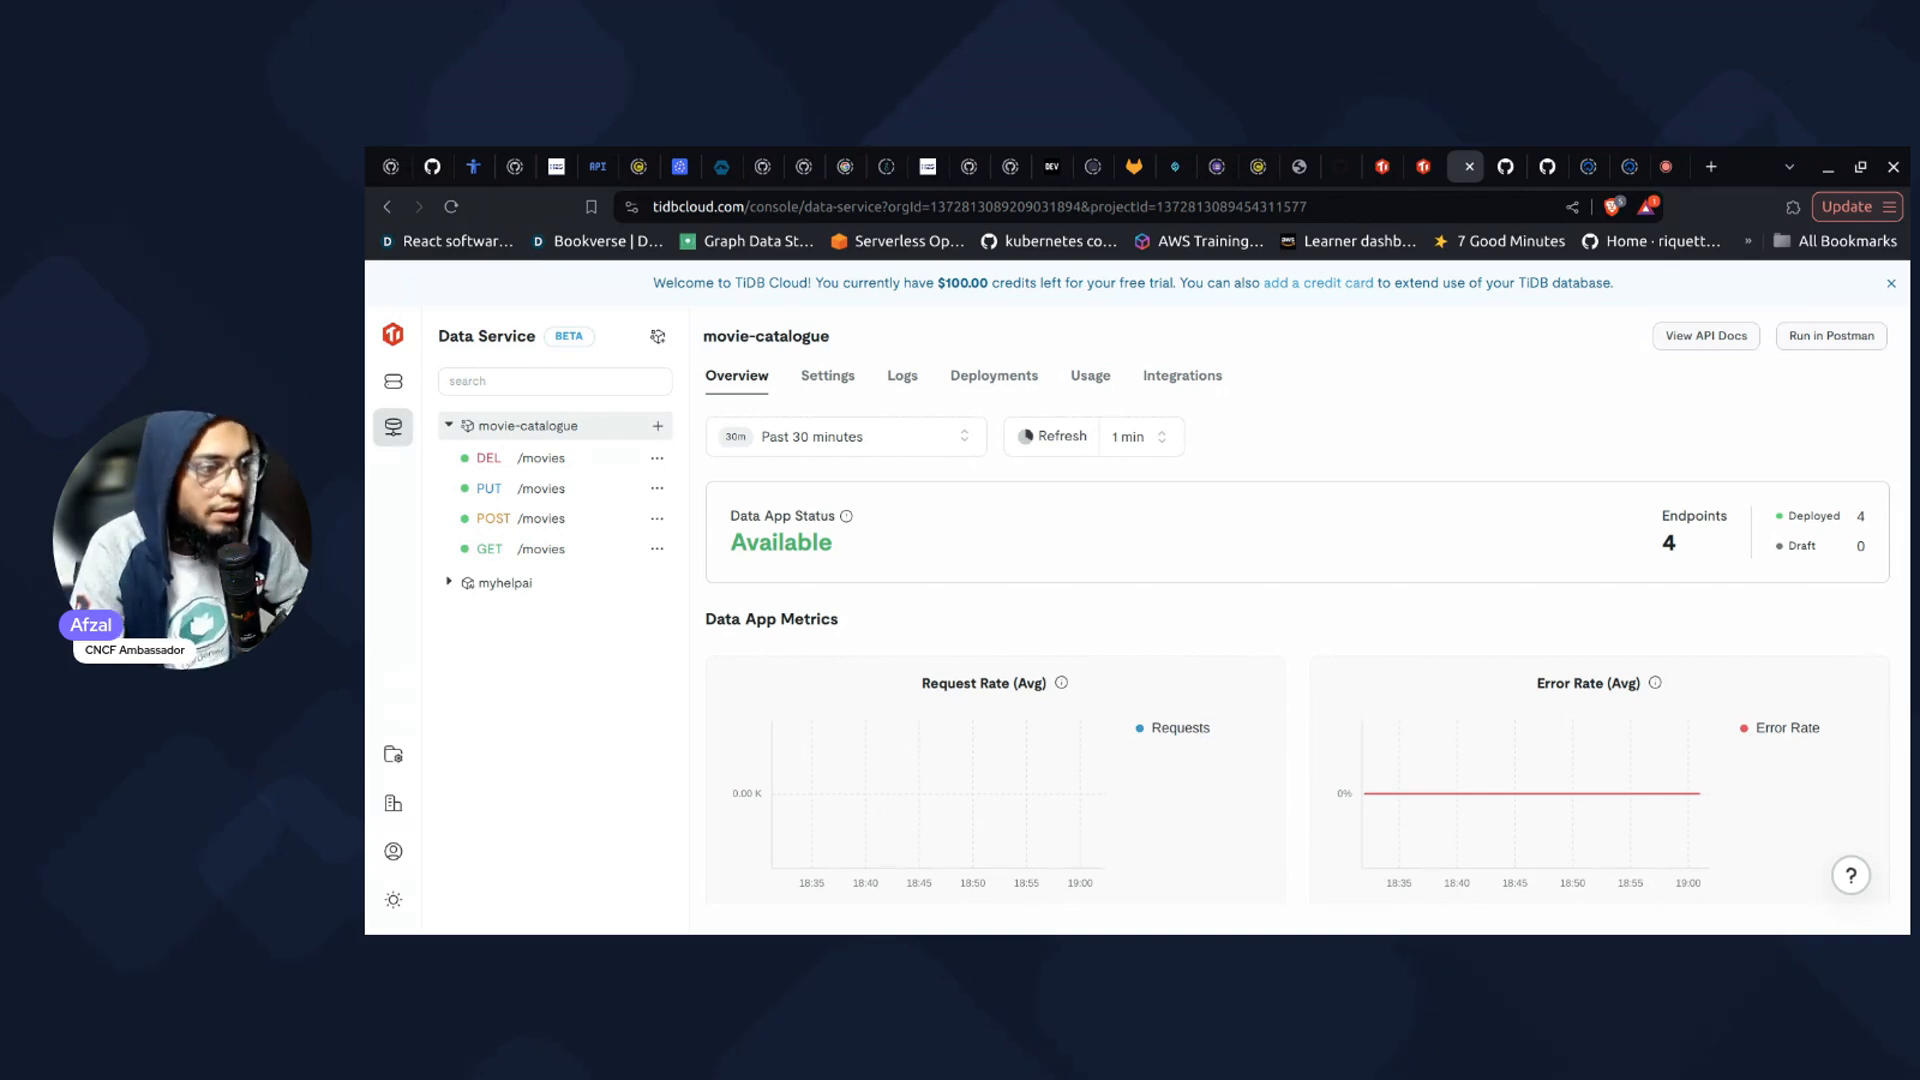
click(1358, 162)
Step: Read through the Deploy Automatically with GitHub docs page, then move to Data App Configuration Files
click(1384, 166)
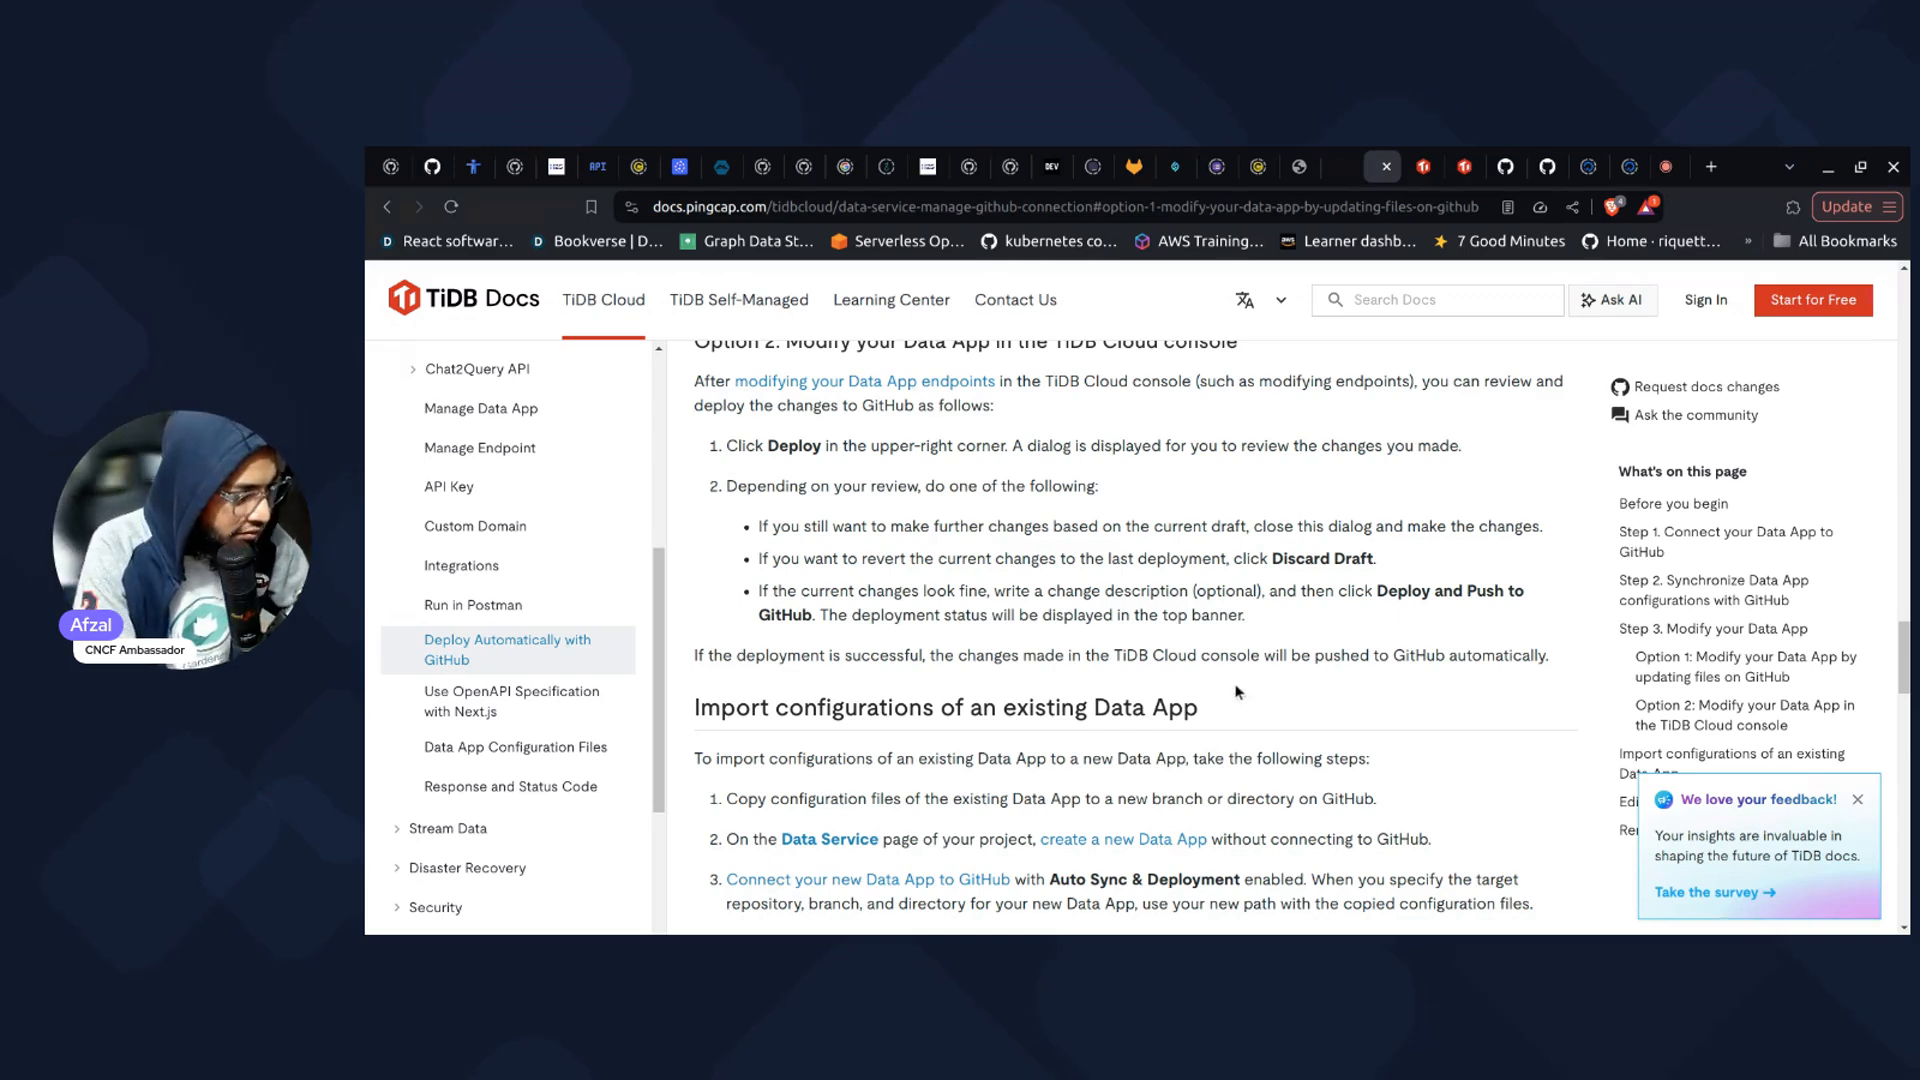
scroll(1250, 685, down, 7)
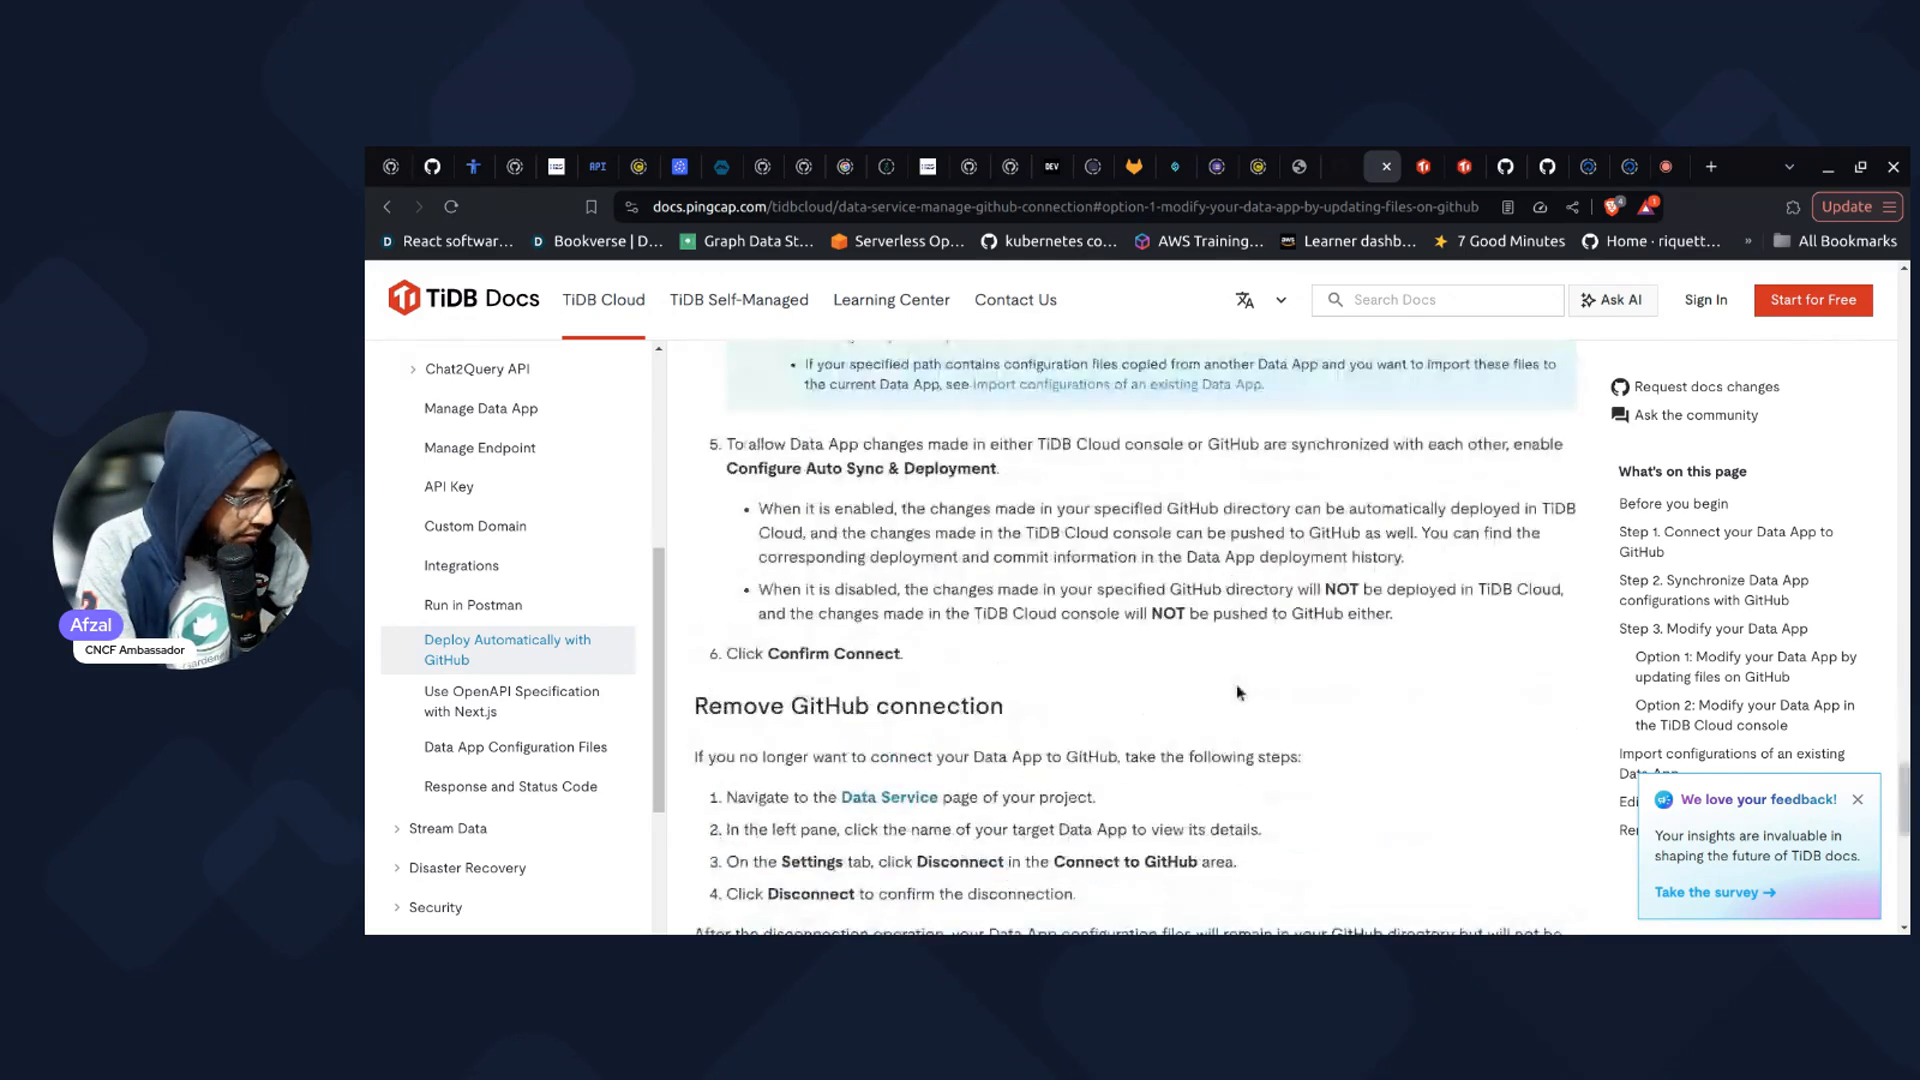
scroll(1270, 700, up, 1)
scroll(1272, 709, up, 15)
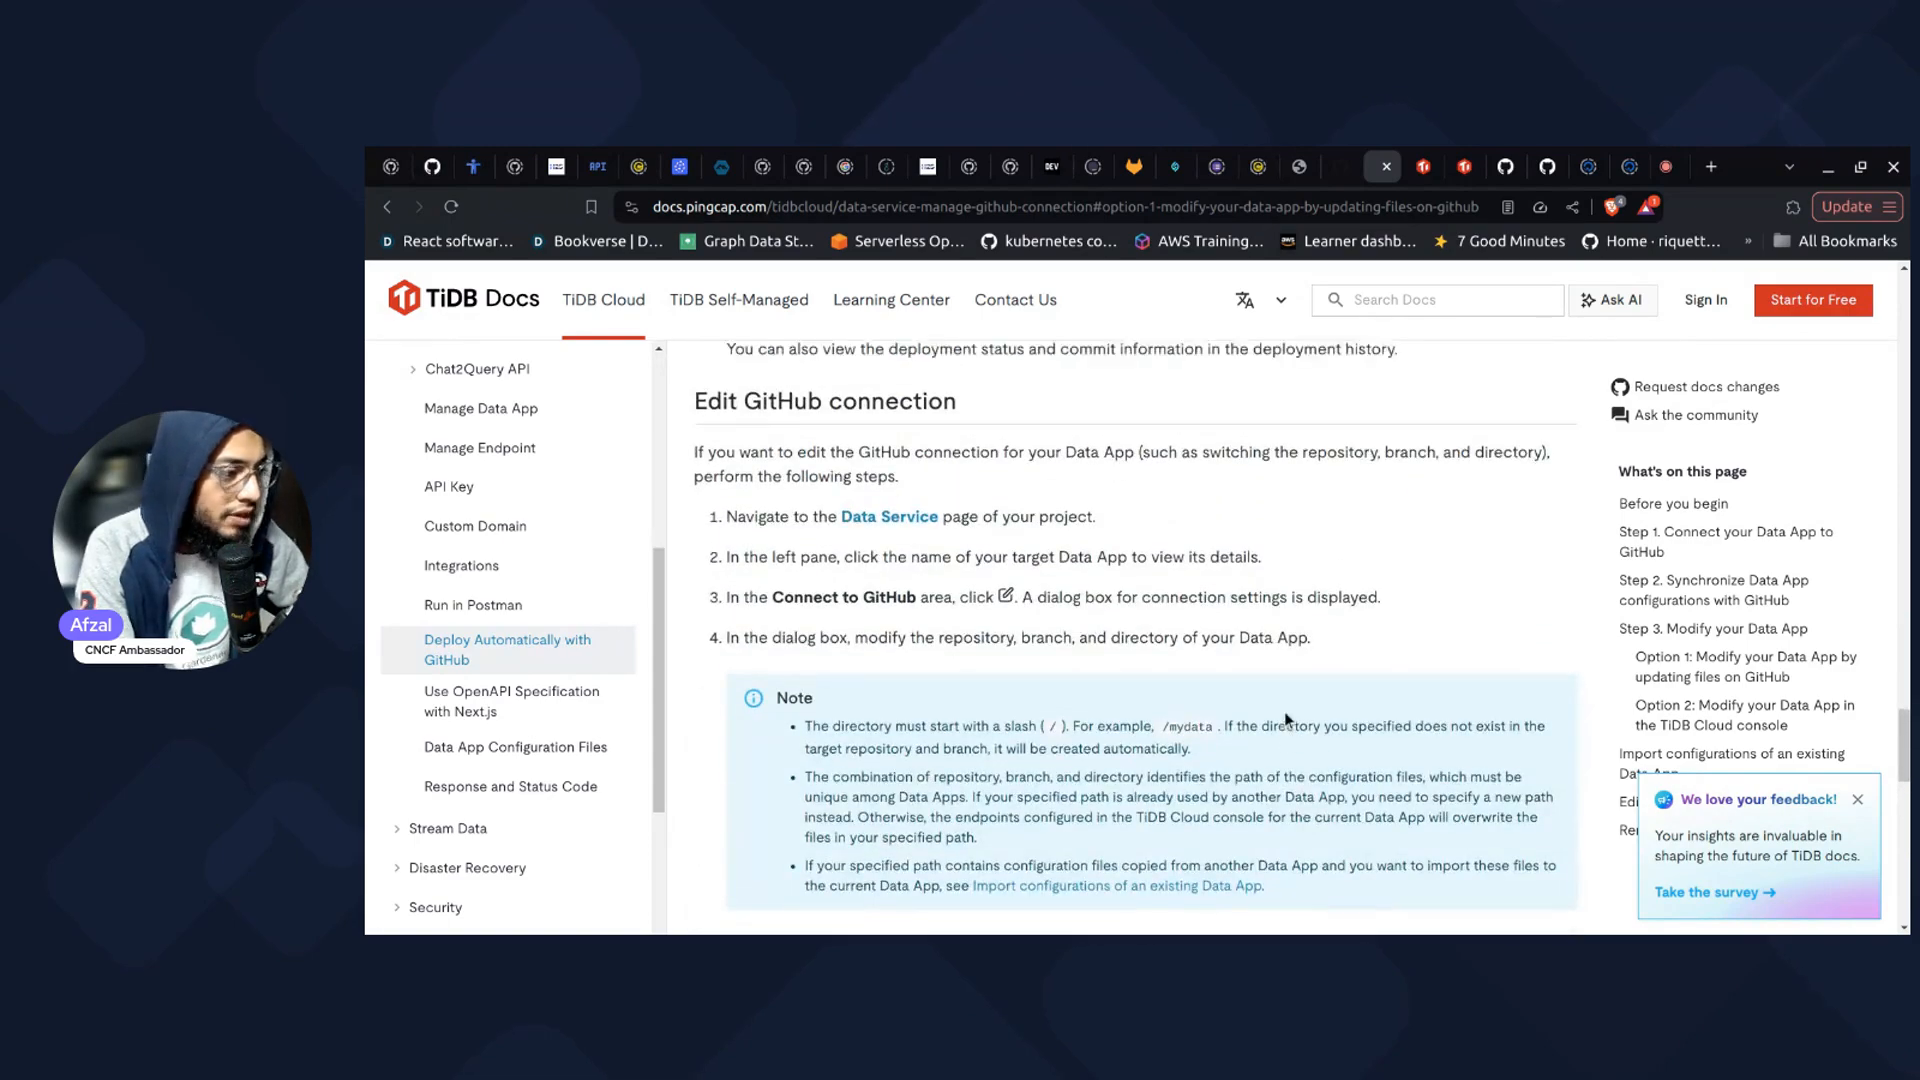
scroll(1284, 711, up, 15)
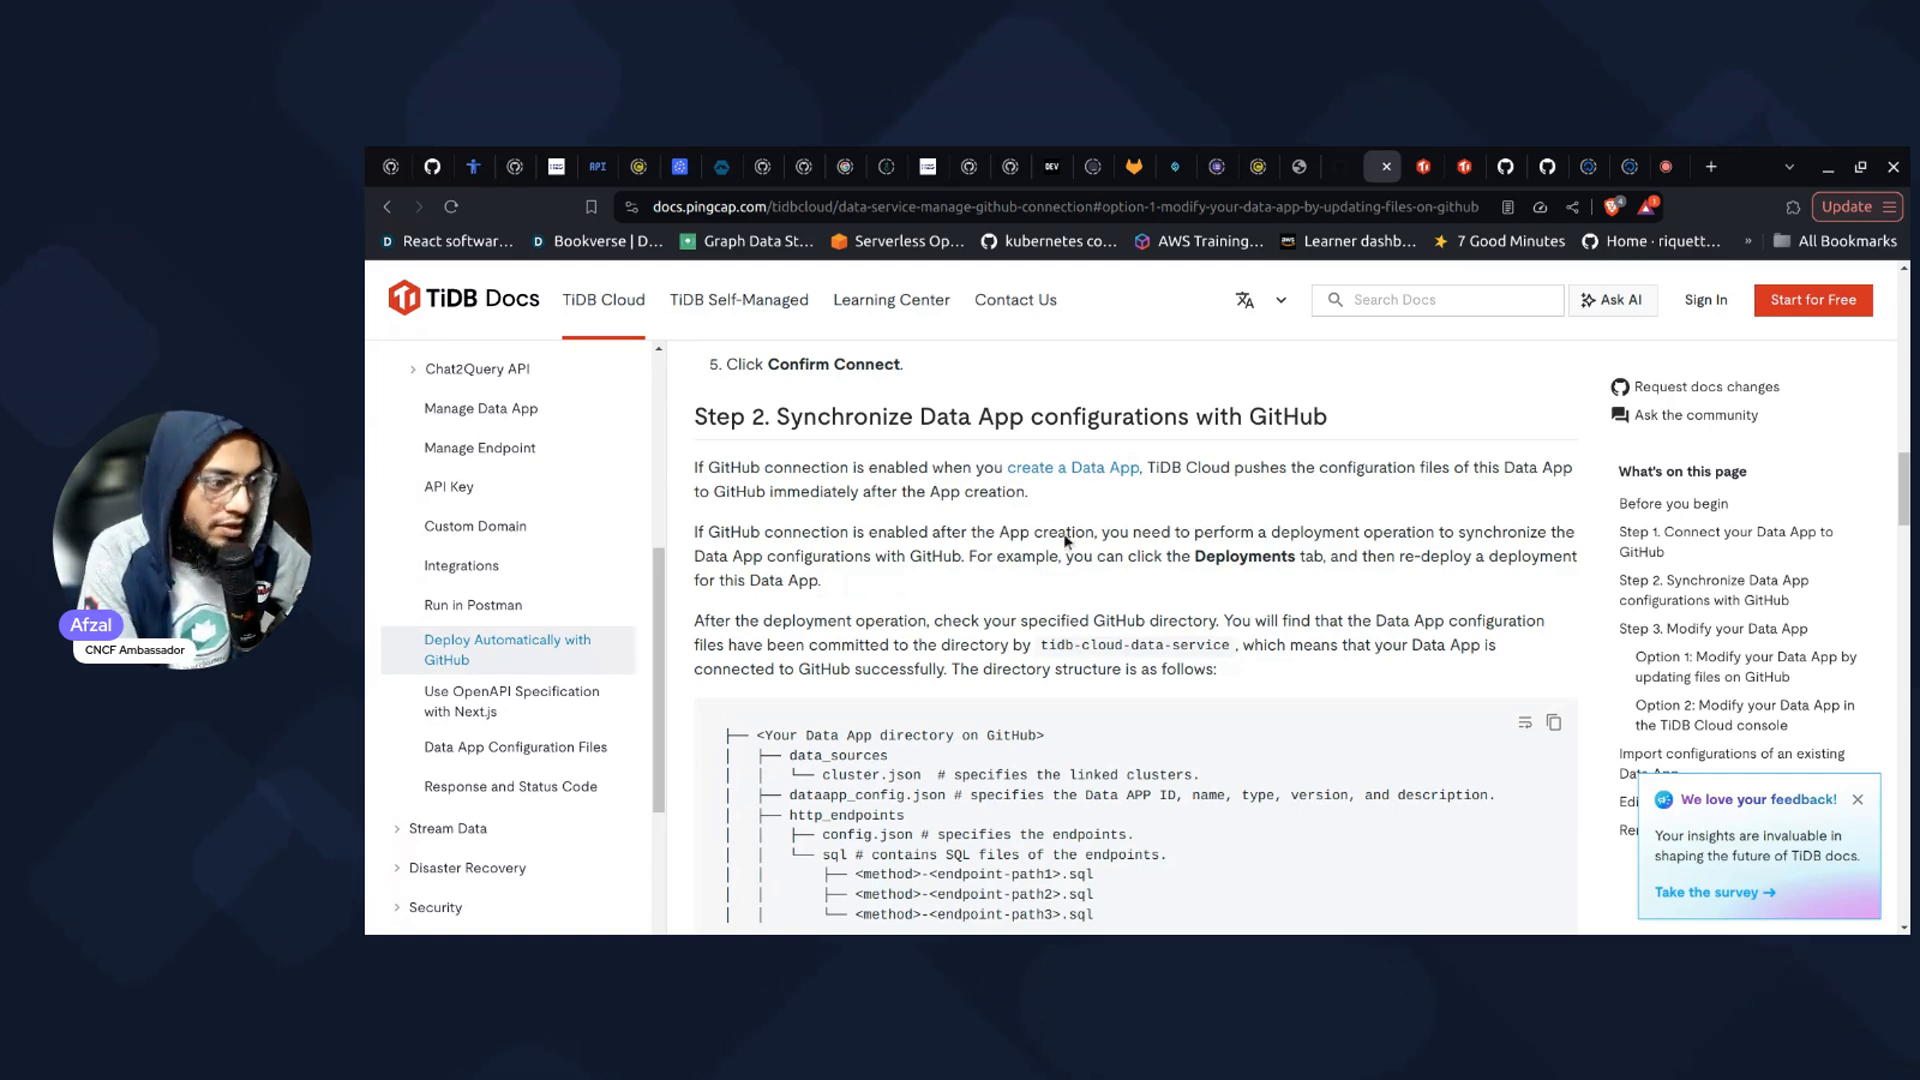
click(1423, 166)
Step: Scroll the Data App Configuration Files page to the cluster_id, params, params.name, params.type and params.required descriptions
scroll(1345, 520, down, 12)
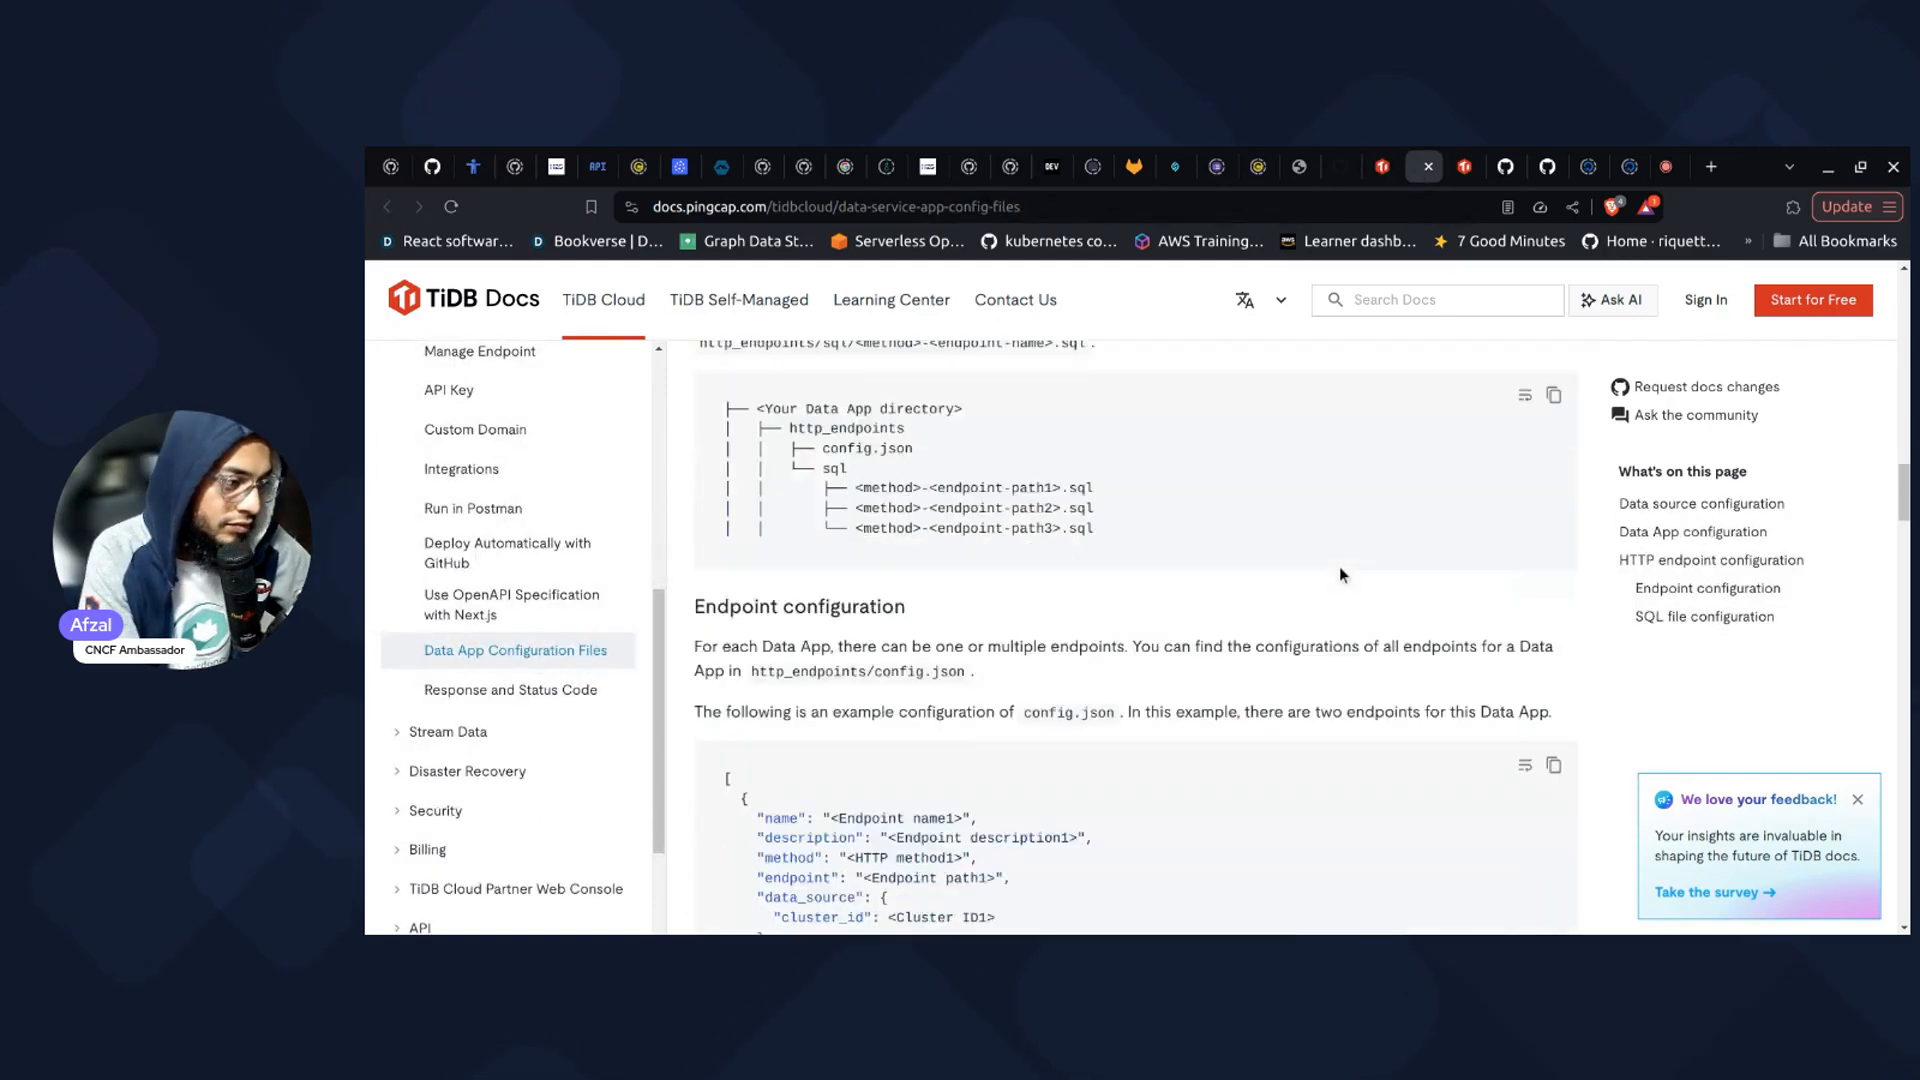
scroll(1340, 574, down, 8)
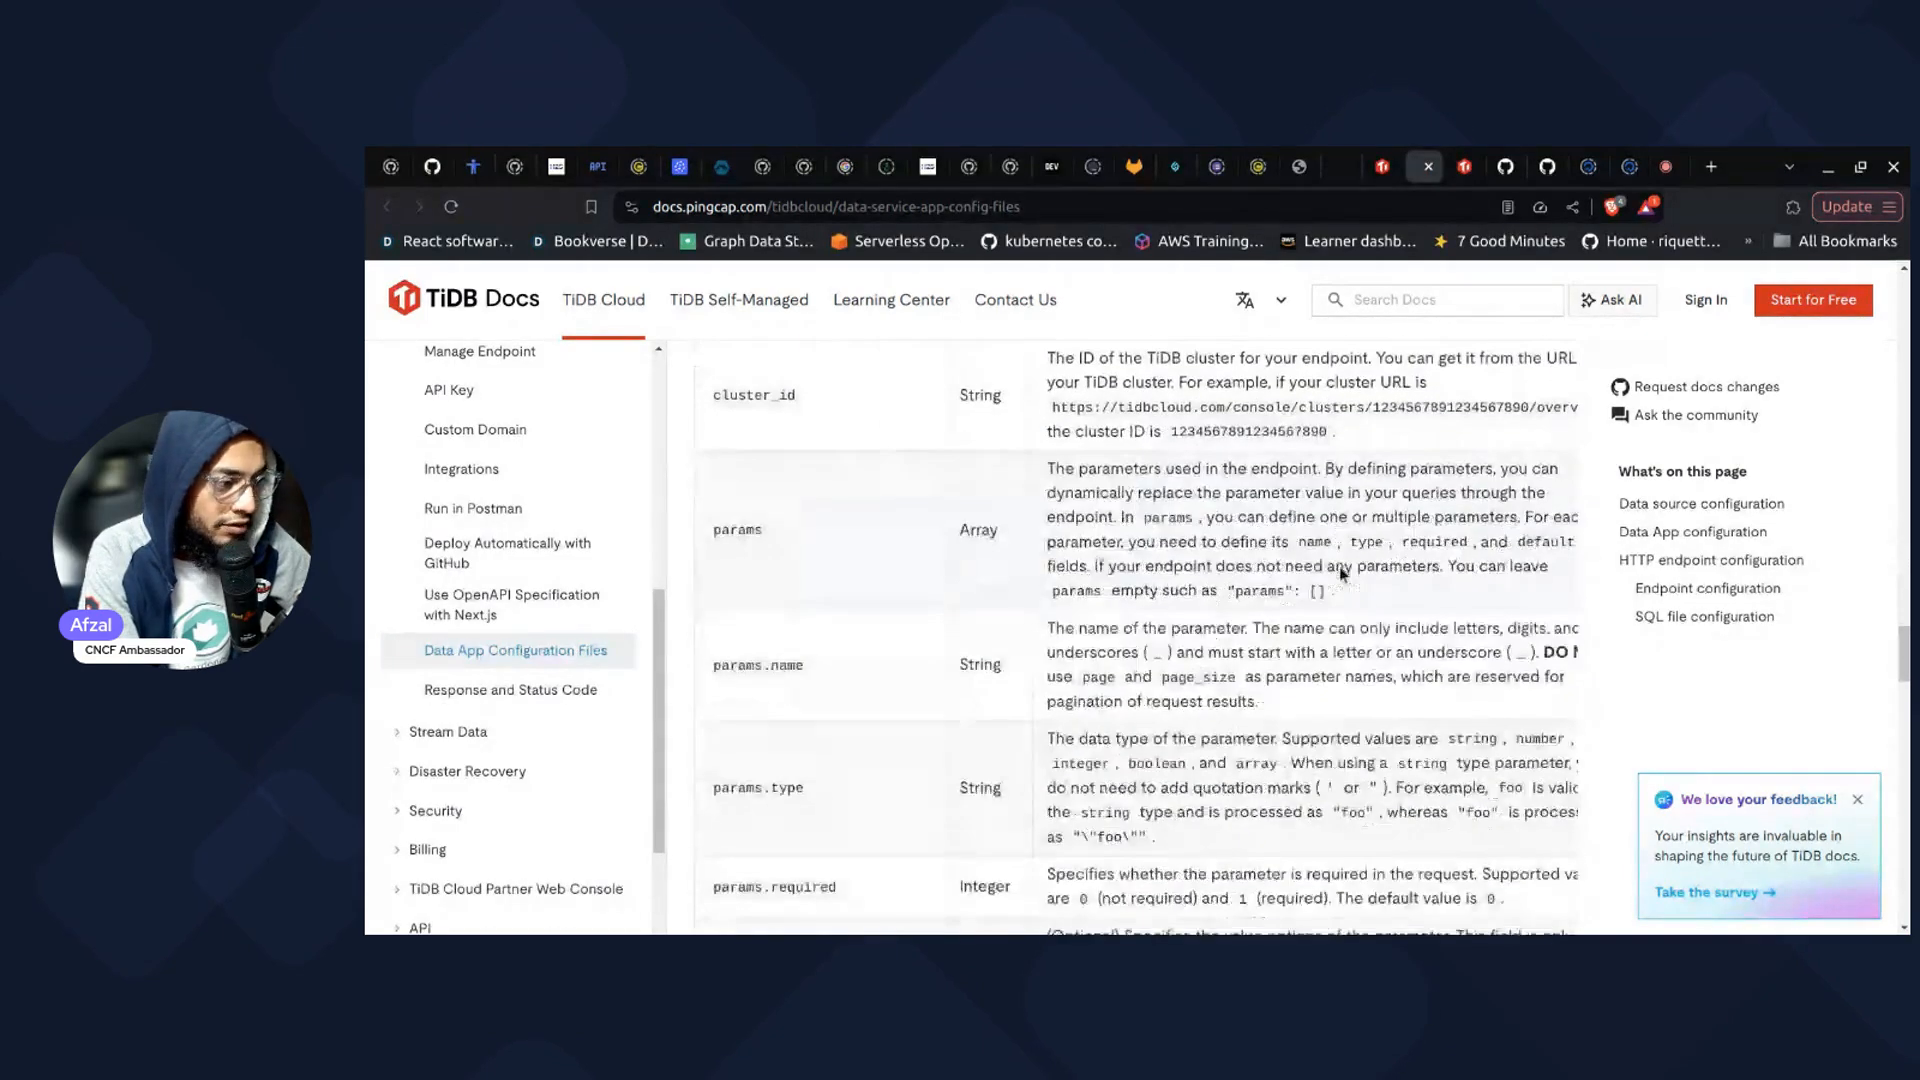